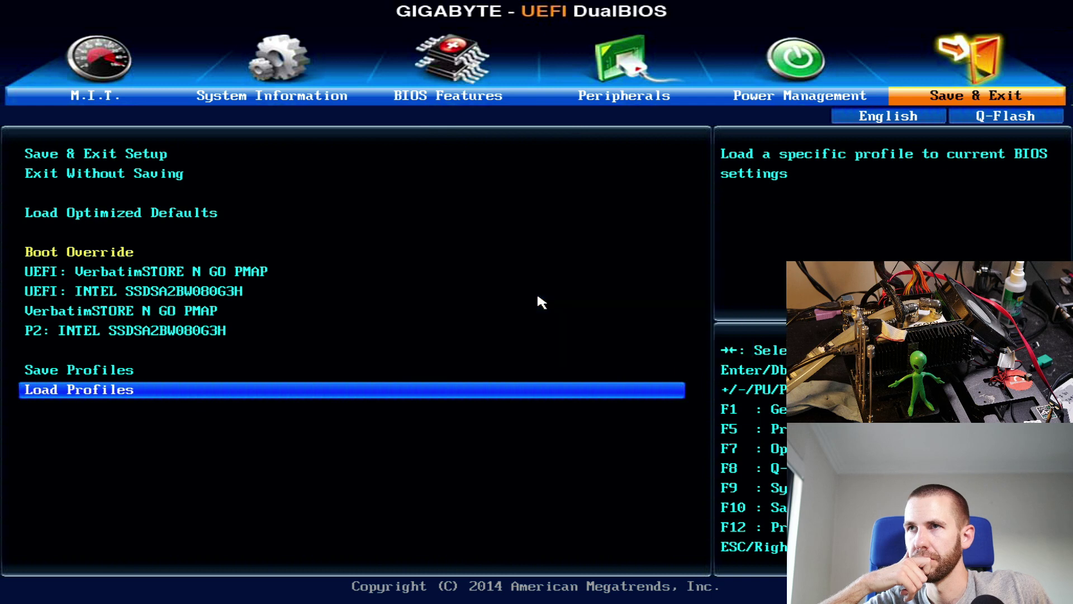
- Open the Advanced Memory Settings from the M.I.T. page
key("Right")
key("Right")
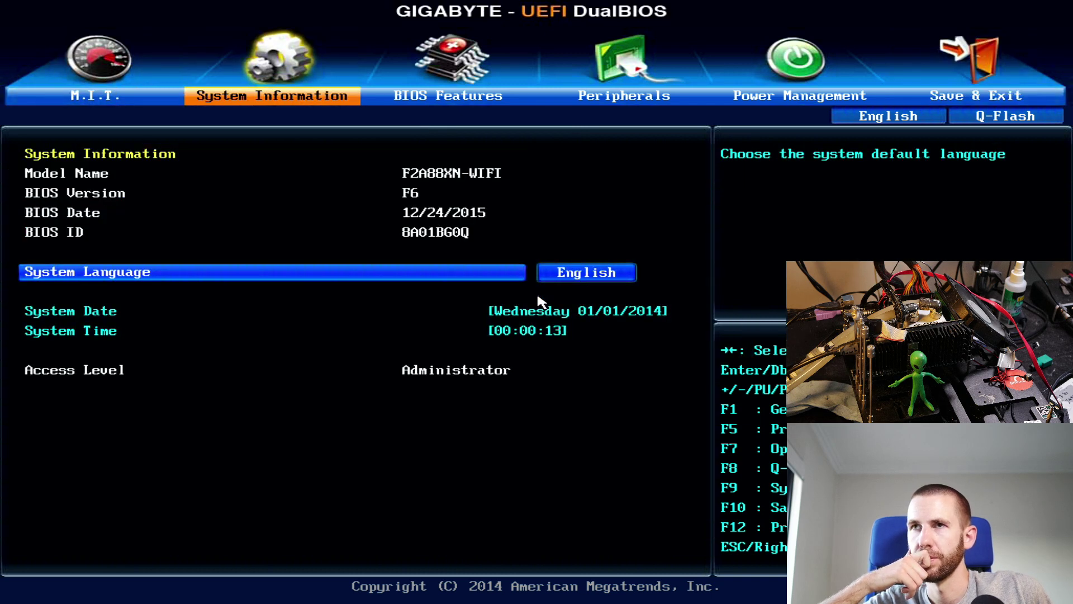
key("Left")
key("Left")
key("Right")
key("Down")
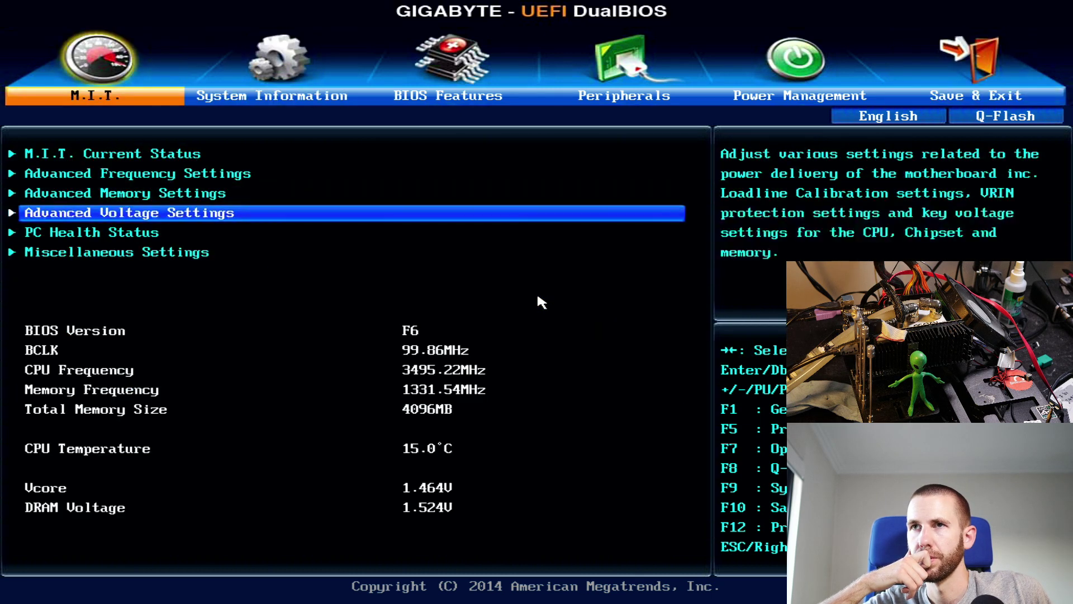
key("Up")
key("Down")
key("Up")
key("Return")
key("Down")
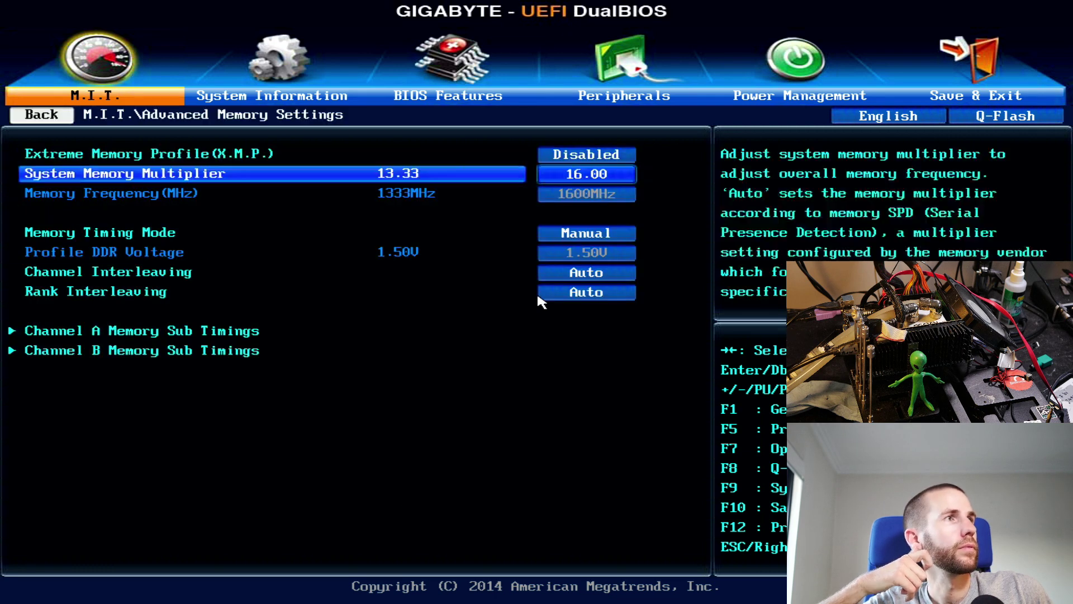
- Set the Channel A sub timings to CAS Latency 7, tRCD 11 and tRP 7, and return to the M.I.T. page
key("Down")
key("Down")
key("Down")
key("Down")
key("Return")
key("Down")
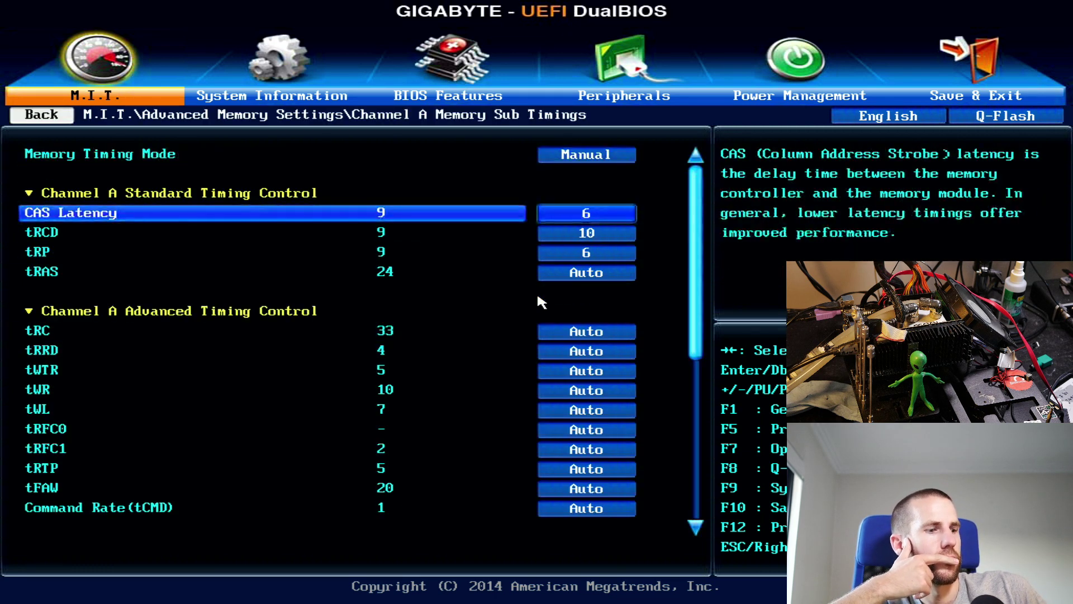
key("plus")
key("Down")
type("11")
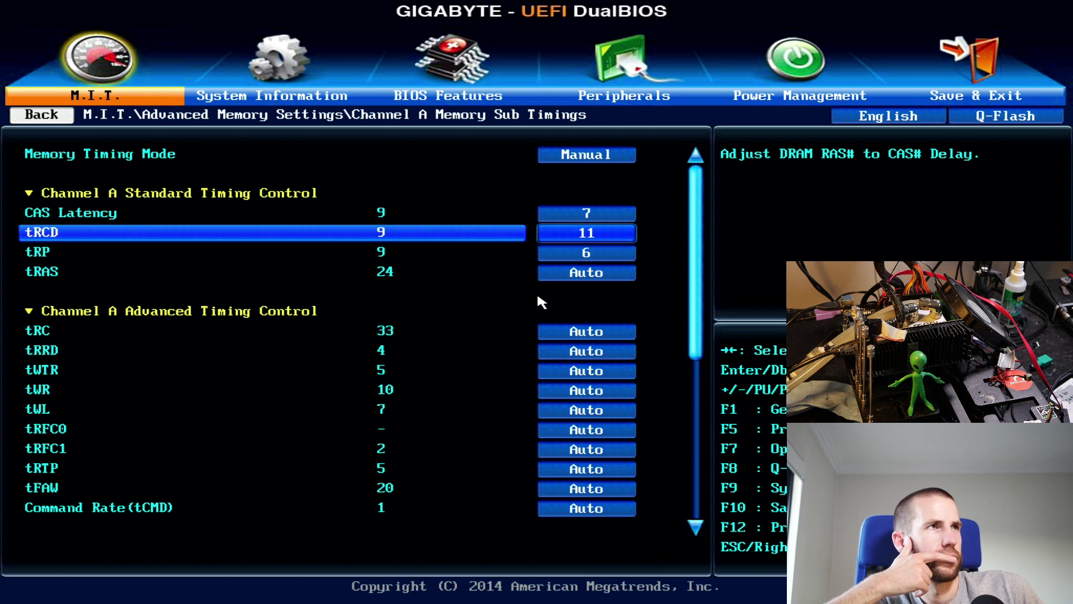
key("Down")
key("plus")
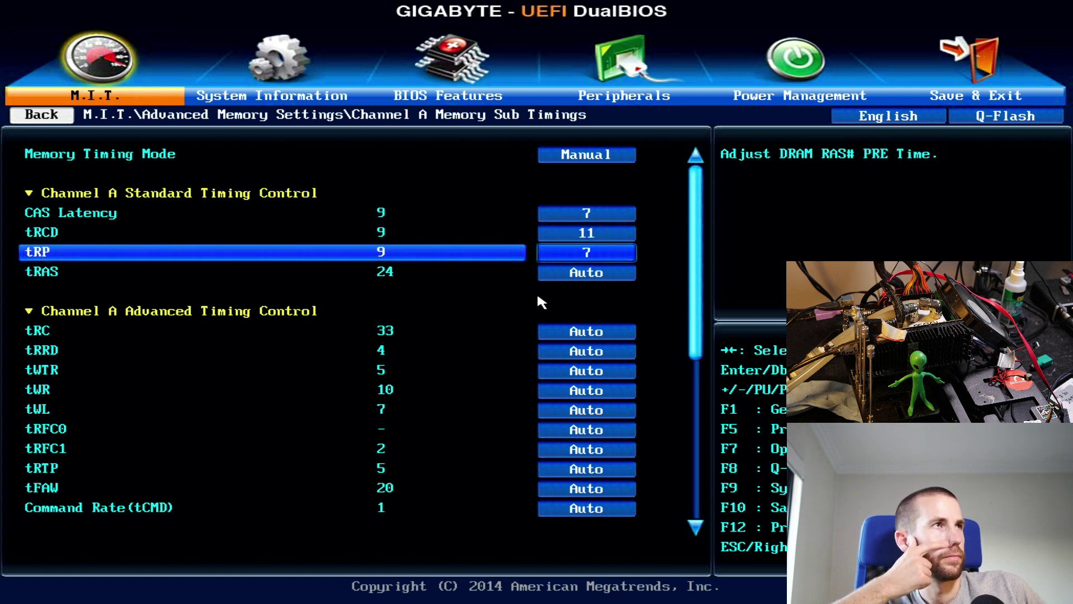
key("Escape")
key("Escape")
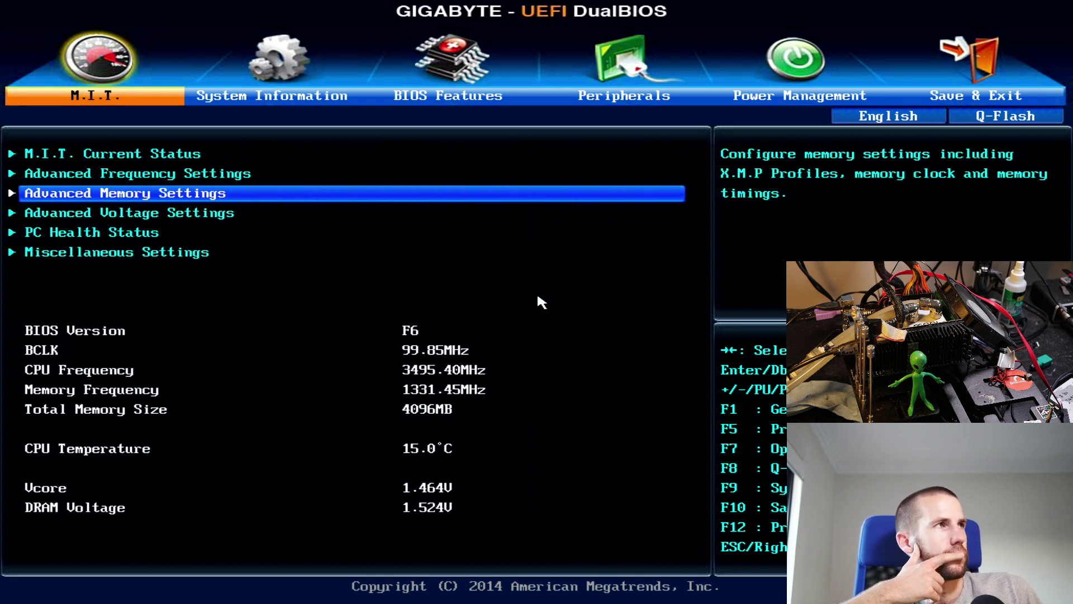
- Examine the CPU and memory options in Advanced Frequency Settings, down to the System Memory Multiplier
key("Up")
key("Return")
key("Down")
key("Down")
key("Down")
key("Down")
key("Up")
key("Up")
key("Up")
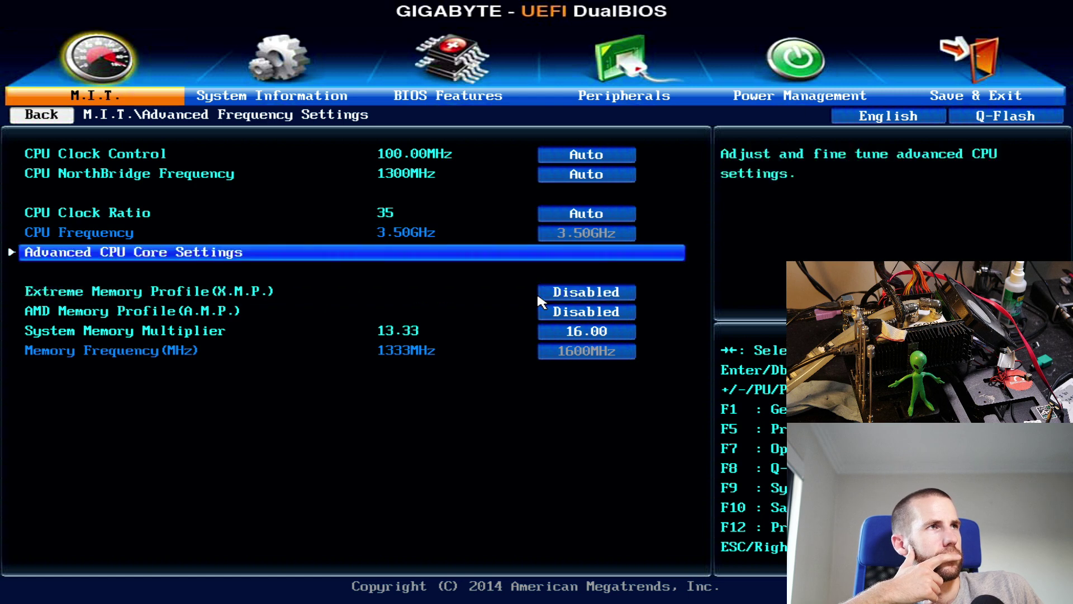
key("Down")
key("Down")
key("Down")
key("Down")
key("Down")
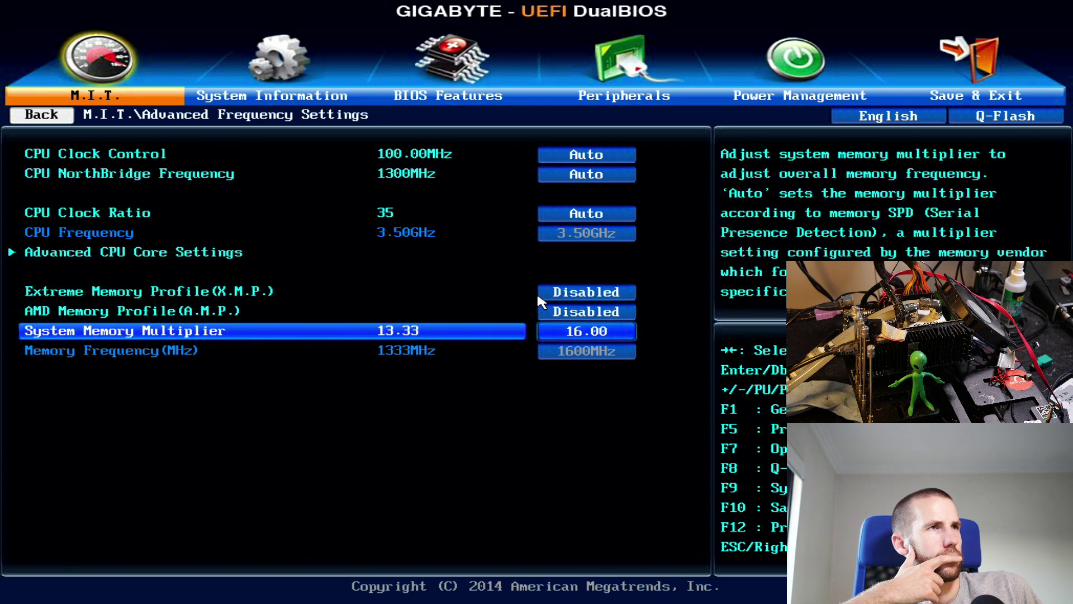
- Set the CPU NorthBridge Frequency to 800MHz and return to the M.I.T. page
key("Up")
key("Up")
key("Up")
key("Up")
key("Up")
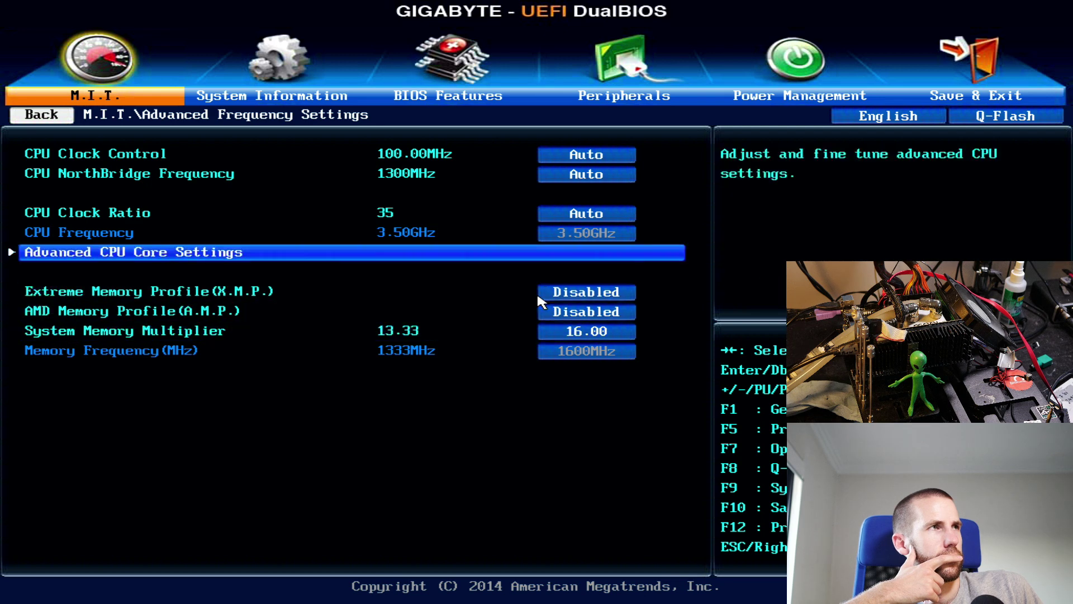
key("plus")
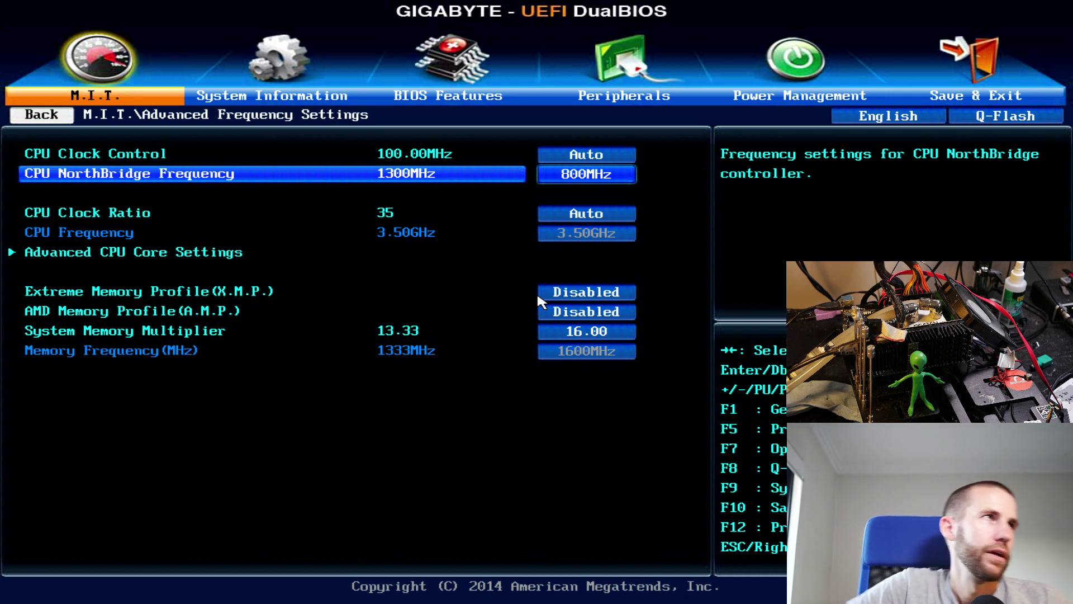
key("Escape")
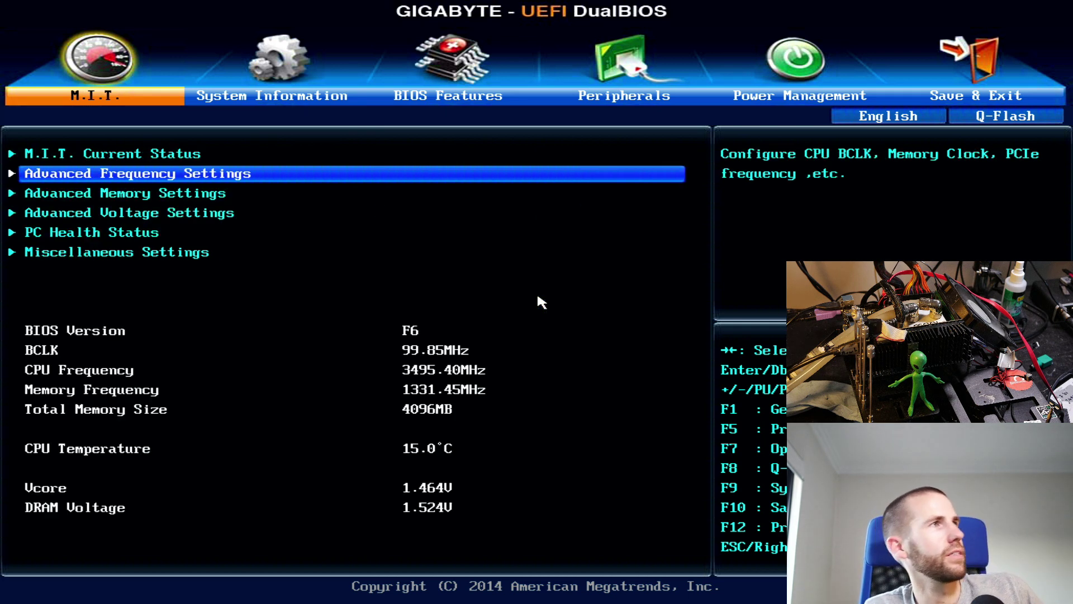
- Open the Channel A Memory Sub Timings in Advanced Memory Settings
key("Down")
key("Return")
key("Down")
key("Down")
key("Down")
key("Down")
key("Down")
key("Return")
key("Down")
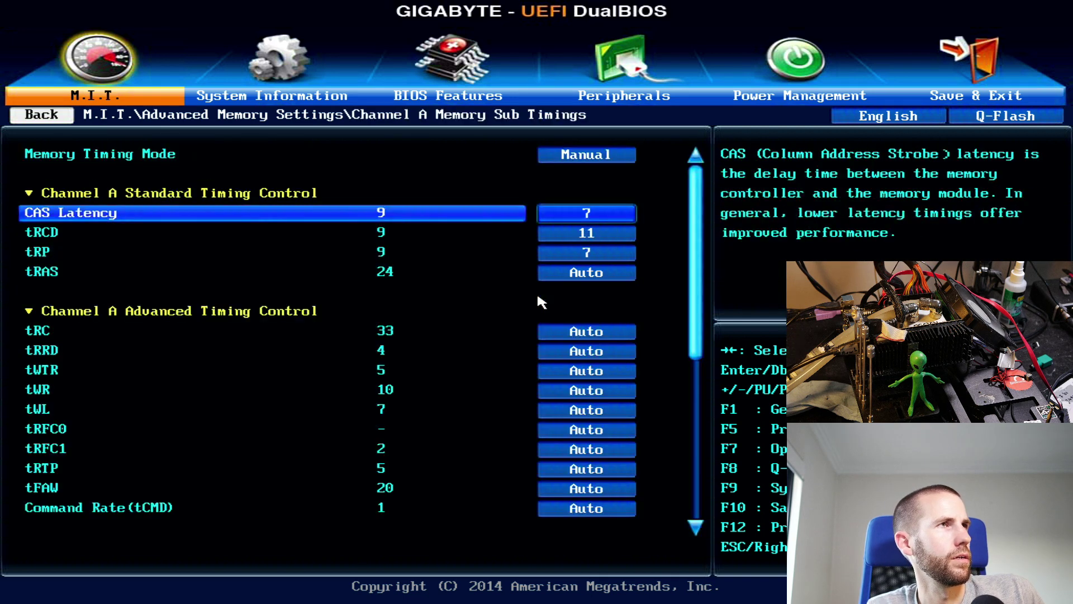
- Set Channel A CAS Latency to 6, tRCD to 10 and tRP to 6, and save the configuration and exit
key("minus")
key("Down")
type("10")
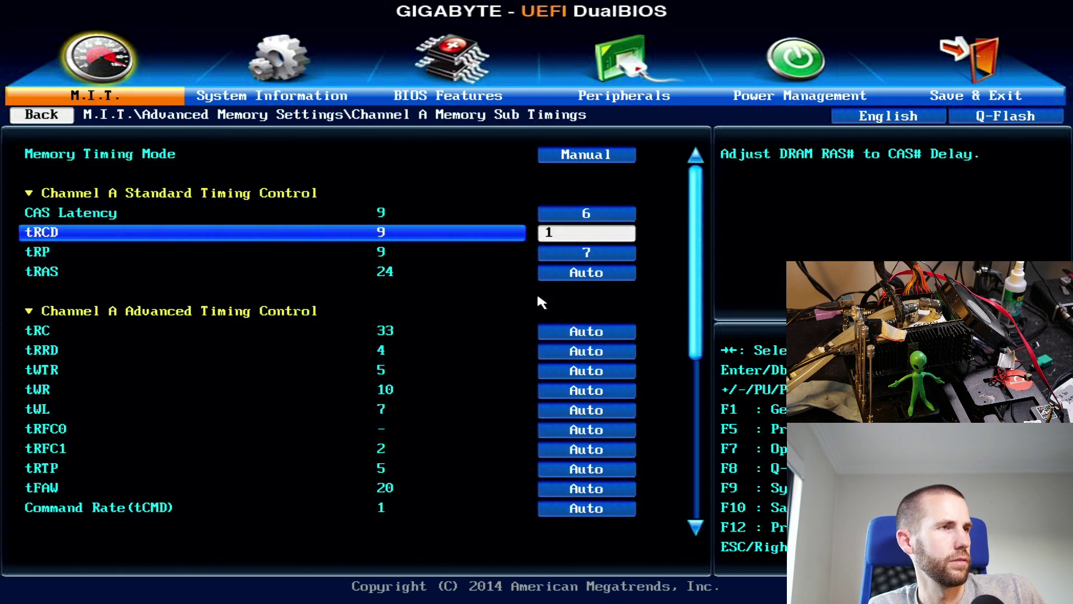
key("Return")
key("Down")
type("6")
key("Return")
key("F10")
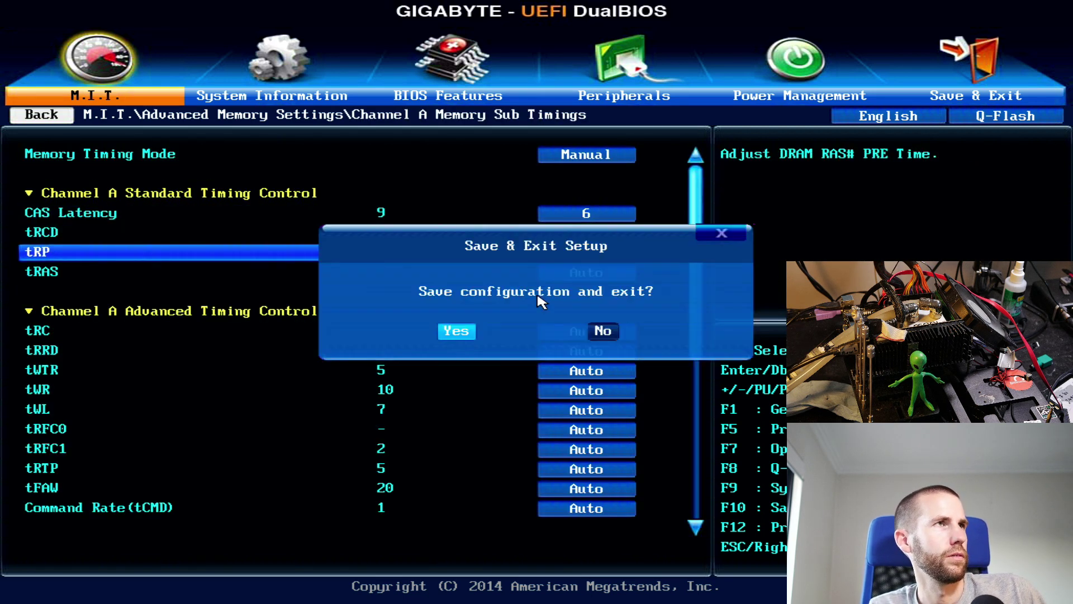
key("Return")
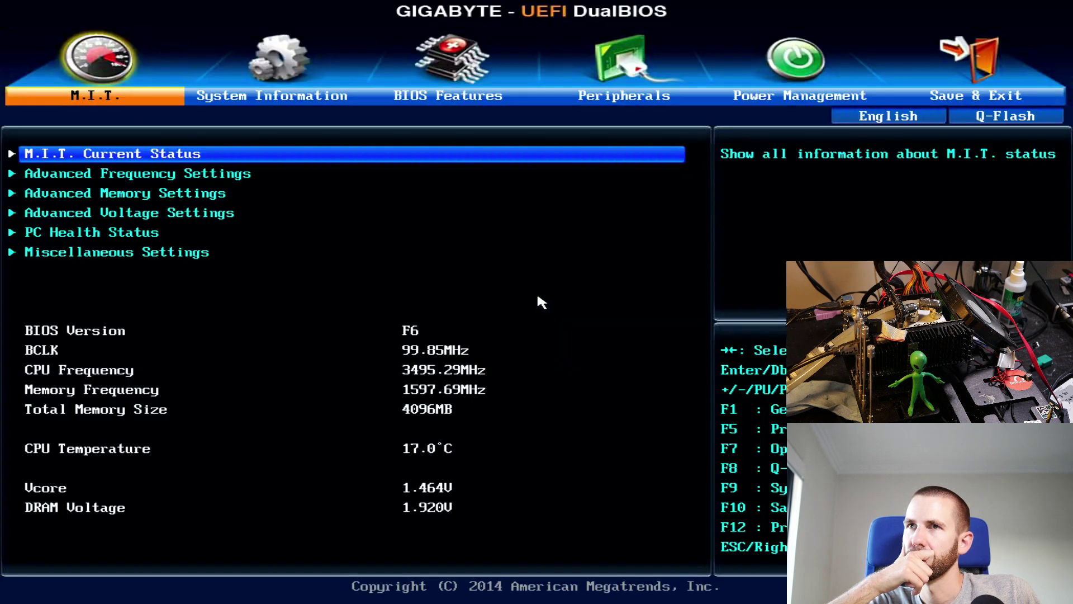
- Raise the System Memory Multiplier in Advanced Memory Settings one step above 16.00, and save the configuration and exit
key("Down")
key("Down")
key("Return")
key("Down")
key("Down")
key("Up")
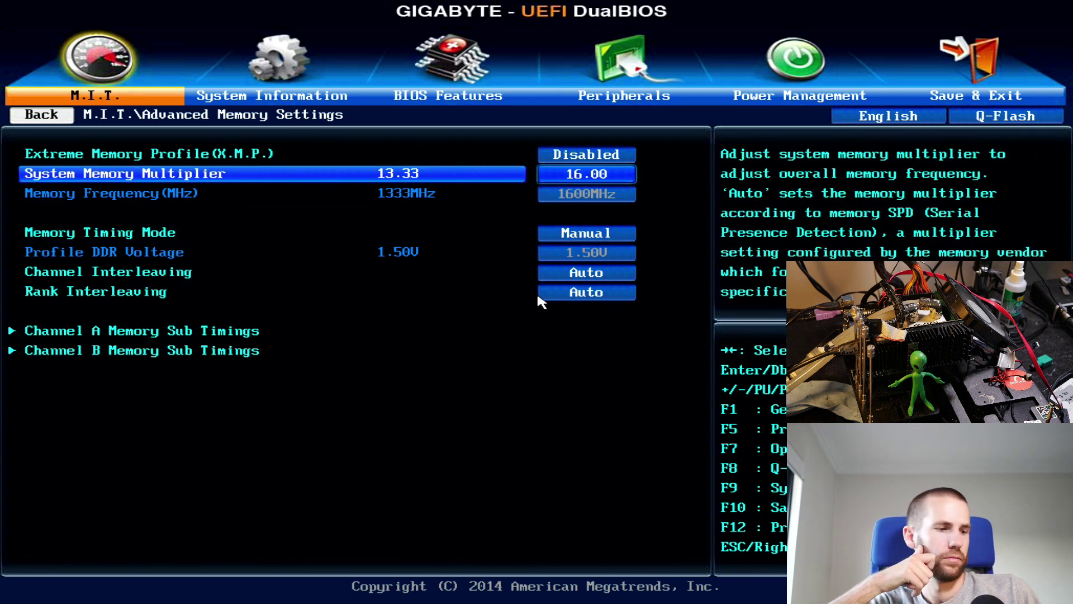
key("plus")
key("plus")
key("plus")
key("minus")
key("minus")
key("minus")
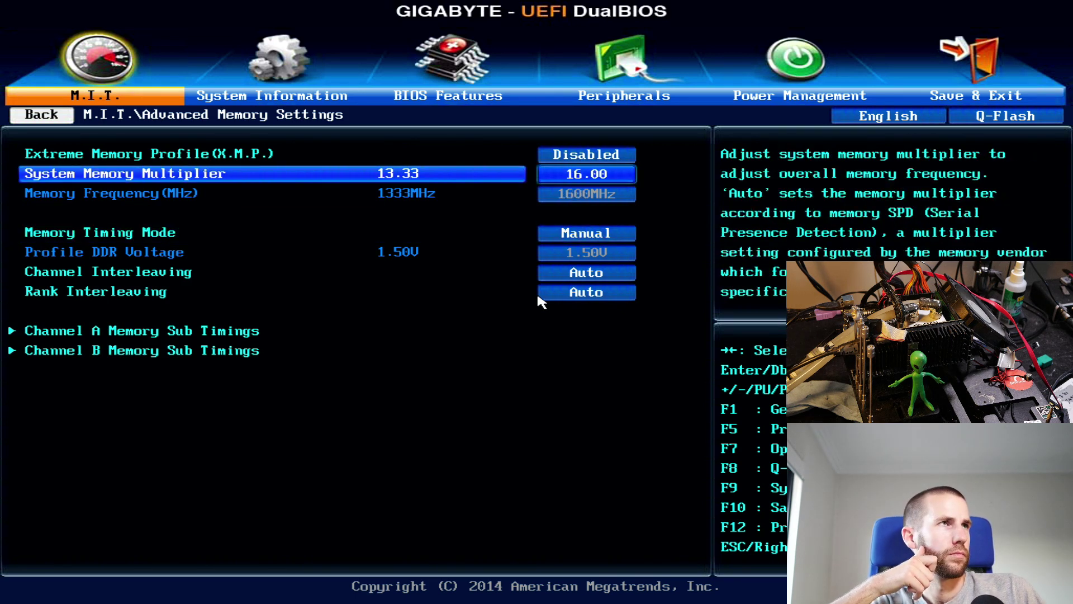
key("plus")
key("F10")
key("Return")
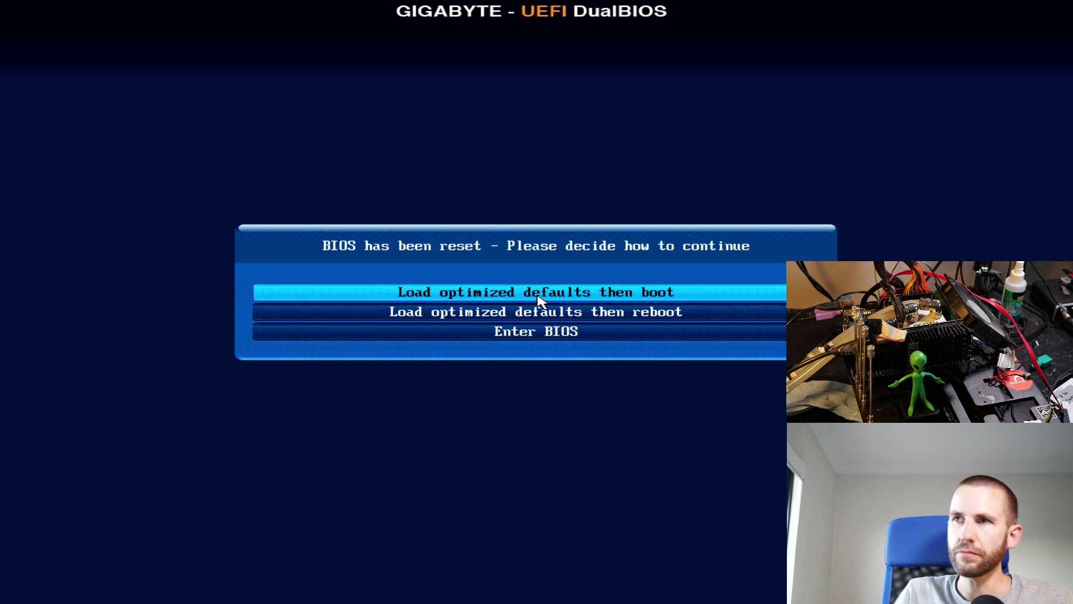
- Choose to enter the BIOS from the BIOS reset prompt
key("Down")
key("Down")
key("Return")
- Load a saved BIOS profile from the Save & Exit page
key("Left")
key("Down")
key("Down")
key("Down")
key("Down")
key("Down")
key("Down")
key("Down")
key("Down")
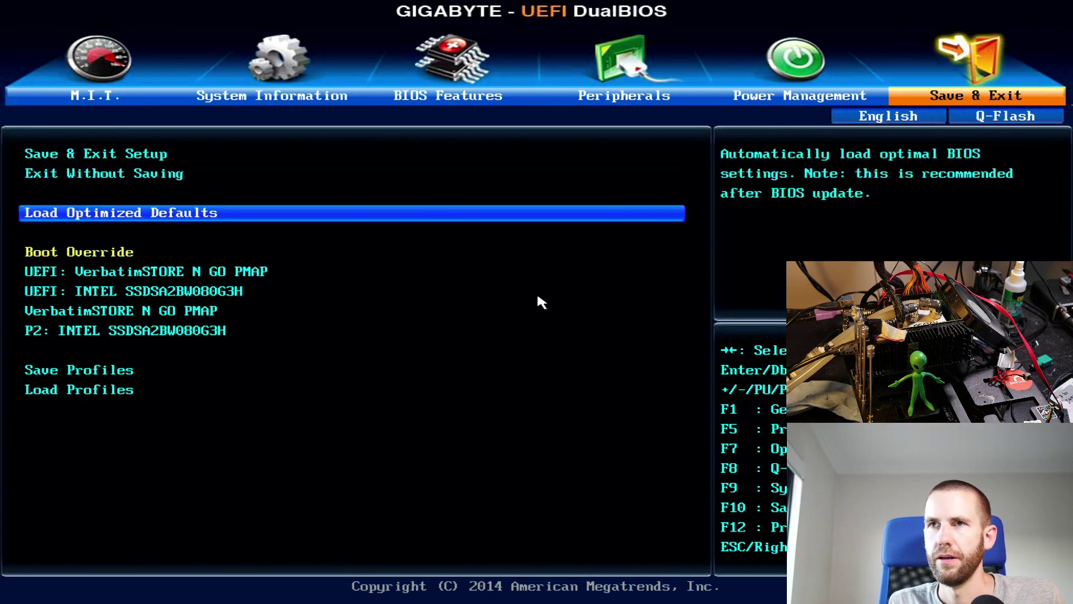
key("Return")
key("Return")
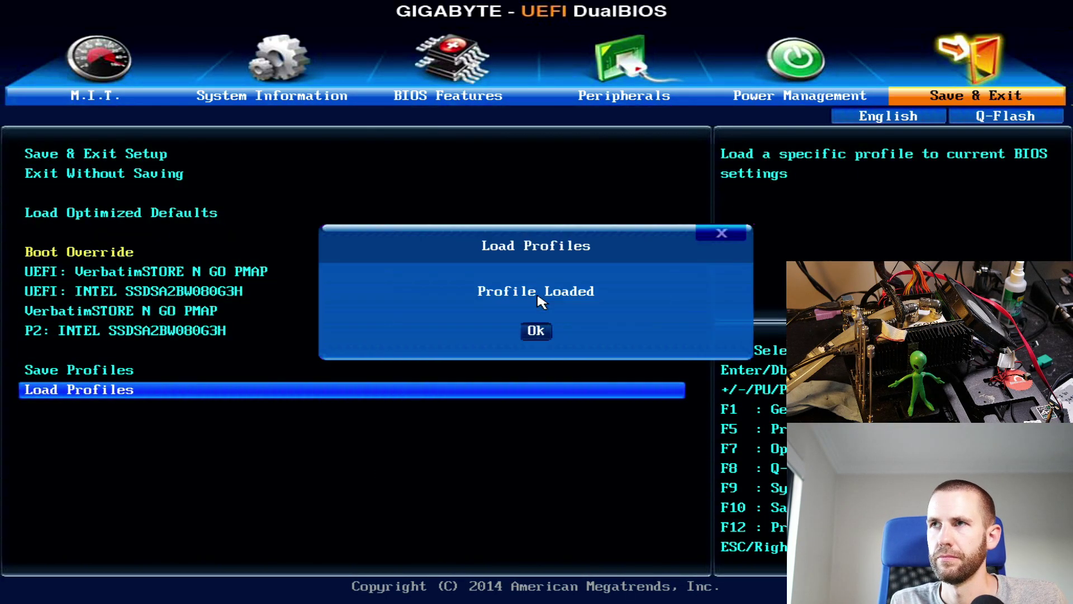
key("Return")
- Open the Channel A Memory Sub Timings within Advanced Memory Settings
key("Down")
key("Down")
key("Return")
key("Down")
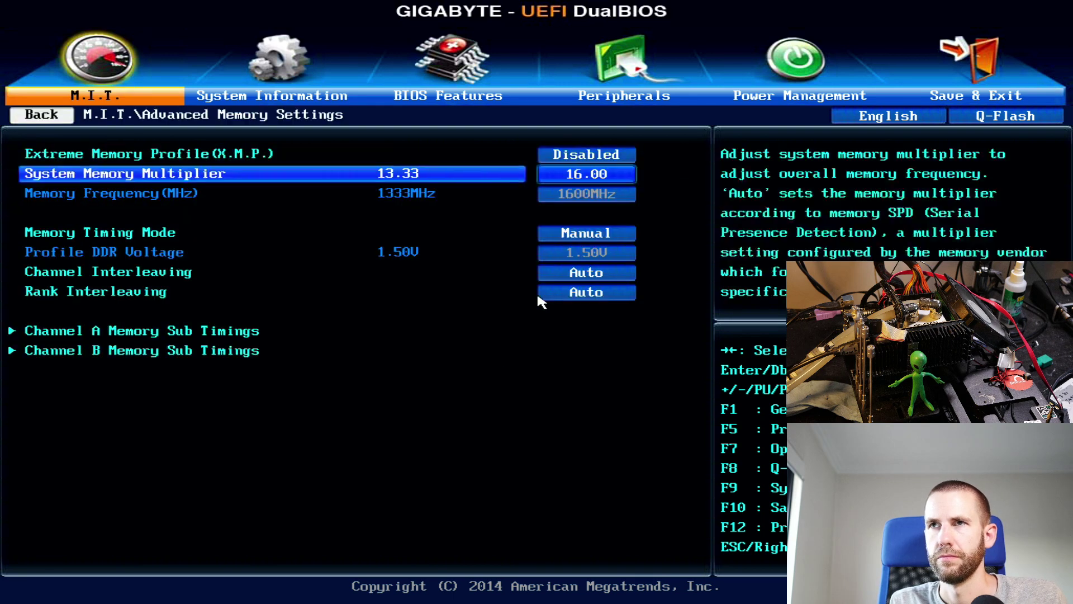
key("Down")
key("Down")
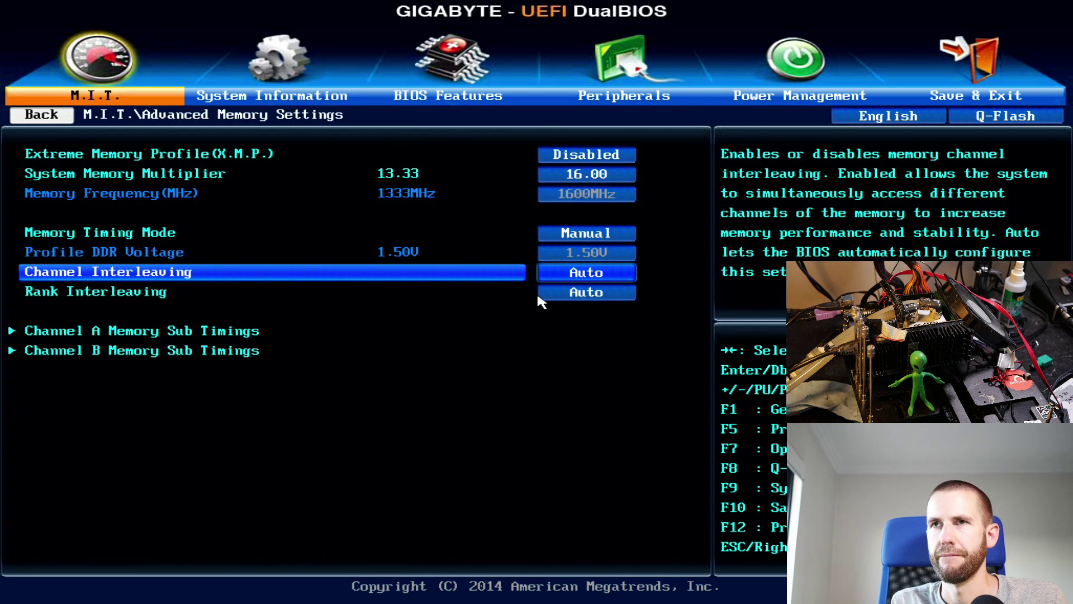
key("Down")
key("Down")
key("Down")
key("Up")
key("Return")
key("Down")
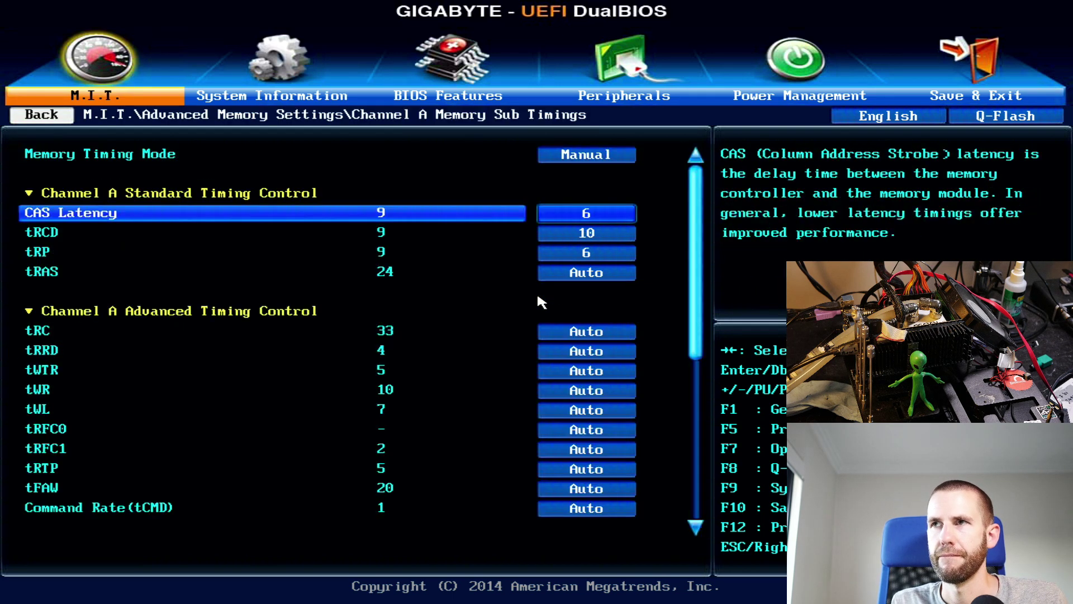
- Set Channel A CAS Latency to 7, tRCD to 11 and tRP to 7
type("7")
key("Return")
key("Down")
type("11")
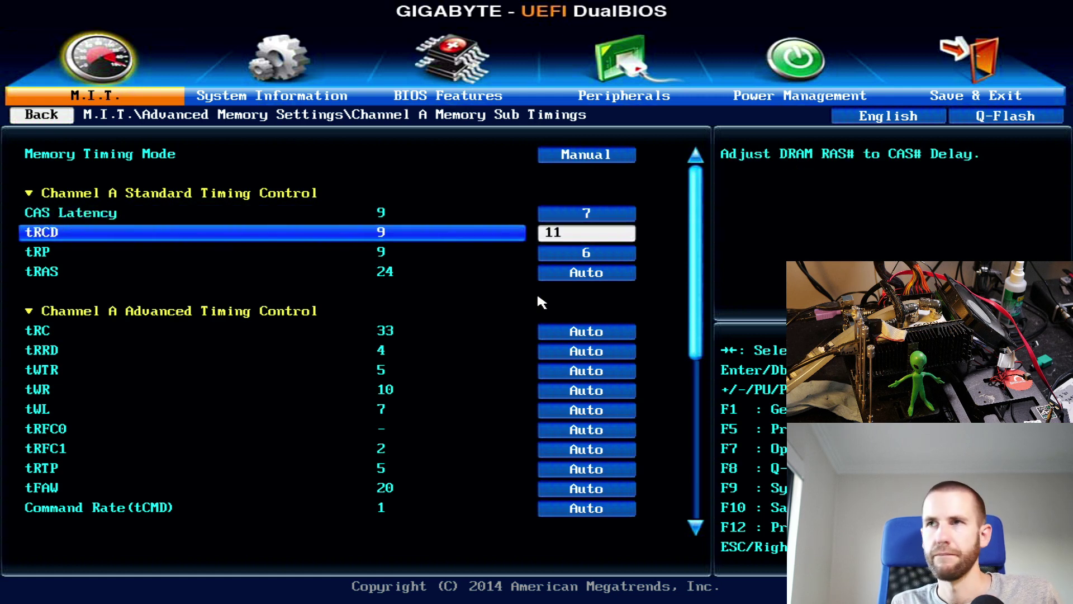
key("Return")
key("Down")
type("7")
key("Return")
key("Escape")
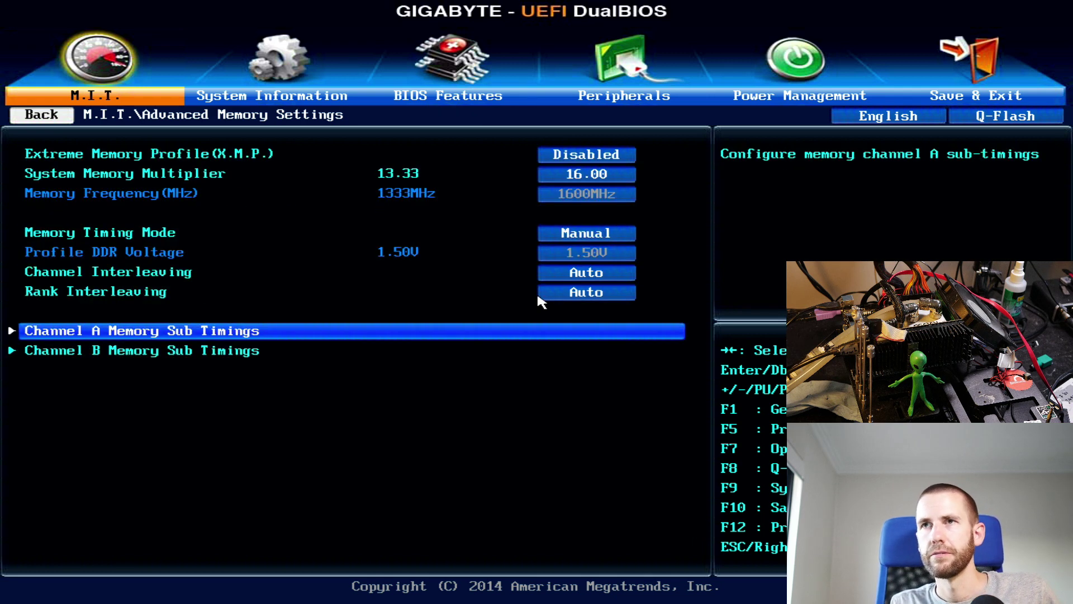
- Set the CPU NorthBridge Frequency to 800MHz in Advanced Frequency Settings
key("Escape")
key("Up")
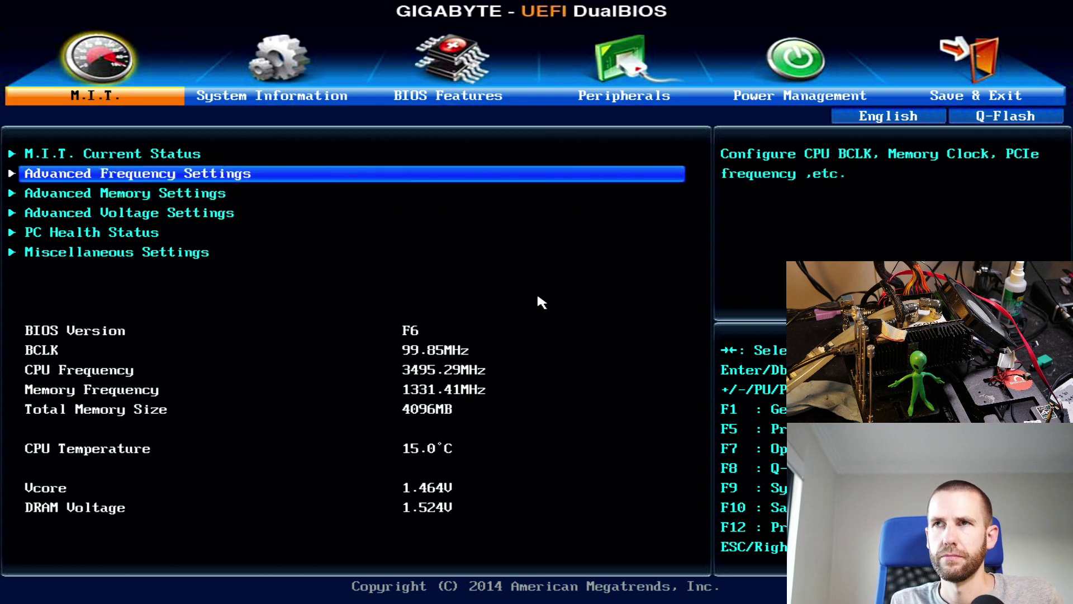
key("Return")
key("Down")
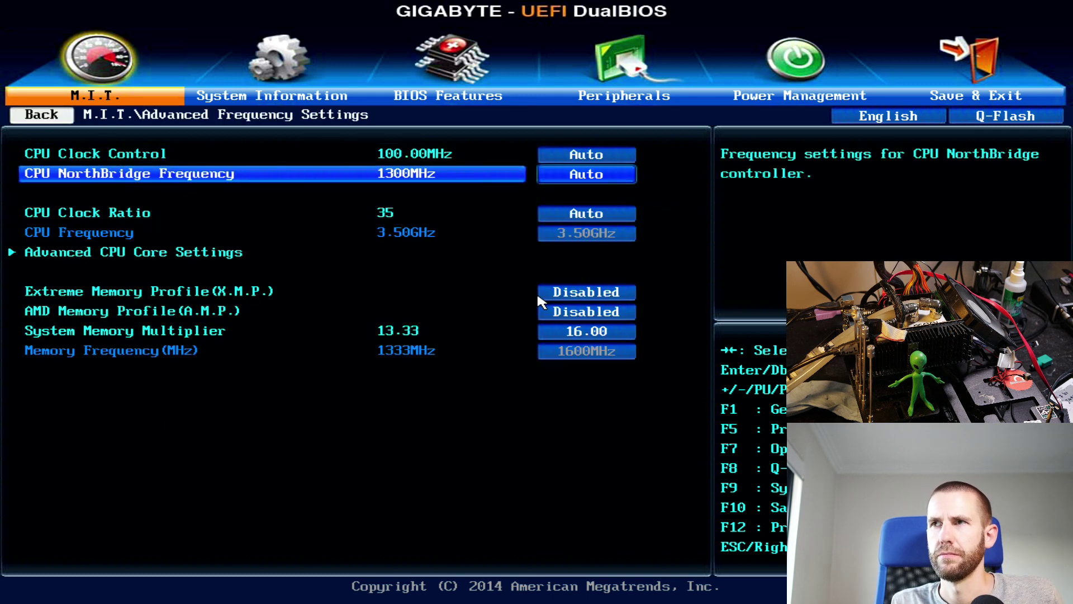
key("plus")
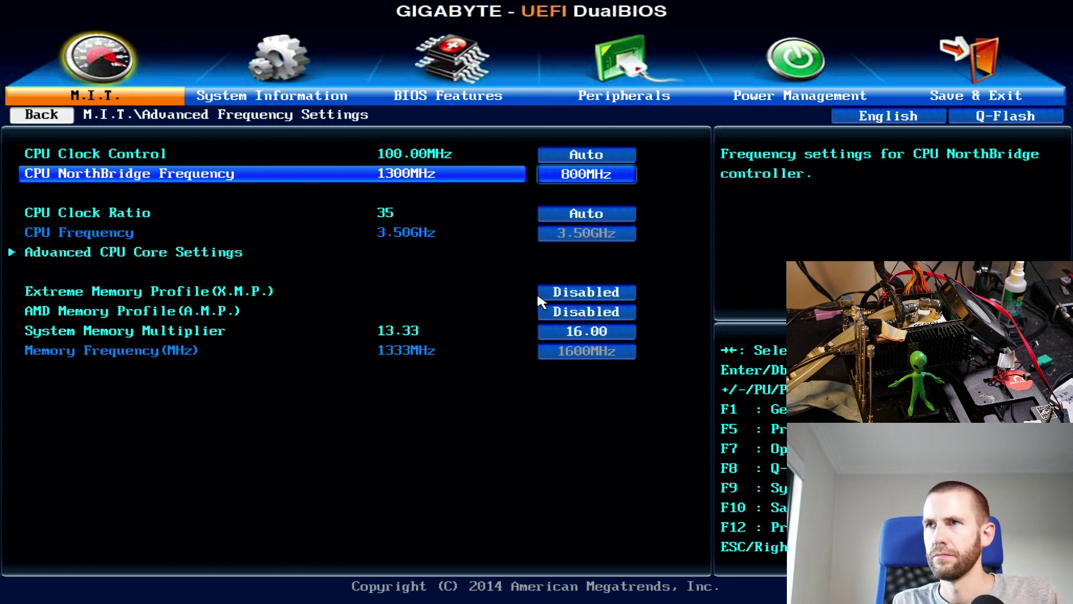
- Raise the System Memory Multiplier one step above 16.00, and save the configuration and exit
key("Down")
key("Down")
key("Down")
key("Down")
key("Down")
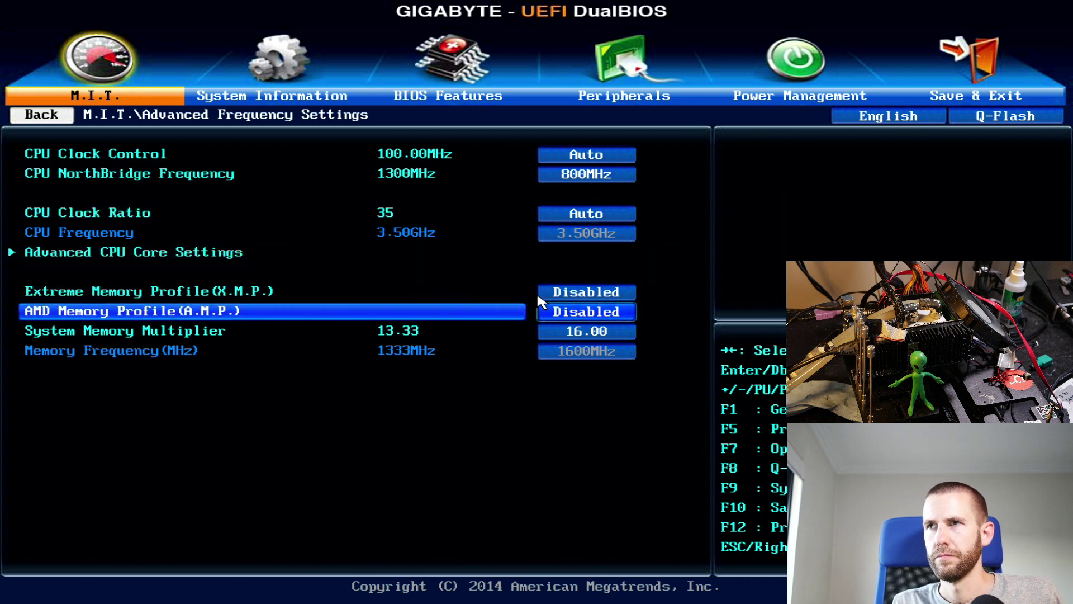
key("plus")
key("F10")
key("Return")
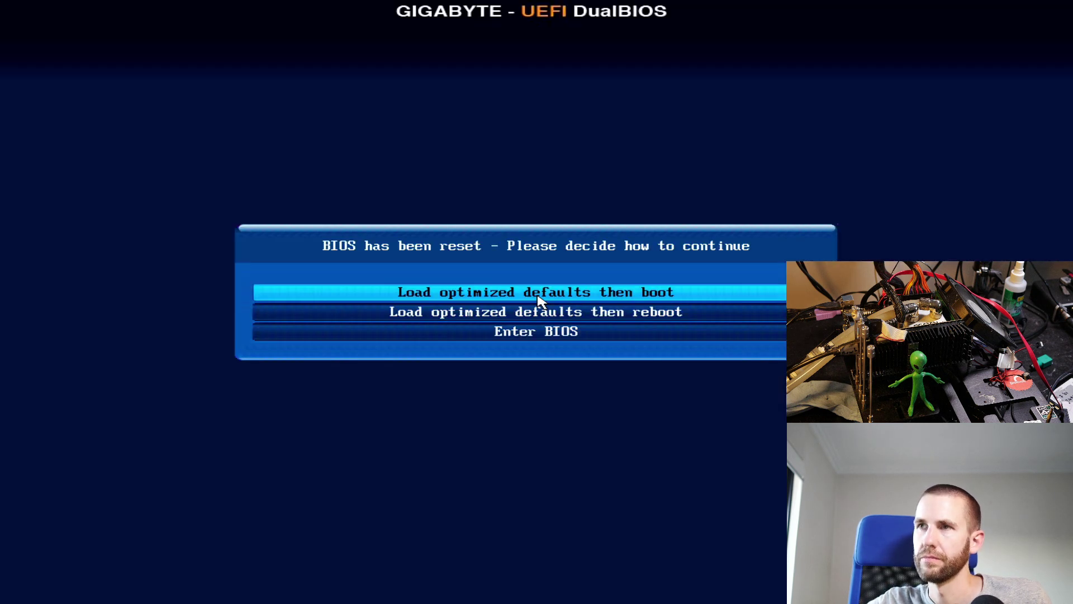
- Choose to enter the BIOS from the reset prompt
key("Down")
key("Down")
key("Return")
- Load the BIOS settings from Profile 2 : BCLK
key("Left")
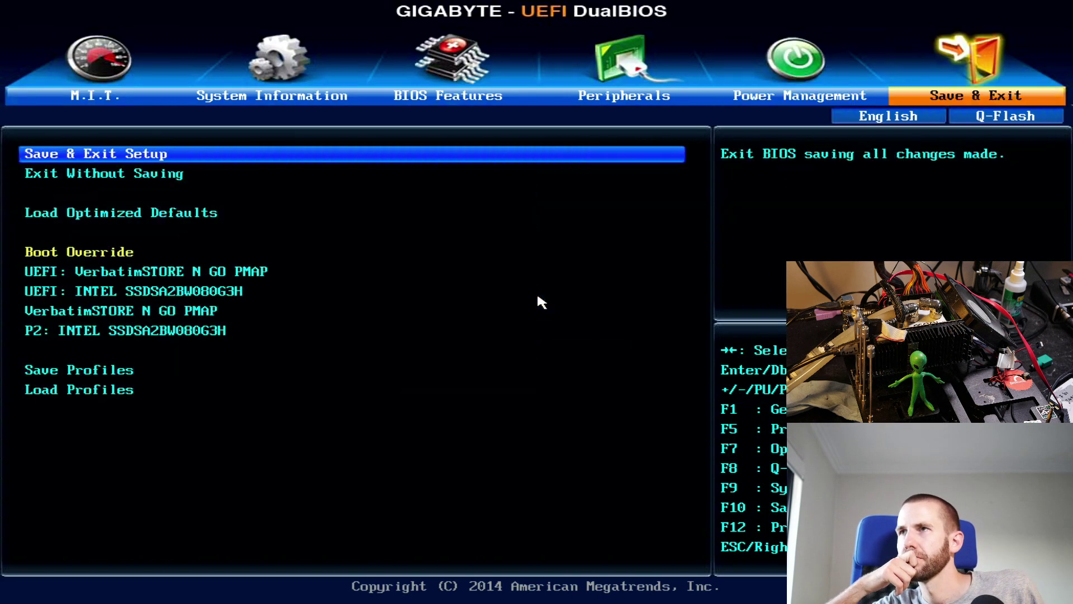
key("Down")
key("Down")
key("Down")
key("Down")
key("Down")
key("Down")
key("Down")
key("Down")
key("Return")
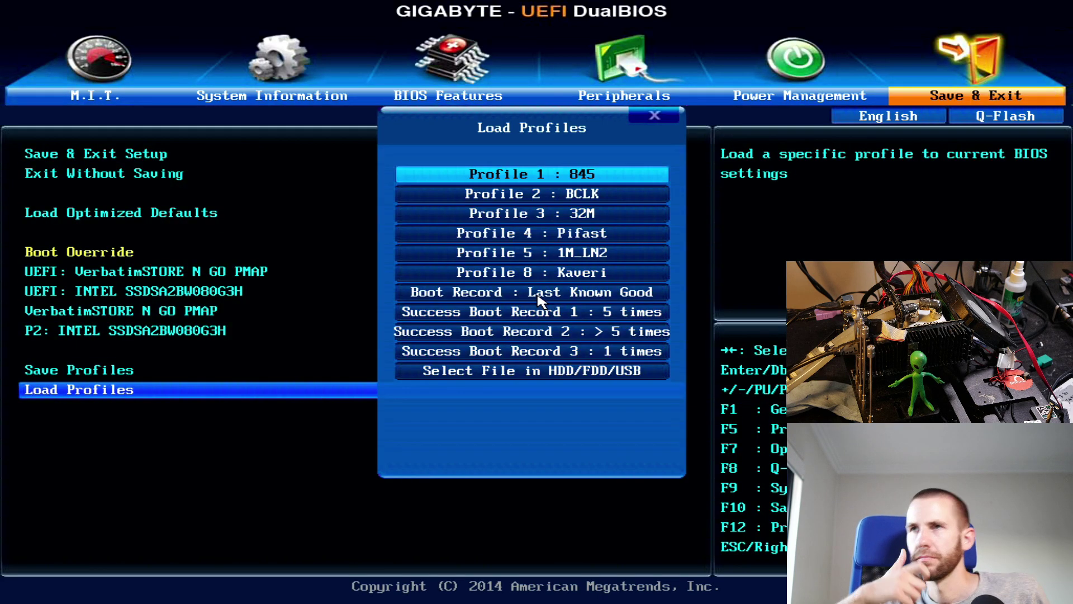
key("Down")
key("Return")
key("Return")
key("Right")
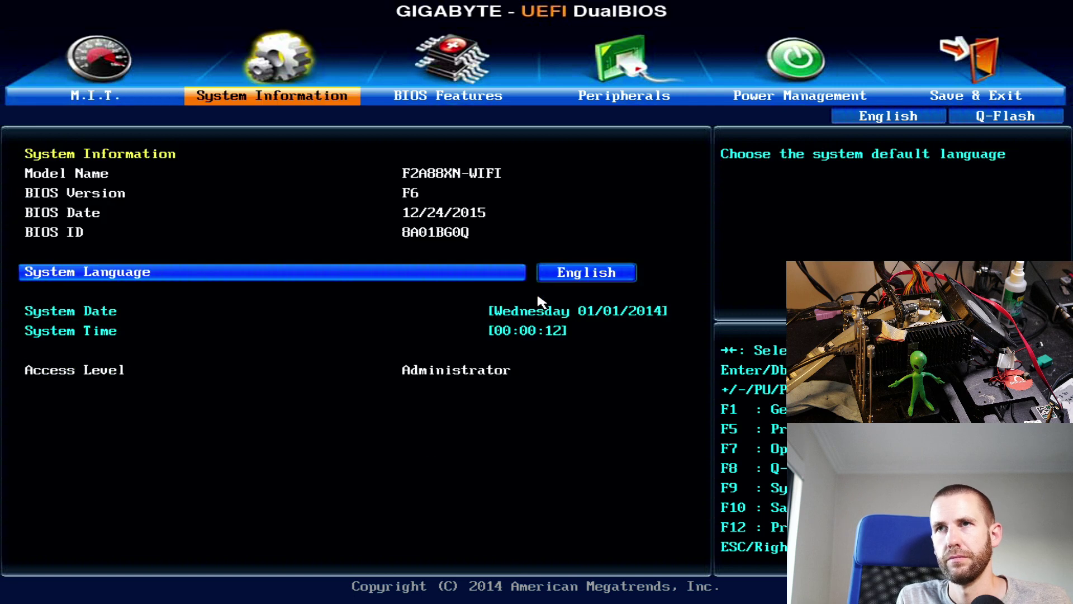
key("Left")
key("Left")
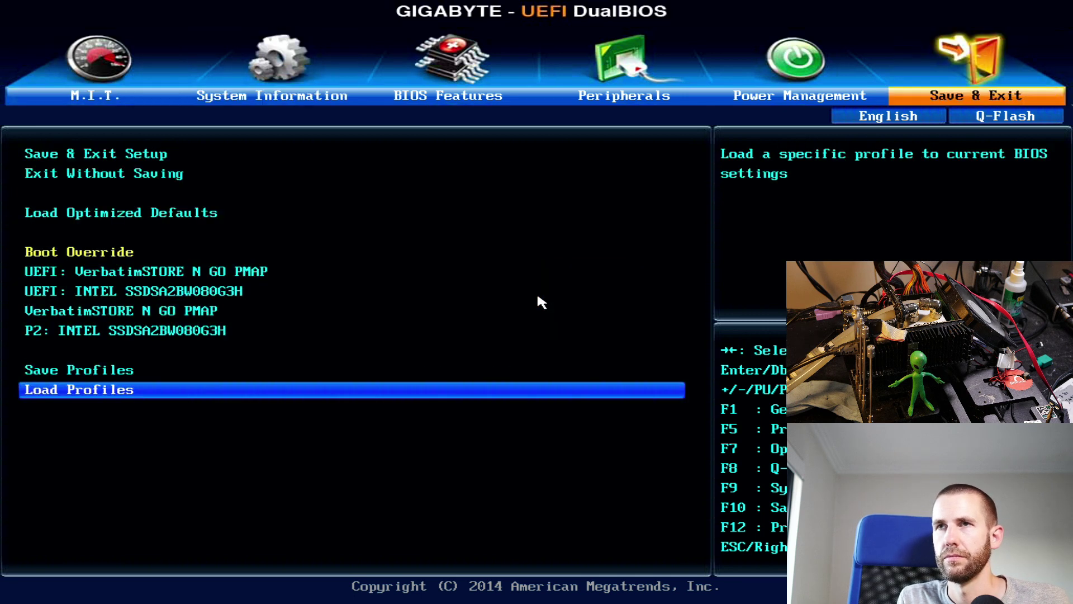
- Check the CPU, NB and DRAM voltages in the M.I.T. Advanced Voltage Settings
key("Right")
key("Right")
key("Left")
key("Down")
key("Down")
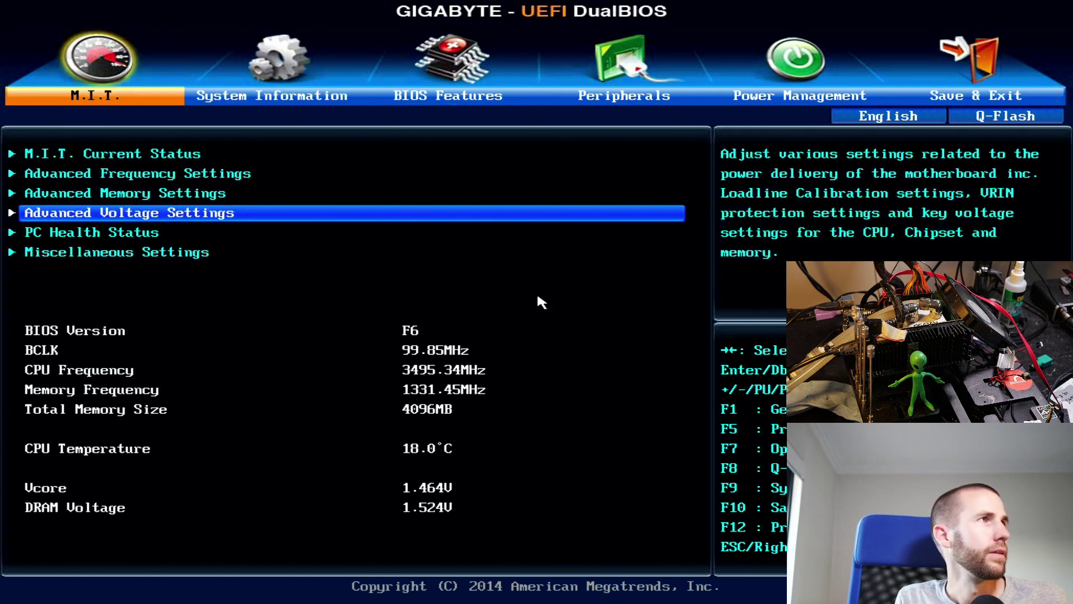
key("Up")
key("Down")
key("Return")
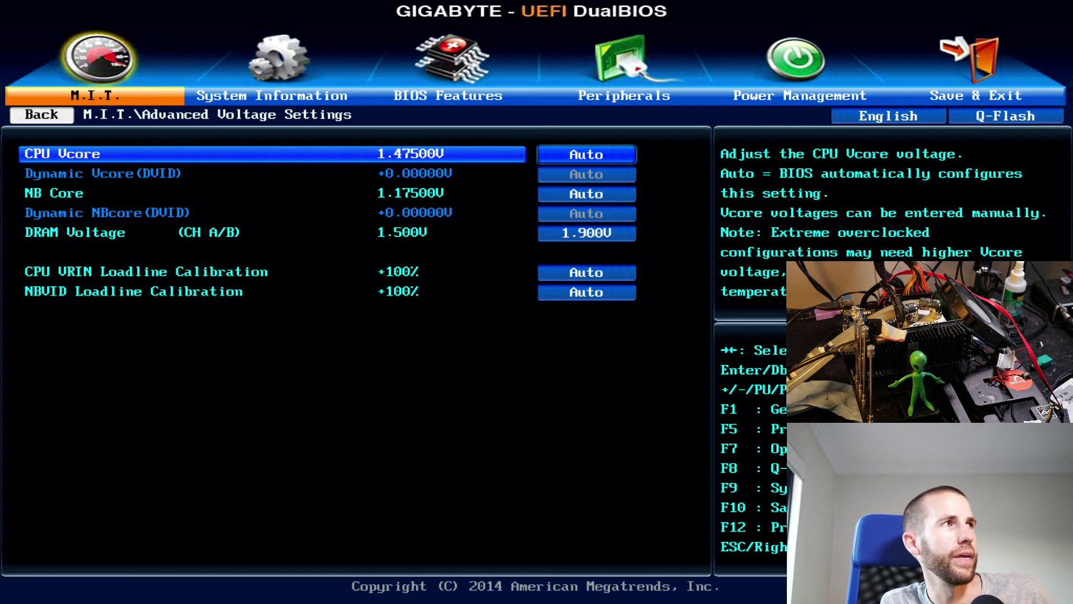
- Review the Advanced Memory Settings and the Channel A Memory Sub Timings
key("Escape")
key("Up")
key("Return")
key("Down")
key("Down")
key("Down")
key("Up")
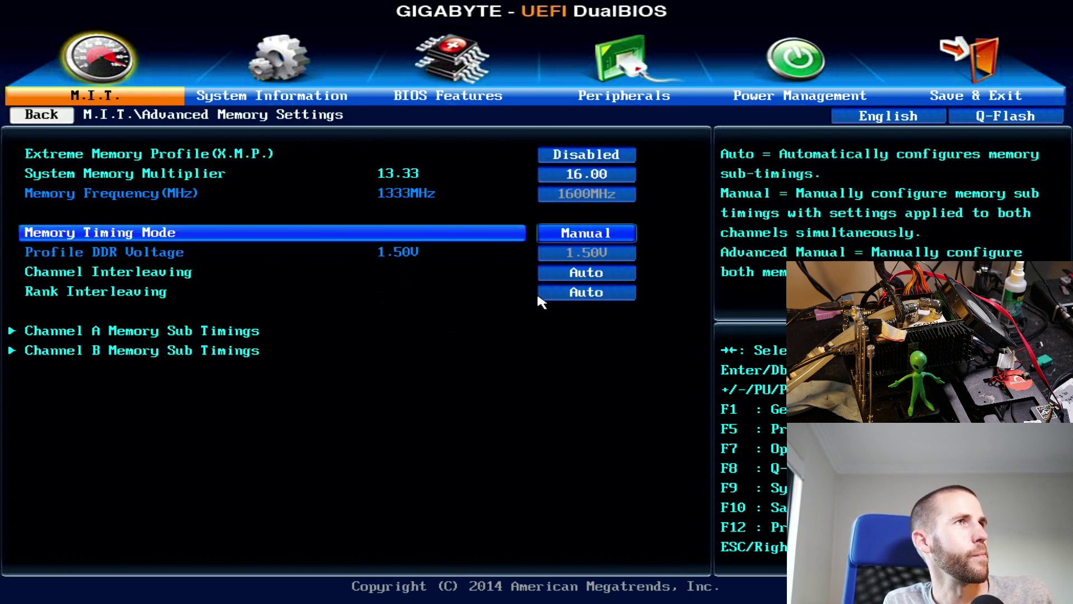
key("Up")
key("Up")
key("Down")
key("Down")
key("Down")
key("Down")
key("Down")
key("Return")
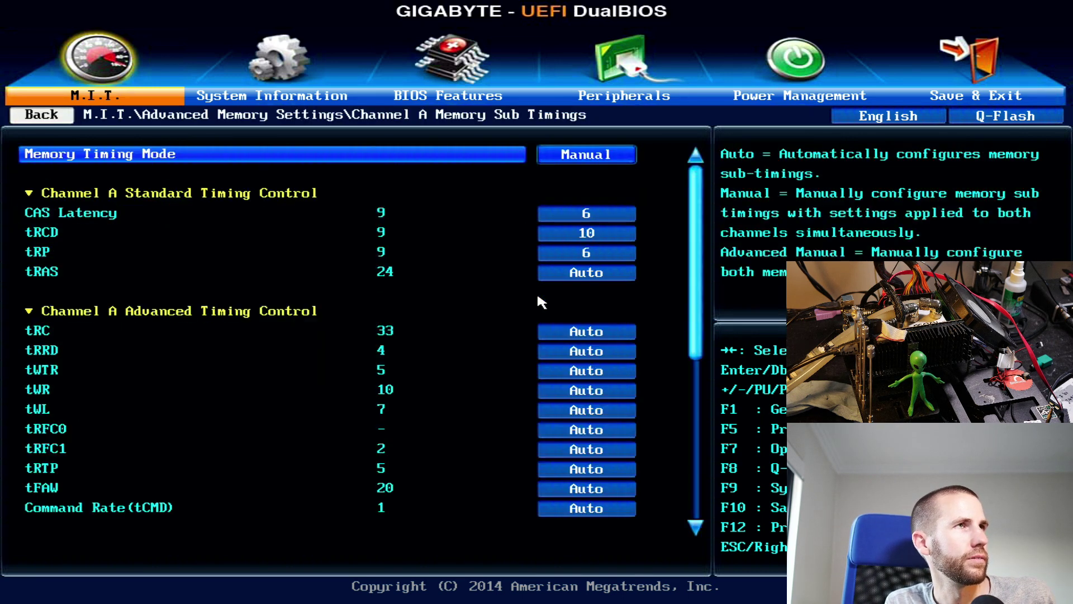
- Set the Extreme Memory Profile (X.M.P.) to Profile1 in Advanced Frequency Settings
key("Escape")
key("Escape")
key("Up")
key("Return")
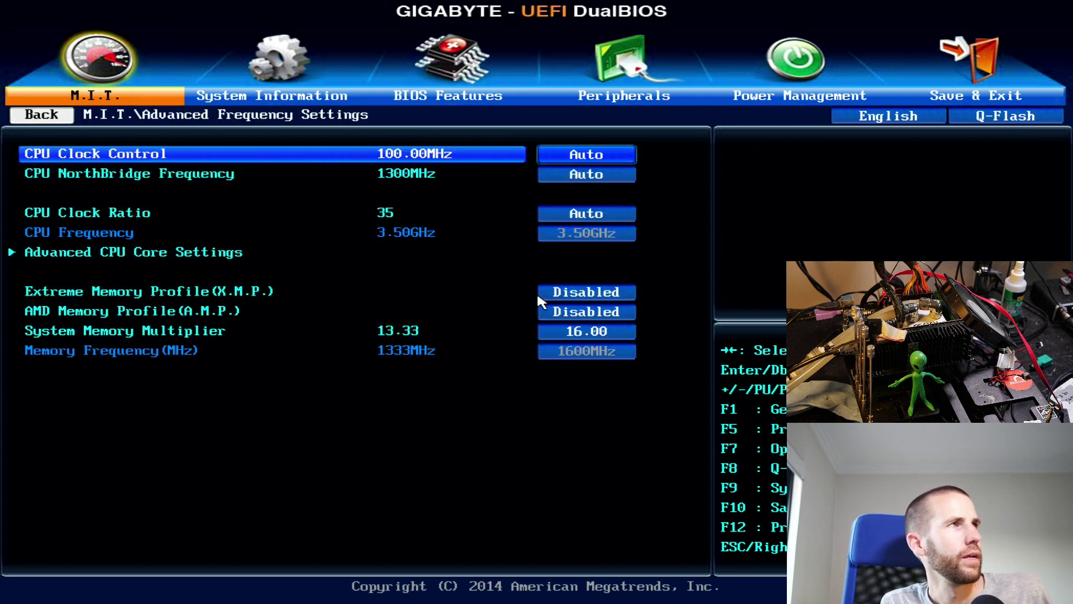
key("Down")
key("Down")
key("Down")
key("Down")
key("Return")
key("Down")
key("Return")
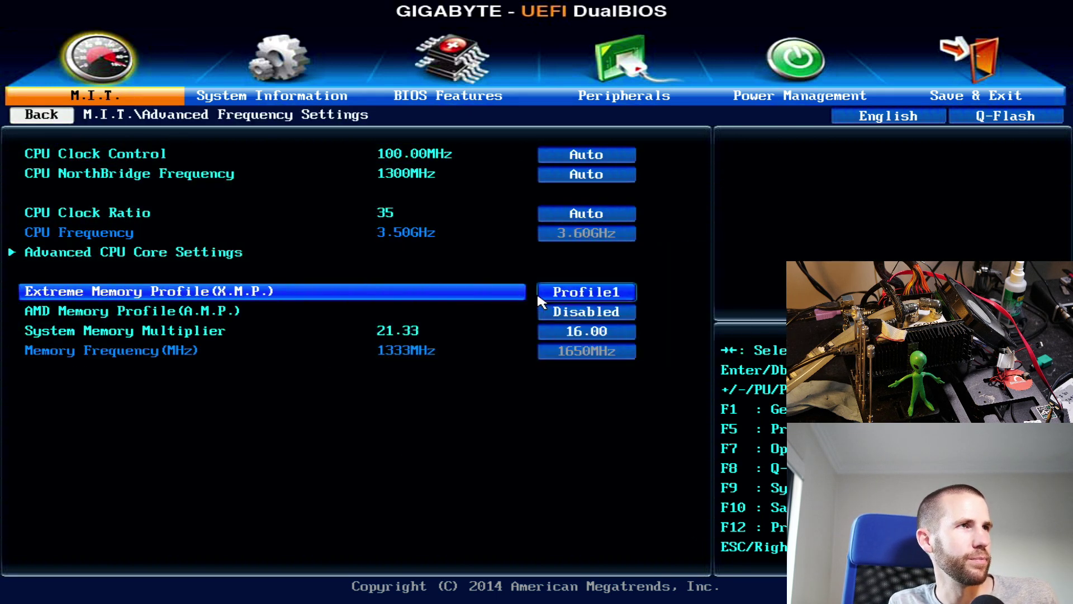
key("Up")
key("Escape")
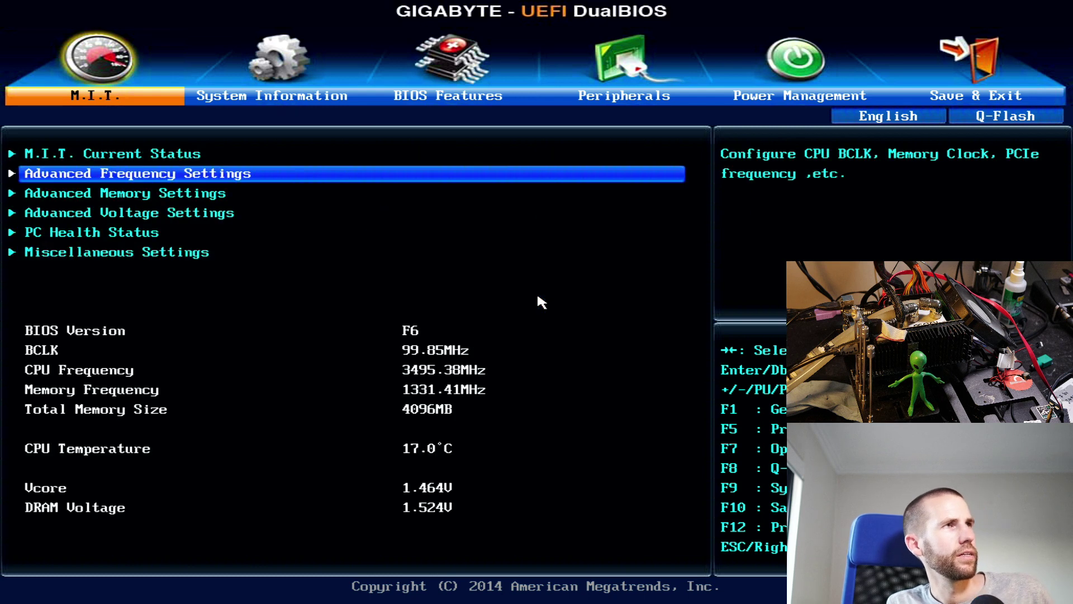
- Open the Channel A Memory Sub Timings within Advanced Memory Settings
key("Down")
key("Return")
key("Down")
key("Down")
key("Down")
key("Down")
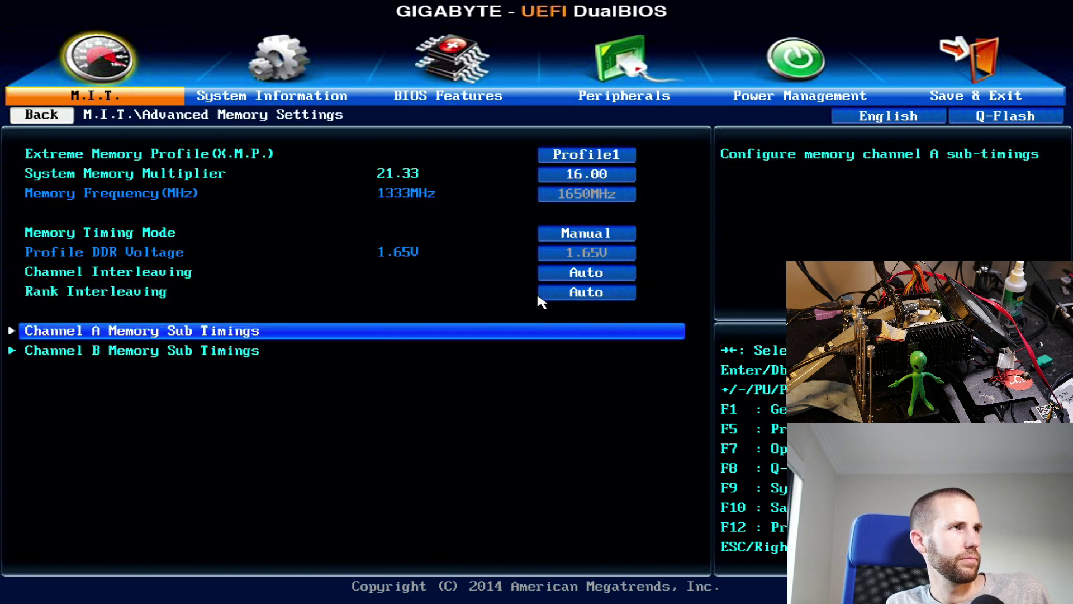
key("Return")
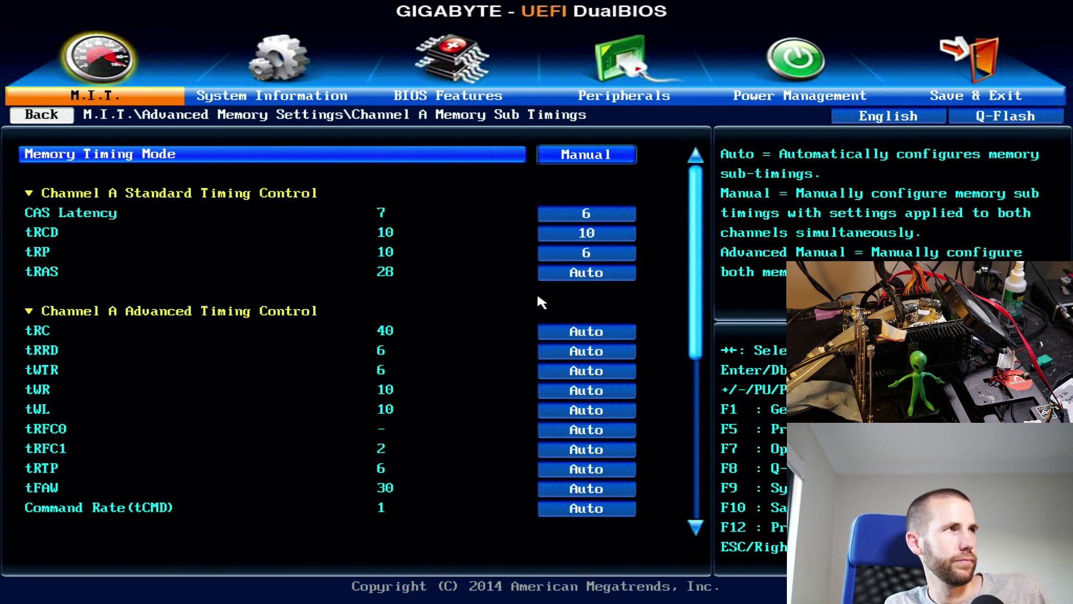
- Set Channel A CAS Latency to 7 and tRP to 10
key("Down")
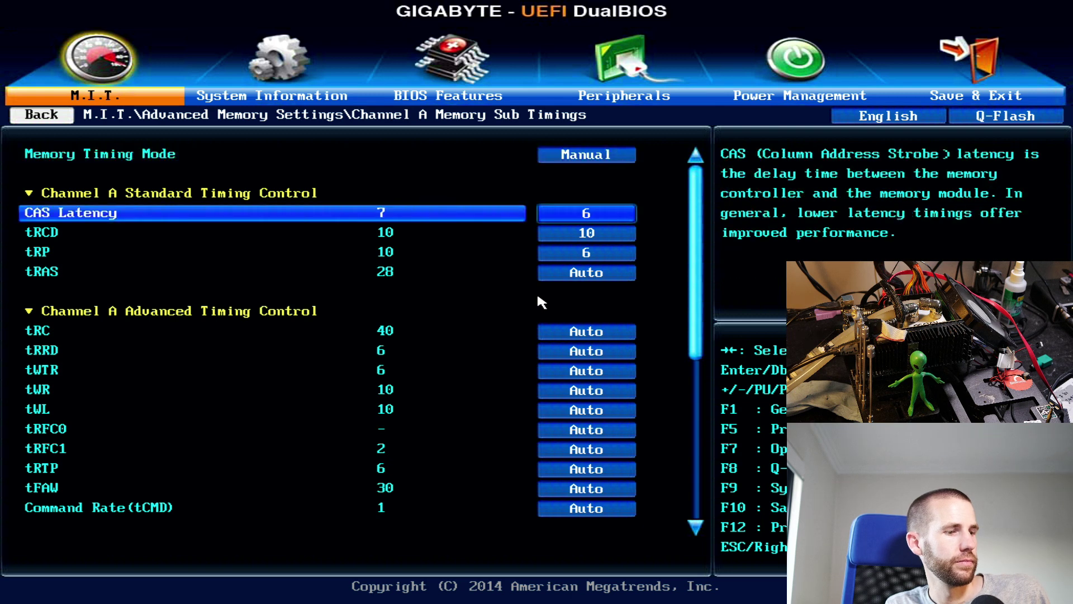
type("7")
key("Return")
key("Down")
key("Down")
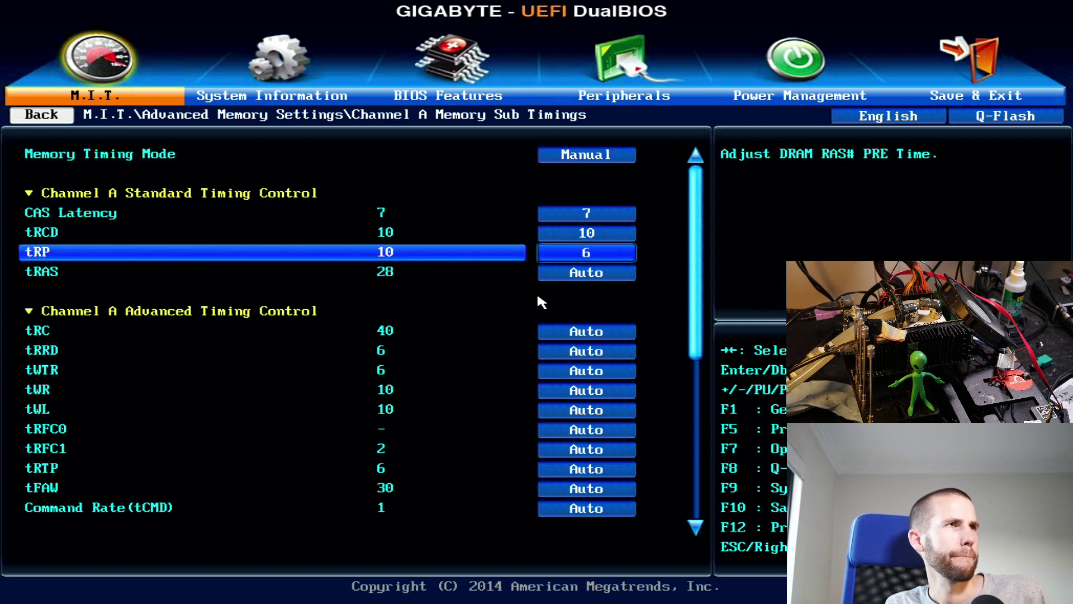
key("Escape")
- Set the Channel A standard timings to CAS Latency 9, tRCD 12 and tRP 9
key("Up")
key("Up")
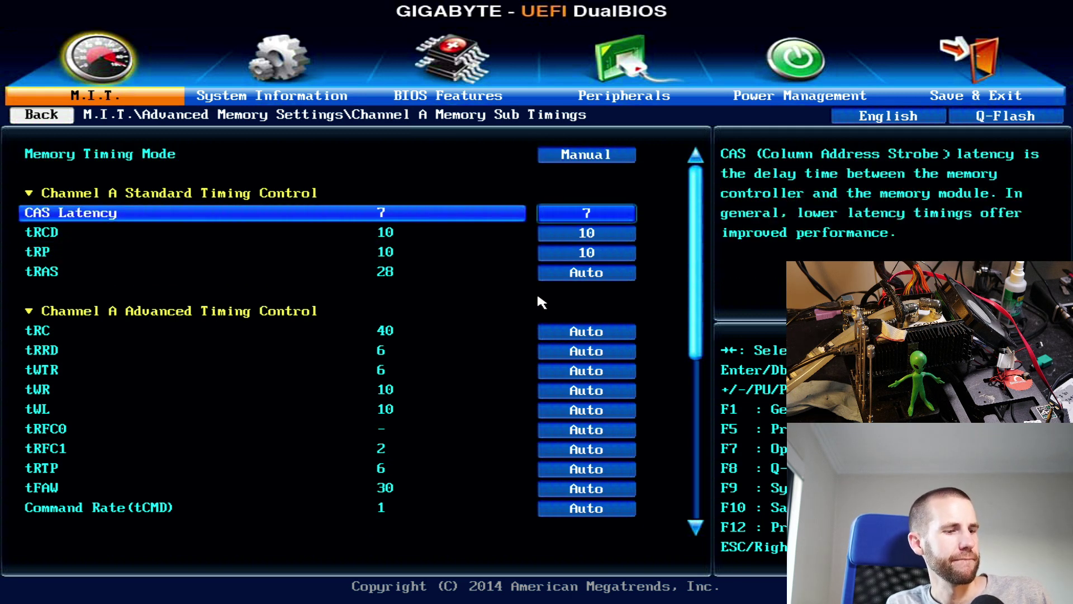
type("9")
key("Return")
key("Down")
type("12")
key("Return")
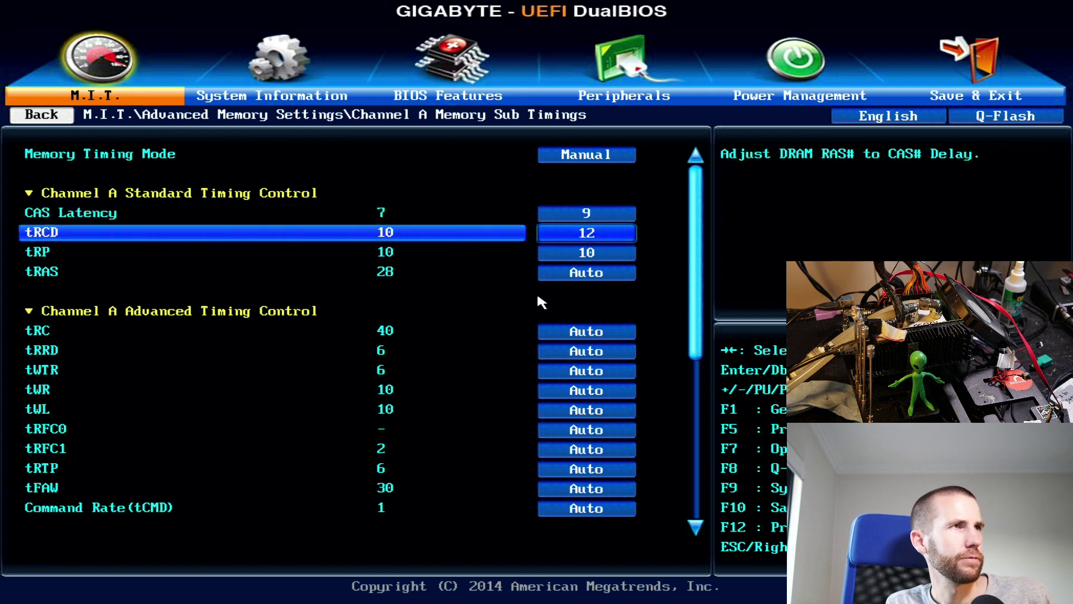
key("Down")
type("9")
key("Return")
- Look through the Channel A standard and advanced timings, and return to Advanced Memory Settings
key("Up")
key("Up")
key("Up")
key("Up")
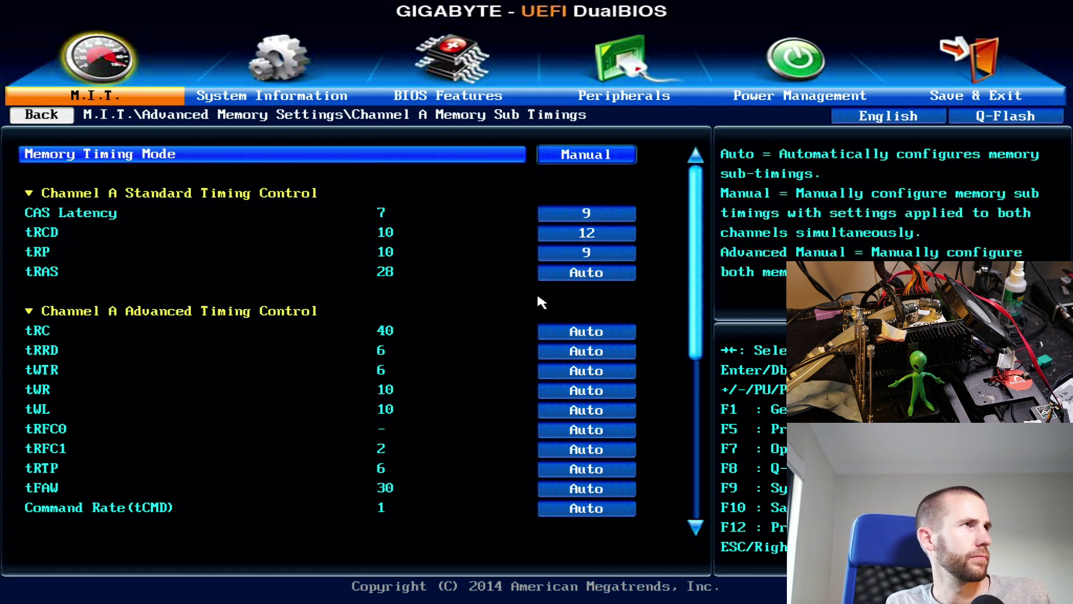
key("Down")
key("Down")
key("Down")
key("Down")
key("Down")
key("Down")
key("Down")
key("Down")
key("Down")
key("Down")
key("Down")
key("Down")
key("Down")
key("Down")
key("Down")
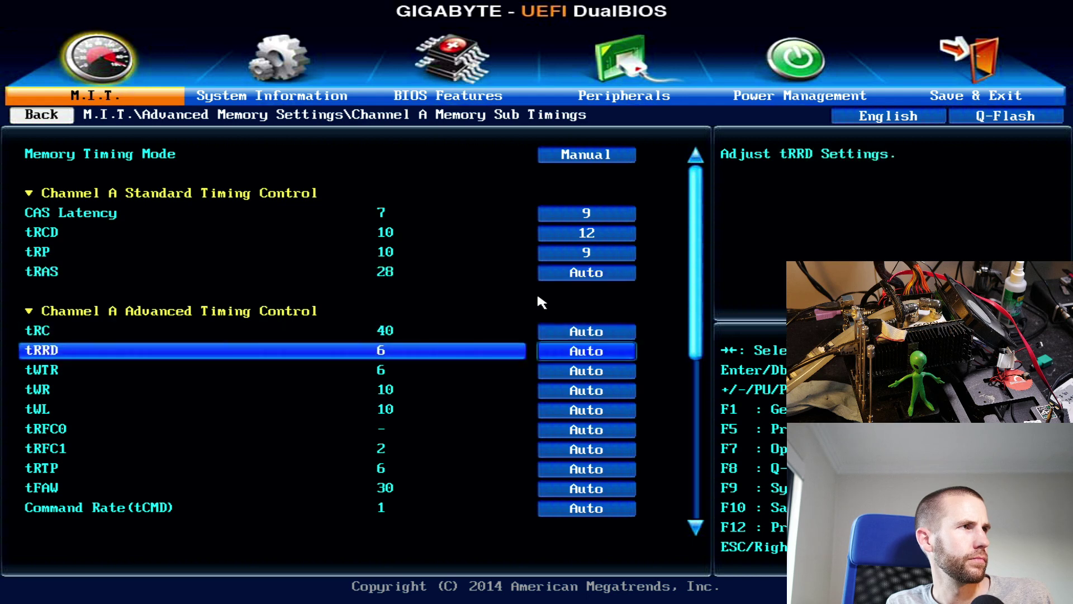
key("Escape")
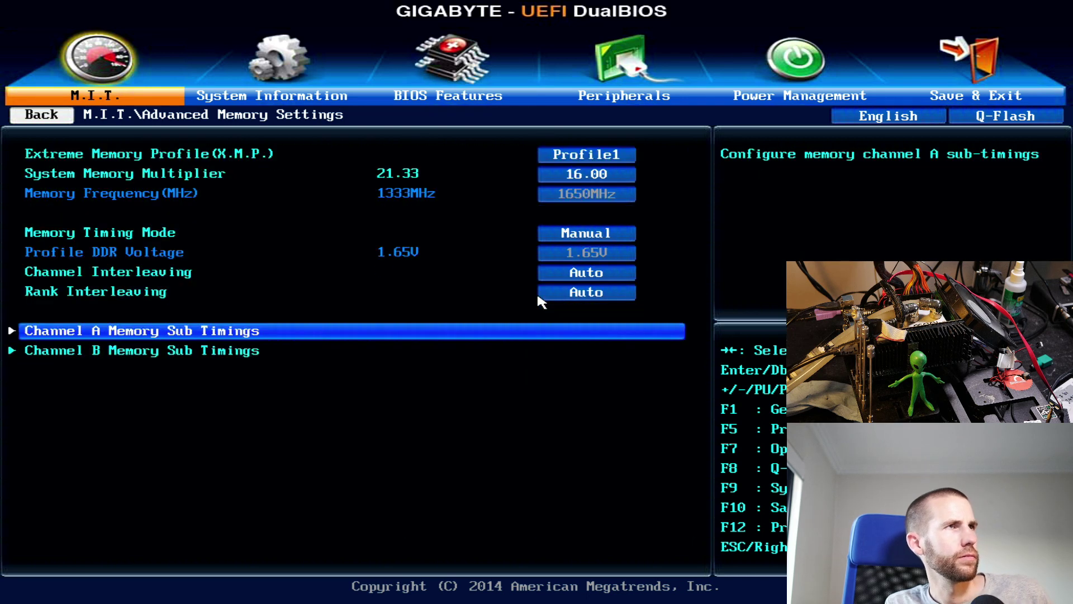
- Raise the System Memory Multiplier to 18.66
key("Up")
key("Up")
key("Up")
key("Up")
key("Up")
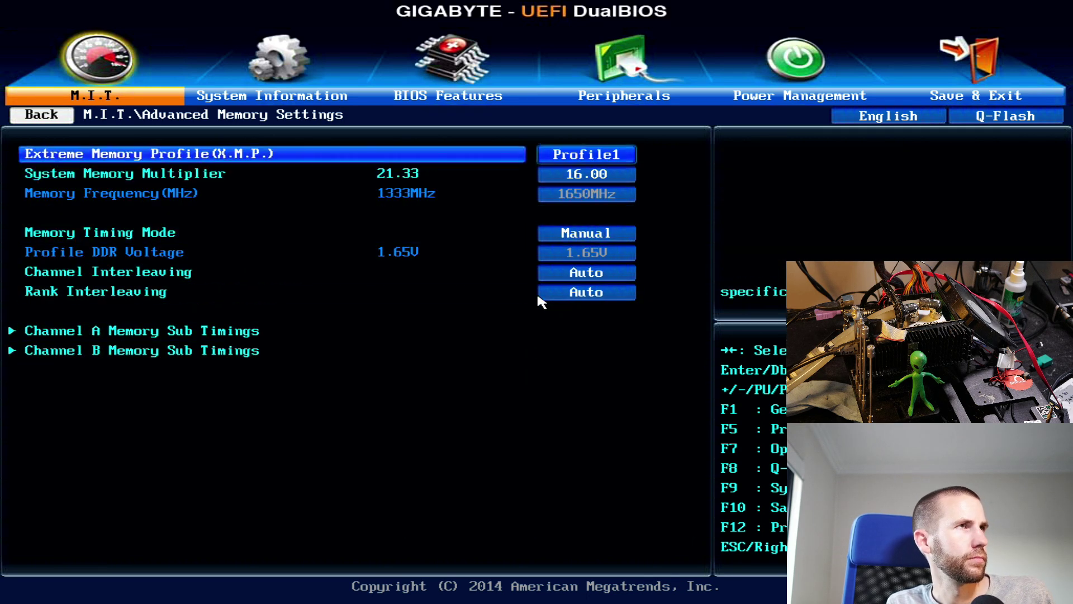
key("Down")
key("plus")
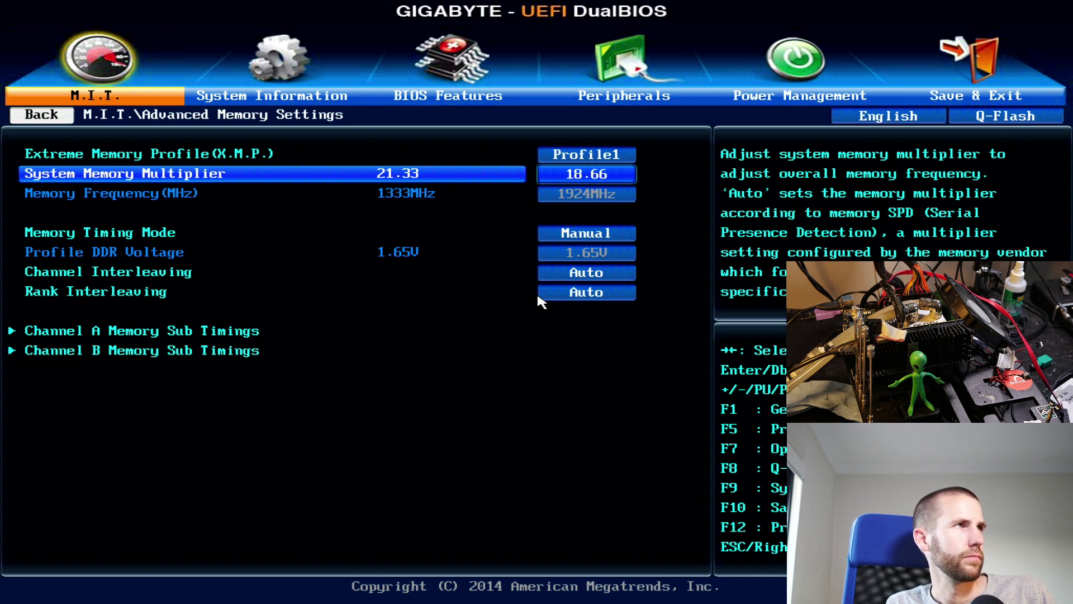
- Recheck the Advanced Frequency and Advanced Voltage Settings, and save the configuration and exit
key("Escape")
key("Up")
key("Return")
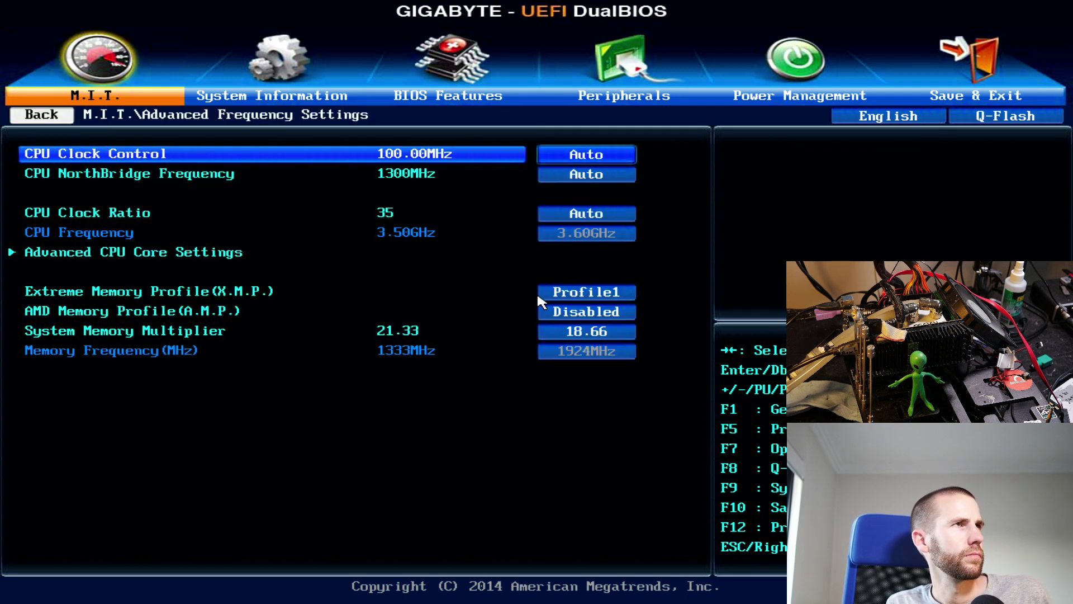
key("Escape")
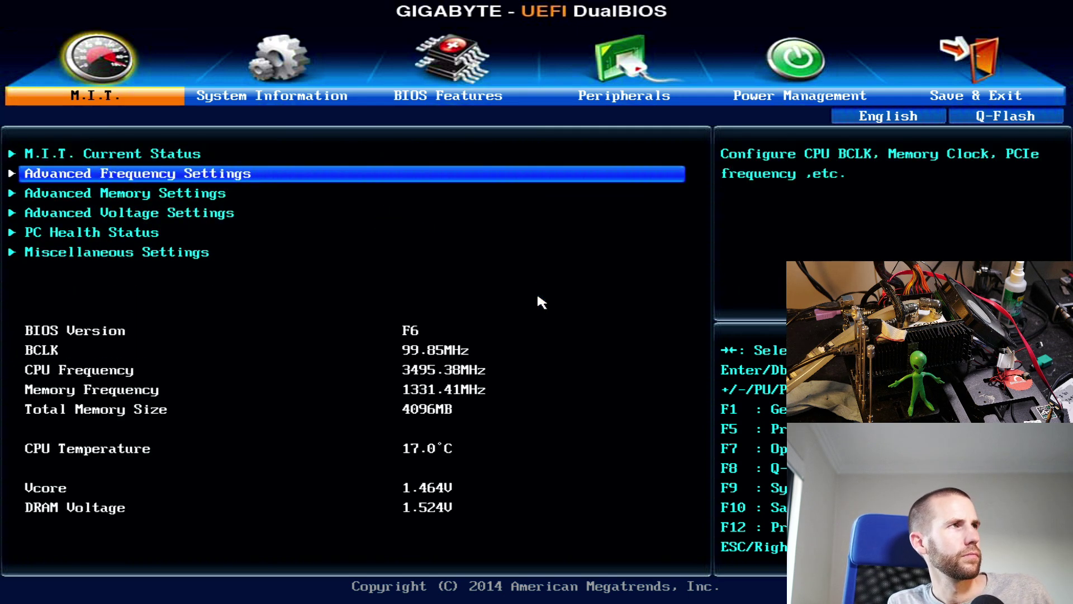
key("Down")
key("Down")
key("Return")
key("F10")
key("Return")
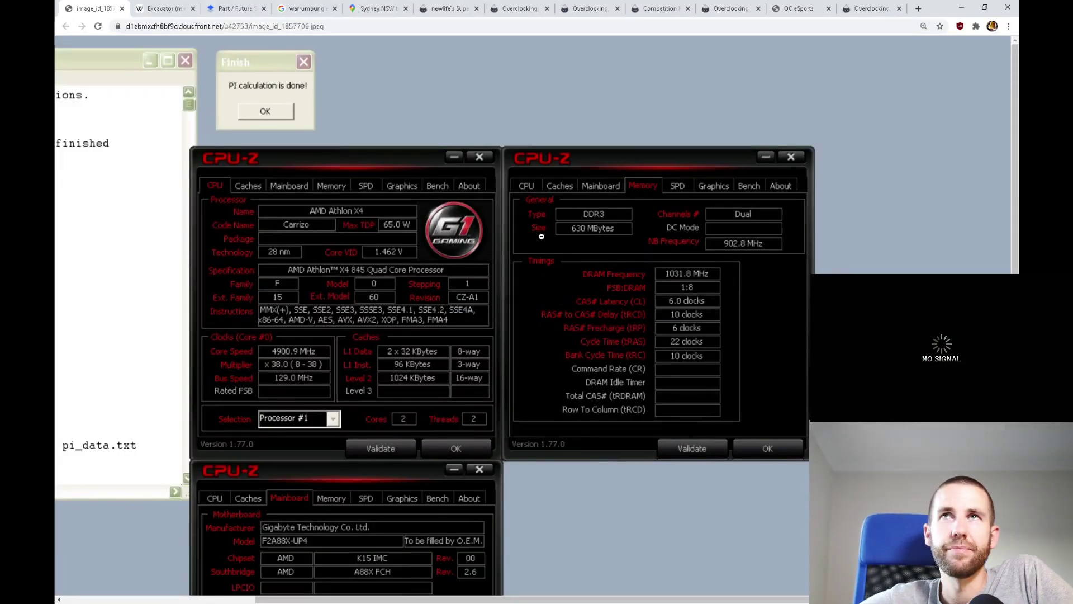
- In the browser, move the screenshot image tab to the end and close the adjacent HWBOT search results tab
left_click_drag(101, 8, 833, 9)
left_click(824, 9)
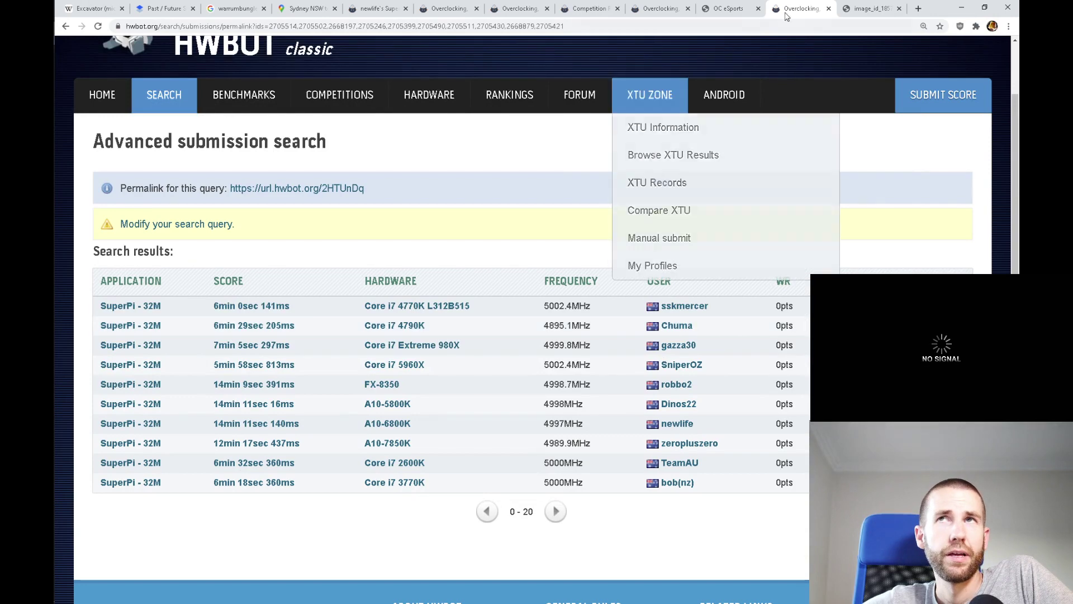
left_click(829, 9)
- Open the second-ranked SuperPi 32M Athlon X4 845 submission from the first-ranked one and examine its enlarged benchmark screenshot
left_click(661, 8)
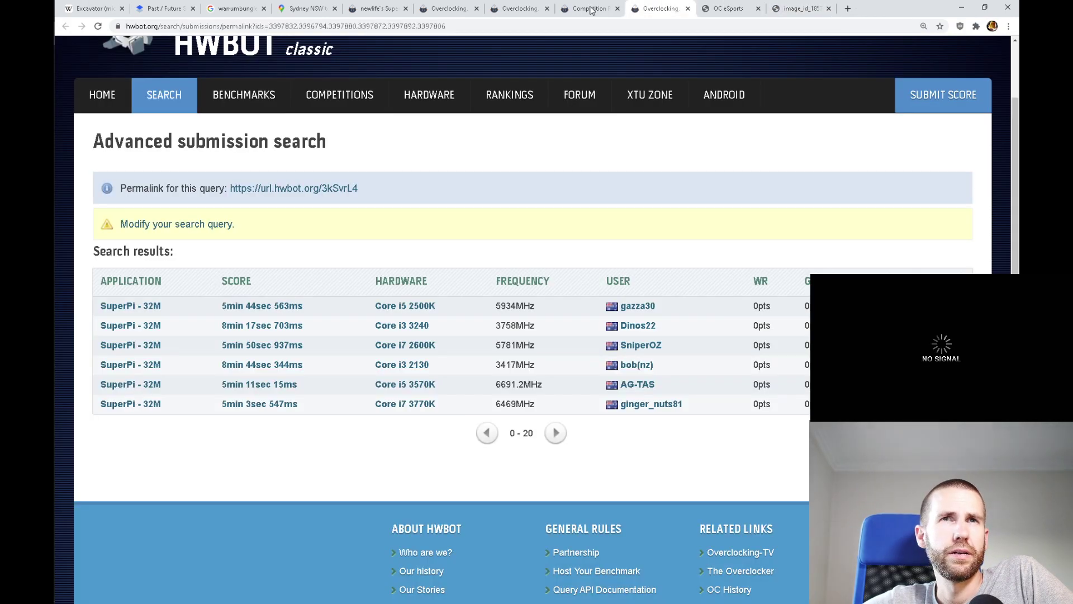
left_click(509, 5)
left_click(391, 8)
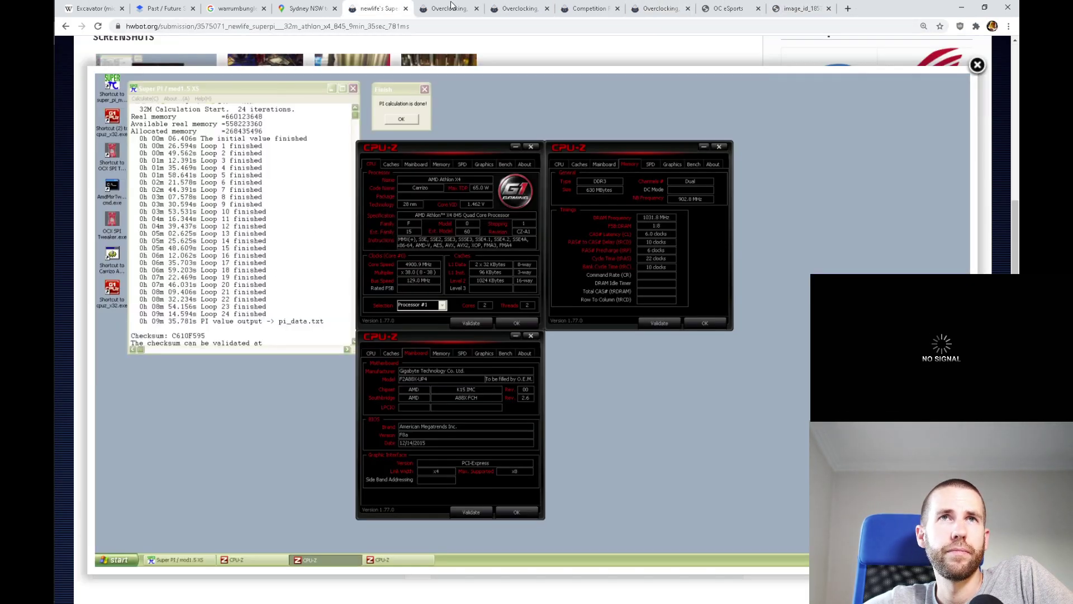
left_click(635, 88)
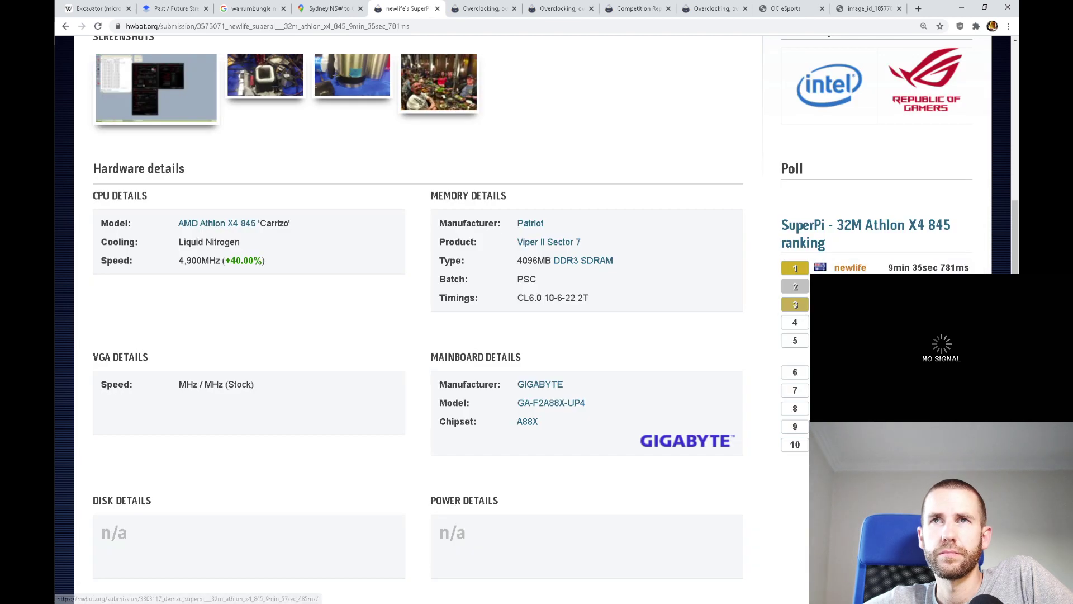
left_click_drag(426, 7, 805, 8)
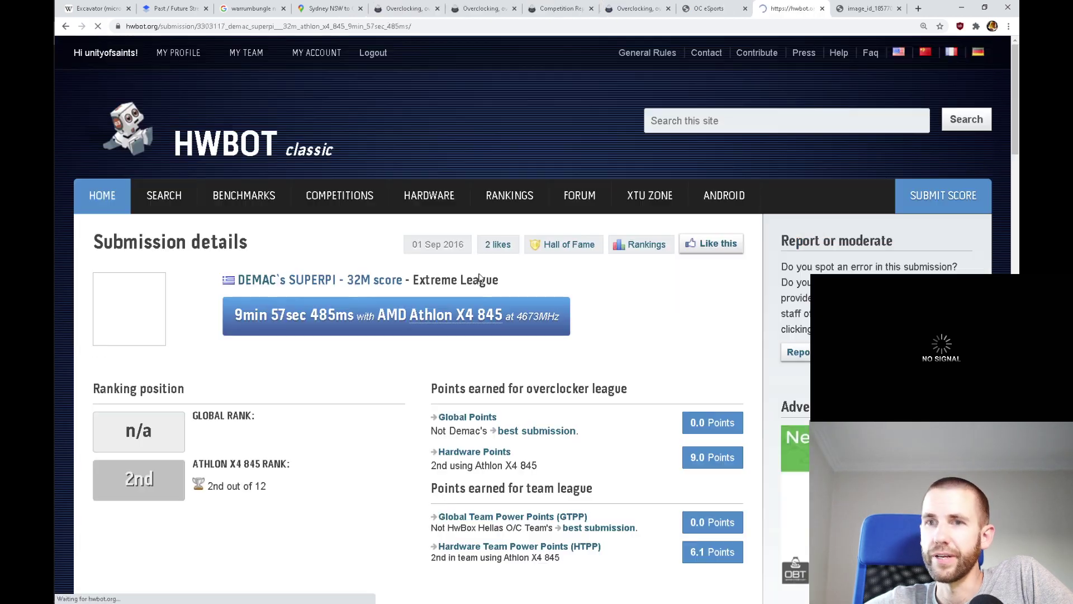
scroll(264, 388, "down", 4)
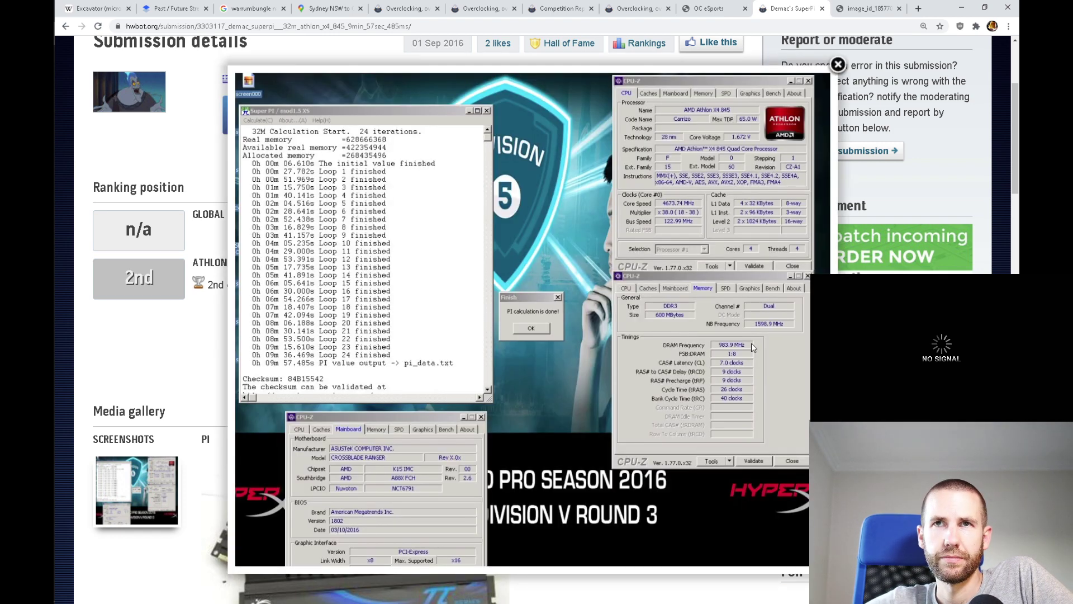
left_click(838, 65)
- Open the third-ranked SuperPi 32M Athlon X4 845 submission and enlarge its benchmark screenshot
scroll(838, 64, "down", 6)
key("alt+Left")
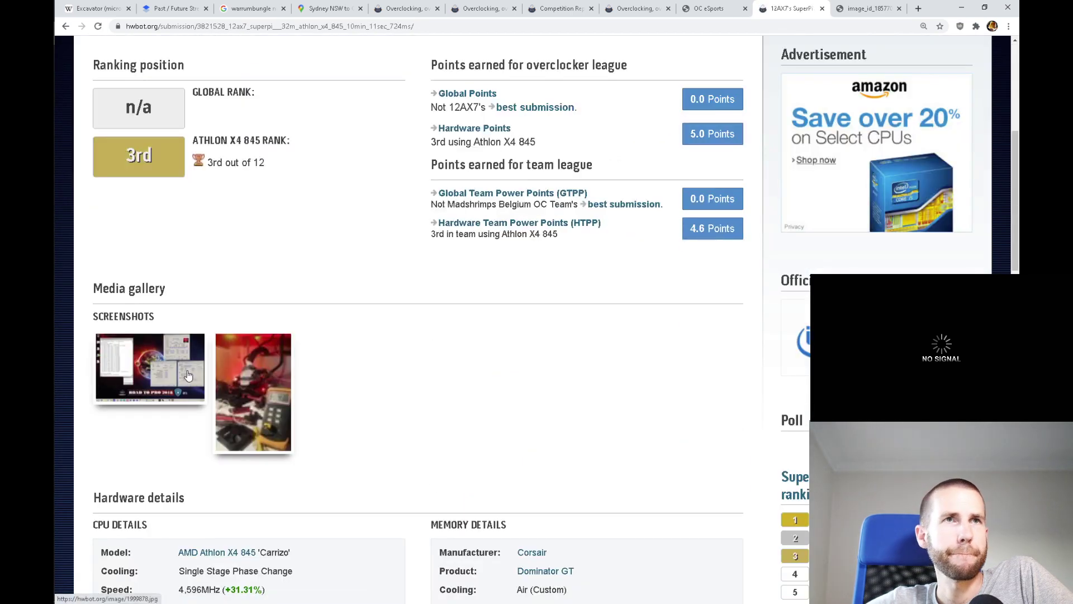
left_click(193, 374)
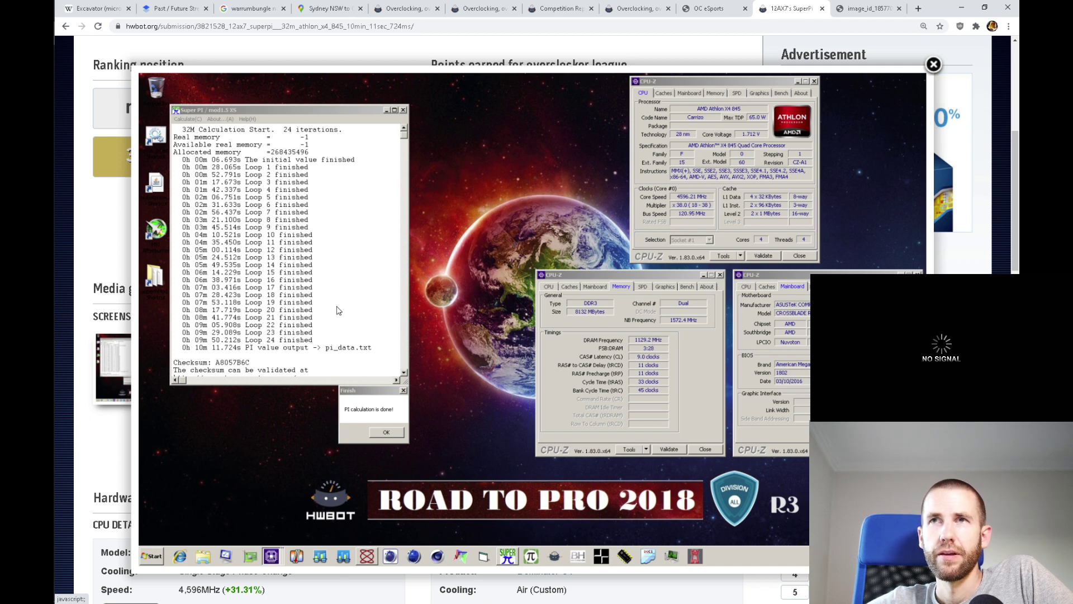
- In Calculator, multiply the DRAM frequency 1129 by 2 and divide the result by the bus speed 121
key("alt+Tab")
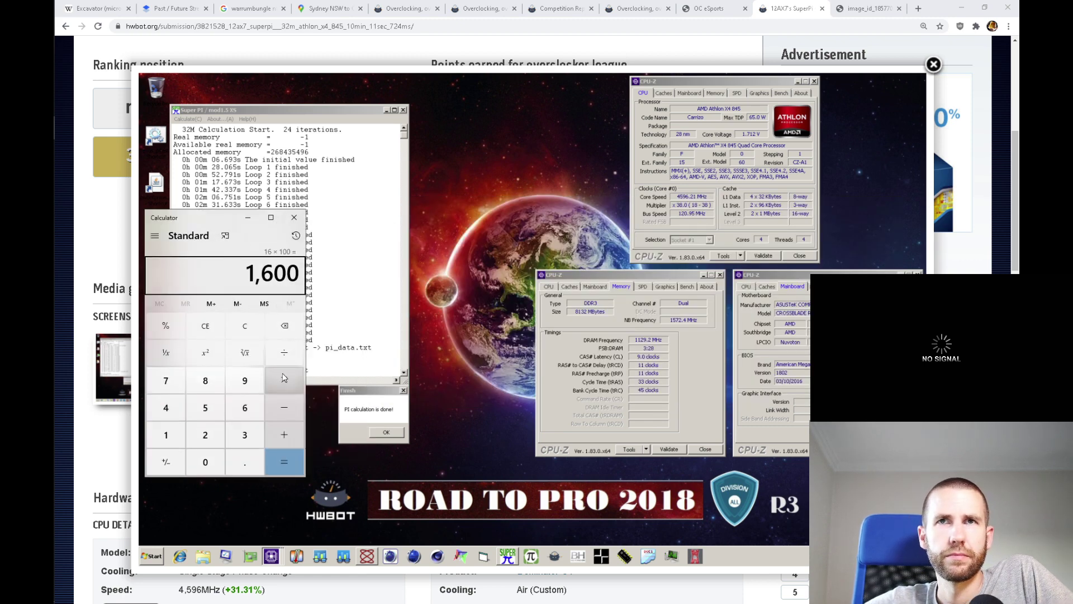
double_click(166, 435)
left_click(202, 444)
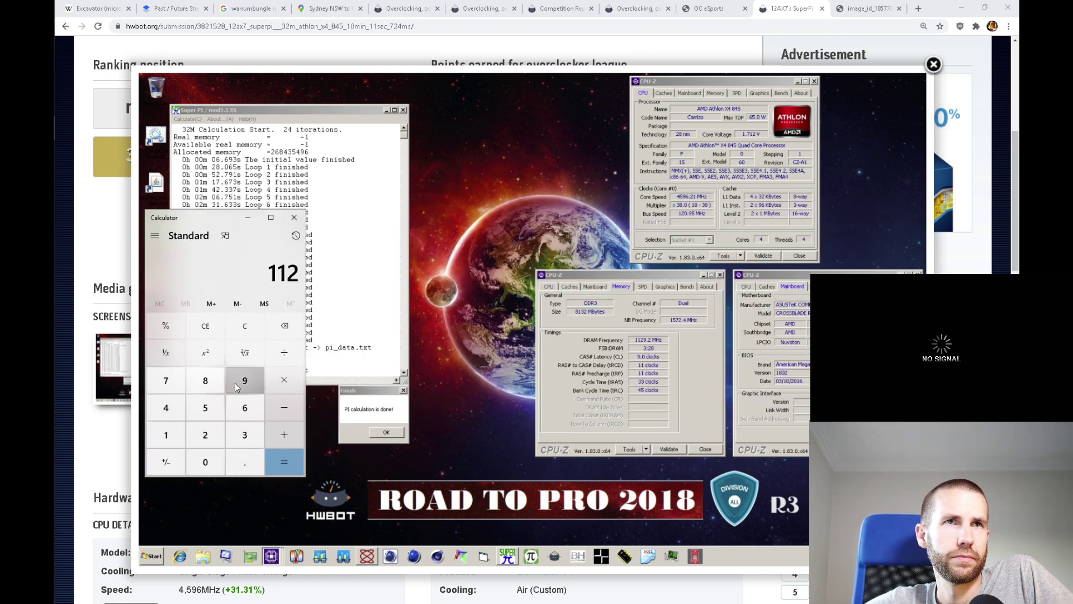
left_click(245, 380)
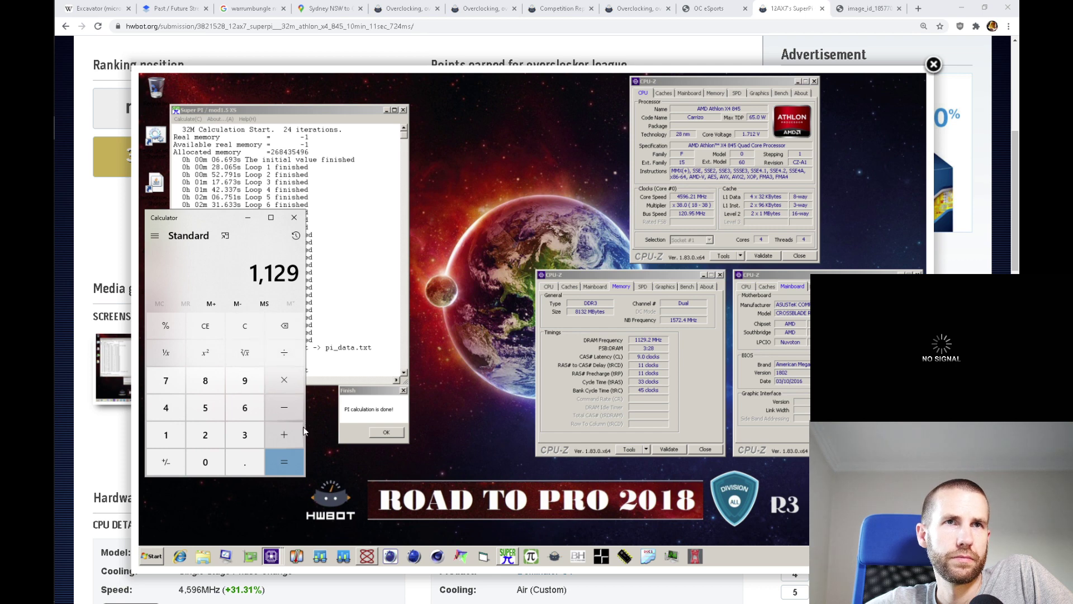
left_click(284, 380)
left_click(205, 435)
left_click(286, 463)
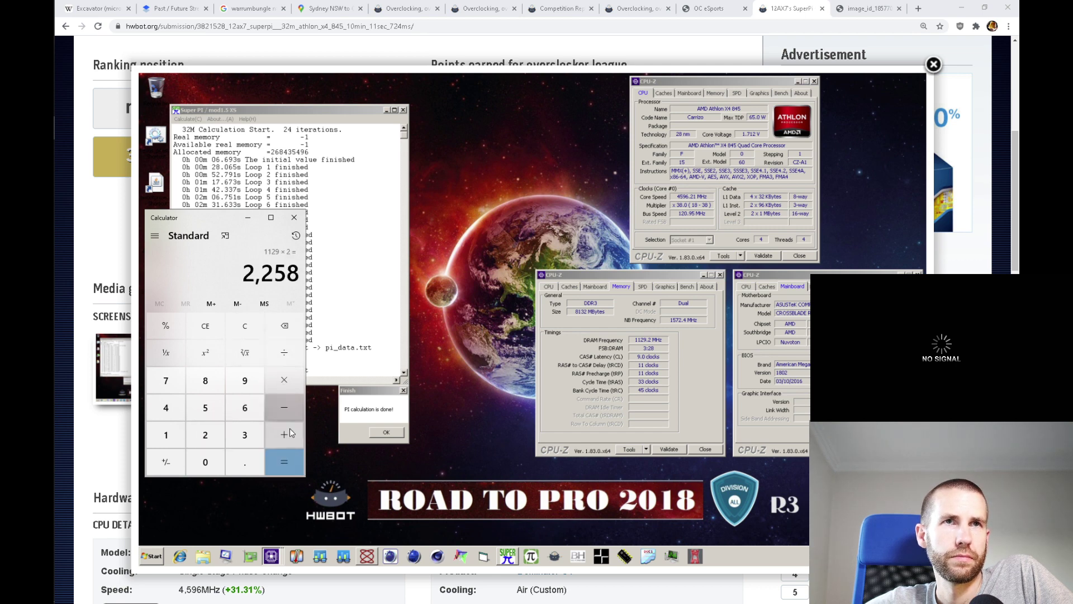
left_click(284, 352)
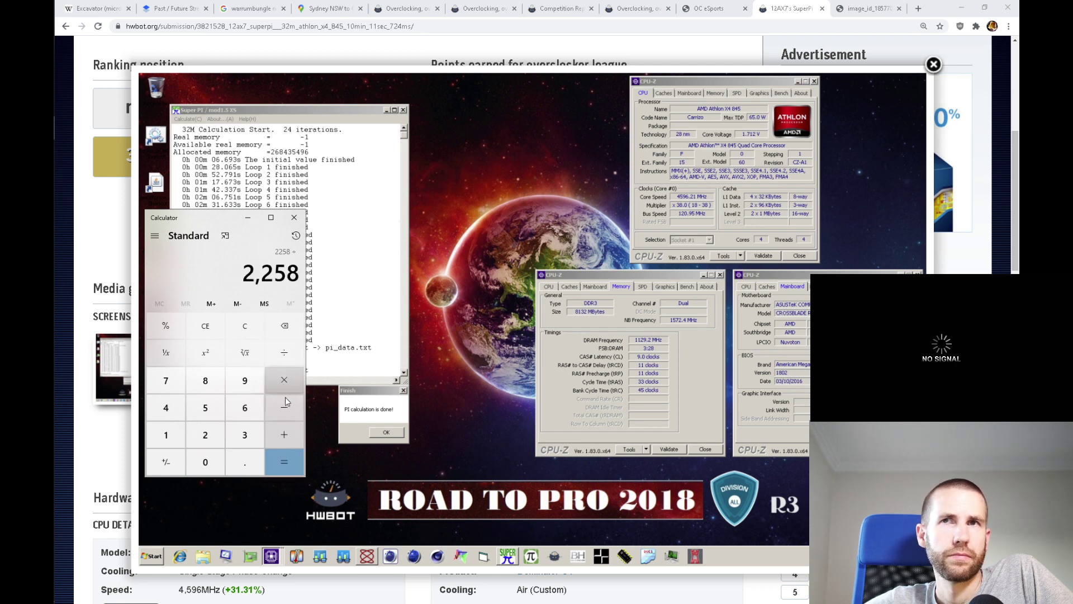
type("121")
left_click(271, 463)
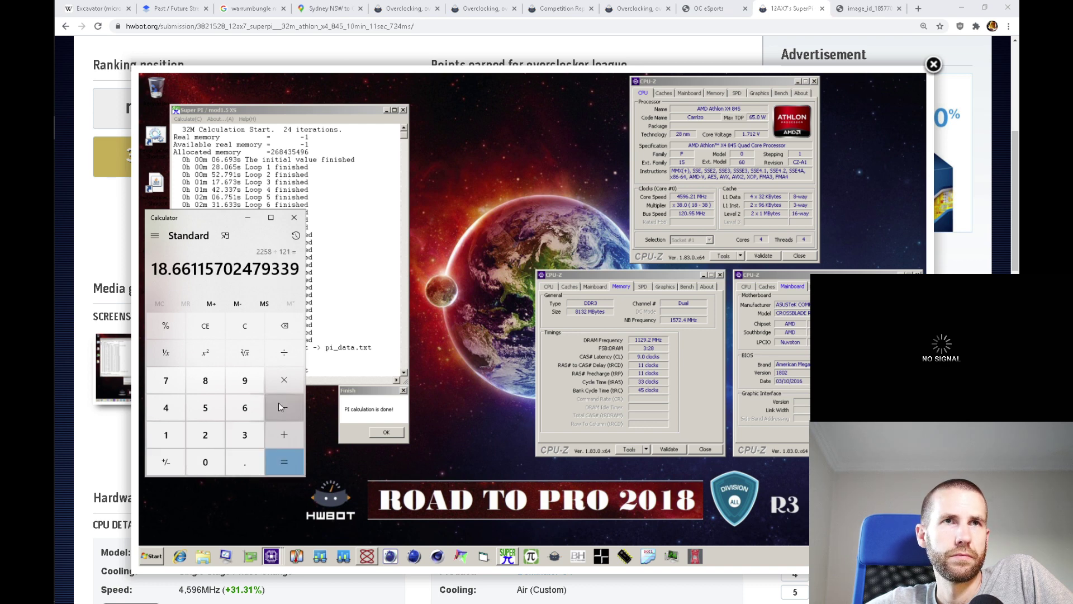
- In Calculator, multiply the resulting memory ratio by 100
left_click(284, 380)
left_click(166, 435)
double_click(205, 462)
left_click(278, 467)
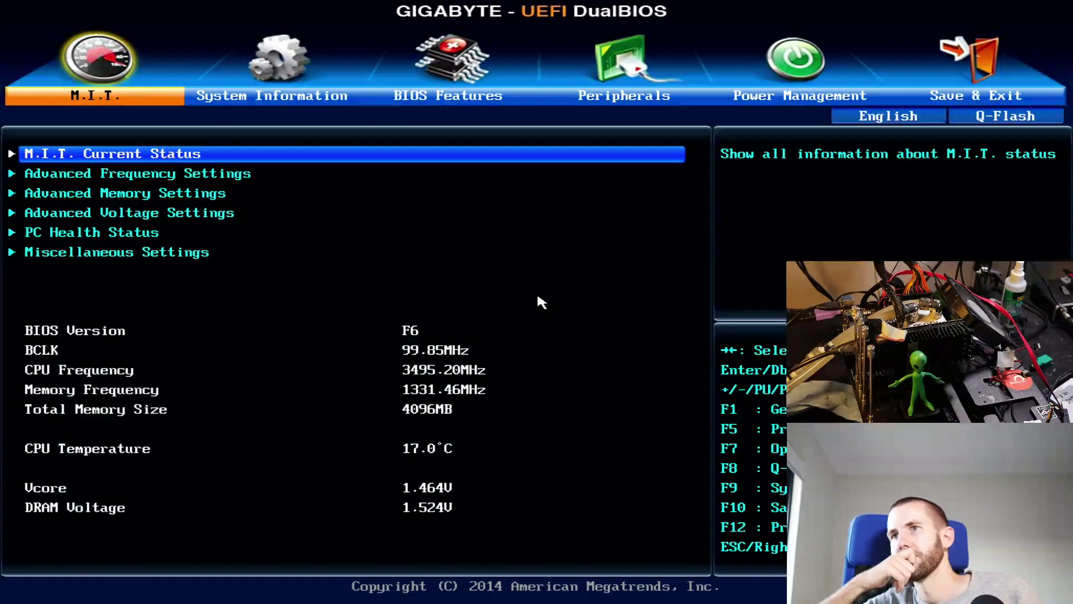
- In the BIOS Advanced Memory Settings, try higher System Memory Multiplier values up to 24.00 and set it to 16.00
key("Down")
key("Down")
key("Return")
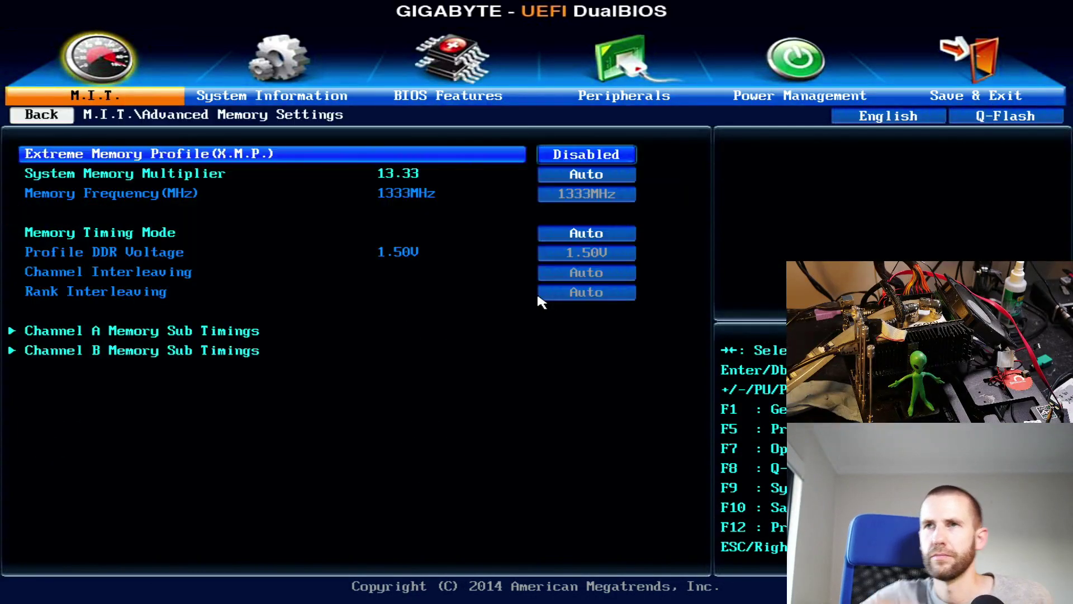
key("Down")
key("Down")
key("Down")
key("Up")
key("Up")
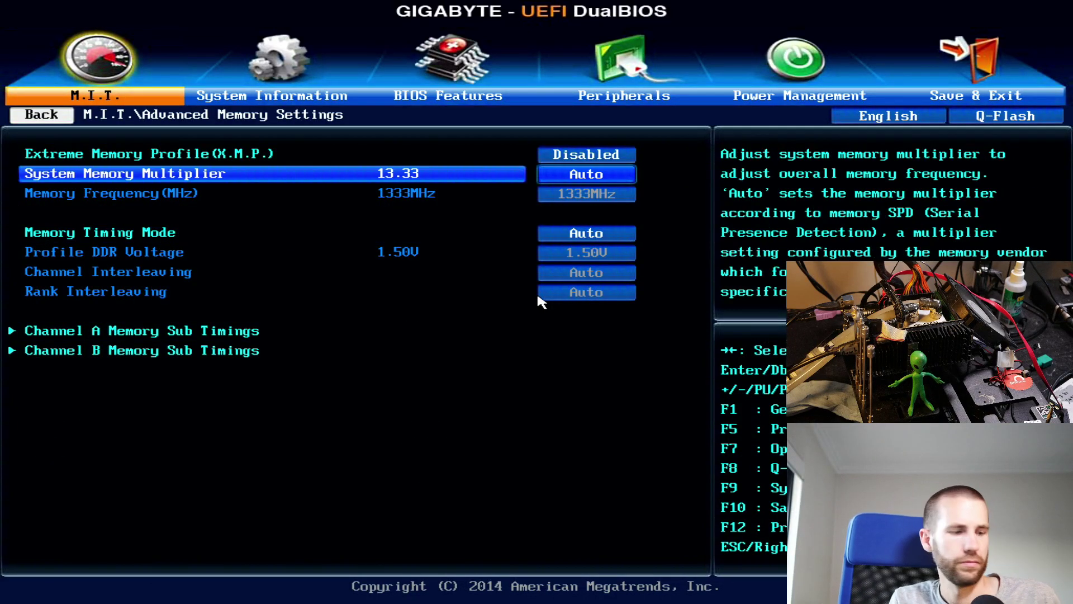
key("minus")
key("plus")
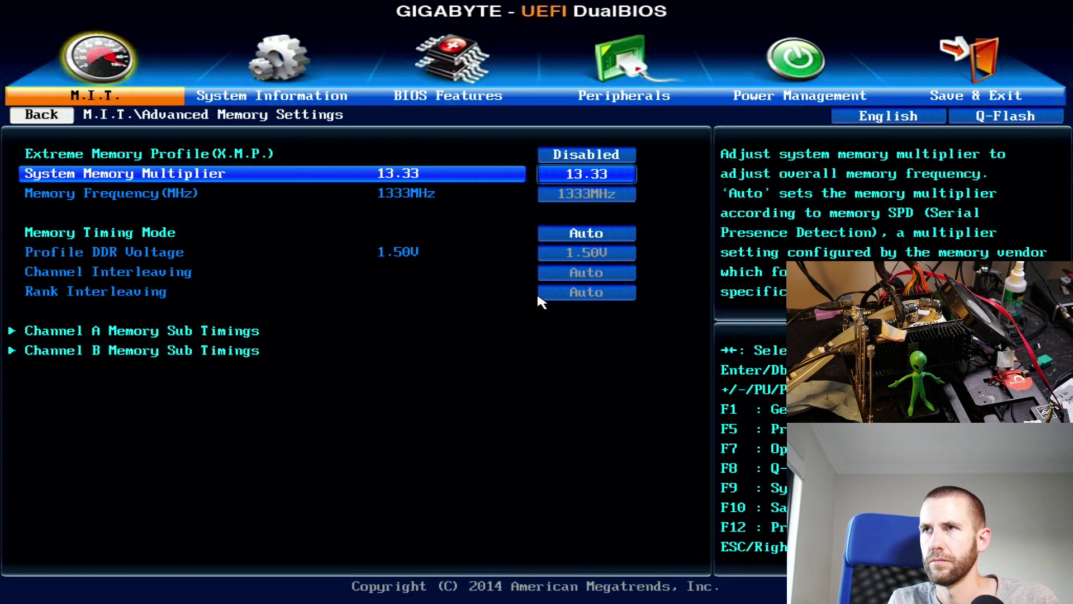
key("plus")
key("plus")
key("plus")
key("plus")
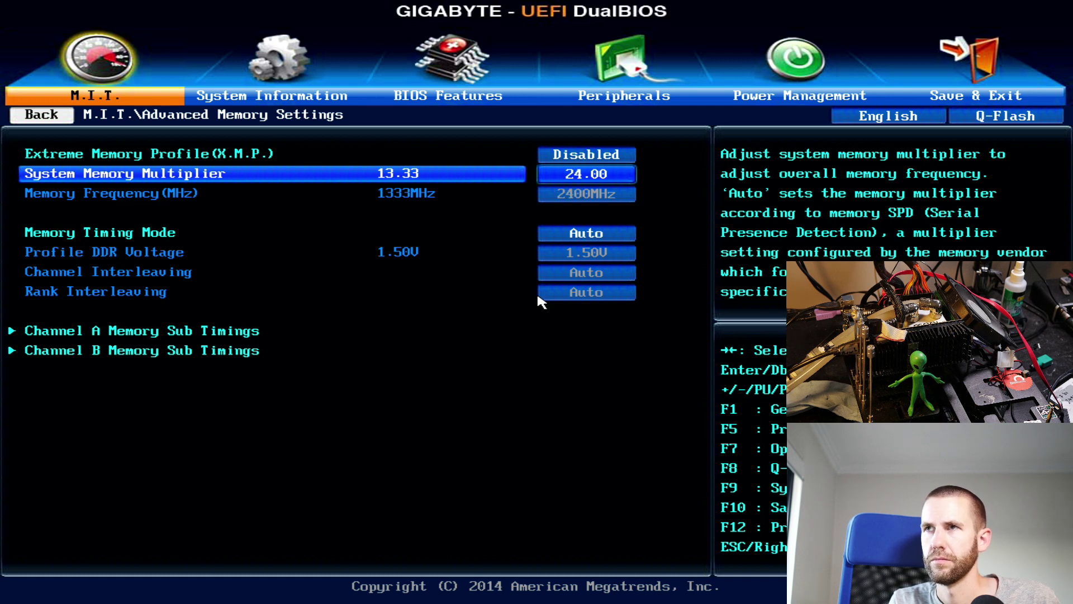
key("minus")
key("minus")
key("minus")
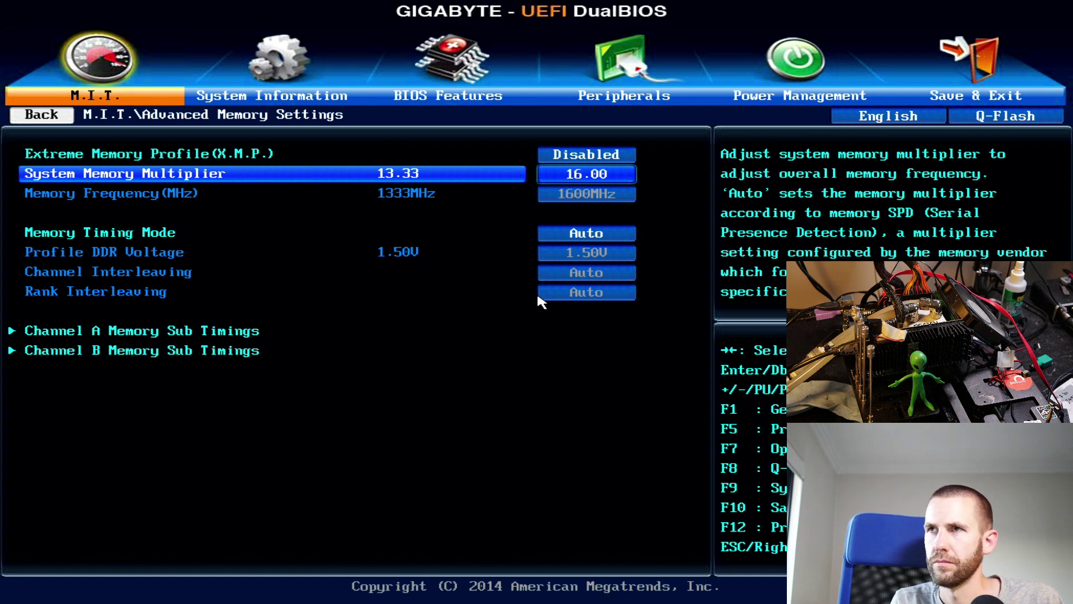
- Open the Channel A memory sub-timings and set Memory Timing Mode to Manual
key("Down")
key("Down")
key("Down")
key("Up")
key("Return")
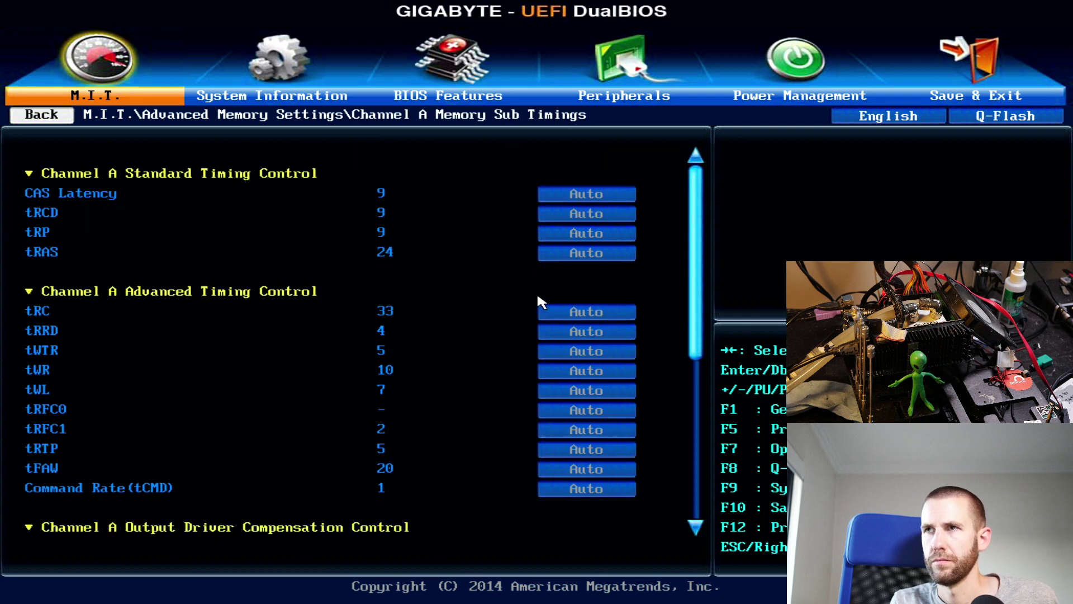
key("Return")
key("Return")
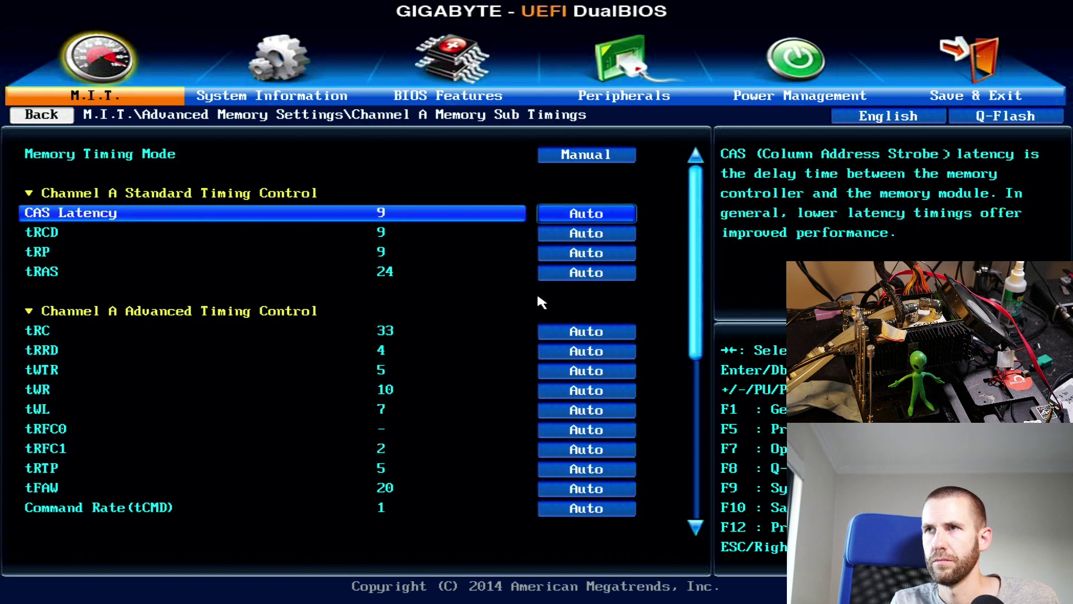
- Set Channel A CAS Latency to 6, tRCD to 10 and tRP to 6, and return to the Advanced Memory Settings
type("6")
key("Down")
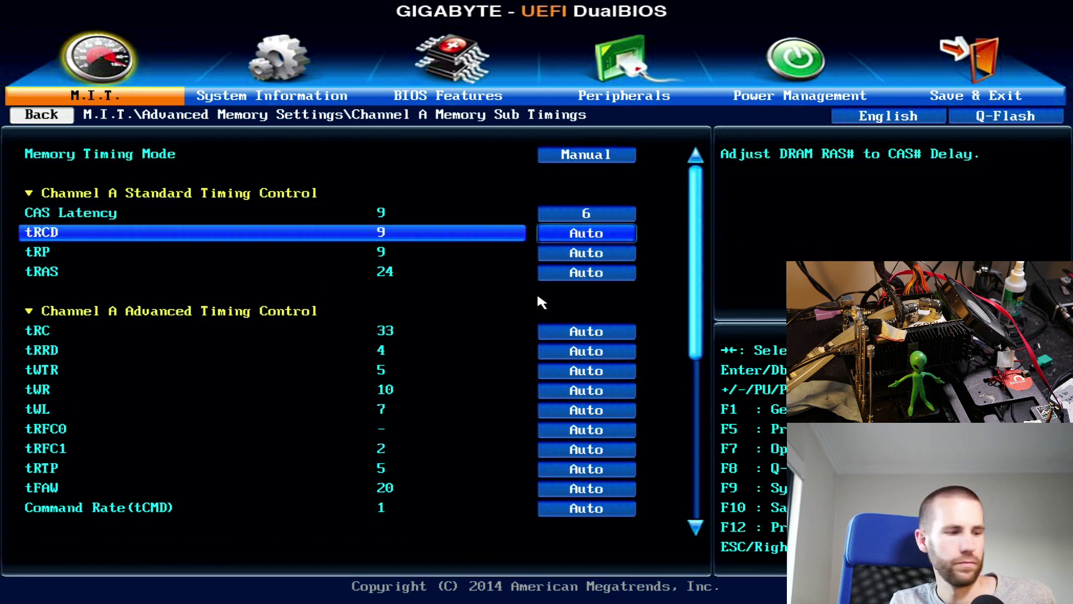
type("10")
key("Down")
type("6")
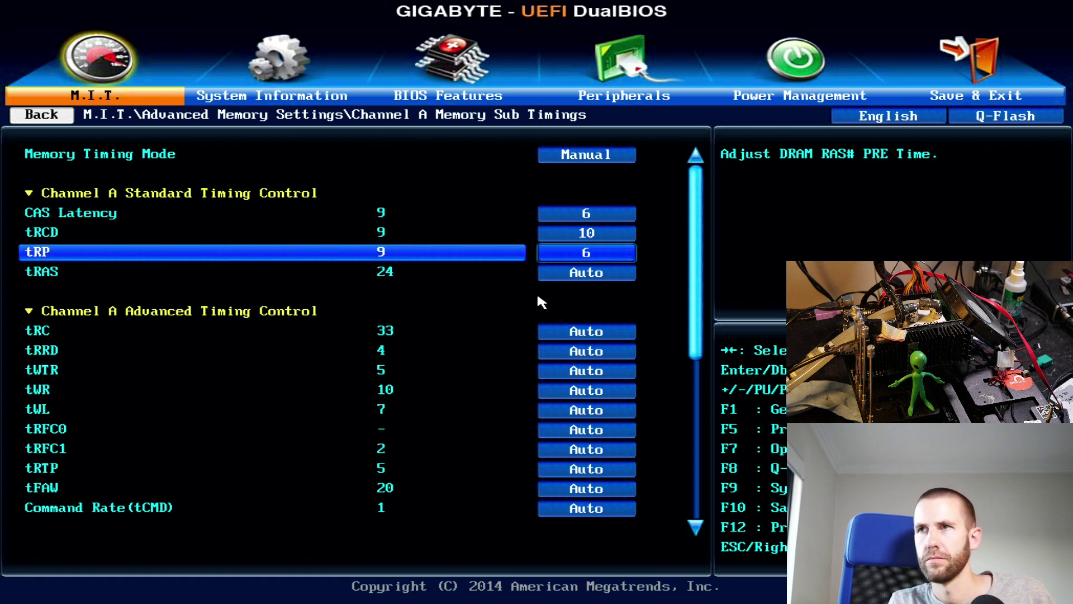
key("Escape")
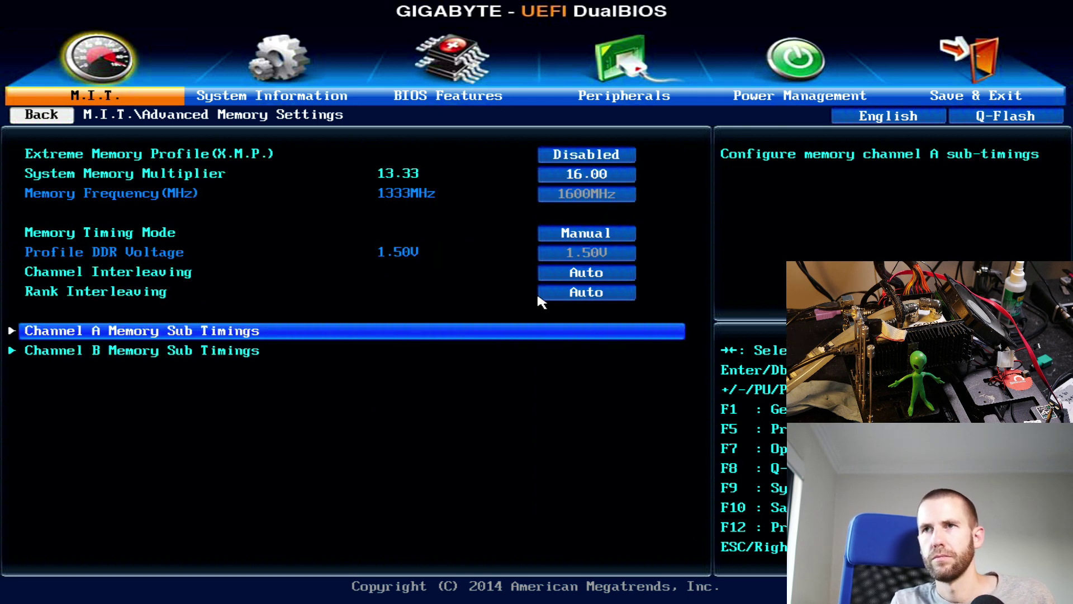
- Set the Command Rate (tCMD) to 2 in the Channel A memory sub-timings and return to the Advanced Memory Settings
key("Return")
key("Down")
key("Down")
key("Down")
key("Down")
key("Down")
key("Down")
key("Down")
key("Down")
key("Down")
key("Down")
key("Down")
key("Down")
key("Down")
key("Down")
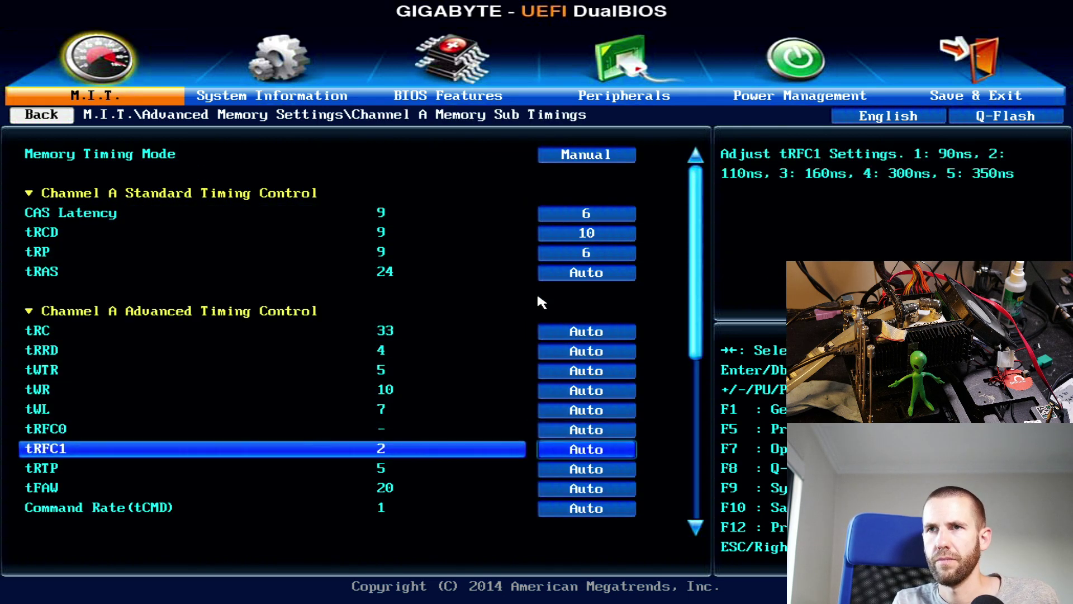
type("2")
key("Up")
key("Up")
key("Up")
key("Up")
key("Up")
key("Up")
key("Up")
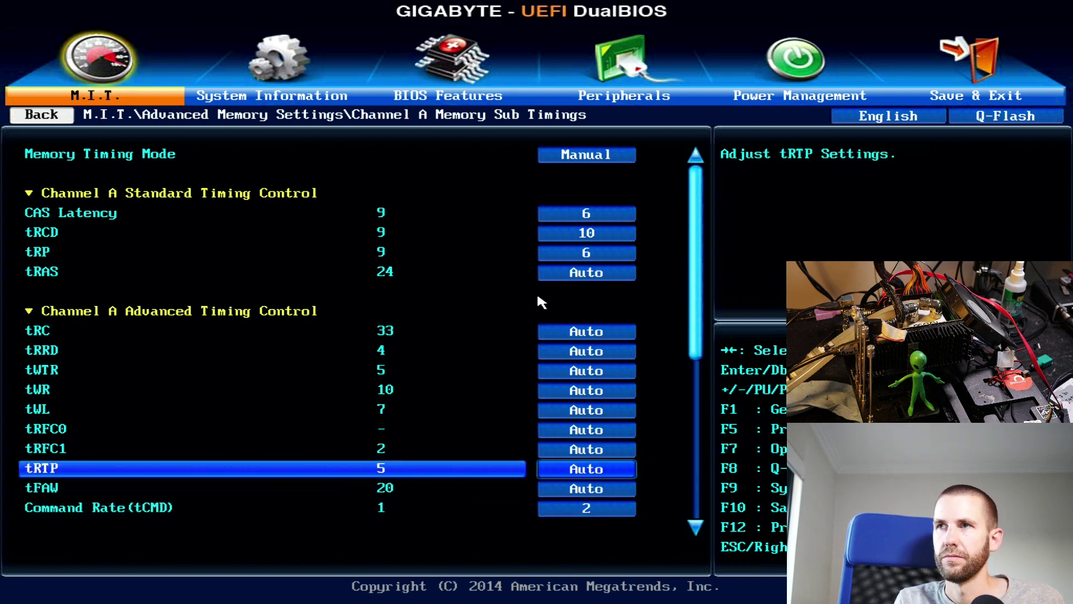
key("Escape")
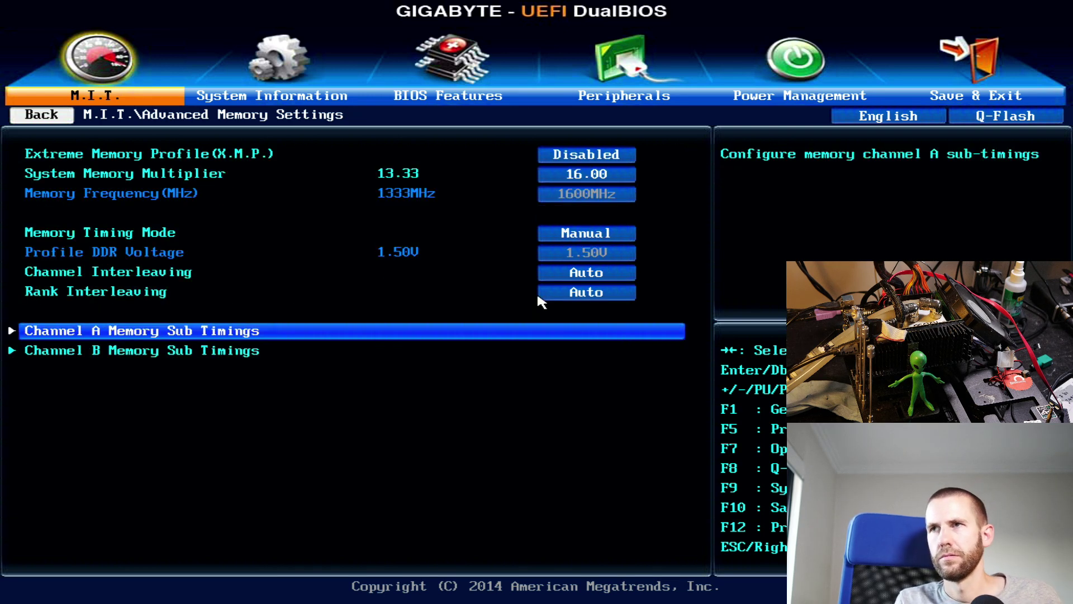
- Raise the System Memory Multiplier to 18.66
key("Up")
key("Up")
key("Up")
key("Up")
key("Up")
key("Down")
key("plus")
key("plus")
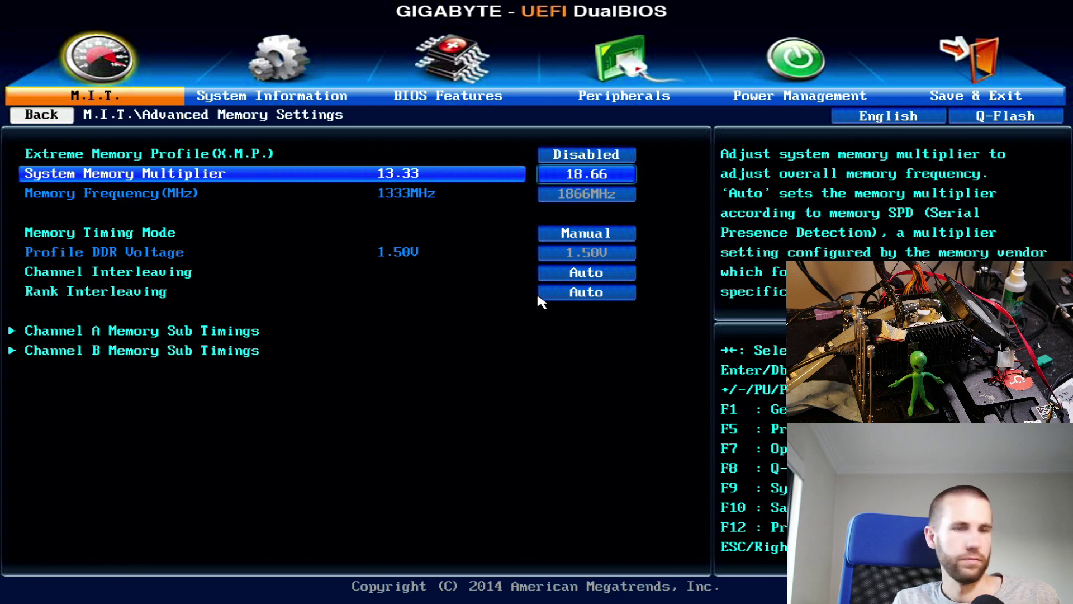
- Set the DRAM Voltage to 1.9 V in Advanced Voltage Settings, then save the BIOS changes and restart
key("Escape")
key("Down")
key("Return")
key("Down")
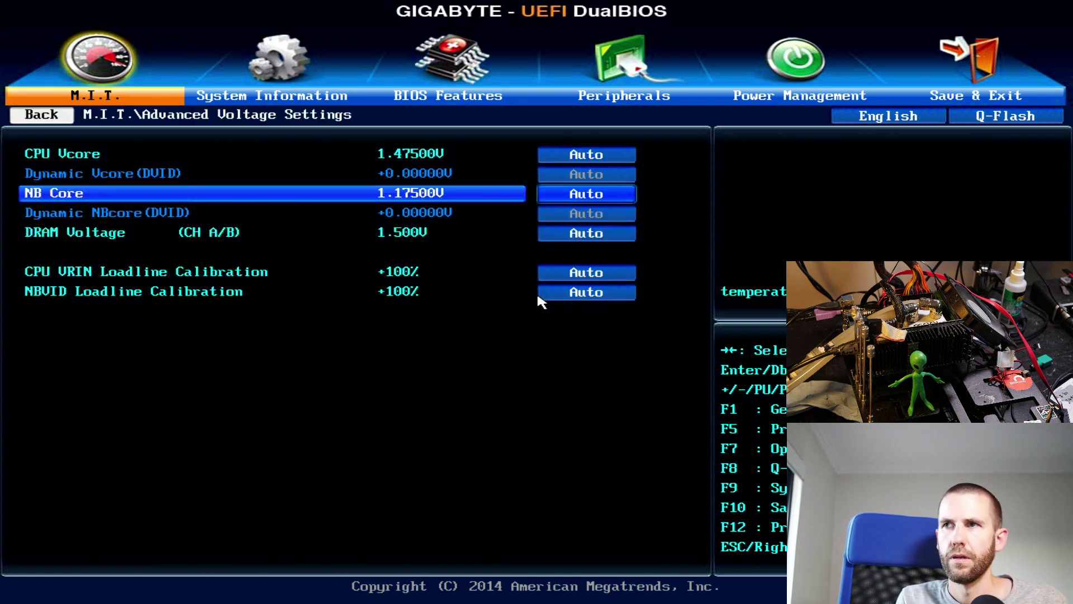
key("Down")
key("Down")
key("Down")
key("Up")
key("Up")
type("1.9")
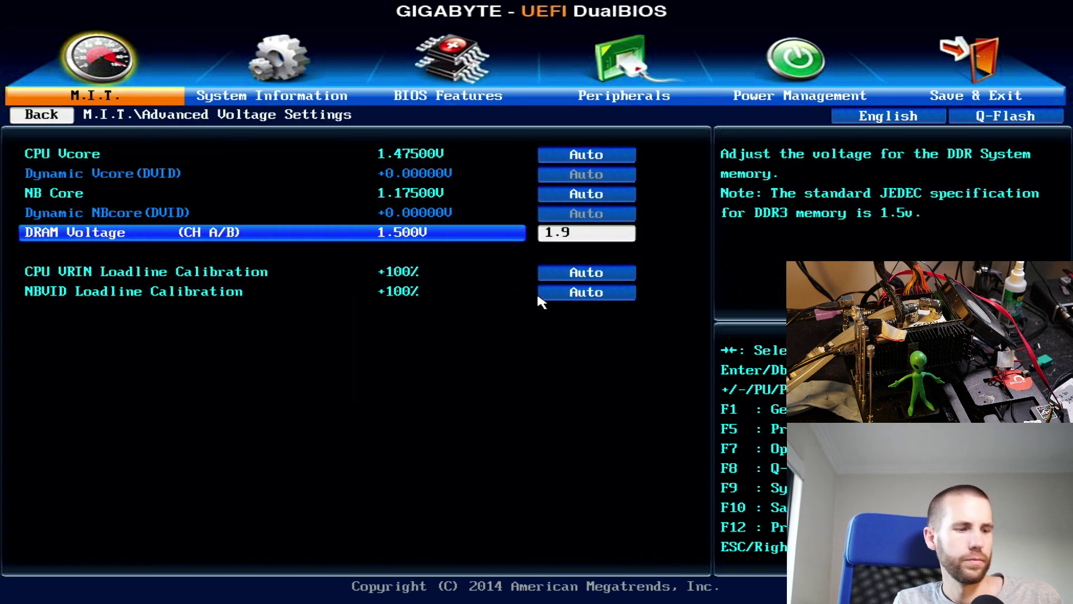
key("Return")
key("F10")
key("Return")
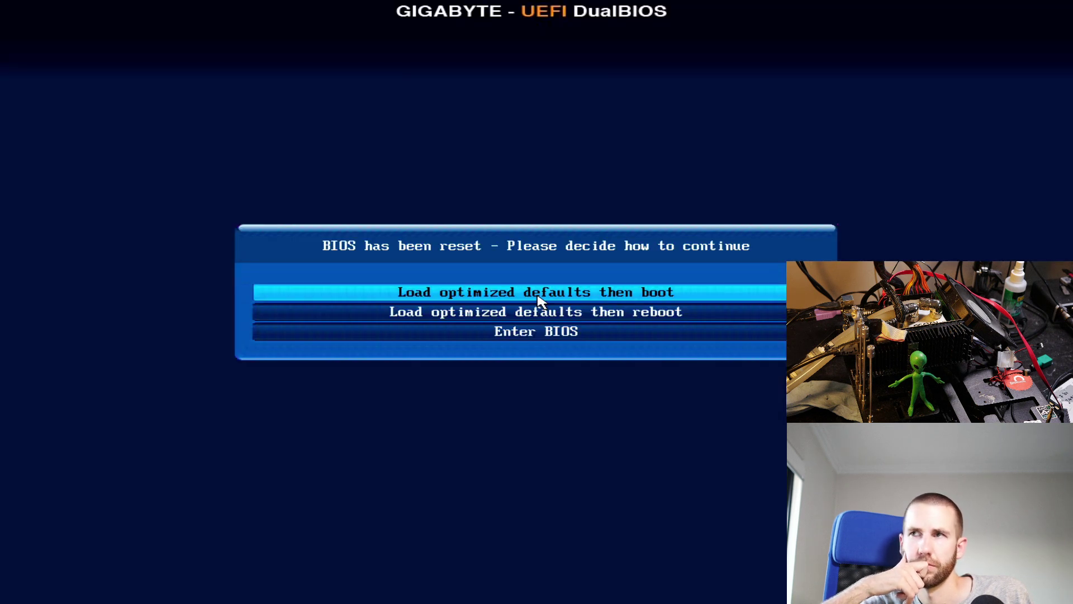
- Choose to enter the BIOS from the reset dialog and open the Advanced Memory Settings
key("Down")
key("Down")
key("Return")
key("Down")
key("Down")
key("Return")
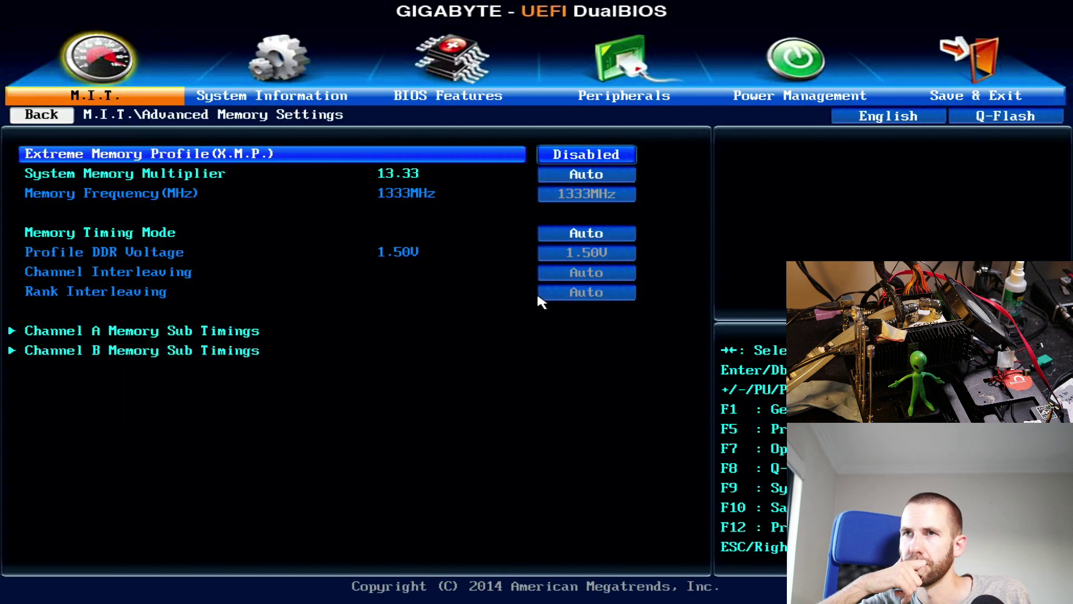
- Review the Channel A memory sub-timings and the M.I.T. Current Status page
key("Down")
key("Down")
key("Down")
key("Down")
key("Up")
key("Return")
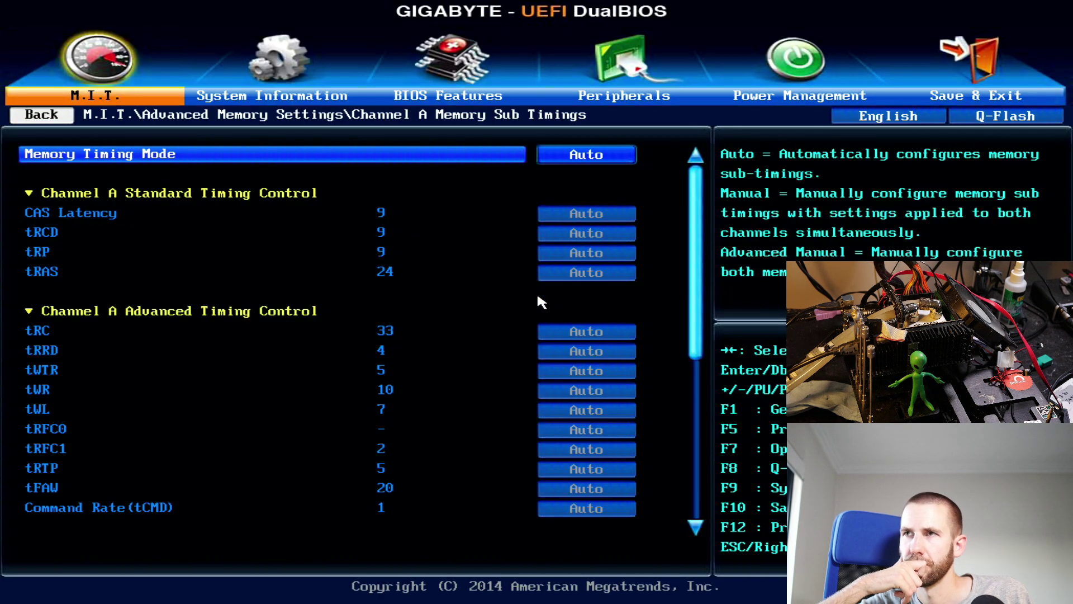
key("Escape")
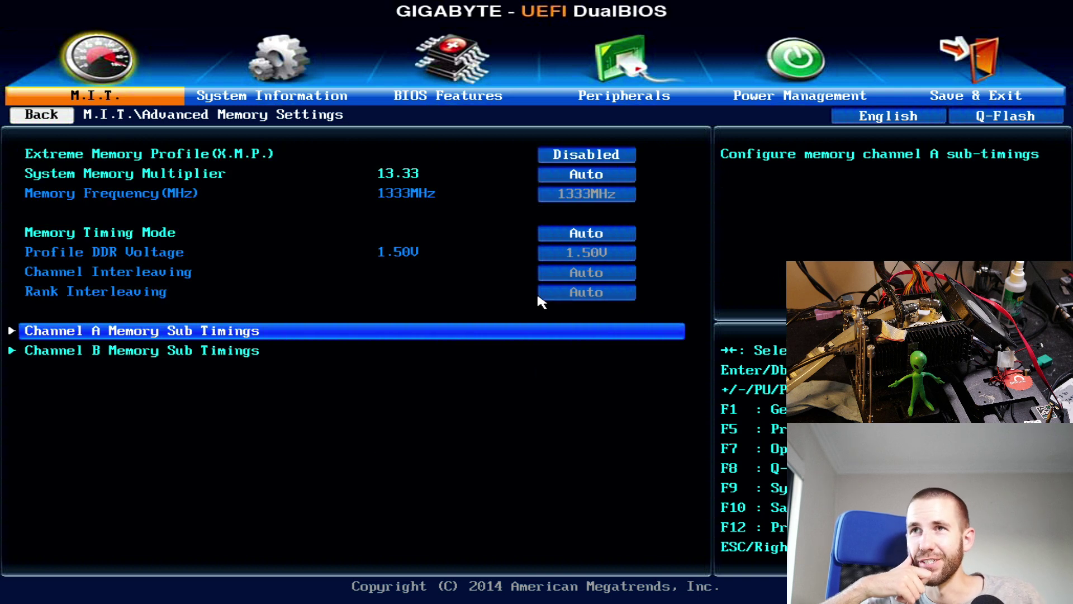
key("Up")
key("Escape")
key("Up")
key("Up")
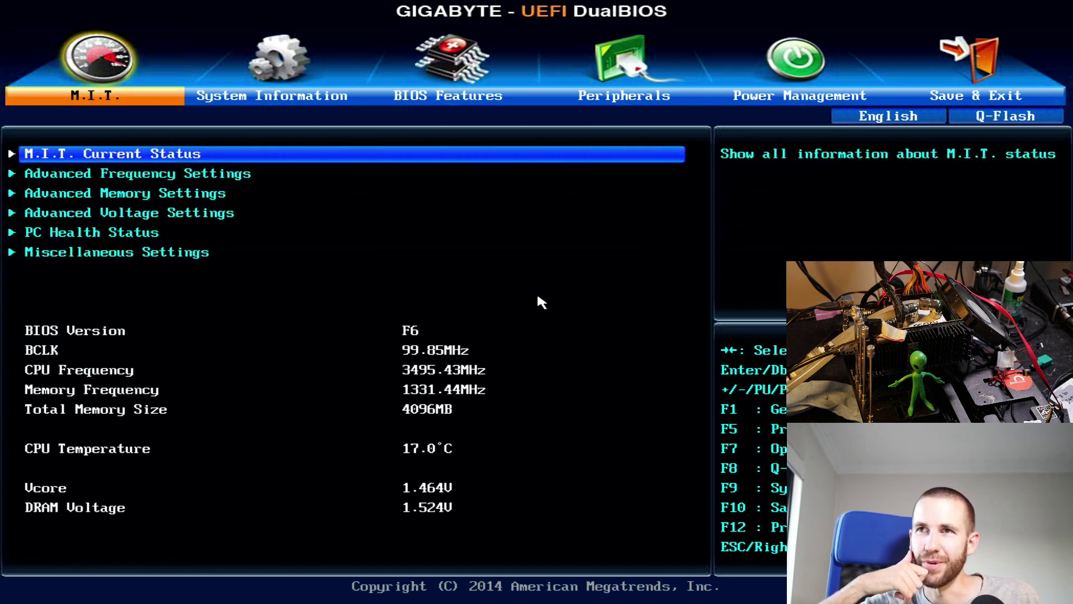
key("Return")
key("Escape")
key("Down")
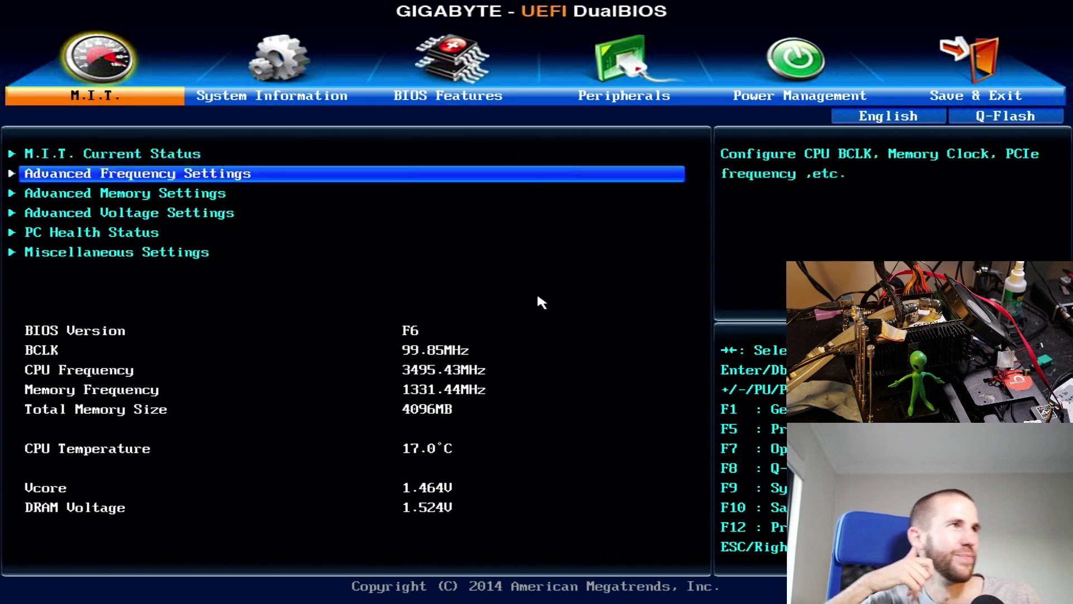
- Set CPU Clock Control to 120 MHz in Advanced Frequency Settings
key("Return")
key("Down")
key("Down")
key("Up")
key("Up")
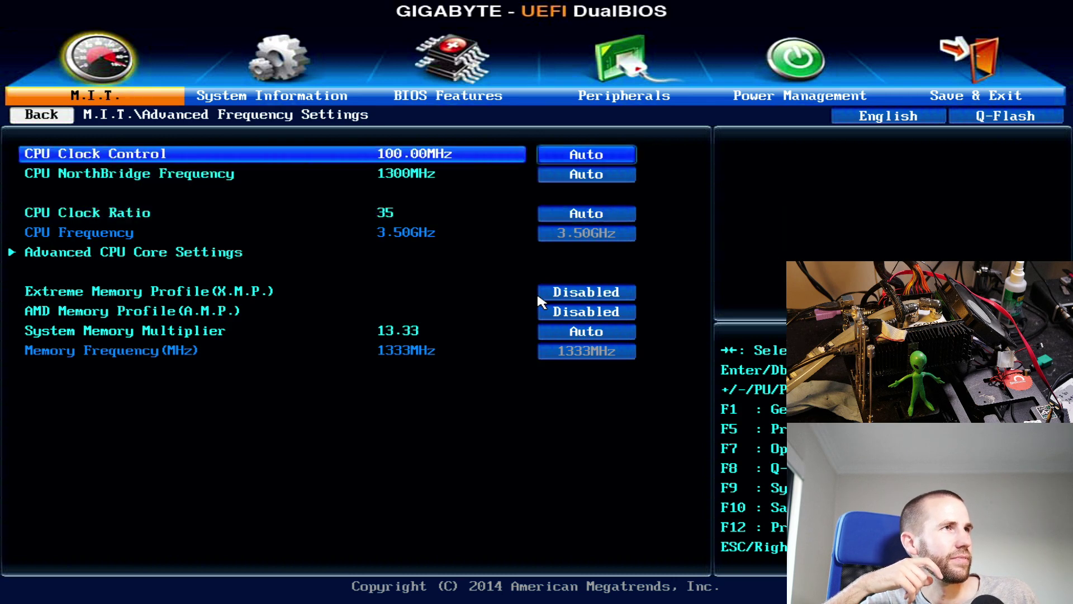
type("120")
key("Return")
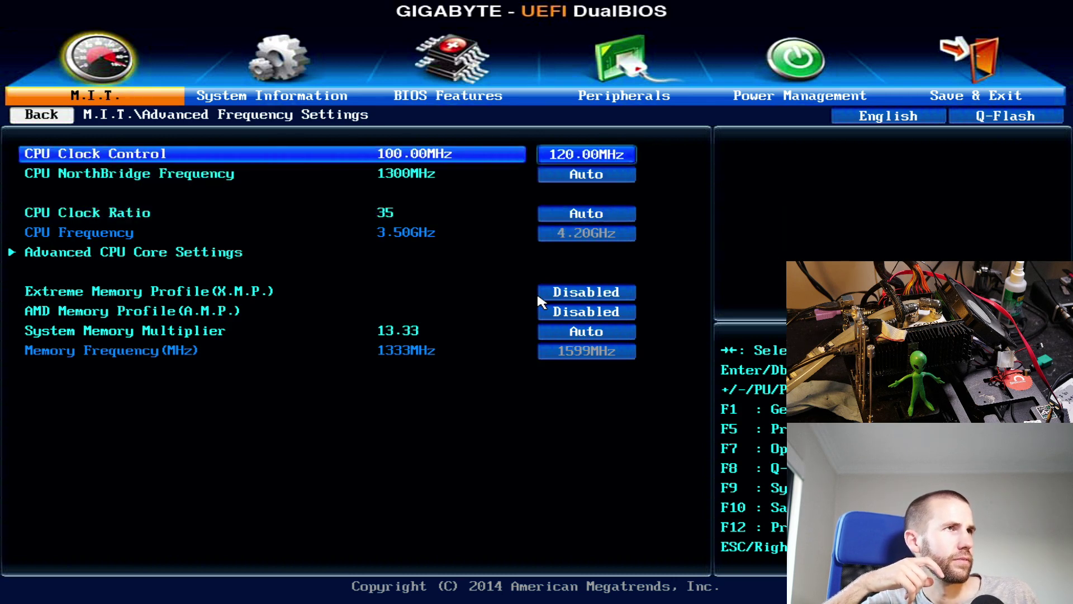
- Check the System Memory Multiplier and memory frequency in the Advanced Frequency and Advanced Memory Settings
key("Down")
key("Down")
key("Down")
key("Down")
key("Down")
key("Down")
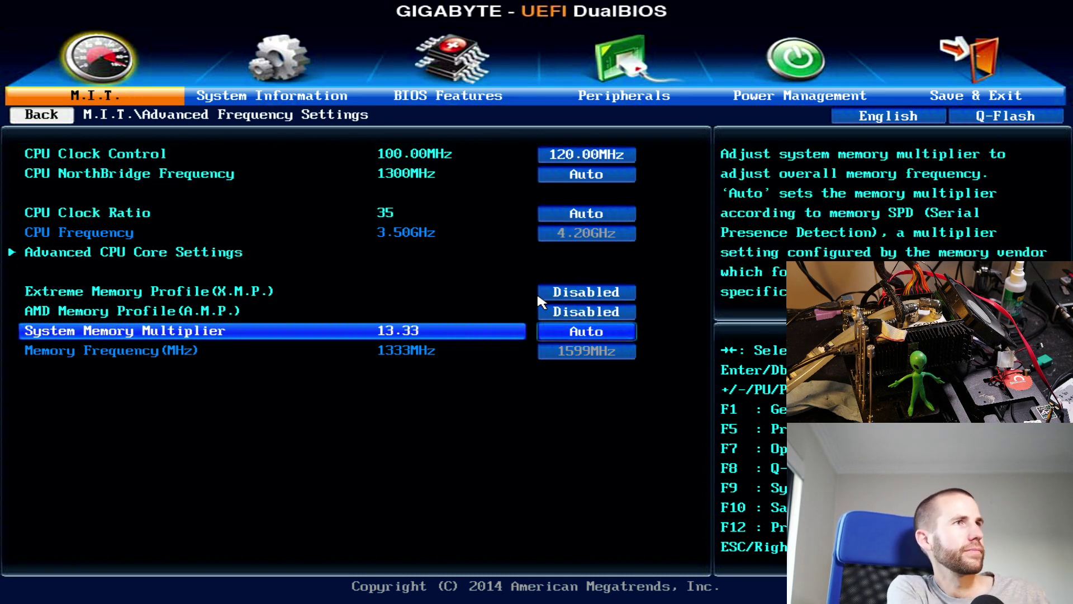
key("Escape")
key("Down")
key("Return")
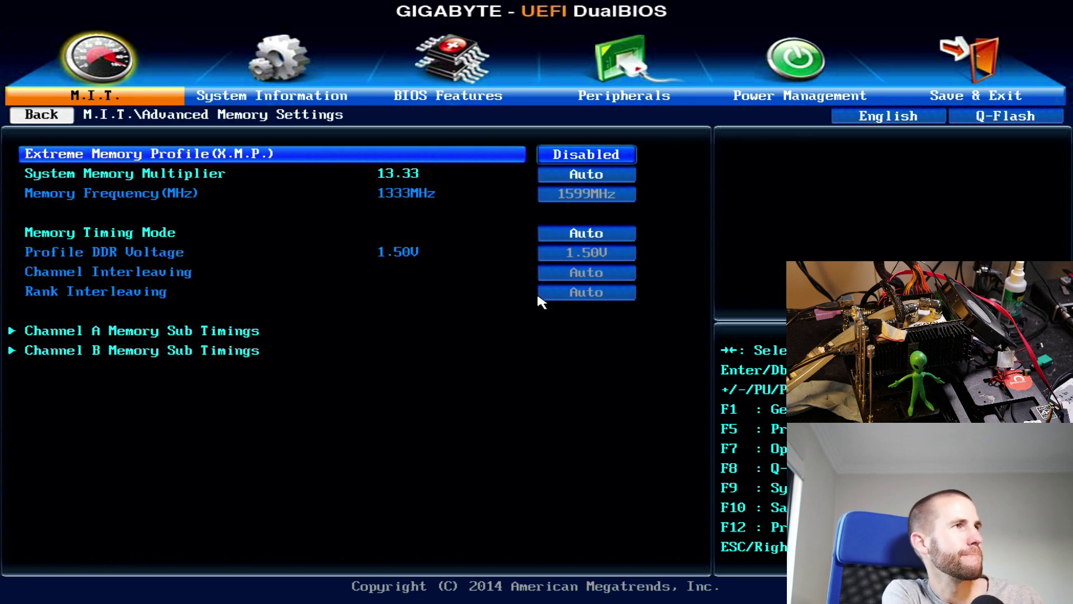
- Set the CPU Vcore to 1.5 V in Advanced Voltage Settings, then save the BIOS changes and restart
key("Escape")
key("Down")
key("Return")
type("1.6")
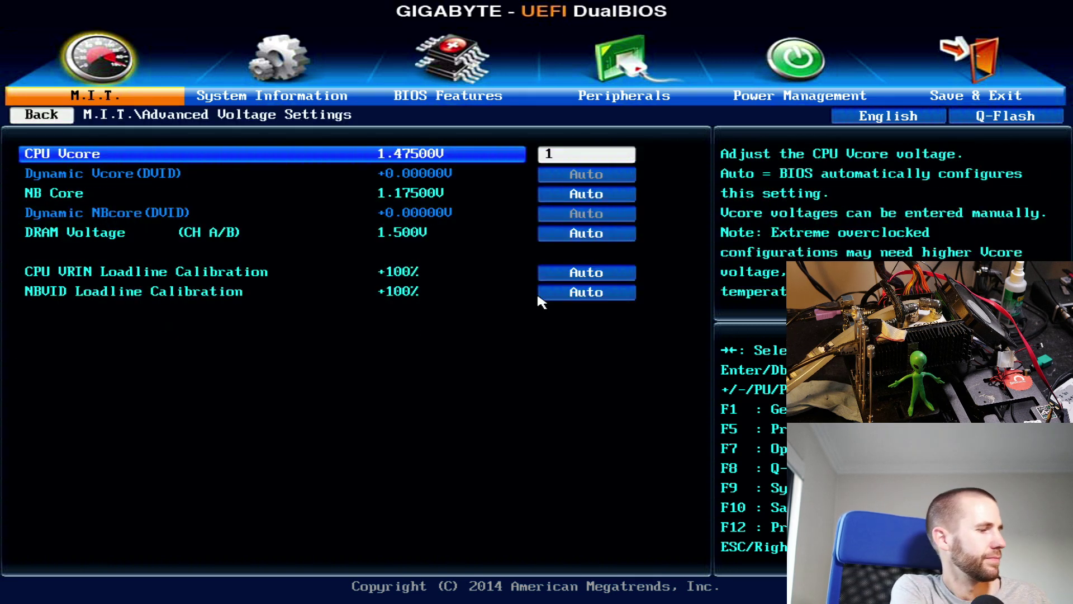
key("Return")
type("1.6")
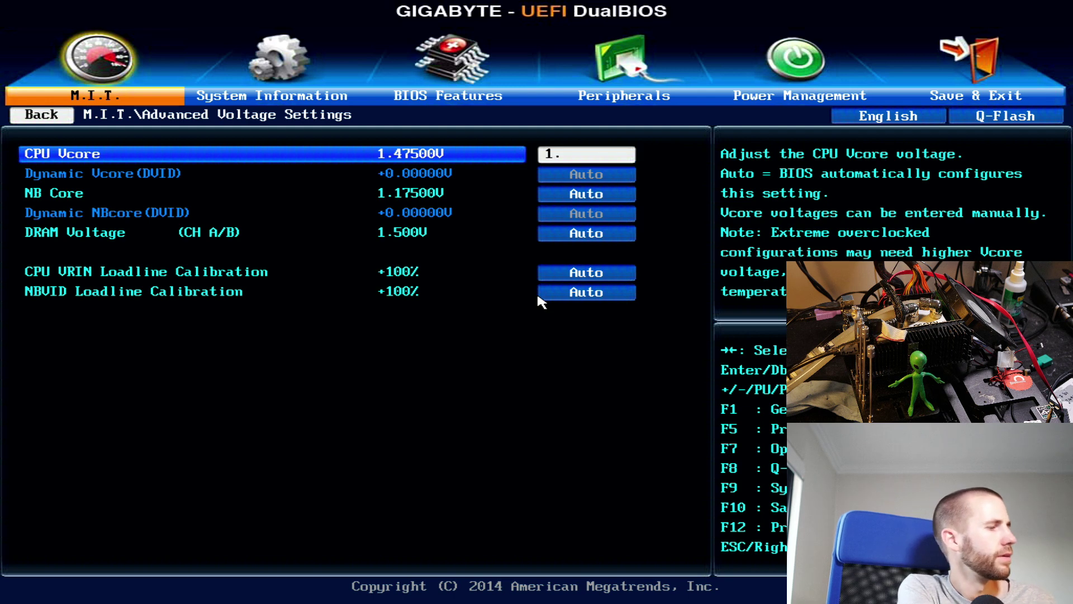
key("Return")
type("1.5")
key("Return")
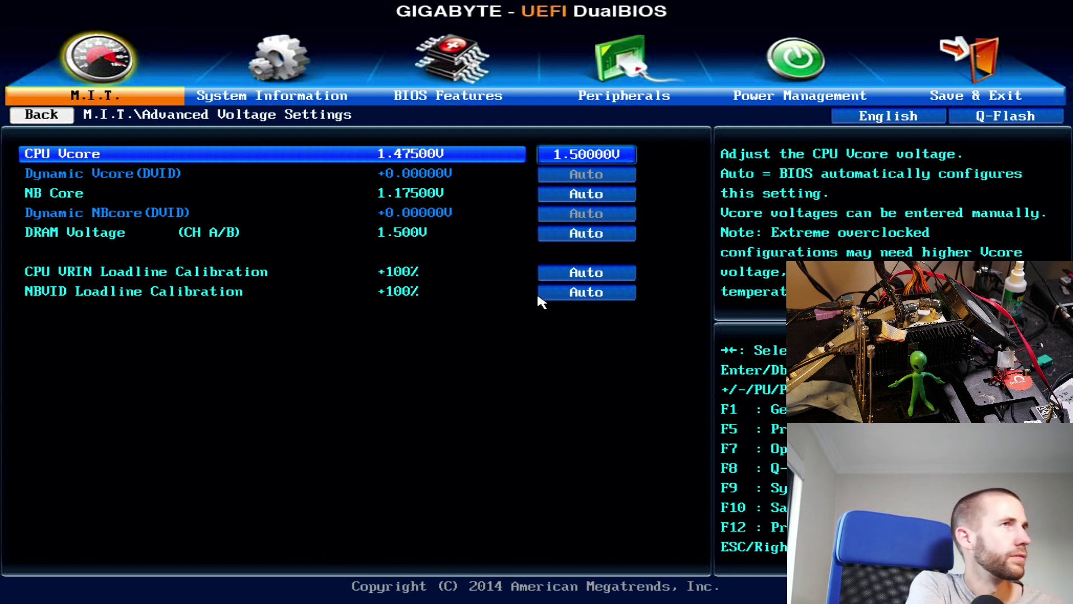
key("F10")
key("Return")
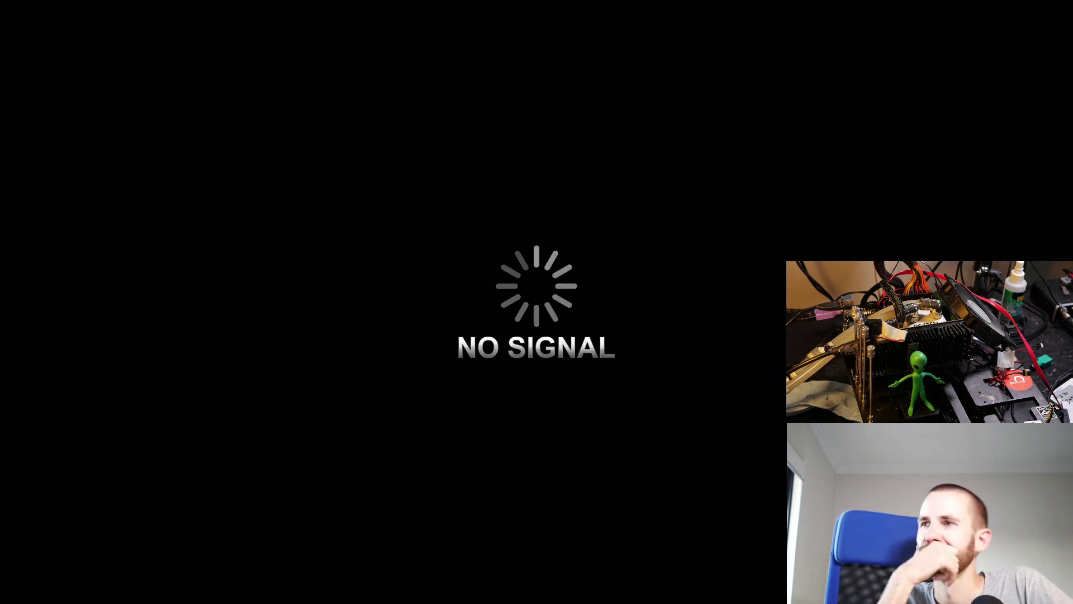
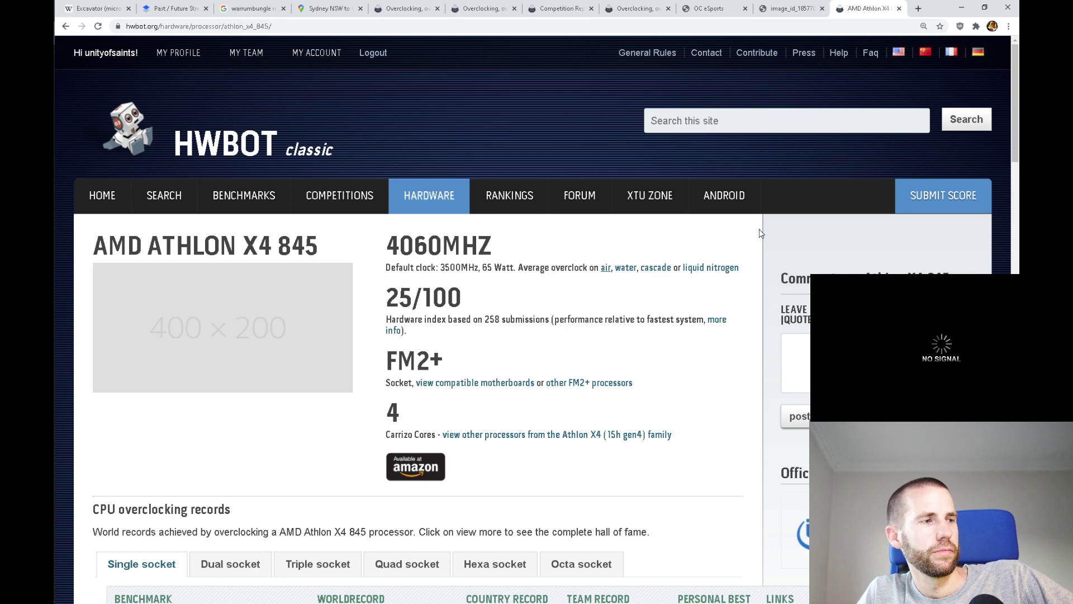
- Switch to HWBOT in the browser, open the Athlon X4 845 wPrime 32m rankings and view the member scores
scroll(559, 391, "down", 5)
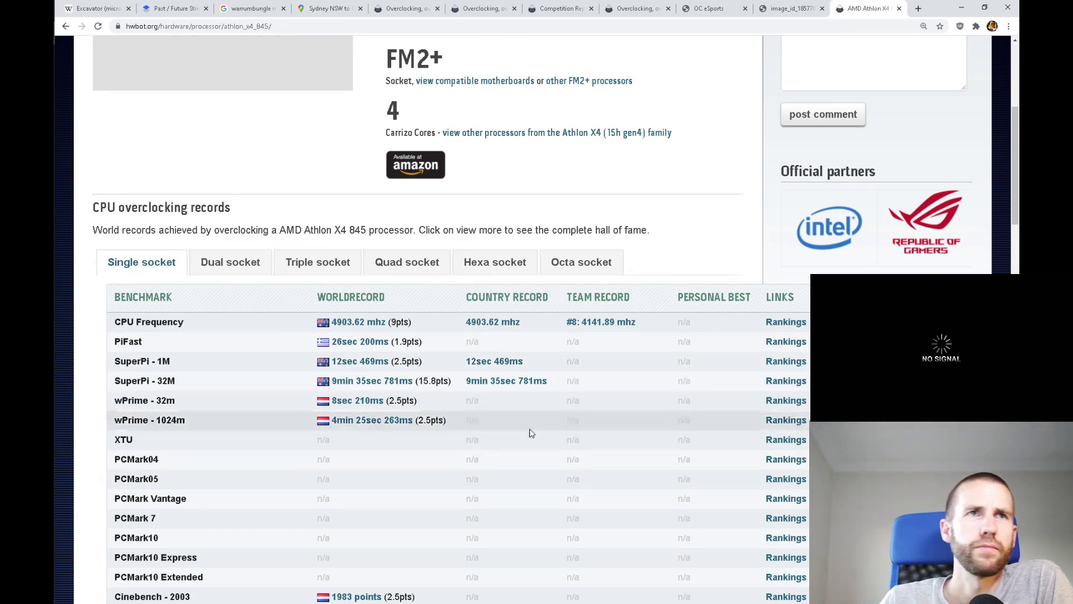
left_click(769, 401)
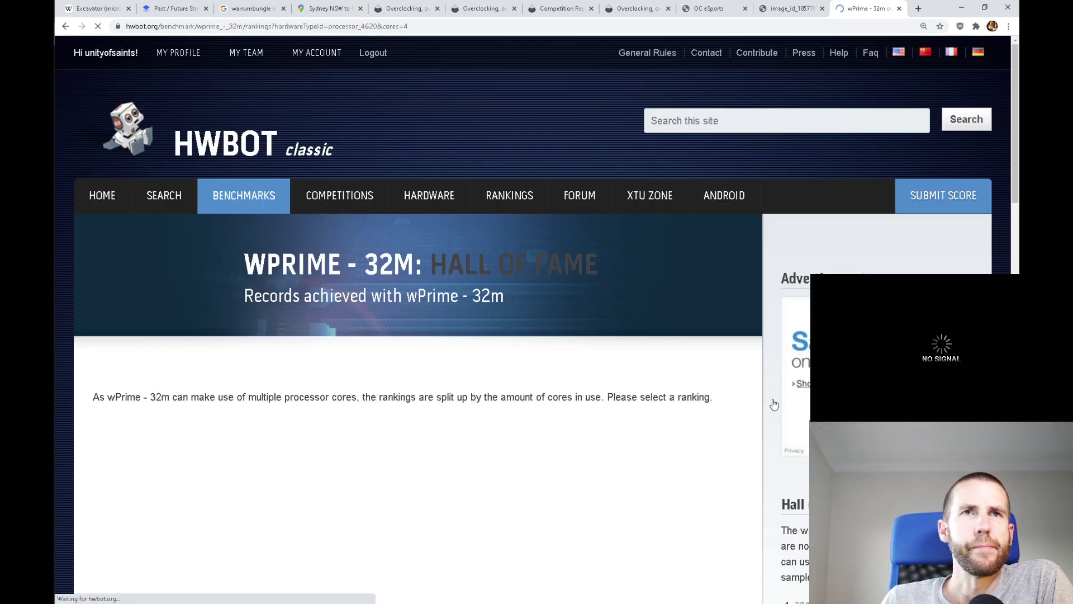
scroll(363, 342, "down", 5)
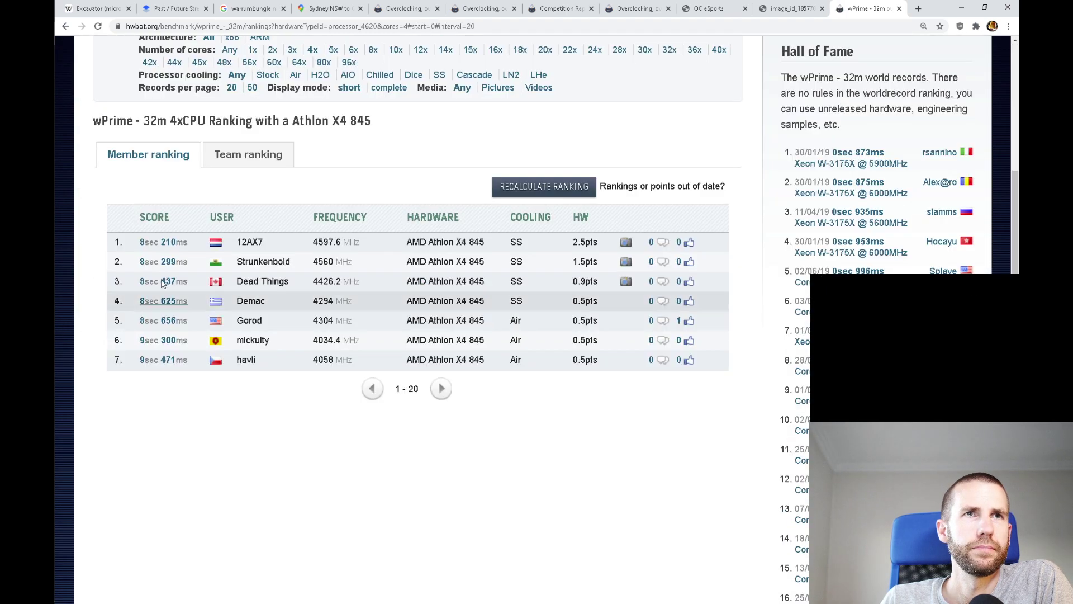
- Open the first-ranked Athlon X4 845 wPrime 32m submission and view its screenshot and hardware details
left_click(154, 243)
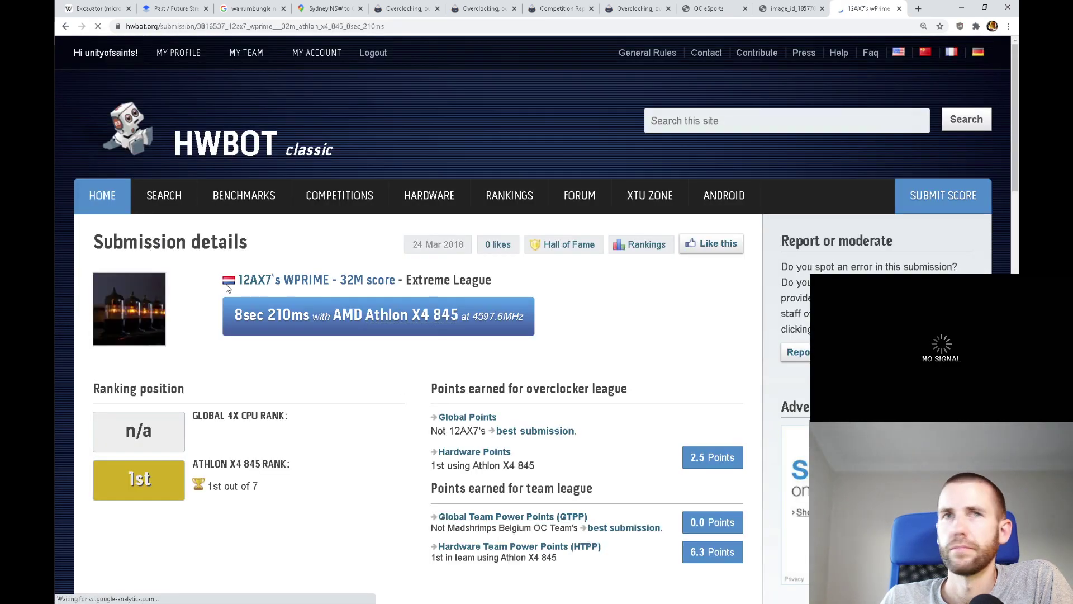
scroll(193, 419, "down", 5)
scroll(193, 420, "down", 5)
scroll(193, 420, "up", 3)
left_click(157, 245)
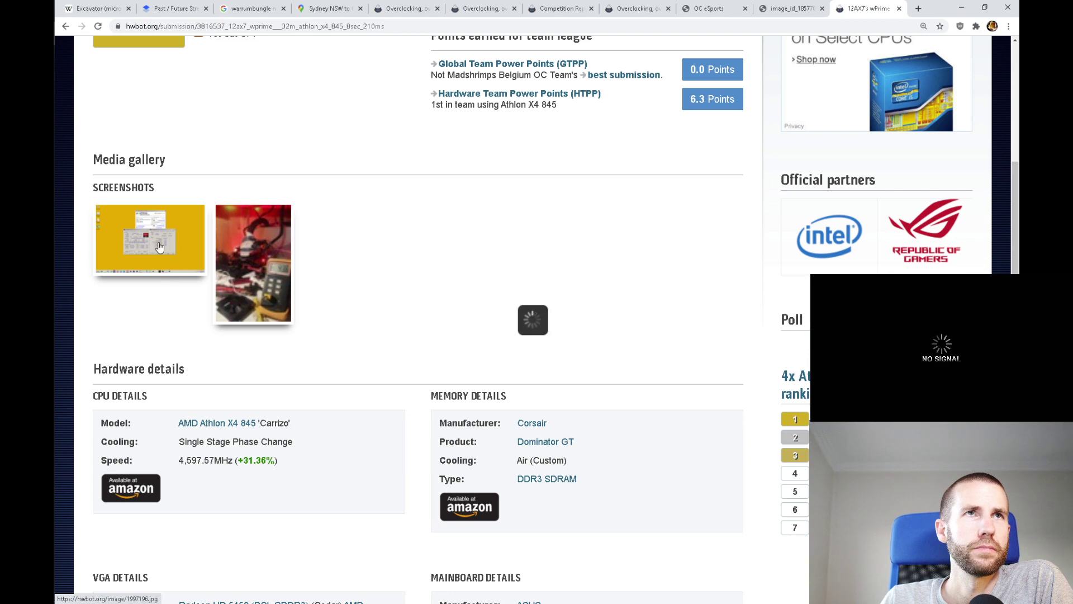
scroll(630, 259, "down", 3)
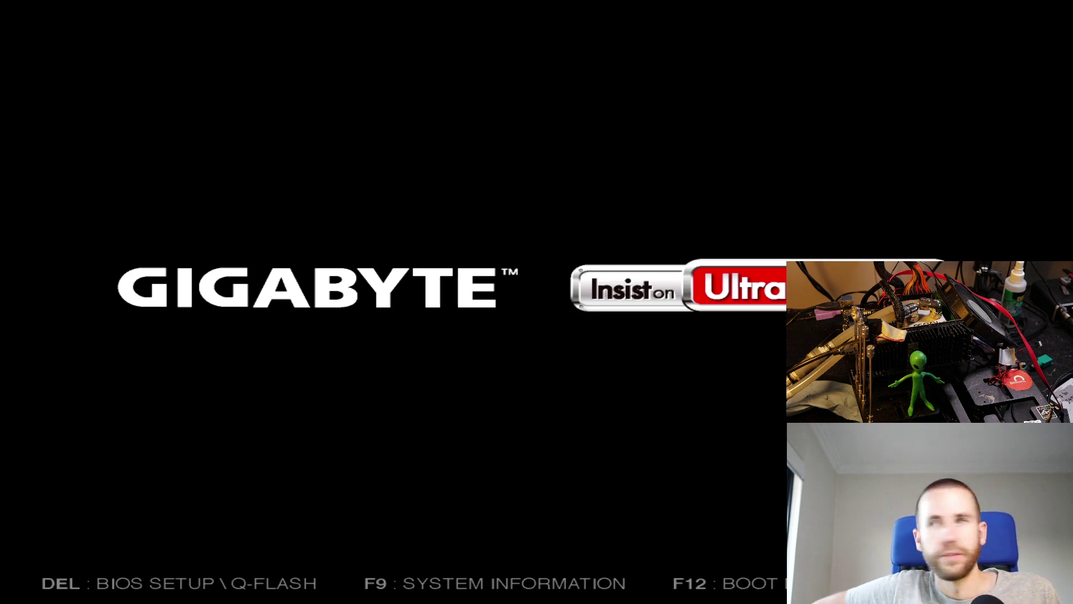
- Set OnChip SATA Type to Native IDE in the SATA Configuration of the BIOS Peripherals settings
key("Right")
key("Right")
key("Right")
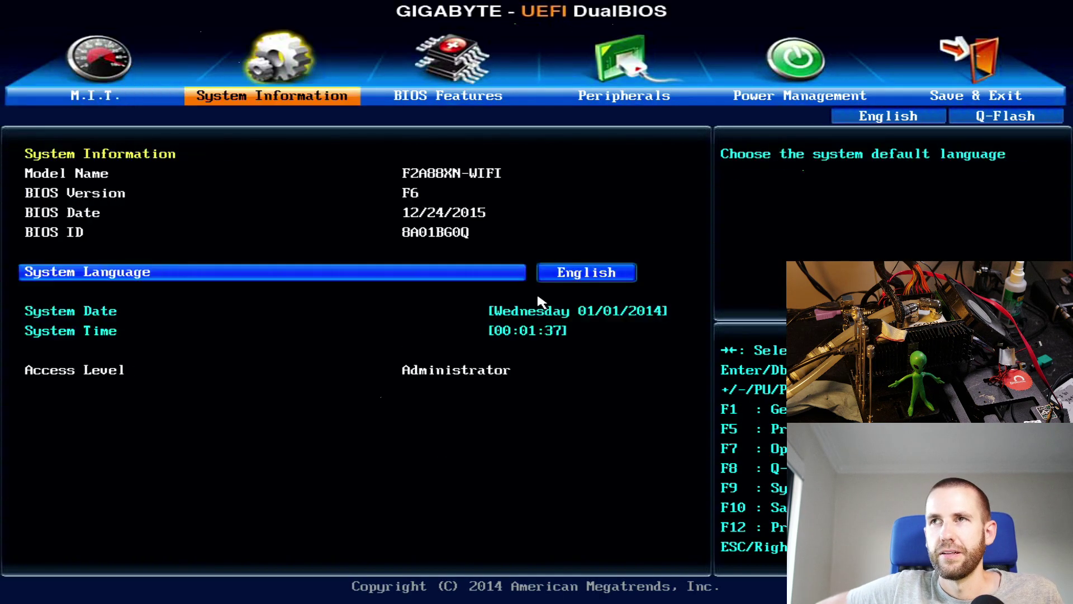
key("Down")
key("Down")
key("Down")
key("Down")
key("Down")
key("Down")
key("Down")
key("Down")
key("Down")
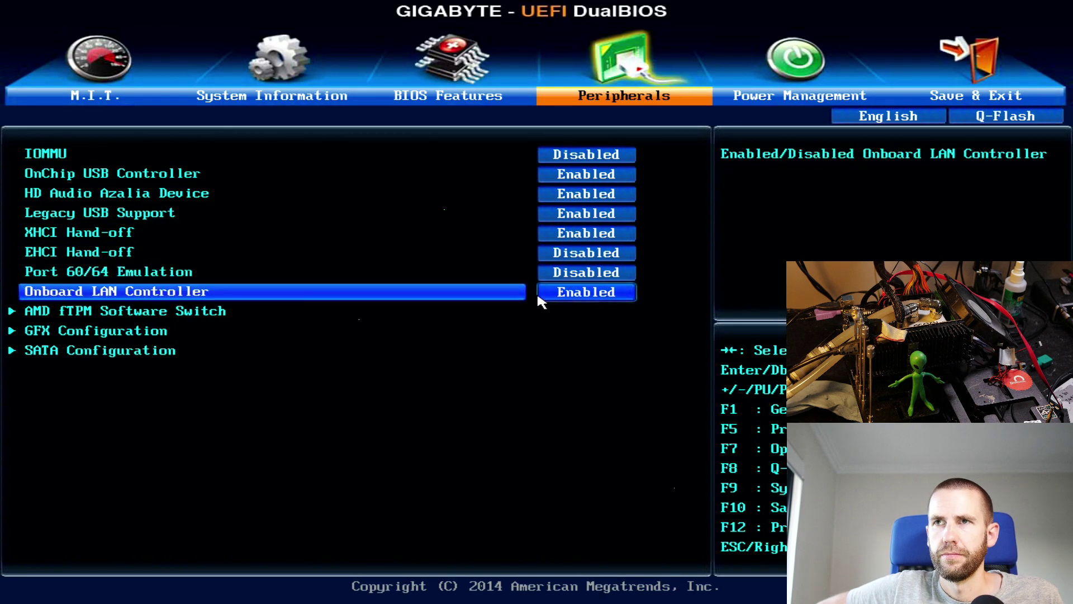
key("Return")
key("Down")
key("Down")
key("Up")
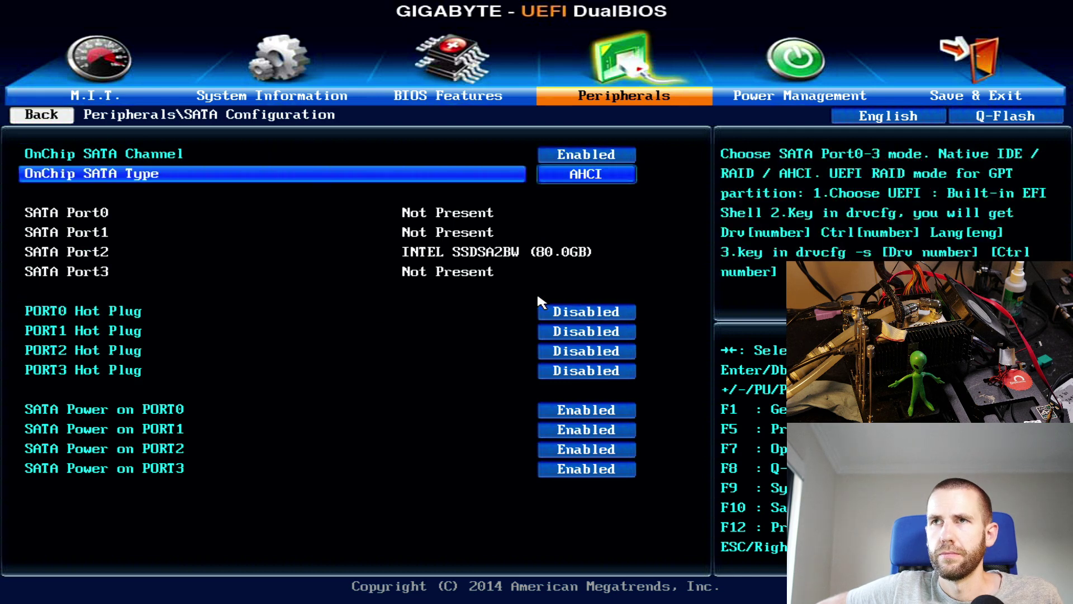
key("Return")
key("Up")
key("Up")
key("Return")
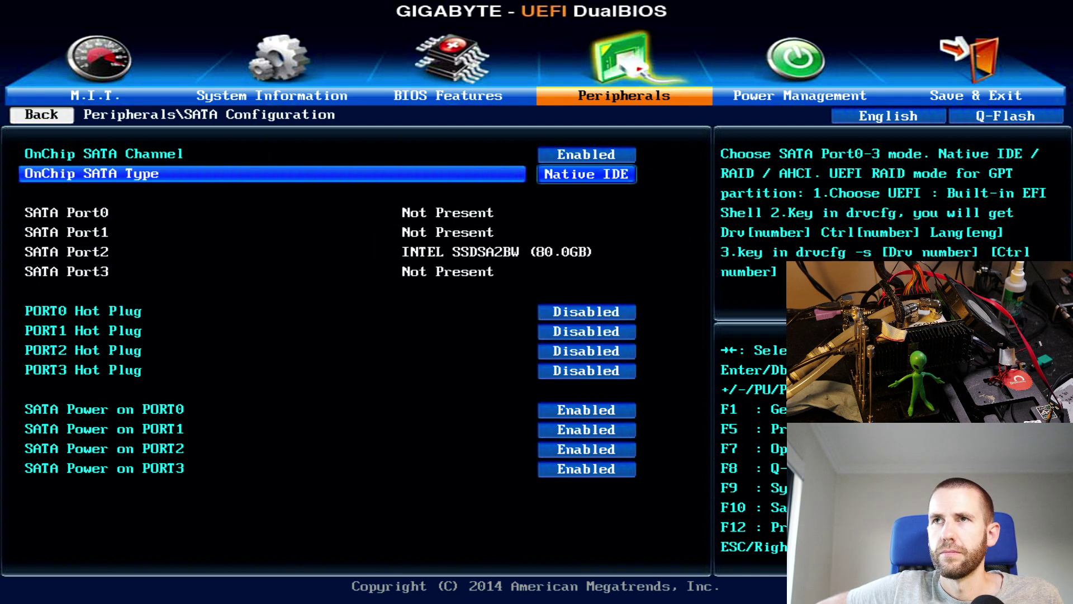
- Check the M.I.T. Current Status and the CPU Clock Control value in Advanced Frequency Settings
key("Escape")
key("Left")
key("Left")
key("Left")
key("Up")
key("Return")
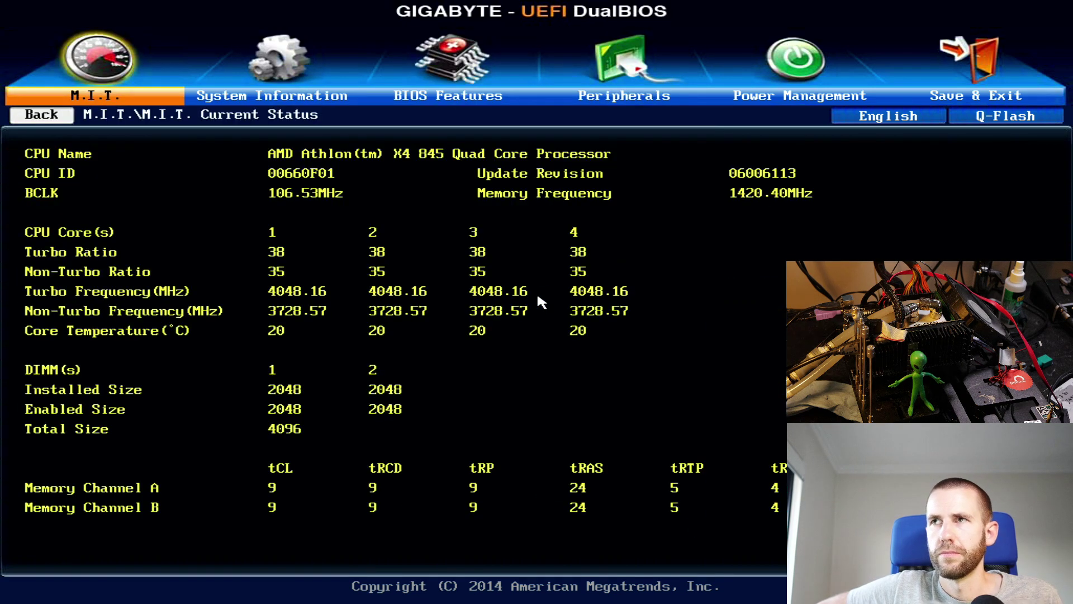
key("Escape")
key("Down")
key("Return")
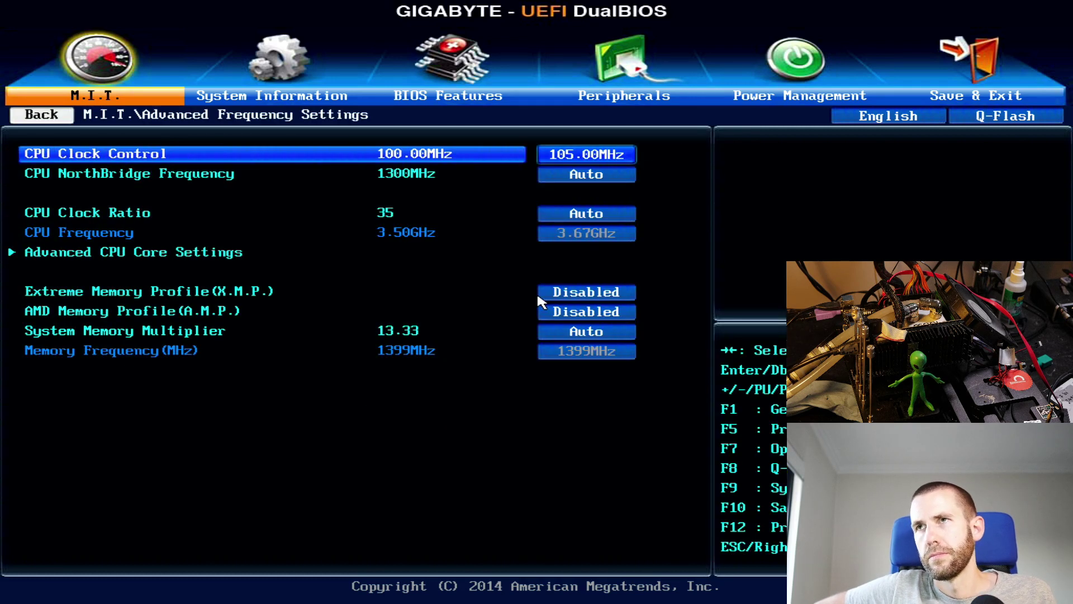
- Save the BIOS changes, restart the machine and start Windows normally
key("F10")
key("Return")
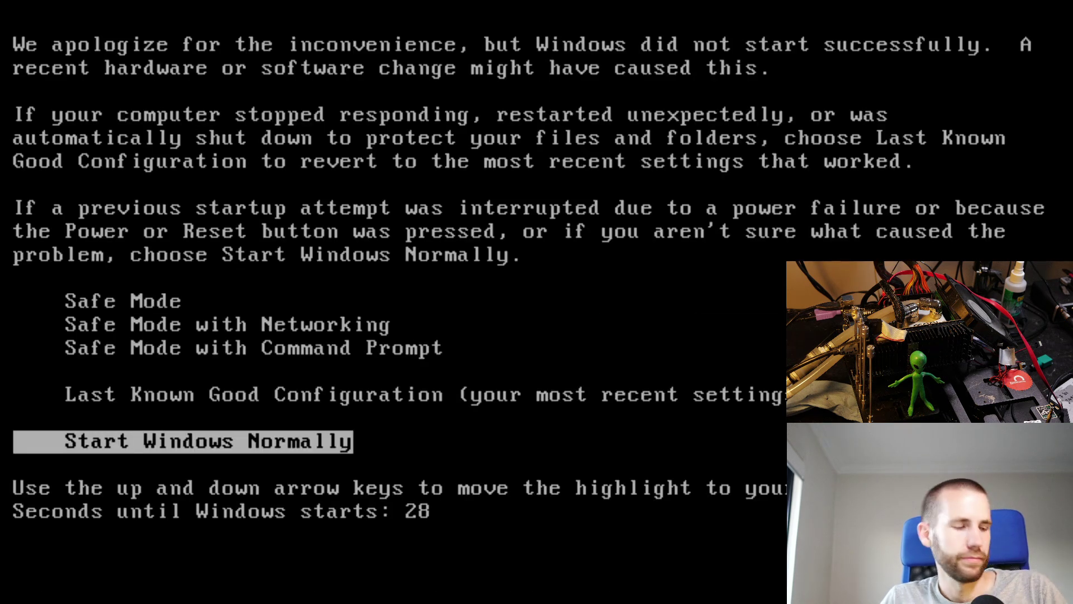
key("Return")
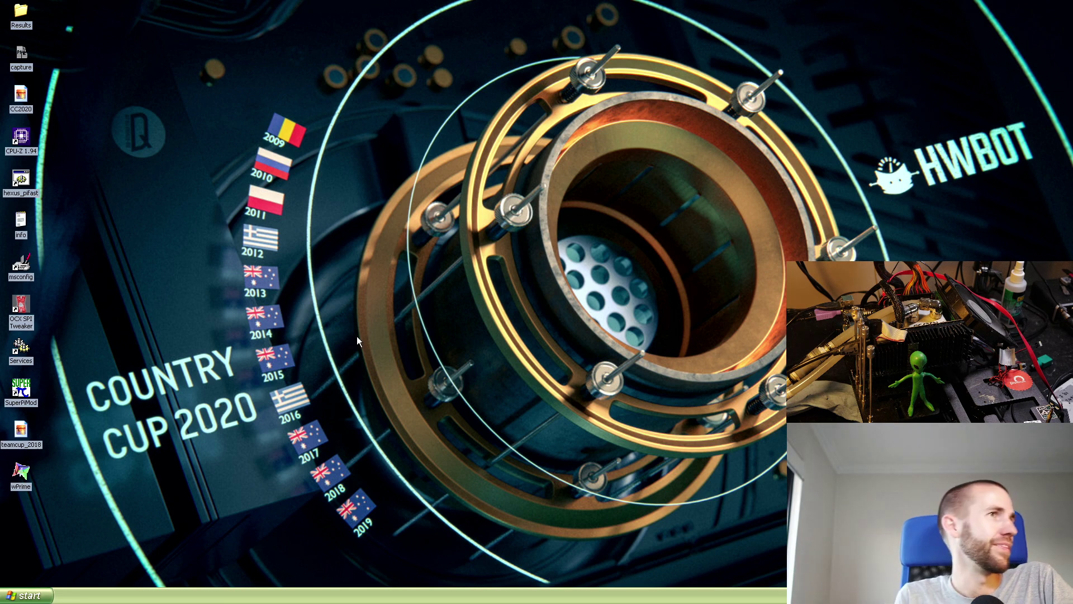
- Check the CPU clocks in CPU-Z, then restart Windows and enter the BIOS setup
double_click(23, 139)
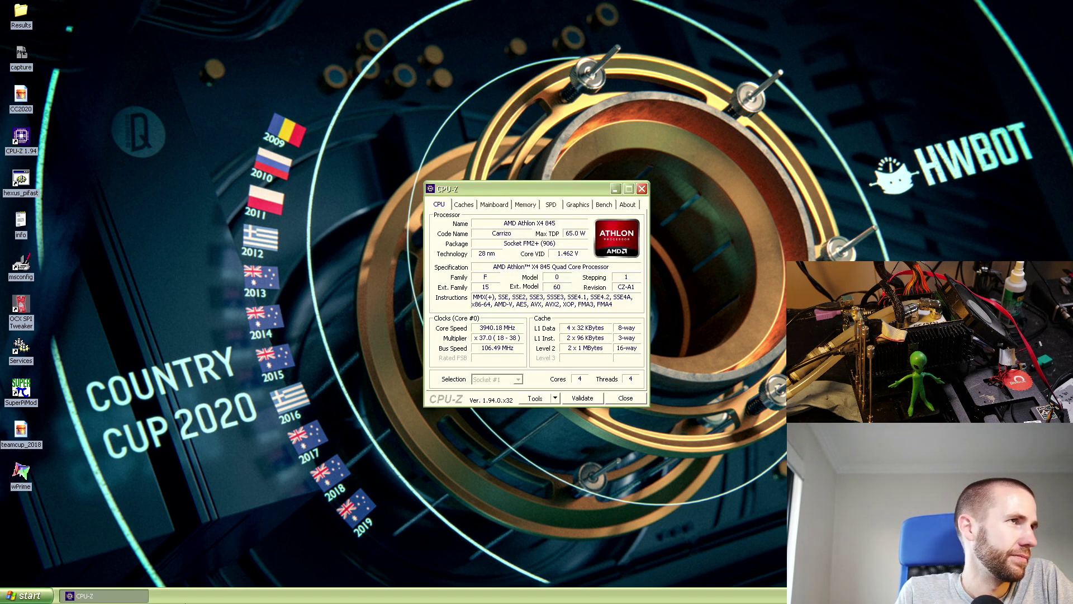
left_click(27, 596)
left_click(164, 579)
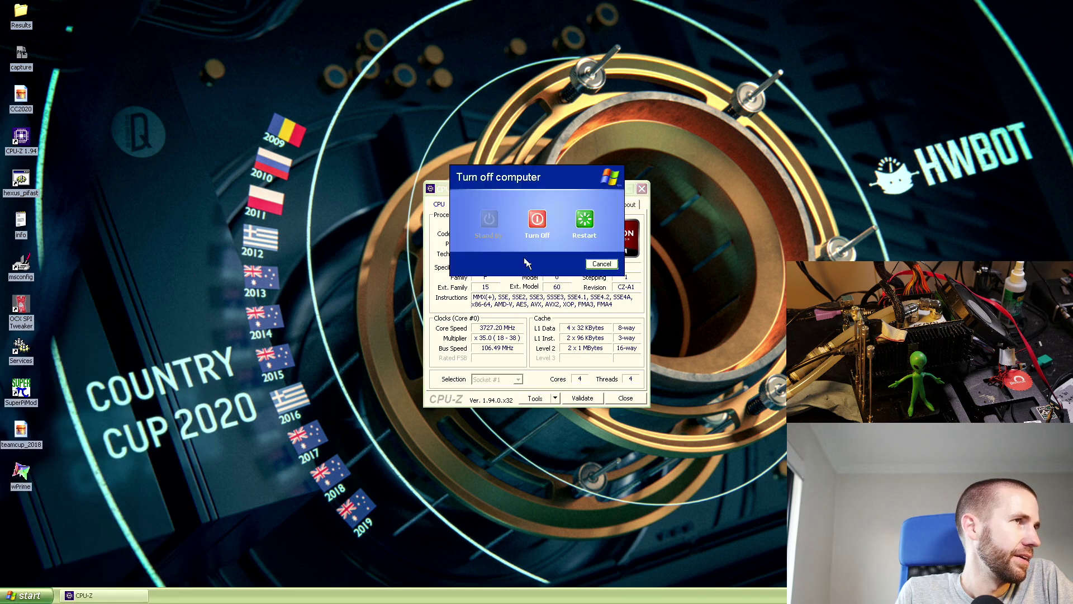
left_click(585, 218)
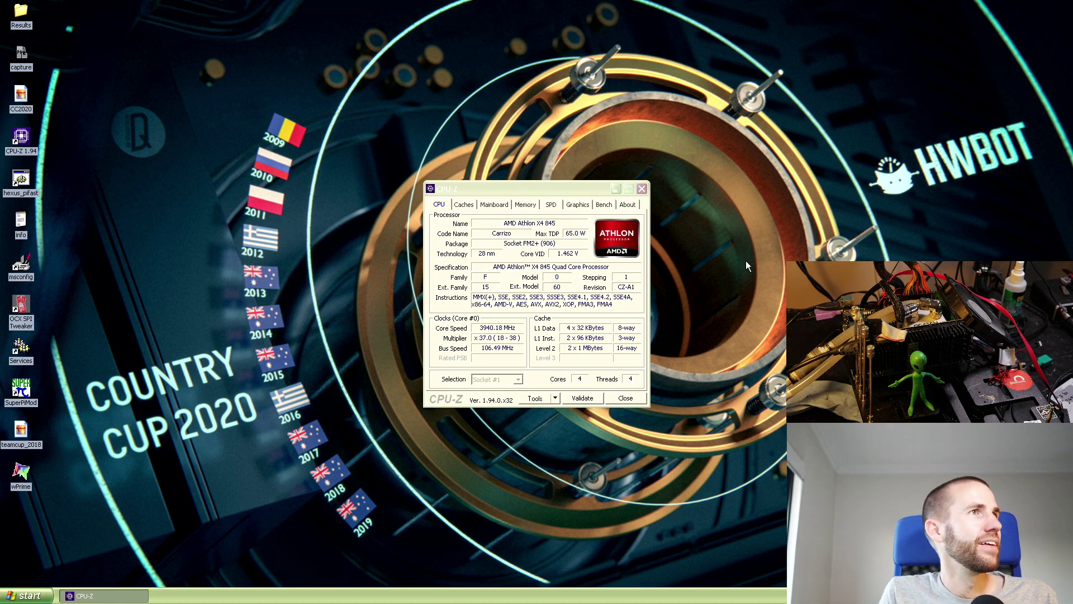
left_click(643, 189)
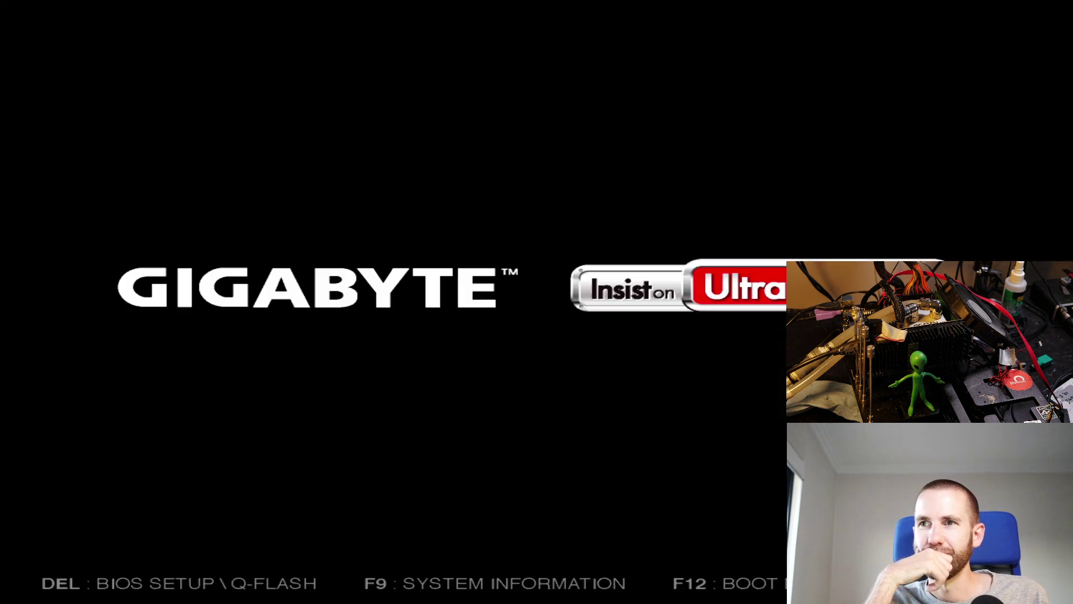
key("Delete")
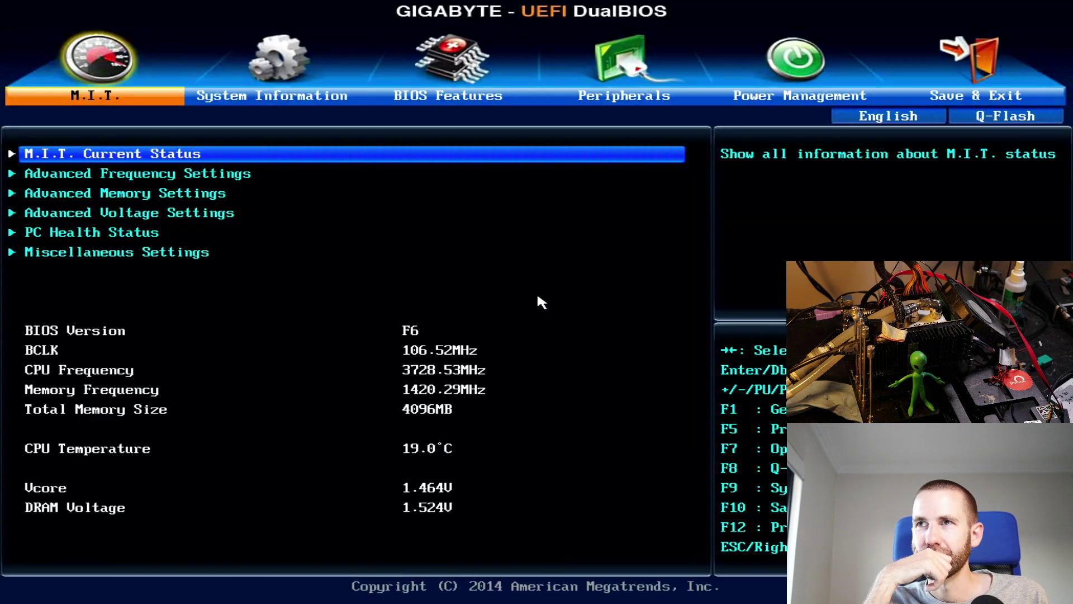
- Save the current BIOS settings to a profile
key("Left")
key("Down")
key("Down")
key("Down")
key("Down")
key("Down")
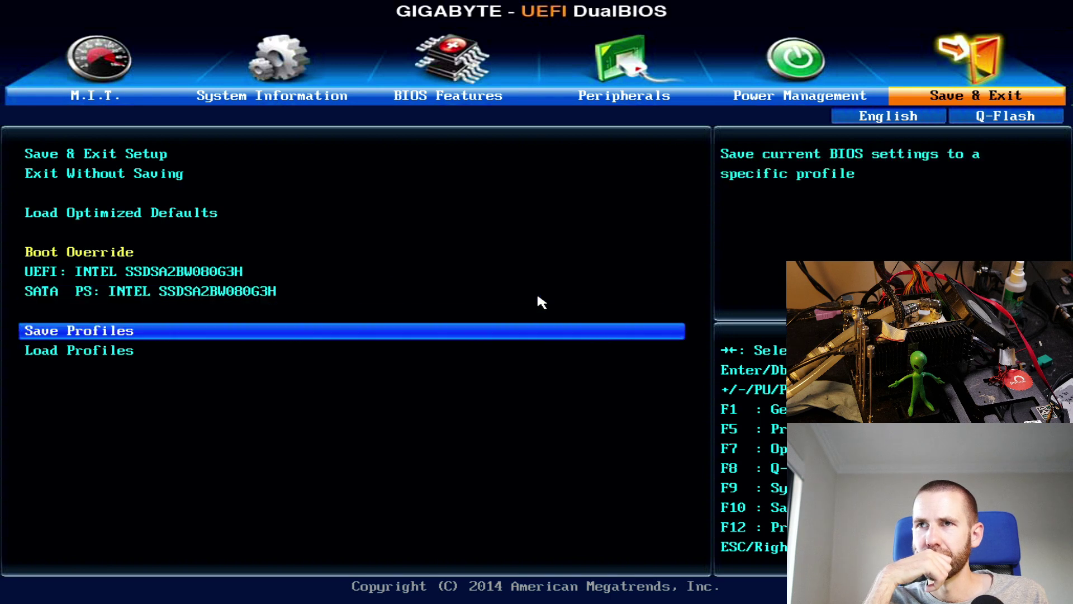
key("Return")
key("Down")
key("Return")
key("Return")
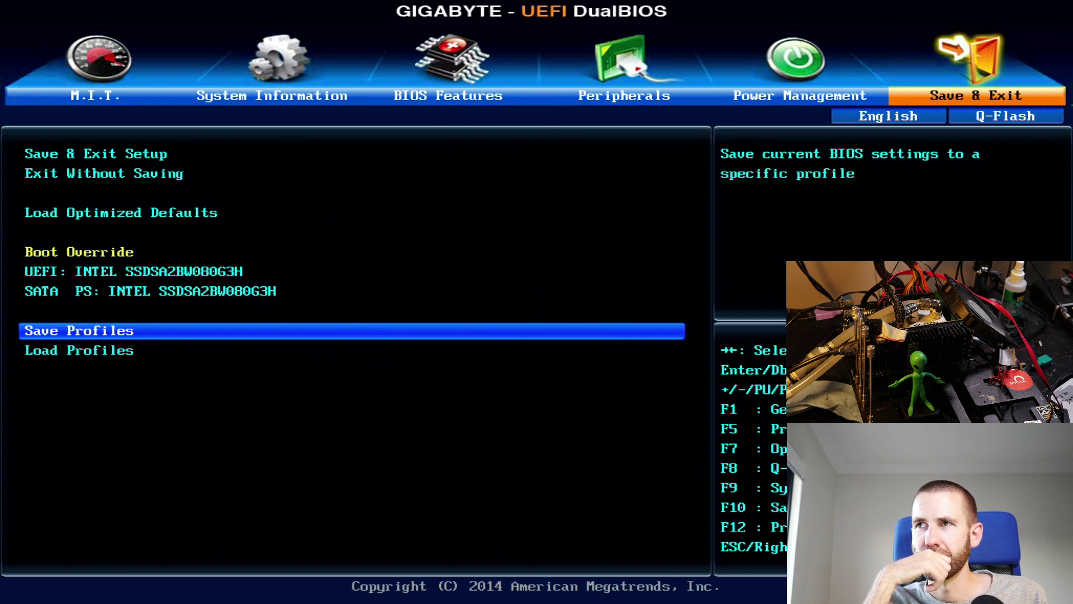
- Set CPU Clock Control to 110 MHz in Advanced Frequency Settings, then save the BIOS changes and restart
key("Right")
key("Down")
key("Return")
key("Down")
key("Up")
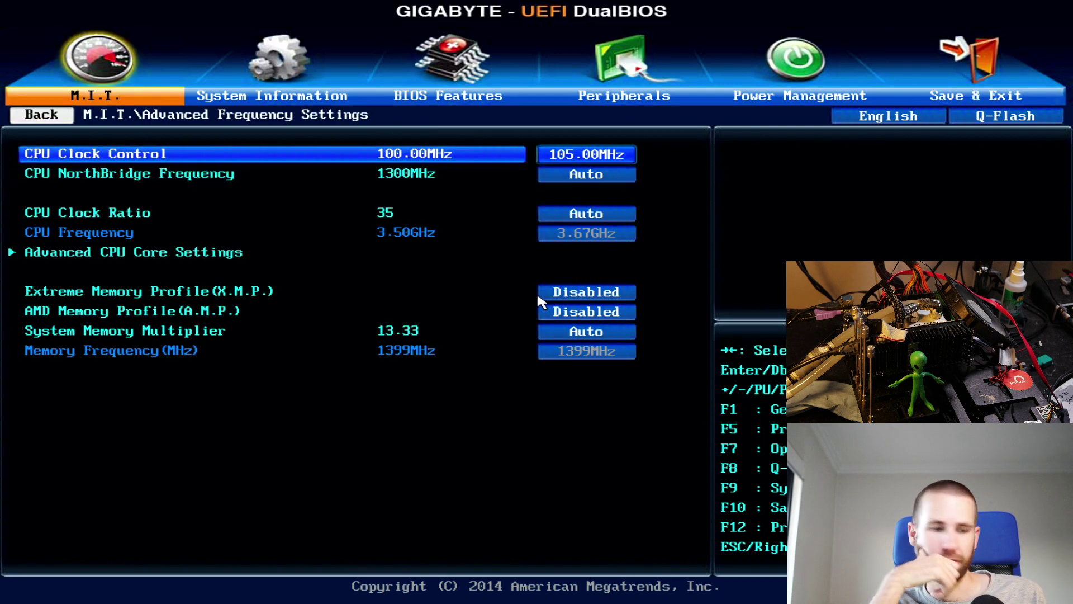
type("110")
key("Return")
key("F11")
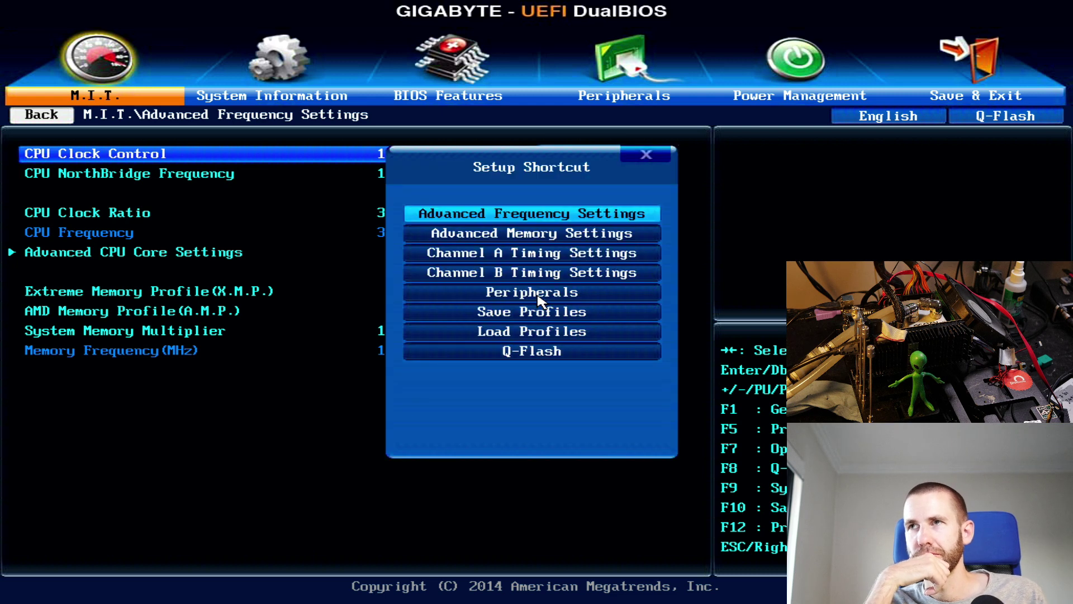
key("Escape")
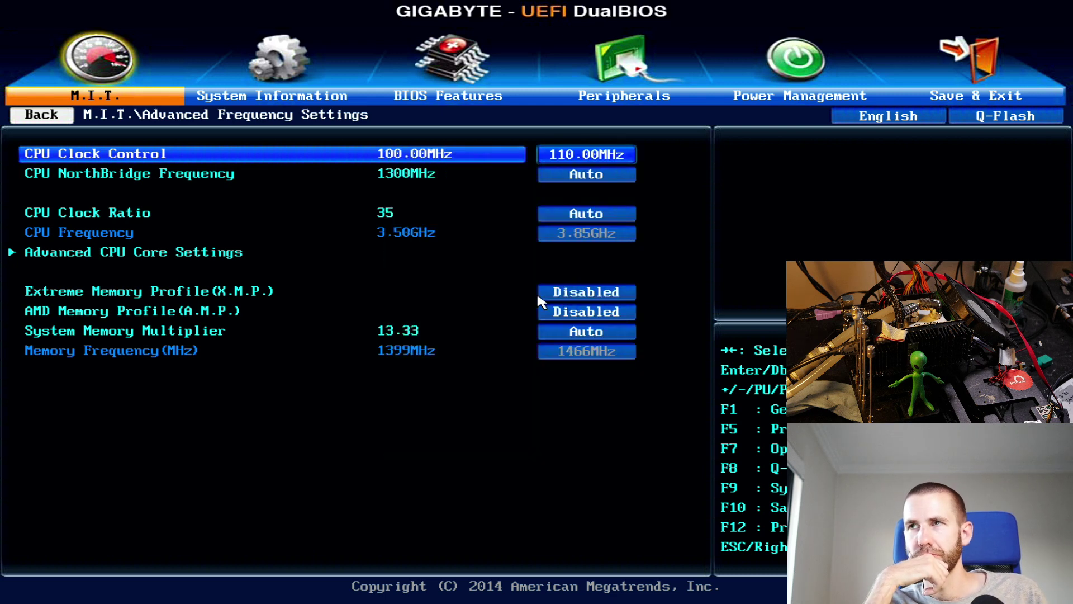
key("F10")
key("Return")
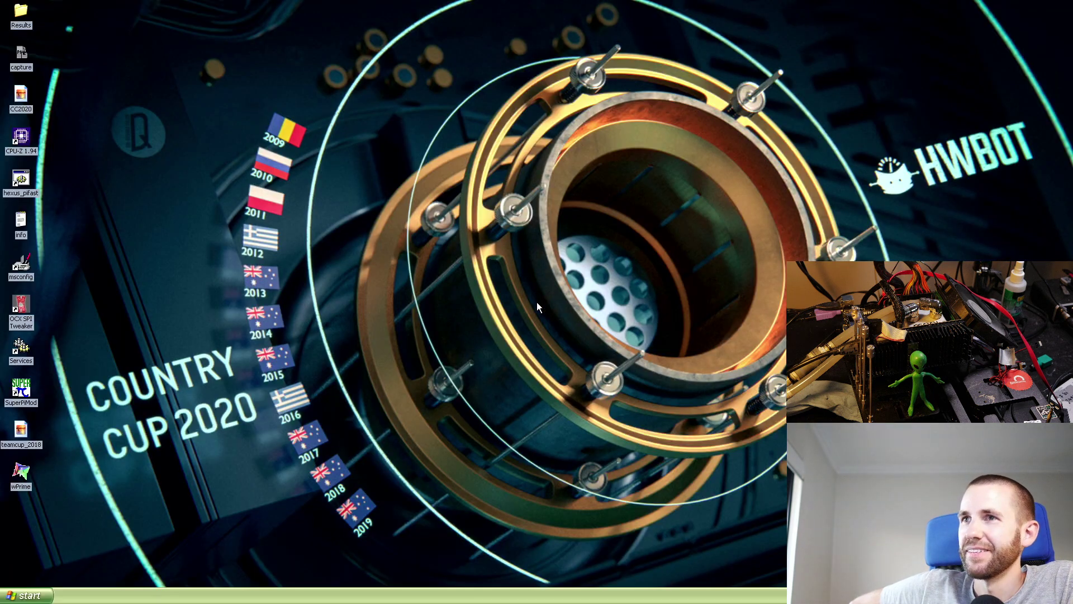
- Check the CPU clocks in CPU-Z, then launch wPrime and set its thread count to 4
double_click(22, 136)
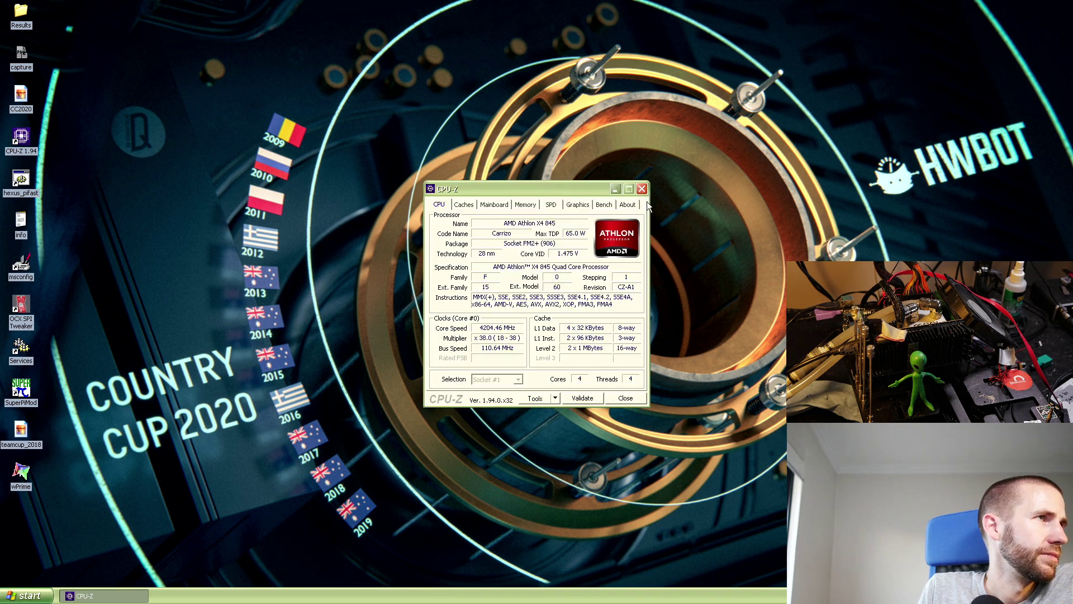
left_click(642, 188)
double_click(21, 472)
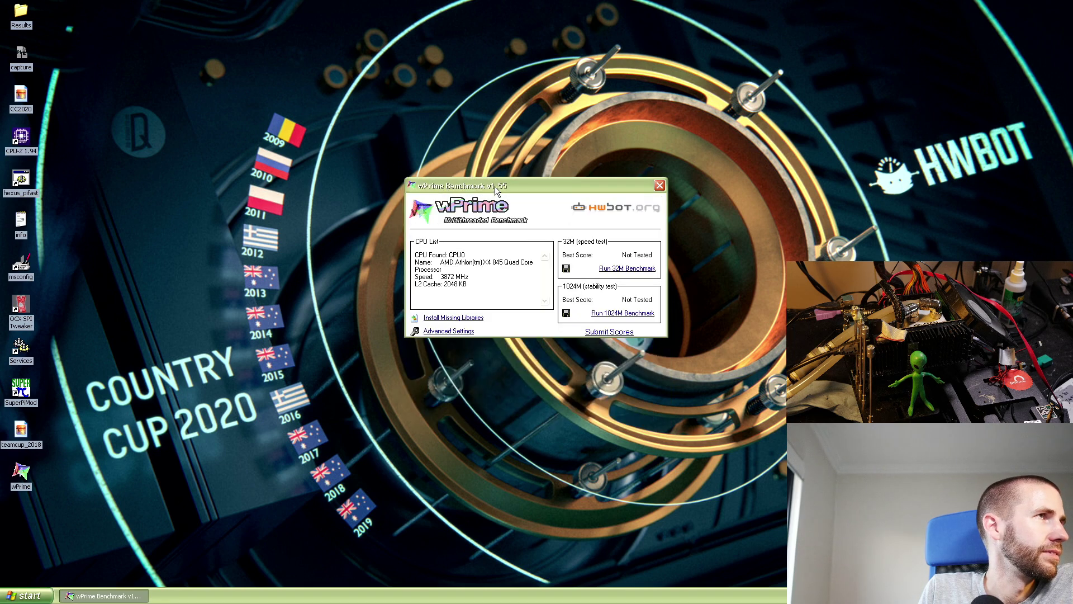
left_click(295, 221)
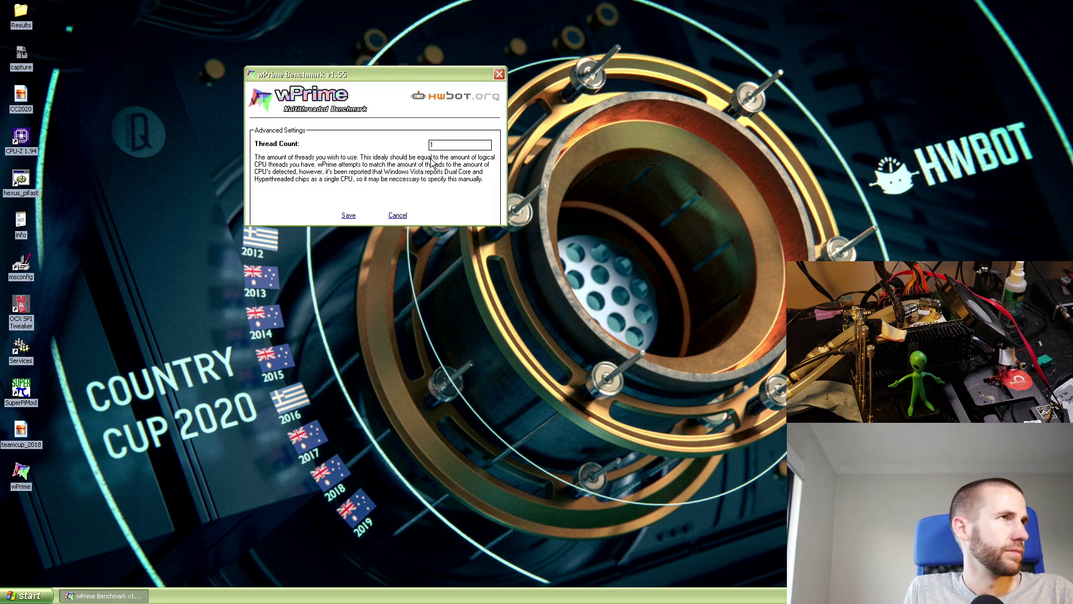
left_click(348, 215)
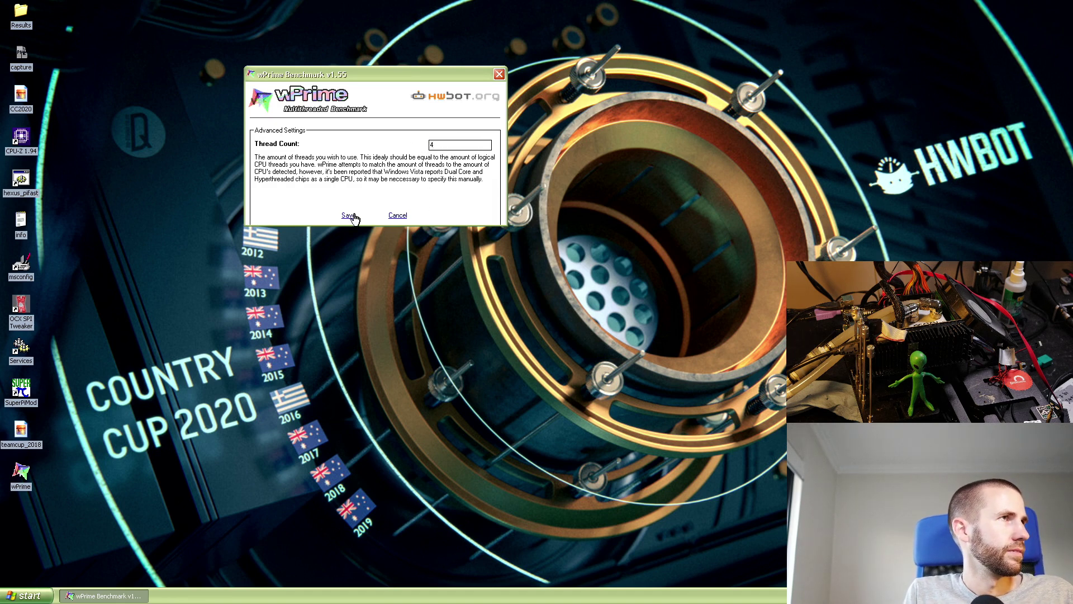
- Try to run the wPrime 1024M benchmark, then dismiss the error report and close wPrime
left_click(434, 201)
key("Return")
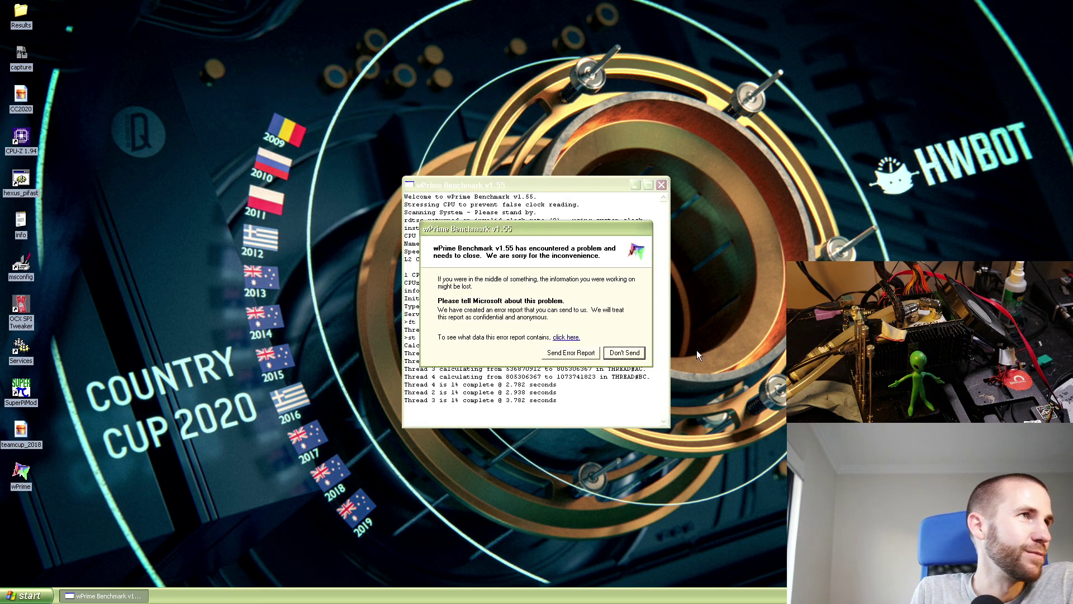
left_click(625, 352)
left_click(661, 185)
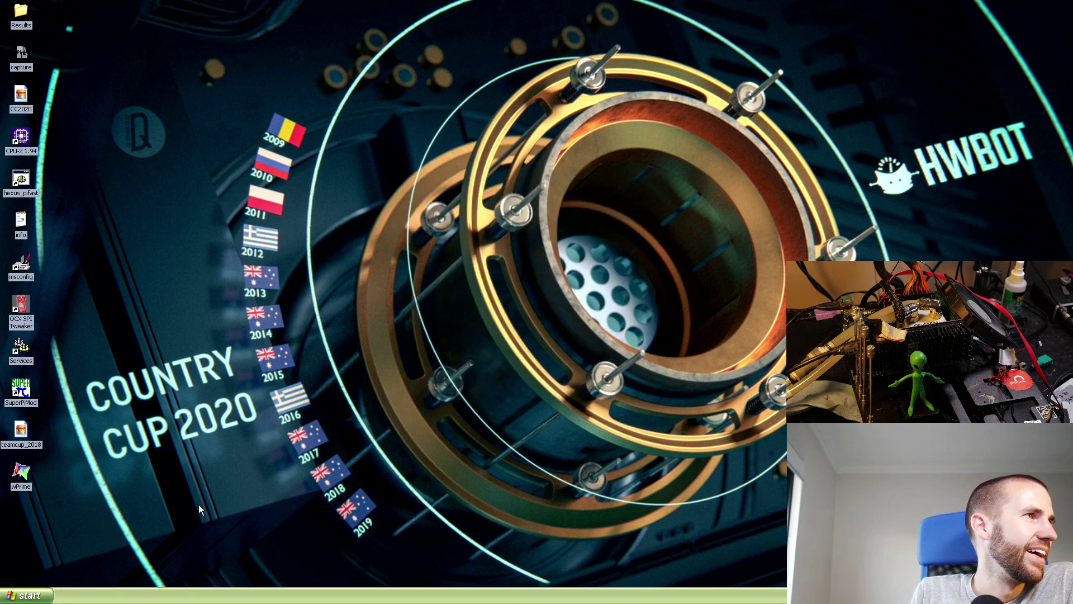
- Open CPU-Z, then end the explorer.exe process in Task Manager and run explorer as a new task
double_click(26, 140)
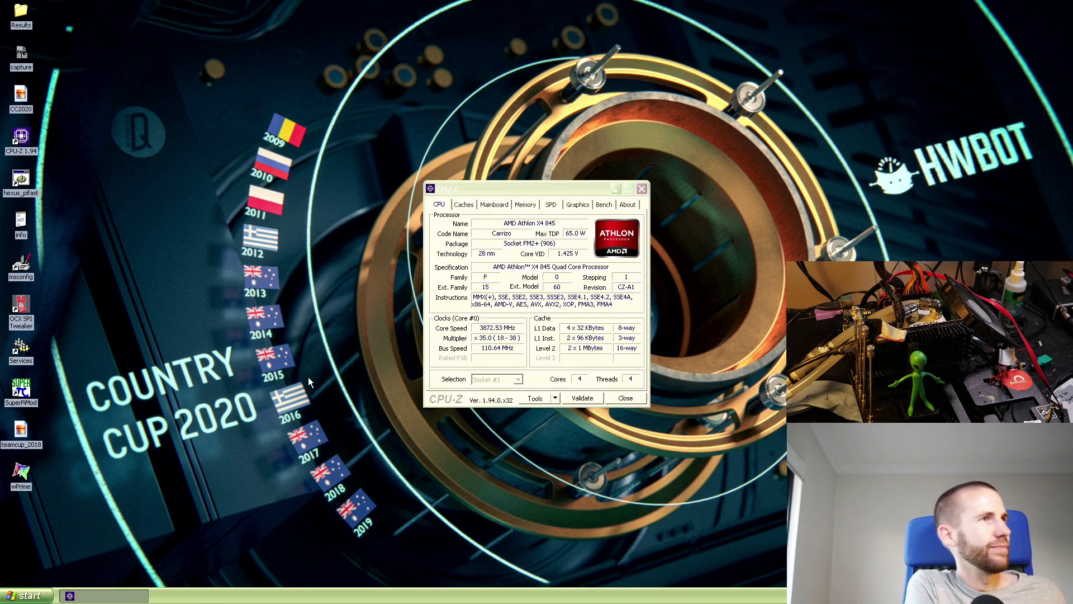
key("ctrl+shift+Escape")
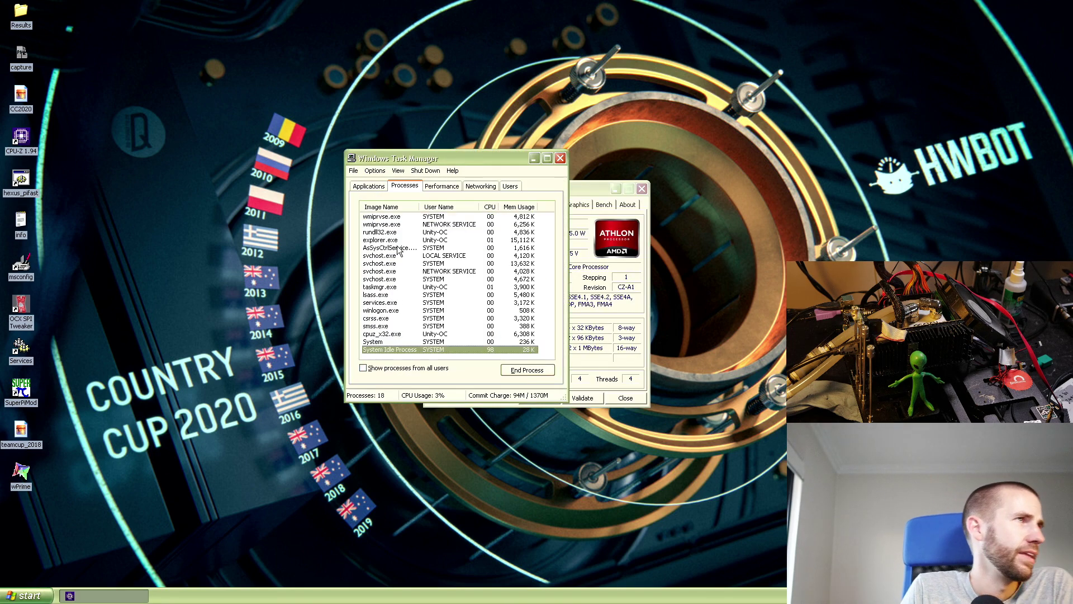
left_click(392, 240)
key("Delete")
left_click(506, 336)
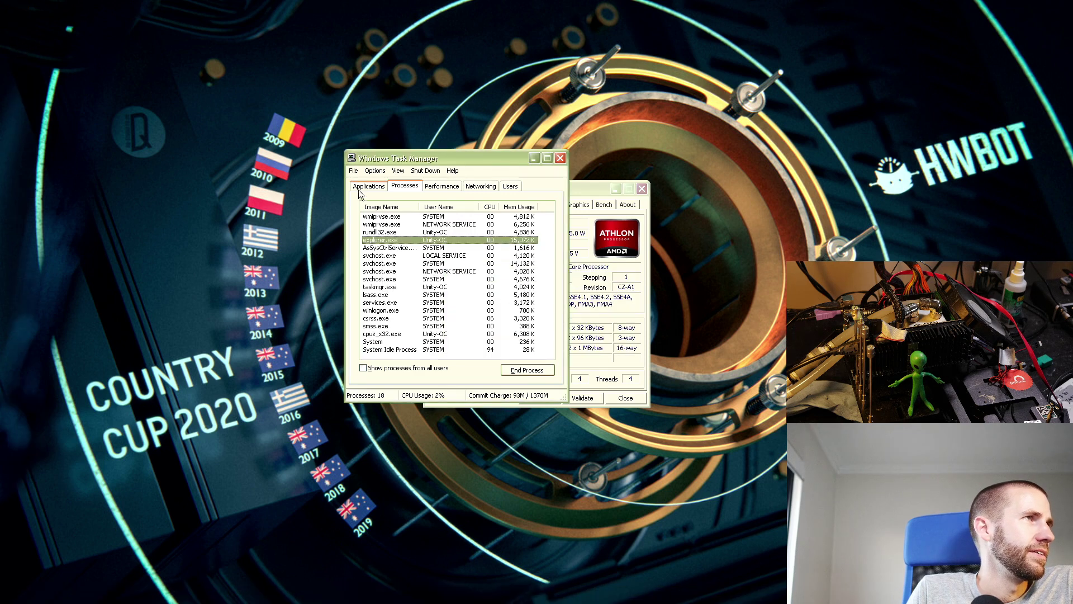
left_click(353, 170)
left_click(380, 181)
type("explorer")
key("Return")
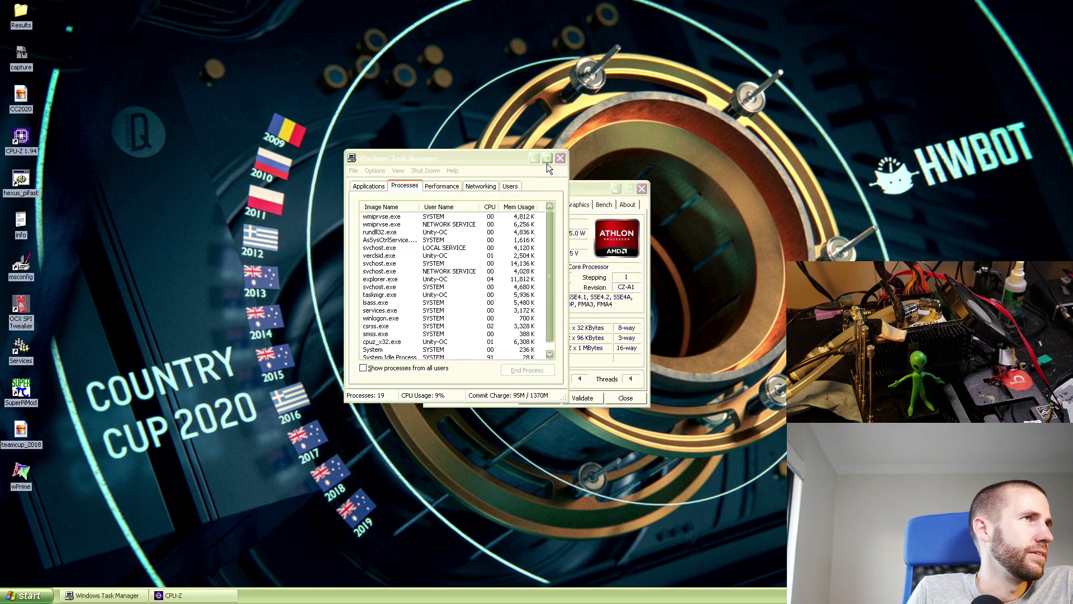
left_click(560, 158)
- Open the Benching folder on the C: drive
left_click(27, 595)
left_click(162, 435)
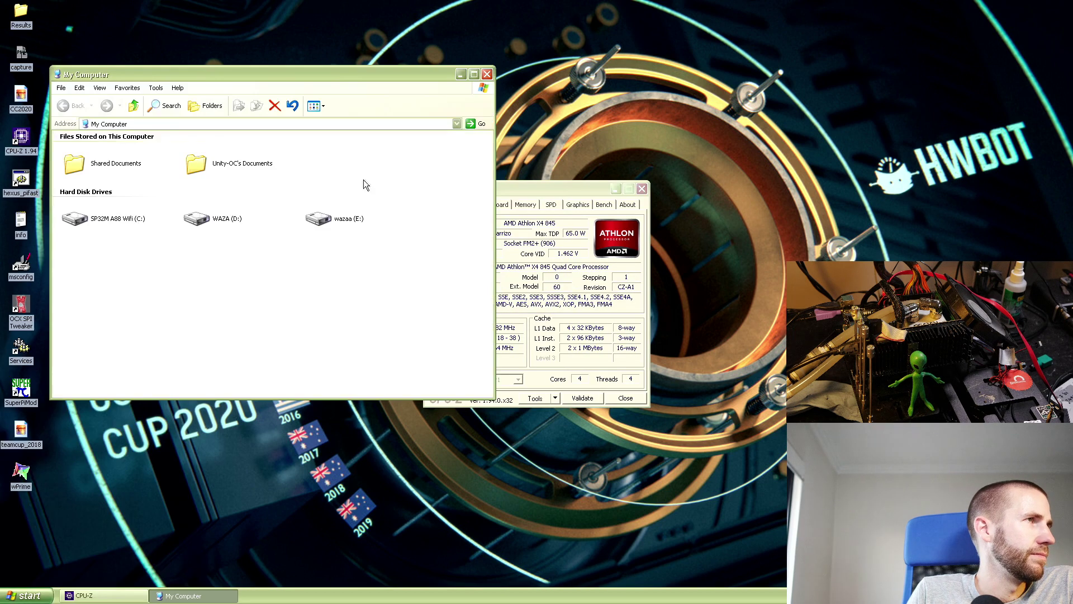
double_click(89, 222)
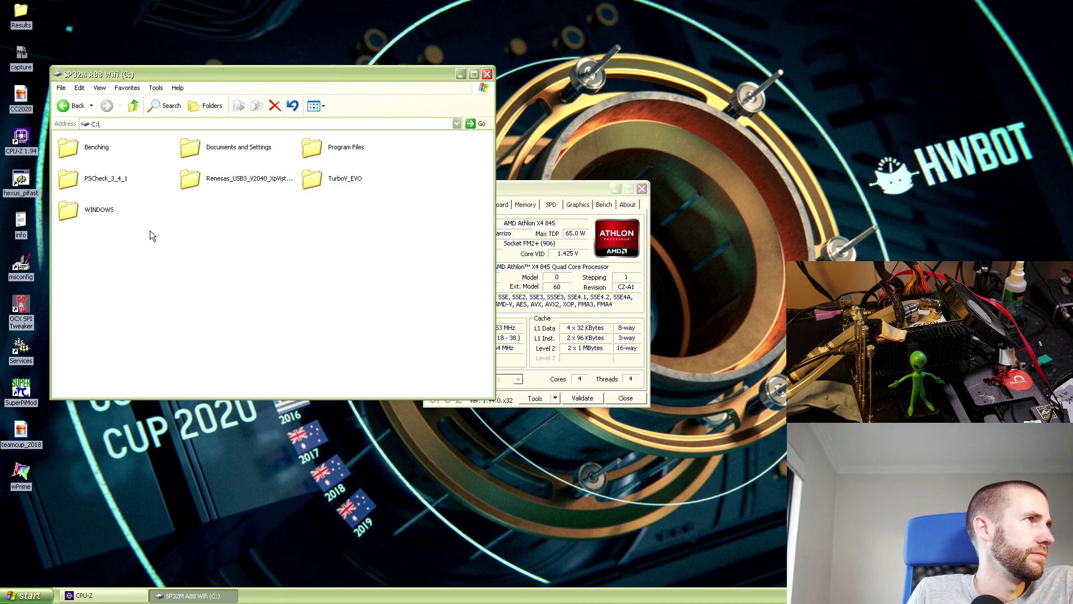
double_click(92, 152)
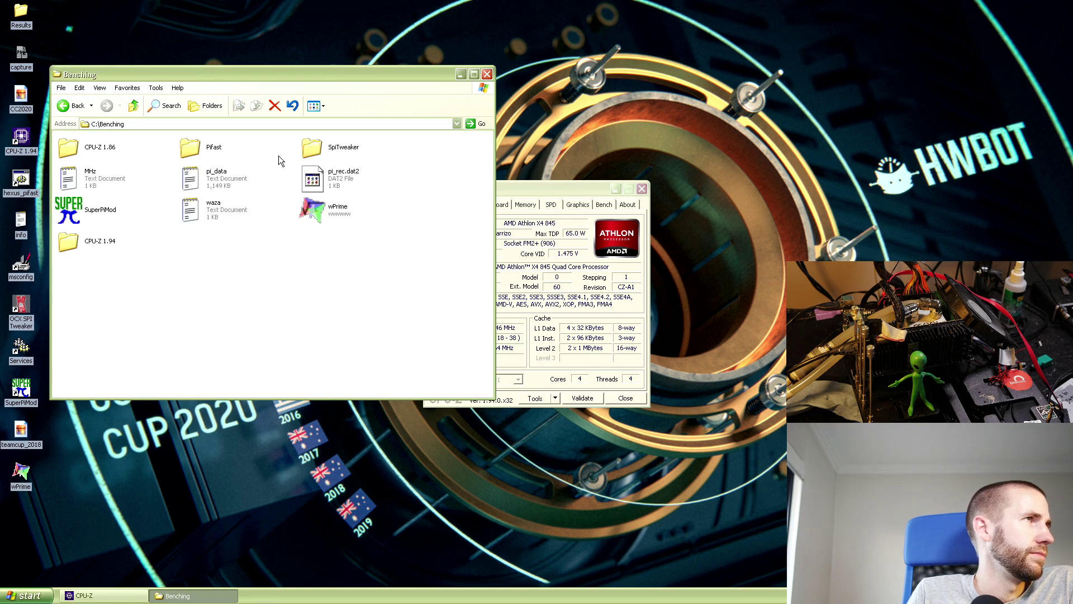
- Save a CPU-Z validation file in the CPU-Z 1.94 folder, then close CPU-Z and the folder
double_click(98, 241)
left_click(532, 183)
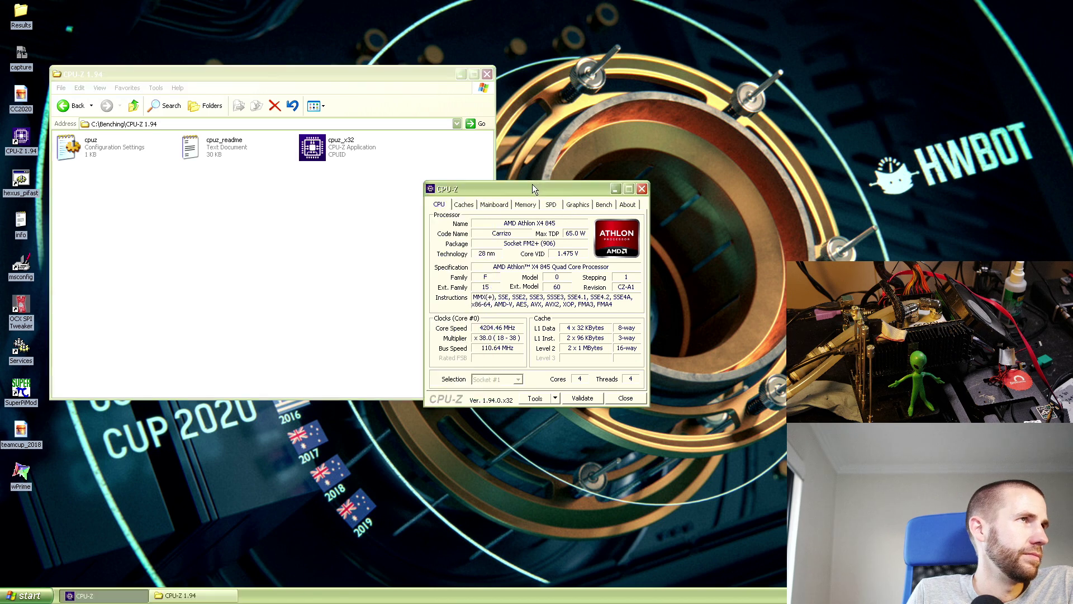
left_click(308, 244)
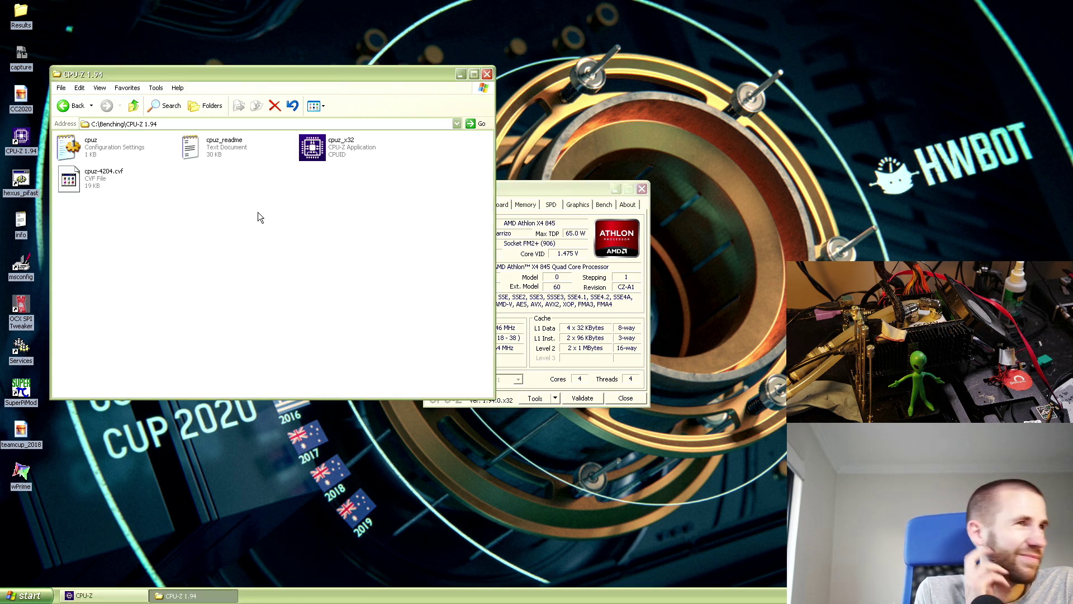
left_click(511, 188)
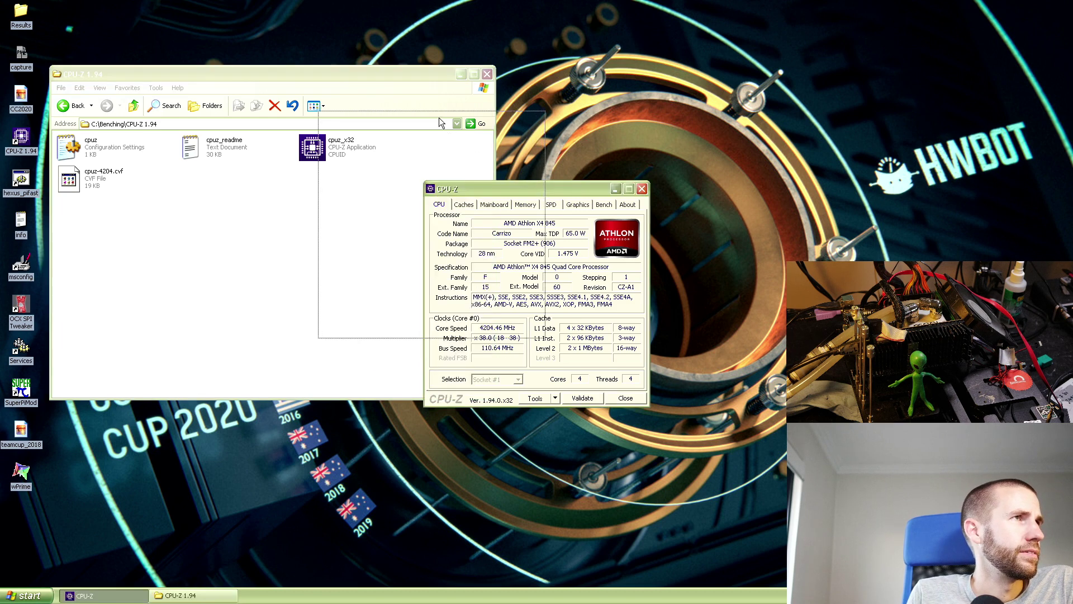
left_click_drag(512, 189, 407, 119)
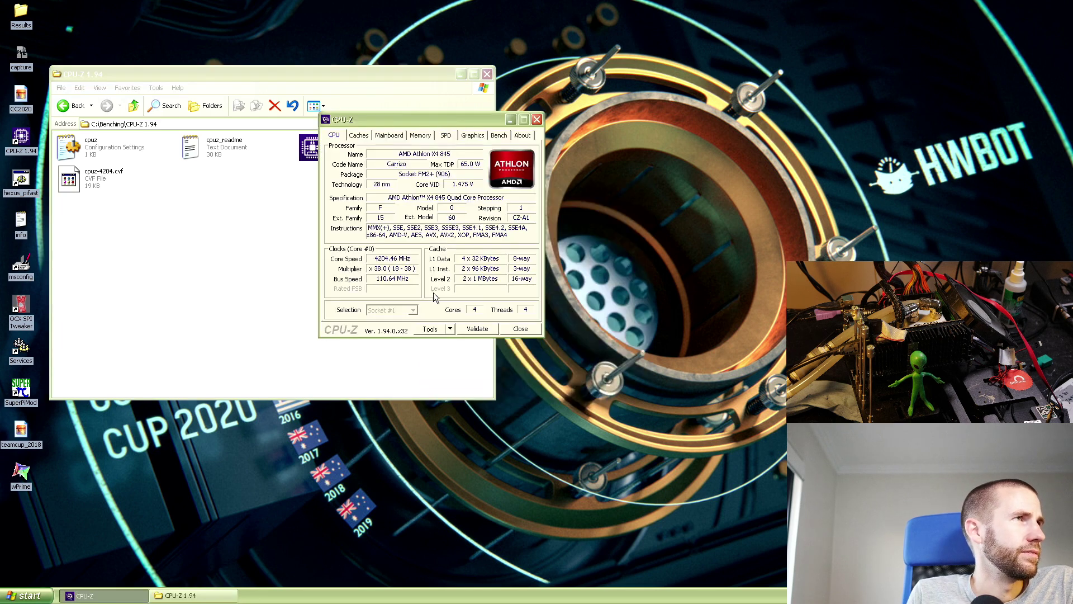
left_click(536, 119)
left_click(487, 74)
- Launch wPrime, save its advanced settings and run the 1024M benchmark
double_click(20, 472)
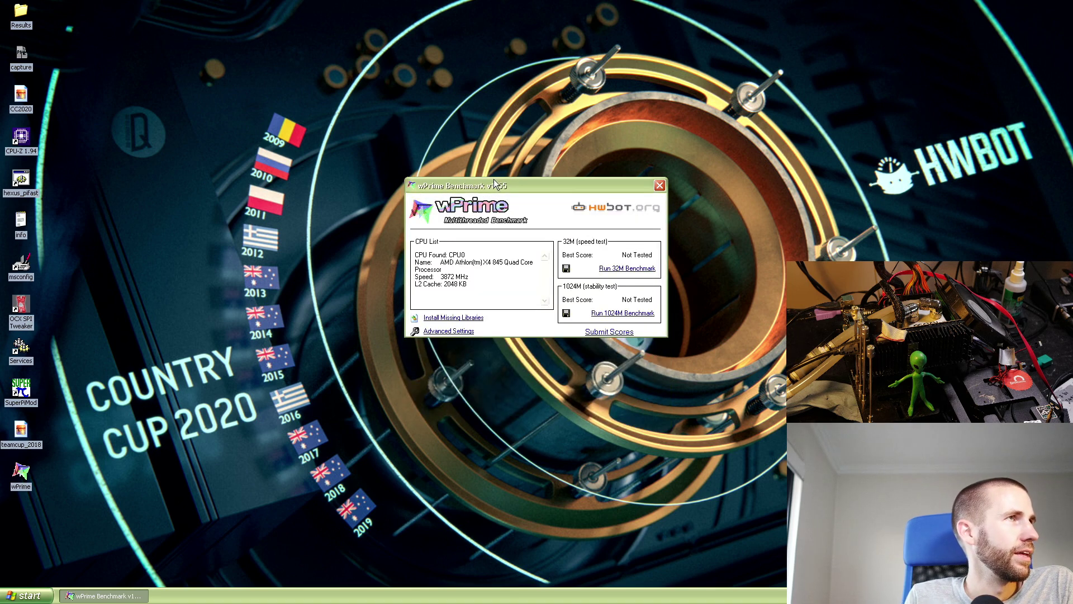
left_click_drag(494, 181, 277, 57)
left_click(229, 207)
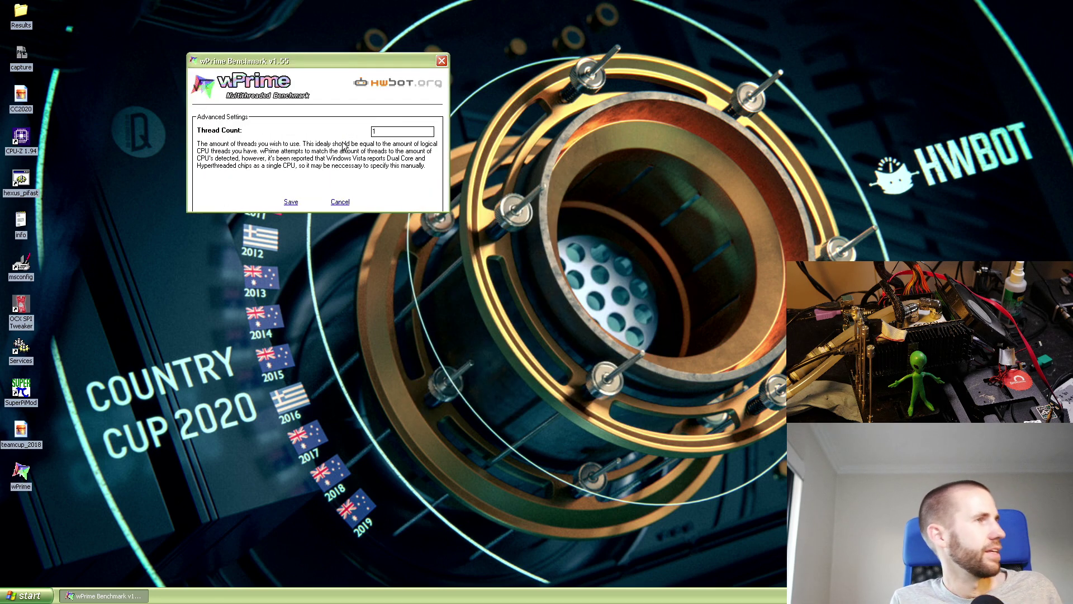
left_click(291, 201)
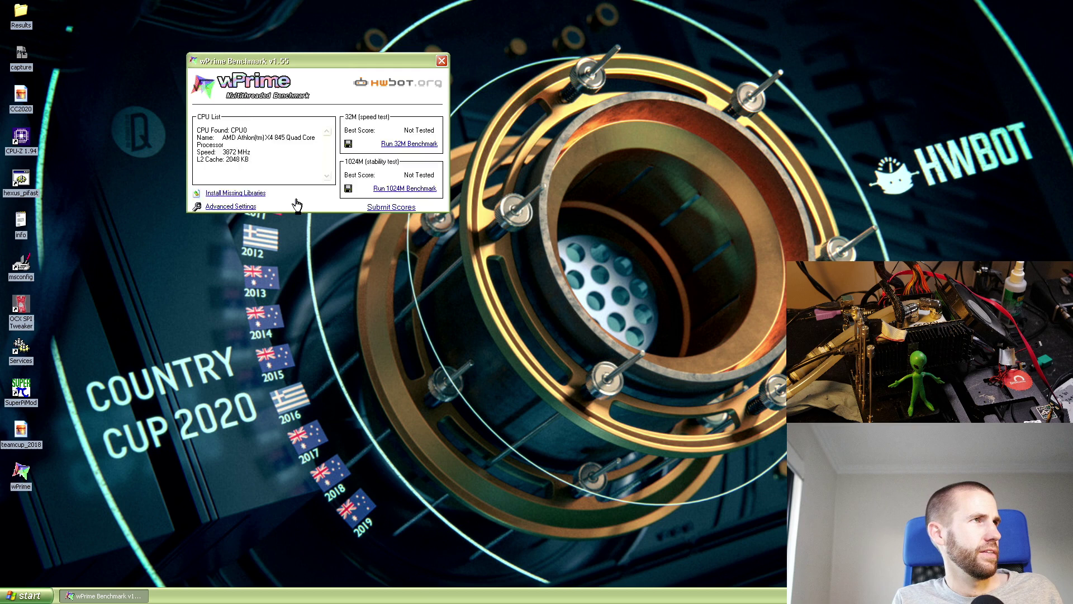
left_click(390, 190)
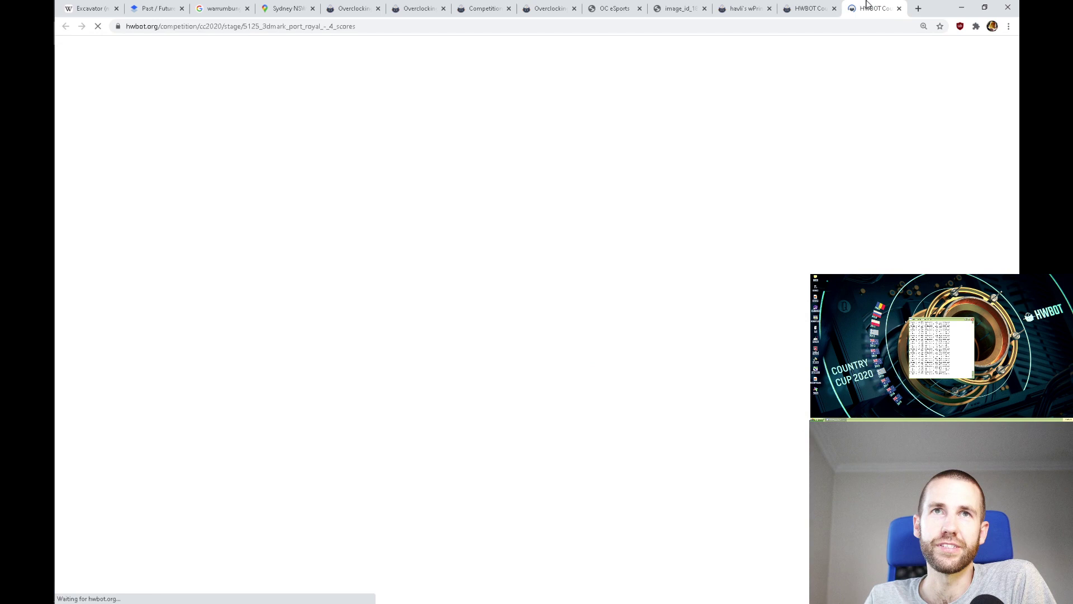
- Switch to the browser and view the HWBOT Country Cup 2020 3DMark Port Royal stage page
left_click(805, 5)
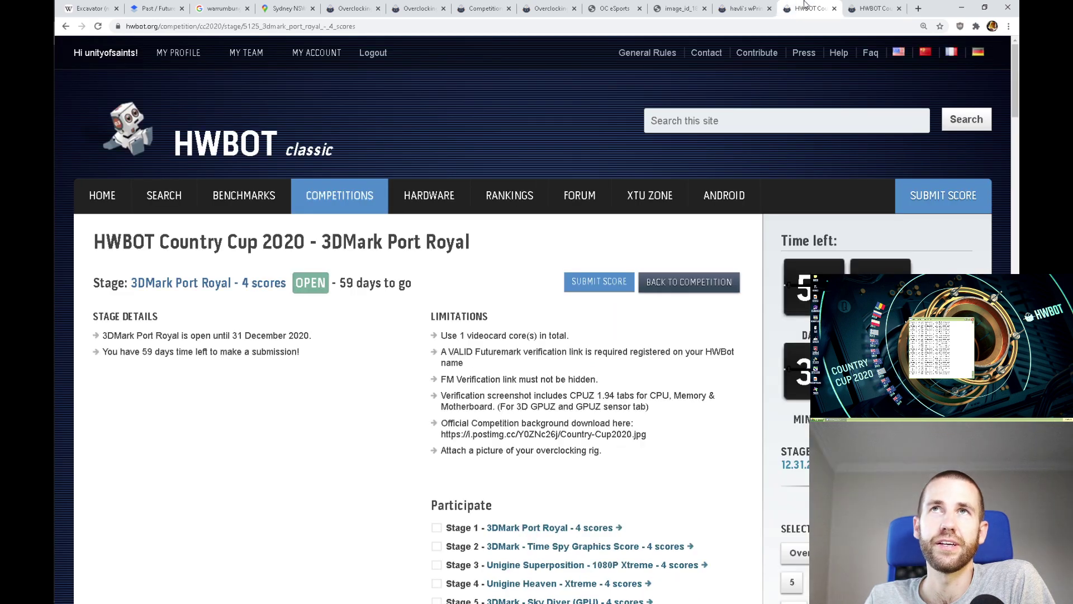
scroll(557, 273, "down", 1)
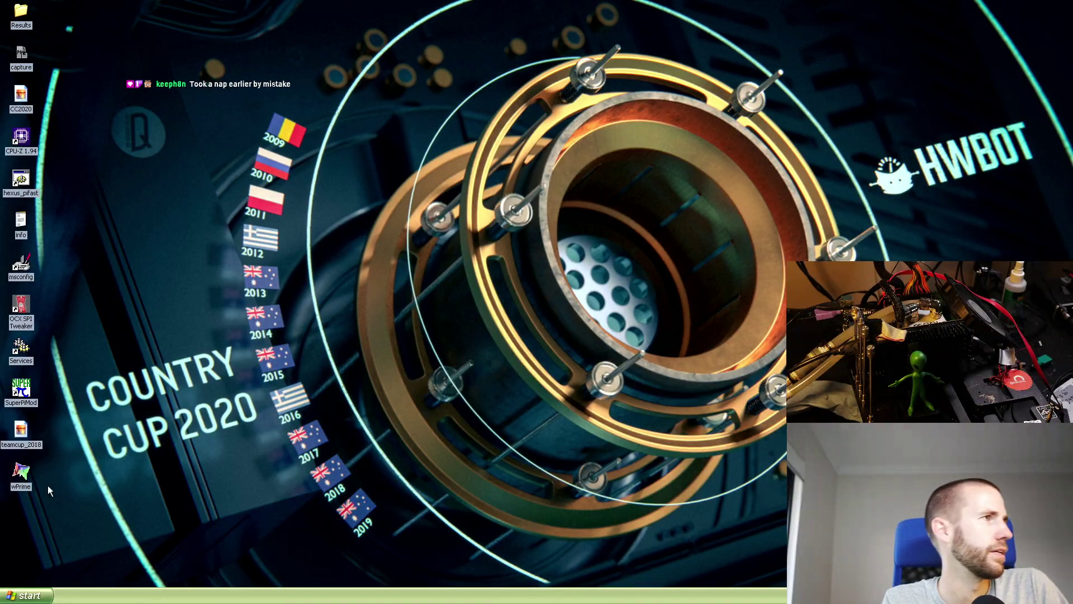
- Relaunch wPrime, set its thread count to 4 and run the 1024M benchmark
left_click_drag(534, 188, 402, 101)
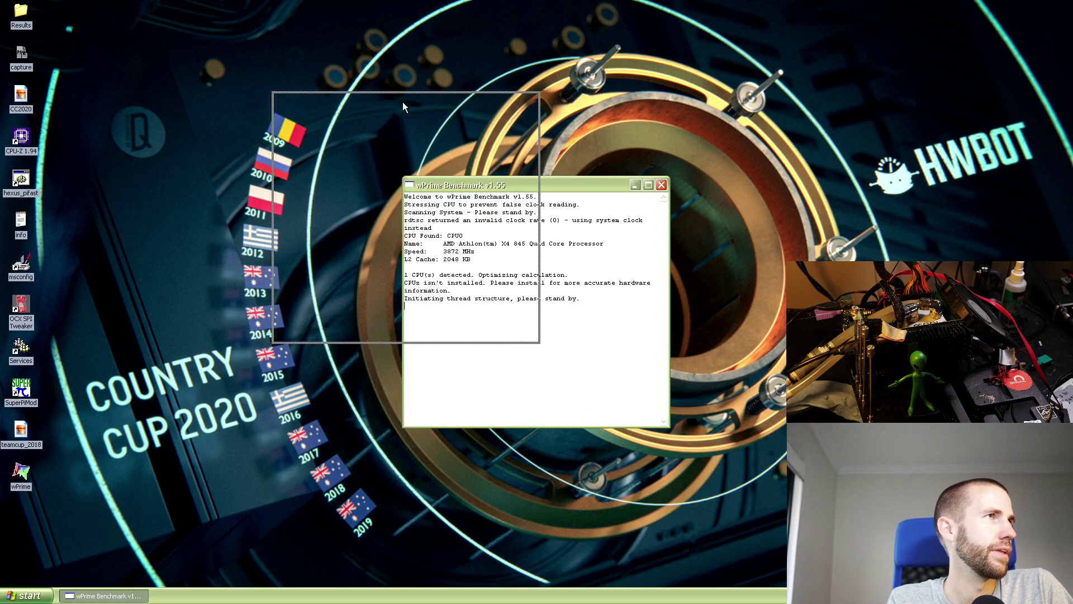
left_click(468, 330)
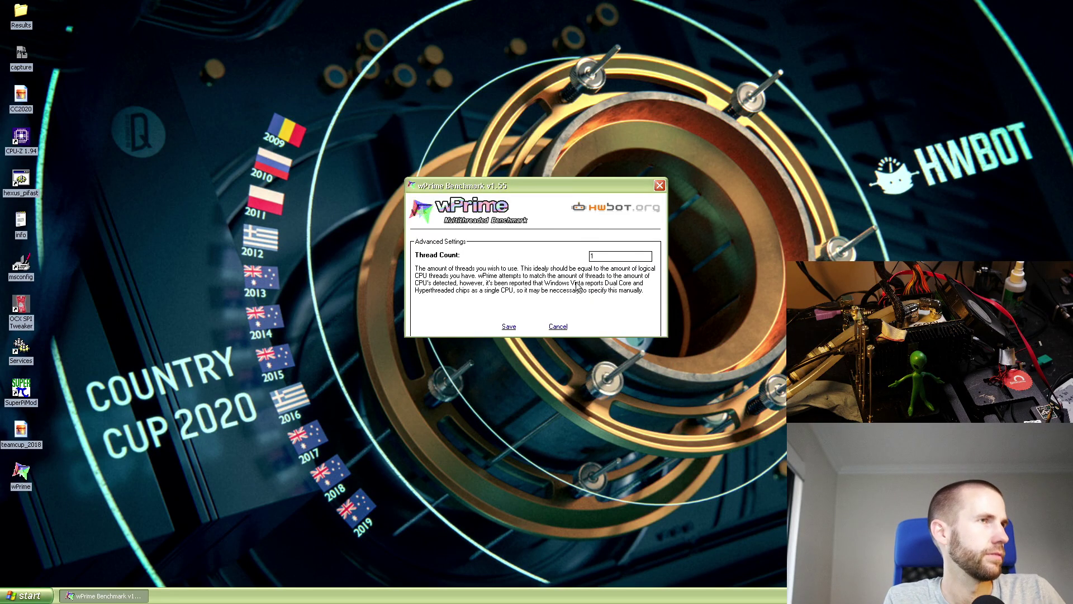
double_click(602, 255)
type("4")
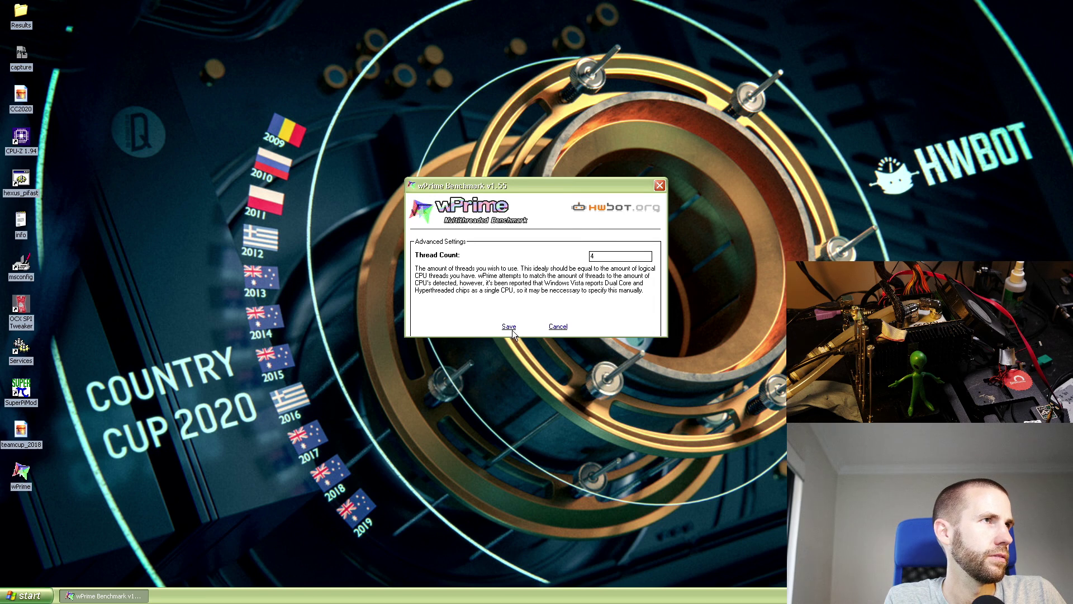
left_click(510, 328)
left_click_drag(502, 179, 383, 81)
left_click(484, 218)
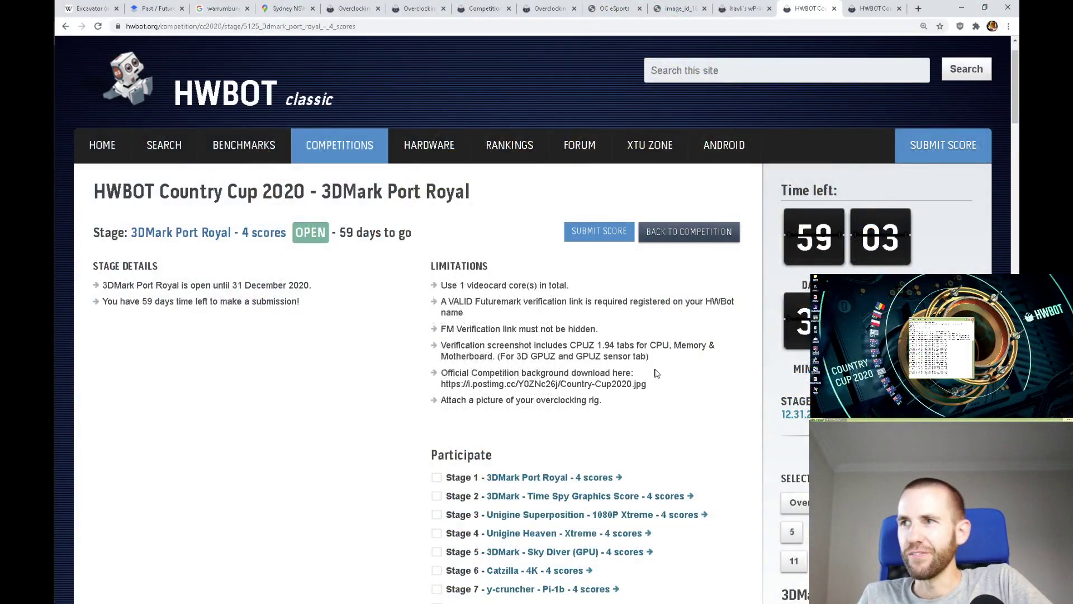
- Review the Country Cup 2020 stages in the browser, then open Stage 2, Time Spy Graphics Score, and examine its disallowed graphics cards
scroll(643, 359, "down", 3)
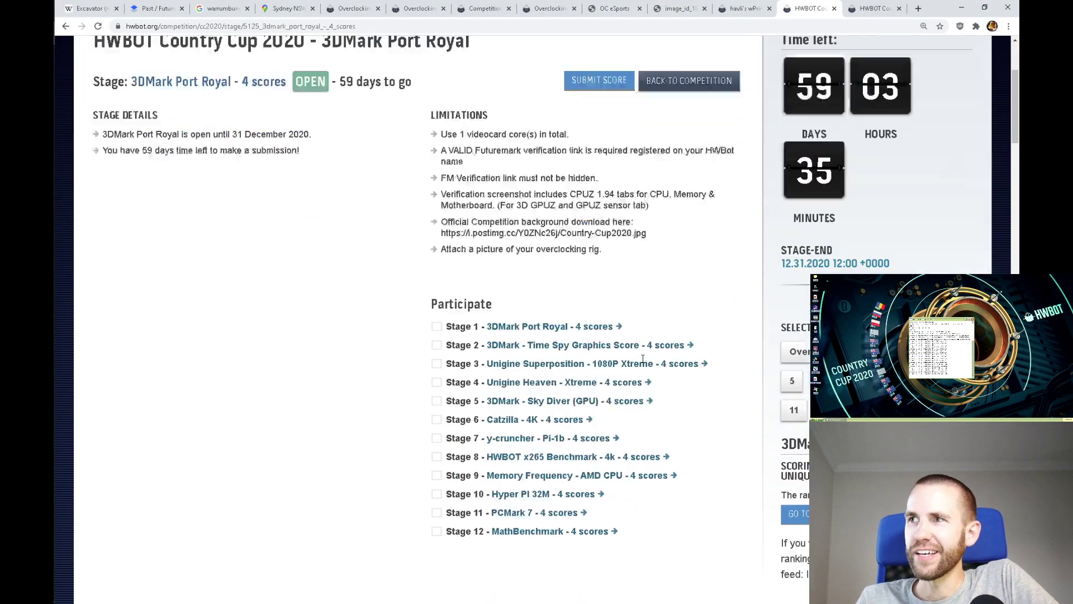
scroll(643, 359, "down", 2)
scroll(611, 398, "up", 4)
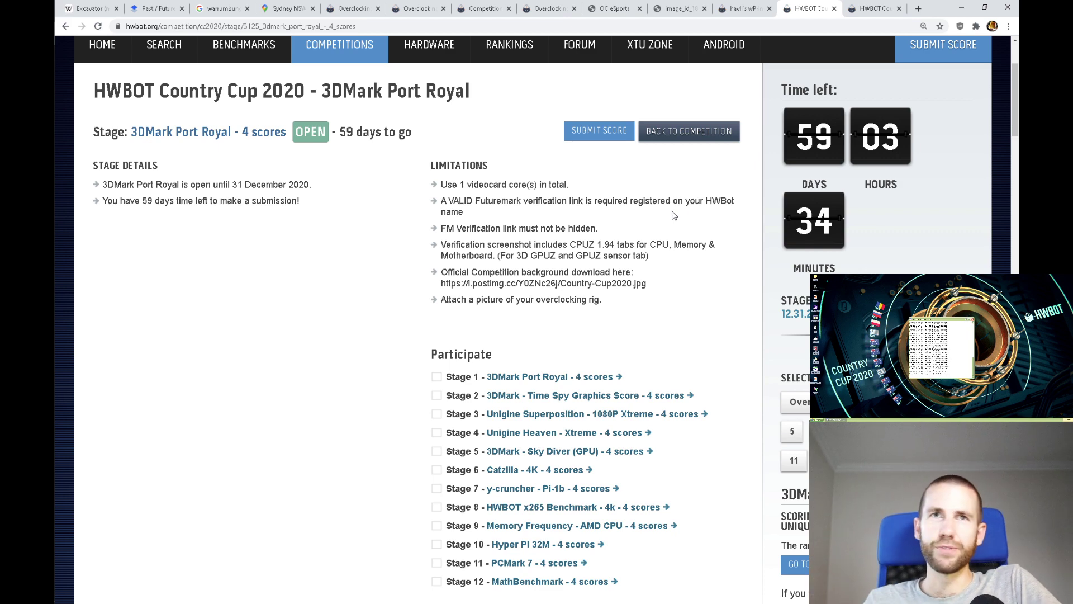
left_click(586, 398)
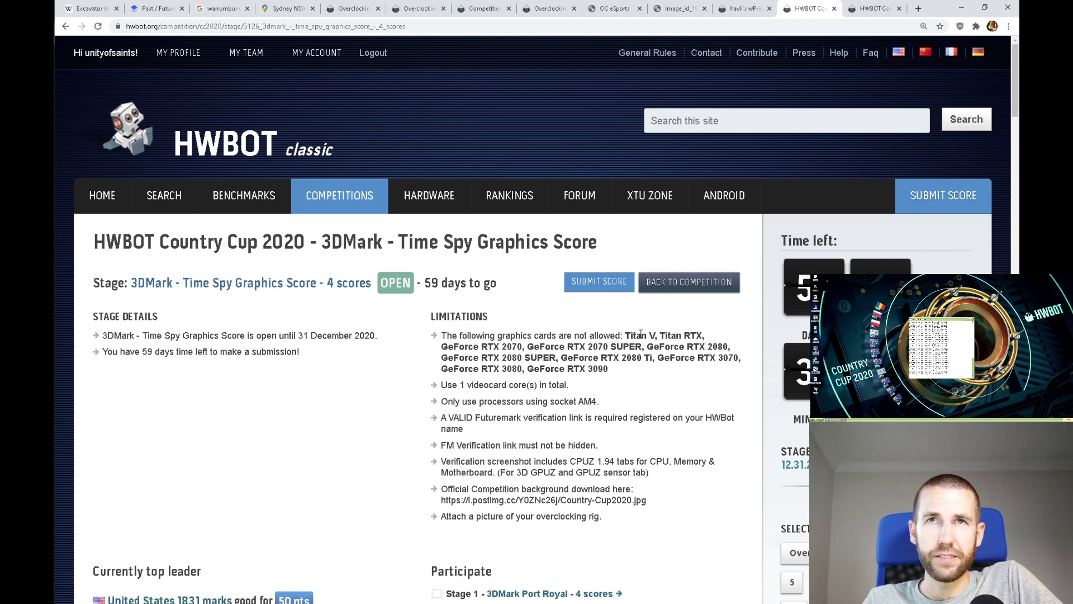
left_click_drag(628, 332, 685, 375)
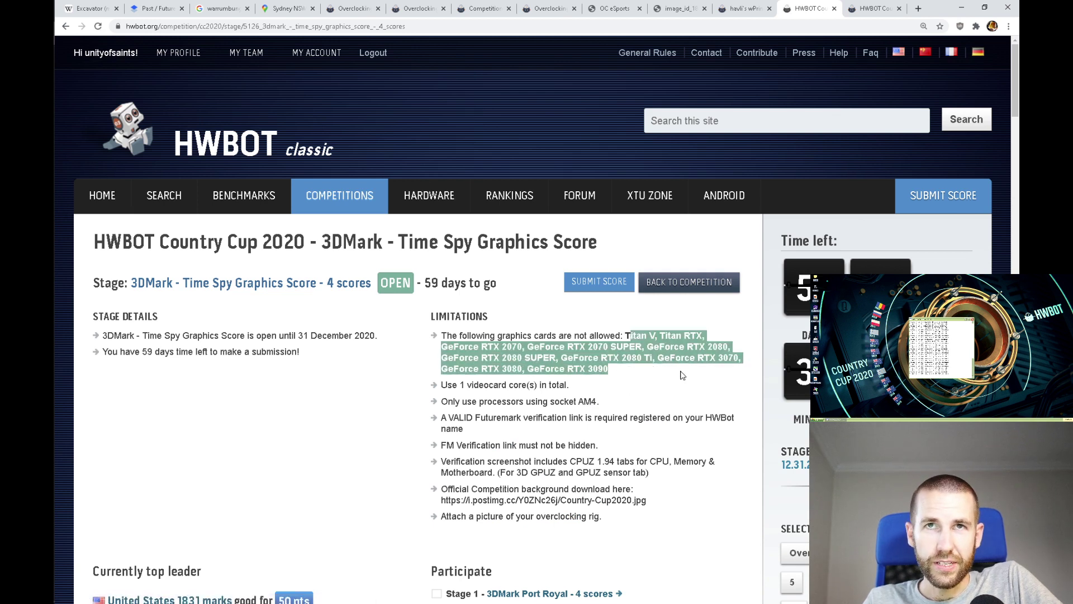
left_click(682, 375)
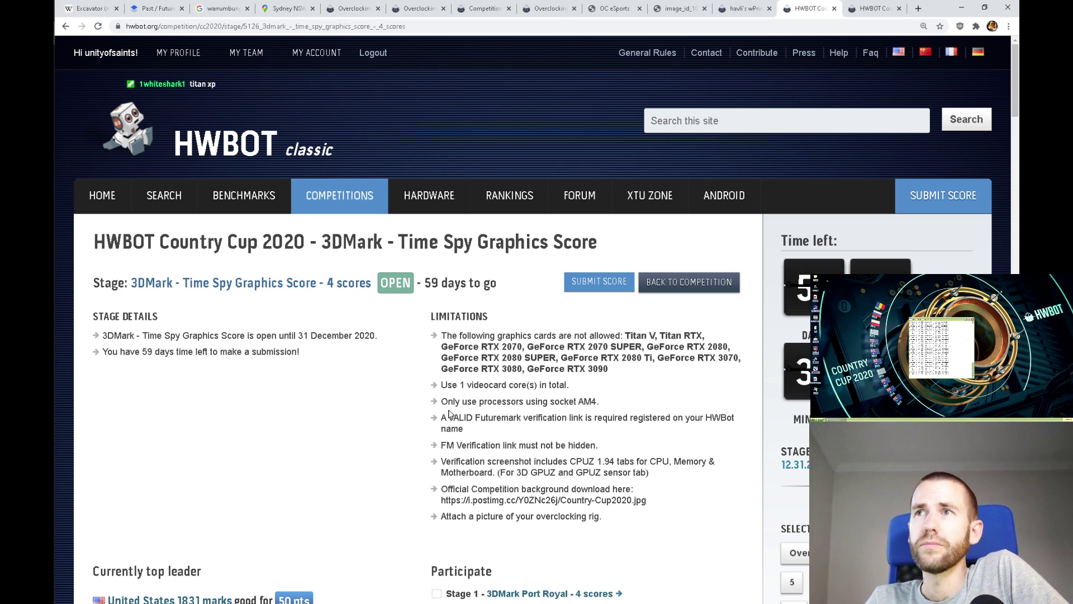
- Open the 3DMark - Time Spy benchmark from HWBOT's videocard benchmark list, using the other HWBOT page
left_click(872, 8)
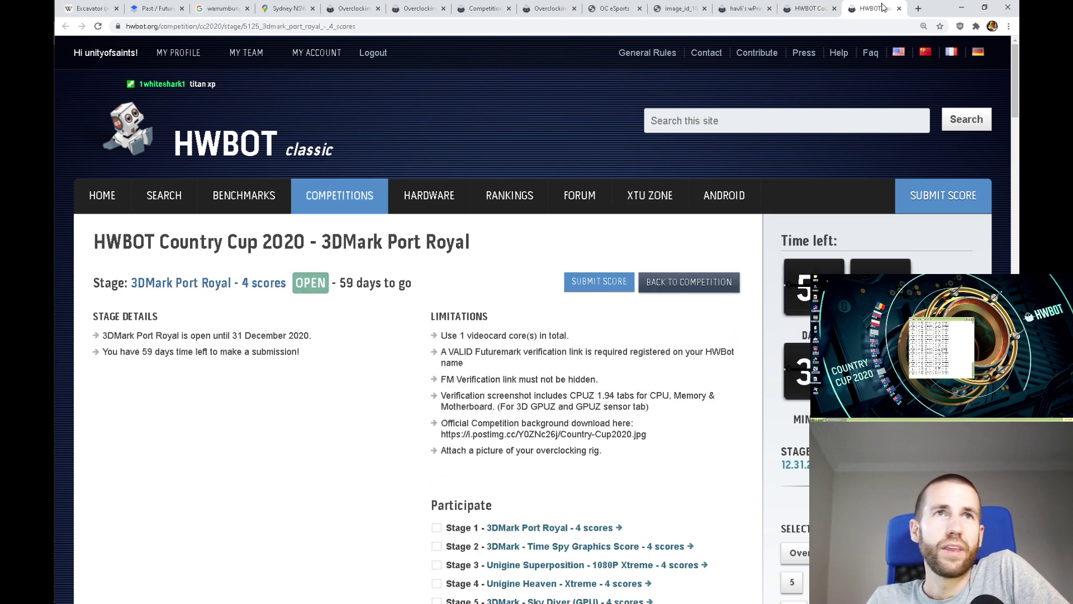
mouse_move(168, 205)
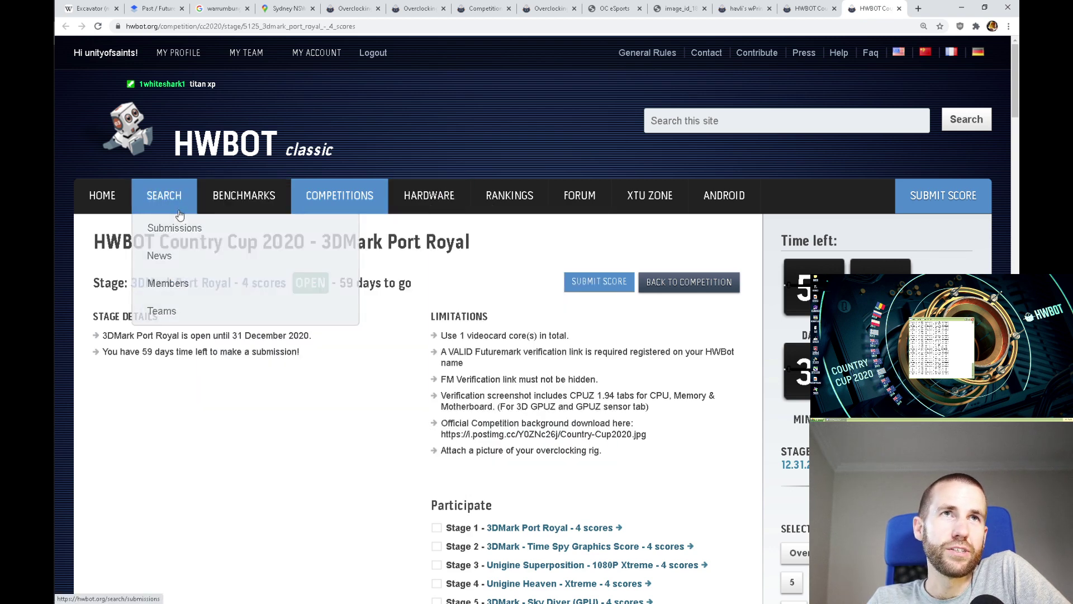
mouse_move(244, 203)
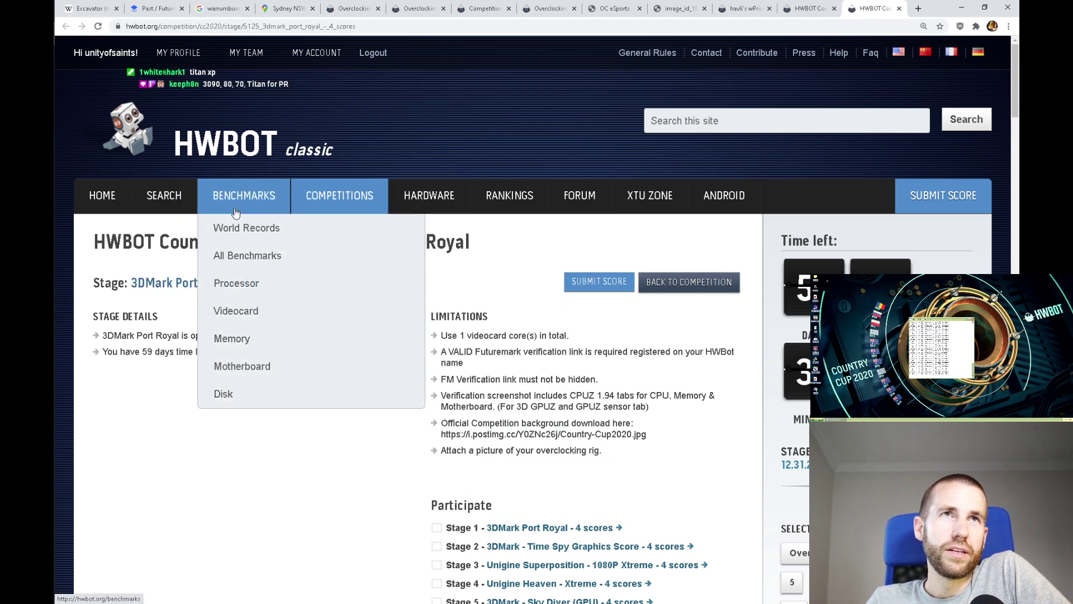
left_click(252, 310)
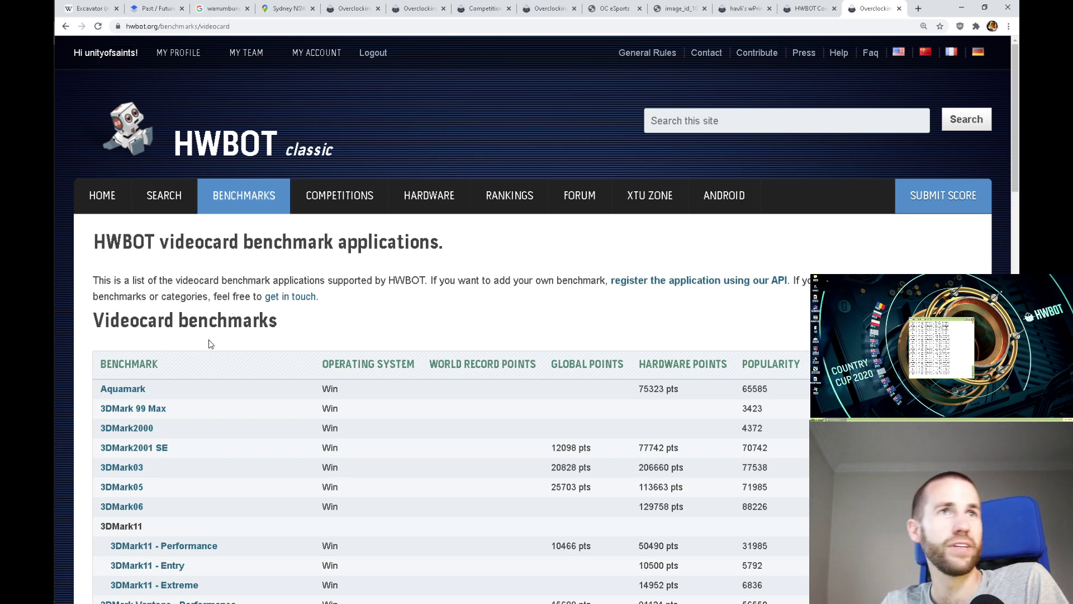
scroll(373, 277, "down", 3)
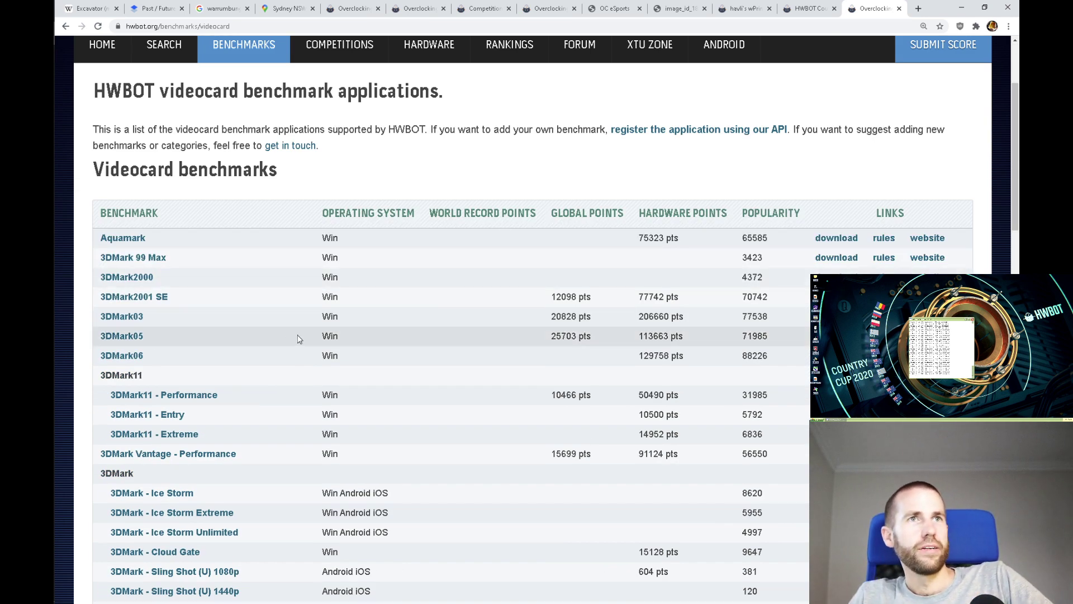
scroll(300, 336, "down", 6)
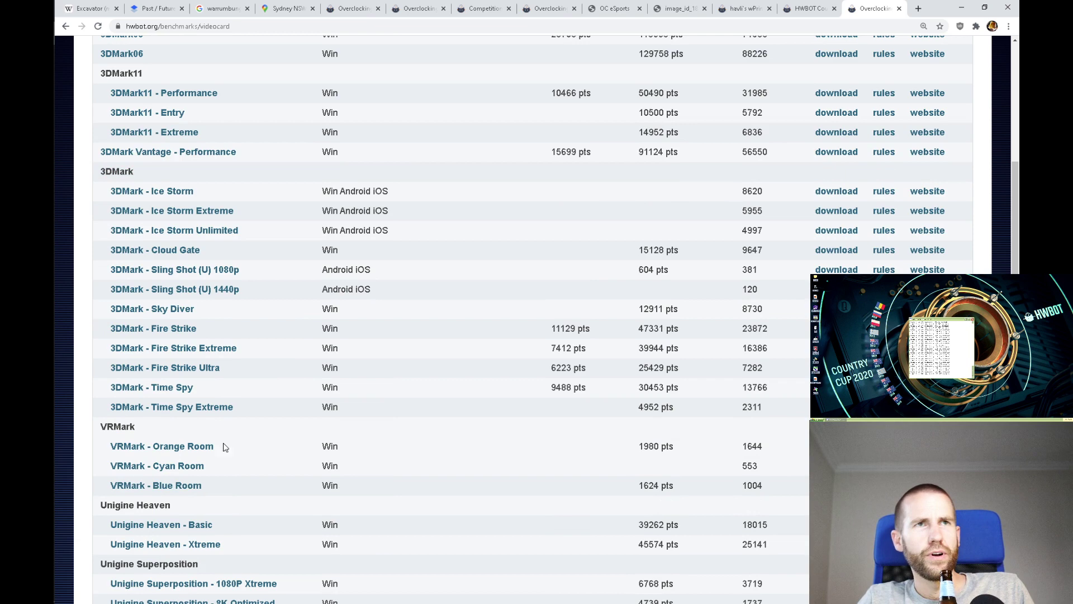
left_click(185, 389)
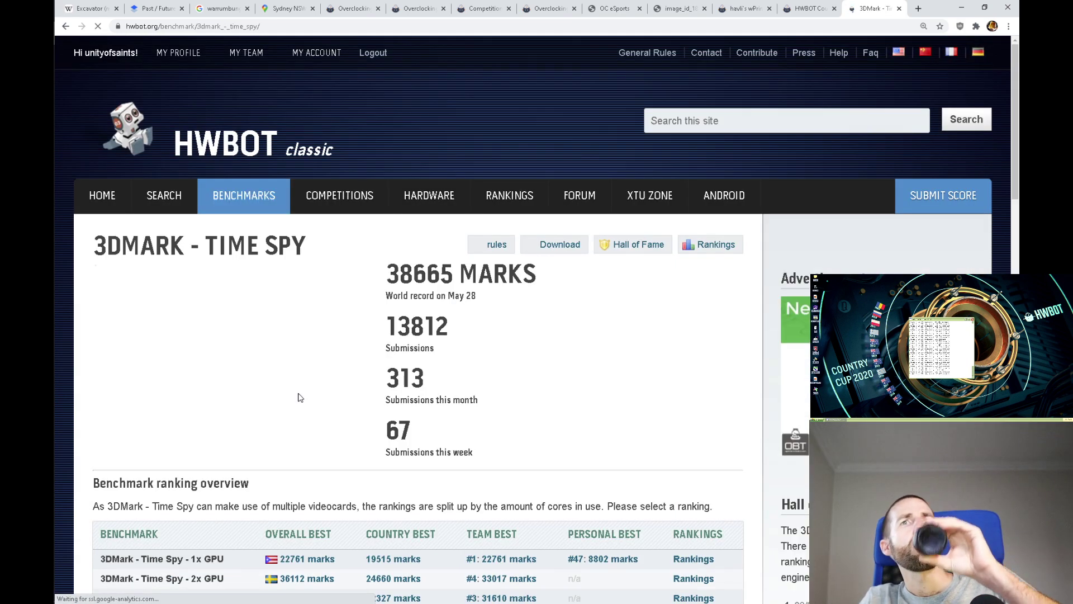
- Open the Time Spy 1x GPU rankings and show 50 records per page
scroll(646, 378, "down", 4)
left_click(694, 359)
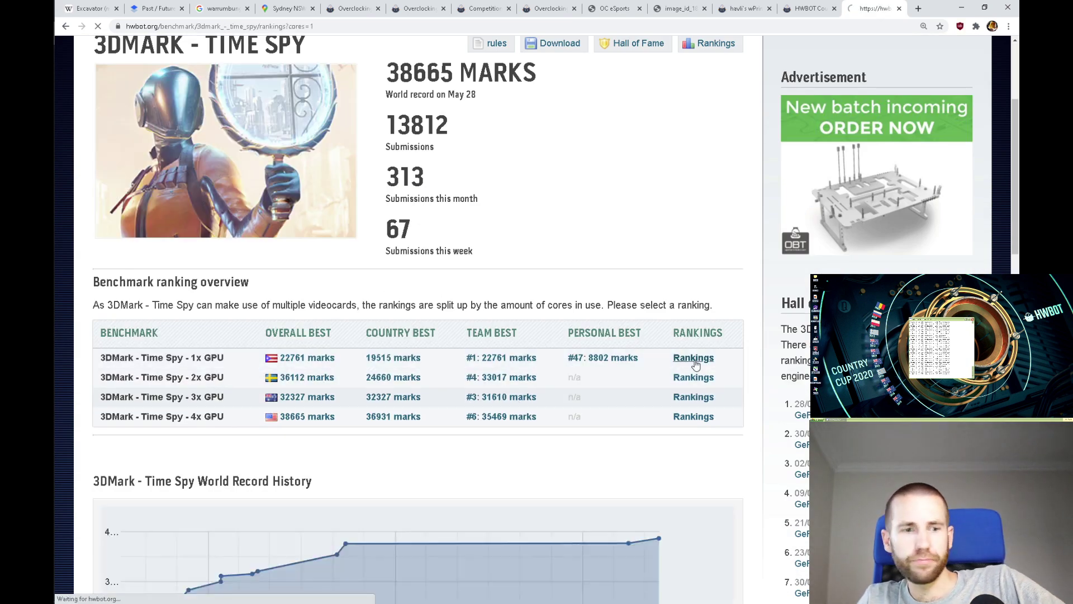
scroll(685, 351, "down", 4)
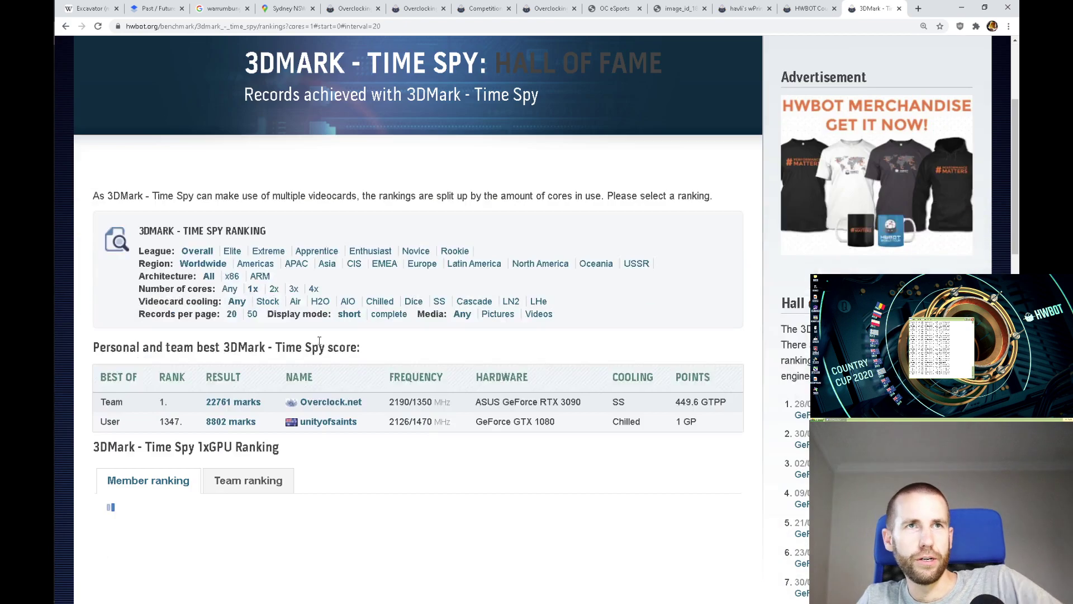
left_click(252, 311)
- Examine the graphics cards listed in ranks 1 to 100 of the Time Spy 1x GPU member ranking
scroll(822, 231, "down", 5)
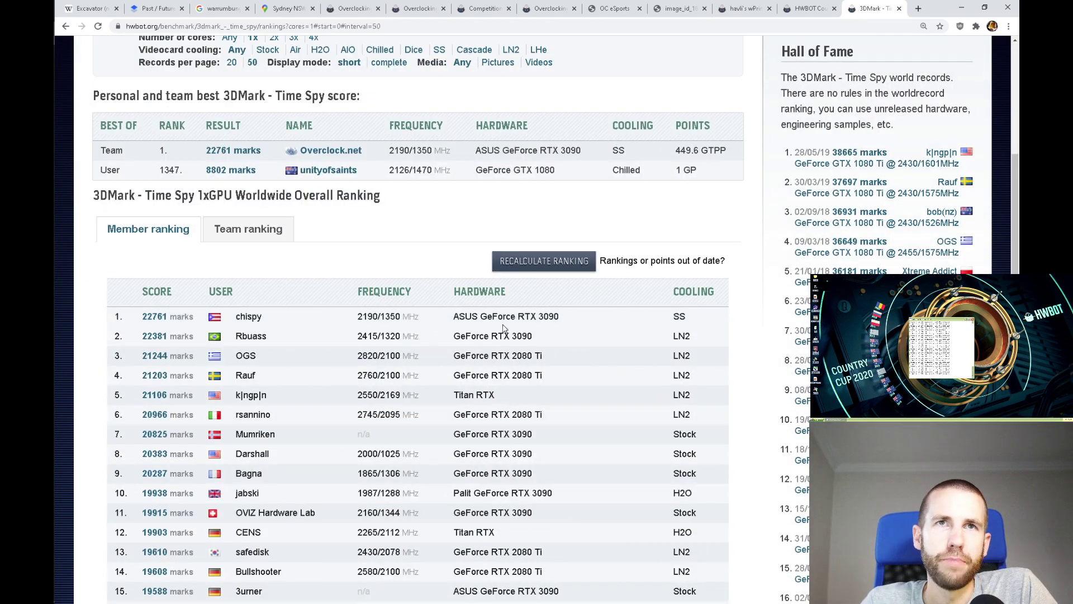
scroll(498, 403, "down", 3)
scroll(498, 403, "down", 10)
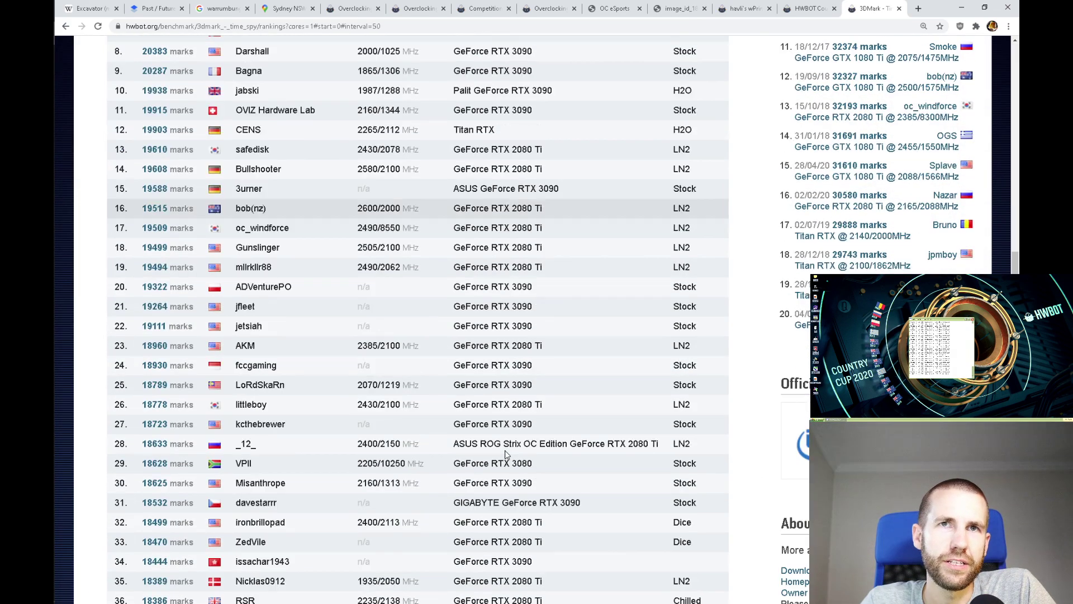
scroll(504, 447, "down", 2)
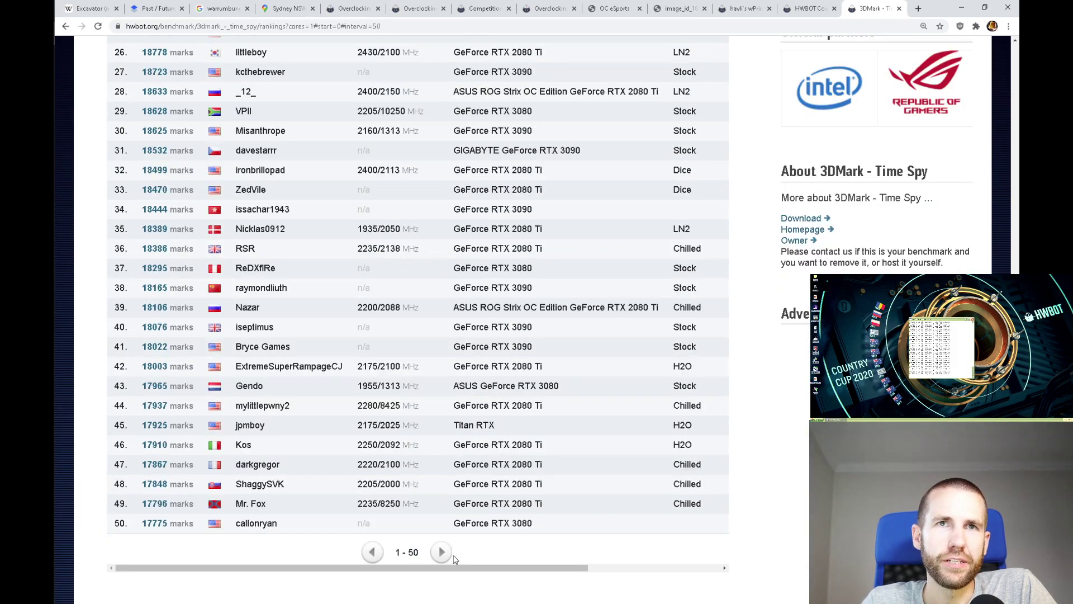
left_click(445, 554)
scroll(527, 400, "down", 10)
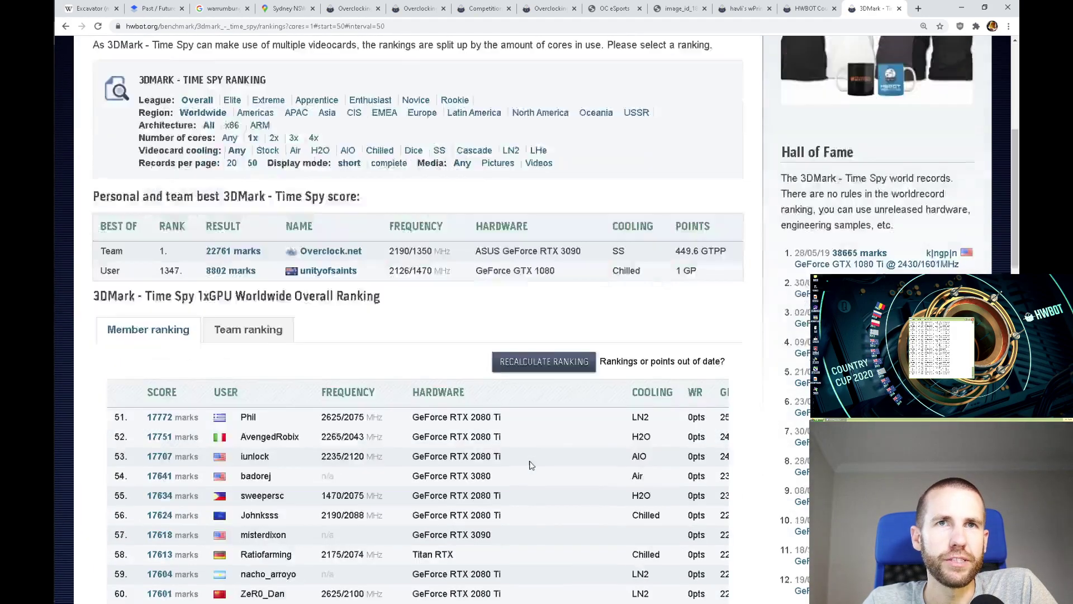
scroll(494, 390, "down", 9)
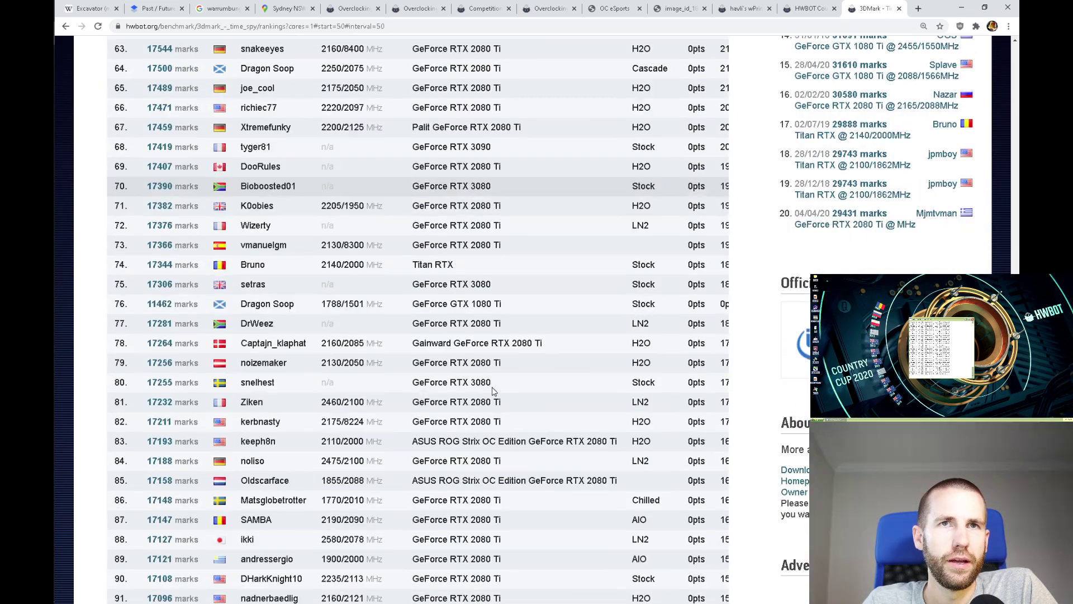
scroll(494, 389, "down", 2)
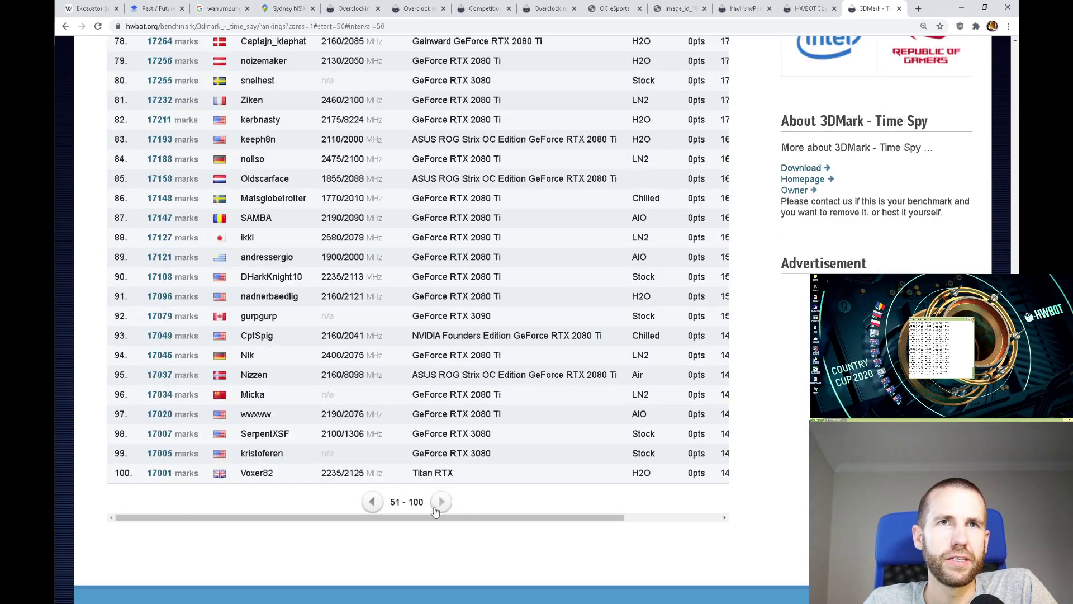
- Continue through ranks 101 to 200 of the Time Spy ranking, checking the hardware listed for each score
left_click(441, 501)
scroll(516, 377, "down", 5)
scroll(516, 378, "down", 5)
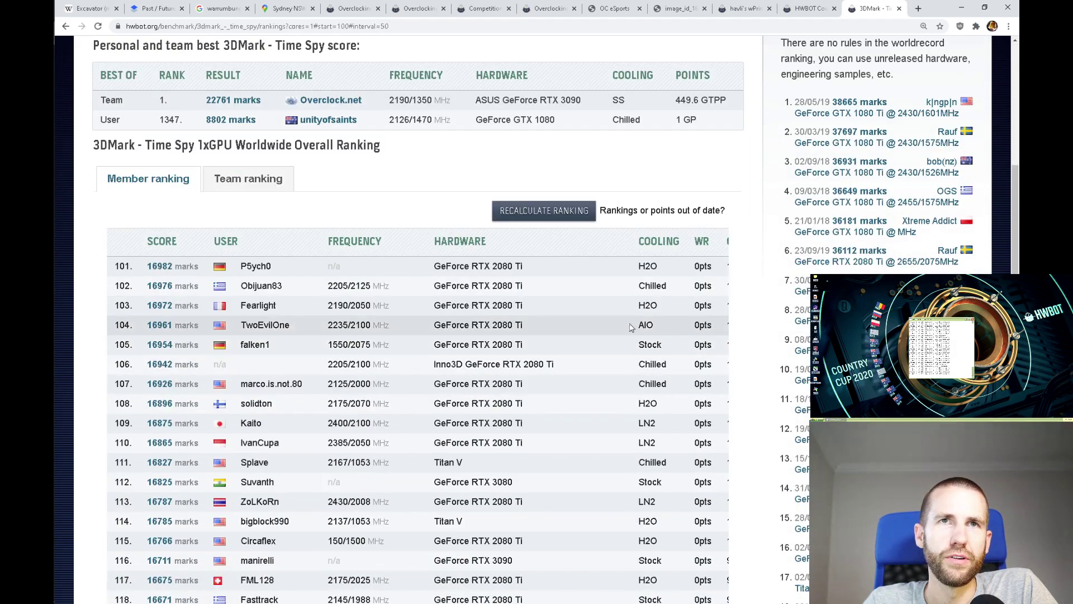
scroll(581, 224, "down", 10)
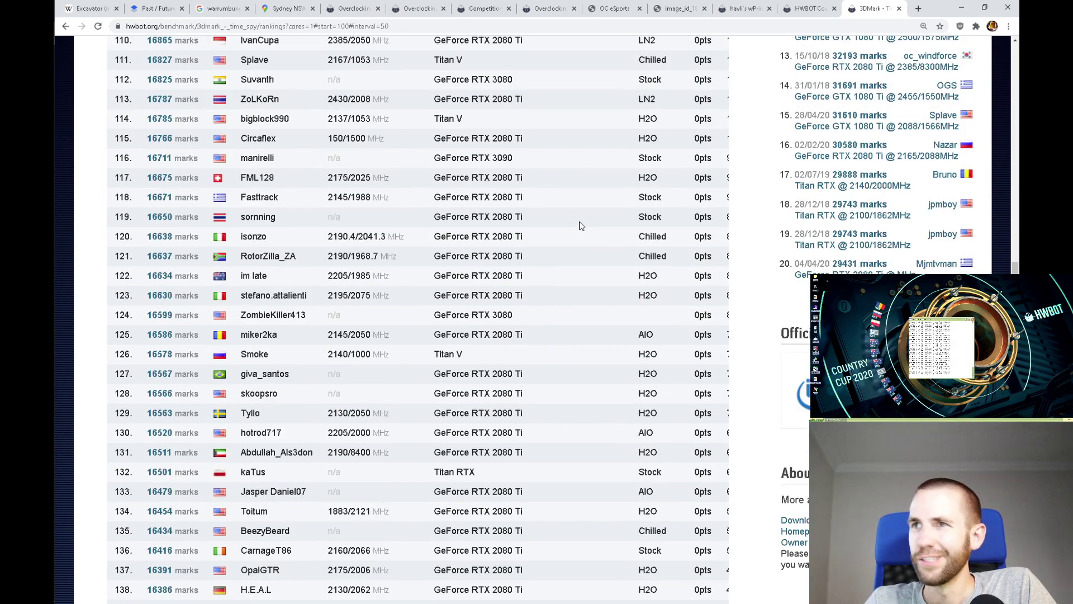
scroll(580, 226, "down", 2)
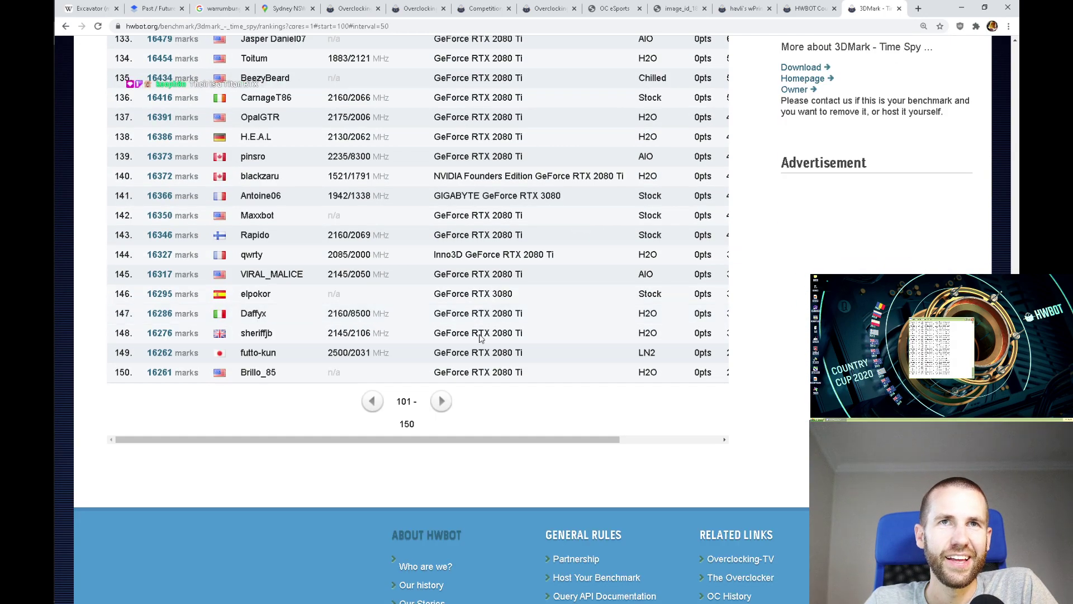
left_click(438, 400)
scroll(618, 321, "down", 4)
scroll(625, 317, "down", 10)
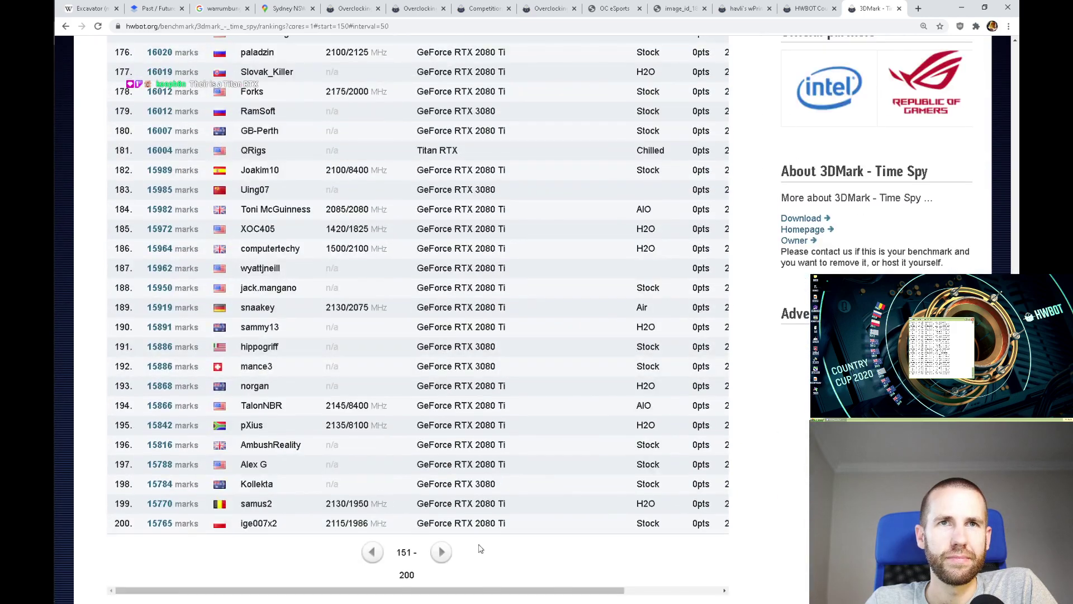
- Check the graphics cards in ranks 201 to 300 of the Time Spy 1x GPU ranking
left_click(442, 551)
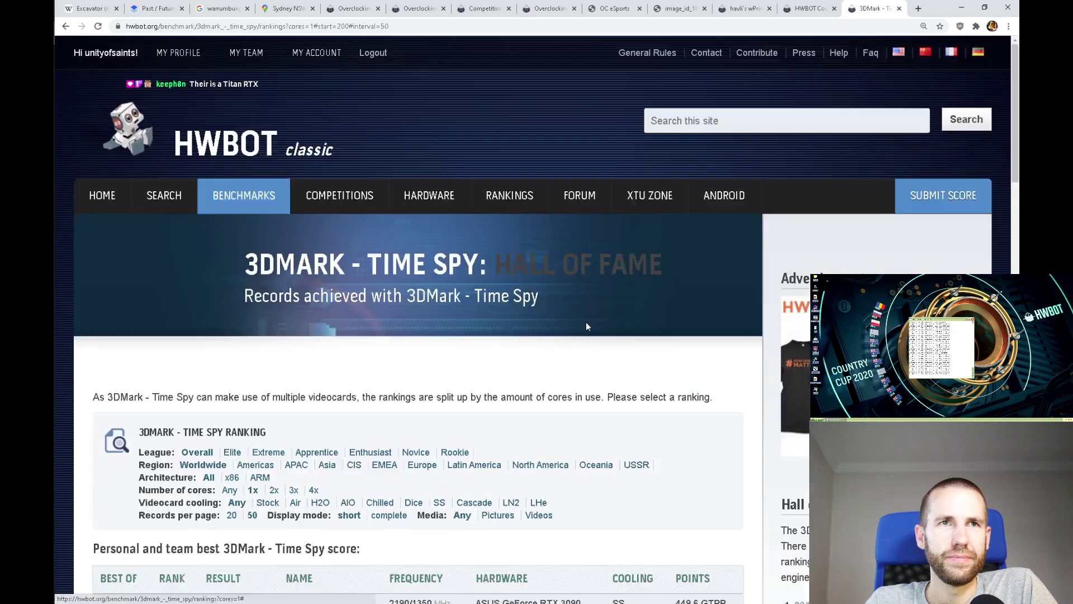
scroll(584, 313, "down", 8)
scroll(580, 297, "down", 10)
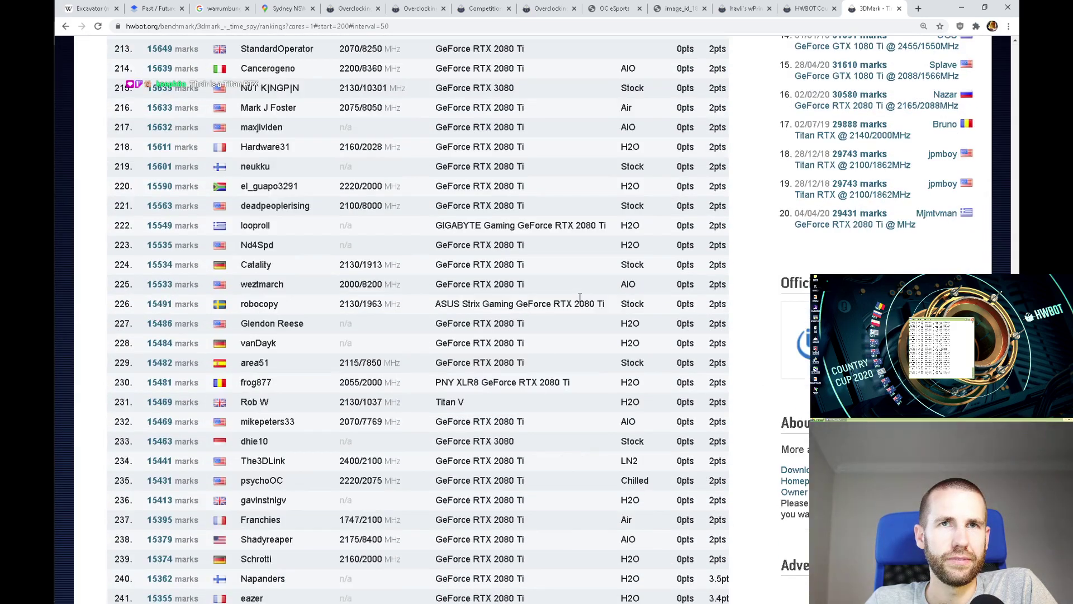
left_click(441, 400)
scroll(580, 289, "down", 6)
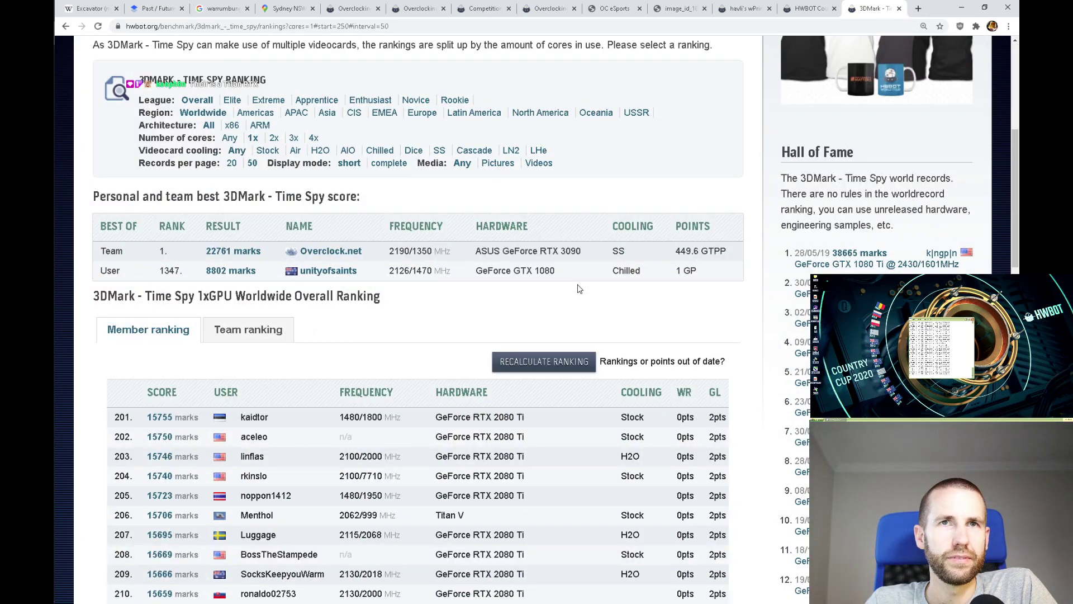
scroll(580, 288, "down", 4)
scroll(580, 288, "down", 1)
scroll(579, 288, "down", 9)
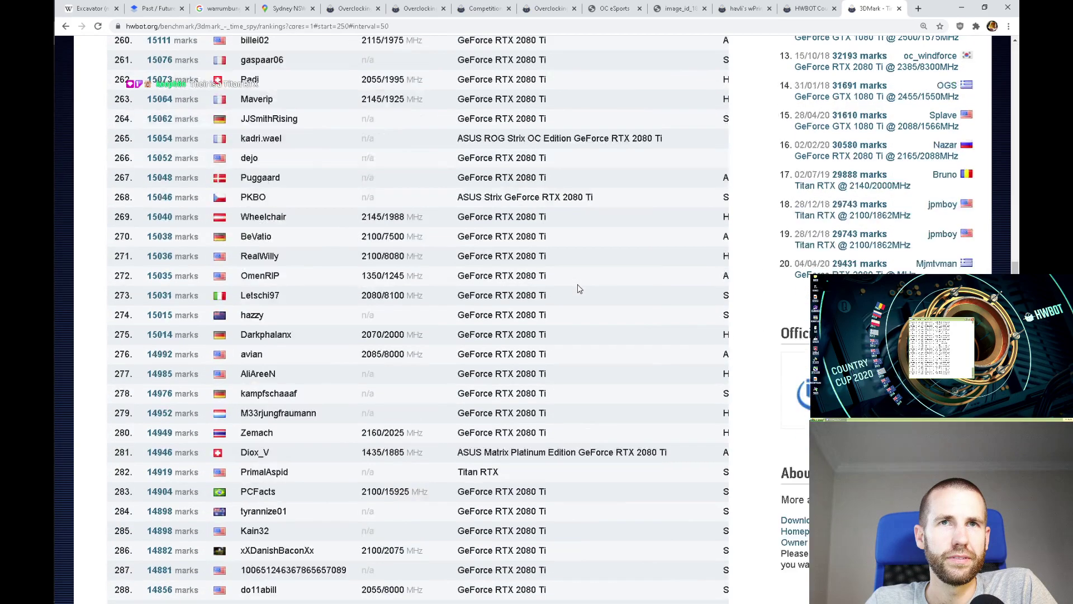
scroll(580, 289, "down", 3)
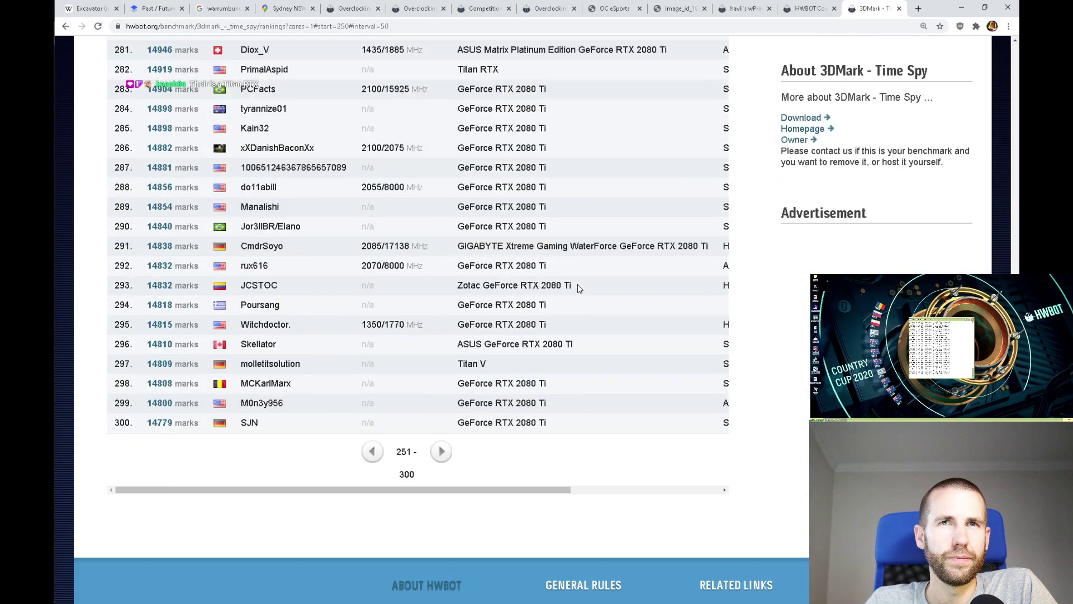
- Look through ranks 301 to 400 for cards older than the RTX series, stopping at the ASUS Titan Xp entry
left_click(441, 451)
scroll(625, 314, "down", 10)
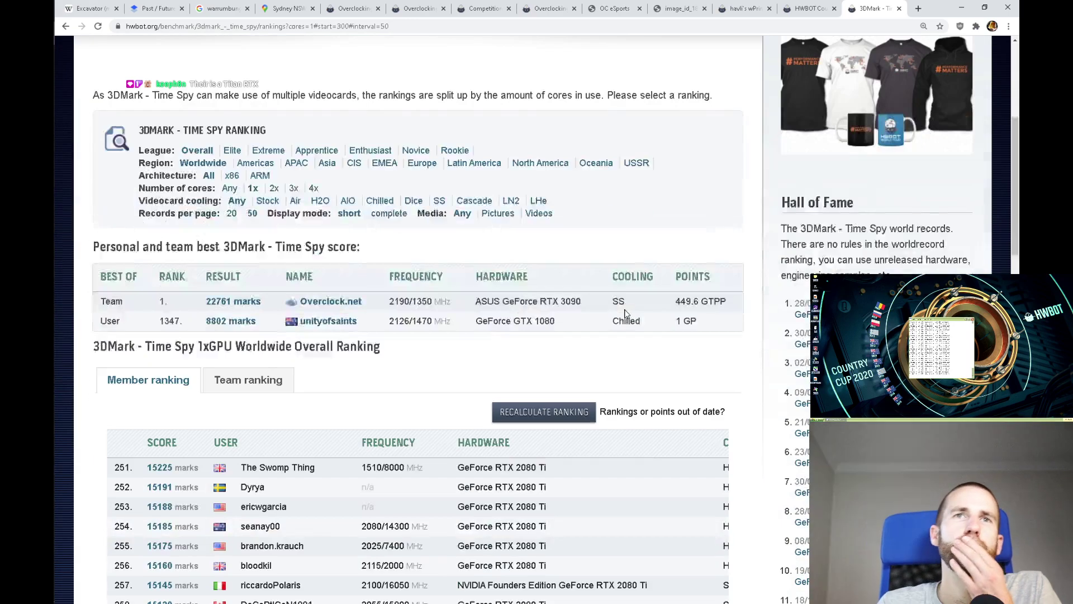
scroll(625, 314, "down", 1)
scroll(625, 314, "down", 11)
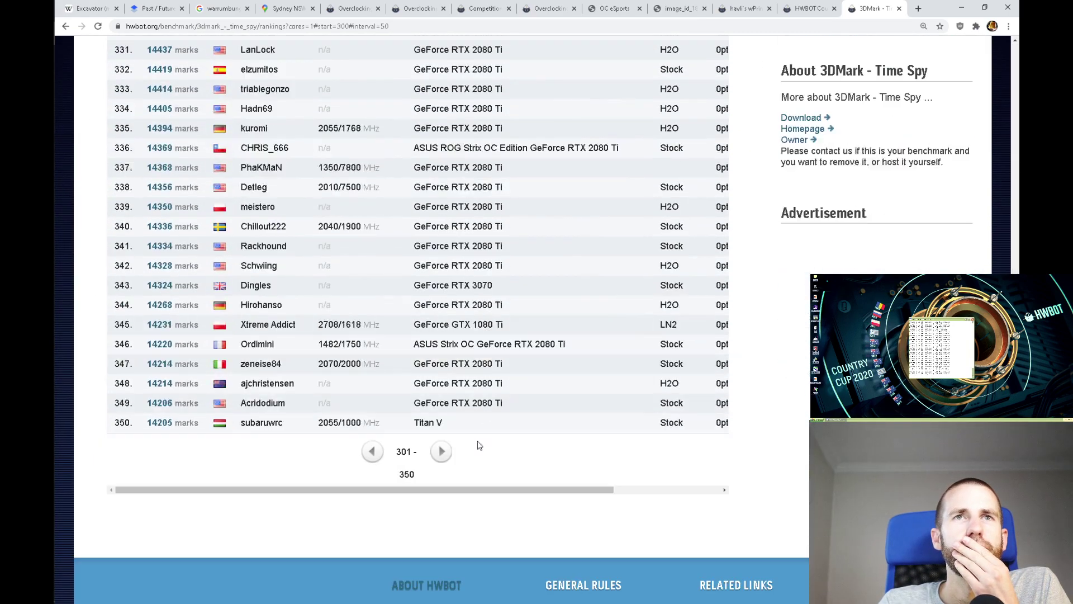
left_click(444, 451)
scroll(598, 297, "down", 10)
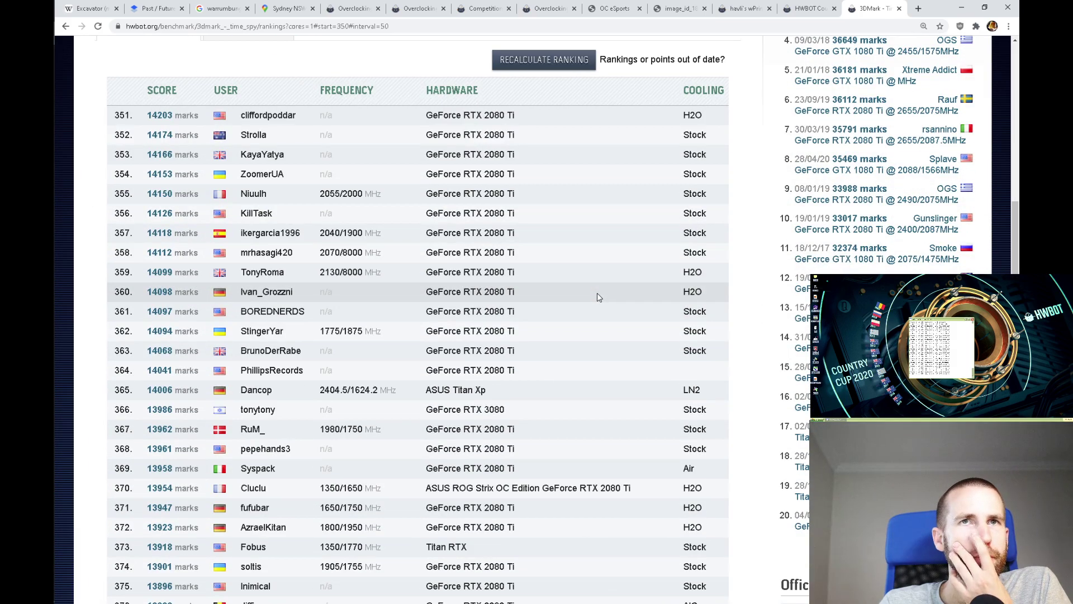
scroll(597, 297, "down", 4)
scroll(529, 221, "up", 2)
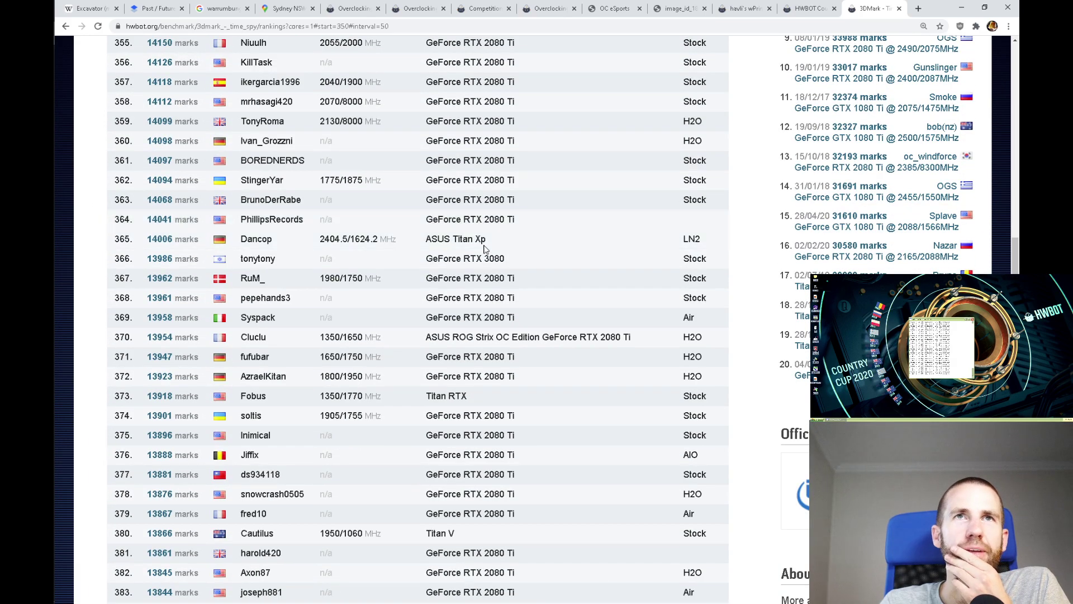
- Open the ASUS Titan Xp entry's submission in a separate tab and examine its ranking position and hardware details
left_click_drag(484, 245, 425, 244)
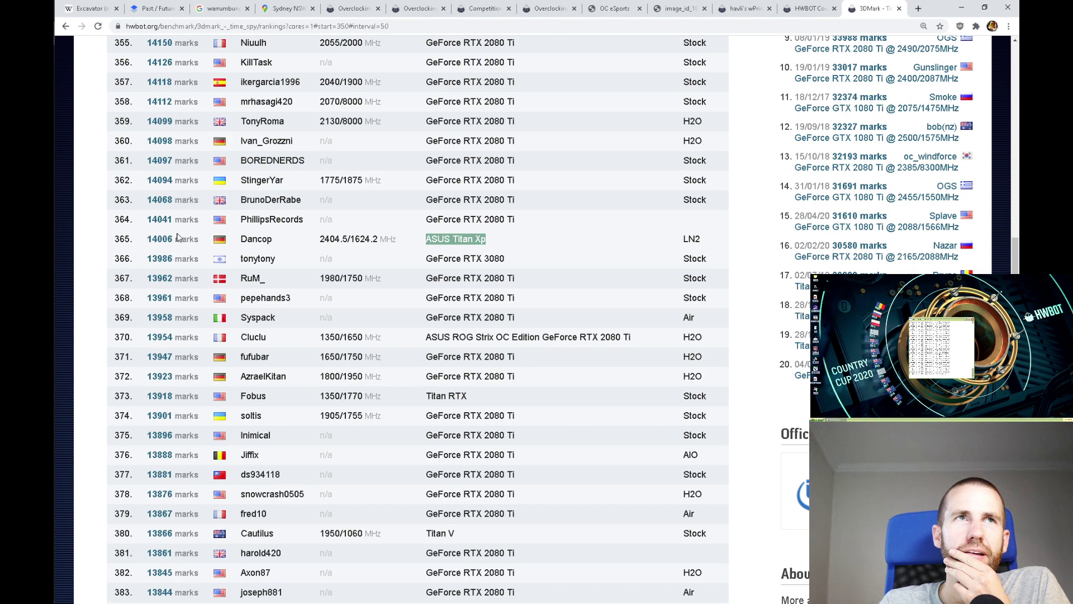
middle_click(177, 238)
left_click(874, 4)
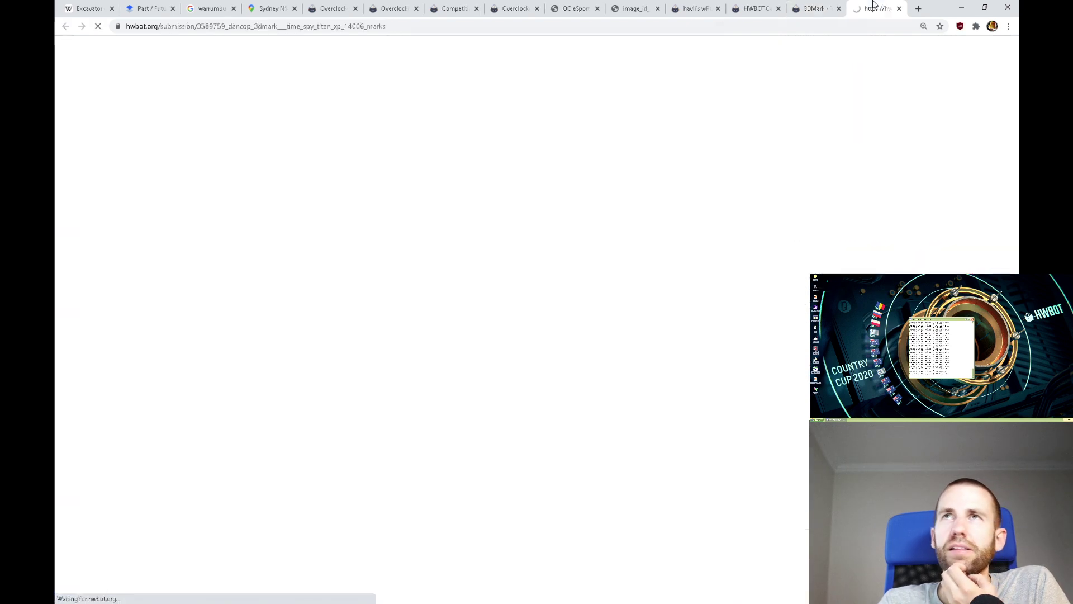
scroll(642, 212, "down", 5)
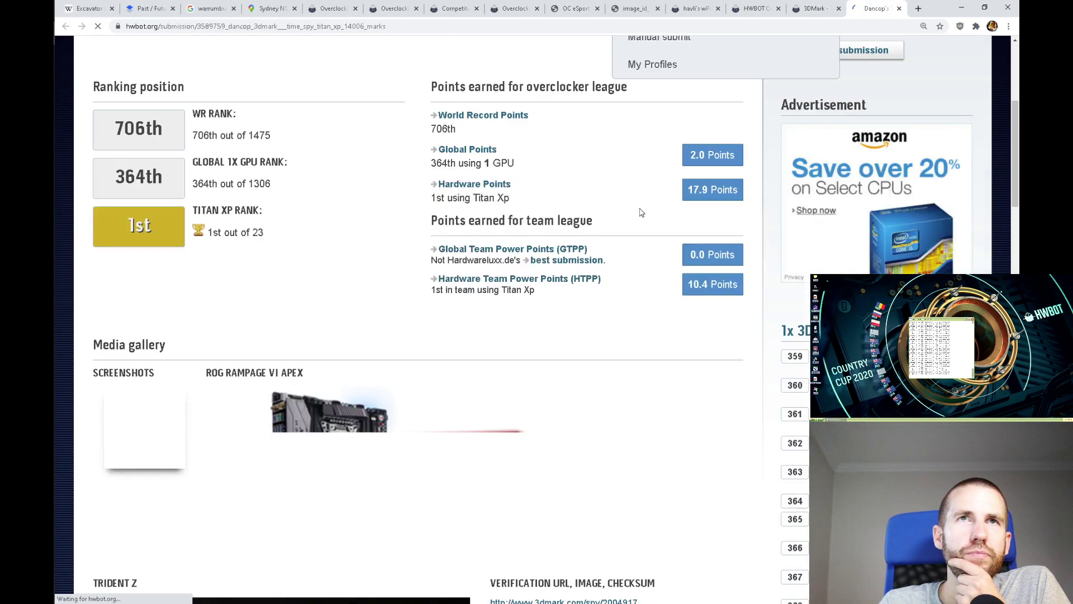
scroll(641, 213, "down", 5)
scroll(641, 216, "down", 5)
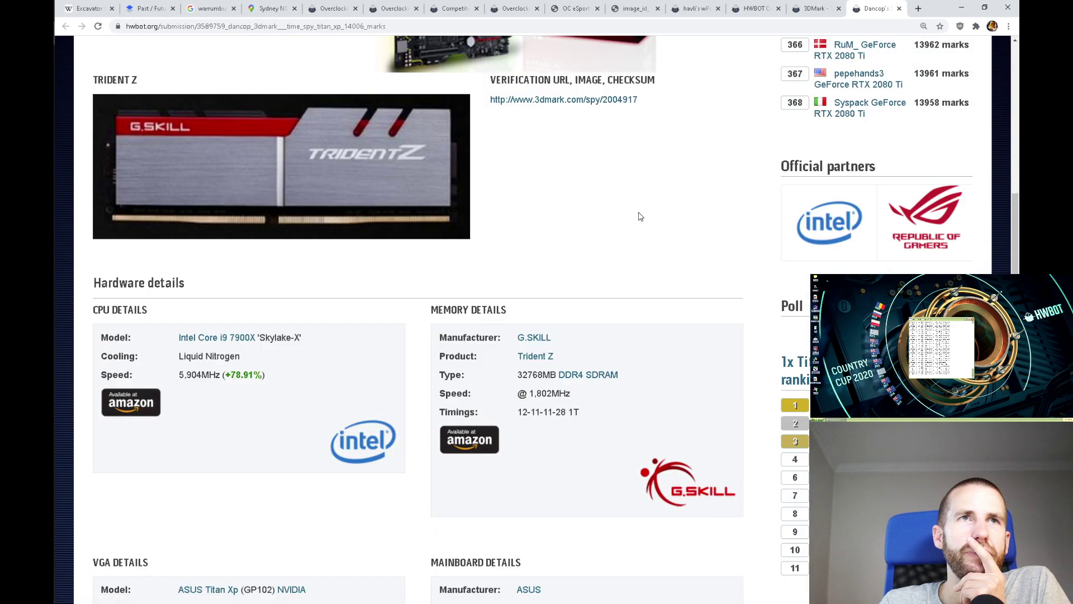
scroll(640, 216, "down", 5)
- Return to the rankings, open the rank 389 GeForce GTX 1080 Ti submission in a separate tab and review its hardware details
left_click(817, 7)
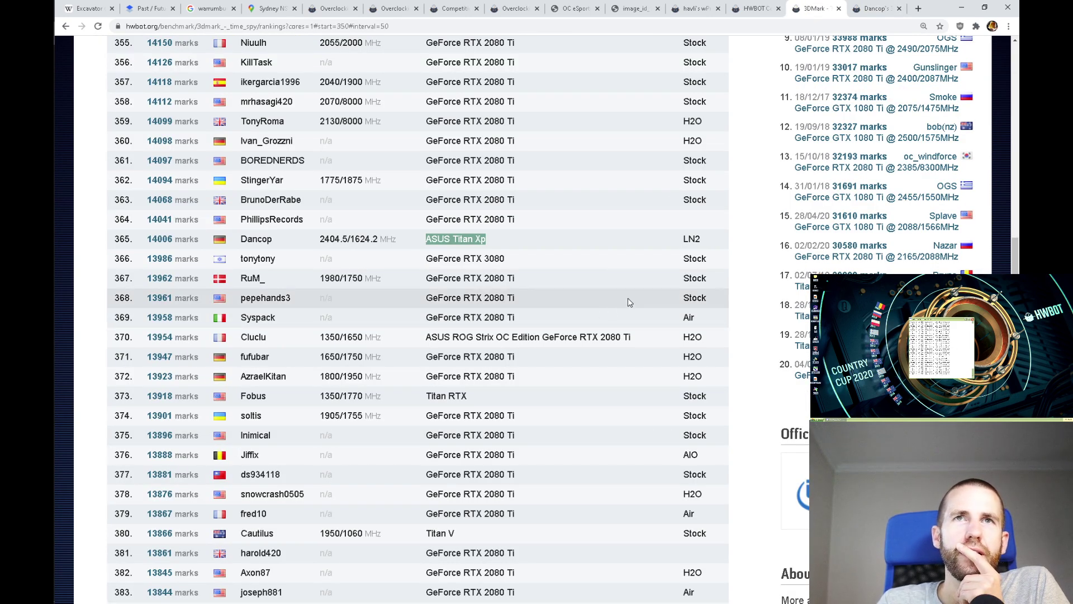
scroll(630, 302, "down", 9)
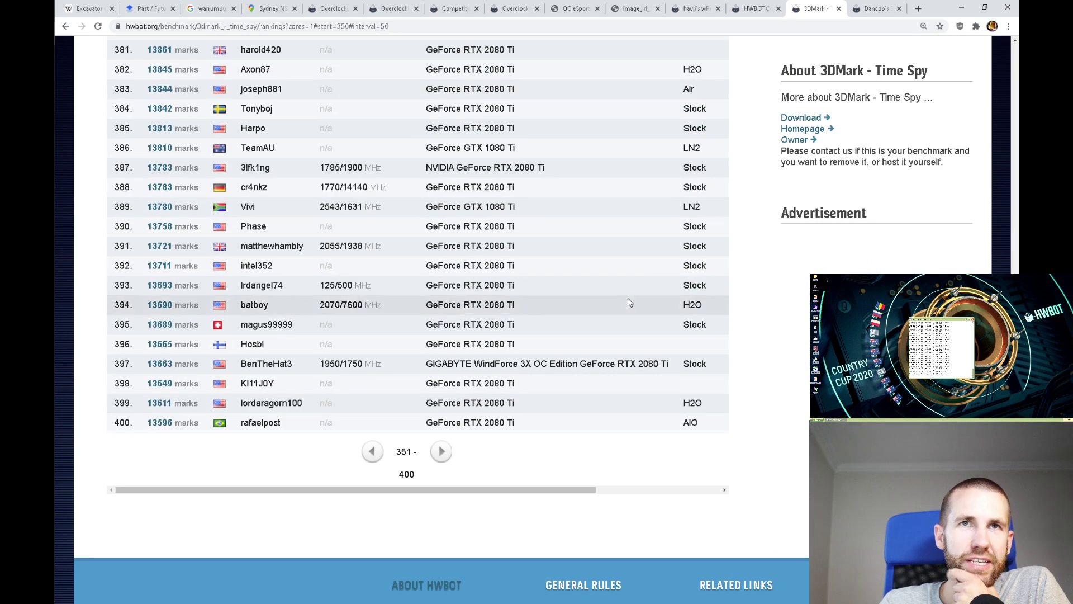
middle_click(160, 206)
left_click(878, 9)
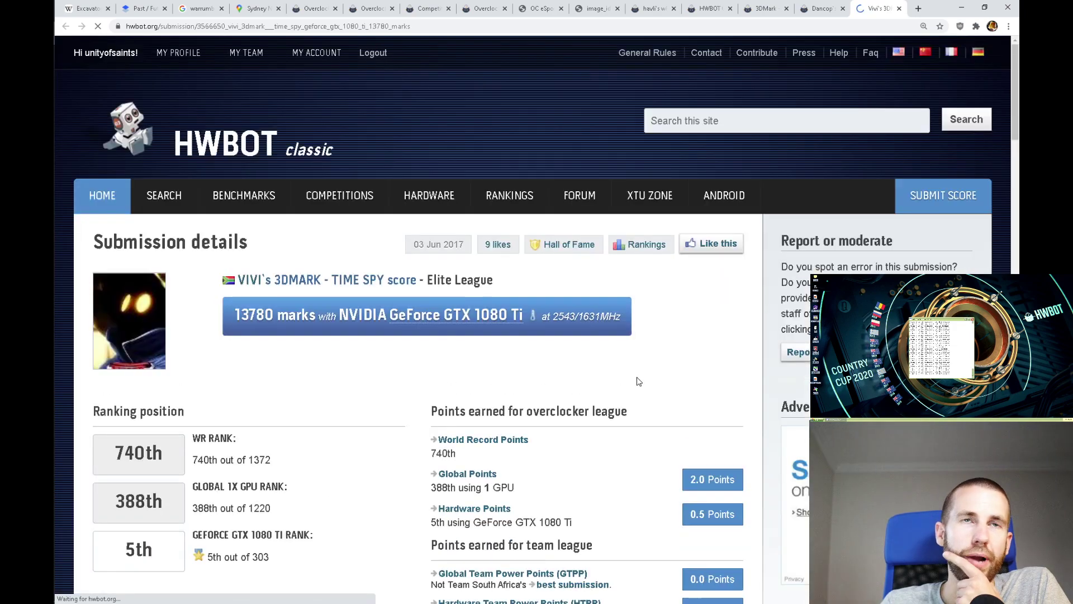
scroll(638, 380, "down", 5)
scroll(750, 476, "down", 8)
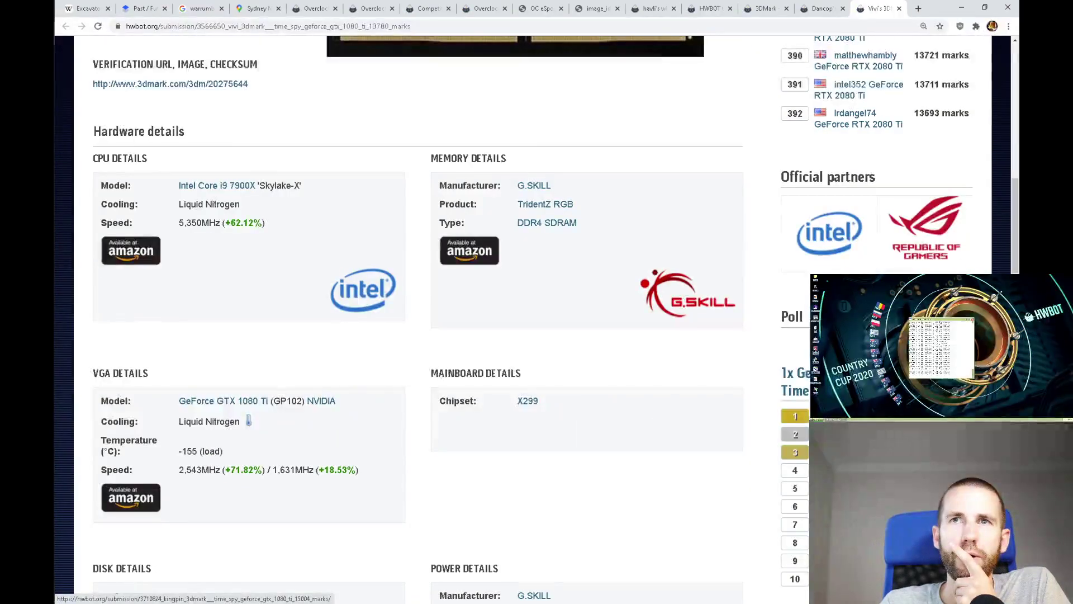
- Open the first-ranked GeForce GTX 1080 Ti submission, and enlarge the result screenshots of this and the Titan Xp submission
key("alt+Left")
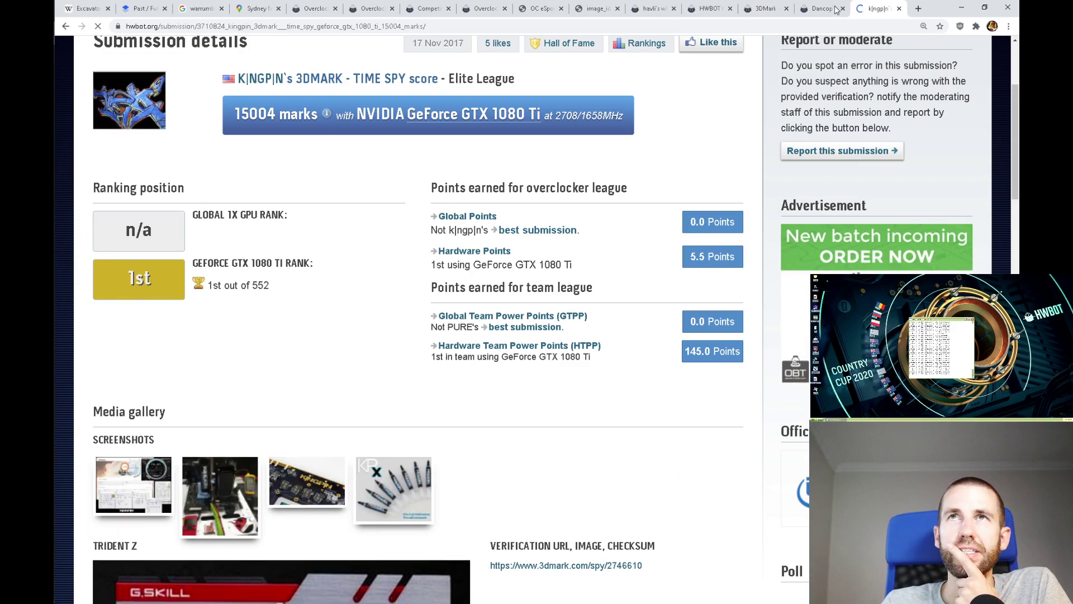
key("ctrl+shift+Tab")
scroll(661, 356, "up", 8)
scroll(661, 356, "down", 5)
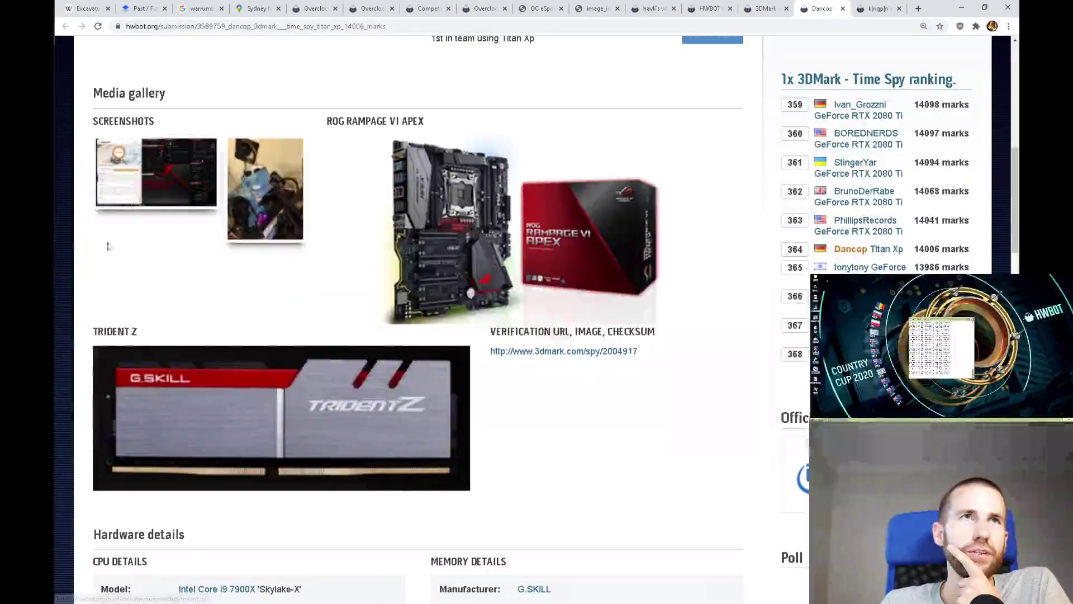
left_click(882, 9)
scroll(201, 450, "down", 4)
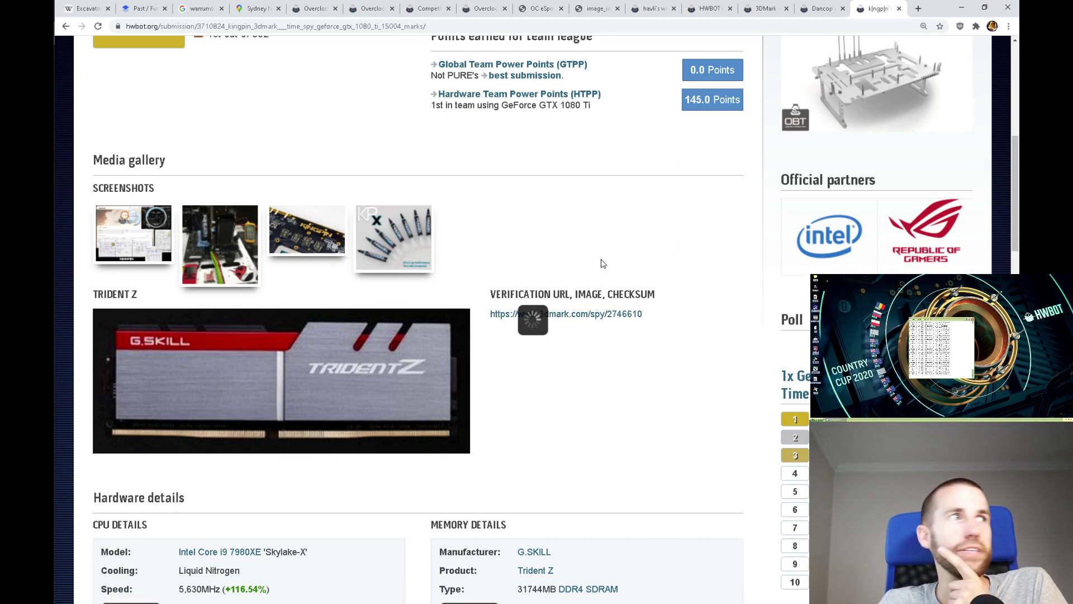
- Compare the Time Spy graphics scores in the enlarged Titan Xp and GTX 1080 Ti result screenshots
left_click(821, 9)
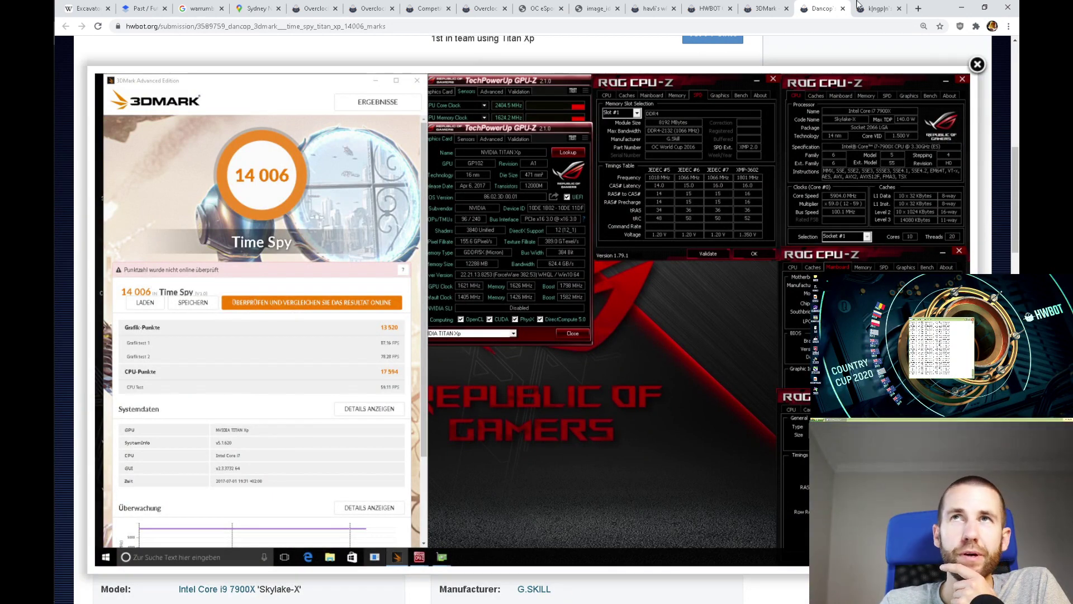
left_click(875, 7)
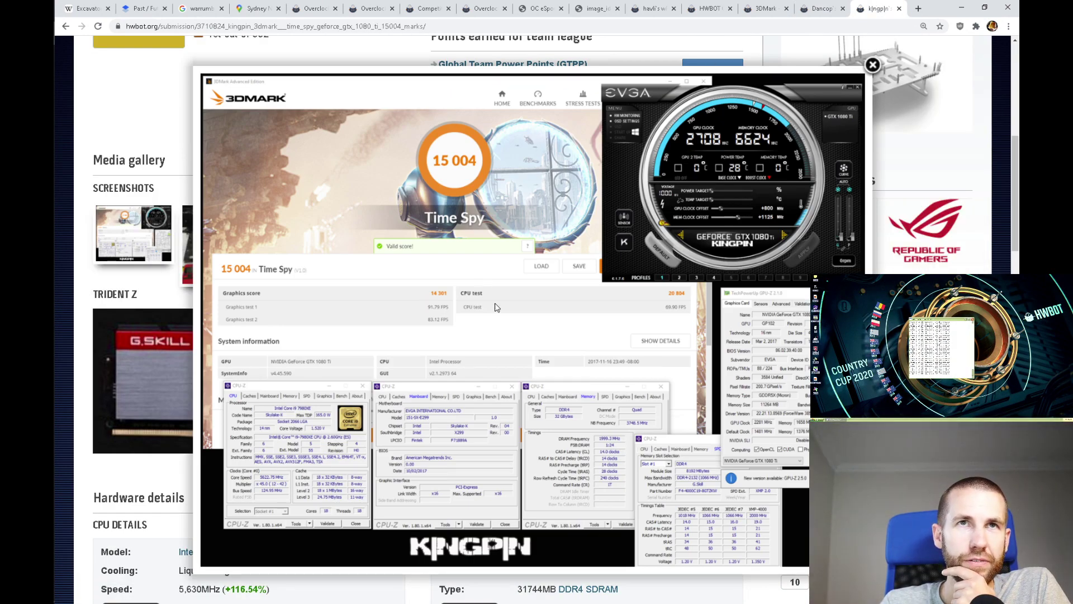
left_click(811, 8)
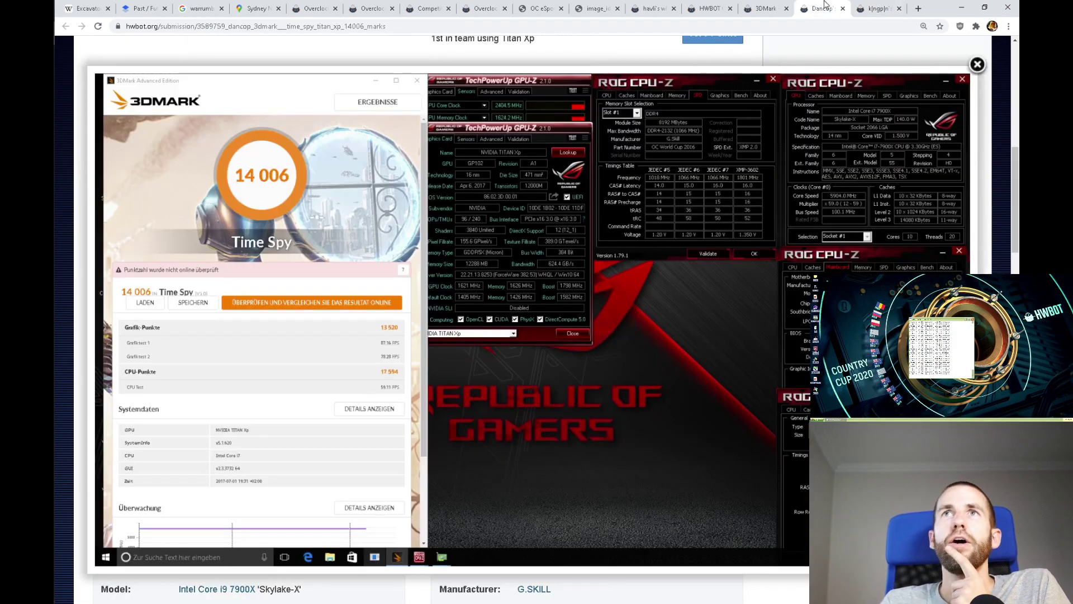
- Return to the Time Spy rankings, look through ranks 401 to 450 and advance to the following page
left_click(775, 7)
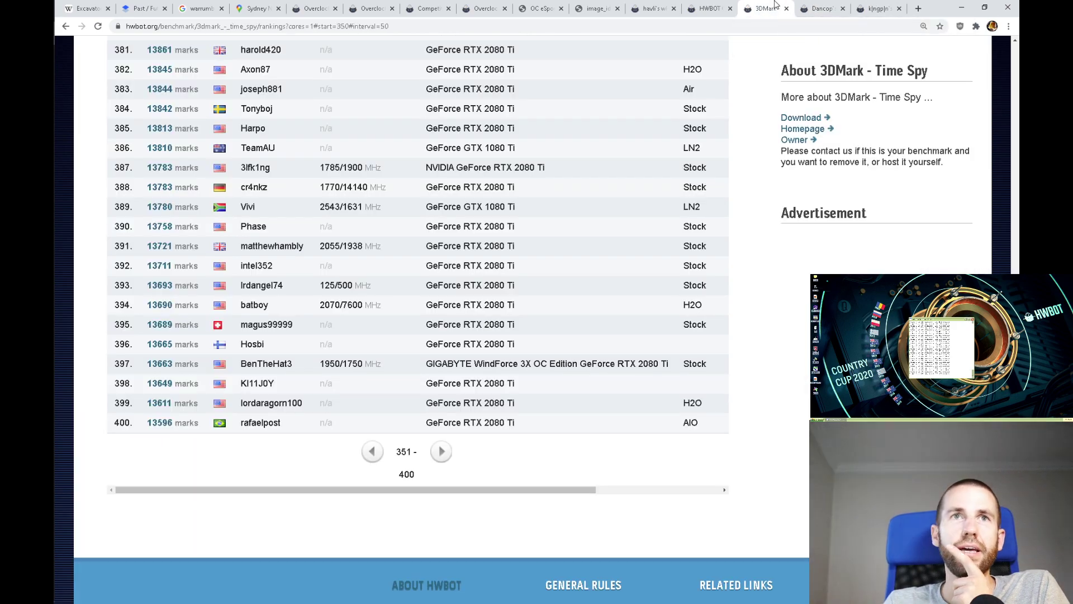
scroll(685, 347, "down", 5)
scroll(681, 340, "down", 4)
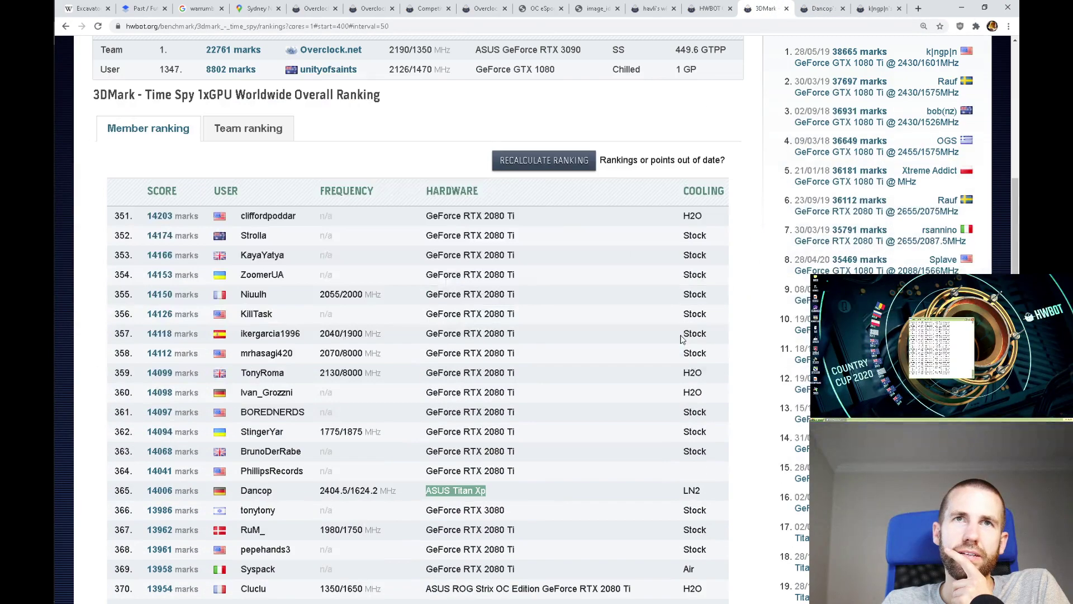
scroll(681, 336, "down", 8)
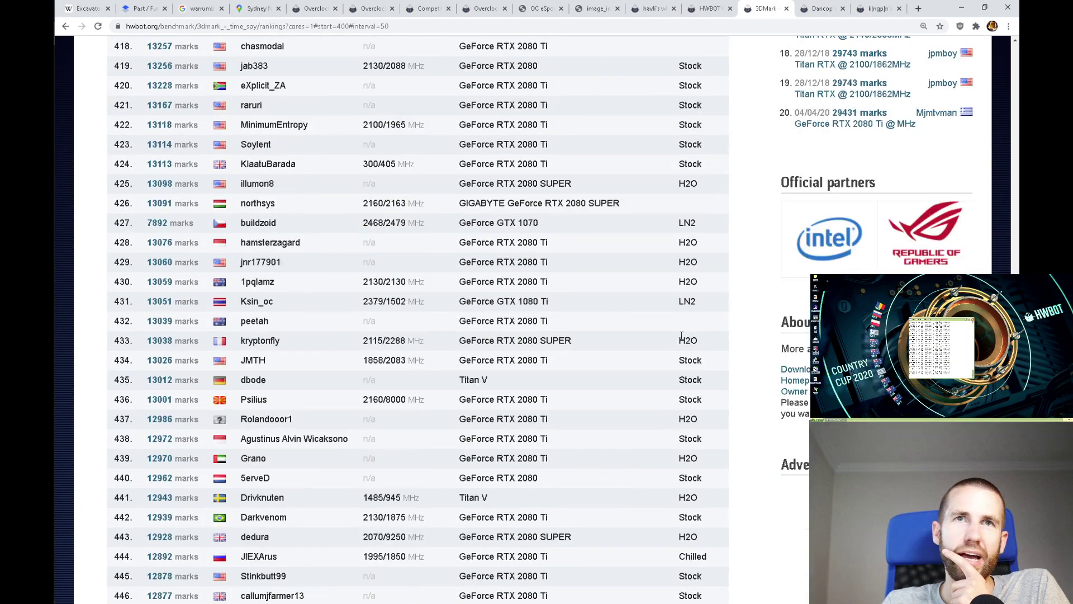
scroll(681, 336, "down", 3)
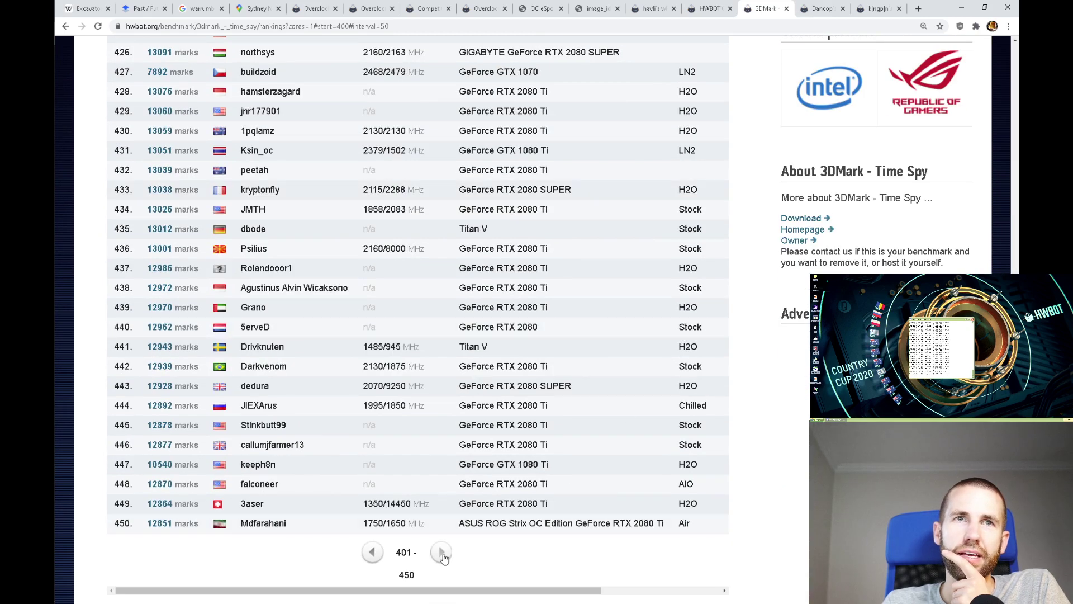
left_click(441, 554)
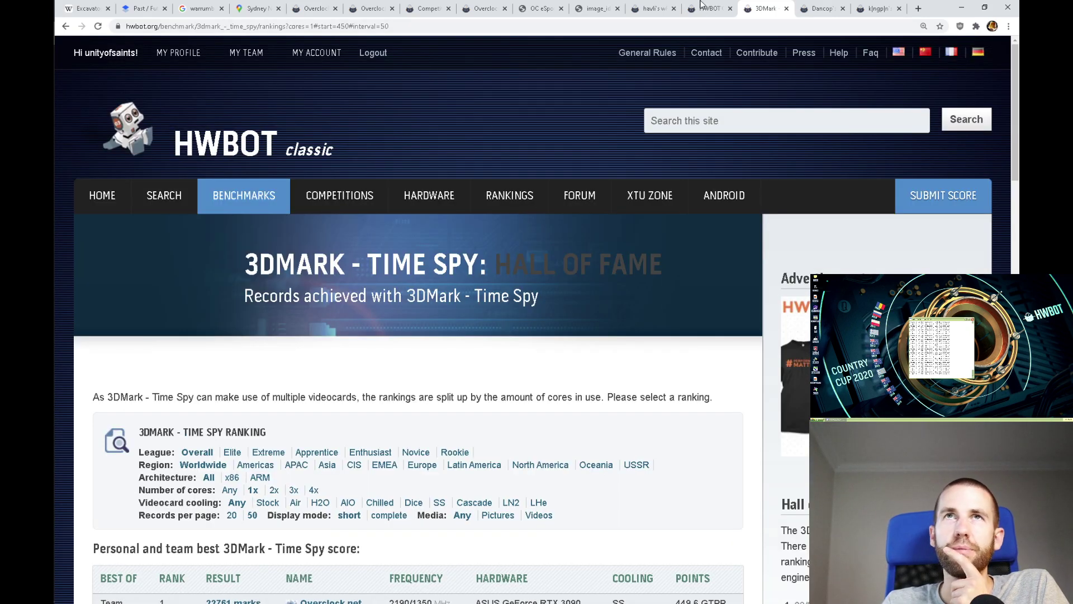
- Go back to the Country Cup stage page, open the Unigine Superposition - 1080P Xtreme stage and read its limitations
left_click(711, 11)
scroll(747, 409, "down", 3)
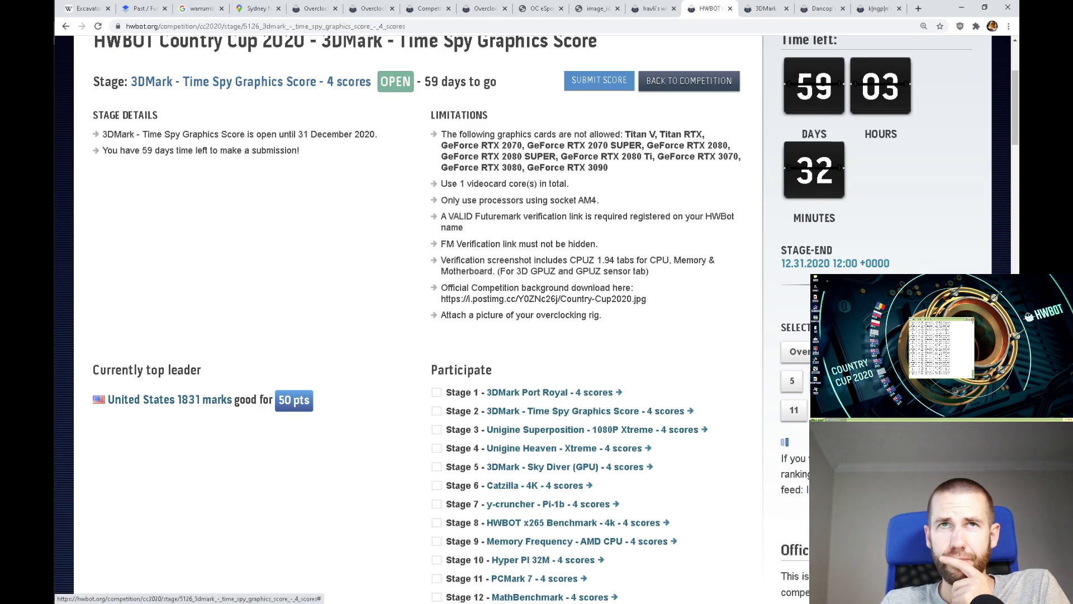
left_click(796, 532)
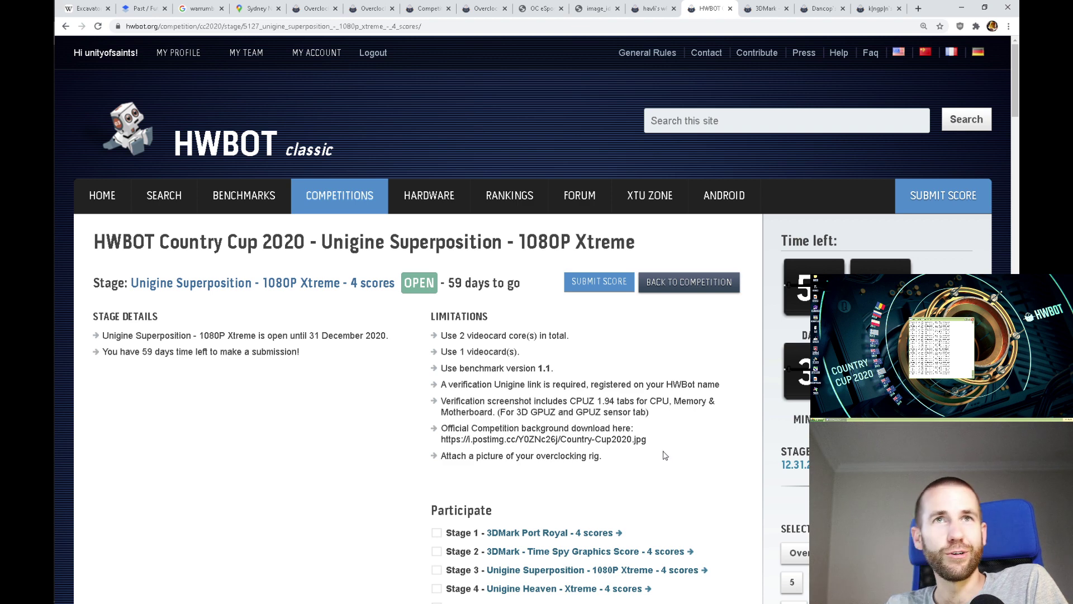
scroll(650, 355, "down", 1)
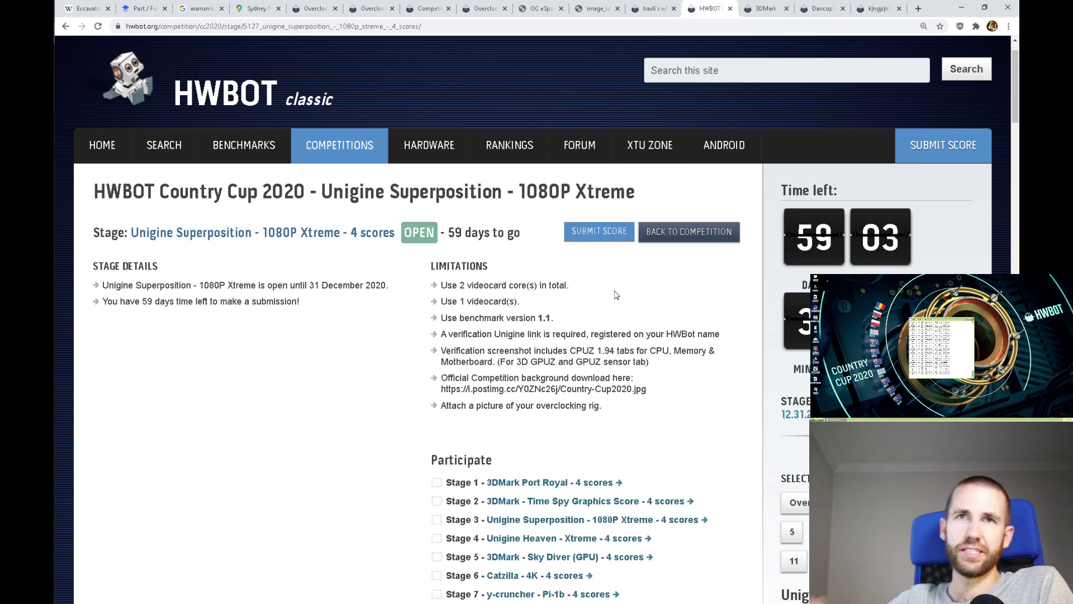
scroll(532, 313, "down", 3)
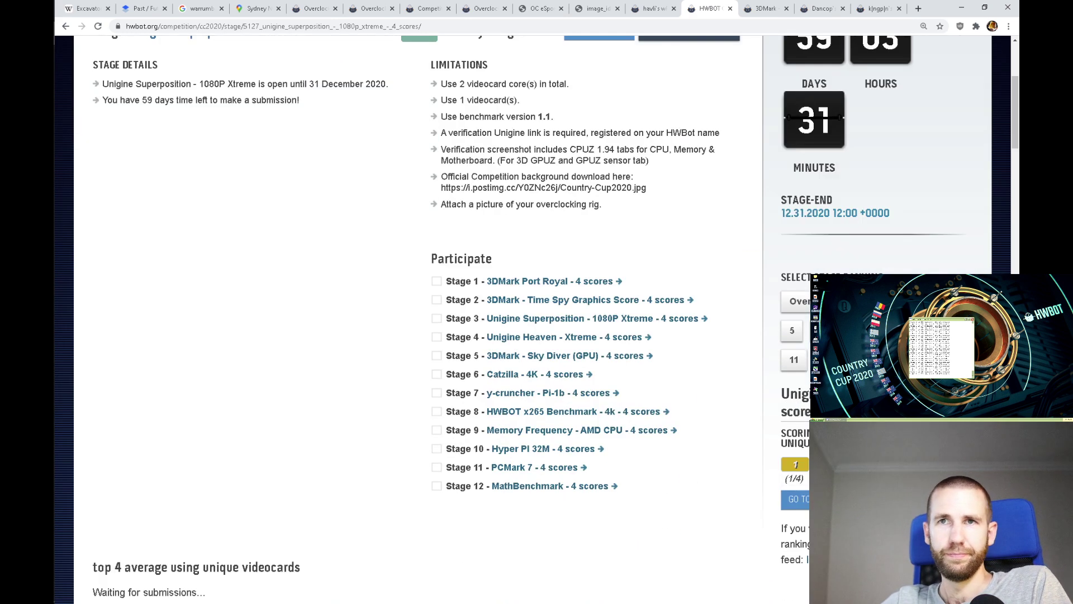
- Open the Unigine Heaven - Xtreme stage of the Country Cup and read its limitations
key("F5")
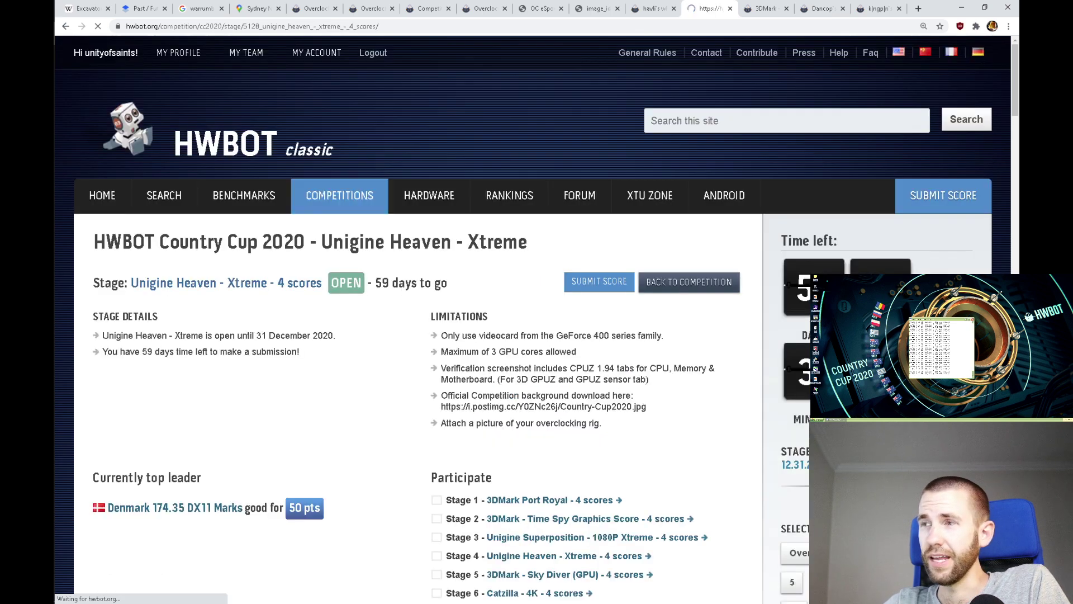
scroll(677, 383, "down", 2)
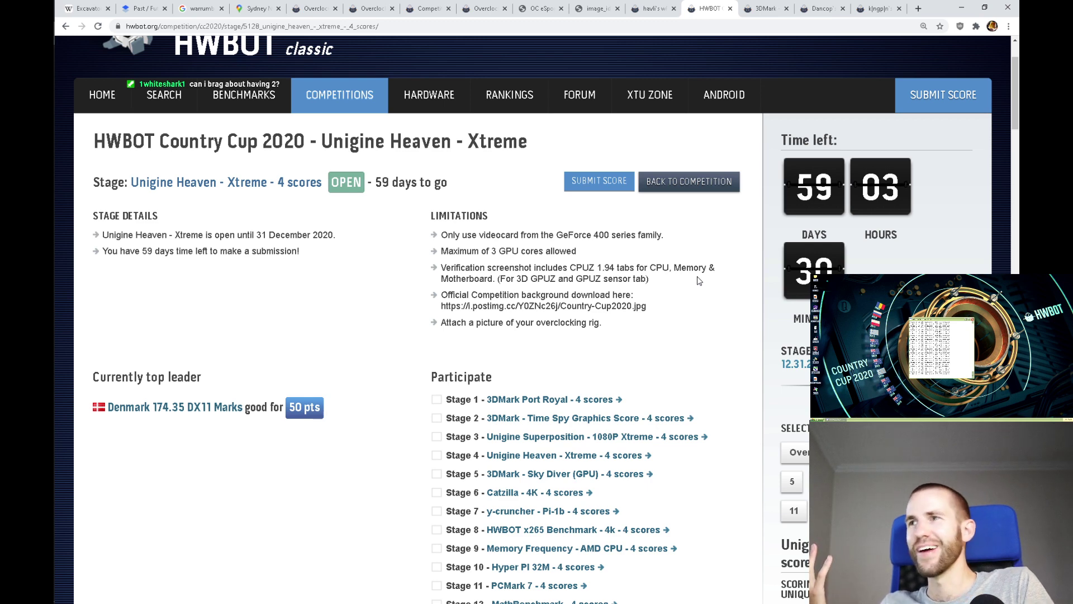
scroll(650, 296, "down", 2)
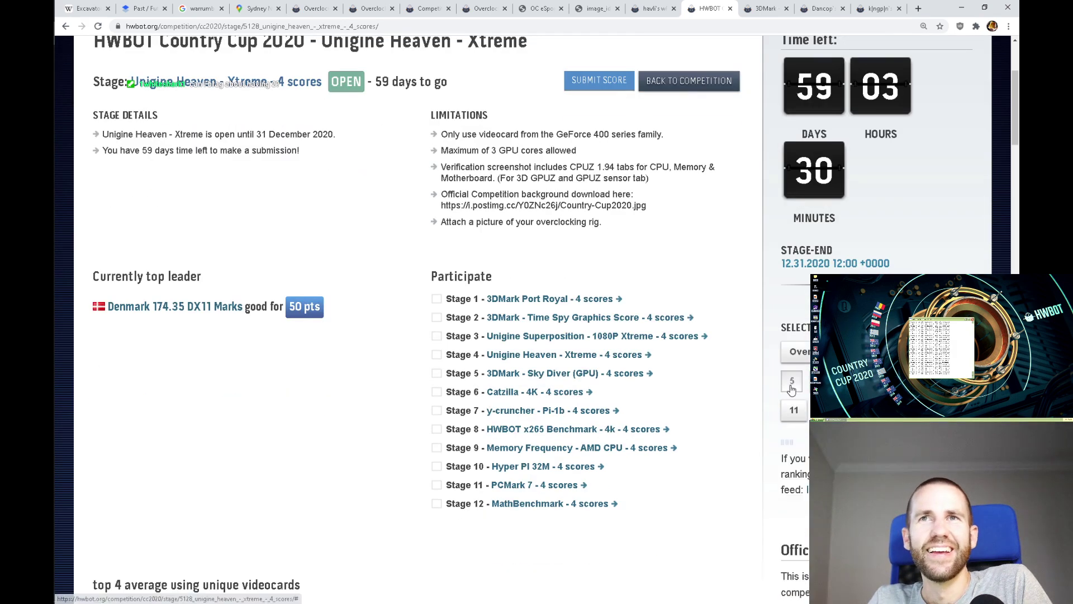
scroll(650, 296, "down", 2)
- Open the 3DMark - Sky Diver (GPU) stage and examine its integrated socket rule and other limitations
left_click(792, 229)
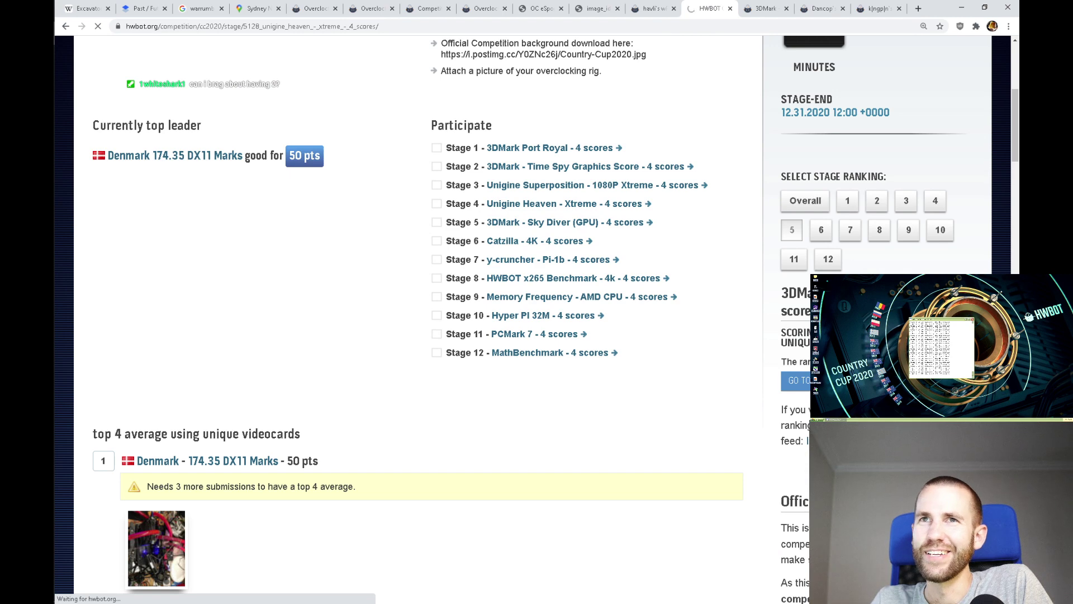
scroll(693, 482, "down", 1)
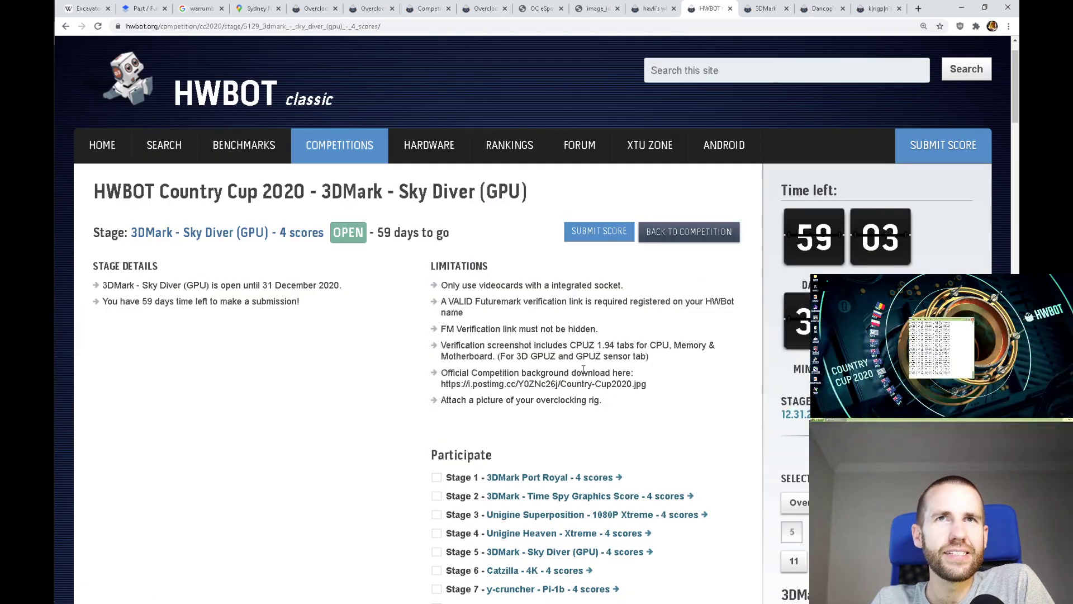
left_click_drag(499, 286, 620, 286)
left_click(620, 287)
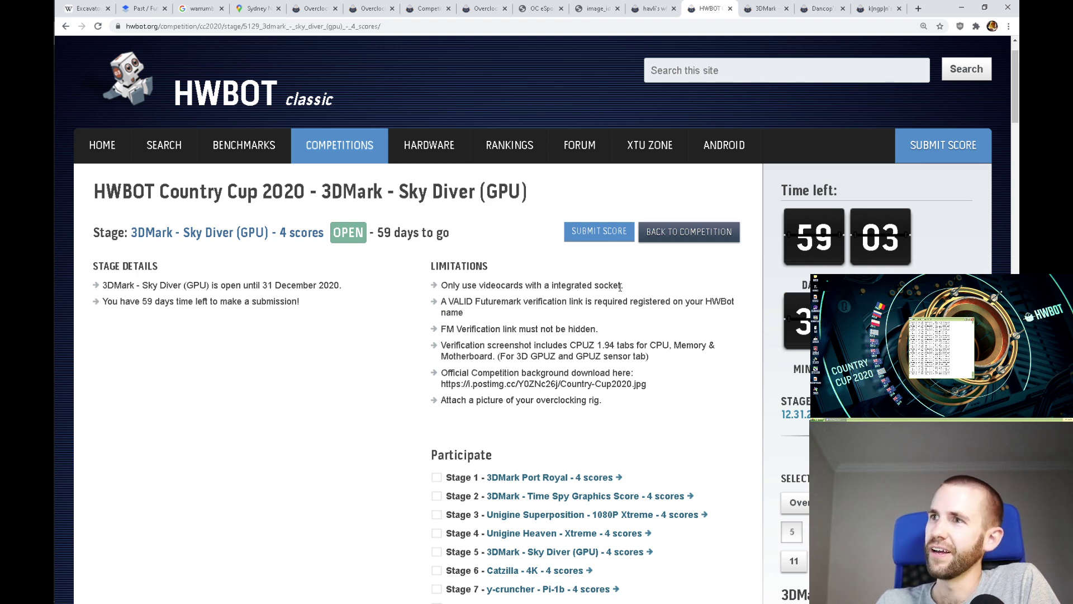
scroll(620, 286, "down", 2)
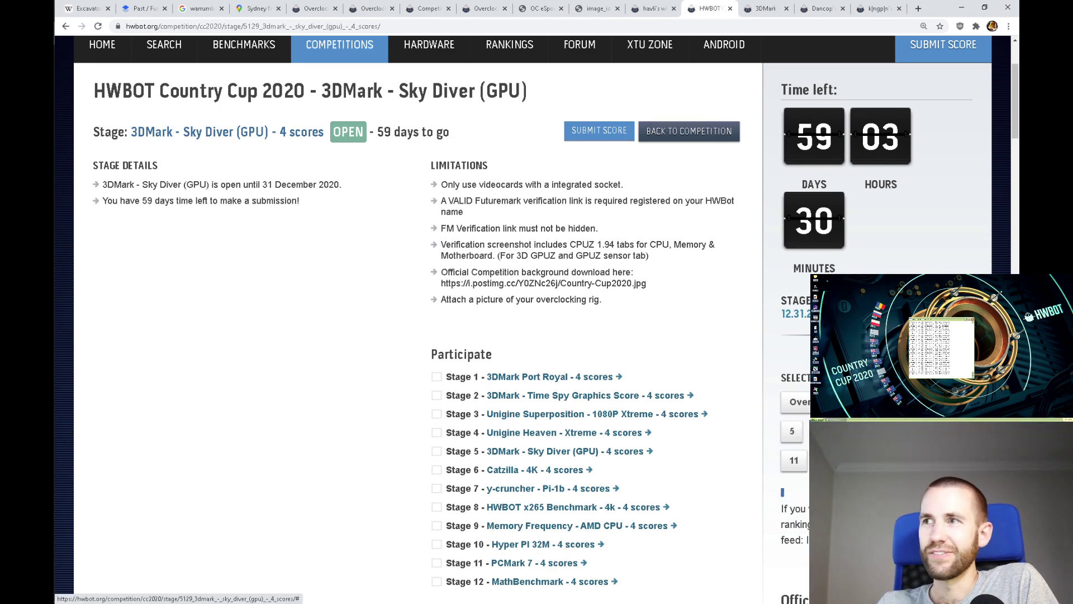
- Open the Catzilla - 4K stage and highlight the DDR3 SDRAM memory requirement in its limitations
left_click(794, 563)
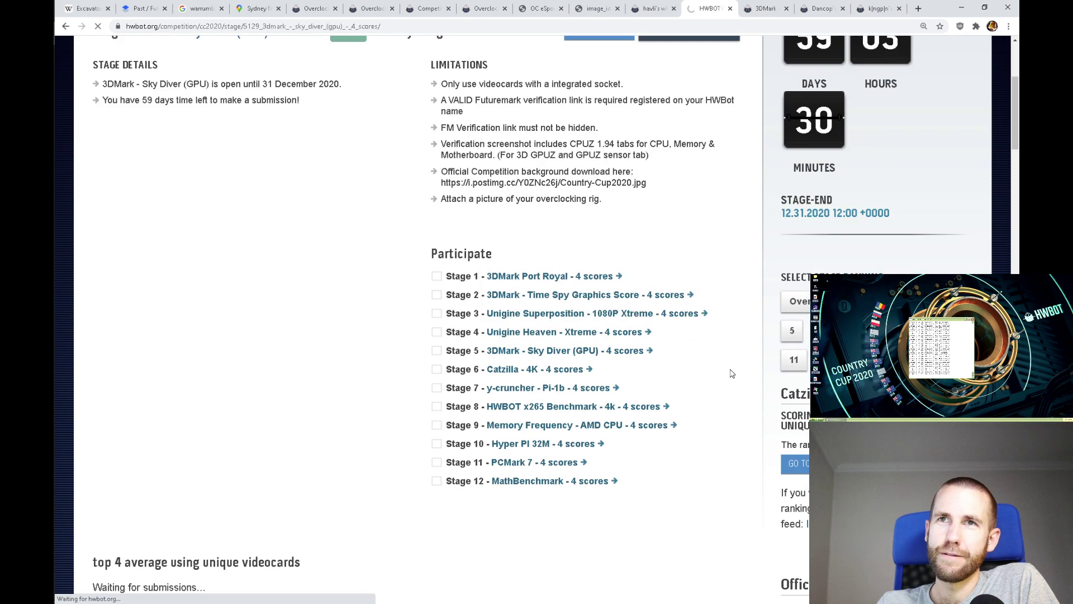
scroll(732, 373, "down", 2)
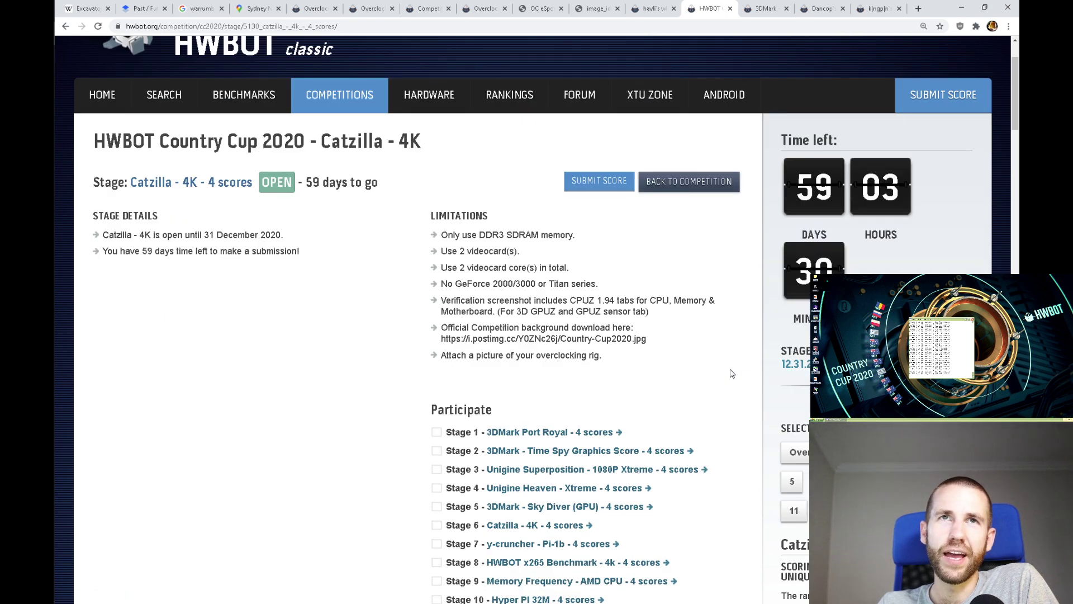
left_click_drag(480, 234, 586, 237)
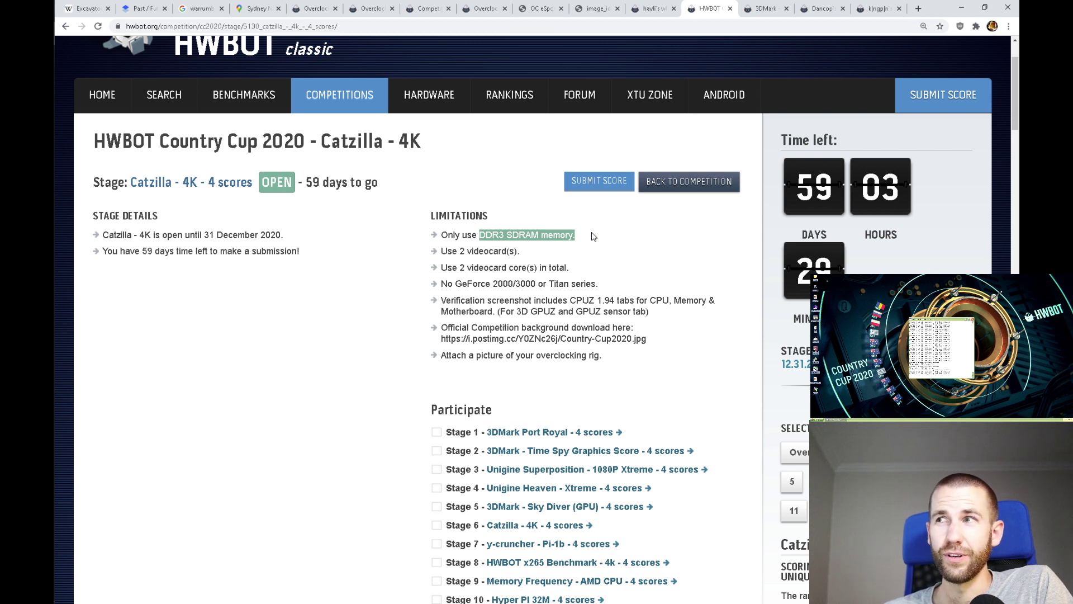
- Search for "5700xt hwbot" in a new tab and look over the HWBOT page of the AMD Radeon RX 5700 XT
left_click(918, 8)
type("5700xt hwbot")
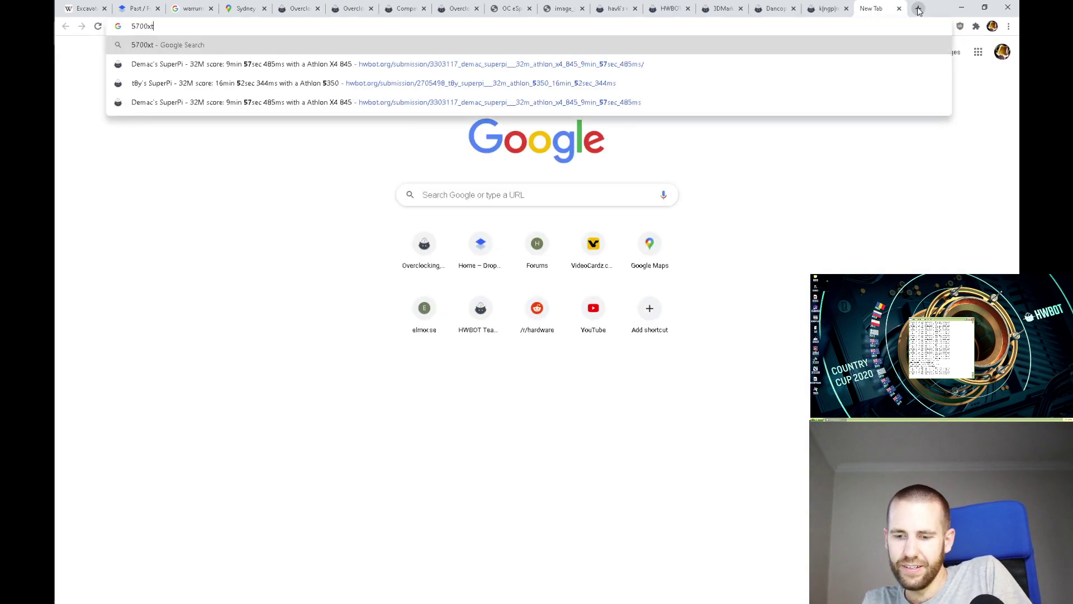
key("Return")
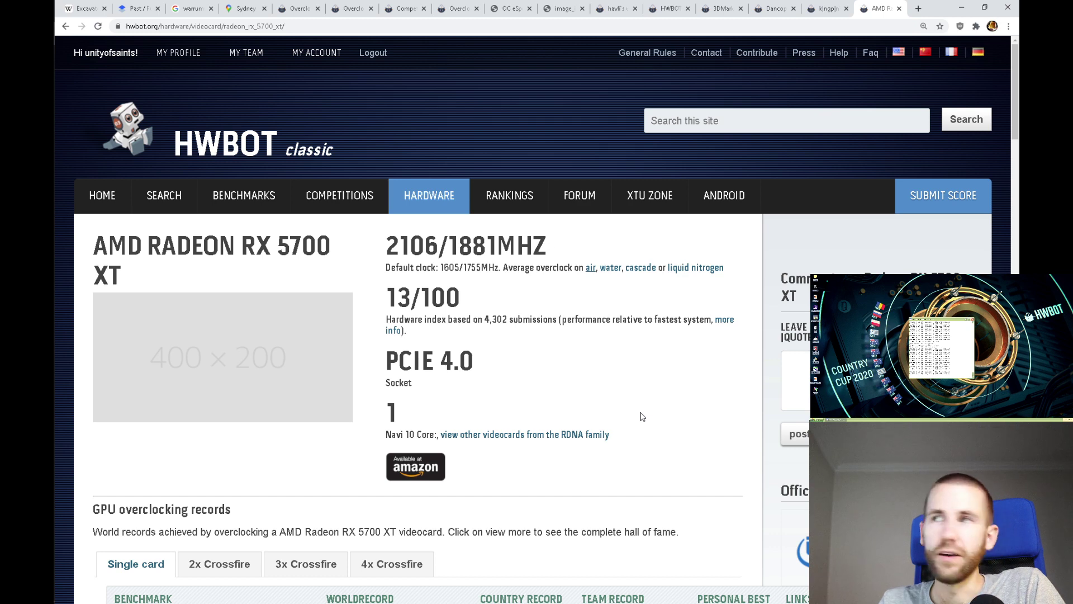
scroll(603, 414, "down", 6)
scroll(595, 413, "up", 2)
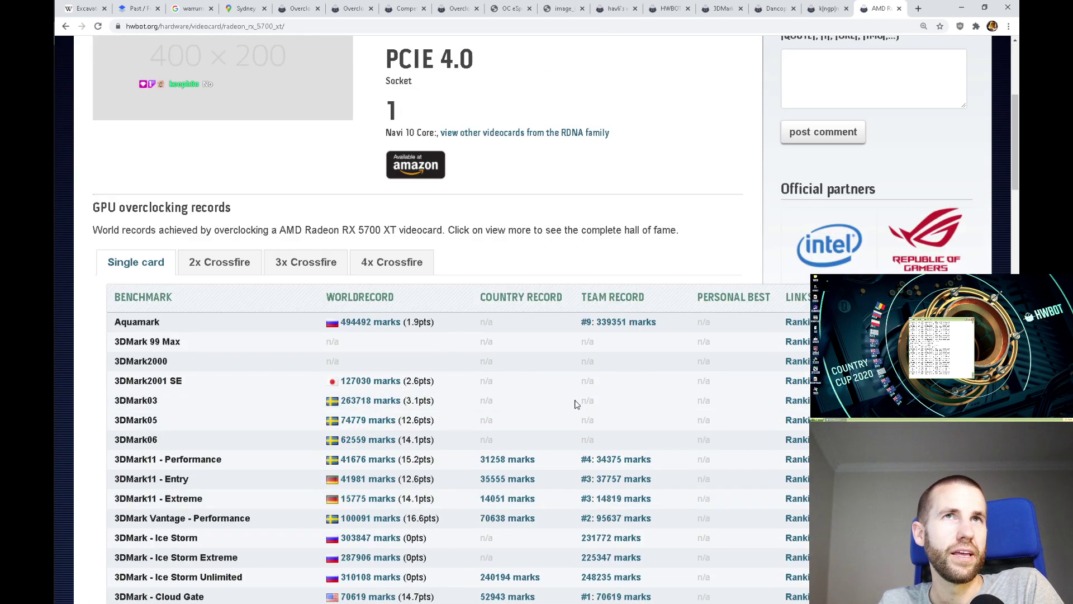
- Show the card's 2x Crossfire records, open the 3DMark03 record submission and enlarge its result screenshot
left_click(215, 266)
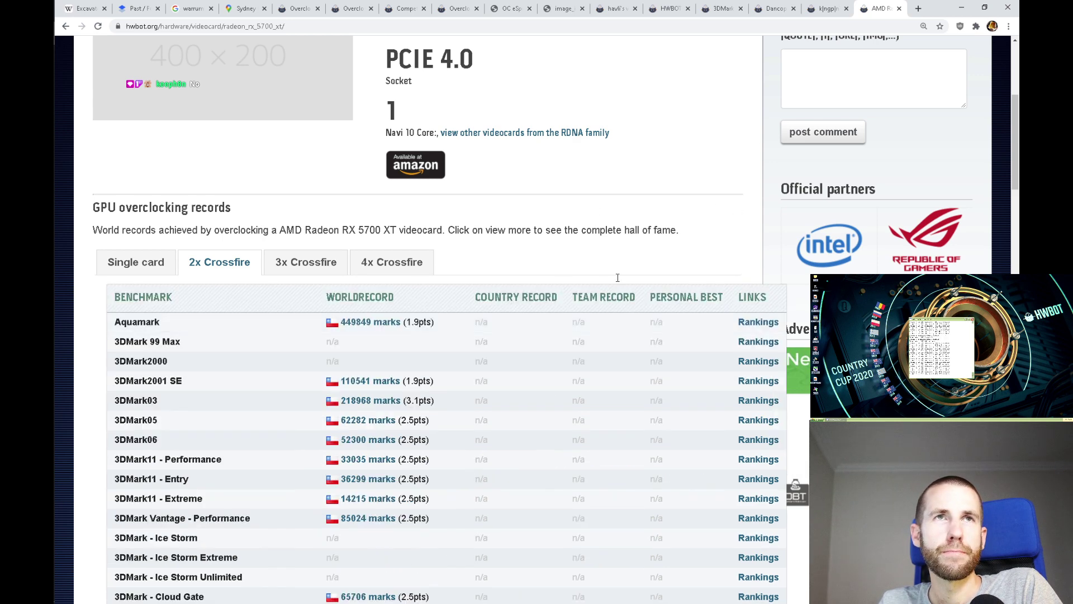
scroll(619, 280, "down", 2)
left_click(382, 304)
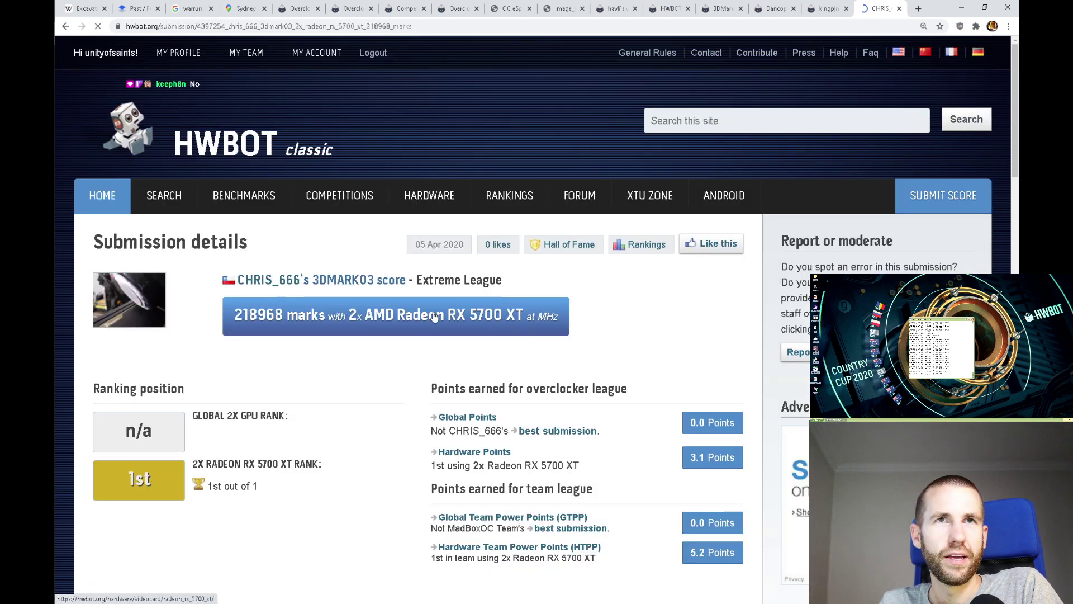
scroll(529, 316, "down", 5)
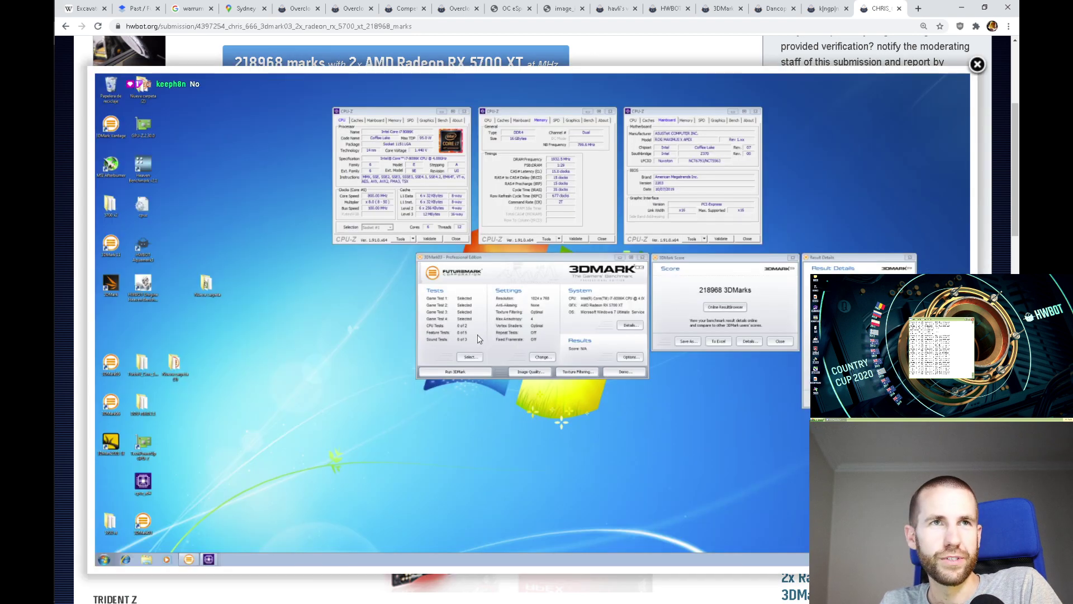
- Examine the 3DMark03 result screenshot at full size in a separate tab, then close it and the enlarged preview
right_click(454, 202)
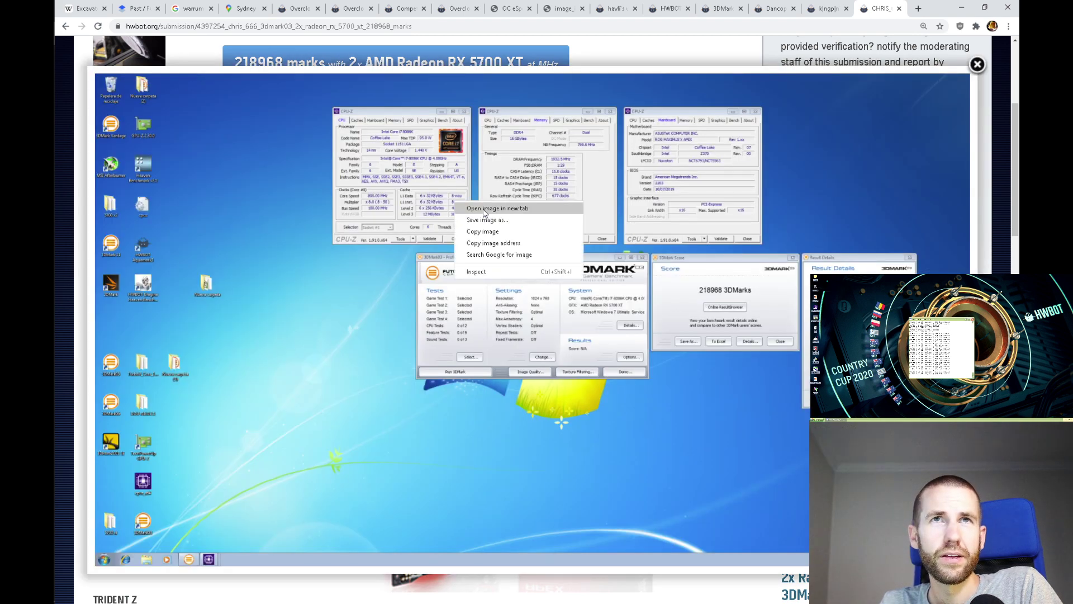
left_click(481, 208)
left_click(882, 6)
scroll(661, 412, "right", 5)
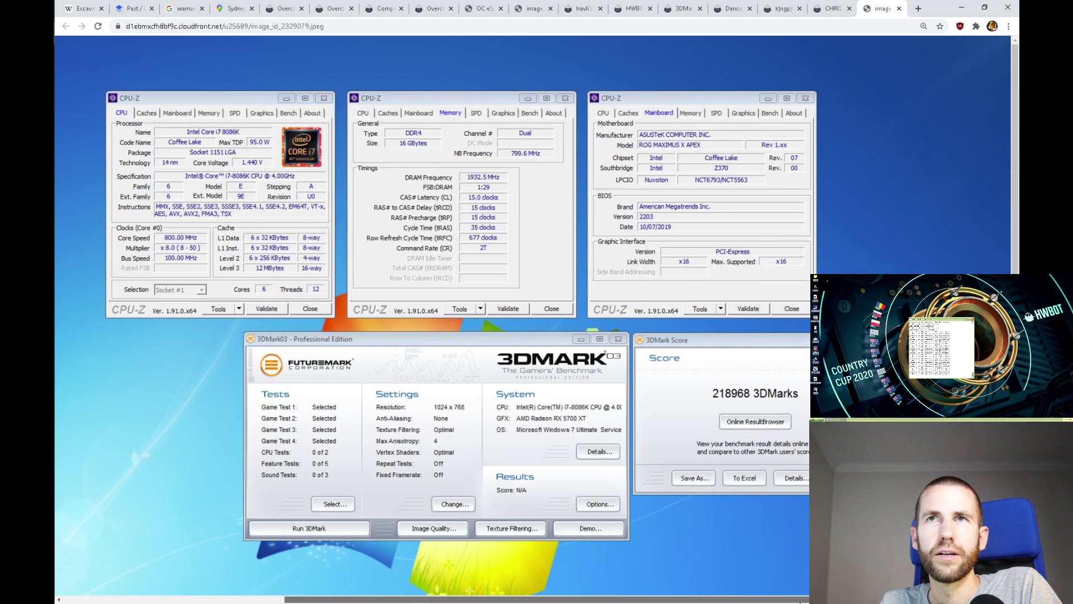
scroll(754, 503, "down", 5)
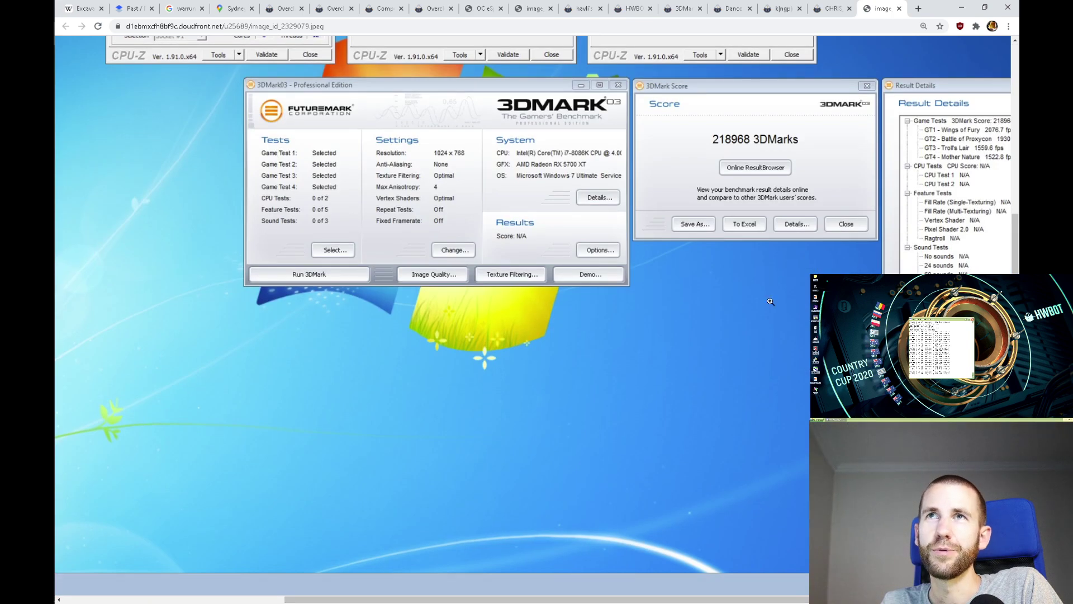
left_click(899, 8)
left_click(976, 65)
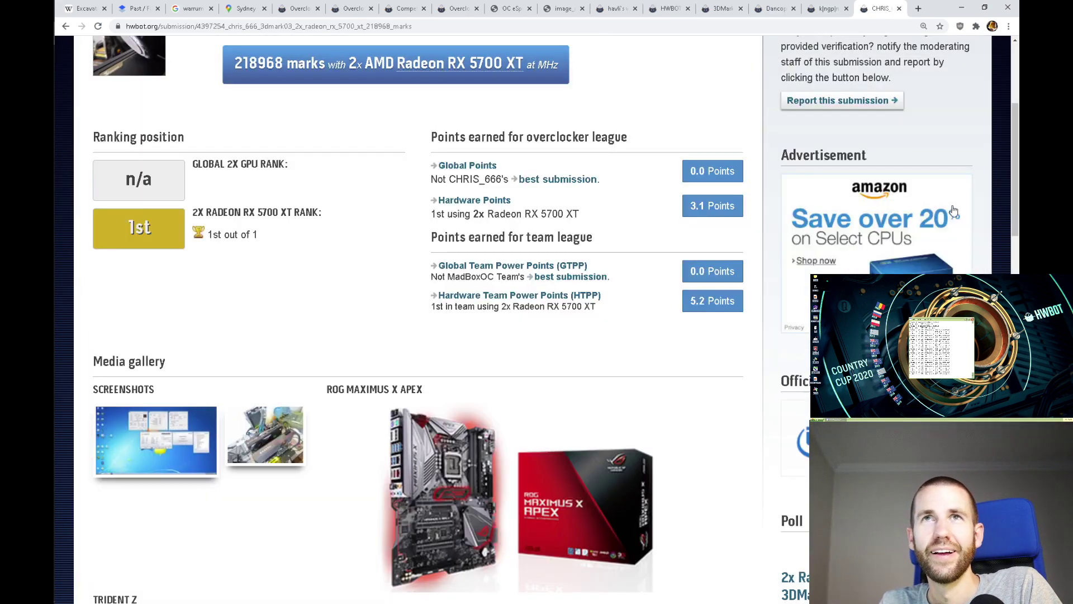
- Fill in a report on the 3DMark03 submission with the first listed reason and a comment beginning with "Miss"
scroll(953, 226, "up", 5)
scroll(537, 319, "down", 2)
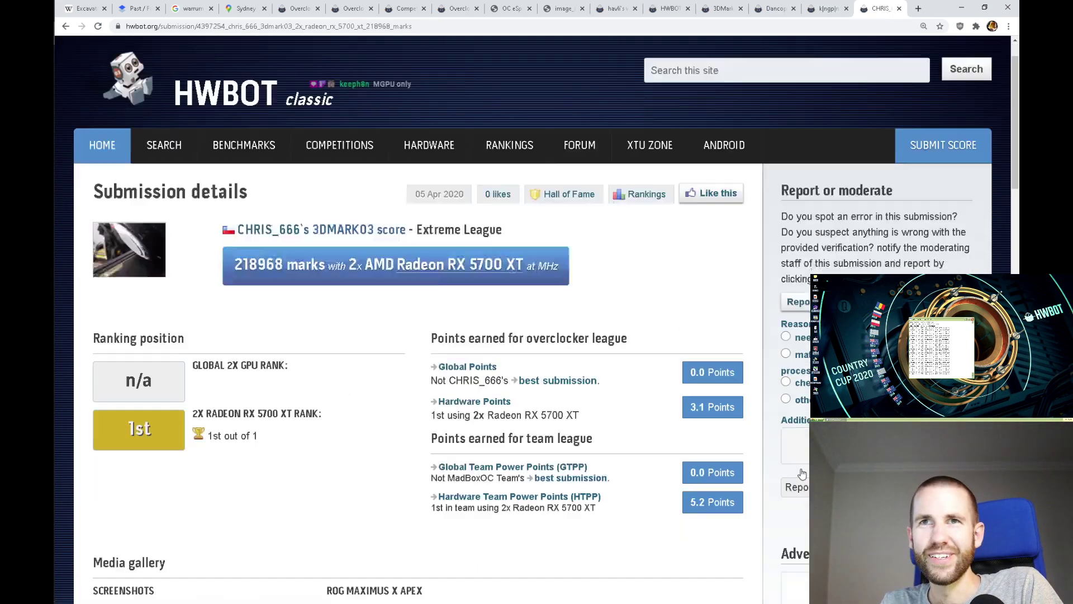
left_click(786, 285)
left_click(794, 392)
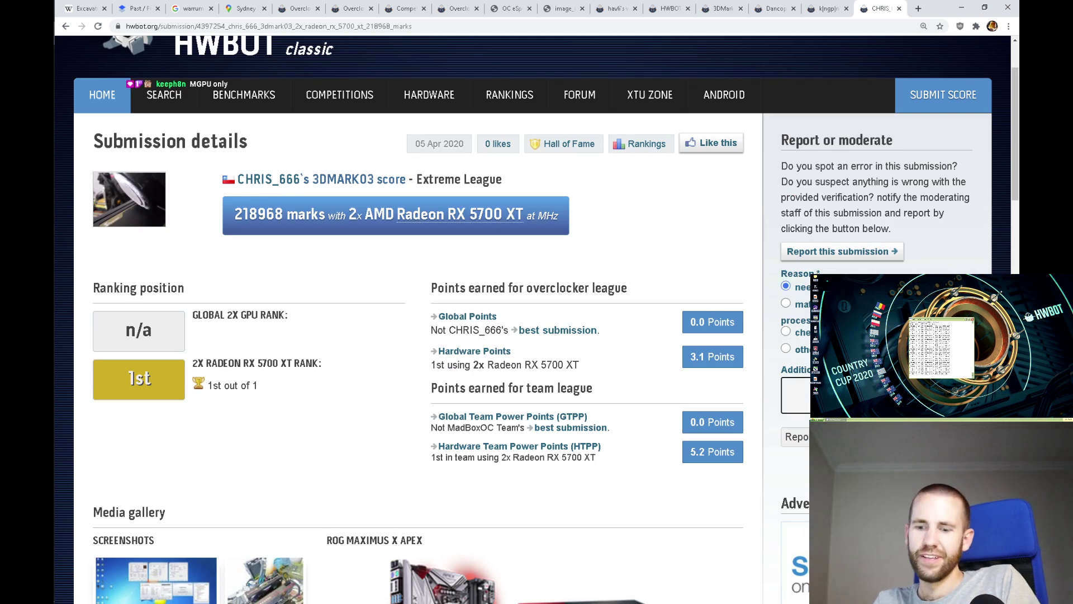
type("Miss")
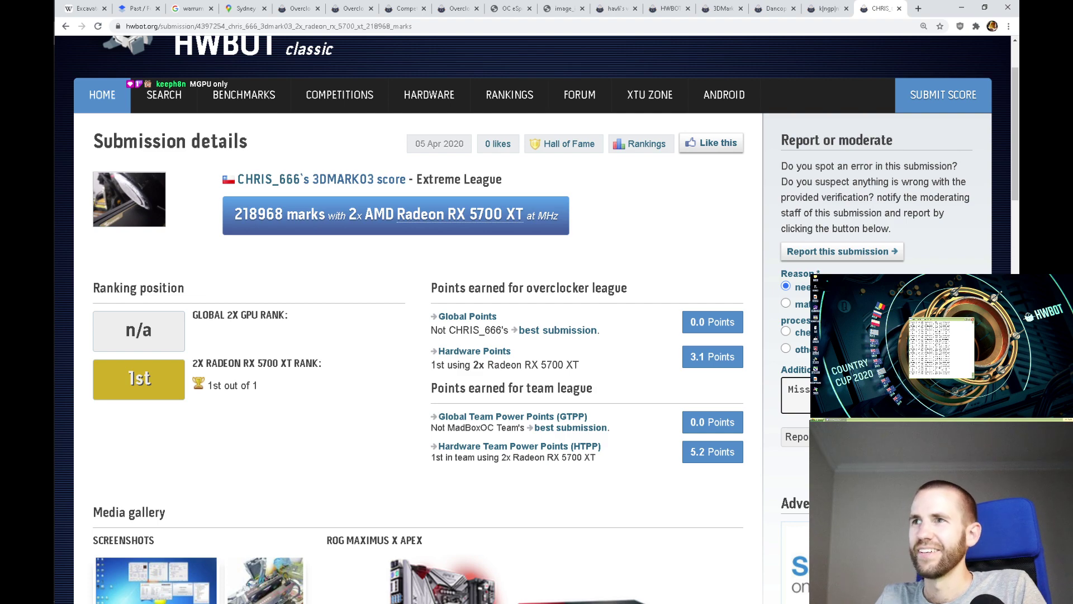
- Look over the submission's media gallery and hardware details, then return to the Radeon RX 5700 XT records page
scroll(743, 428, "down", 9)
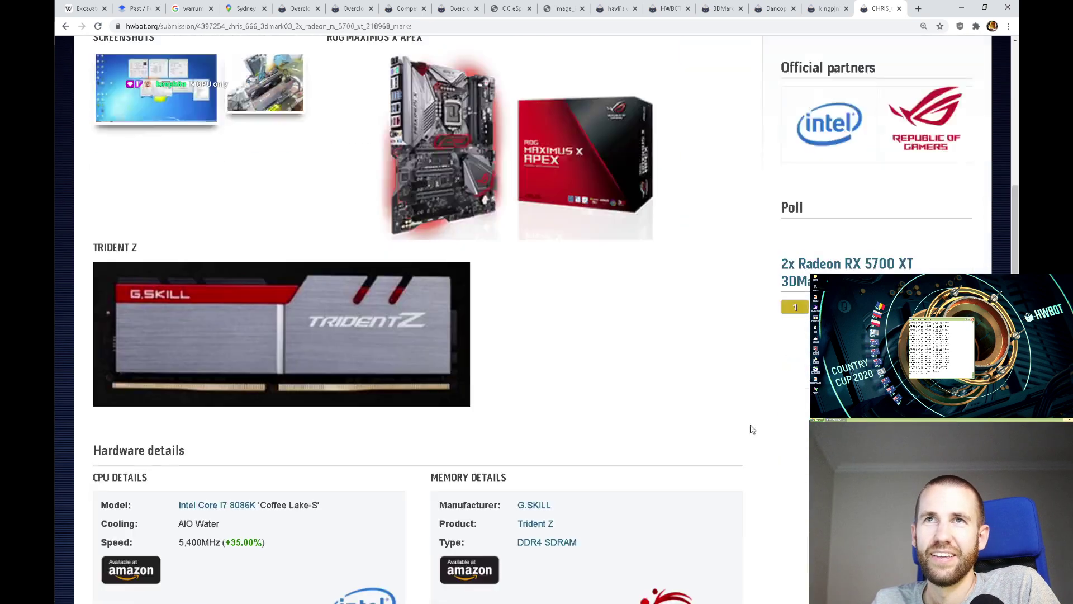
scroll(752, 428, "down", 3)
scroll(783, 280, "up", 5)
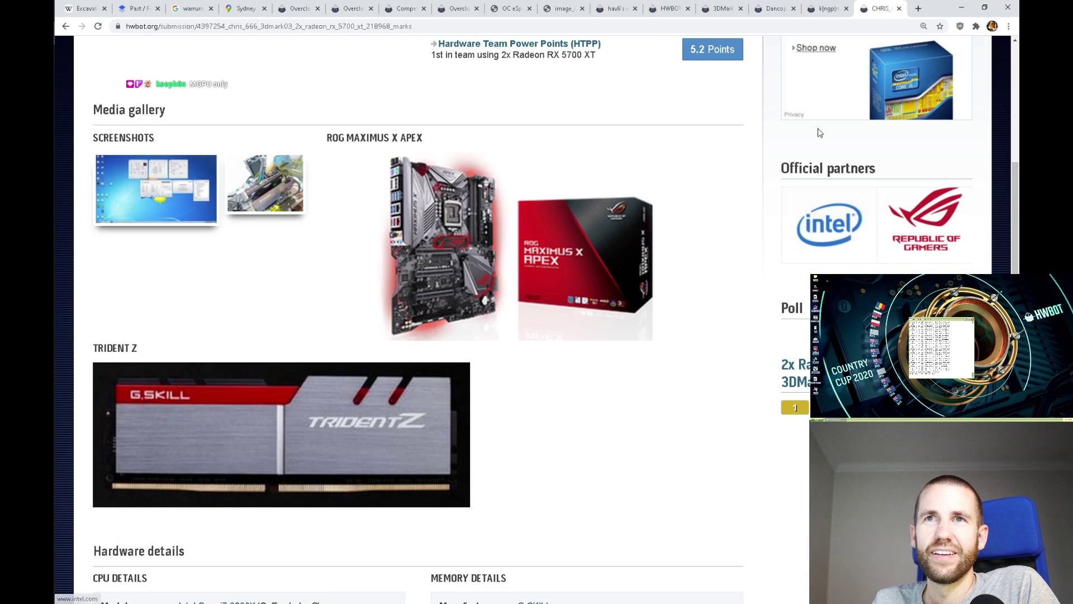
left_click(898, 9)
key("ctrl+shift+t")
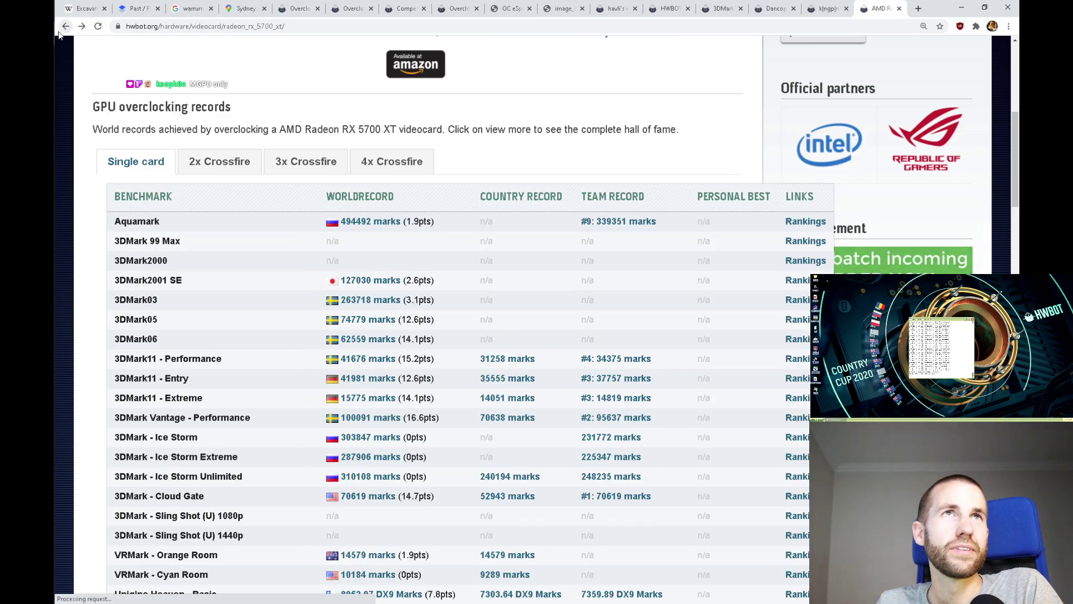
- Show the card's 2x Crossfire records, open the 3DMark Fire Strike record submission and enlarge its result screenshot
left_click(219, 163)
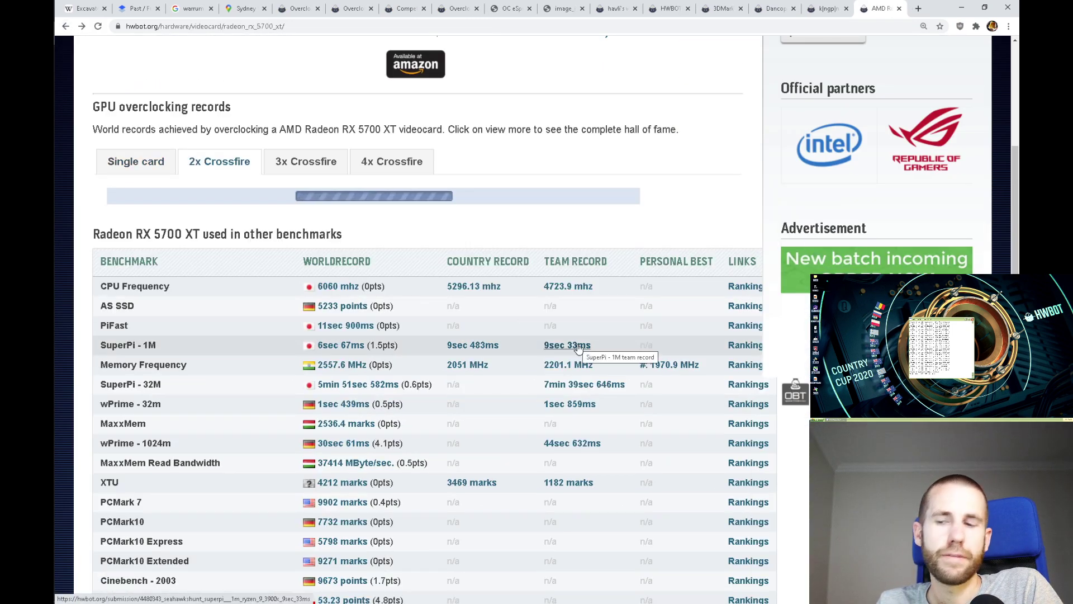
scroll(567, 356, "down", 5)
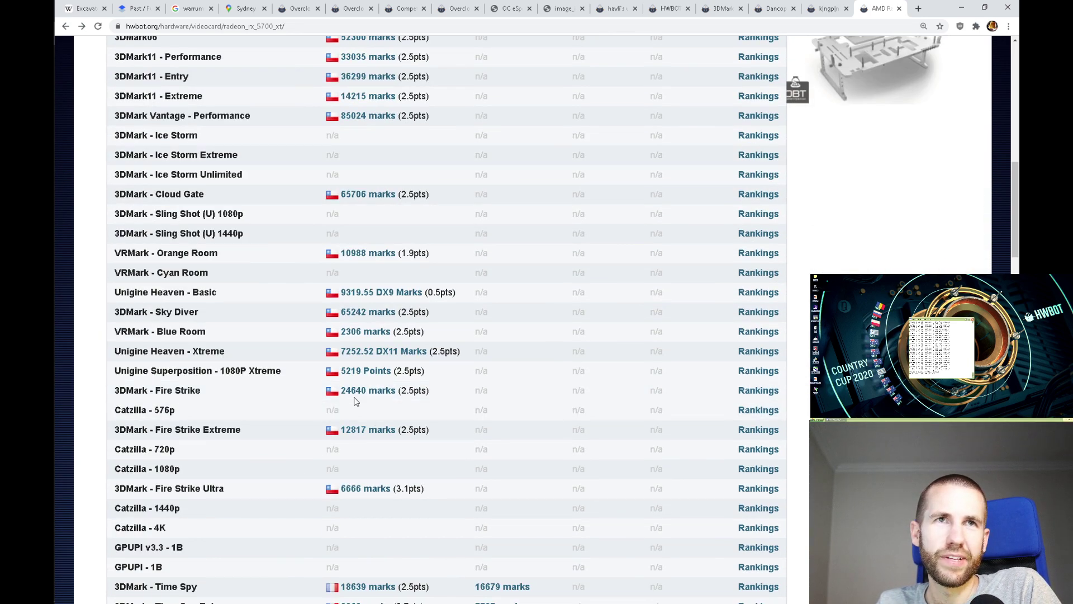
left_click(368, 391)
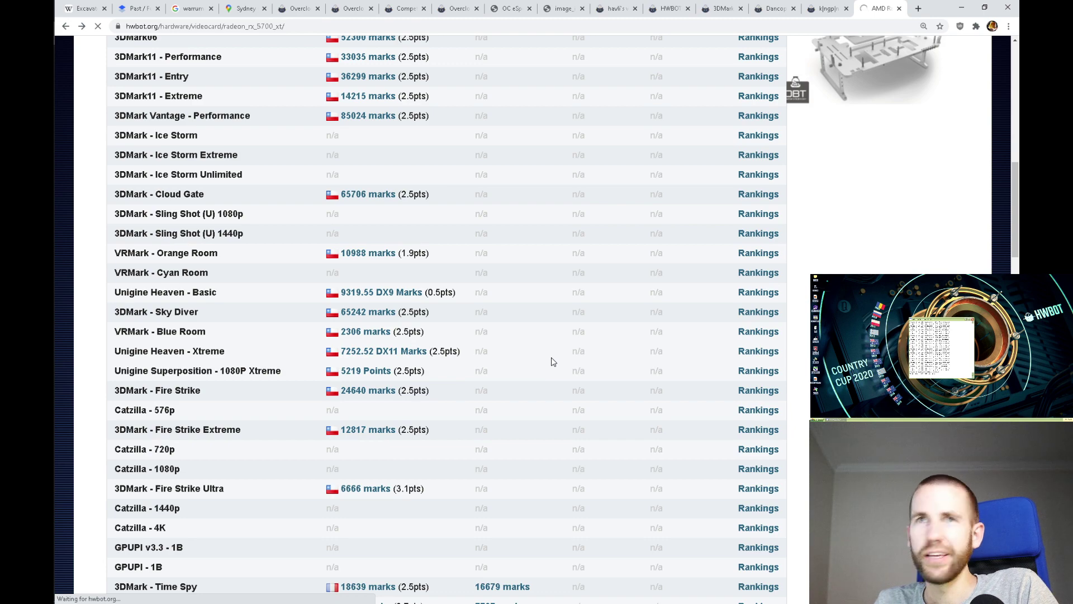
scroll(519, 317, "down", 6)
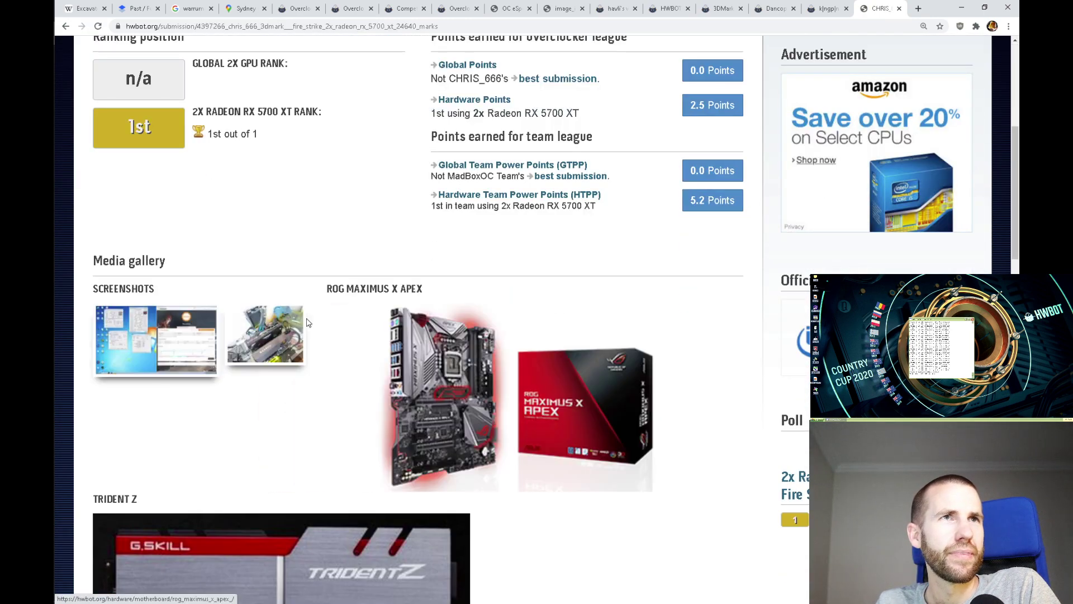
scroll(306, 323, "down", 6)
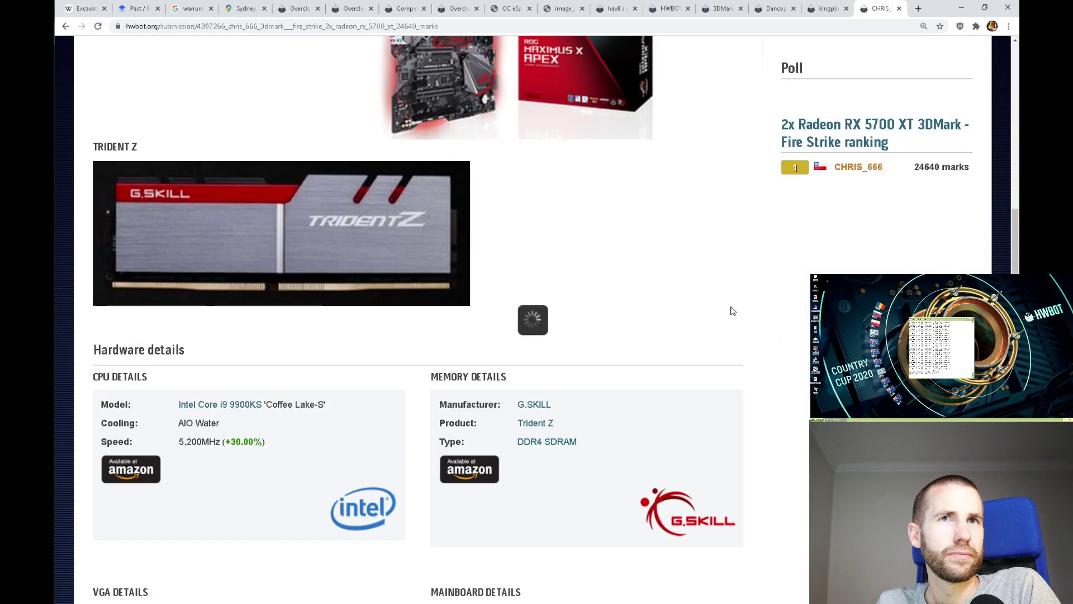
scroll(733, 311, "up", 3)
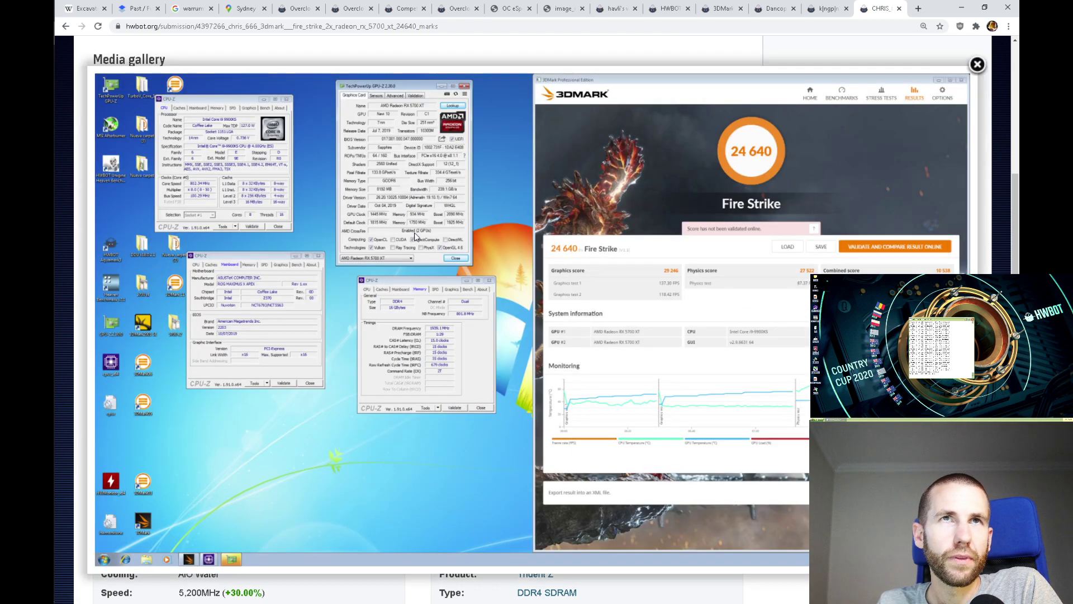
- Open the Fire Strike result screenshot in a separate tab and examine its GPU-Z window at full size
right_click(361, 172)
left_click(378, 177)
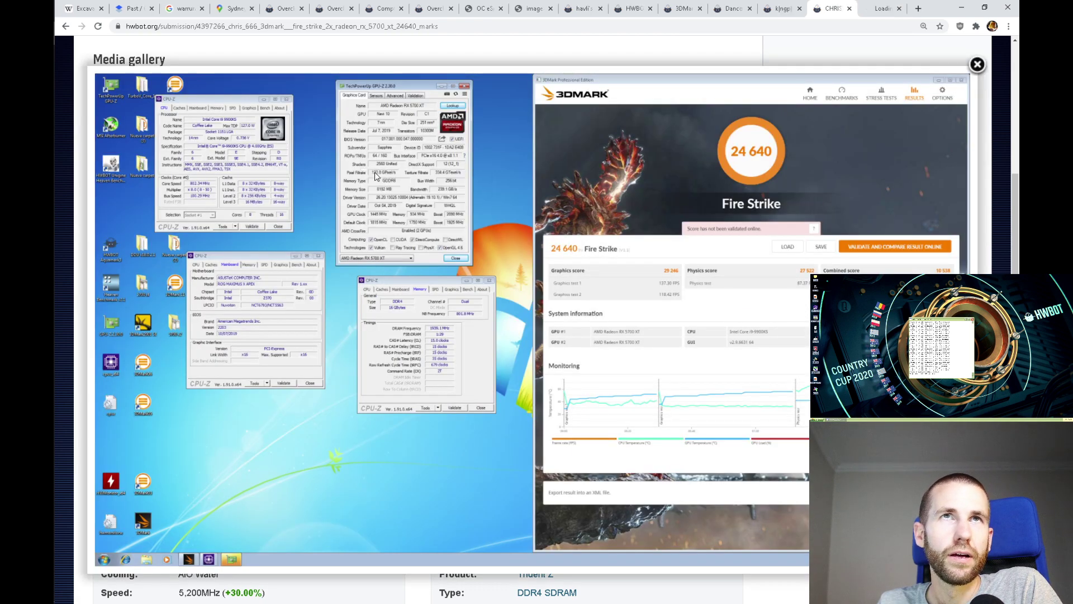
left_click(888, 9)
left_click(553, 328)
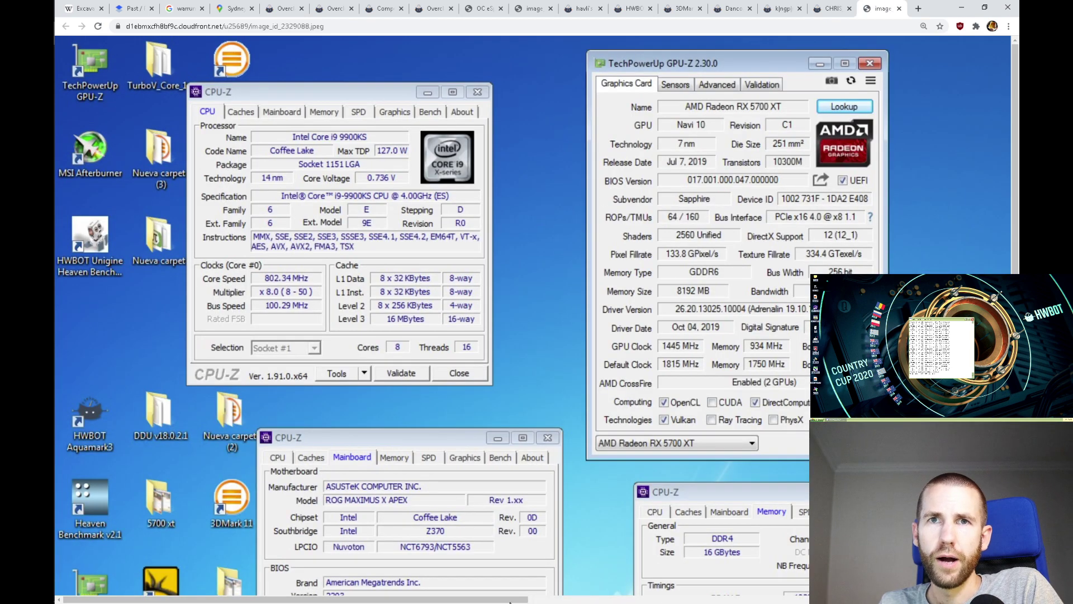
left_click_drag(510, 600, 678, 600)
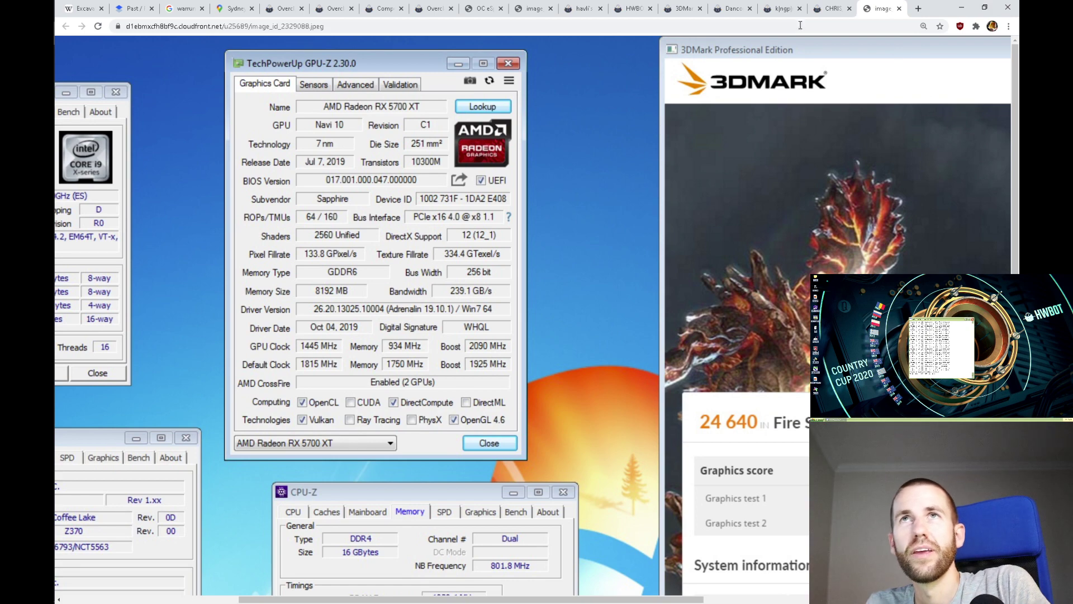
- Close the GTX 1080 Ti Time Spy submission tab and return to the Country Cup 2020 Catzilla - 4K stage page
left_click(779, 8)
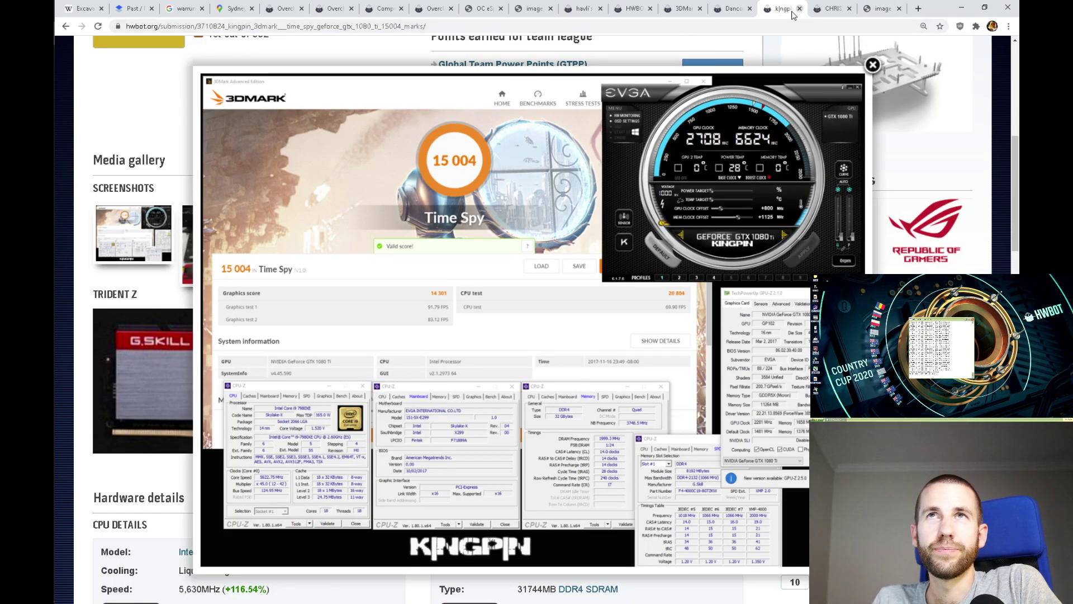
left_click(799, 8)
left_click(661, 10)
left_click(635, 8)
scroll(738, 388, "down", 1)
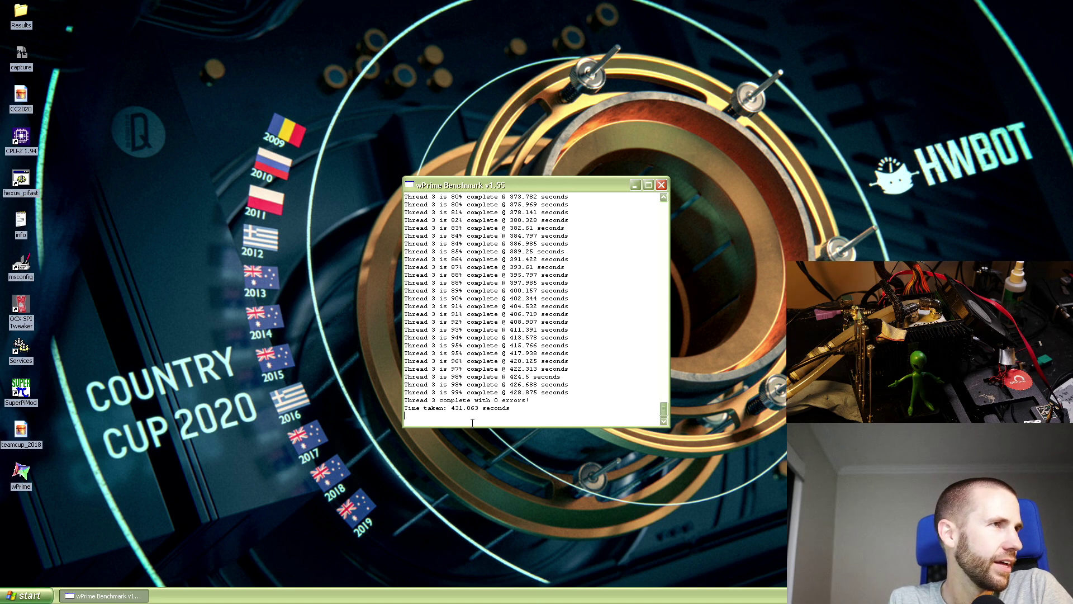
- Enlarge the wPrime log window to review the finished threads' times, and close the benchmark
left_click_drag(473, 428, 529, 193)
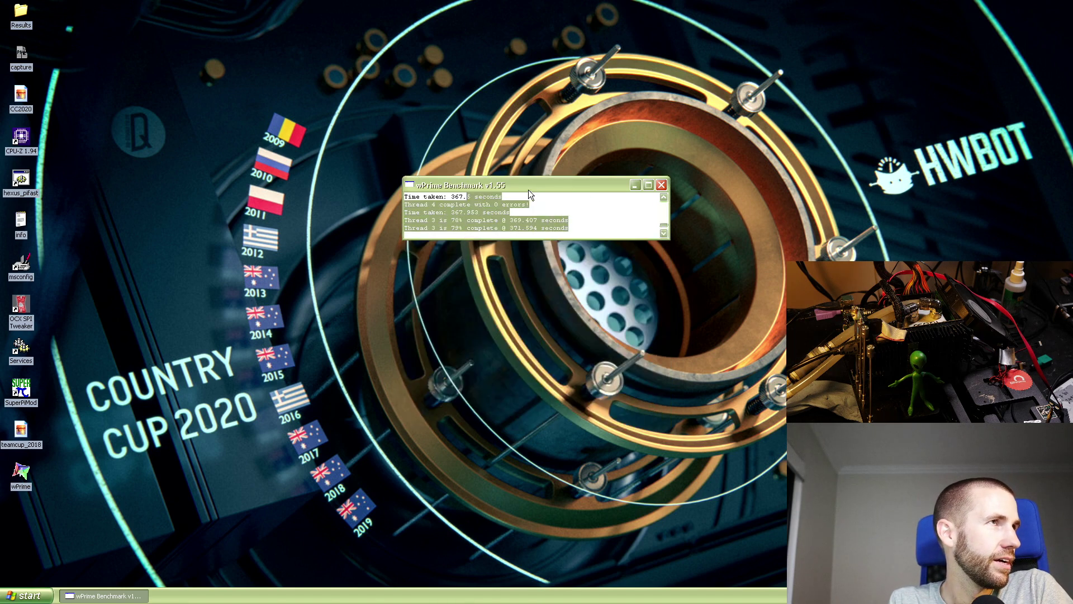
left_click_drag(538, 240, 538, 586)
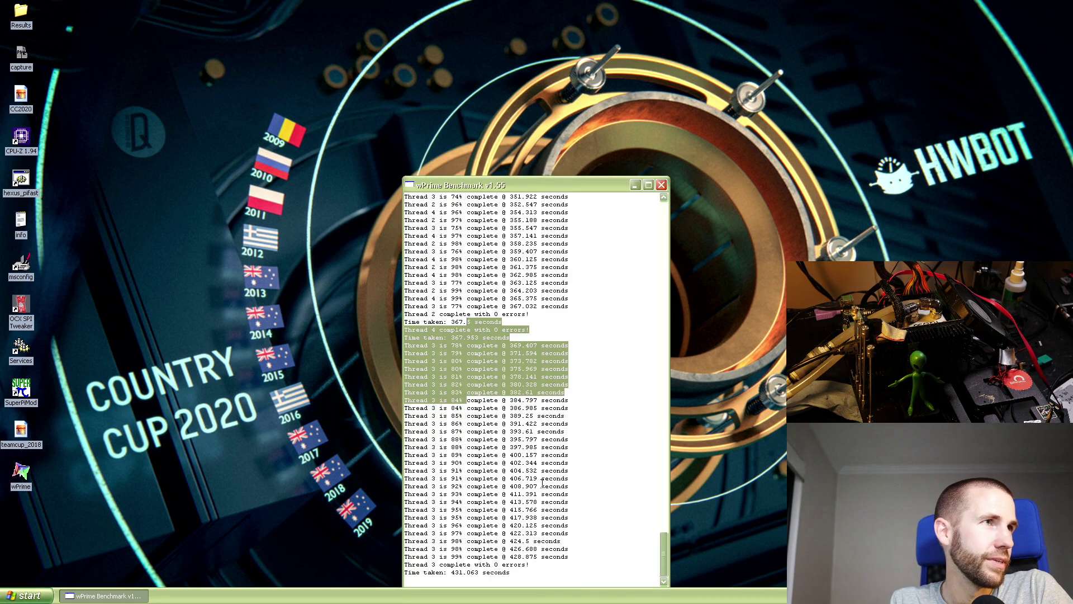
left_click_drag(497, 185, 339, 128)
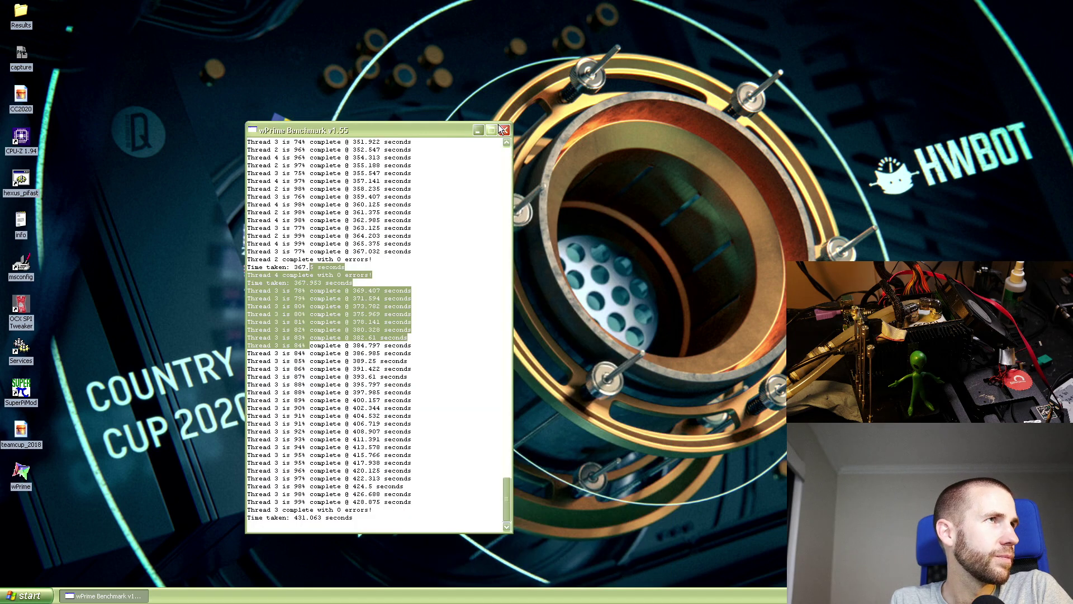
left_click(503, 128)
- Relaunch wPrime, save its thread count settings and start the 1024M benchmark
double_click(21, 474)
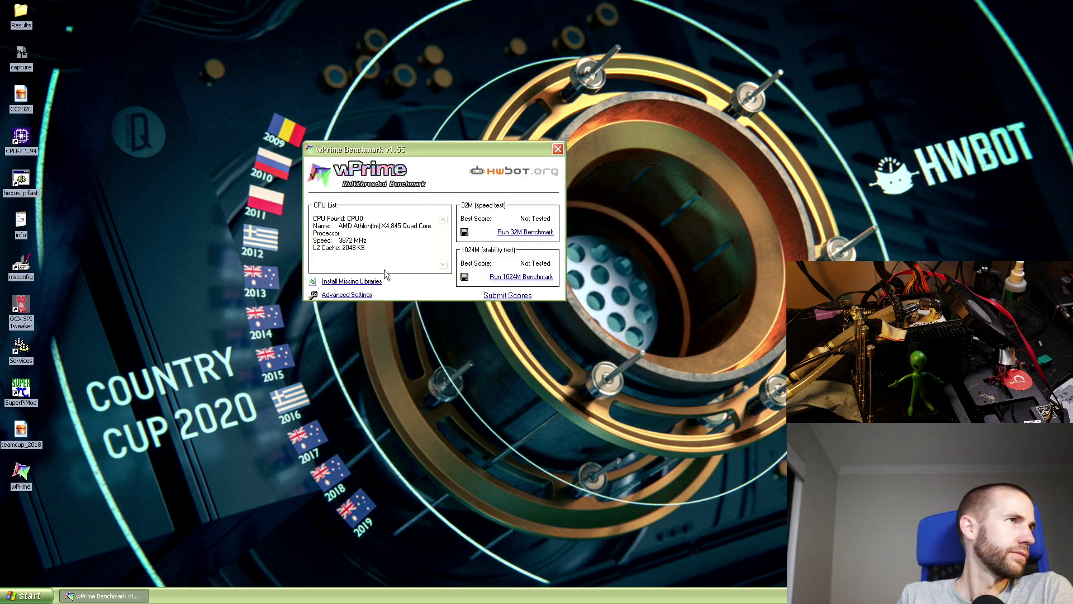
left_click(347, 295)
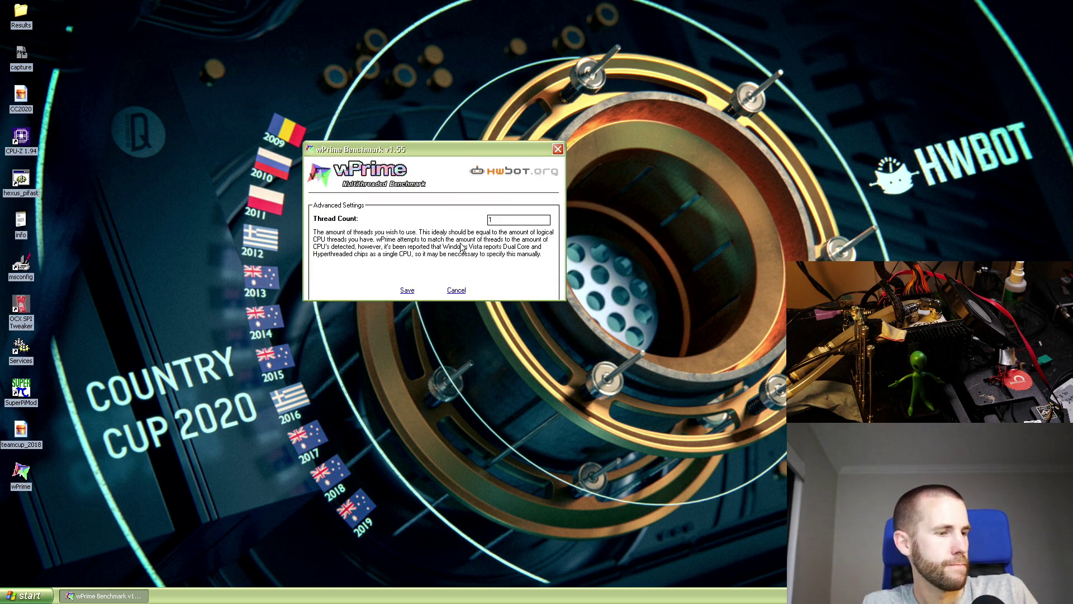
left_click(407, 290)
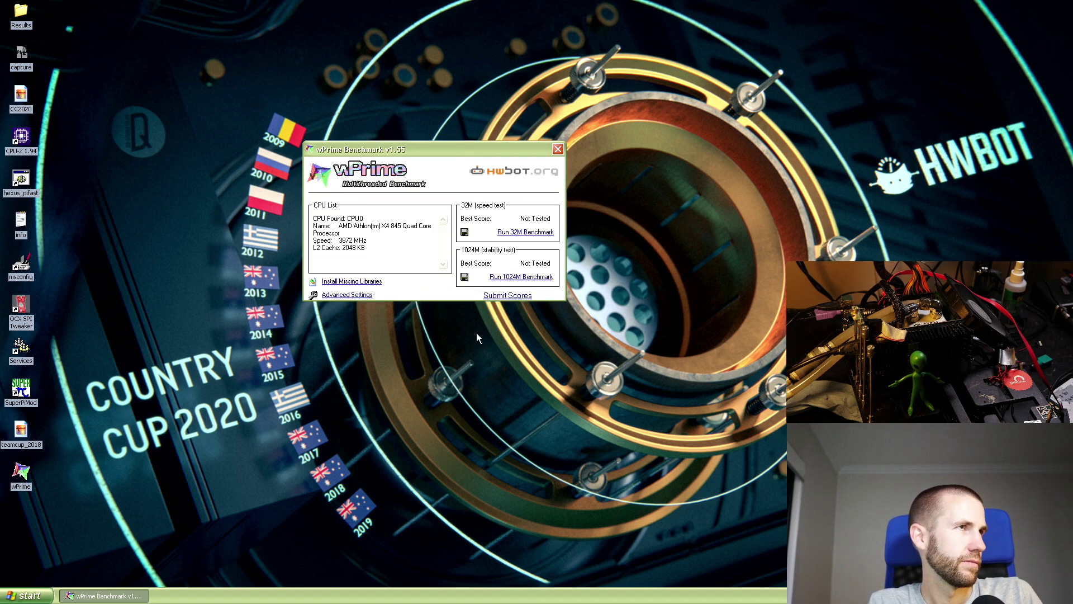
left_click(509, 277)
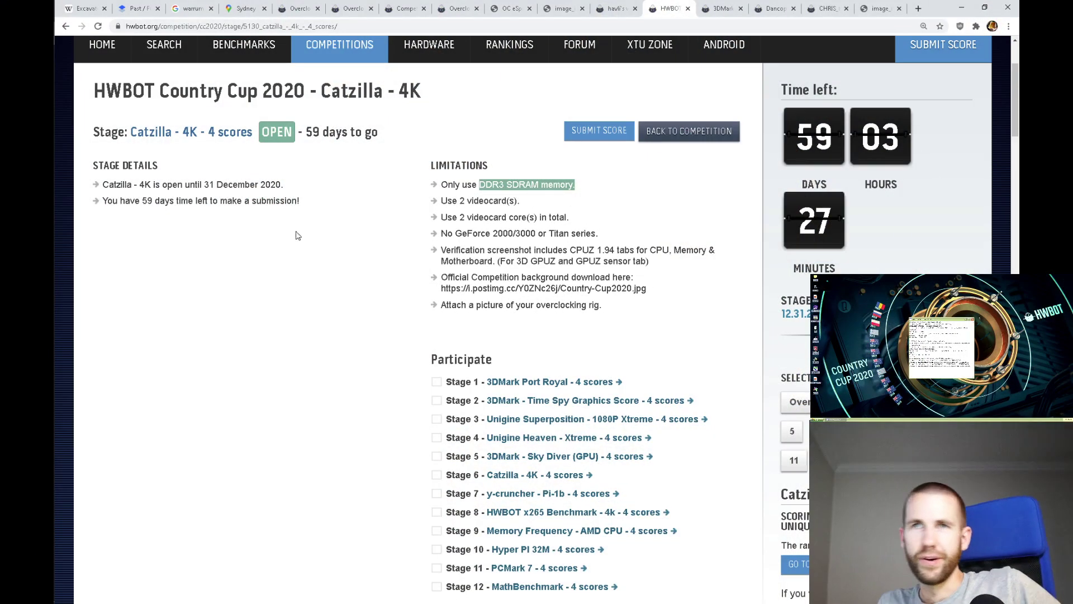
- Open the stage 7 y-cruncher - Pi-1b page of the Country Cup and review its limitations
scroll(482, 293, "down", 3)
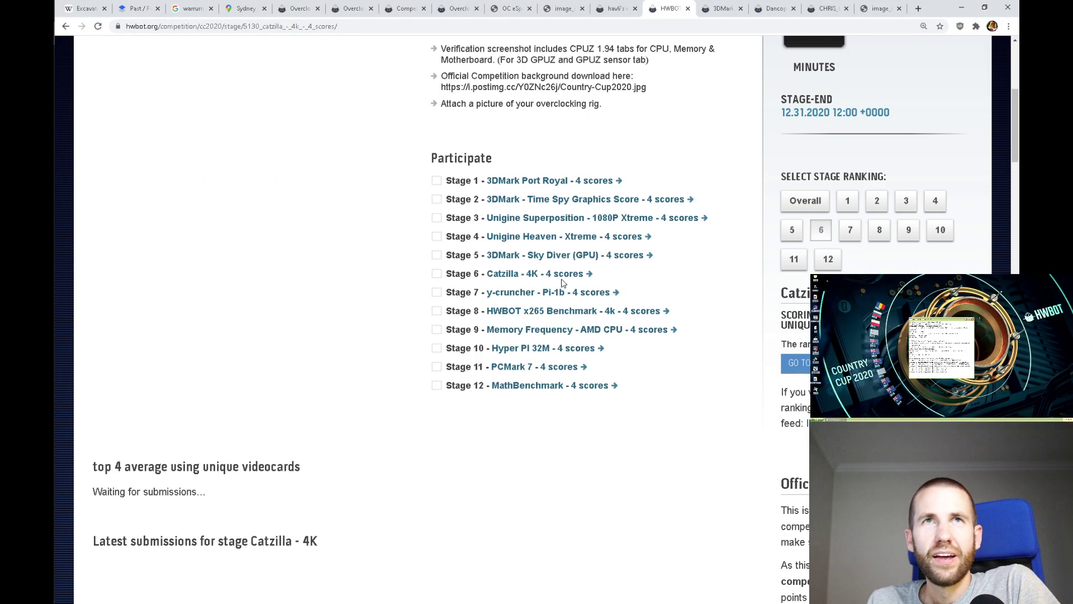
left_click(850, 230)
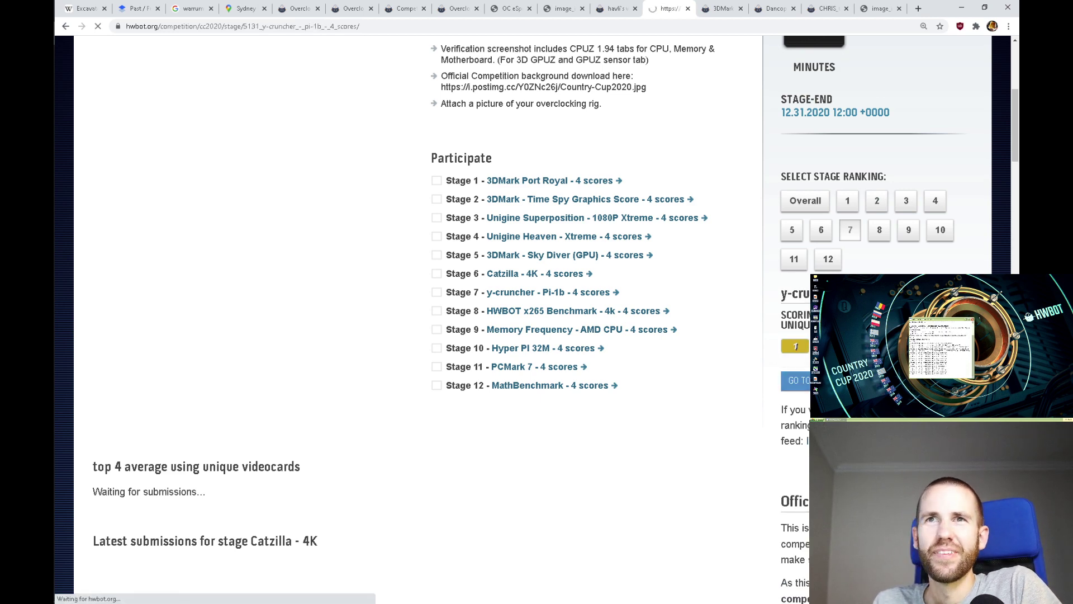
scroll(767, 315, "down", 2)
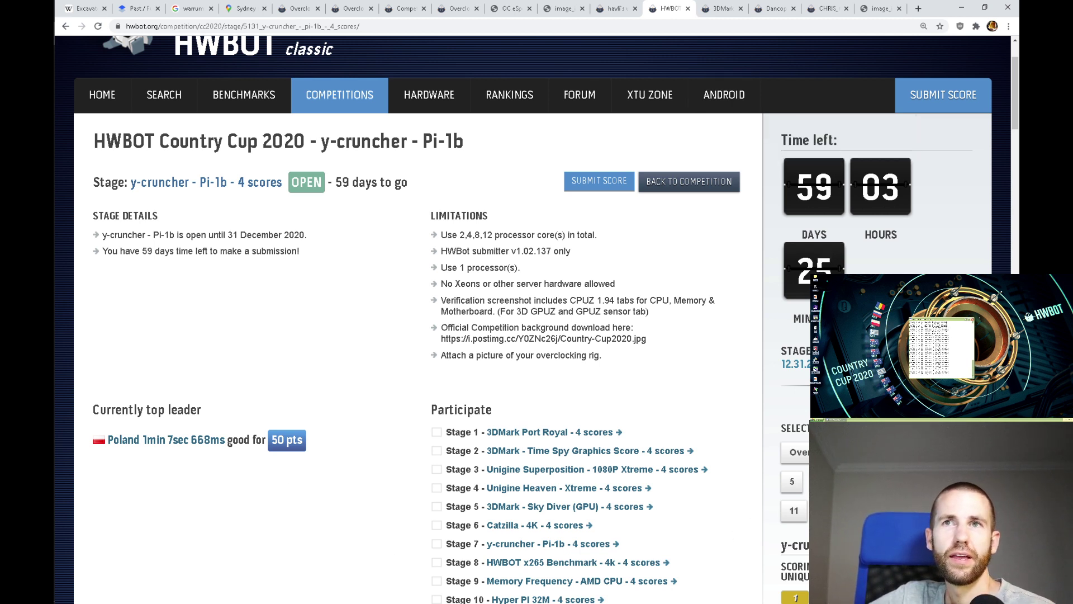
scroll(531, 314, "down", 5)
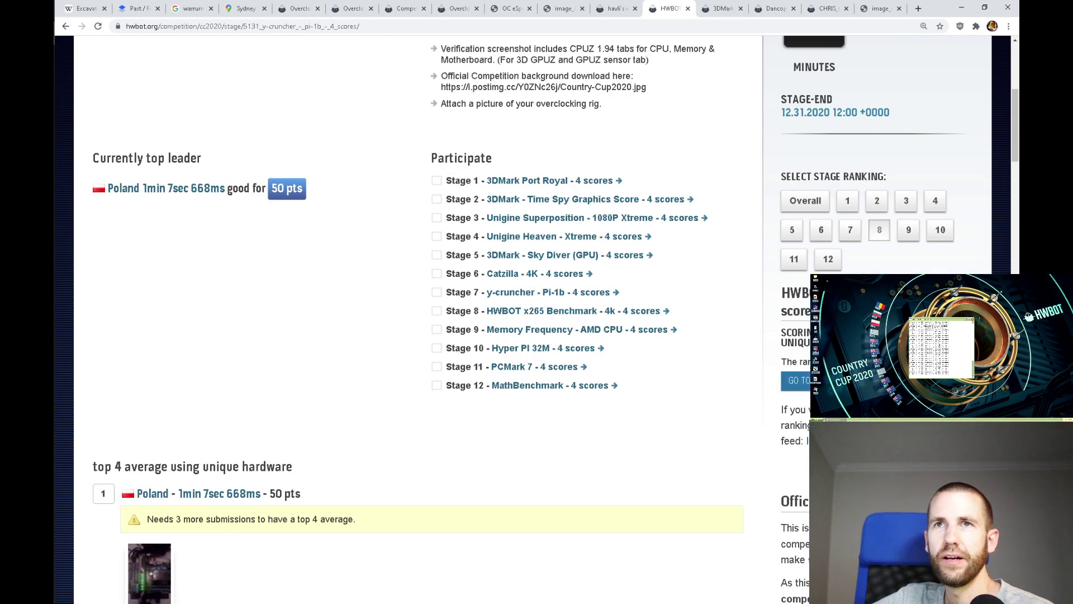
- Open the stage 8 HWBOT x265 Benchmark - 4k page and review its limitations, highlighting the allowed core counts
left_click(880, 230)
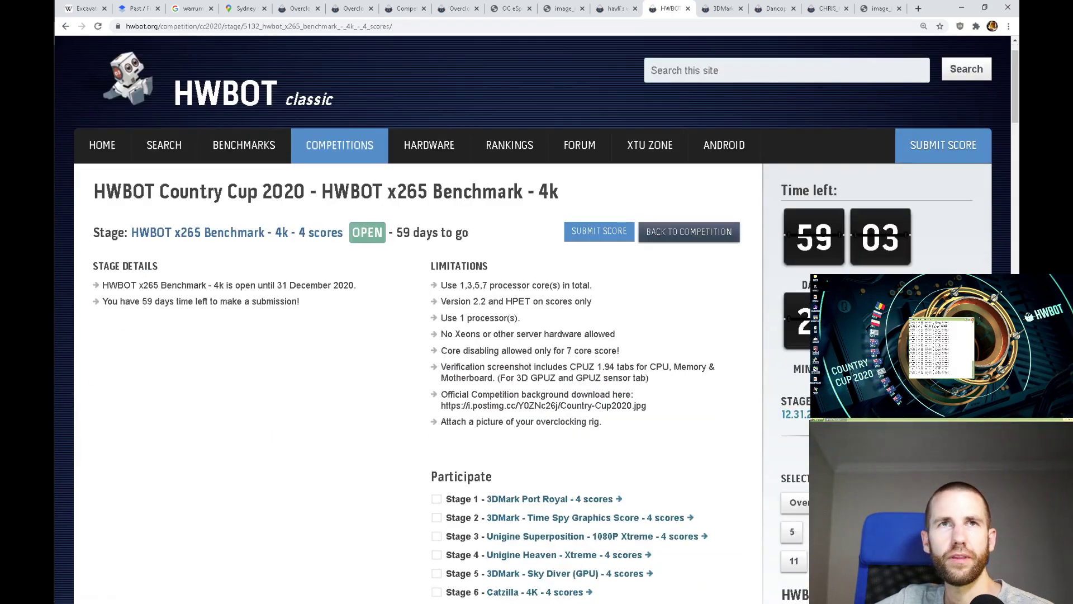
scroll(483, 312, "down", 2)
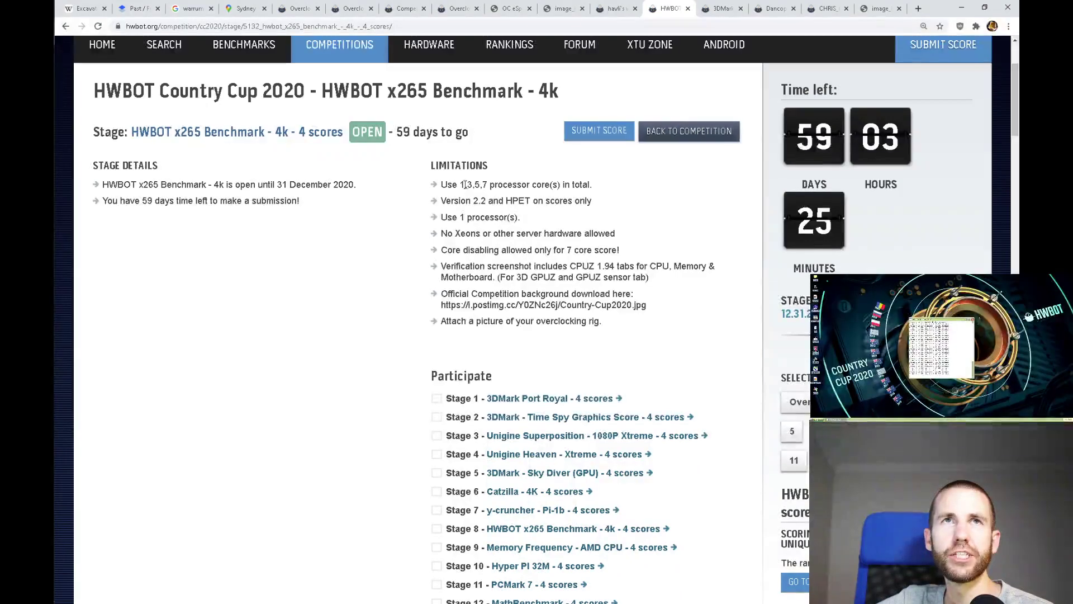
left_click_drag(468, 183, 498, 183)
left_click(627, 256)
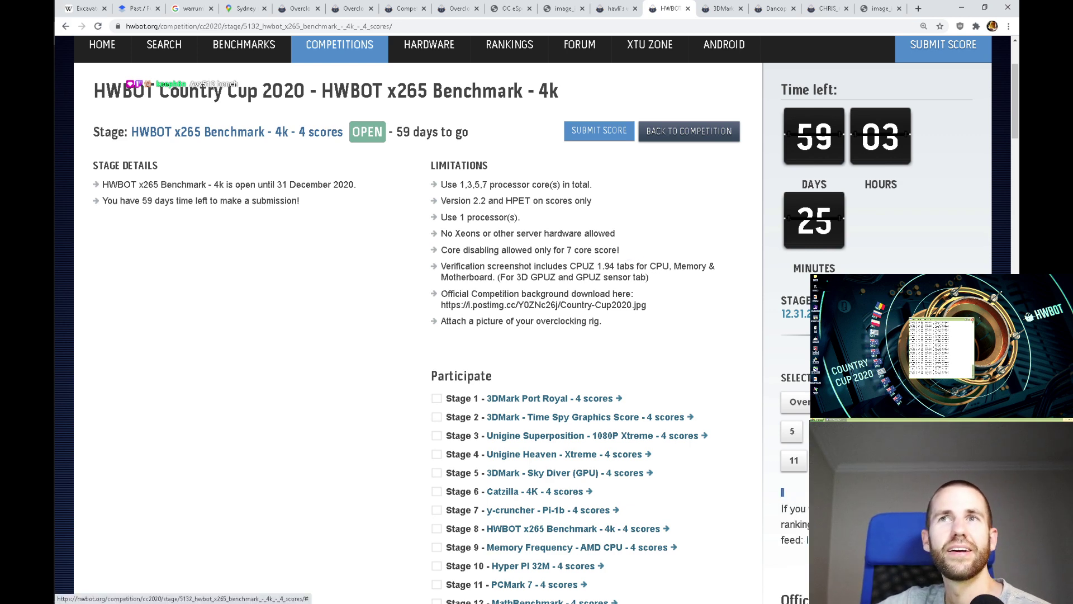
- Open the stage 9 Memory Frequency - AMD CPU page and highlight DDR3 in its limitations
scroll(805, 491, "down", 2)
left_click(805, 490)
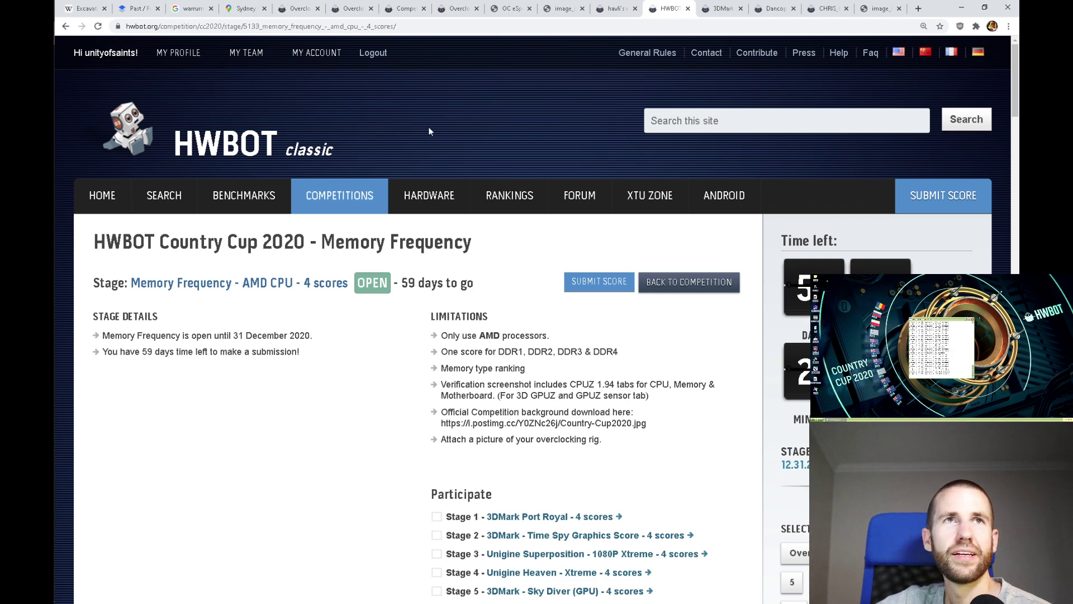
mouse_move(340, 196)
scroll(766, 272, "down", 2)
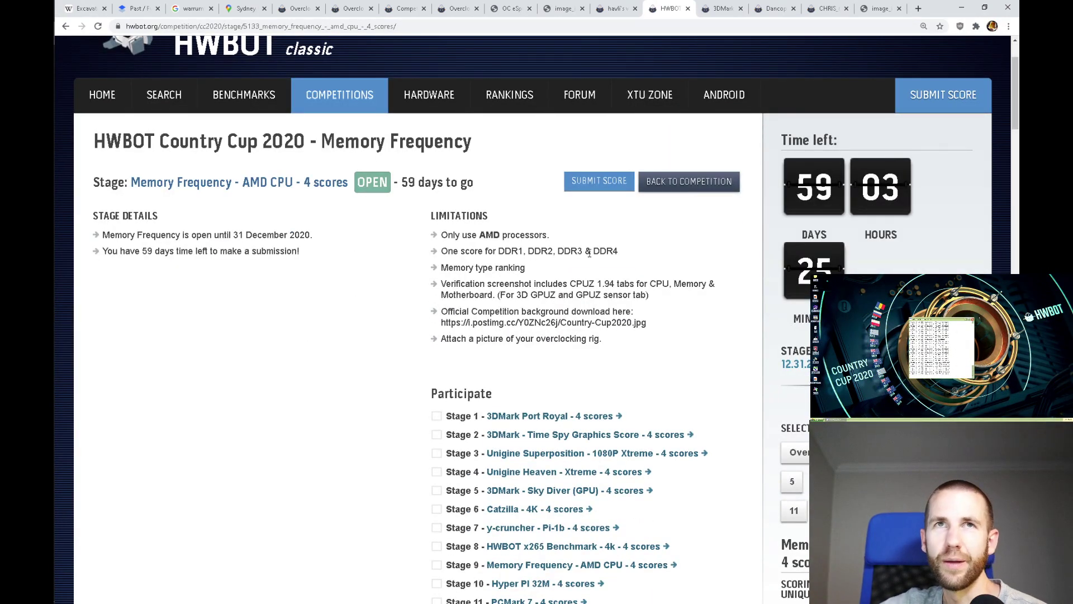
left_click_drag(557, 250, 582, 249)
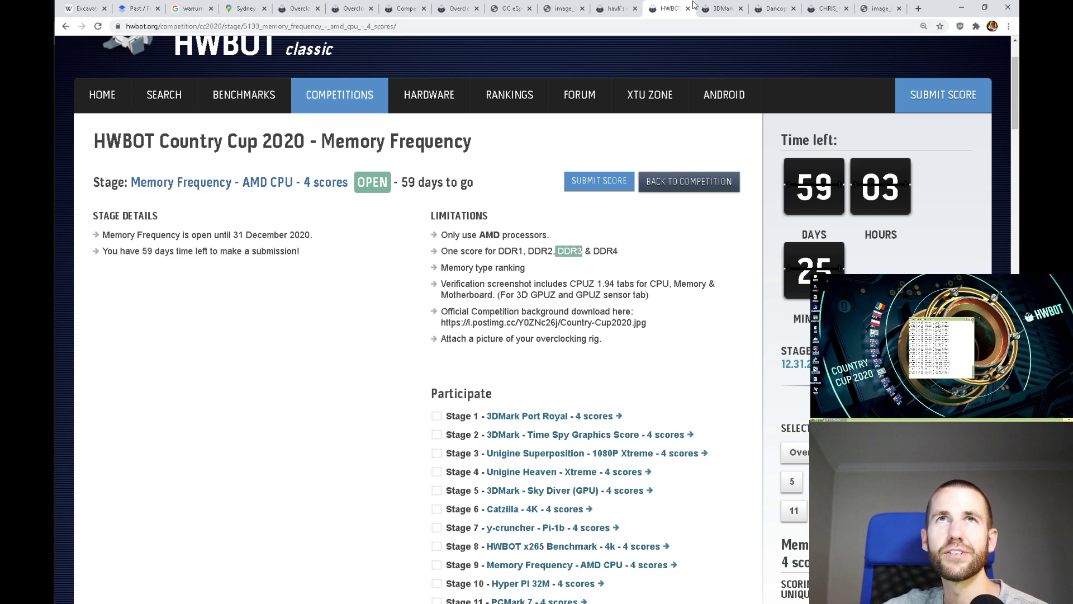
- Move the stage page and SuperPi search results tabs to the end of the tab row, and open the advanced submission search
left_click_drag(671, 8, 886, 9)
left_click_drag(478, 8, 847, 9)
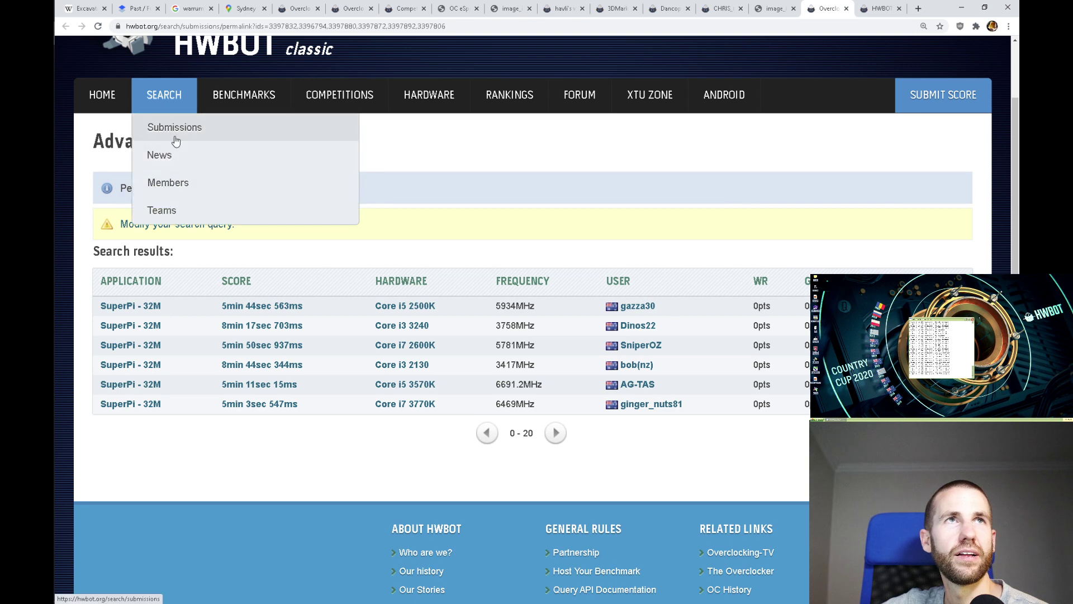
left_click(175, 137)
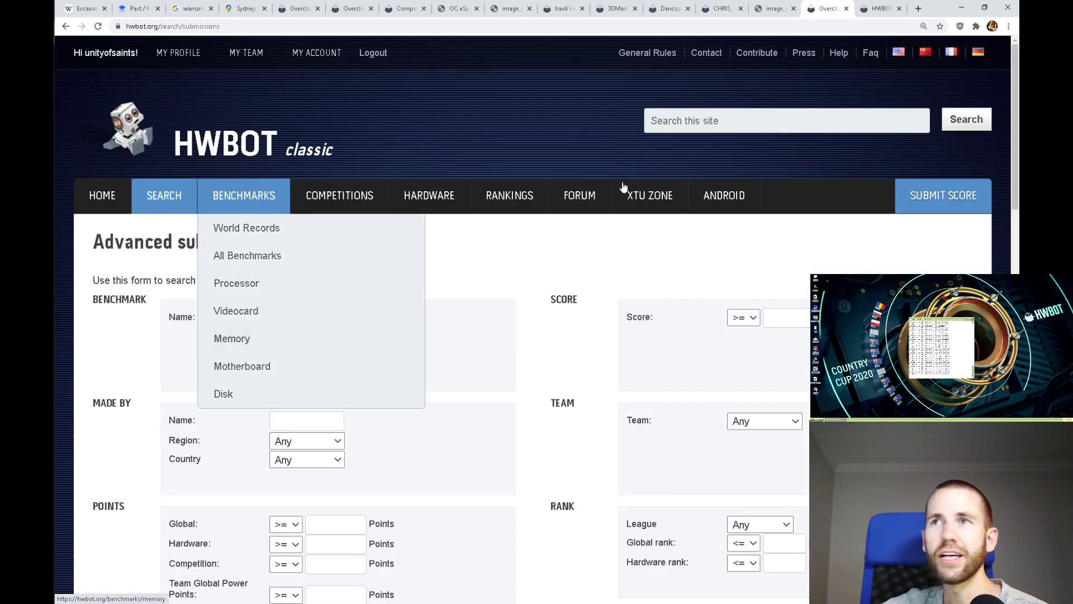
- Recheck the AMD processor and memory type limits on the Memory Frequency stage page, highlighting DDR4
left_click(880, 8)
left_click(492, 252)
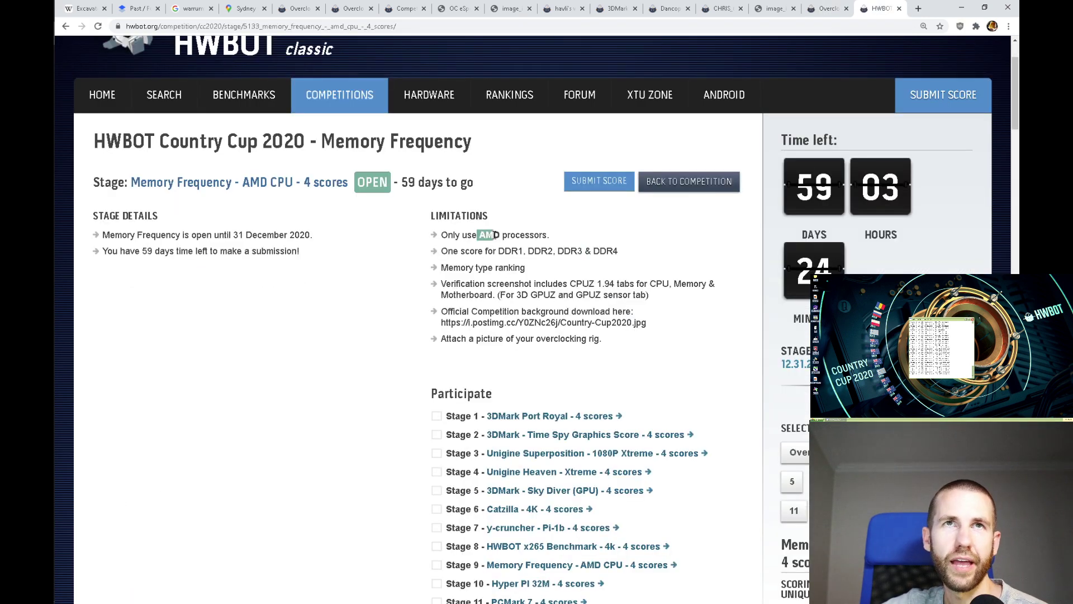
left_click_drag(509, 251, 621, 254)
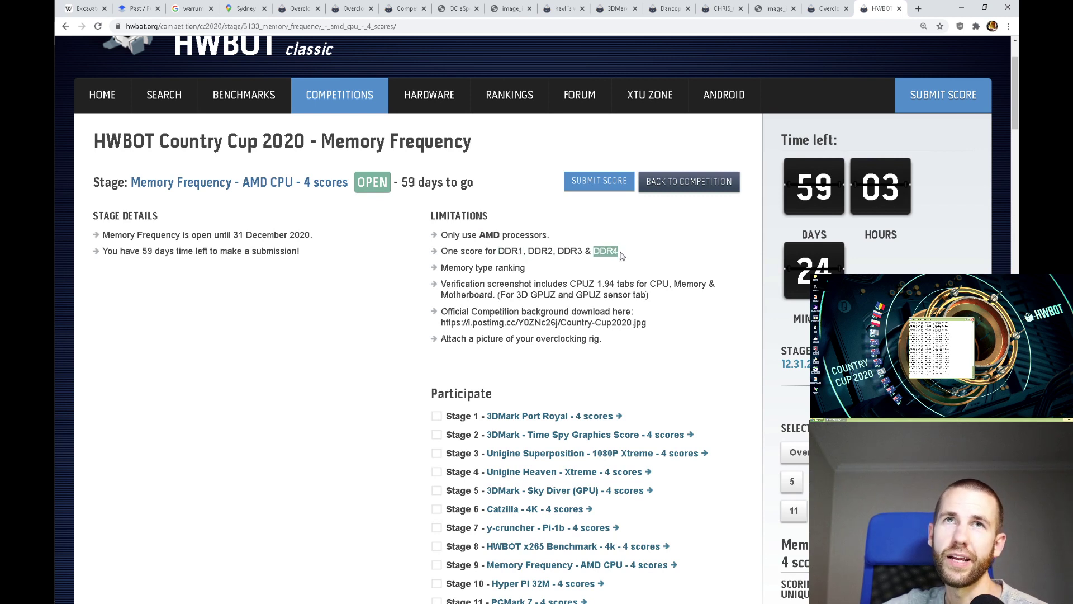
- Return to the advanced submission search and set the benchmark name to Memory Frequency
left_click(826, 8)
scroll(425, 230, "down", 2)
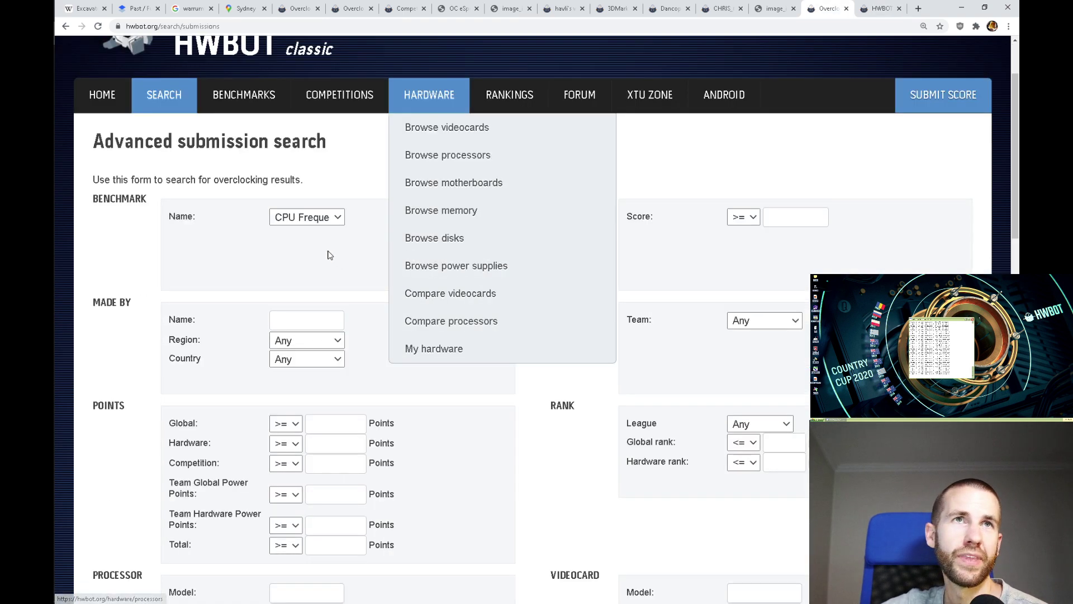
left_click(305, 223)
scroll(405, 358, "down", 6)
scroll(405, 386, "up", 3)
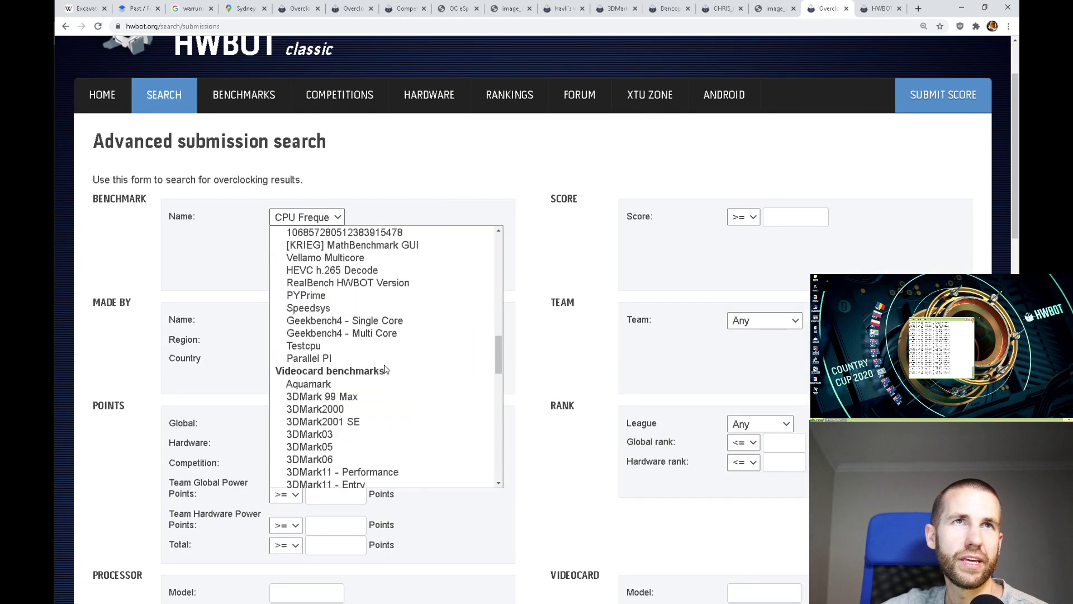
scroll(404, 391, "down", 8)
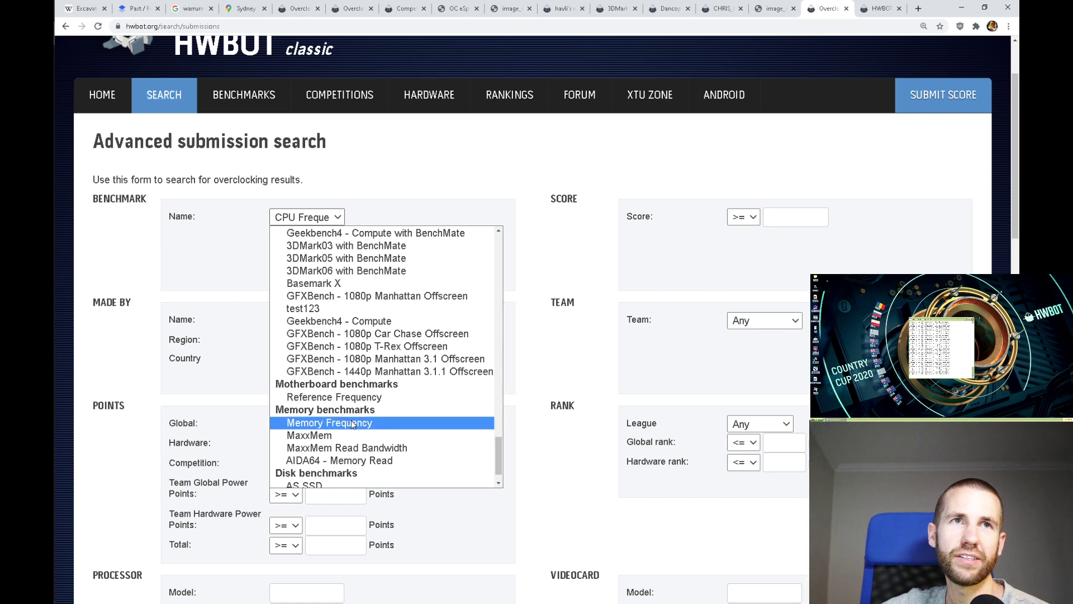
left_click(353, 419)
- Set the processor socket to AM1 and search for the Memory Frequency submissions
scroll(436, 302, "down", 5)
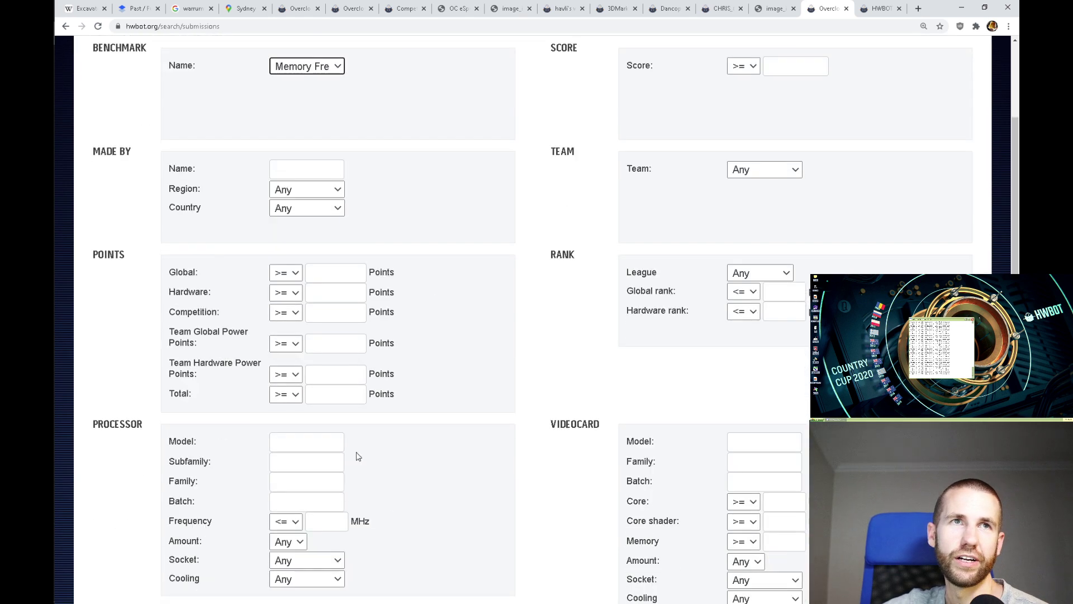
left_click(310, 460)
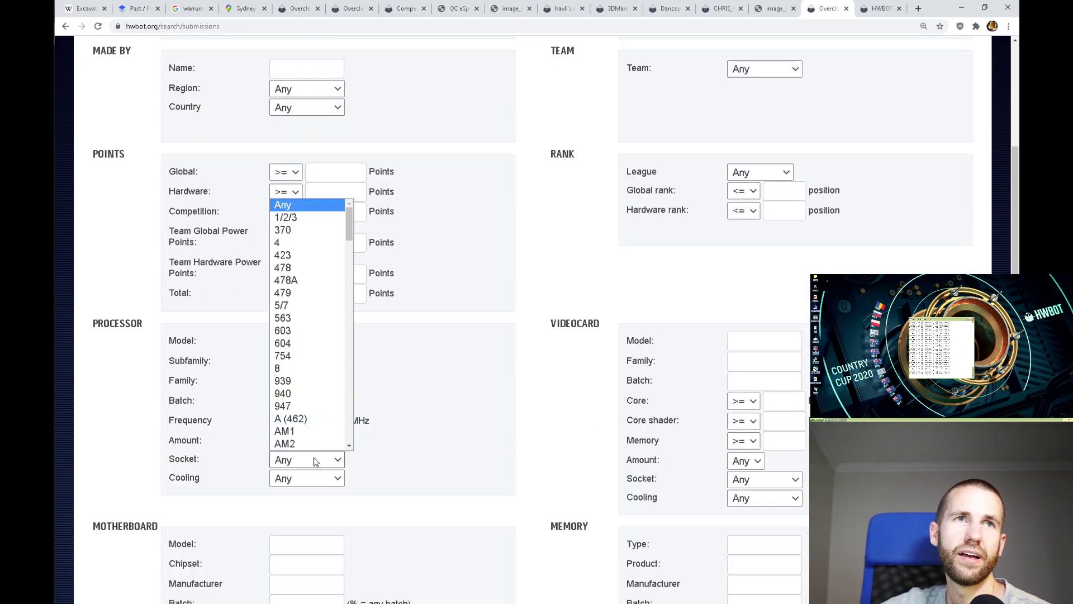
left_click(327, 406)
scroll(156, 531, "down", 5)
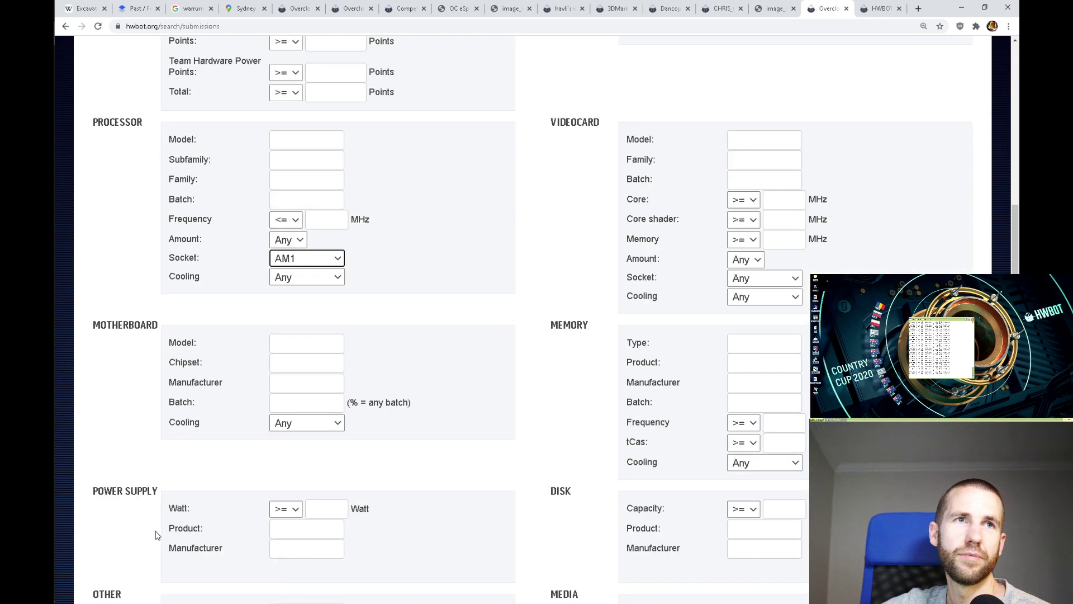
scroll(129, 566, "down", 4)
left_click(111, 420)
scroll(282, 350, "down", 3)
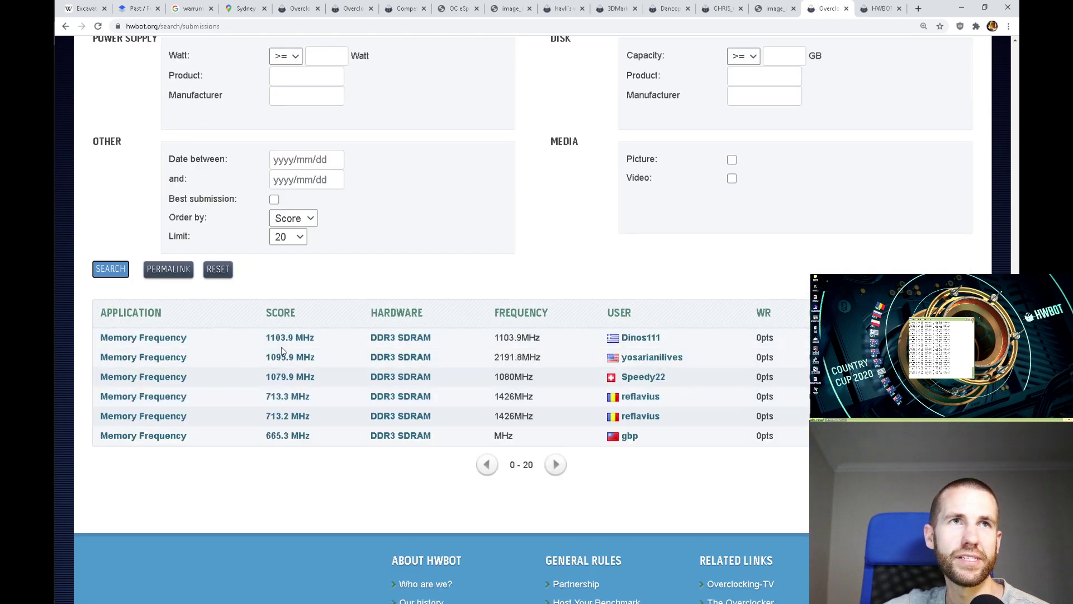
- Change the processor socket filter to FM1 and rerun the Memory Frequency search to check the top scores
scroll(324, 359, "up", 5)
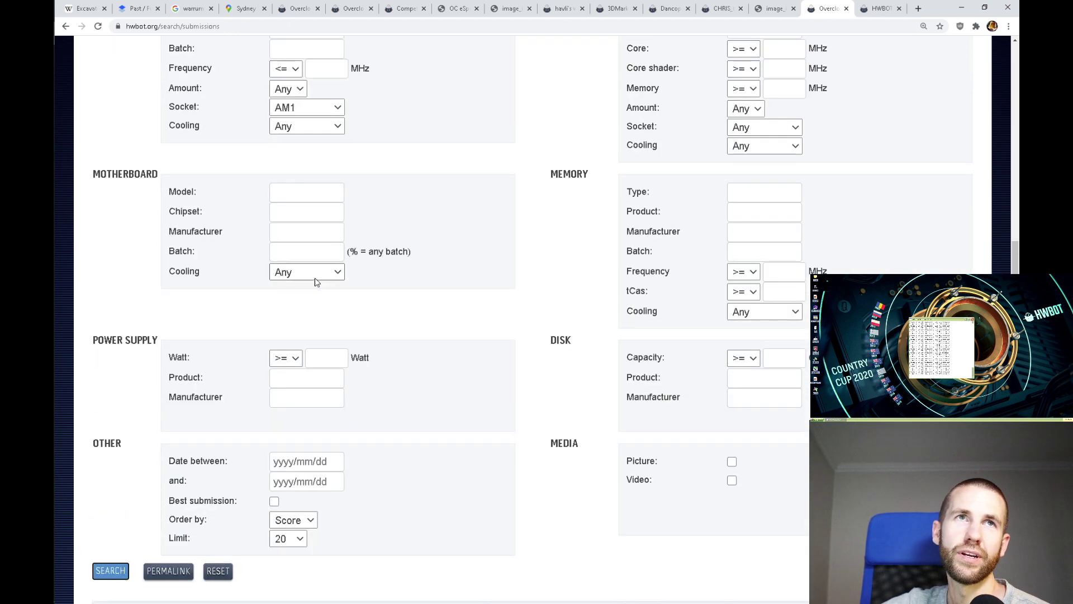
left_click(302, 107)
scroll(306, 299, "down", 15)
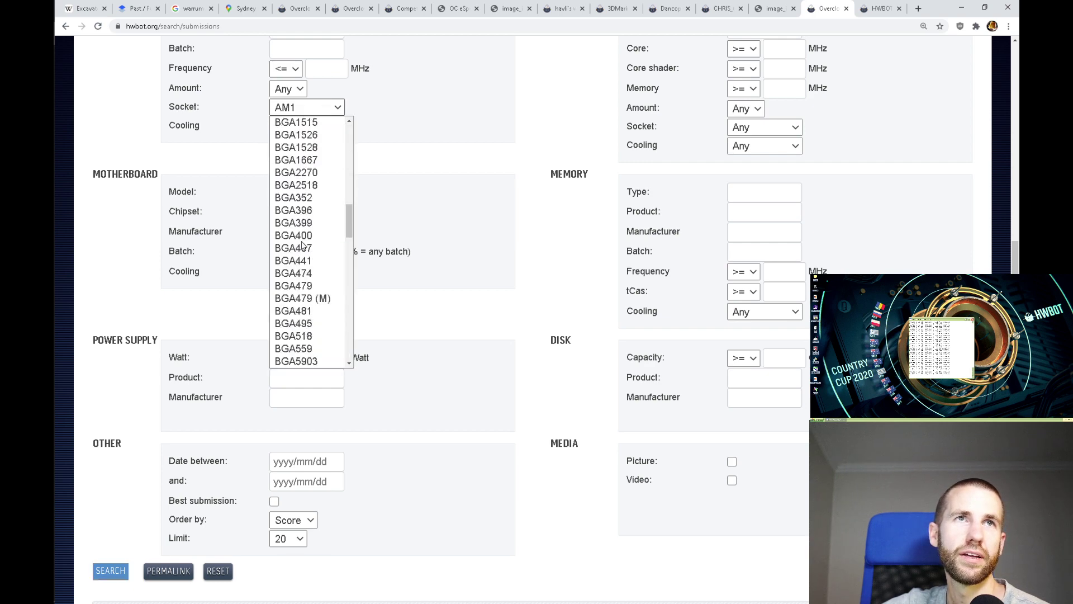
left_click(302, 235)
scroll(302, 240, "down", 3)
left_click(111, 421)
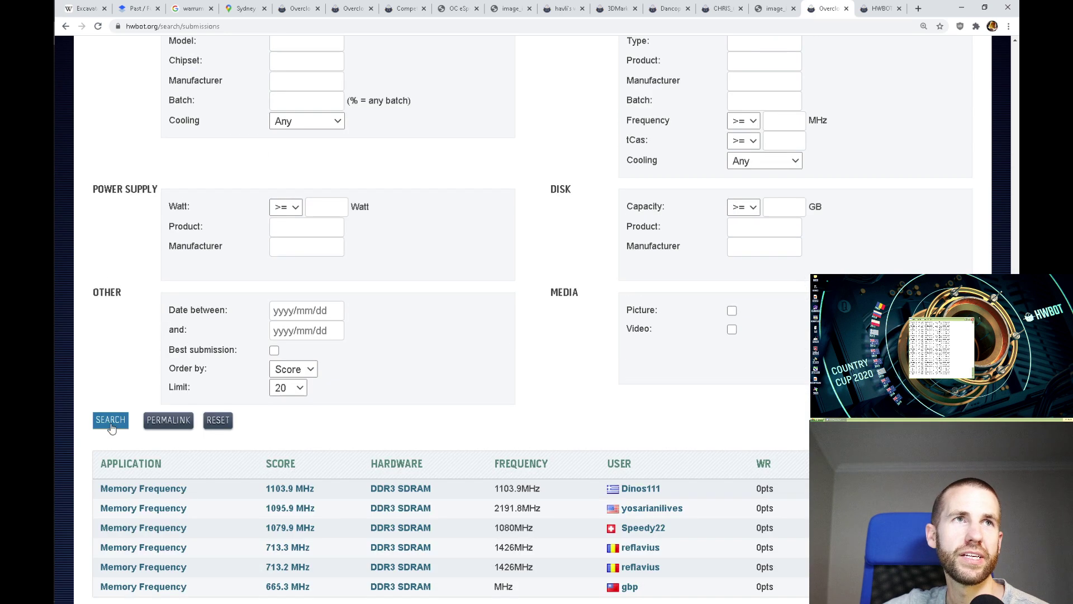
scroll(349, 389, "down", 3)
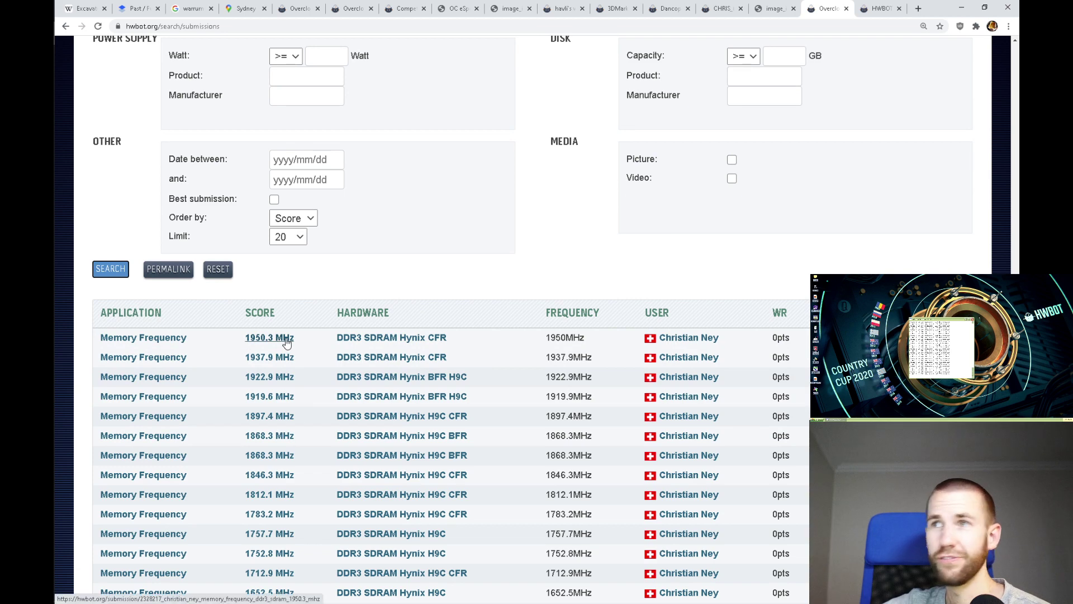
- Change the processor socket filter to AM3+, rerun the Memory Frequency search and look through the listed scores
scroll(287, 343, "up", 9)
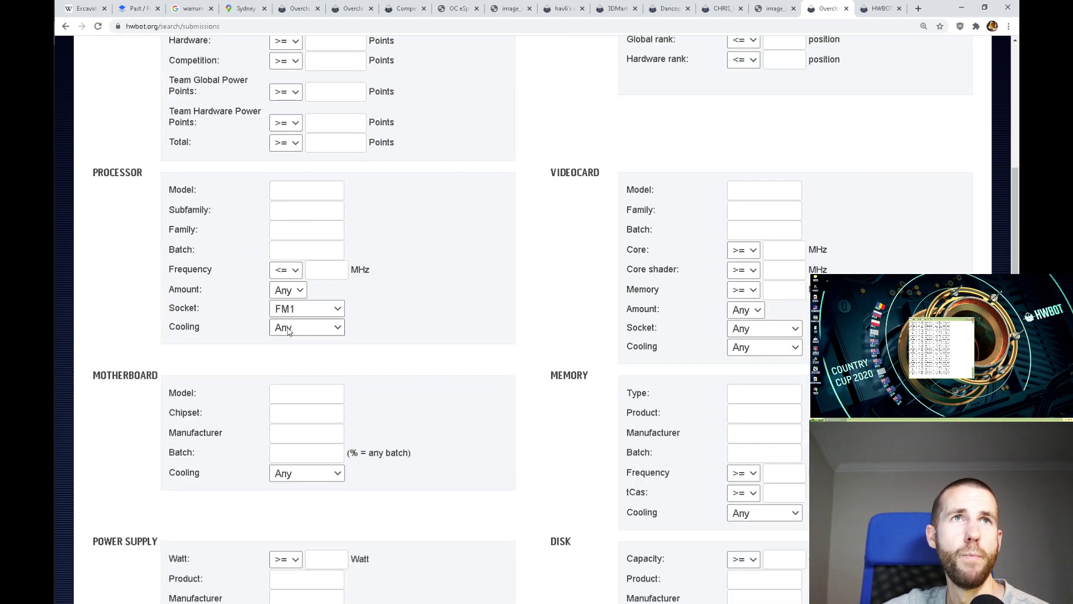
left_click(307, 309)
scroll(327, 397, "down", 5)
scroll(316, 491, "up", 15)
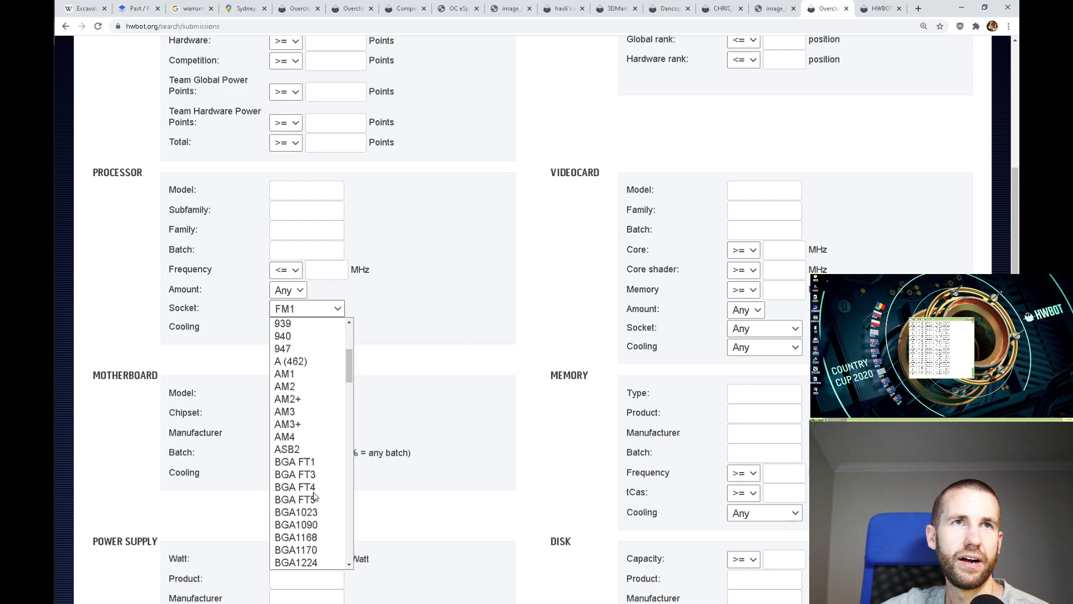
left_click(288, 424)
scroll(296, 425, "down", 6)
left_click(110, 421)
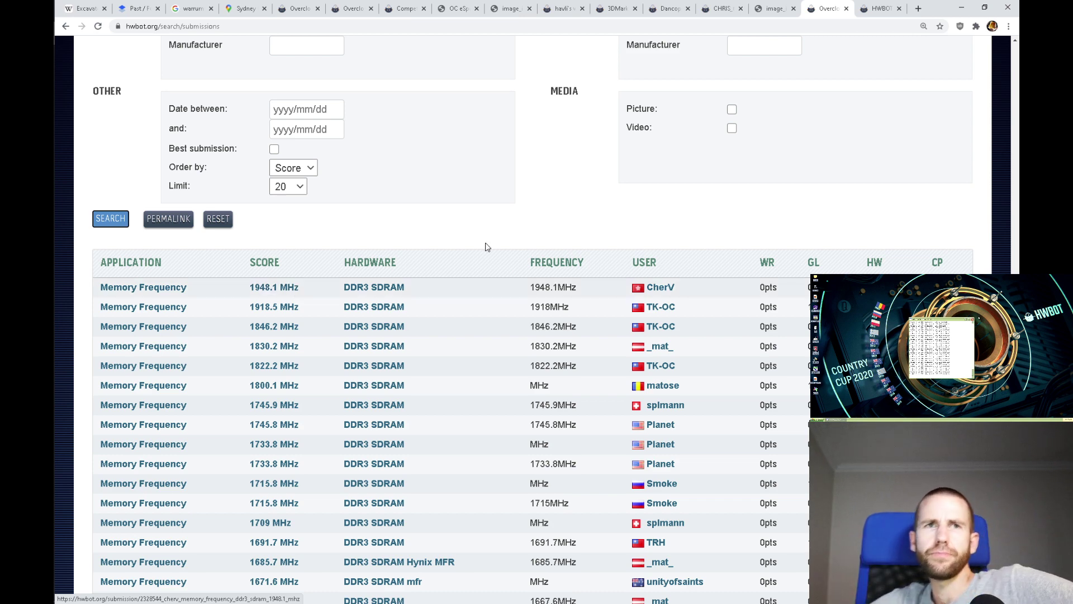
scroll(346, 407, "down", 2)
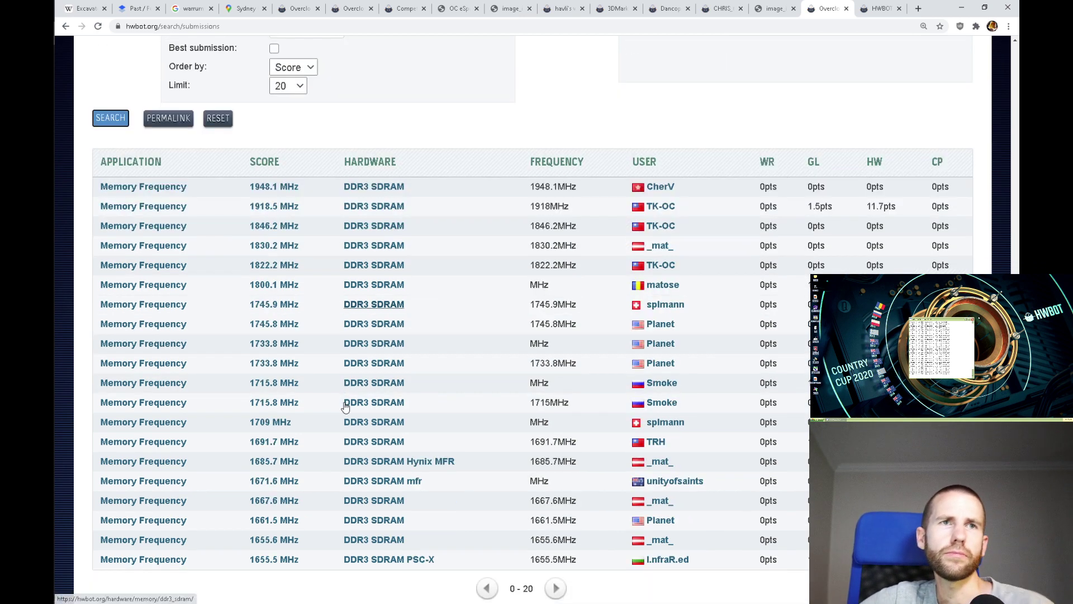
- Open the 1671.6 MHz DDR3 SDRAM mfr submission separately, view its rig photos, and go back to the search results
middle_click(287, 482)
left_click(818, 7)
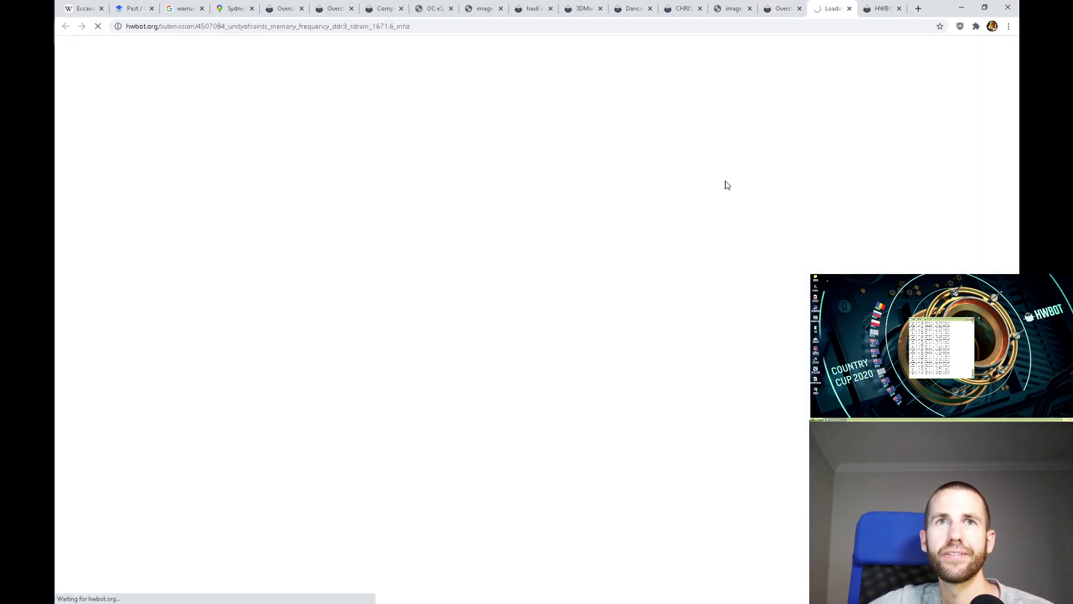
scroll(510, 300, "down", 6)
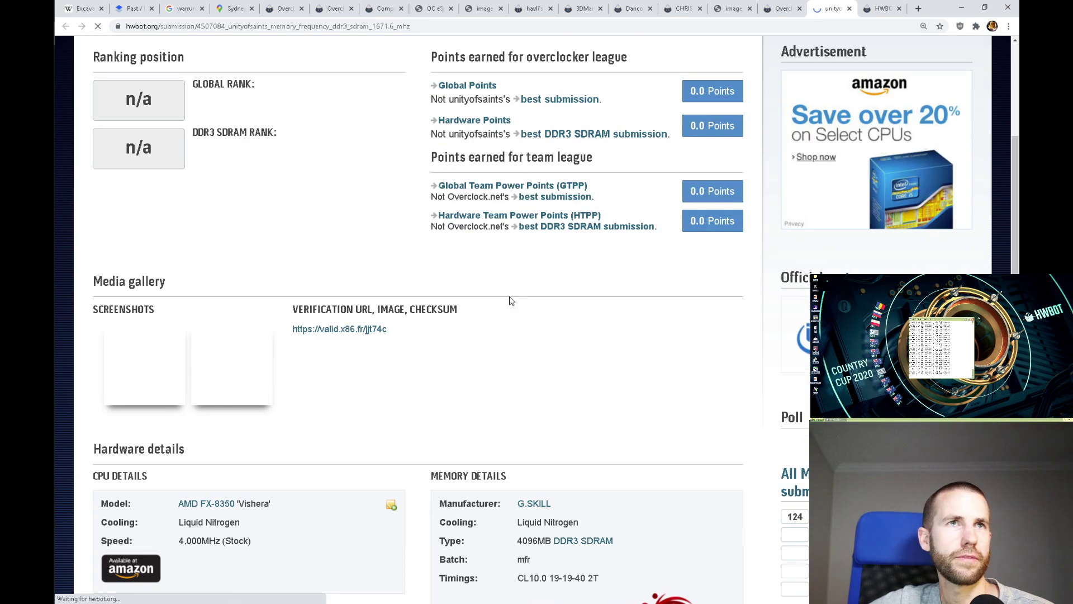
scroll(511, 300, "down", 1)
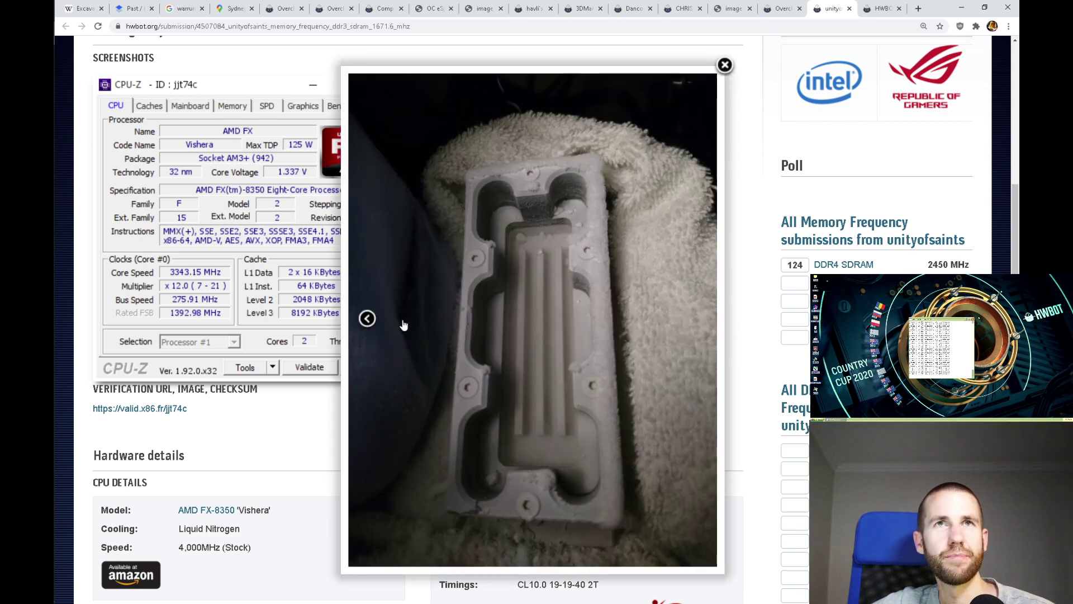
left_click(367, 319)
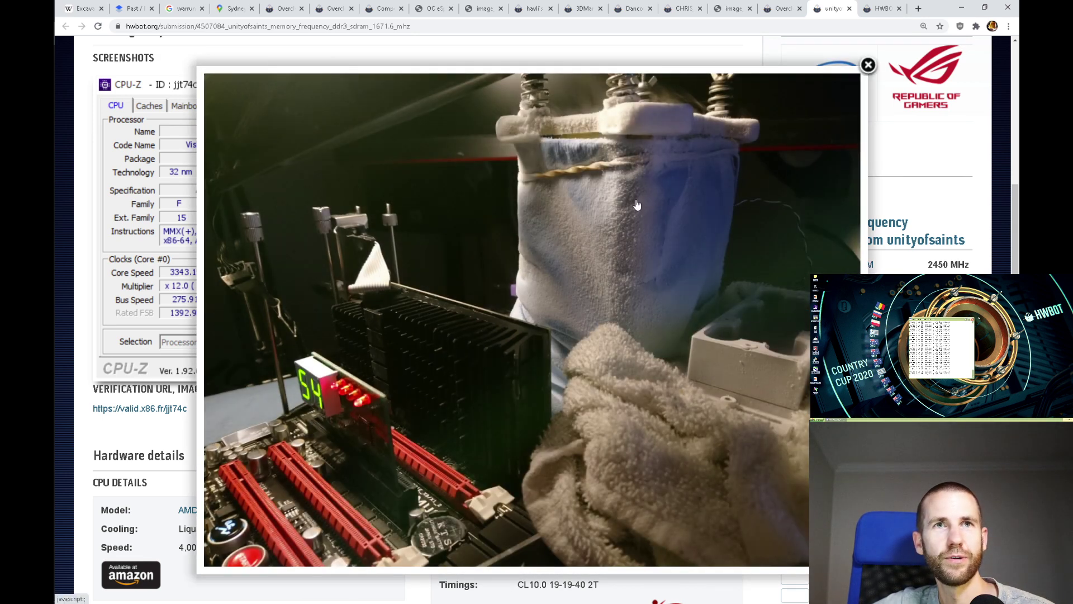
left_click(867, 65)
left_click(785, 7)
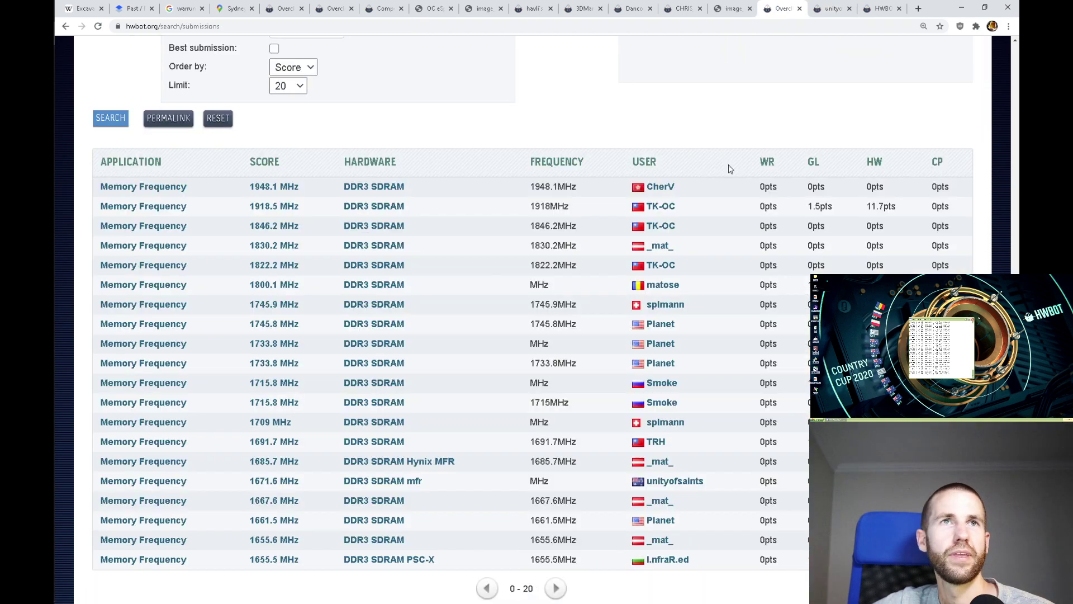
- Go back to the competition stage page, open the stage 10 Hyper PI 32M page and review its limitations
left_click(882, 7)
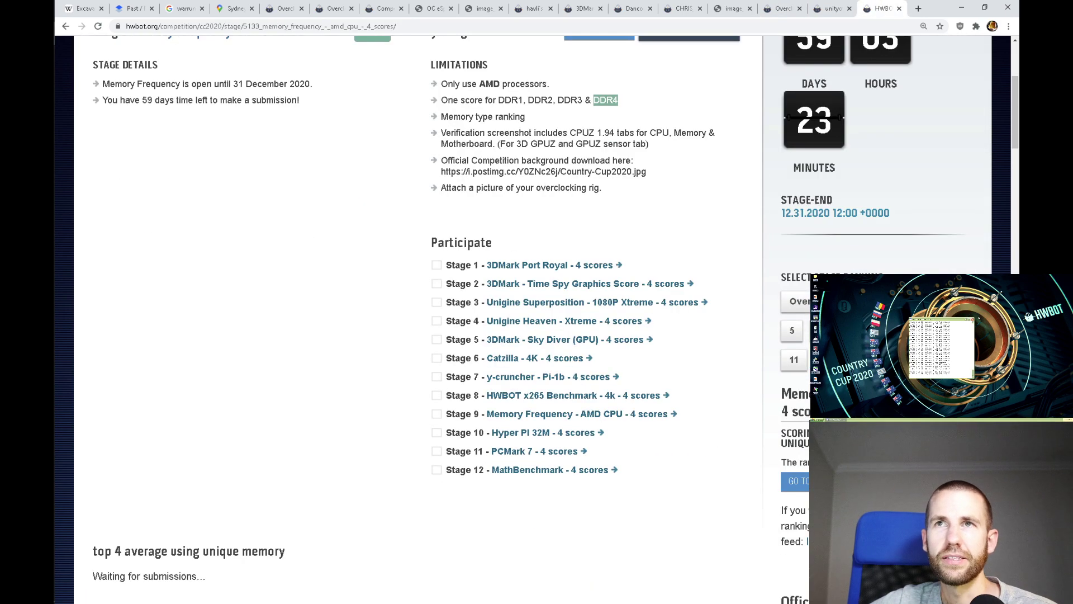
left_click(941, 330)
scroll(940, 331, "down", 3)
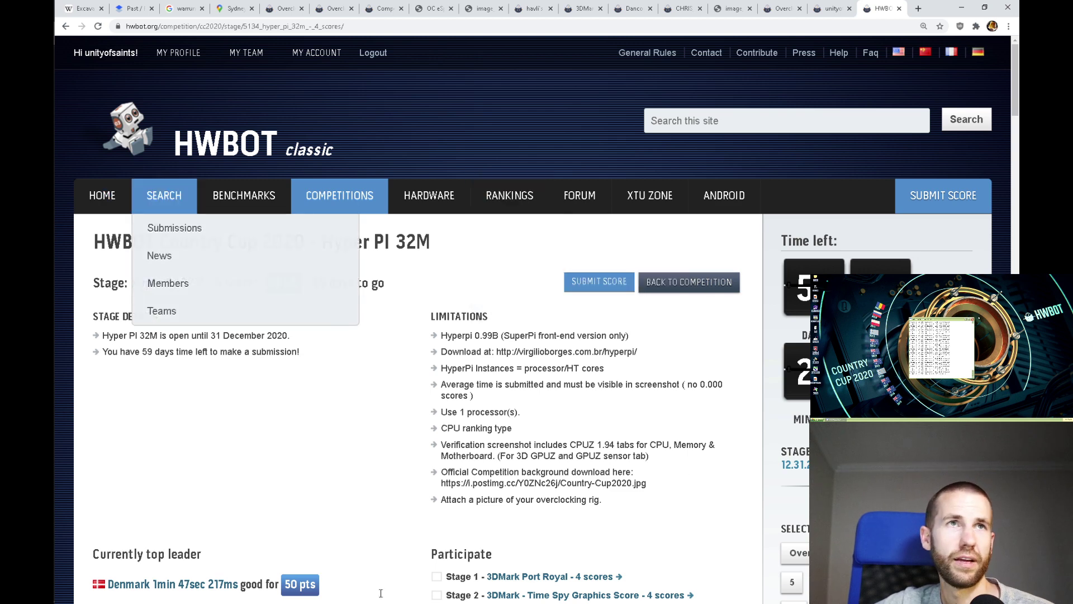
scroll(572, 394, "down", 3)
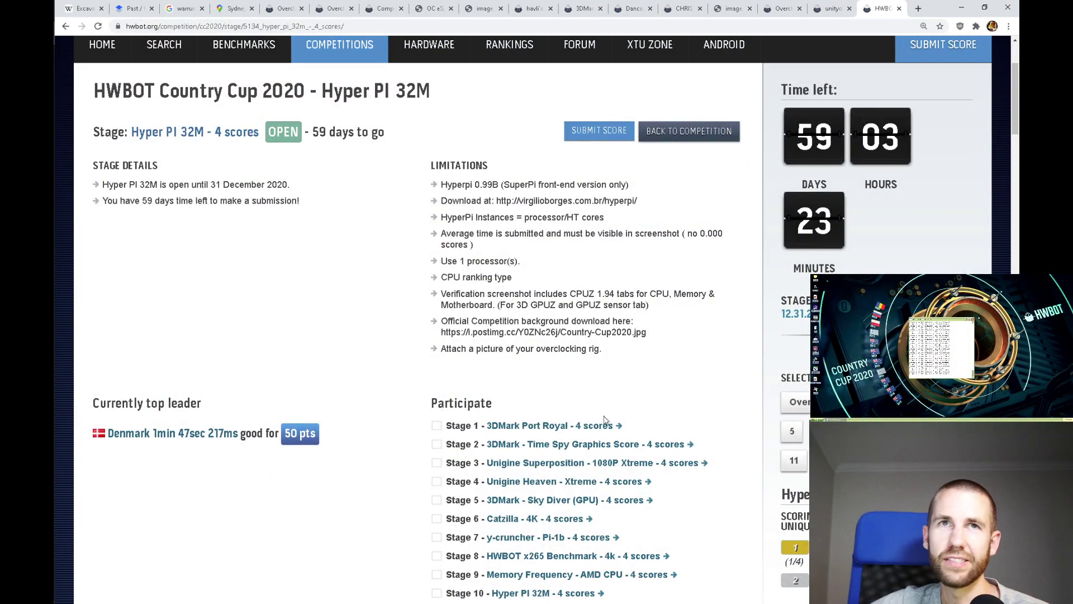
scroll(805, 464, "down", 2)
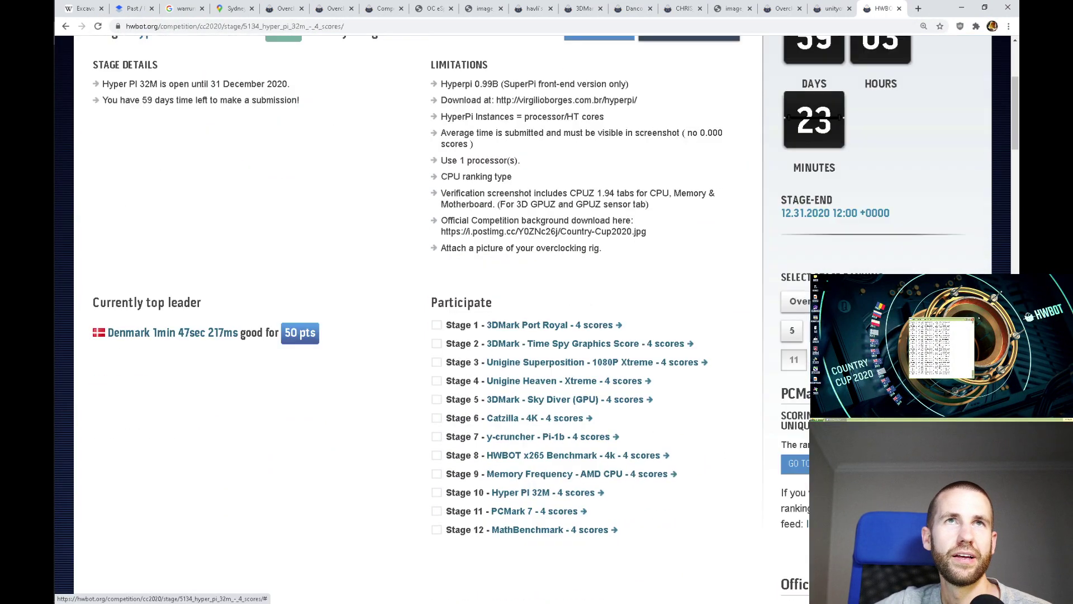
- Review the limitations of the PCMark 7, MathBenchmark and Unigine Heaven - Xtreme stages on their stage pages
left_click(805, 464)
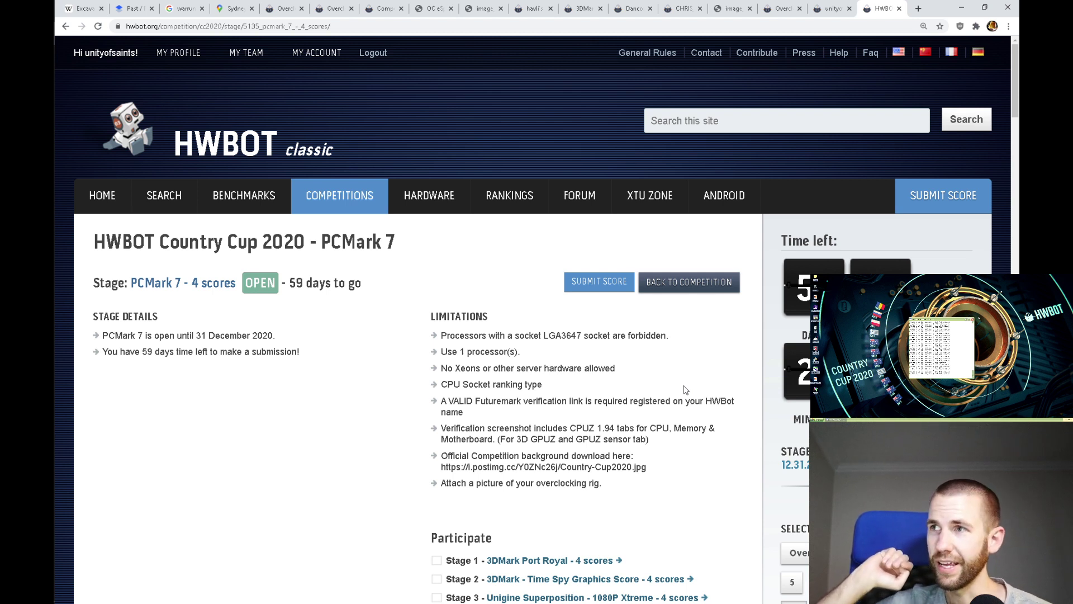
scroll(710, 376, "down", 3)
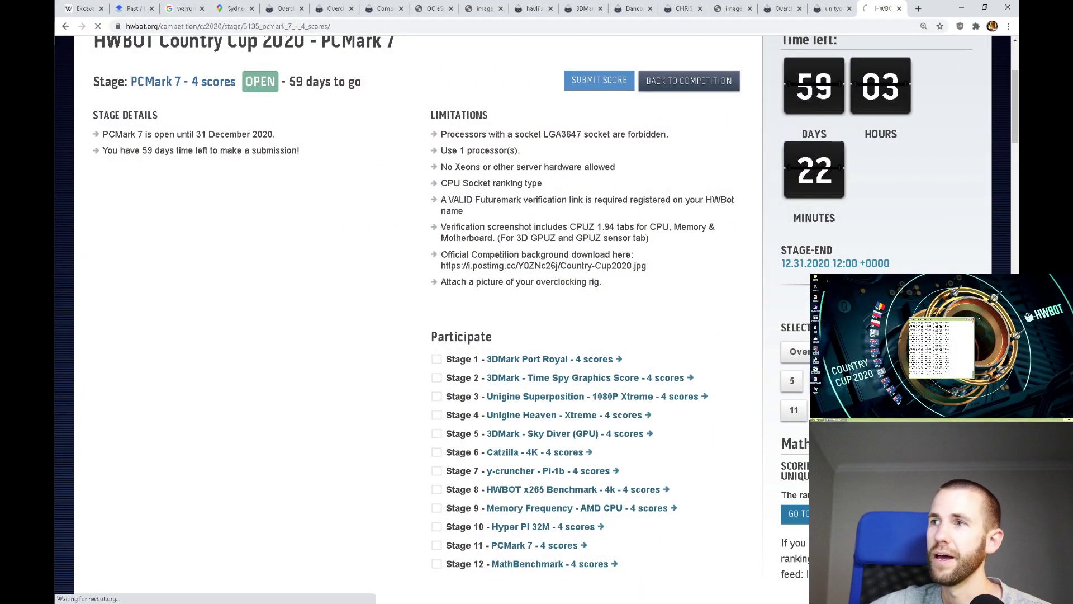
left_click(793, 513)
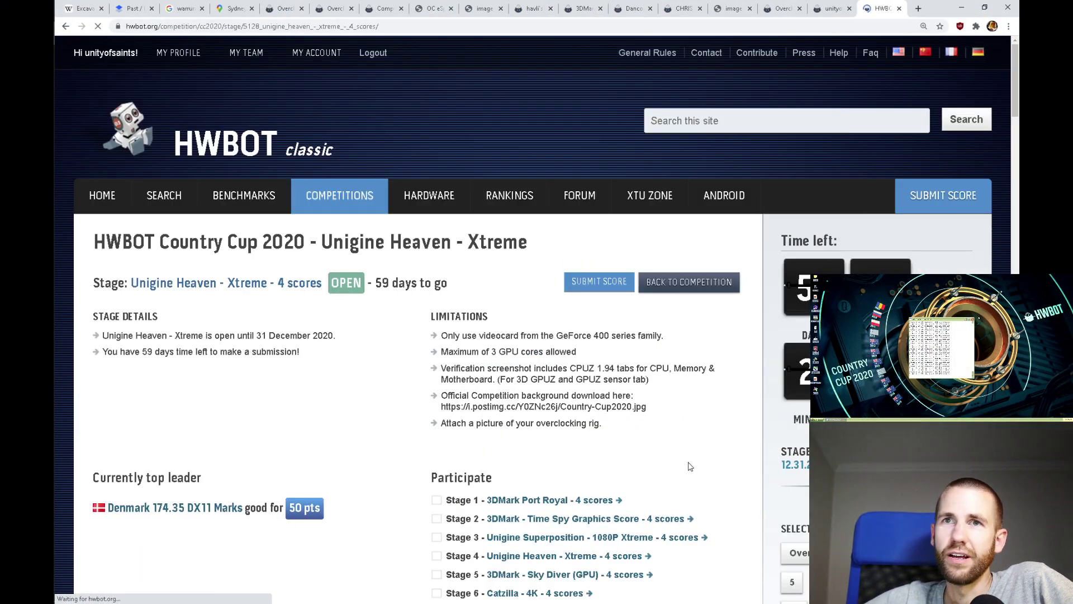
scroll(616, 422, "down", 3)
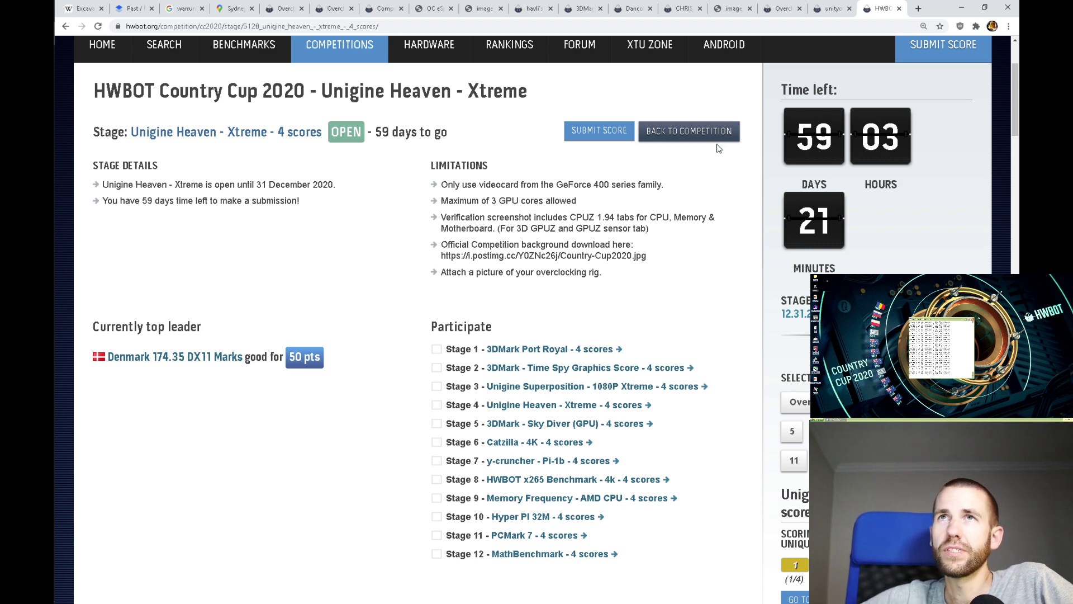
- Search the web for "gtx470 hwbot" in a new tab and open the NVIDIA GeForce GTX 470 page on HWBOT
left_click(921, 9)
type("gtx")
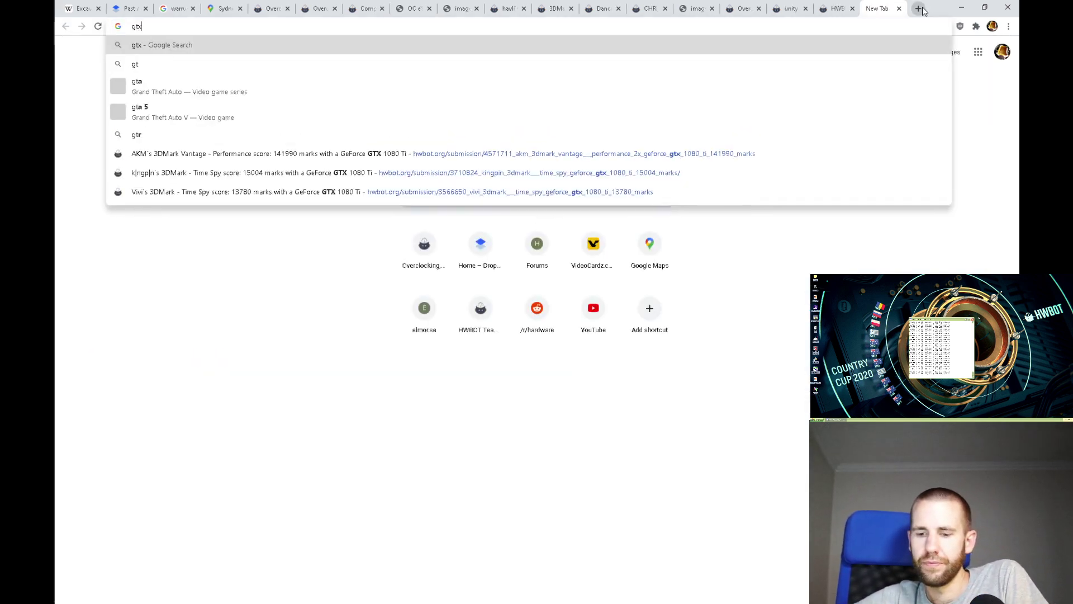
type("470 hwbot")
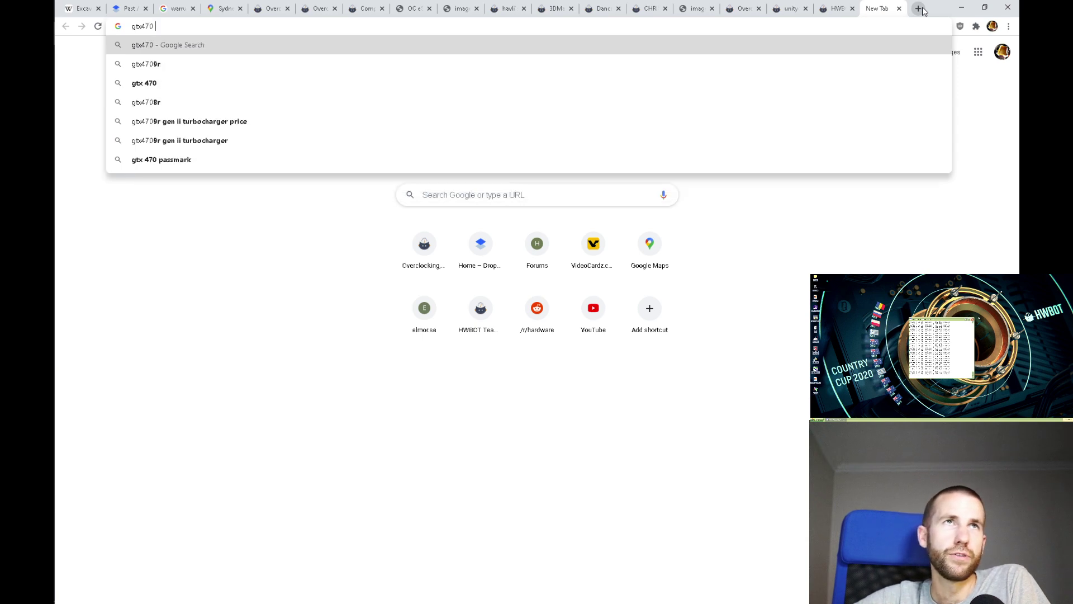
key("Return")
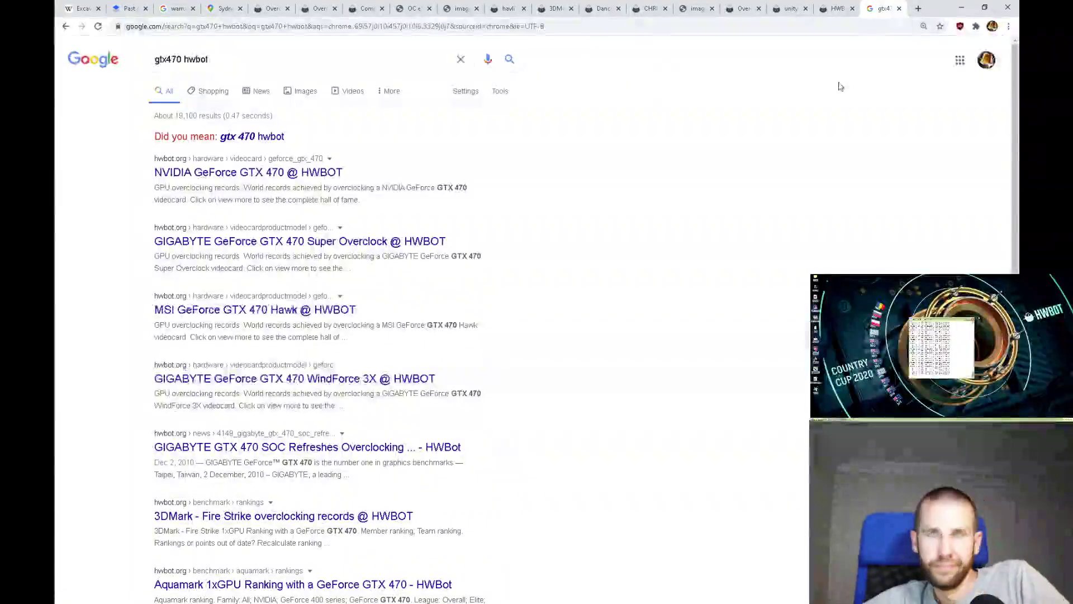
left_click(175, 176)
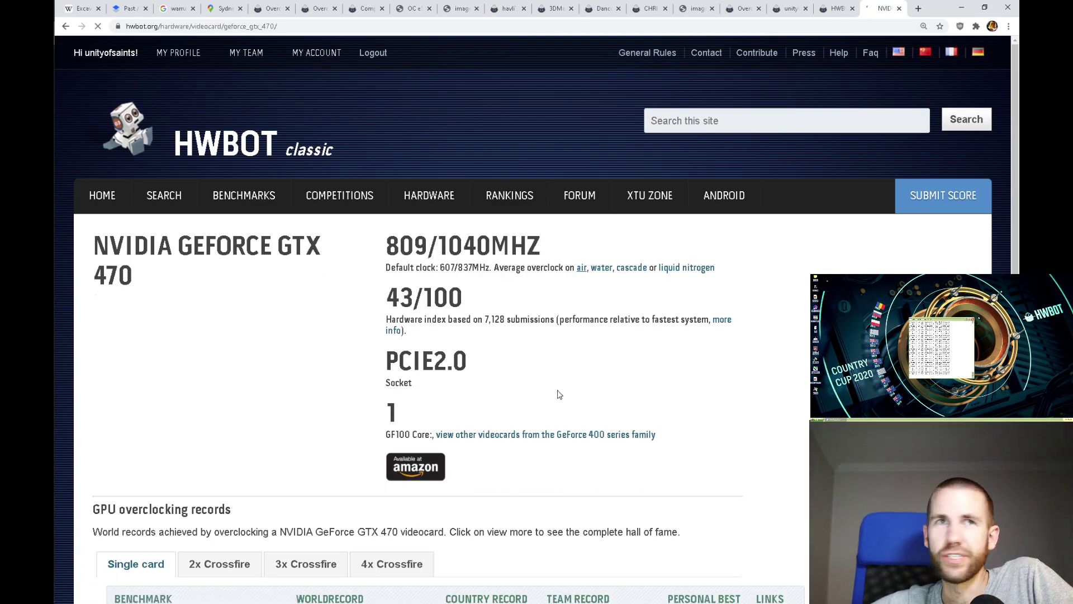
- Look over the GeForce GTX 470 overclocking records and show the 3x Crossfire world records
scroll(402, 271, "down", 5)
scroll(298, 269, "up", 5)
scroll(298, 269, "down", 4)
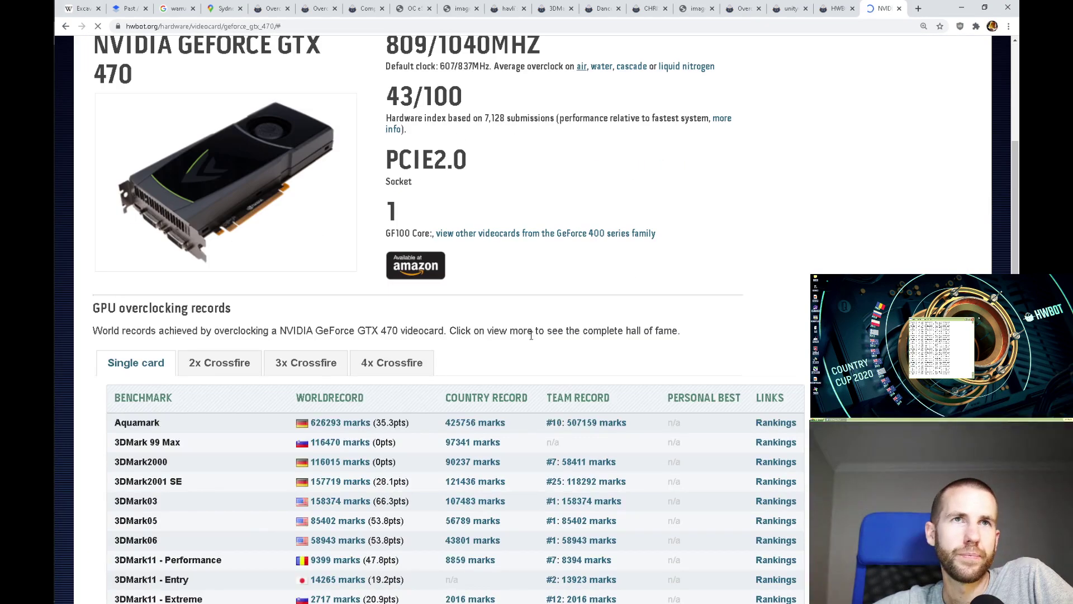
scroll(324, 377, "up", 4)
scroll(327, 377, "down", 3)
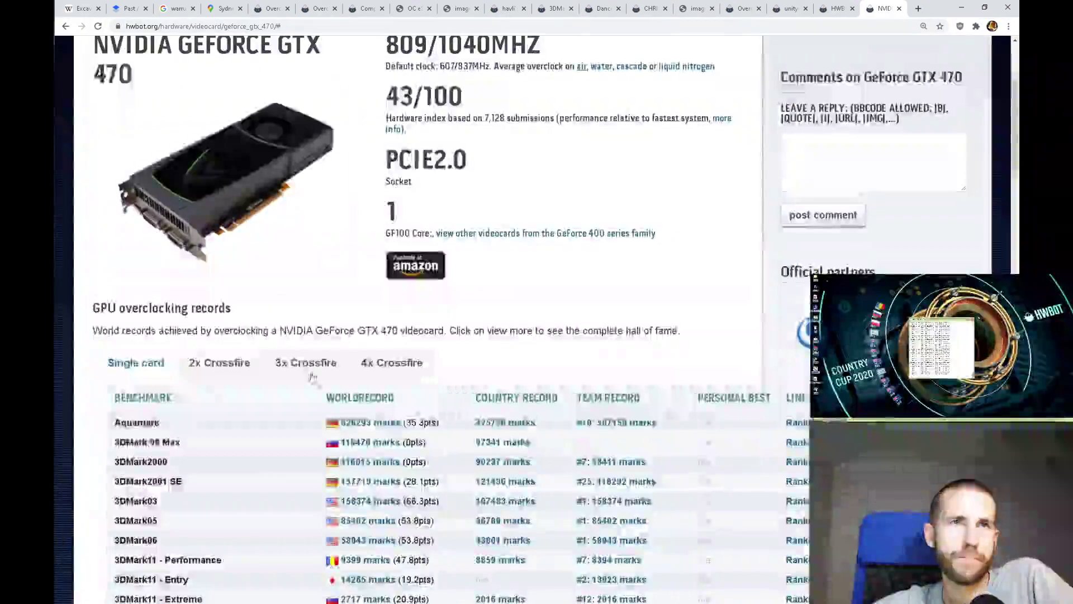
left_click(307, 362)
scroll(510, 410, "down", 2)
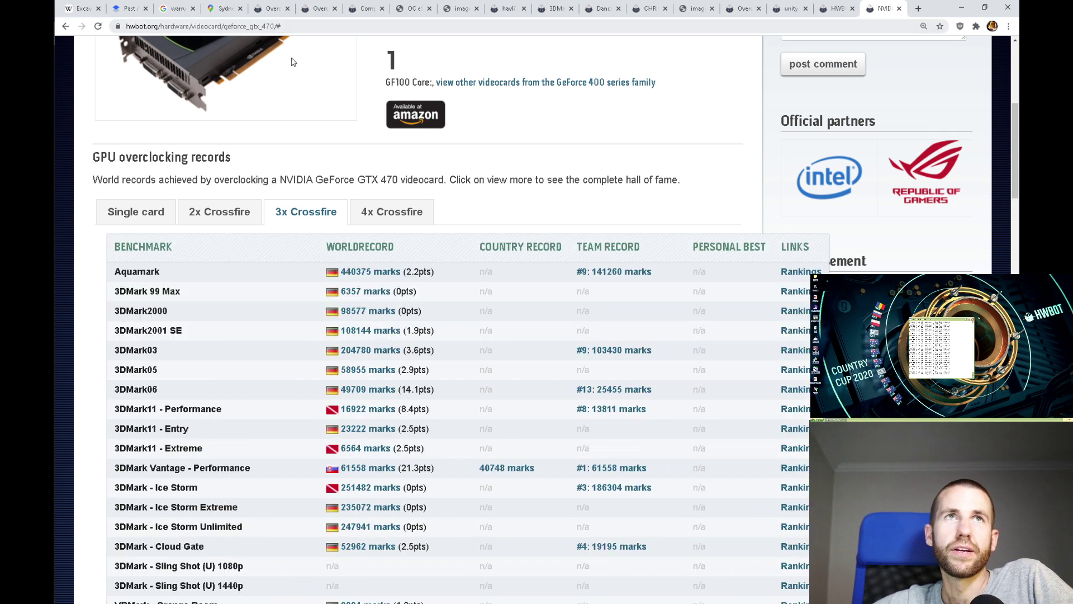
- Look over the 3x Crossfire GTX 470 records and open the Unigine Heaven - Xtreme world record submission
scroll(435, 510, "down", 1)
scroll(435, 510, "down", 4)
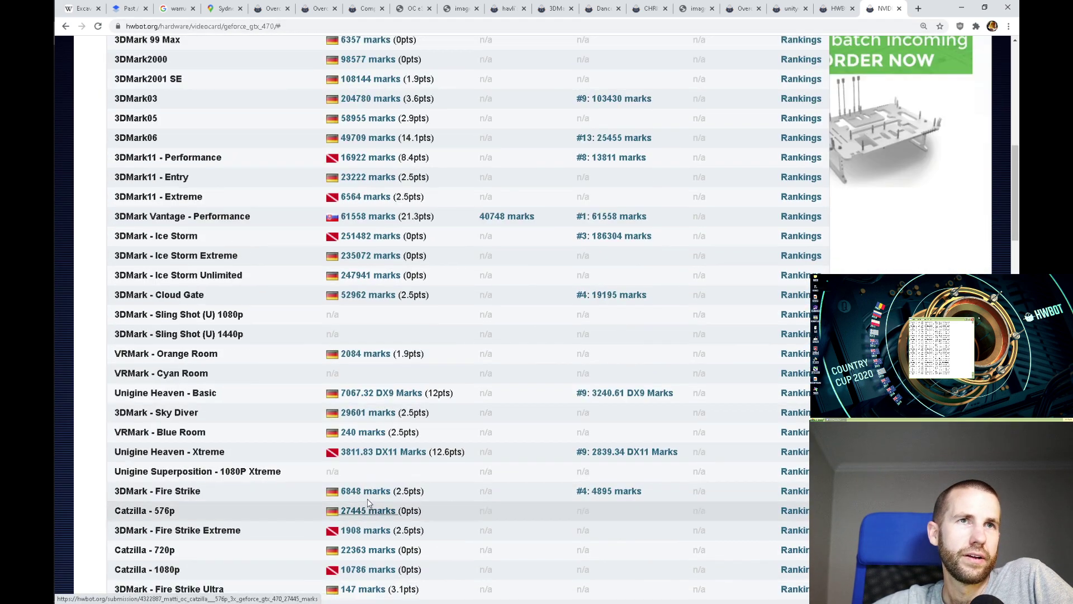
left_click(380, 455)
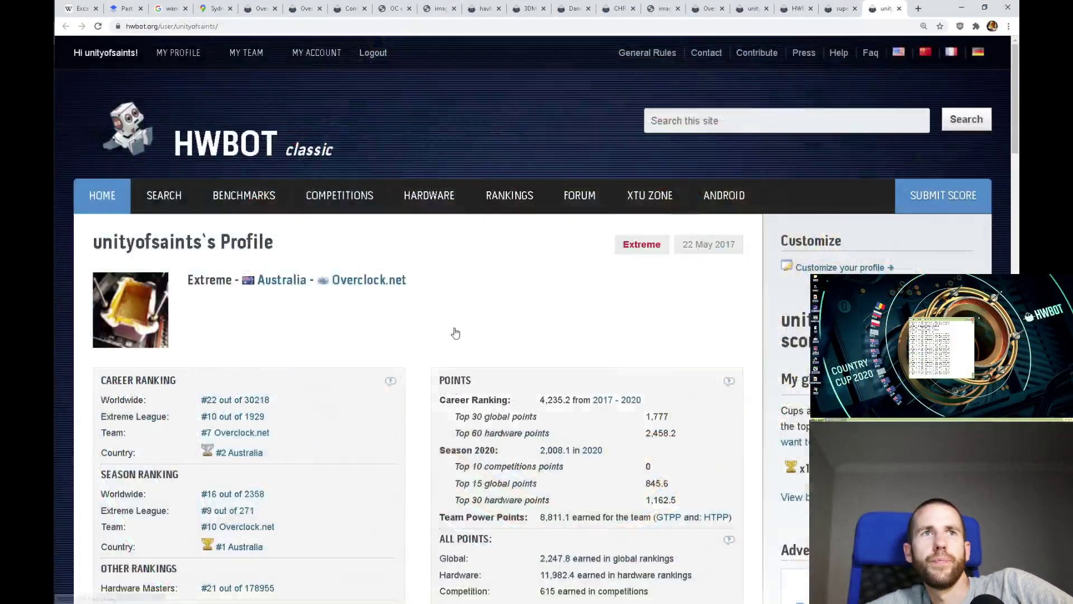
- Look through the HWBOT user profile, checking its wall activity and points sections
scroll(455, 330, "down", 10)
scroll(469, 316, "down", 20)
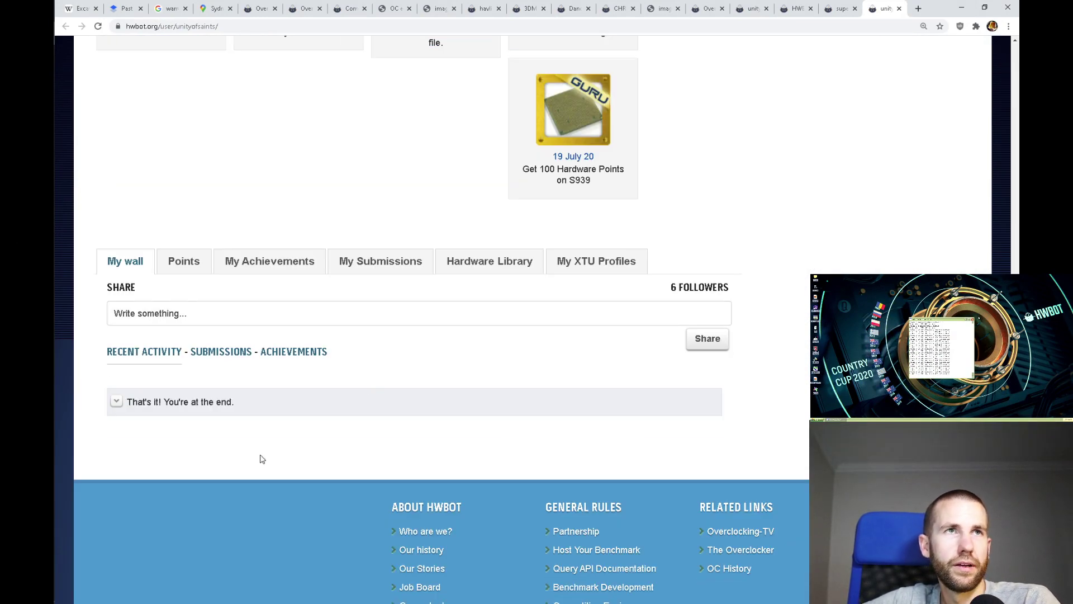
left_click(116, 401)
left_click(181, 267)
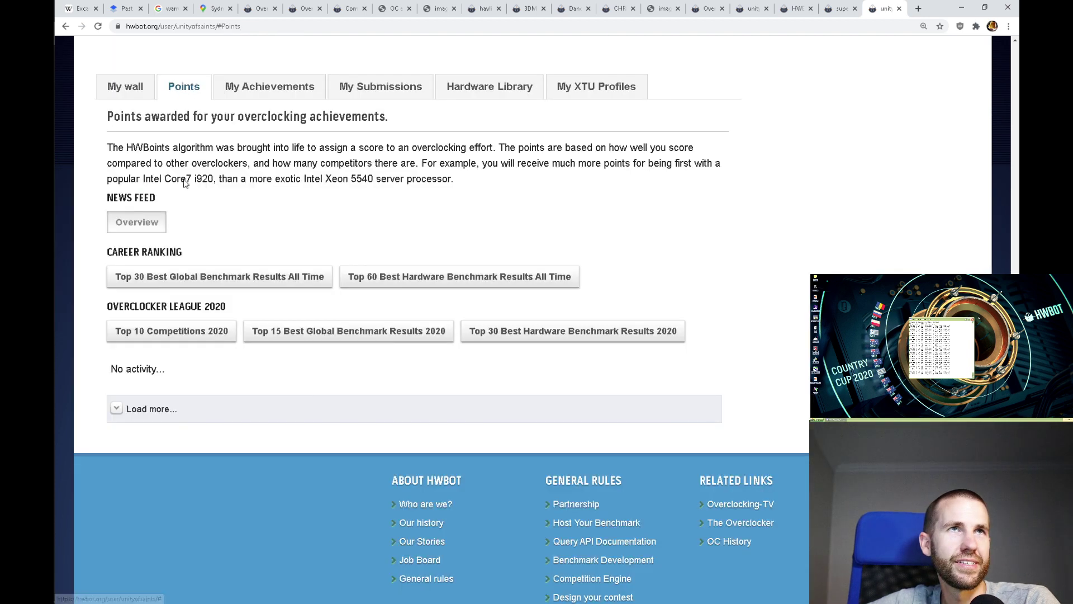
scroll(137, 239, "up", 3)
left_click(137, 239)
scroll(488, 330, "up", 4)
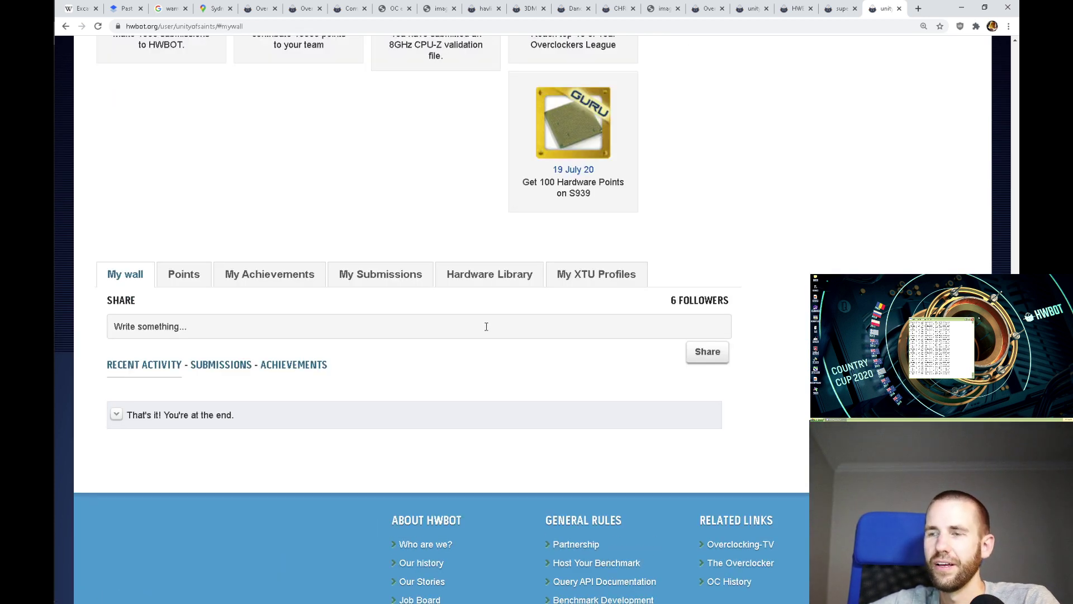
scroll(487, 326, "up", 20)
scroll(610, 340, "up", 3)
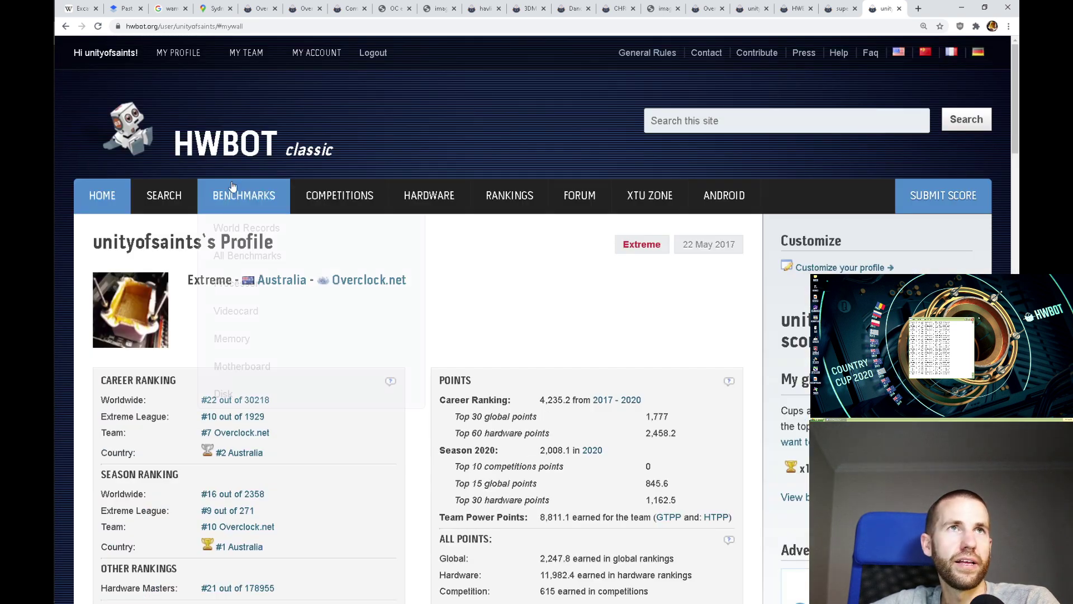
- Open the advanced submission search and look at the available benchmark names
left_click(173, 234)
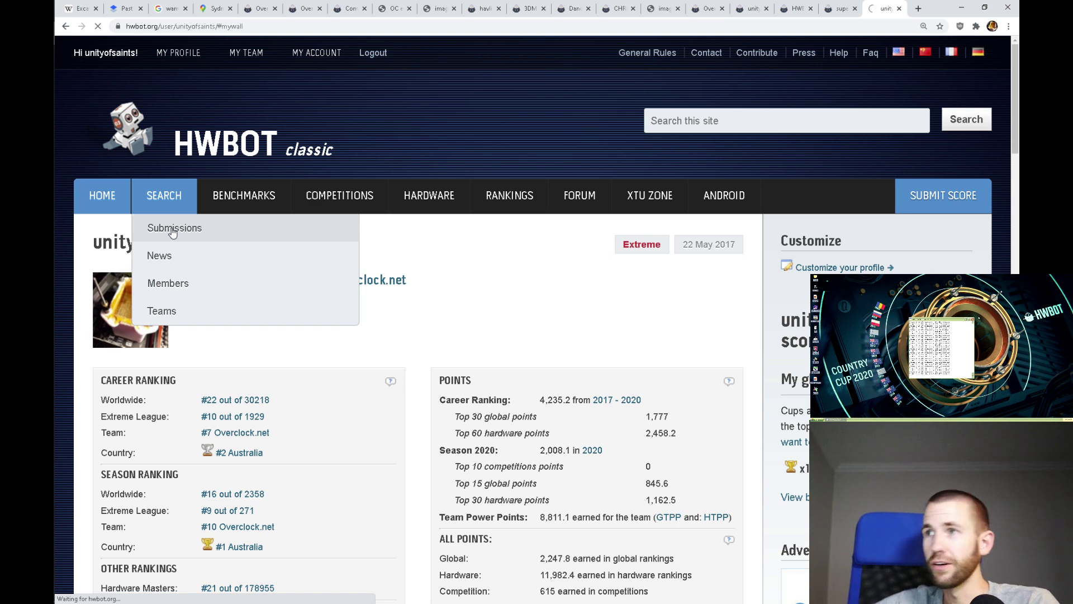
left_click(315, 318)
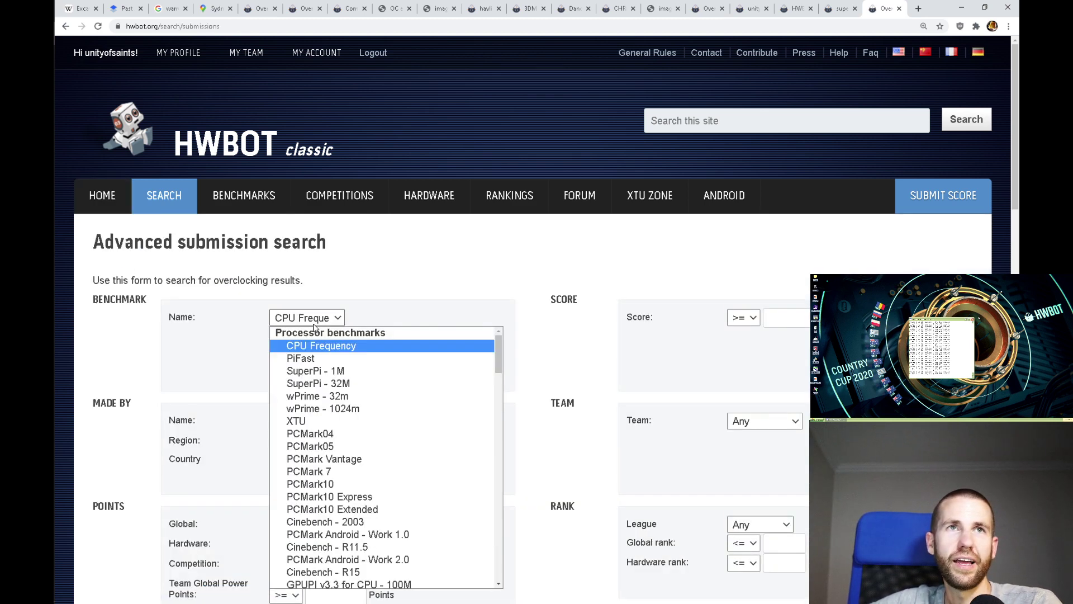
left_click(313, 324)
left_click(314, 324)
left_click(314, 324)
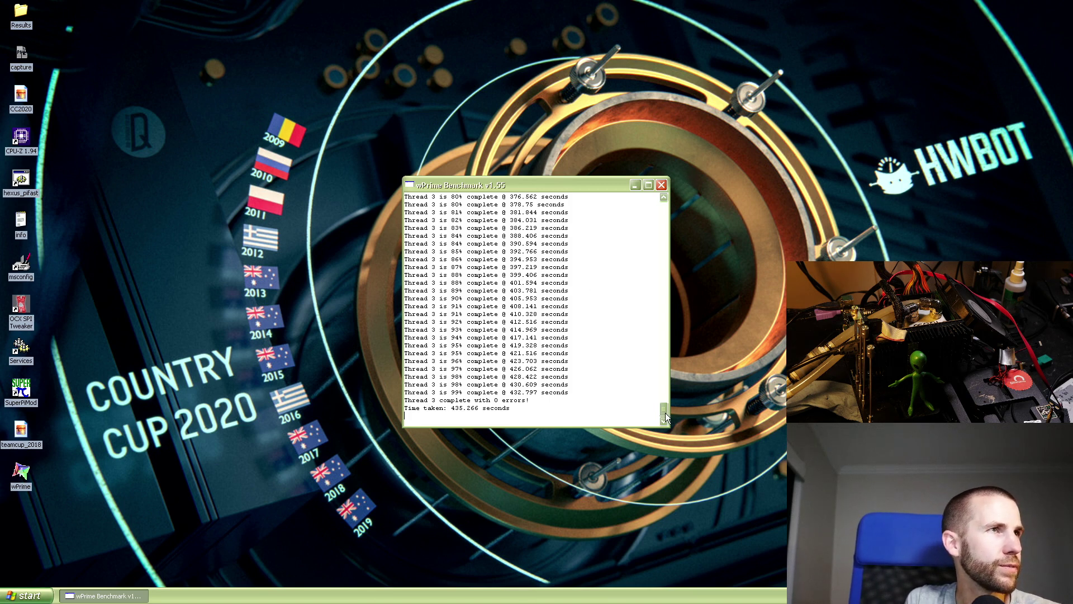
- Close the finished wPrime run after reviewing its output, and open wPrime and CPU-Z side by side
left_click_drag(664, 412, 664, 204)
left_click(661, 185)
double_click(20, 472)
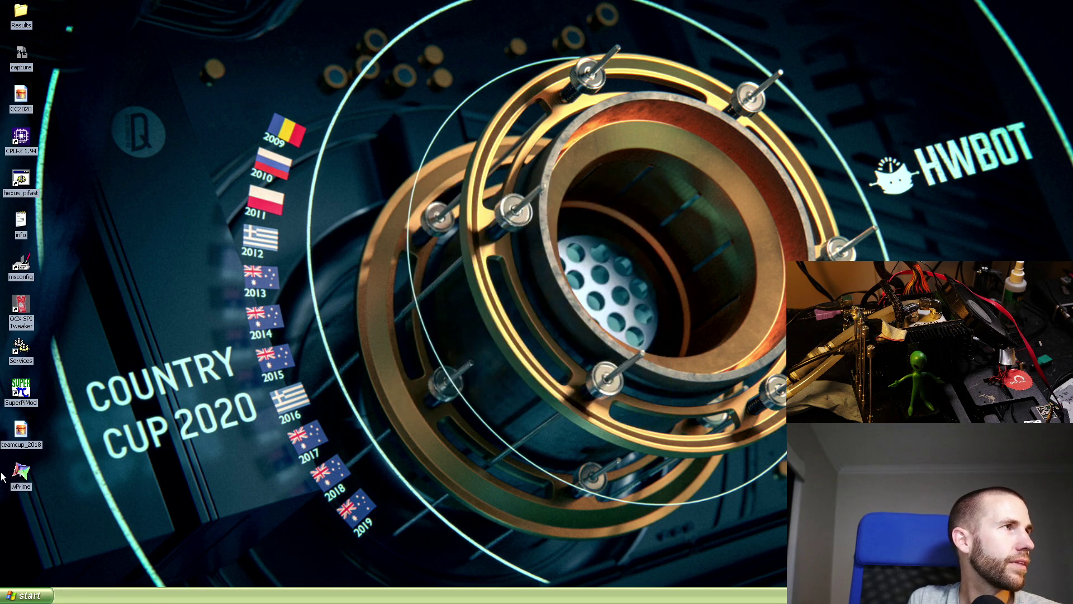
left_click(19, 137)
double_click(20, 137)
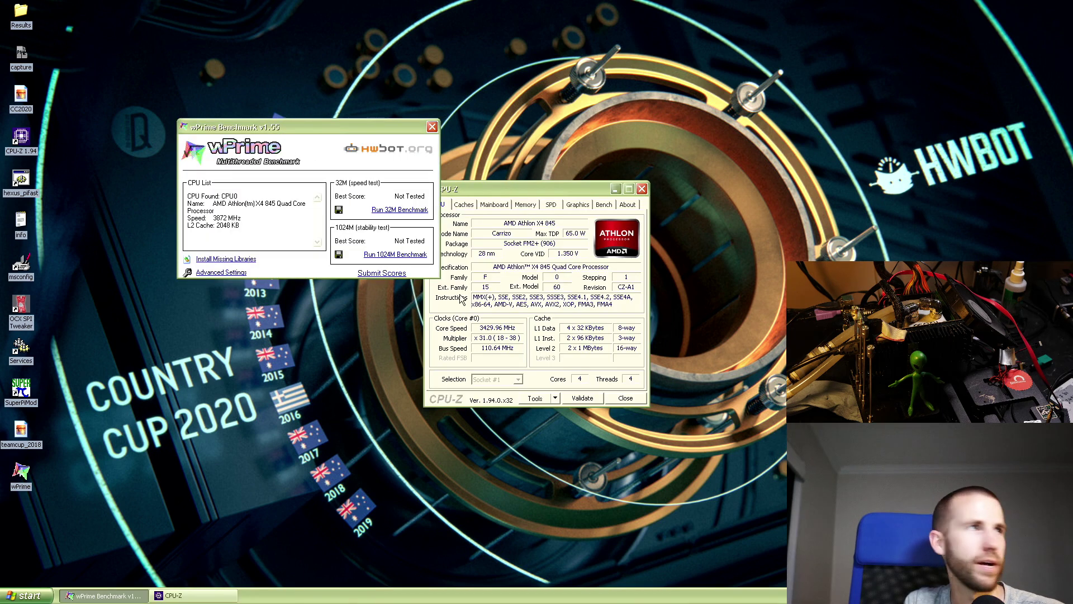
left_click_drag(476, 189, 487, 135)
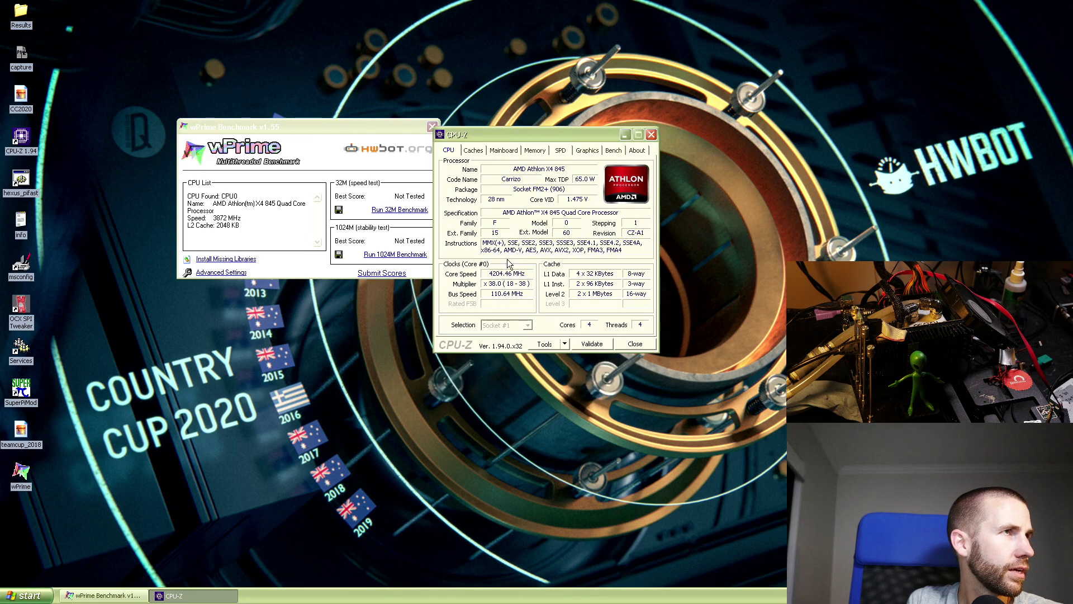
- Try a wPrime 1024M run with the thread count set to 2, then close wPrime and CPU-Z
left_click(233, 272)
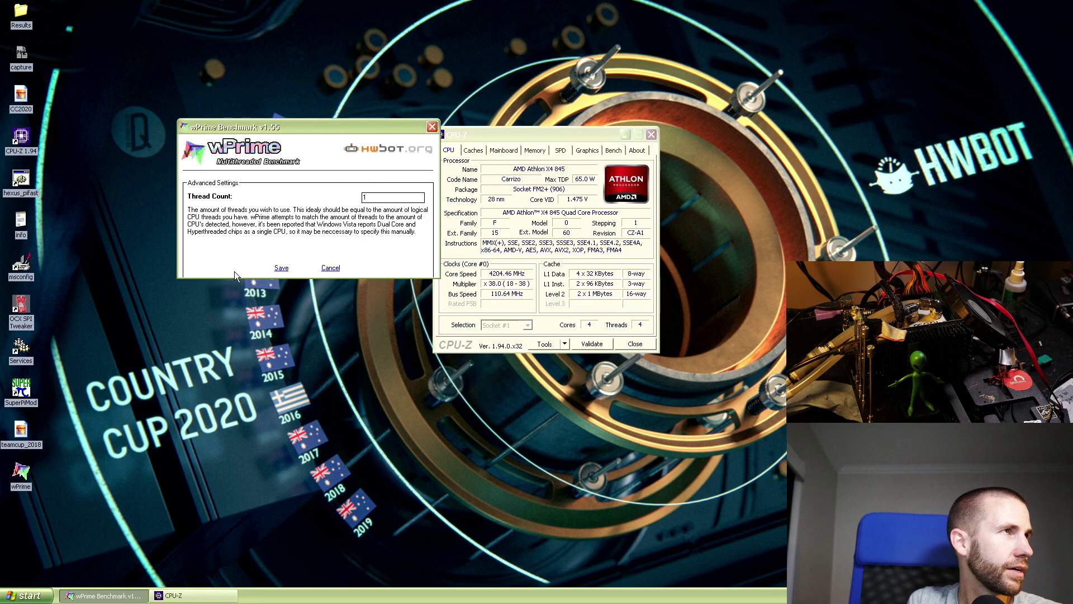
double_click(365, 198)
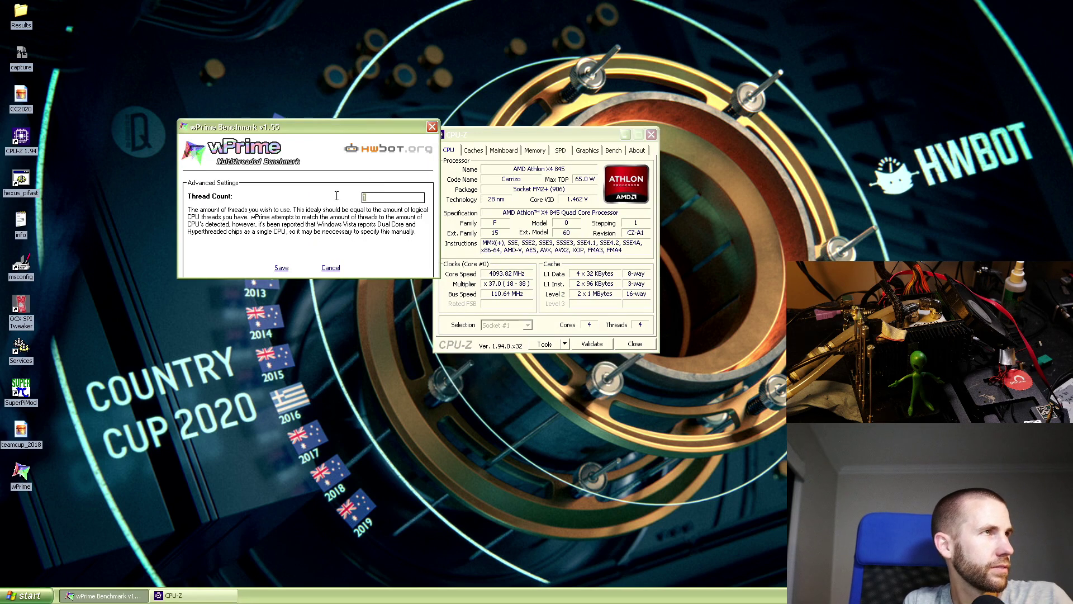
type("2")
left_click(283, 271)
left_click(385, 261)
left_click_drag(494, 139, 273, 127)
left_click_drag(454, 187, 487, 127)
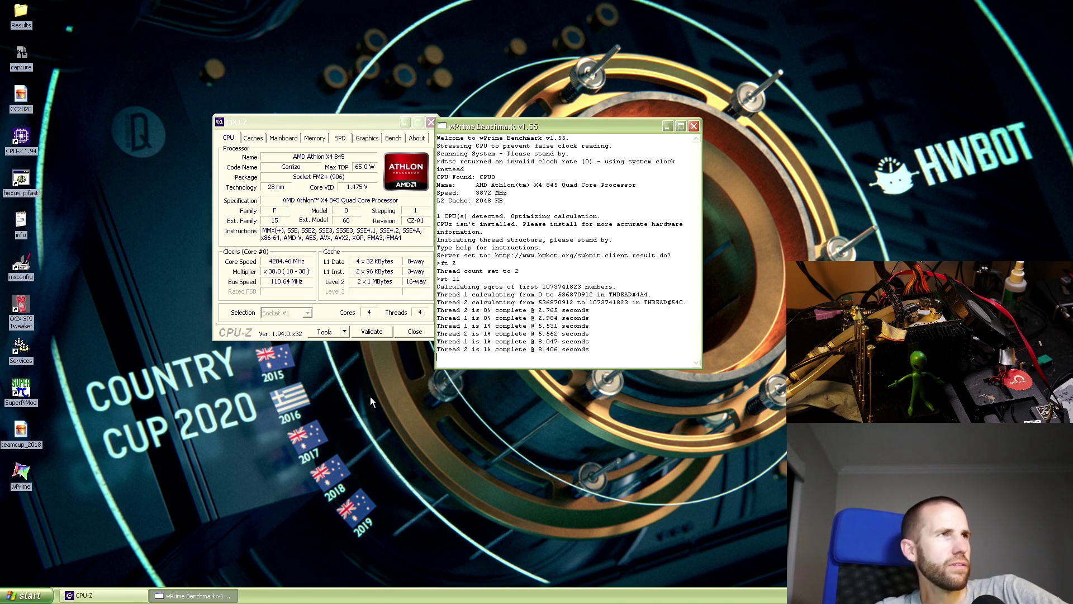
left_click(694, 126)
left_click(431, 122)
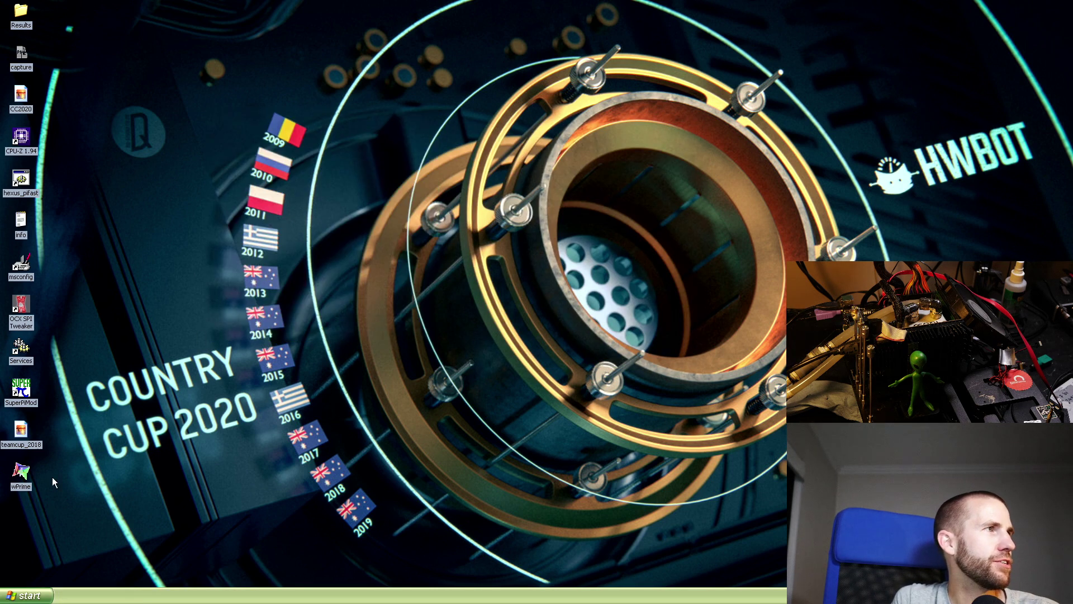
- Reopen wPrime, set the thread count to 4 and run the 32M benchmark
double_click(20, 474)
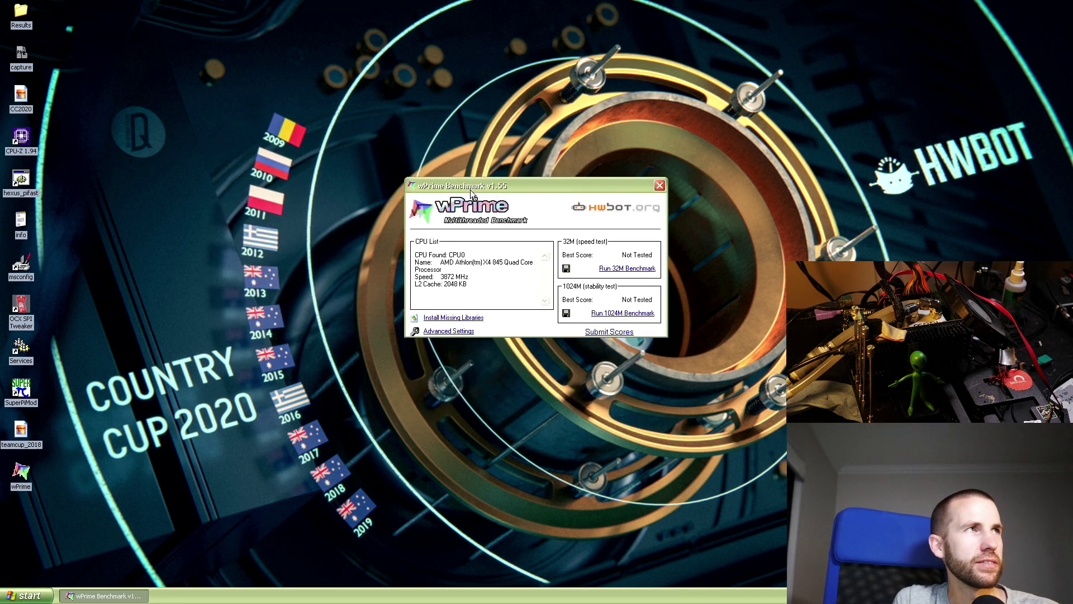
left_click(377, 316)
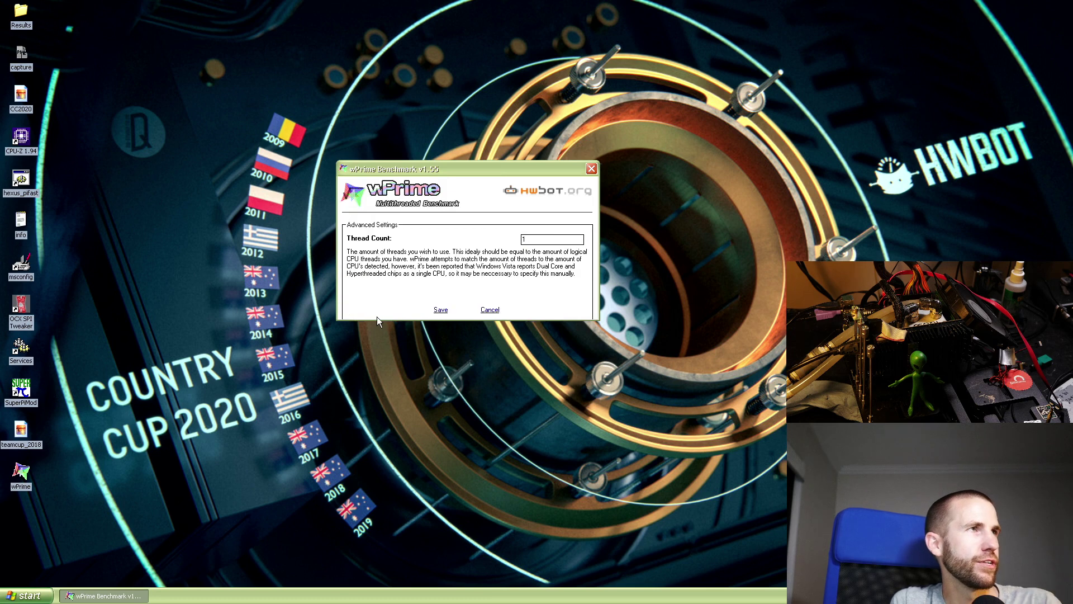
double_click(525, 240)
type("4")
left_click(441, 310)
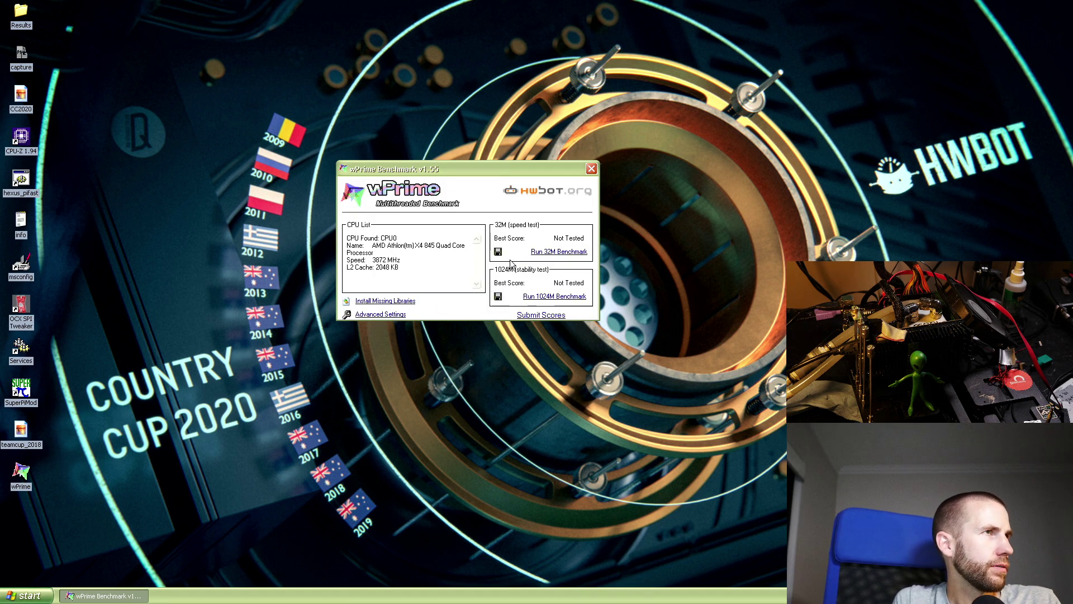
left_click(541, 251)
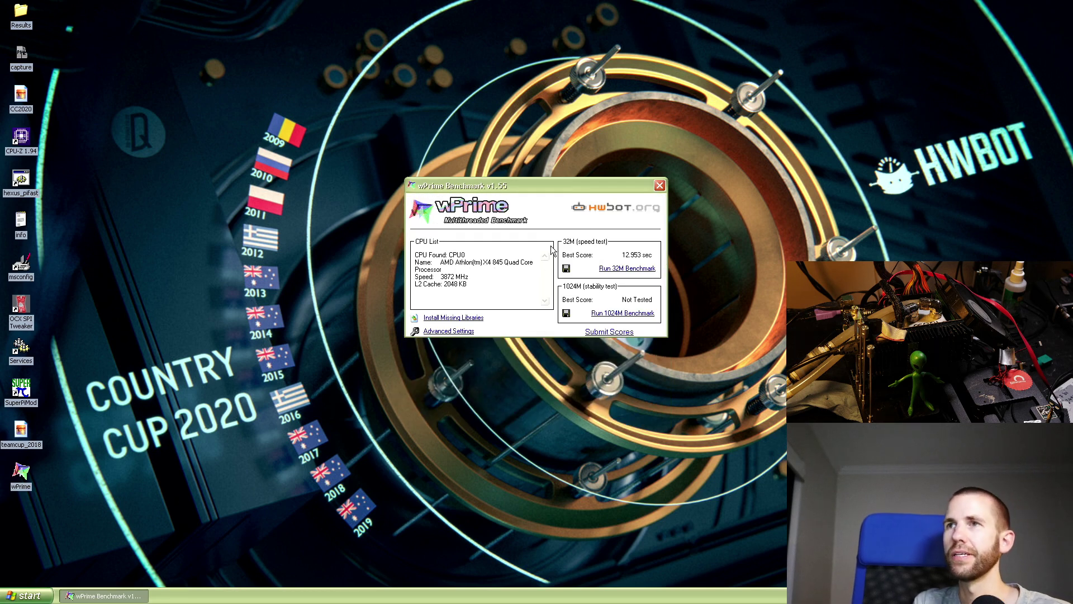
- Arrange the wPrime result with three CPU-Z windows without overlap, showing the memory details in one of them
left_click_drag(502, 190, 188, 37)
double_click(21, 137)
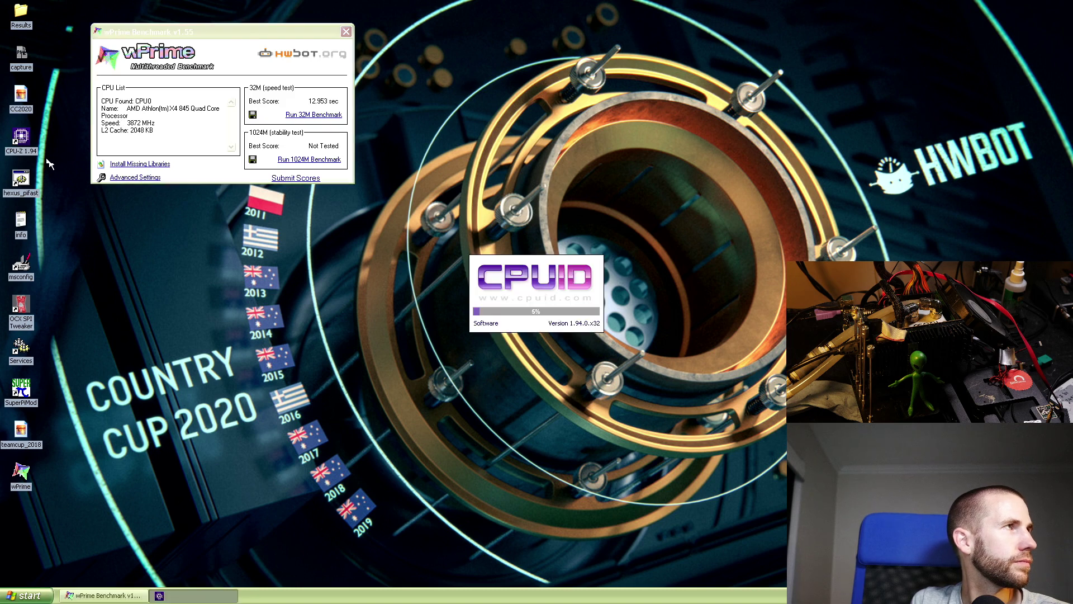
double_click(20, 144)
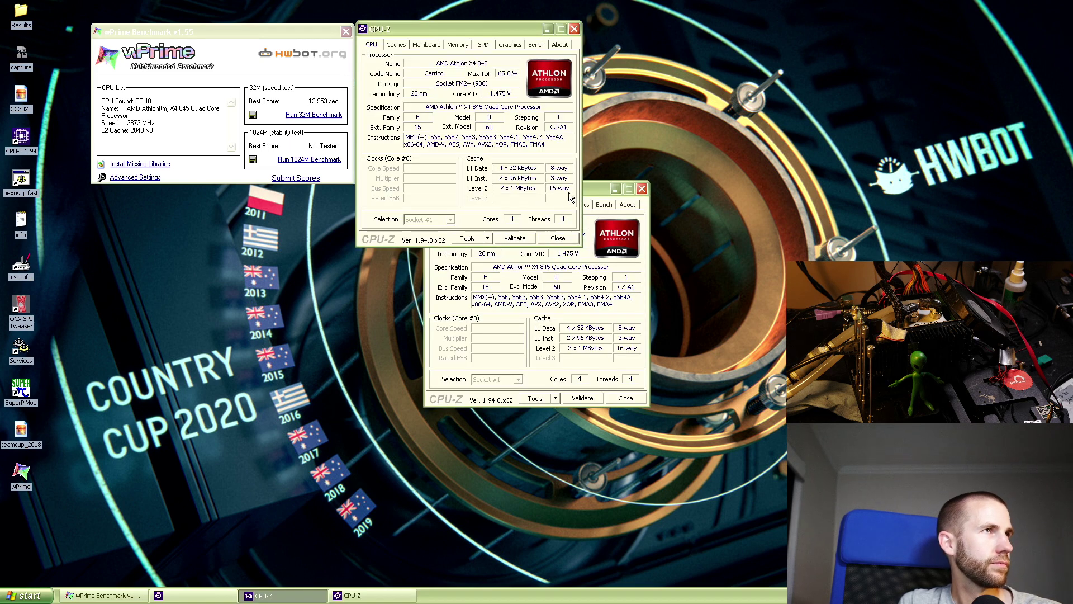
left_click(587, 220)
left_click(525, 204)
left_click_drag(515, 189, 672, 28)
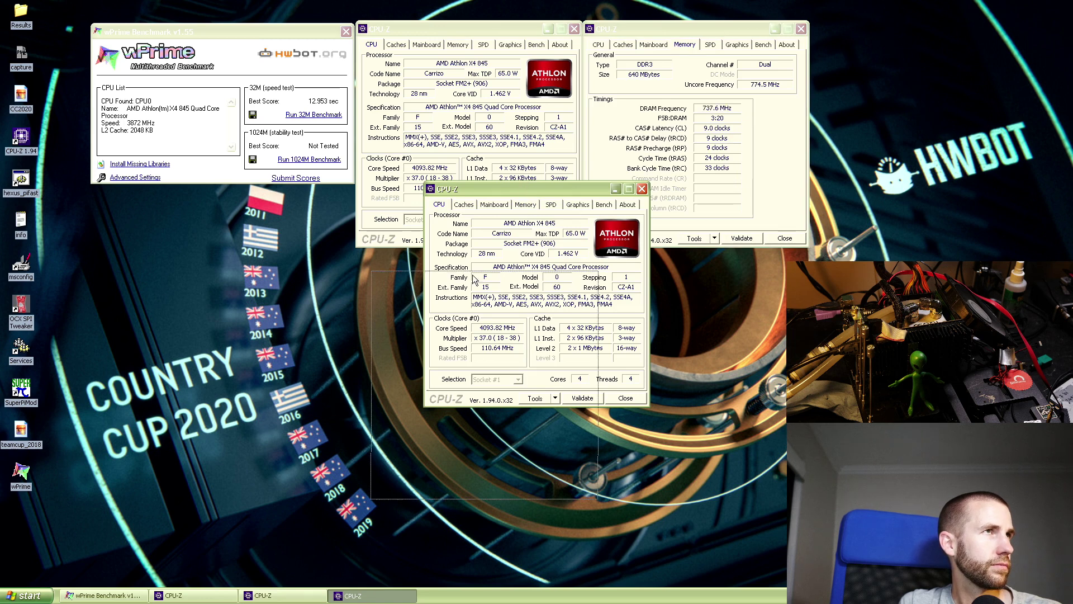
left_click_drag(525, 189, 456, 257)
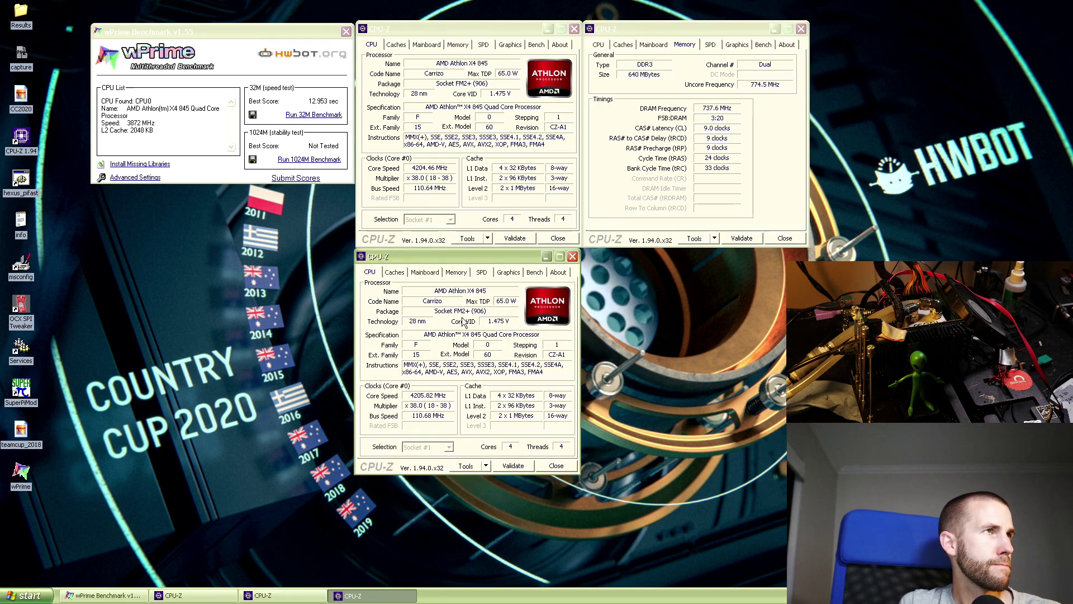
- Show the mainboard details in the lower CPU-Z window and capture a screenshot of the desktop
left_click(424, 272)
left_click(156, 306)
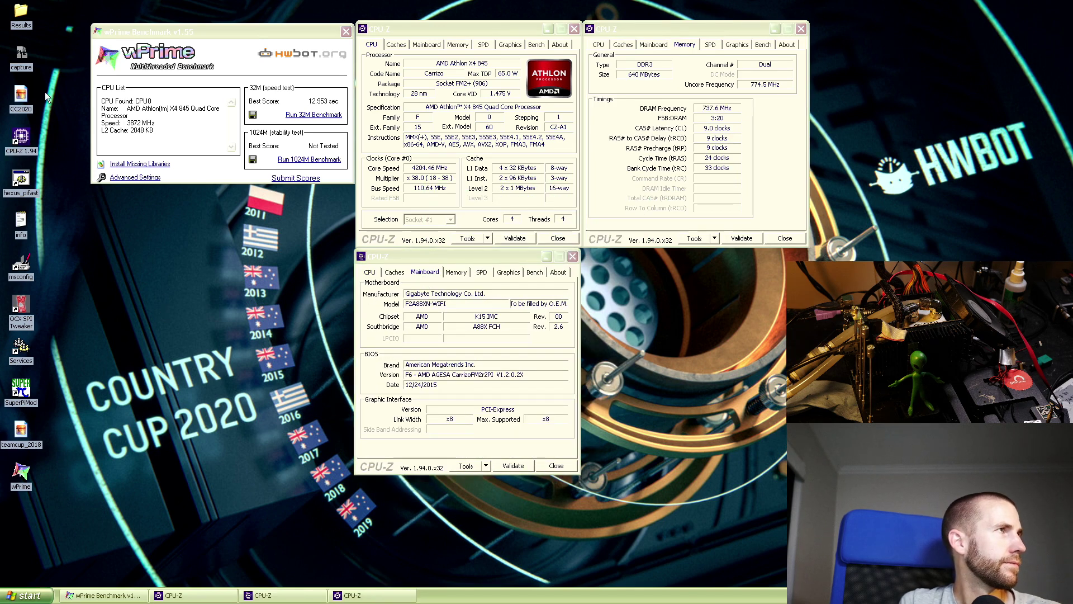
left_click(22, 65)
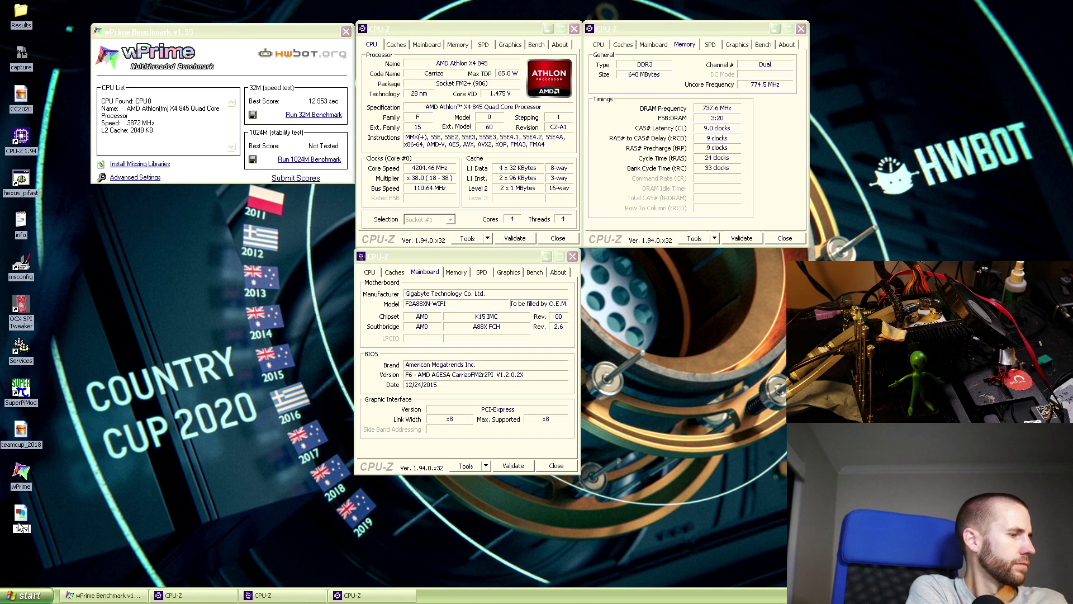
- Restart the computer and enter the Gigabyte BIOS setup during boot
key("super")
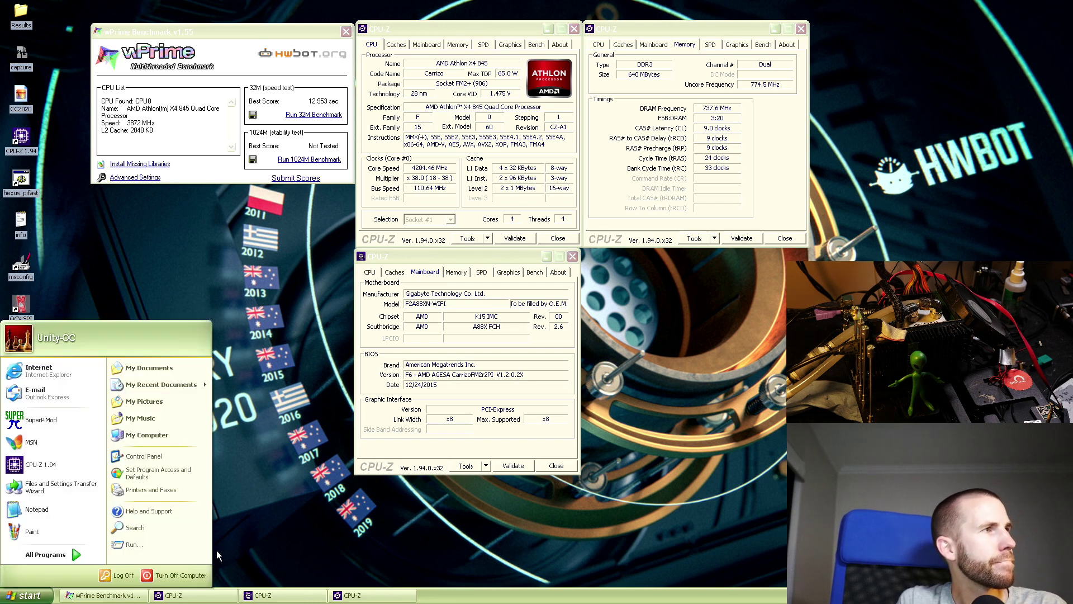
left_click(174, 577)
left_click(580, 220)
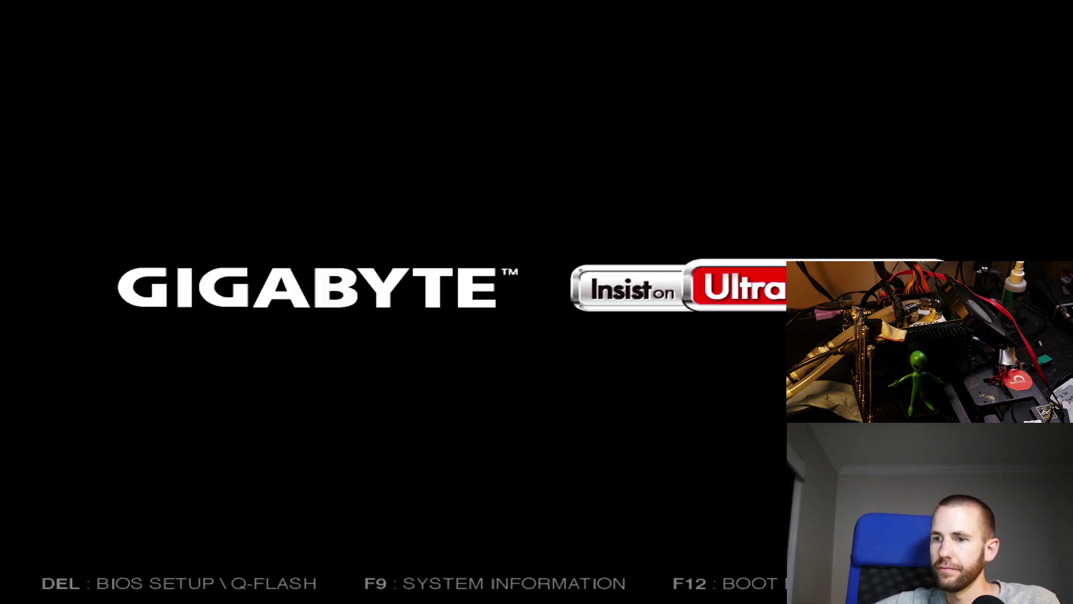
key("Delete")
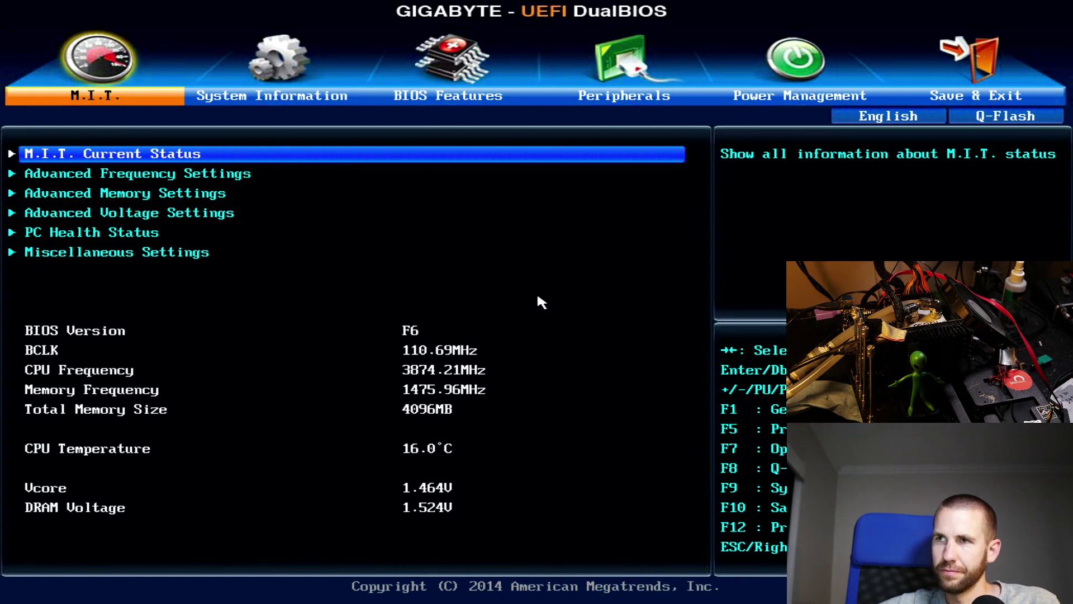
- Select Advanced Voltage Settings in the M.I.T. section of the BIOS
key("Down")
key("Down")
key("Down")
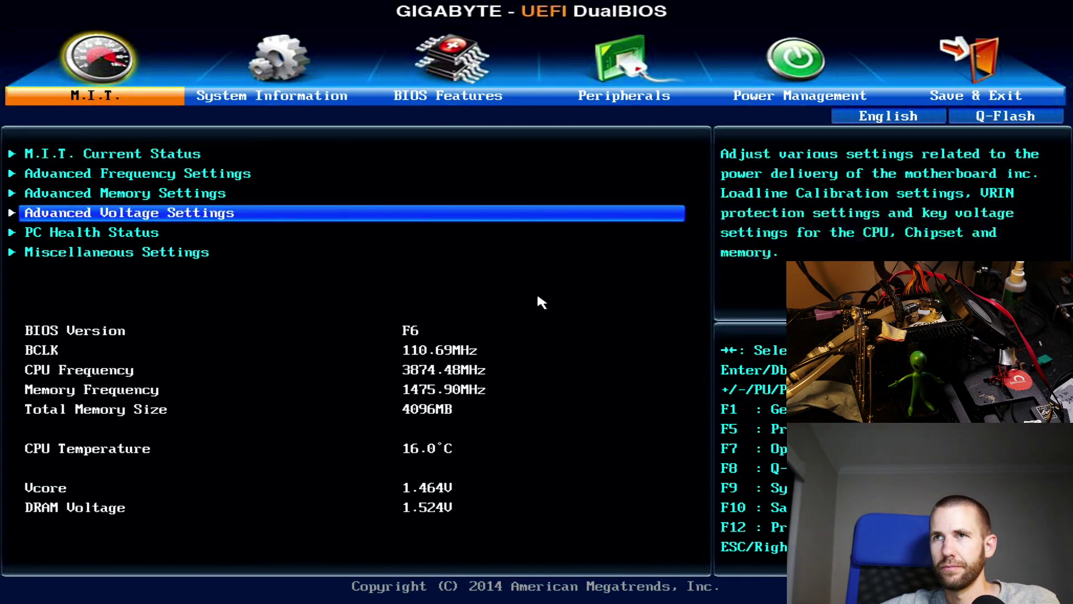
- Try CPU Clock Control at 115.00 MHz in the advanced frequency settings, saving the change and restarting
key("Up")
key("Up")
key("Return")
key("Down")
key("Up")
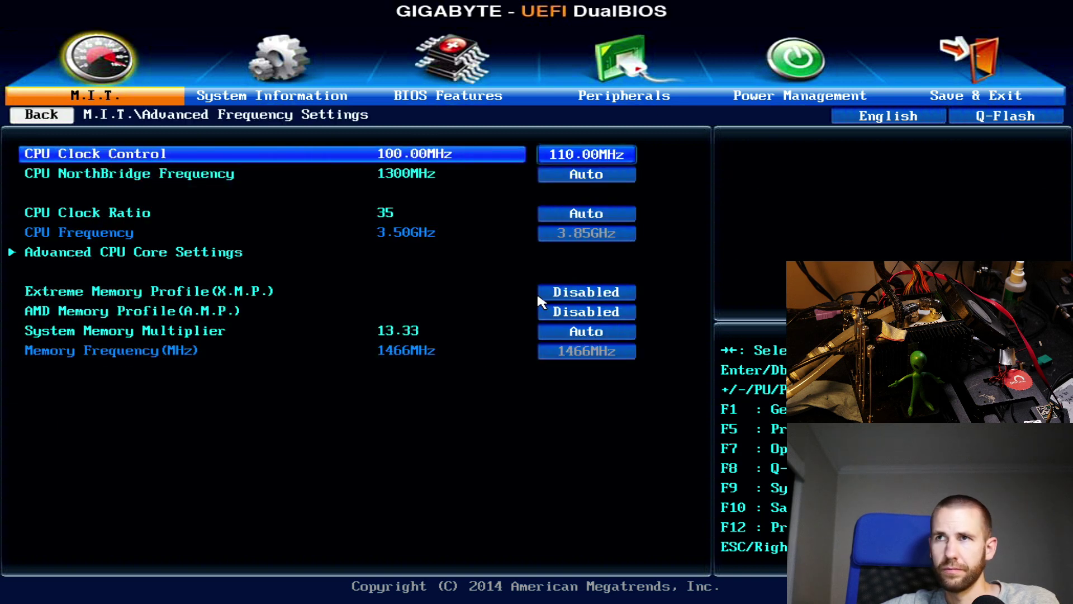
key("plus")
key("plus")
key("plus")
key("plus")
key("plus")
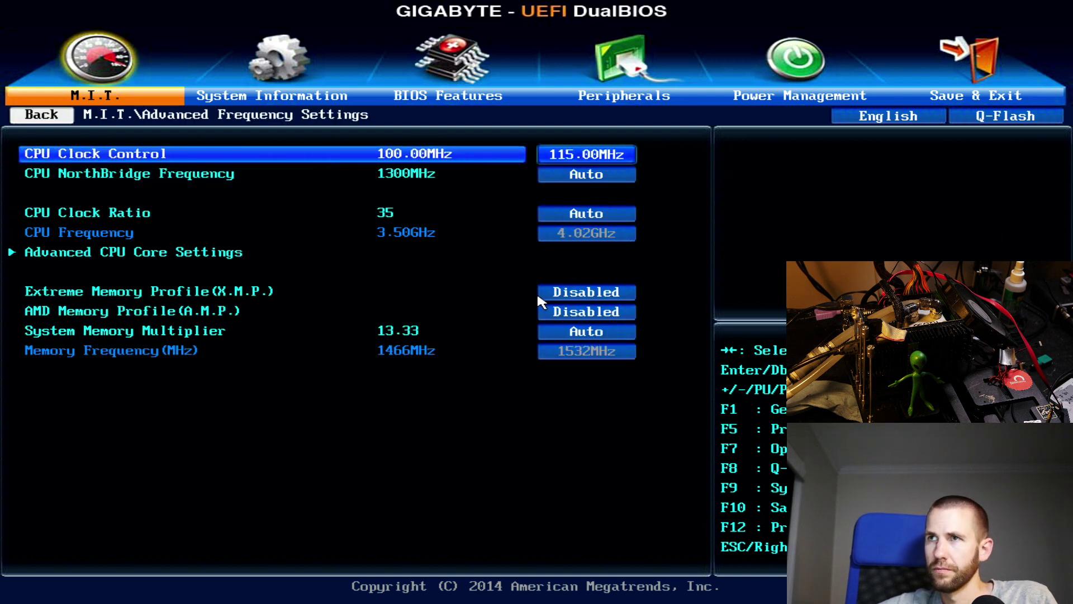
key("F10")
key("Return")
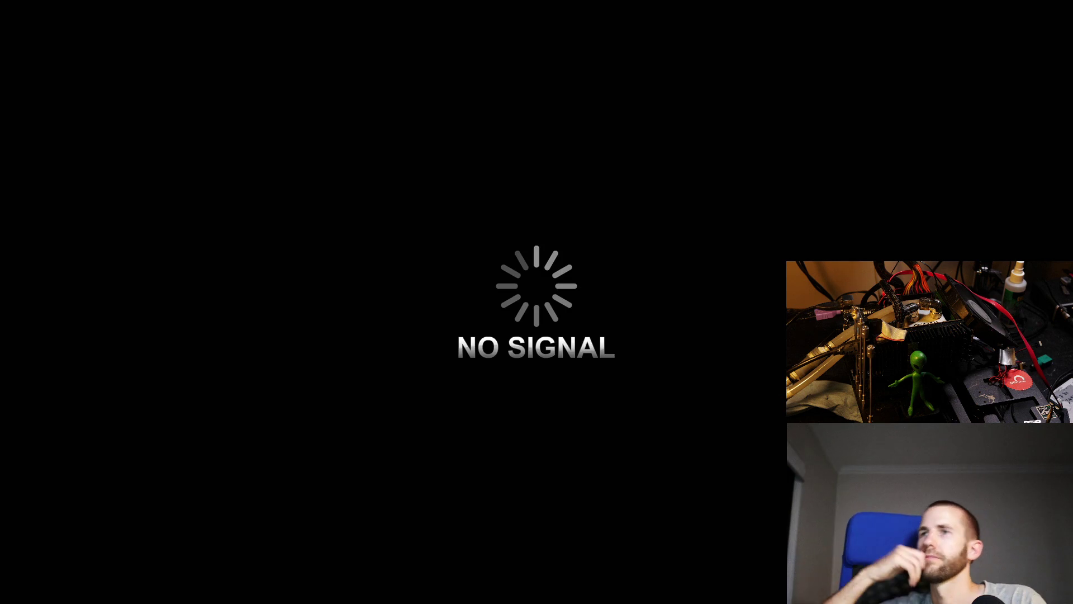
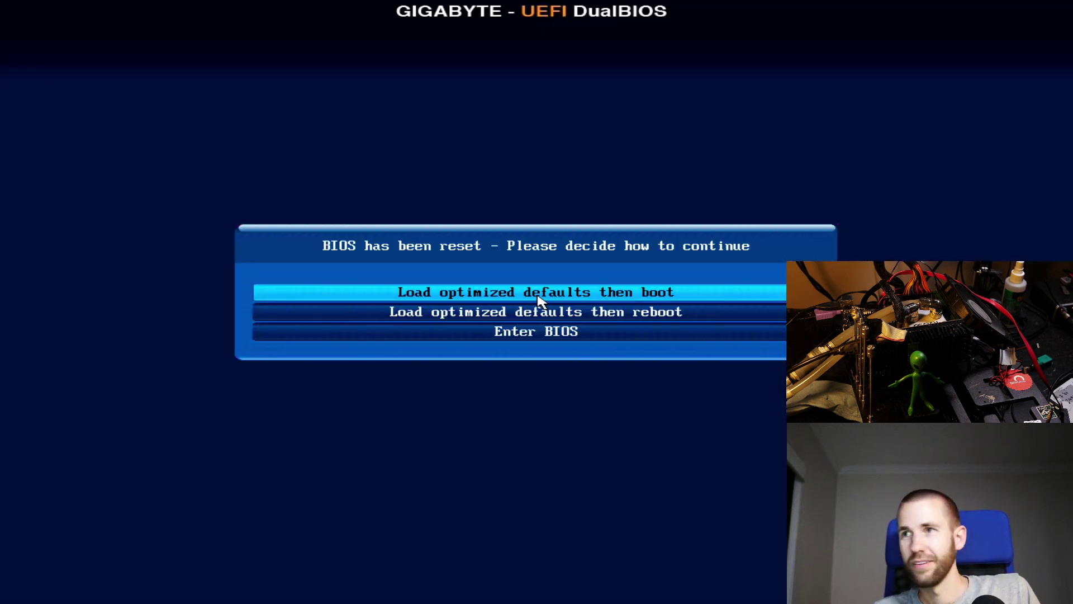
- Enter the BIOS from the reset prompt and load Profile 1 from the saved profiles
key("Down")
key("Down")
key("Return")
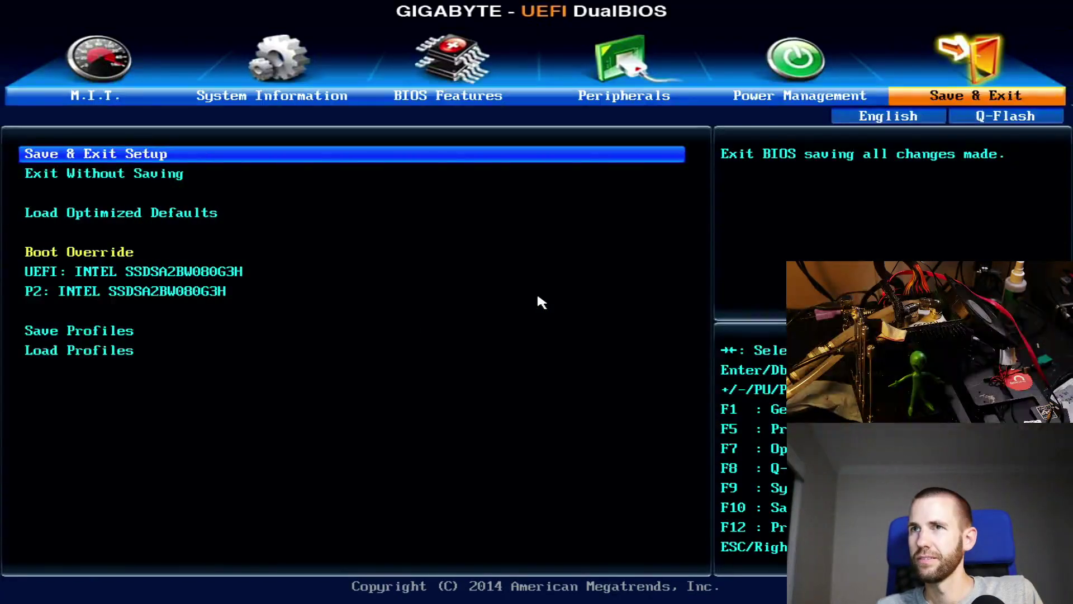
key("Down")
key("Down")
key("Down")
key("Down")
key("Down")
key("Down")
key("Return")
key("Return")
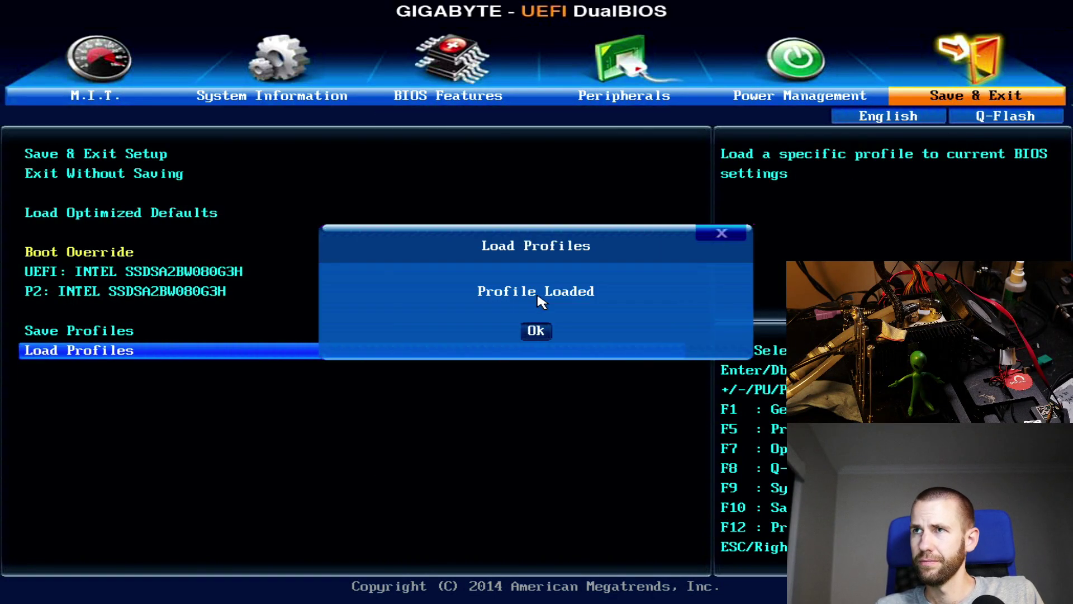
key("Return")
- Set CPU Clock Control to 110 MHz in the advanced frequency settings
key("Right")
key("Down")
key("Return")
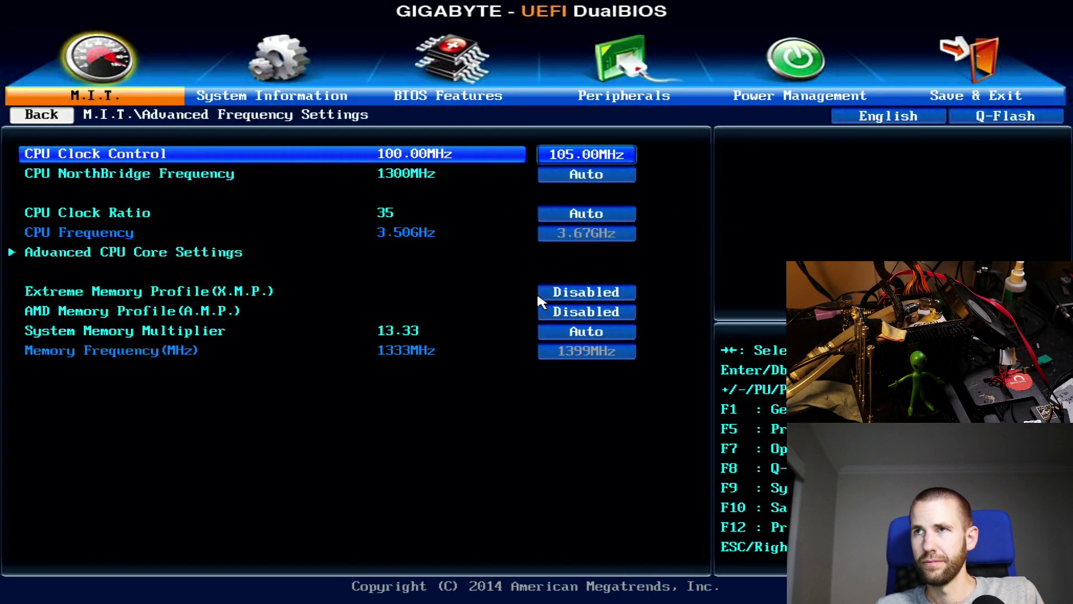
type("110")
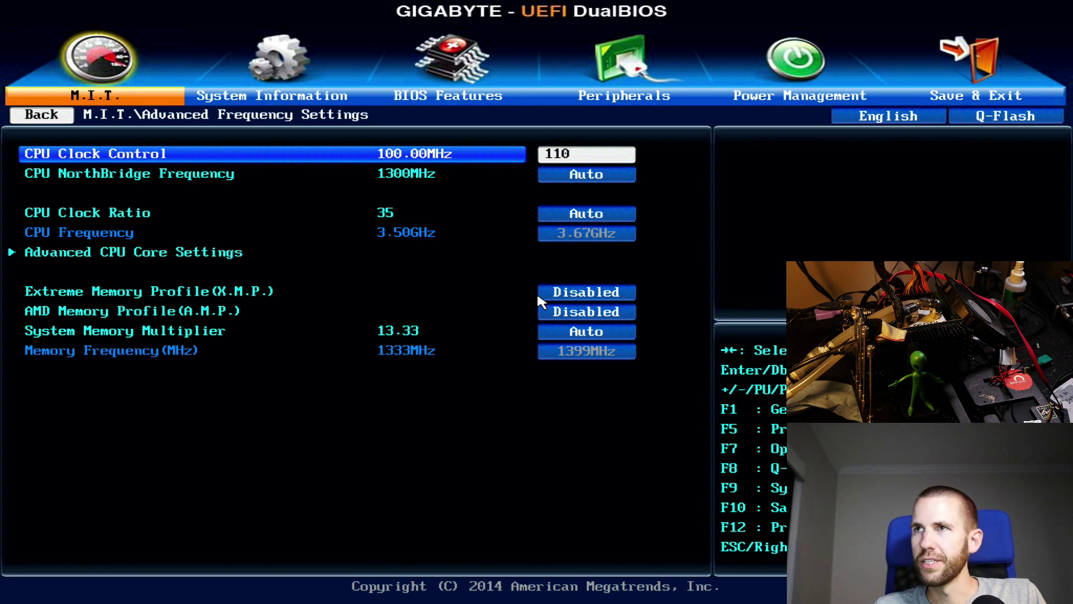
key("Return")
- Set CPU Vcore to 1.55 V in the advanced voltage settings, save the configuration and restart
key("Escape")
key("Down")
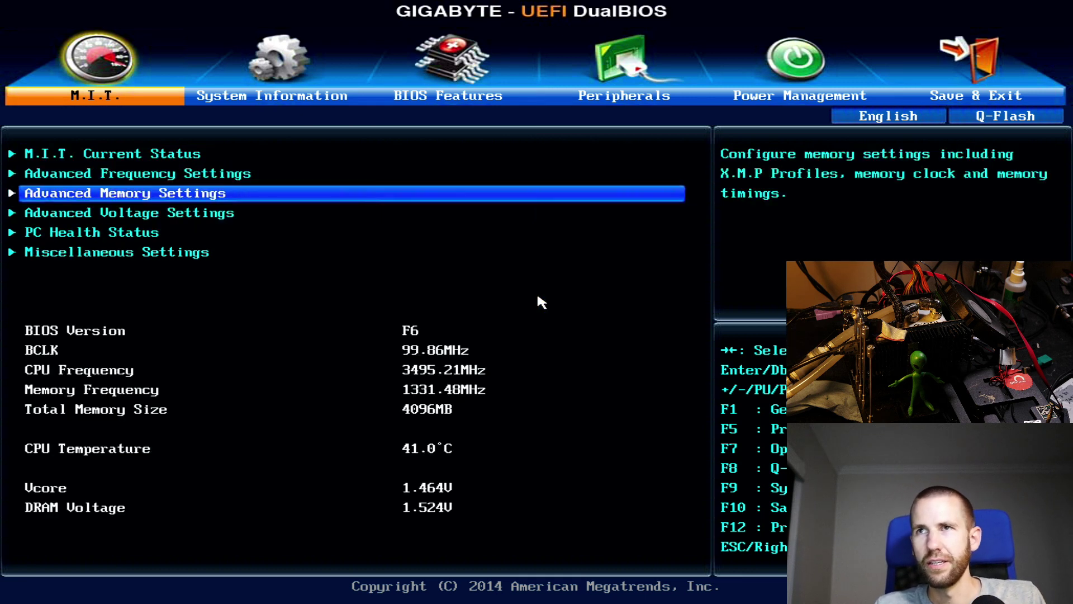
key("Down")
key("Return")
type("1.55")
key("Return")
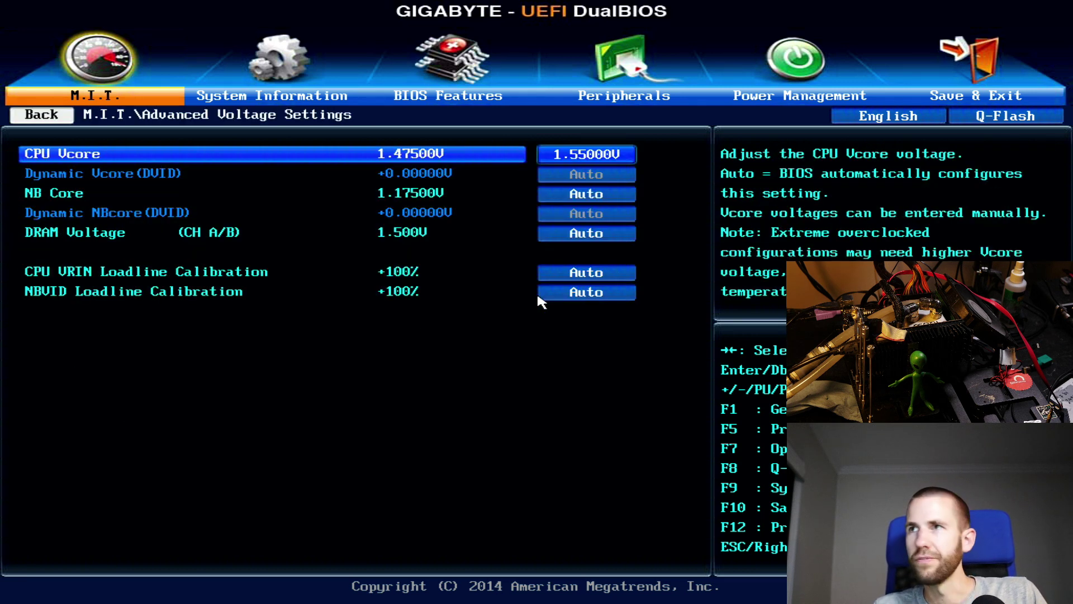
key("F10")
key("Return")
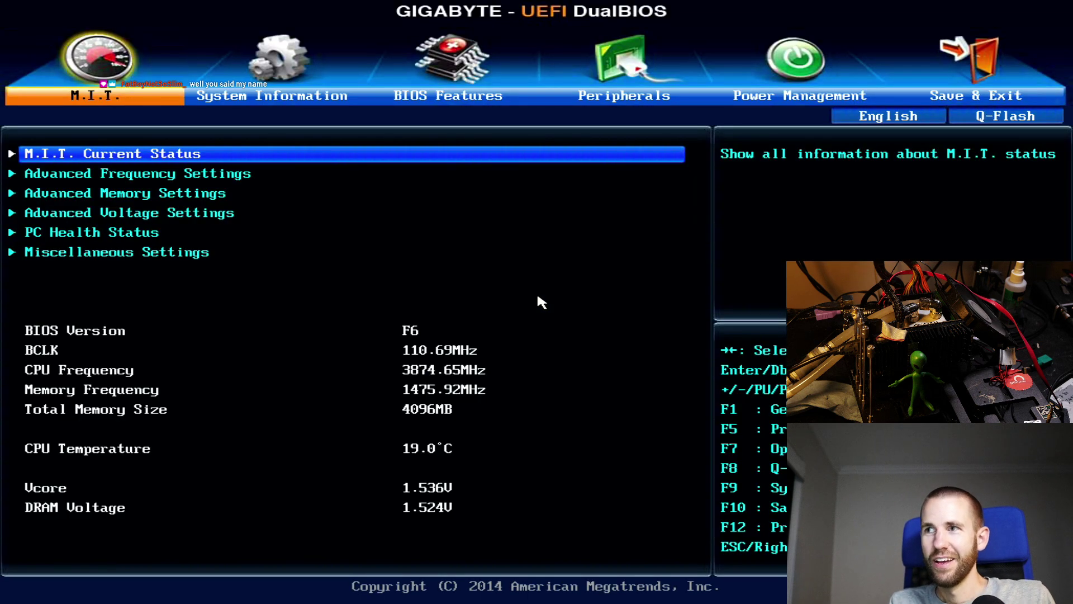
key("Down")
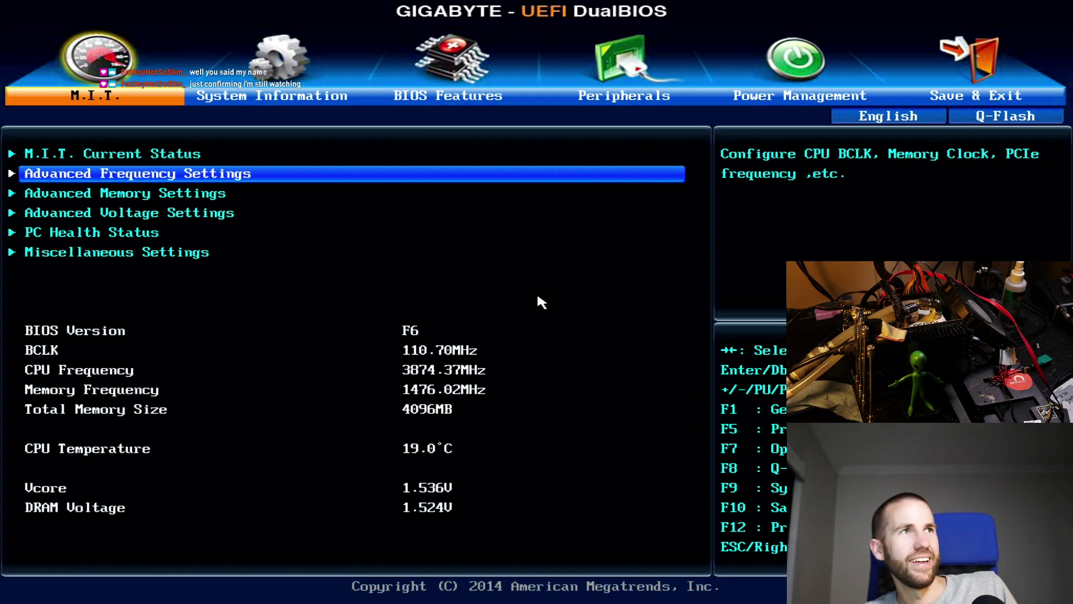
key("Return")
key("Escape")
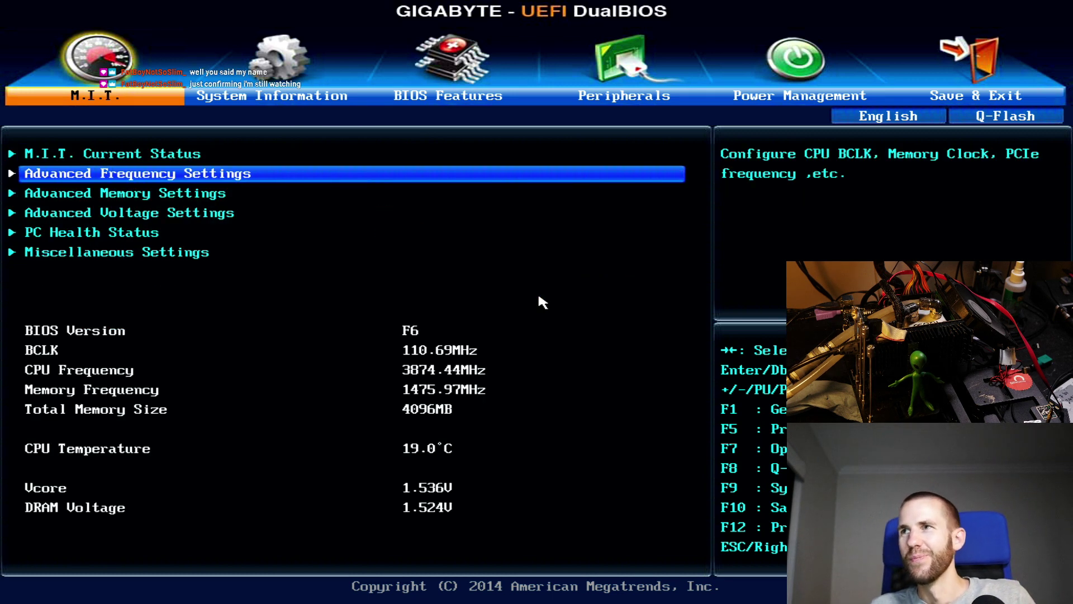
- Save the current BIOS settings over Profile 1, keeping its name 845
key("Left")
key("Down")
key("Down")
key("Down")
key("Down")
key("Down")
key("Return")
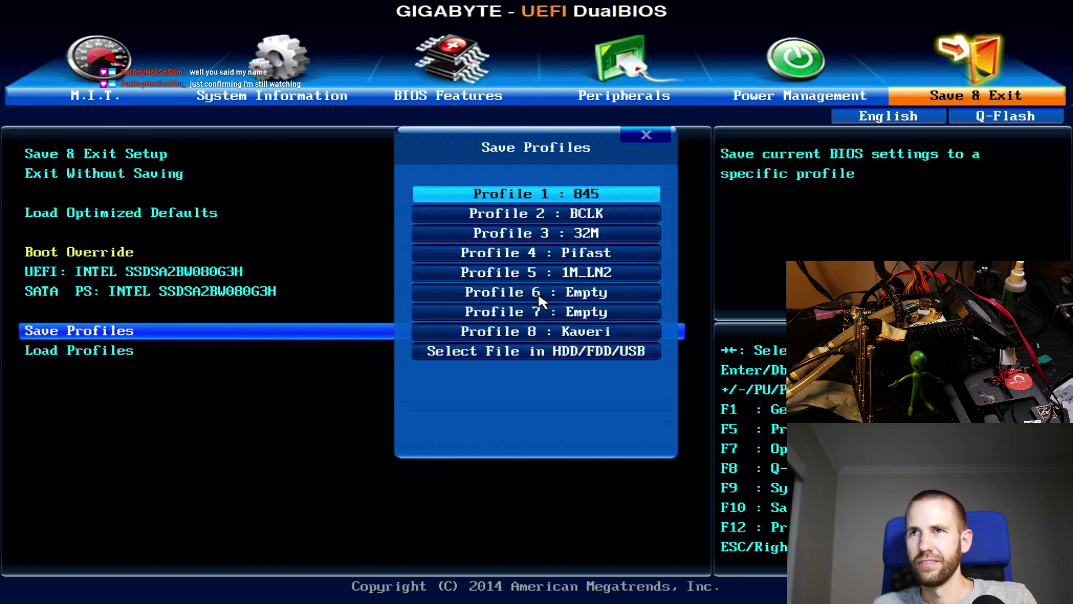
key("Return")
key("Return")
key("Return")
- Raise CPU Clock Control to 112 MHz in the advanced frequency settings
key("Right")
key("Right")
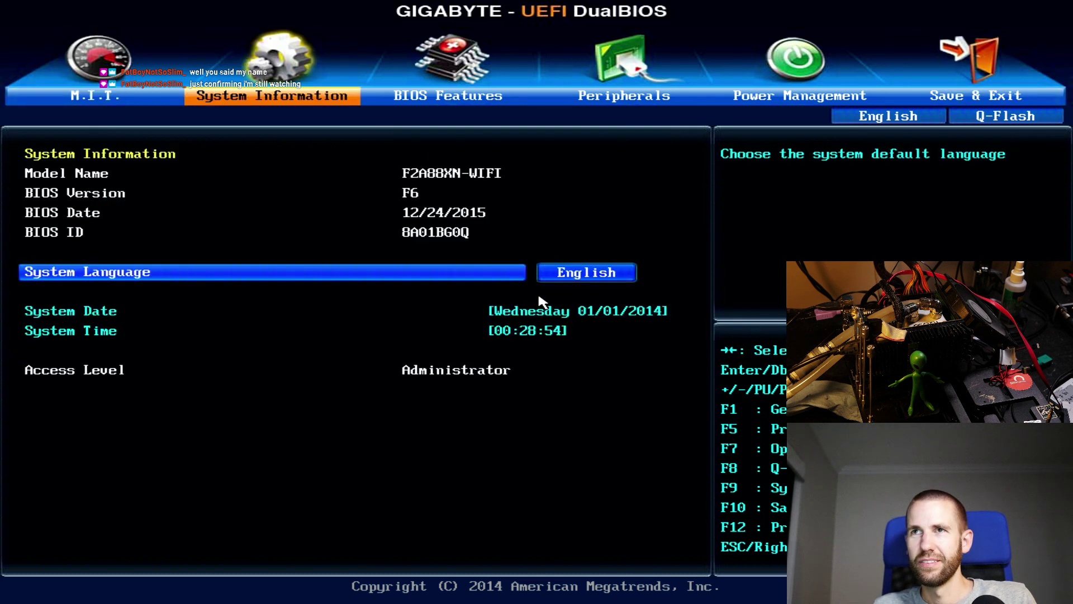
key("Left")
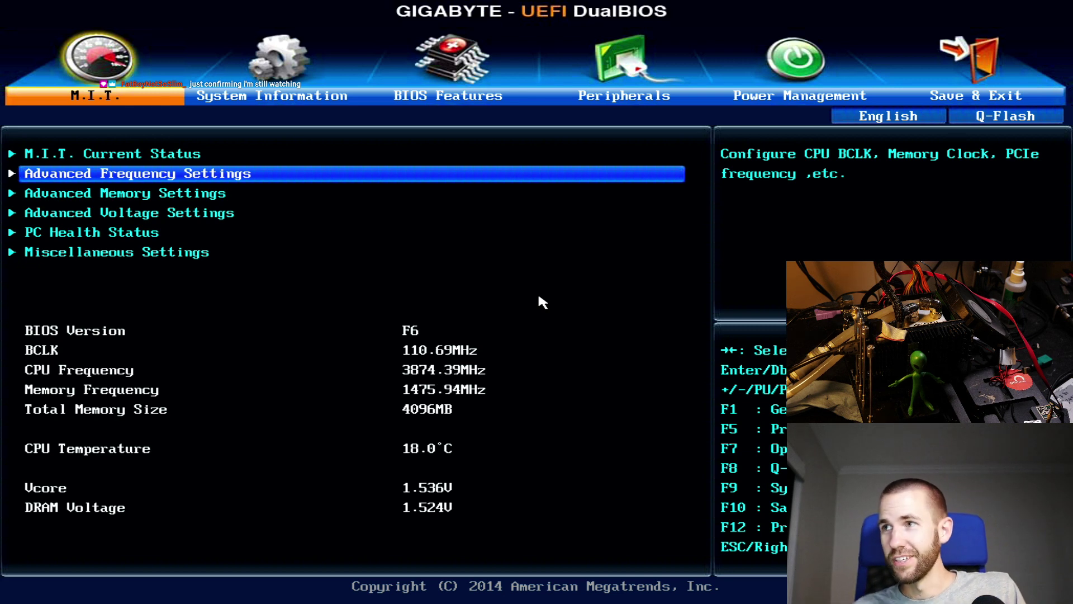
key("Down")
key("Up")
key("Return")
key("Down")
key("Up")
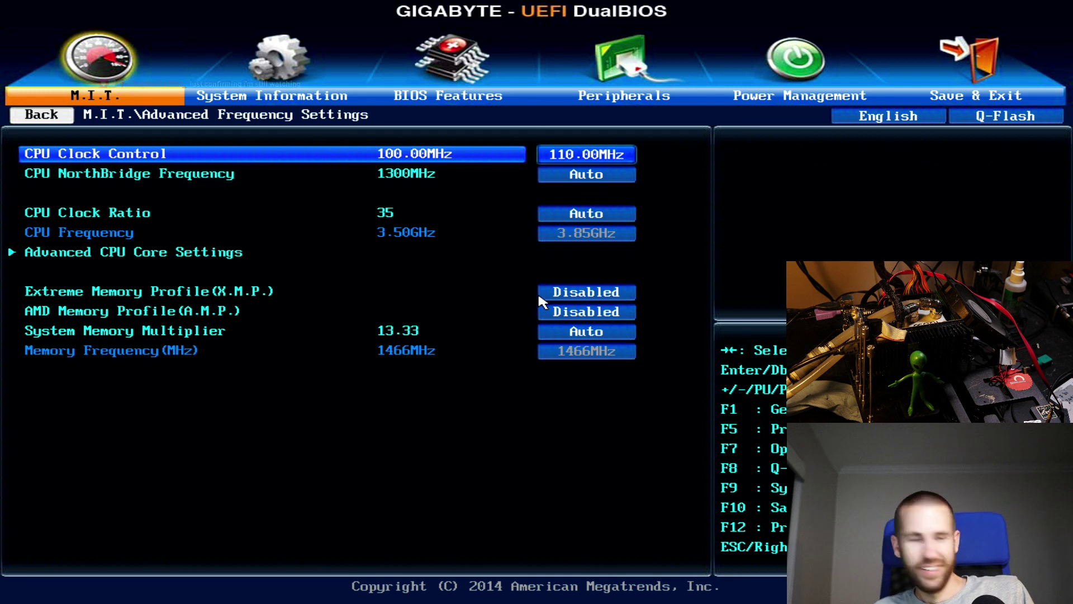
key("plus")
key("plus")
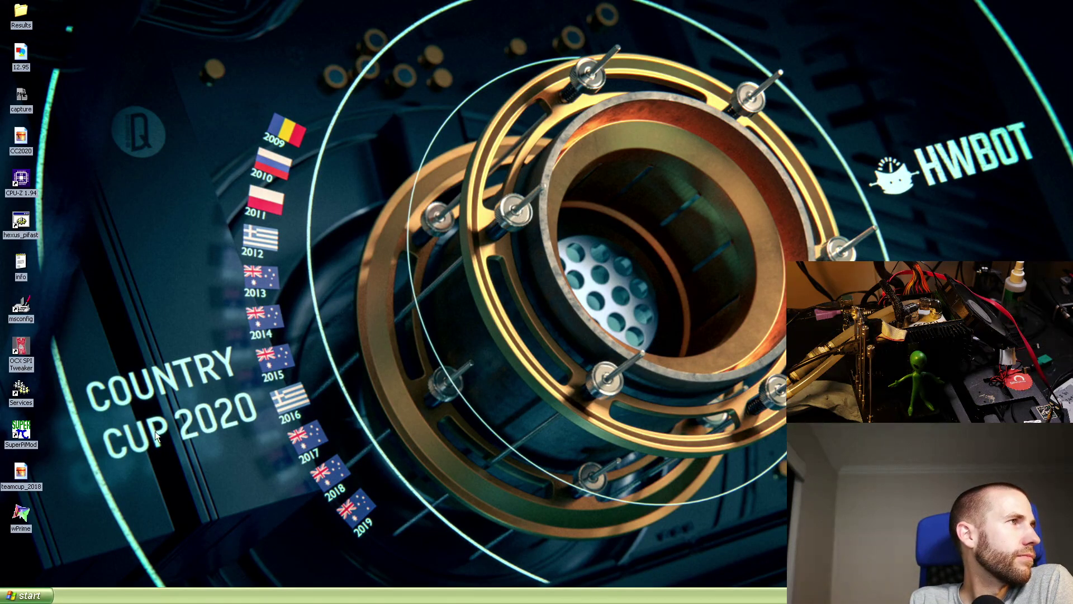
- Launch CPU-Z 1.94 from the desktop and move its window away from the centre of the screen
double_click(21, 180)
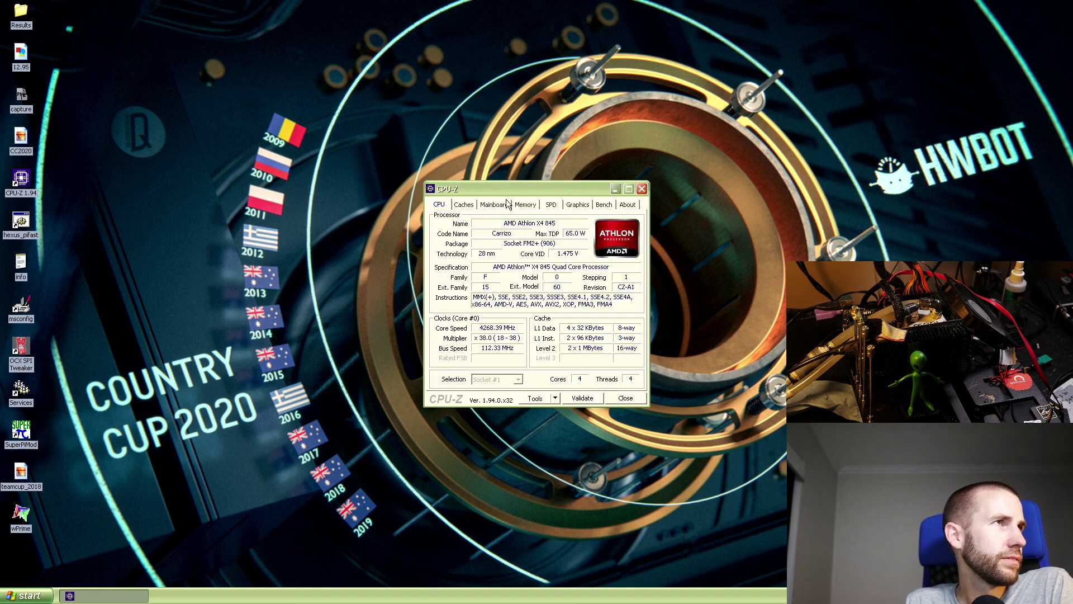
left_click_drag(507, 189, 259, 95)
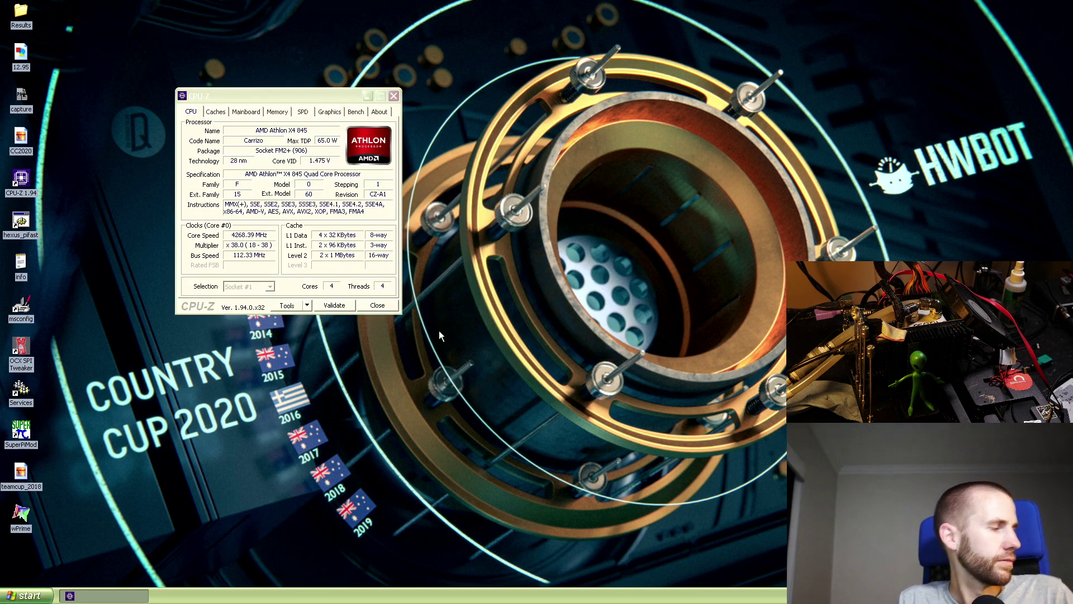
- Open Windows Task Manager and end the explorer.exe process
key("ctrl+shift+Escape")
left_click(420, 294)
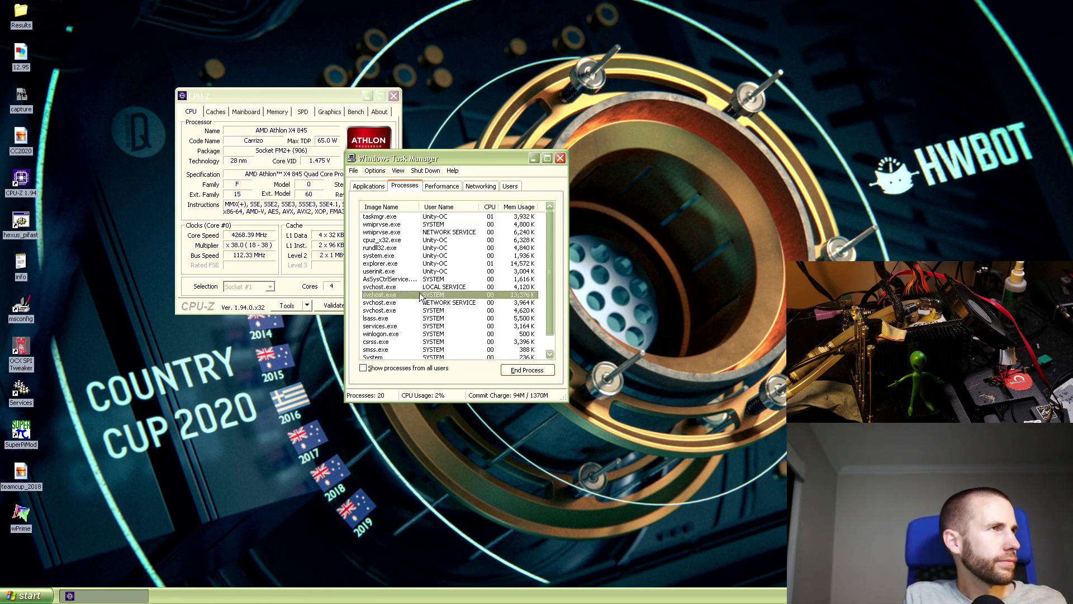
key("e")
key("Delete")
key("Return")
- Restart explorer as a new task from Task Manager and close Task Manager
left_click(353, 170)
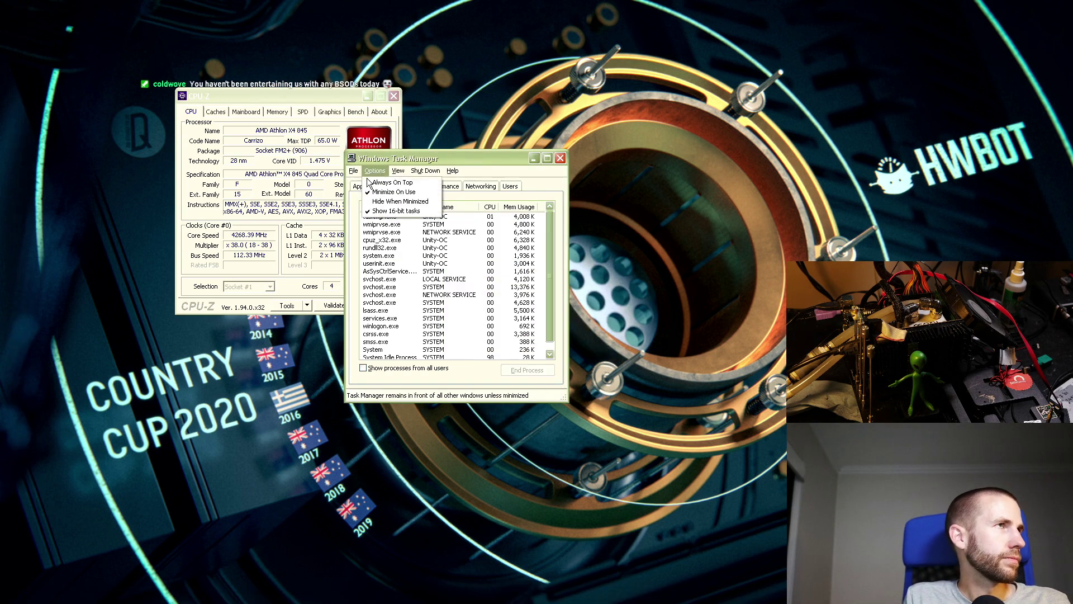
left_click(355, 171)
left_click(353, 170)
left_click(376, 181)
key("Return")
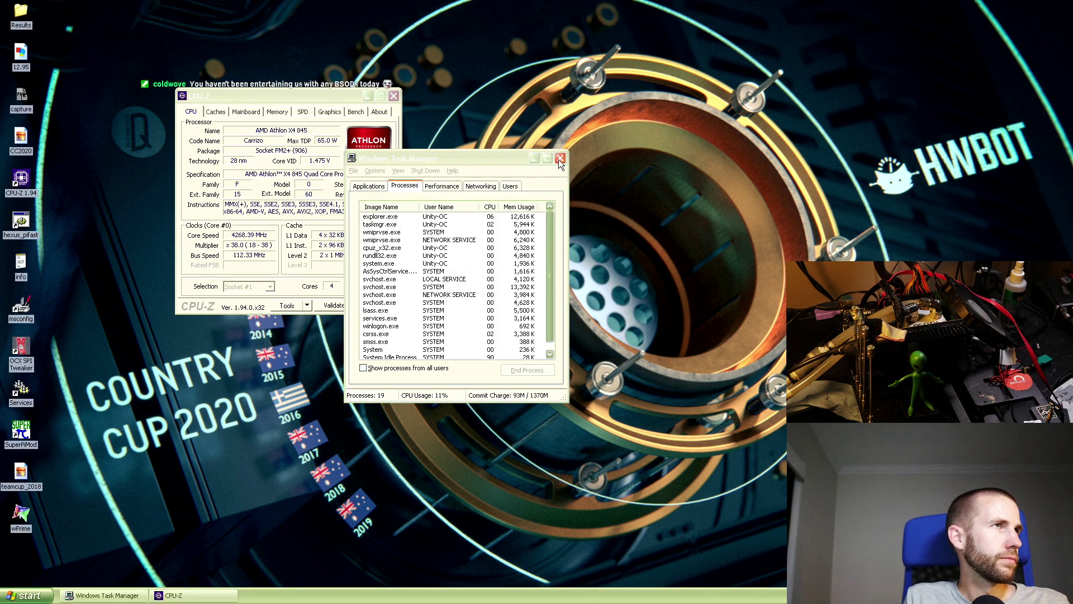
key("alt+F4")
- Open the Benching folder on drive C from My Computer, with its window placed clear of CPU-Z
key("super")
left_click(134, 451)
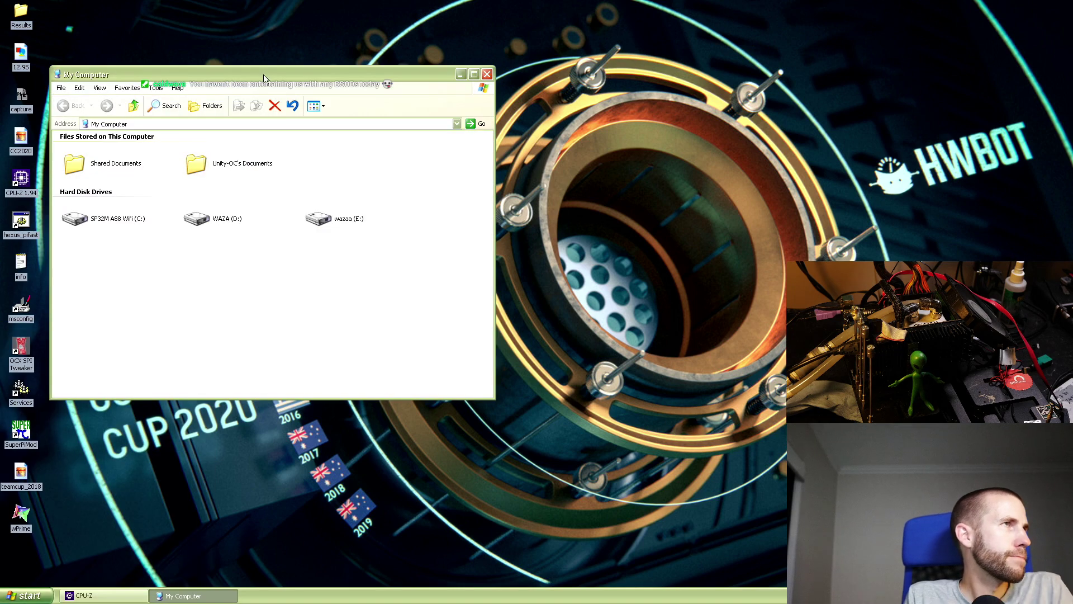
left_click_drag(264, 78, 705, 63)
double_click(522, 207)
double_click(510, 136)
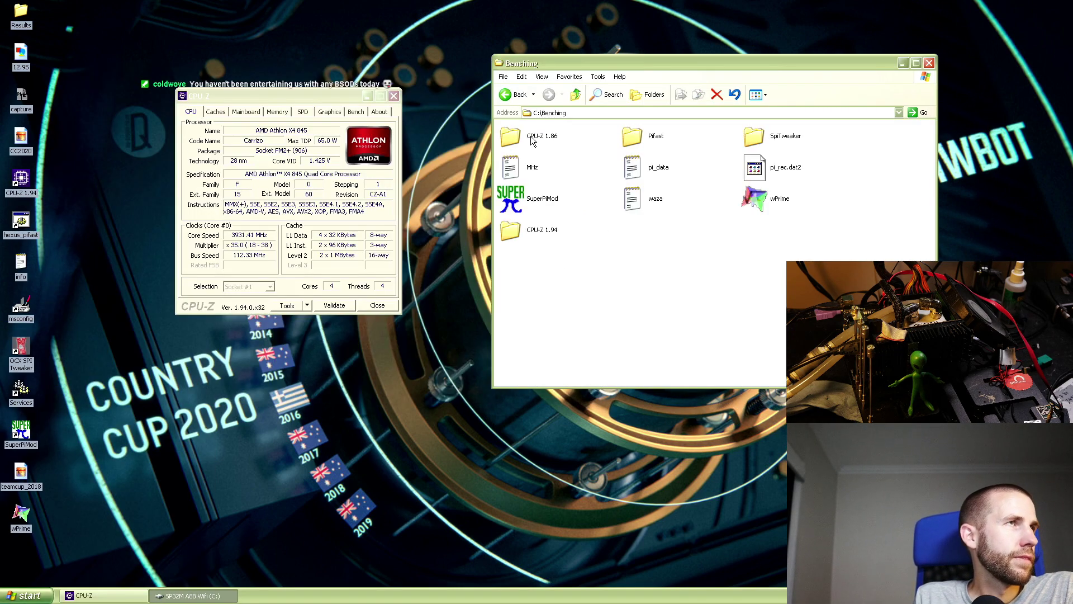
- Delete the CPU-Z 1.86 folder from C:\Benching
left_click(519, 142)
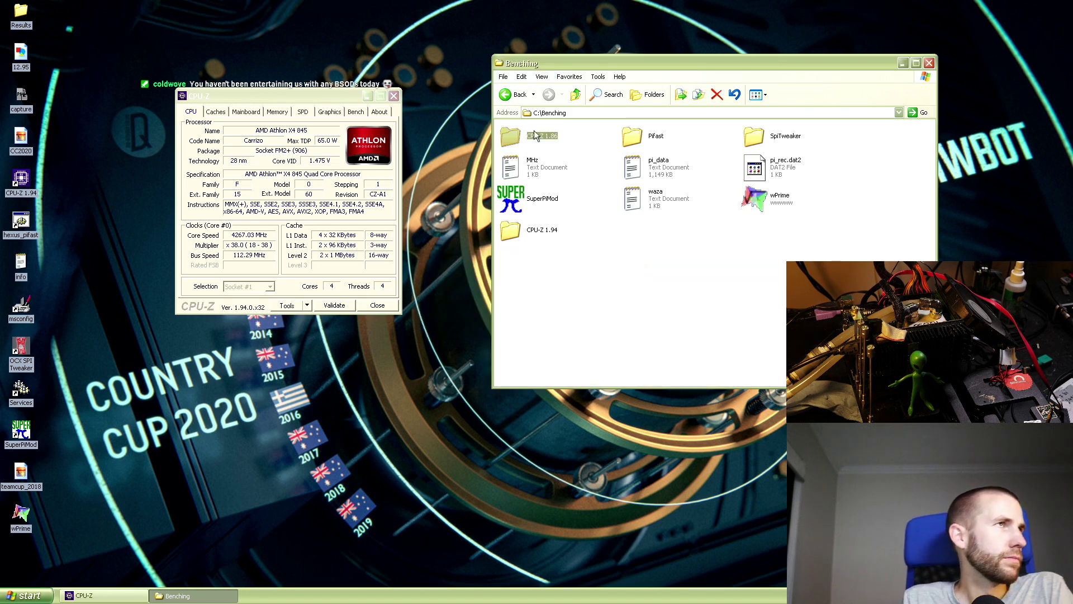
key("Delete")
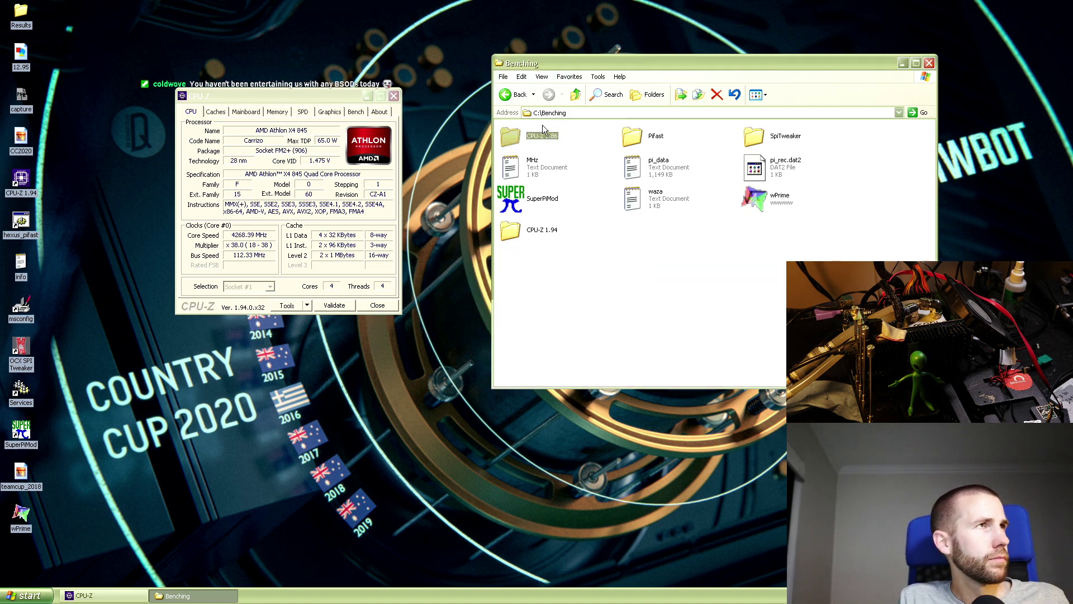
left_click(527, 321)
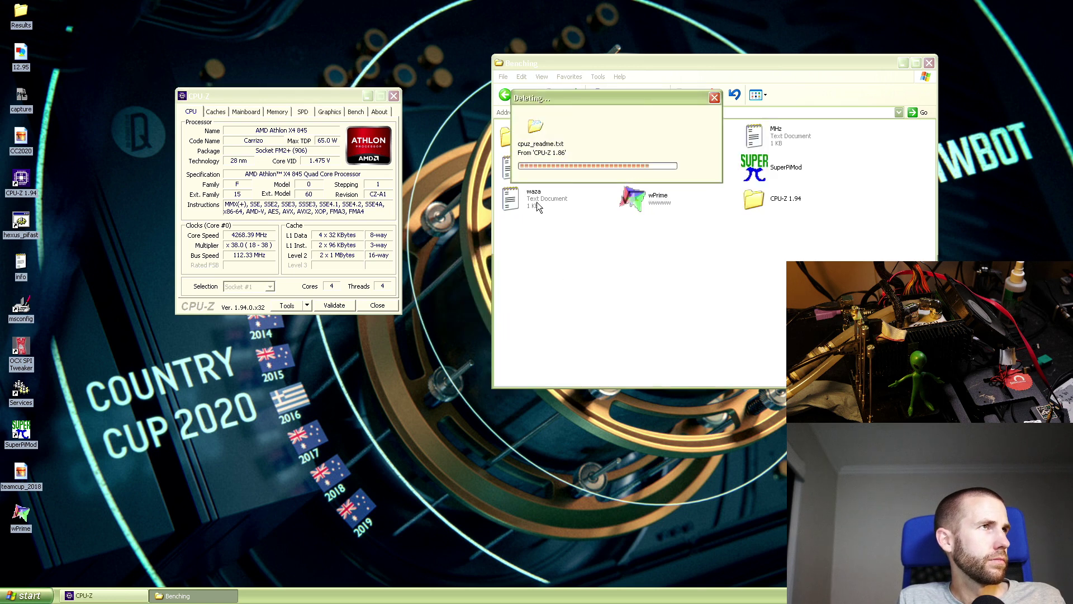
- Open the CPU-Z 1.94 folder and save validation files into it from CPU-Z's Memory and CPU pages
double_click(761, 204)
left_click(279, 114)
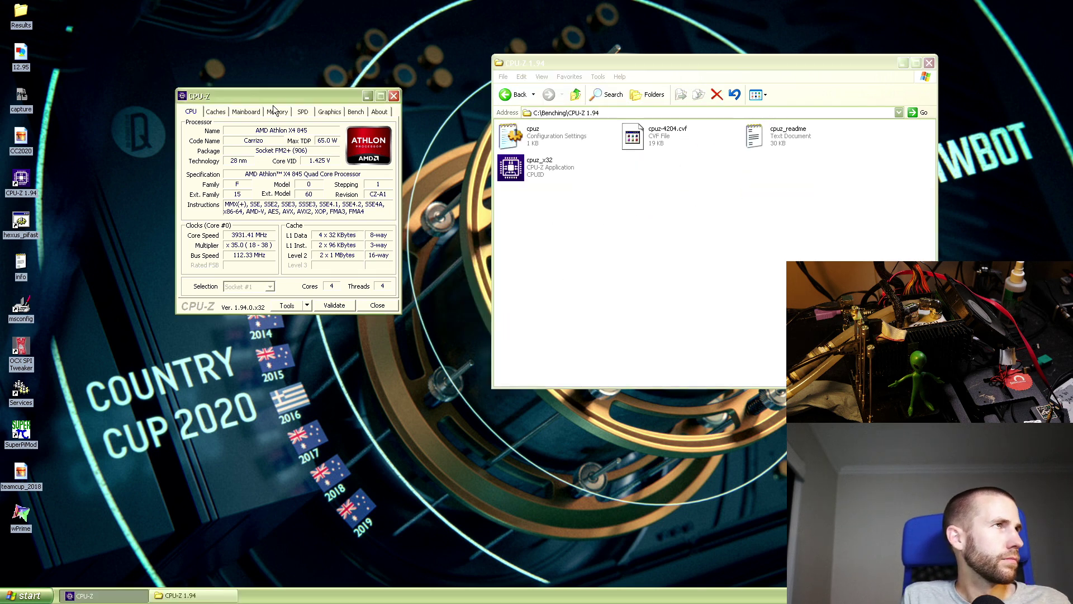
left_click(619, 298)
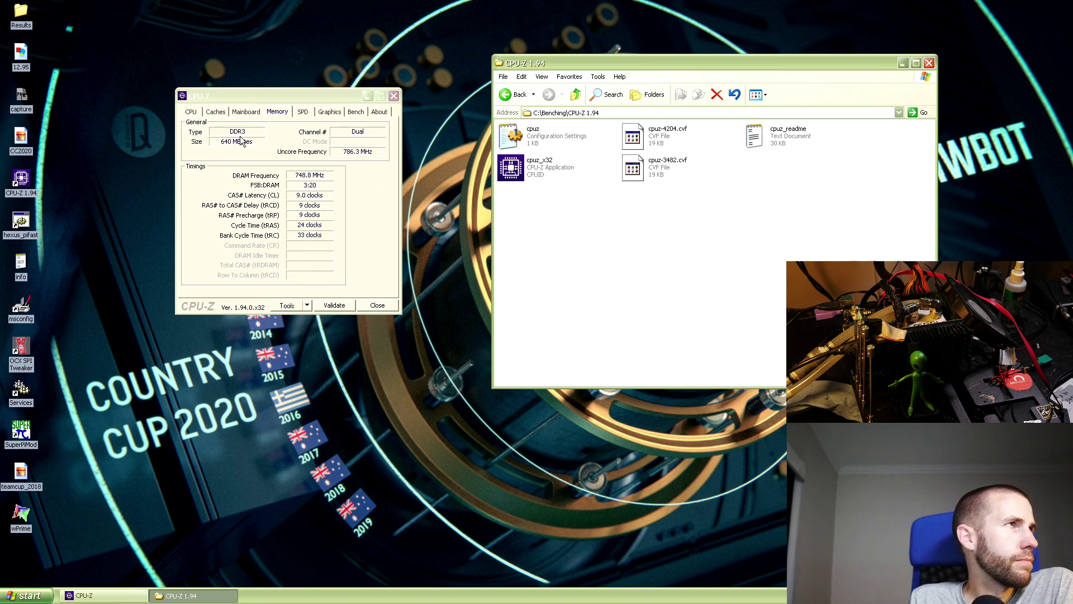
left_click(194, 113)
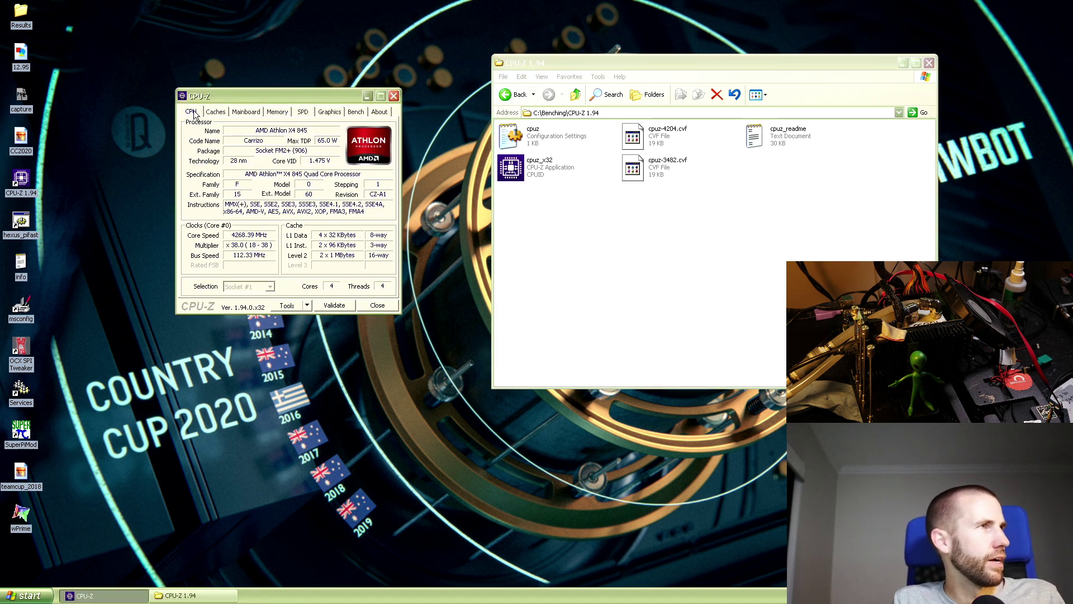
left_click(530, 240)
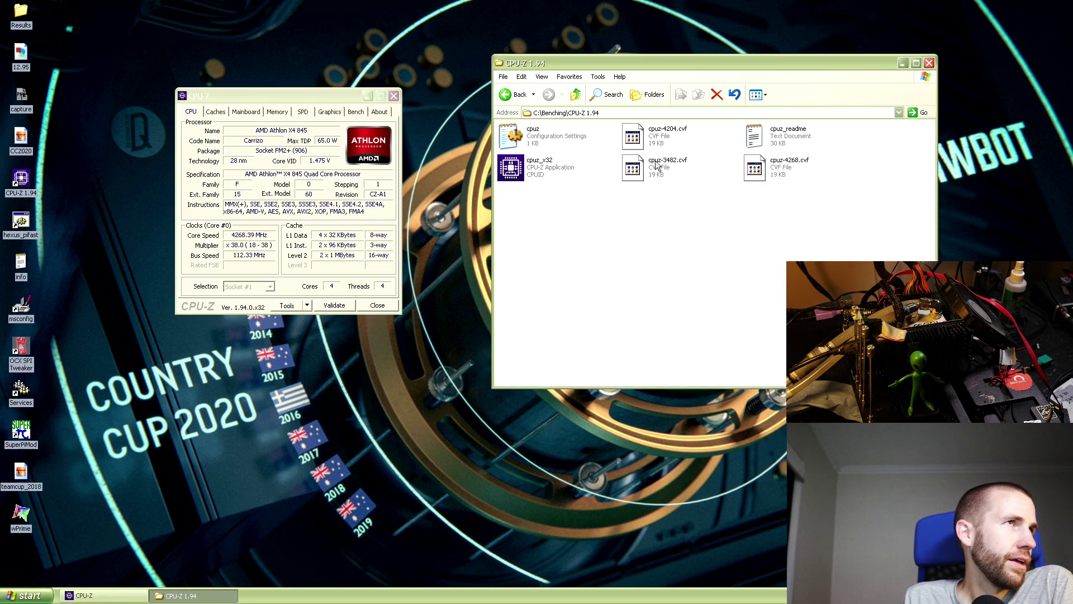
- Delete the validation file cpuz-3482.cvf from the CPU-Z 1.94 folder
left_click(658, 168)
key("Delete")
key("Return")
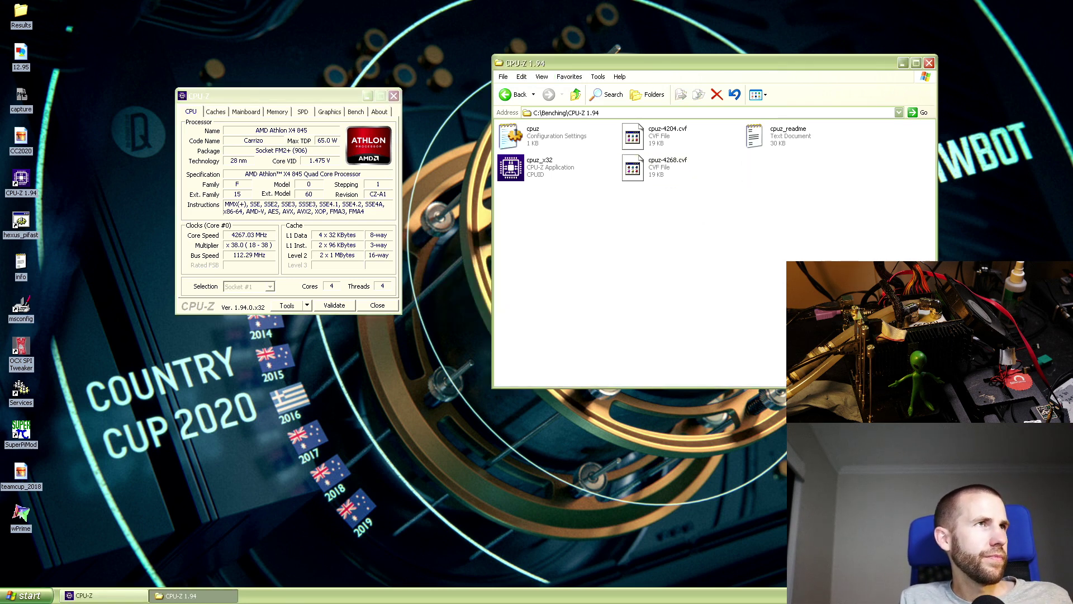
- Close the CPU-Z 1.94 folder and exit CPU-Z
left_click(929, 62)
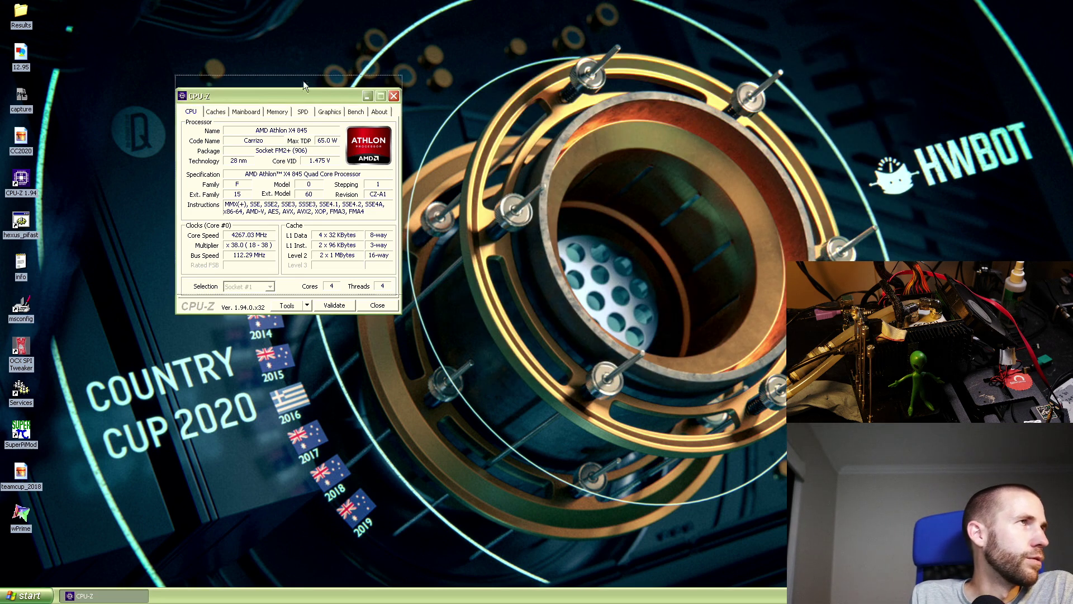
left_click_drag(364, 93, 365, 42)
left_click(393, 46)
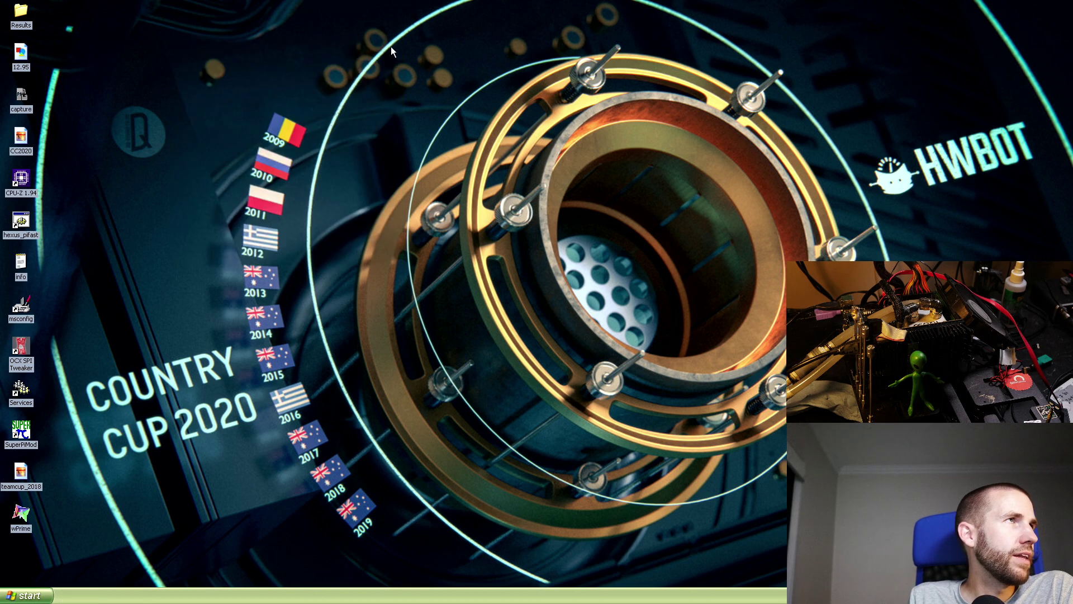
- Open wPrime, save a thread count of 4 in the advanced settings and run the 32M benchmark
double_click(21, 523)
left_click_drag(448, 180, 185, 66)
left_click(187, 212)
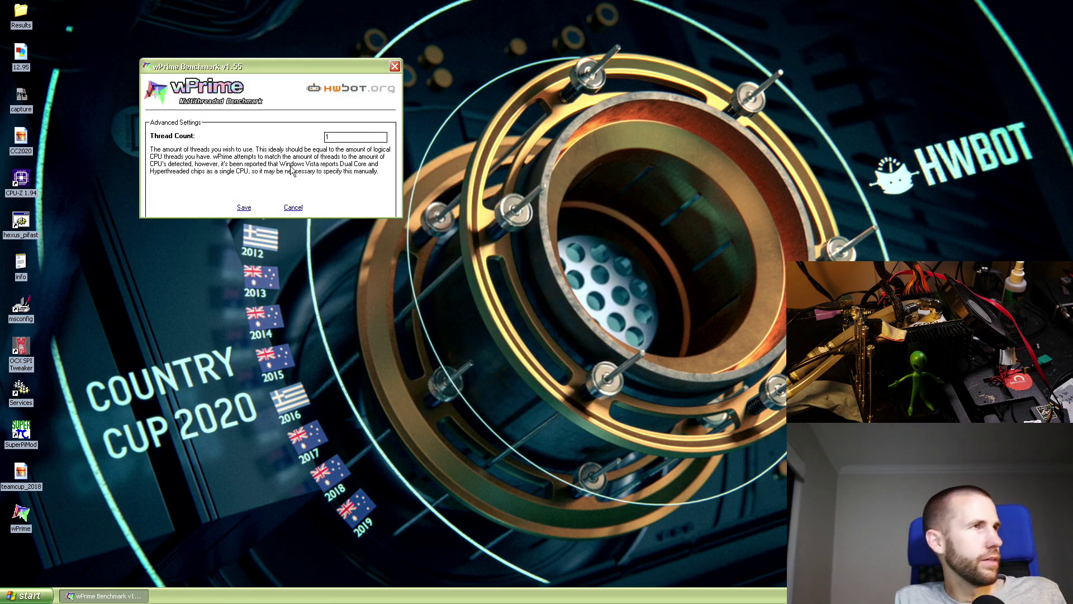
key("BackSpace")
type("4")
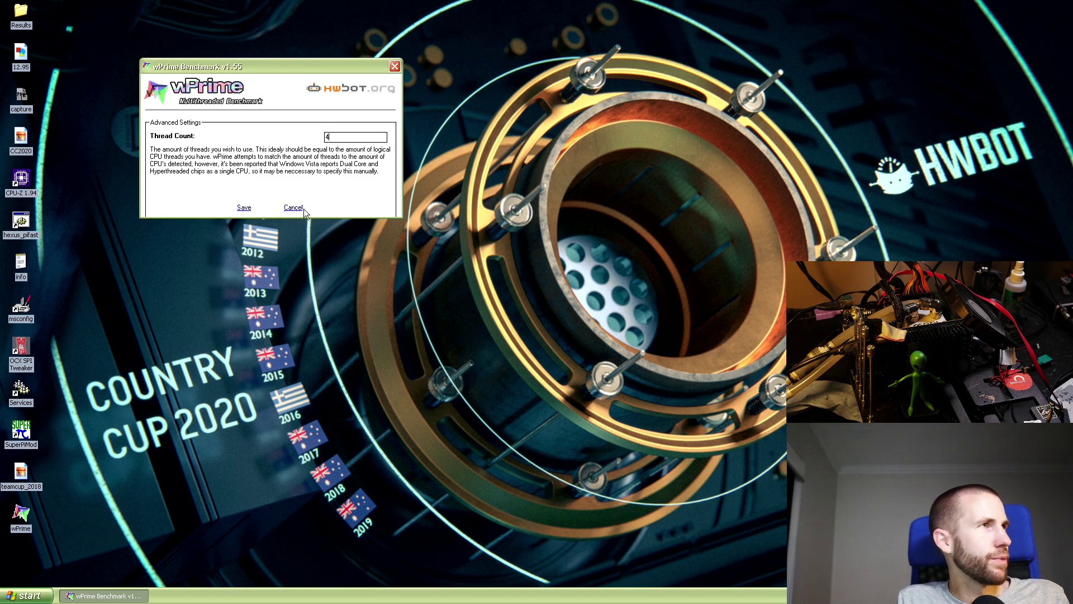
left_click(244, 208)
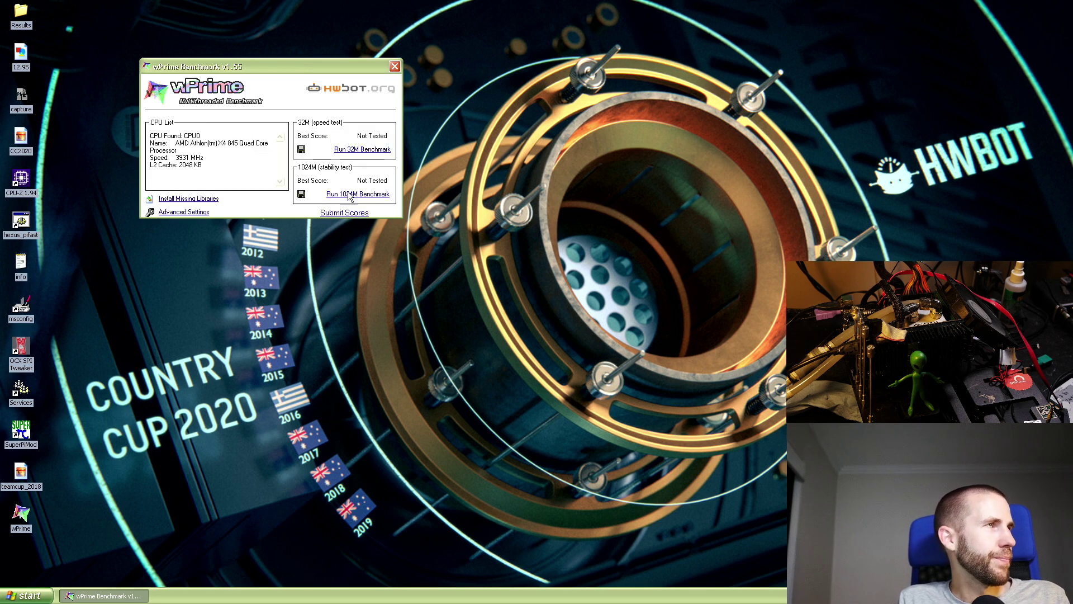
left_click(343, 148)
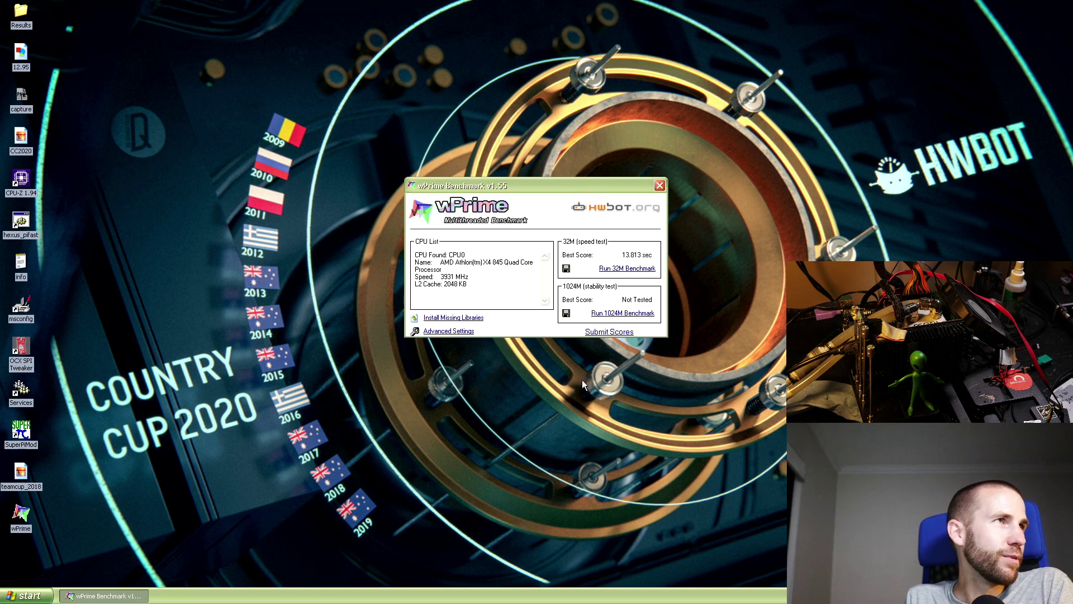
- Run the wPrime 32M benchmark two more times with the same settings
left_click_drag(489, 195, 419, 170)
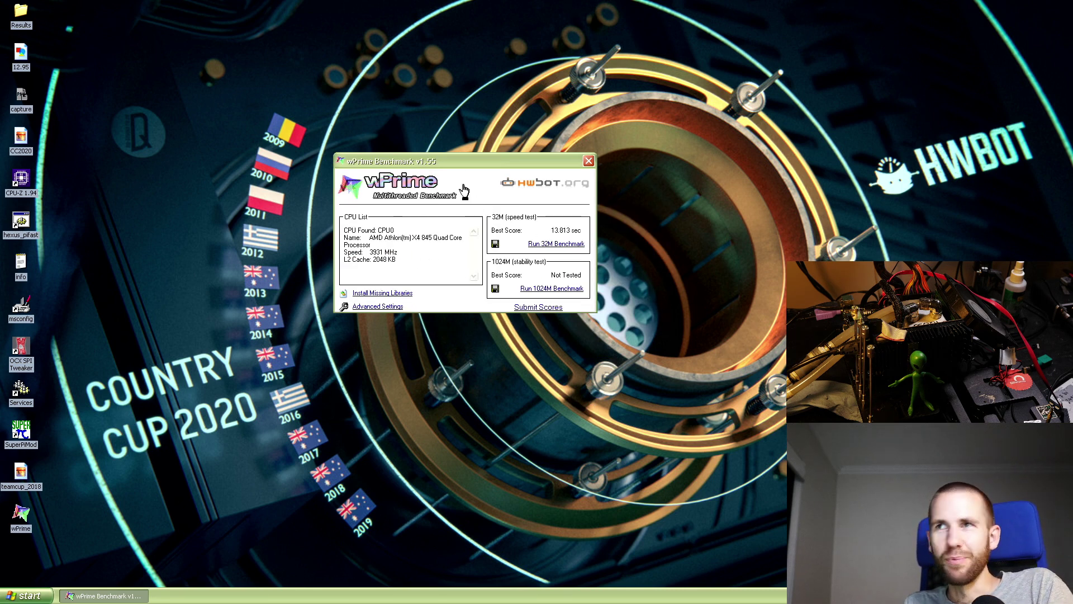
left_click_drag(445, 163, 352, 111)
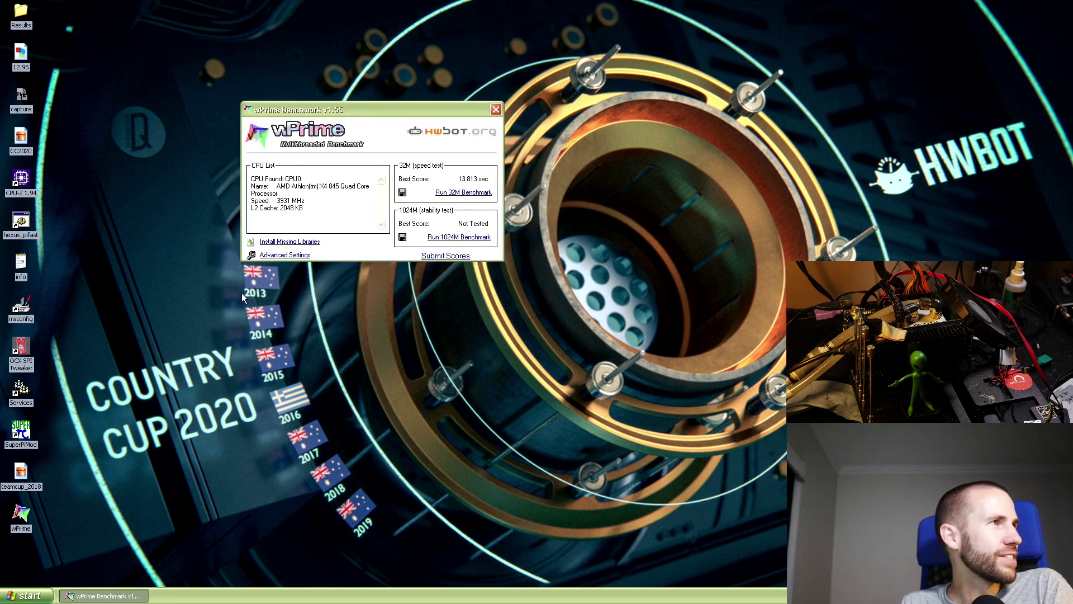
left_click(112, 522)
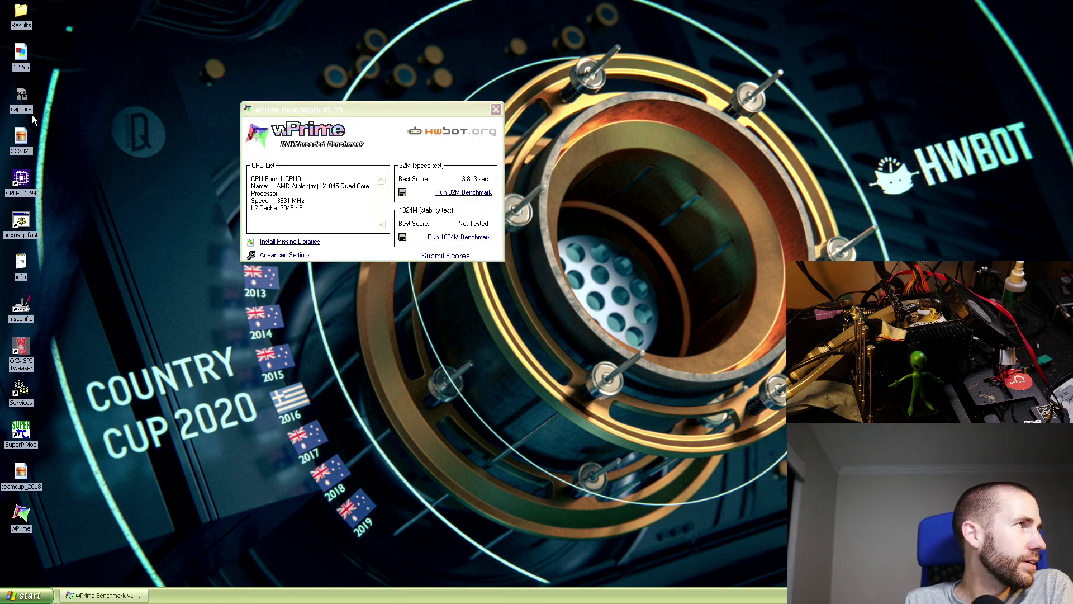
left_click_drag(323, 111, 218, 69)
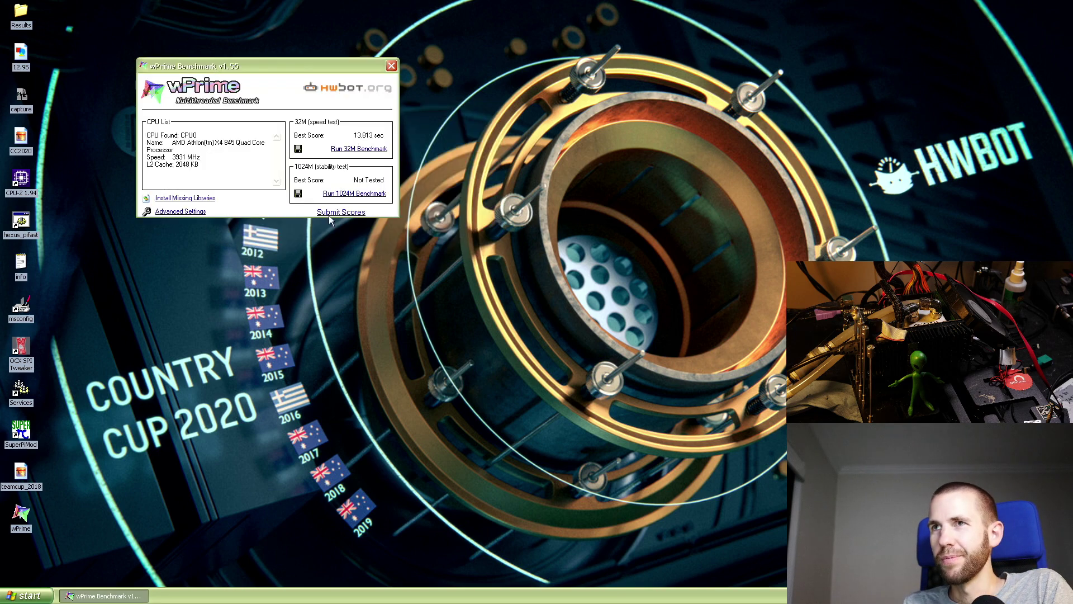
left_click(356, 148)
left_click_drag(462, 427, 469, 119)
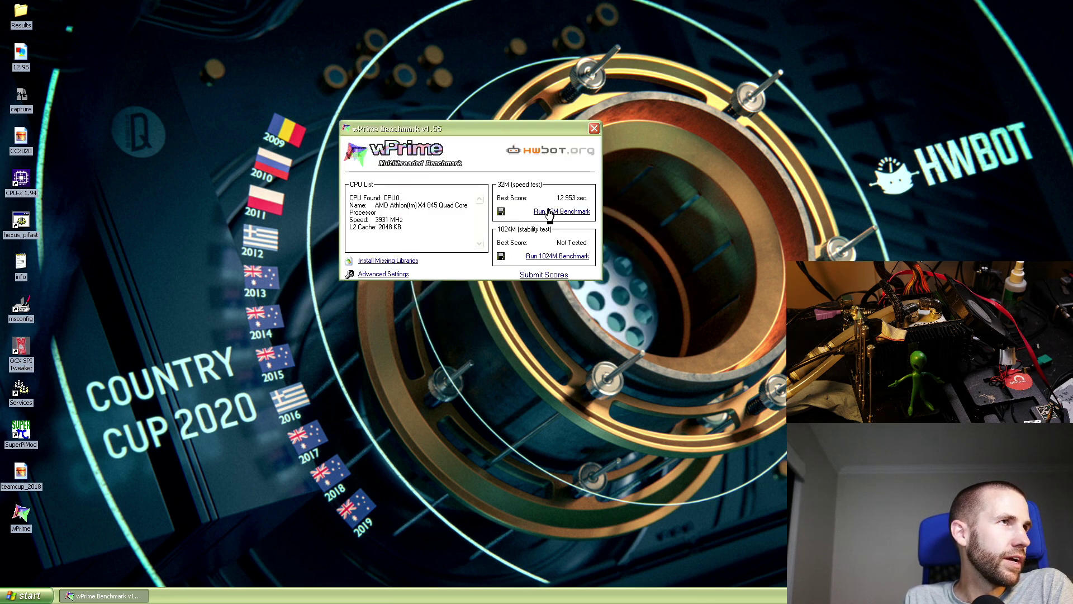
left_click(548, 212)
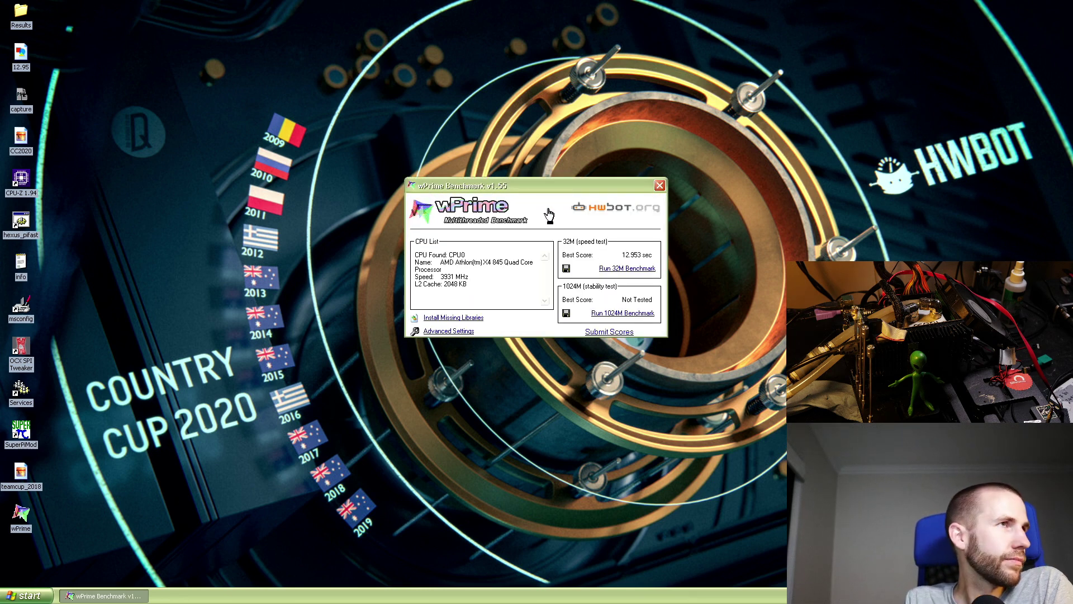
- Open the System Configuration Utility via msconfig and disable the /MAXMEM limit in the advanced BOOT.INI options
left_click(5, 597)
left_click(154, 537)
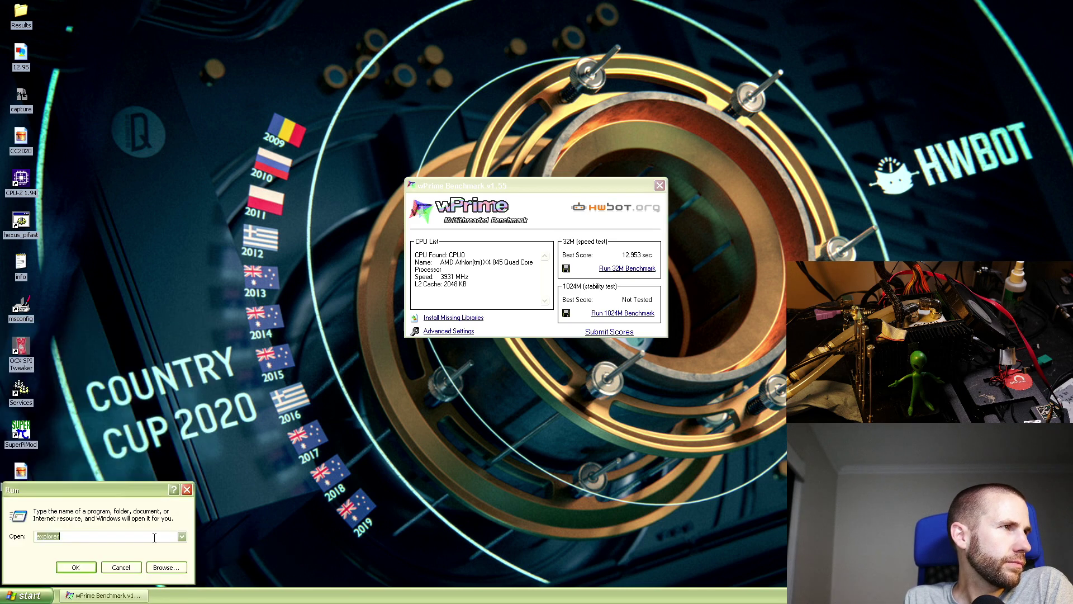
type("msconfig")
left_click(75, 567)
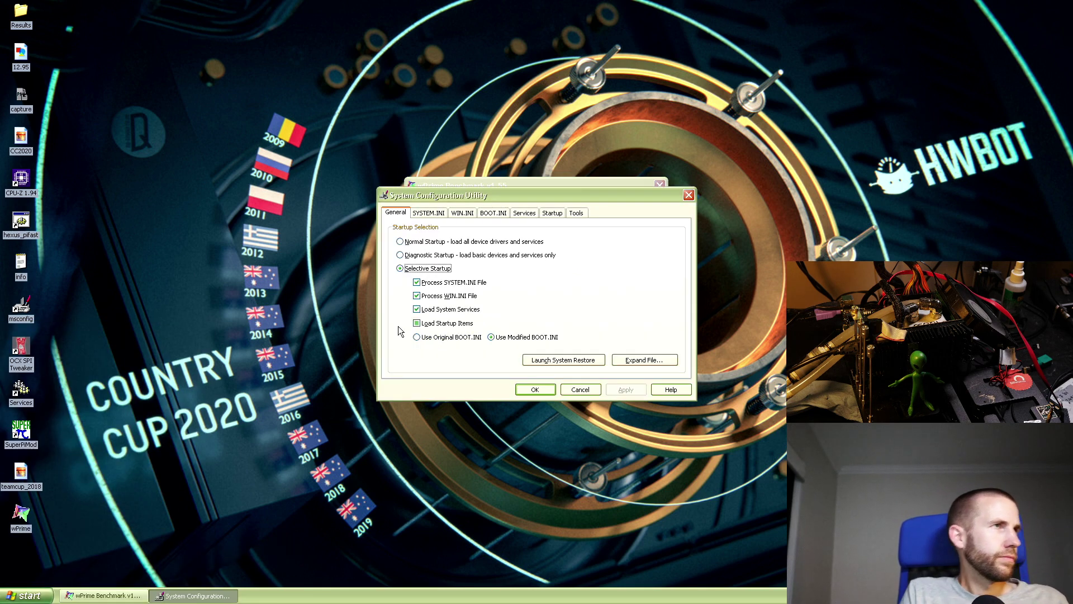
left_click(443, 214)
left_click(493, 212)
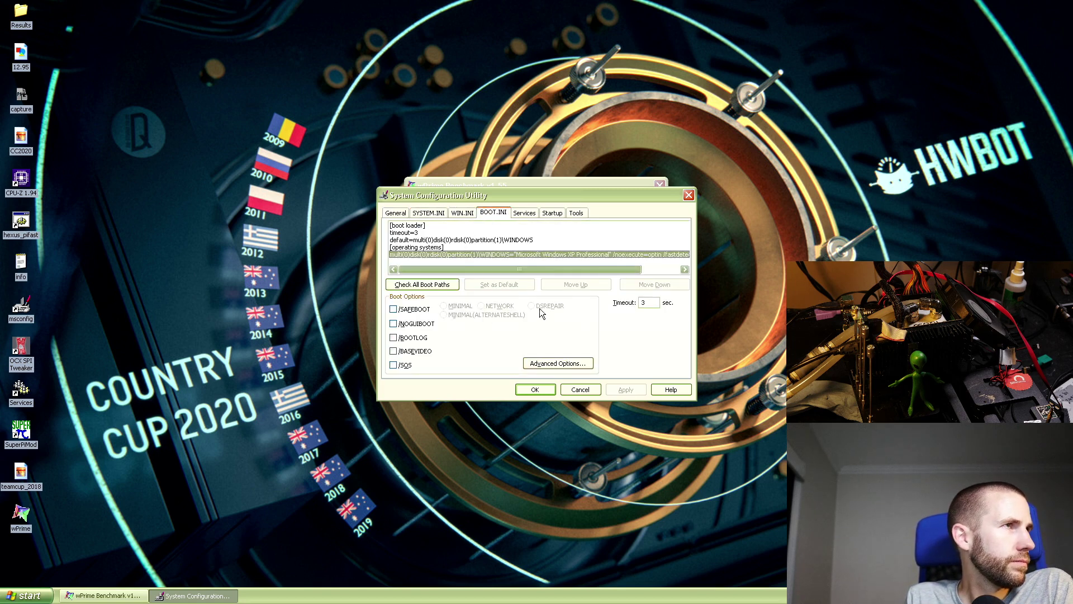
left_click(559, 364)
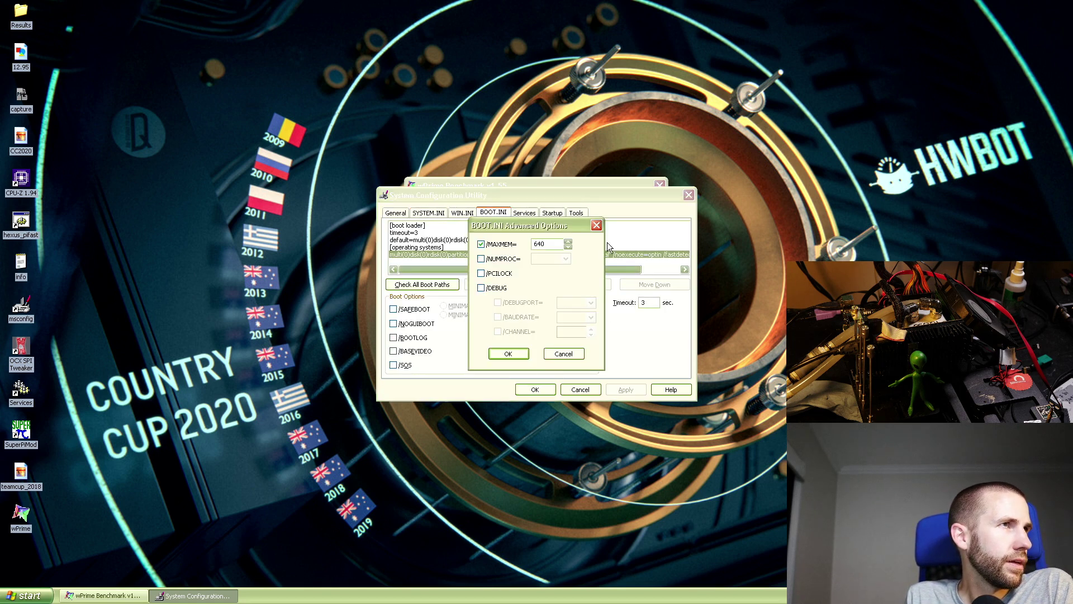
left_click(519, 352)
left_click(535, 389)
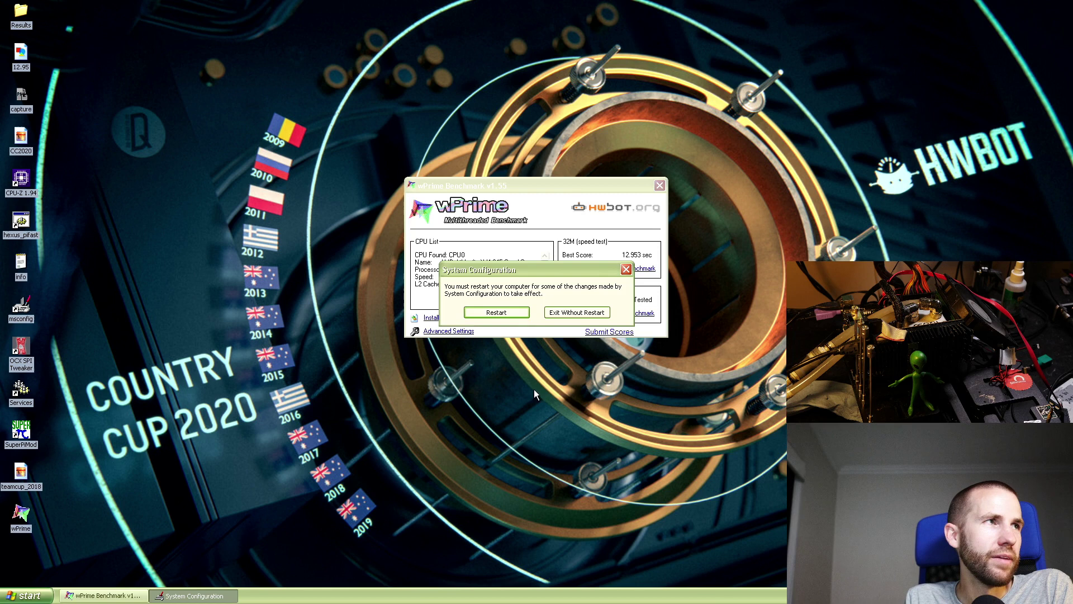
- Restart Windows, forcing rundll32.exe to end, and dismiss the System Configuration Utility notice at startup
left_click(522, 314)
left_click(659, 184)
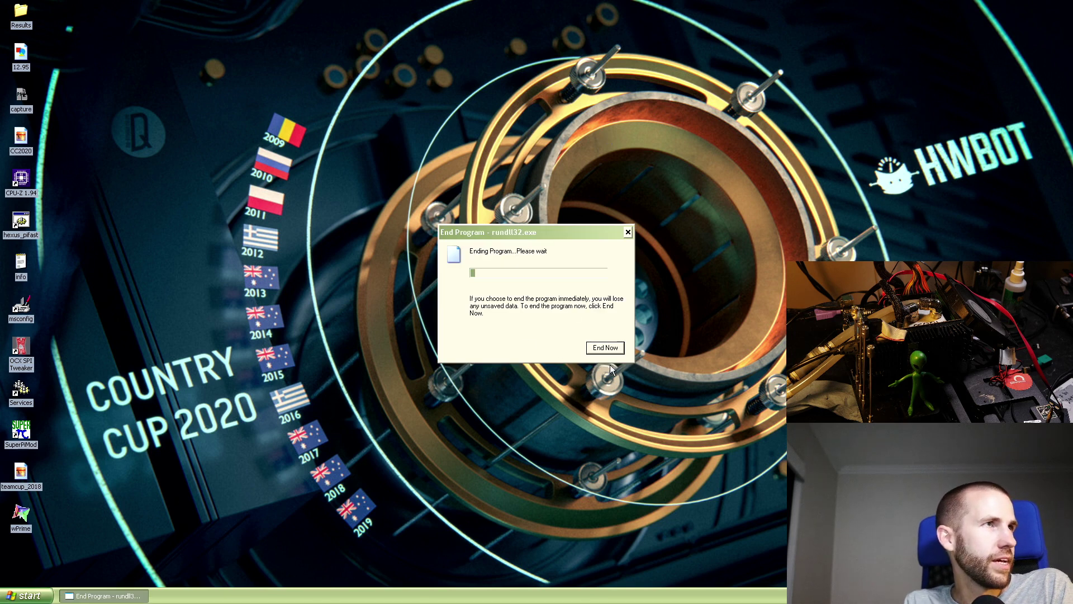
left_click(603, 350)
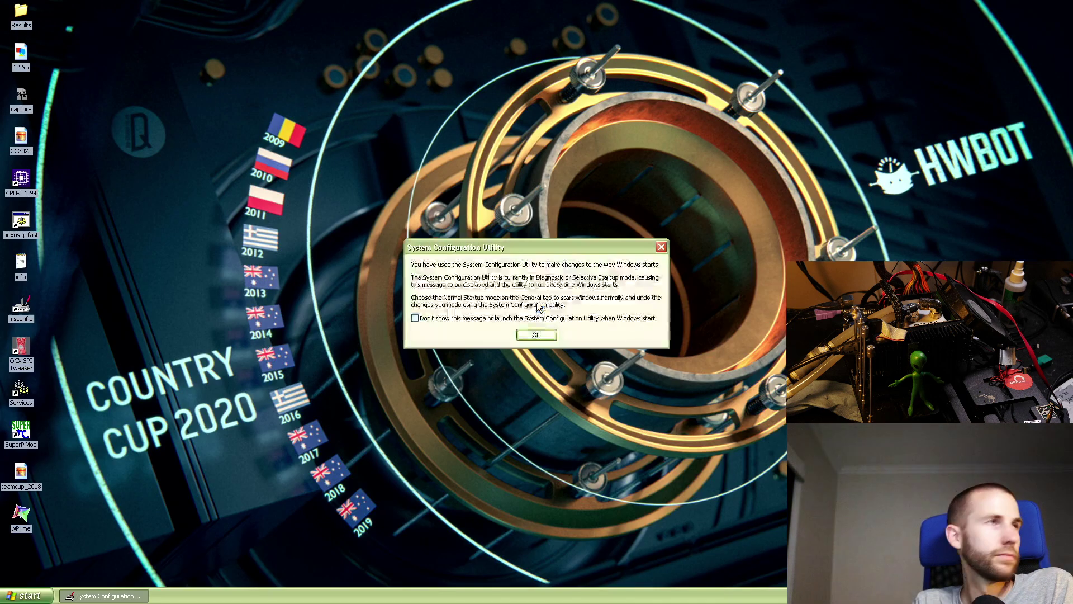
left_click(537, 335)
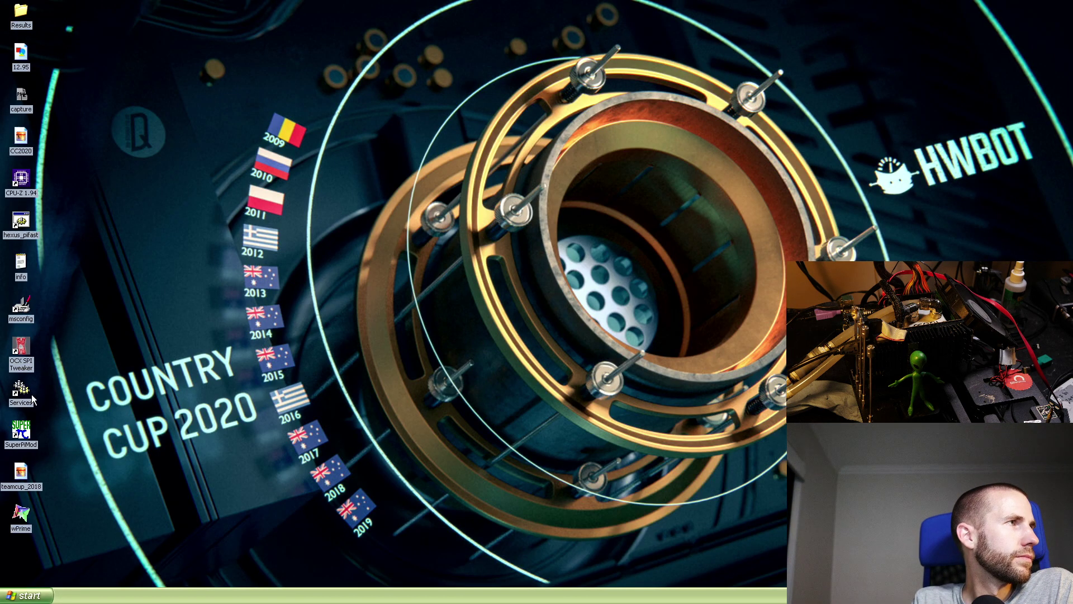
- Reopen wPrime after the reboot, save the thread count of 4 and run the 32M benchmark
double_click(21, 515)
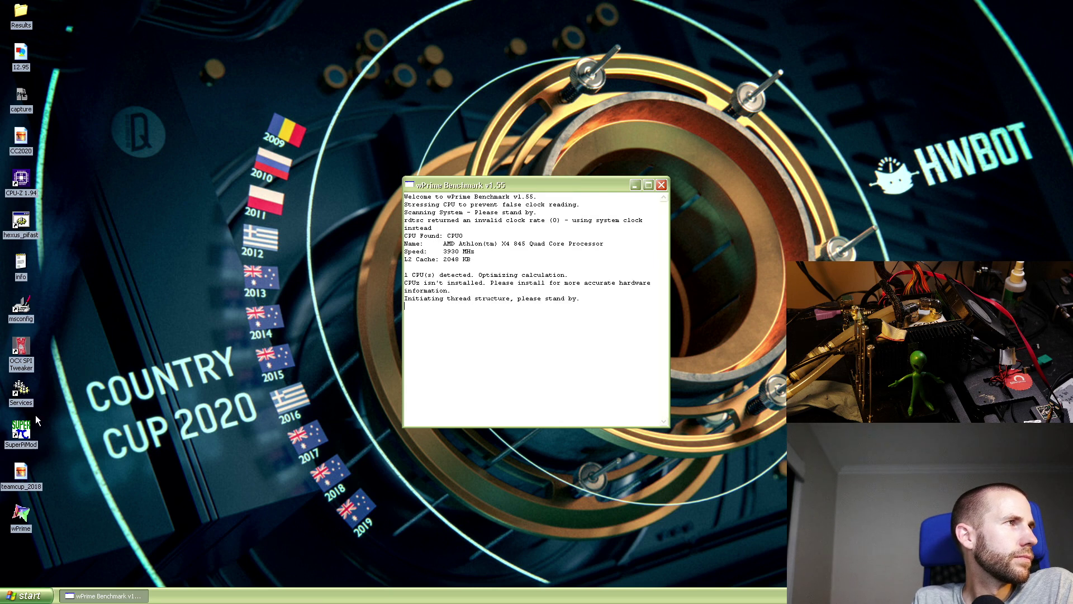
left_click_drag(490, 192, 407, 144)
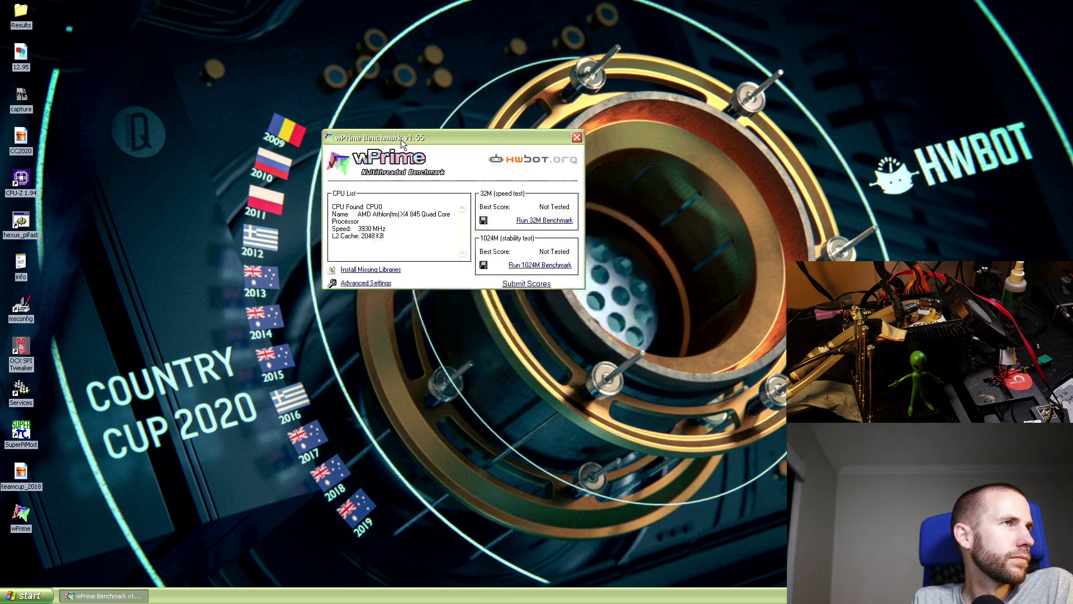
left_click(366, 284)
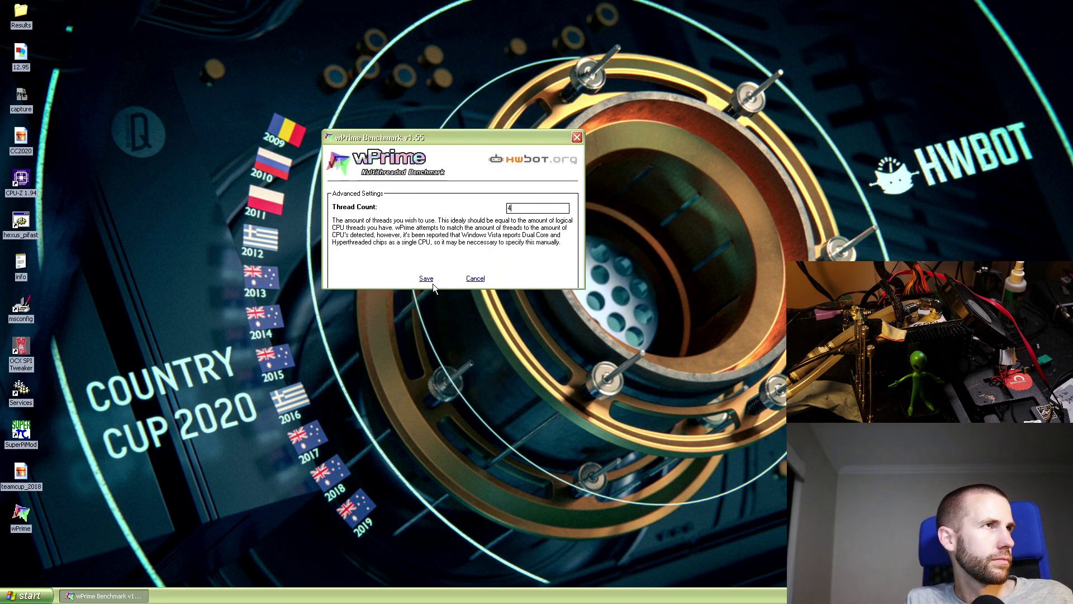
left_click(426, 283)
left_click(514, 221)
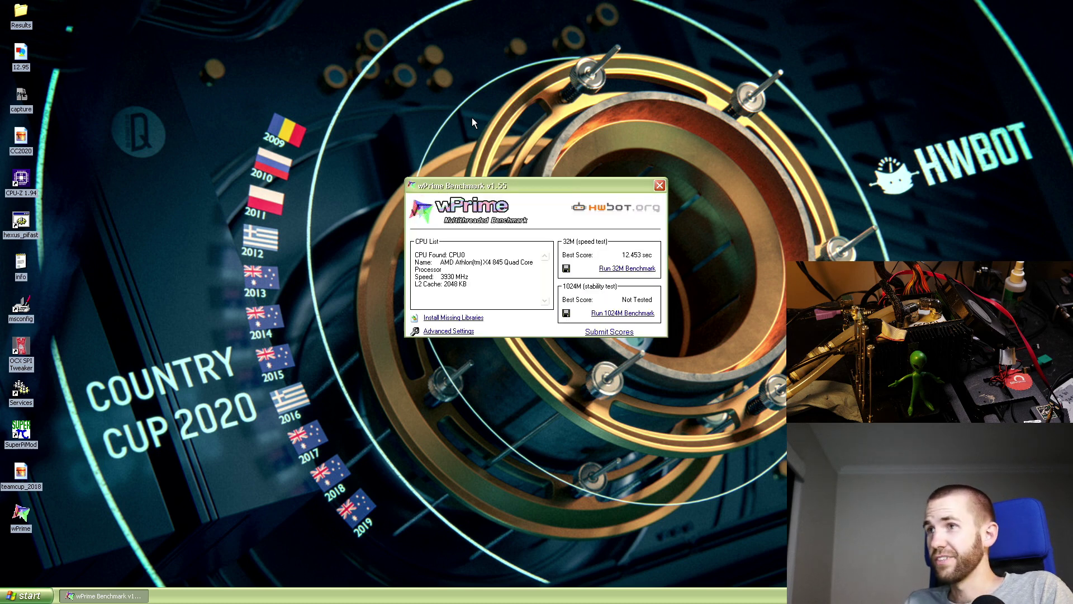
- Arrange three CPU-Z windows showing the CPU, Memory and Mainboard pages without covering the wPrime result
left_click_drag(472, 118, 136, 33)
double_click(24, 189)
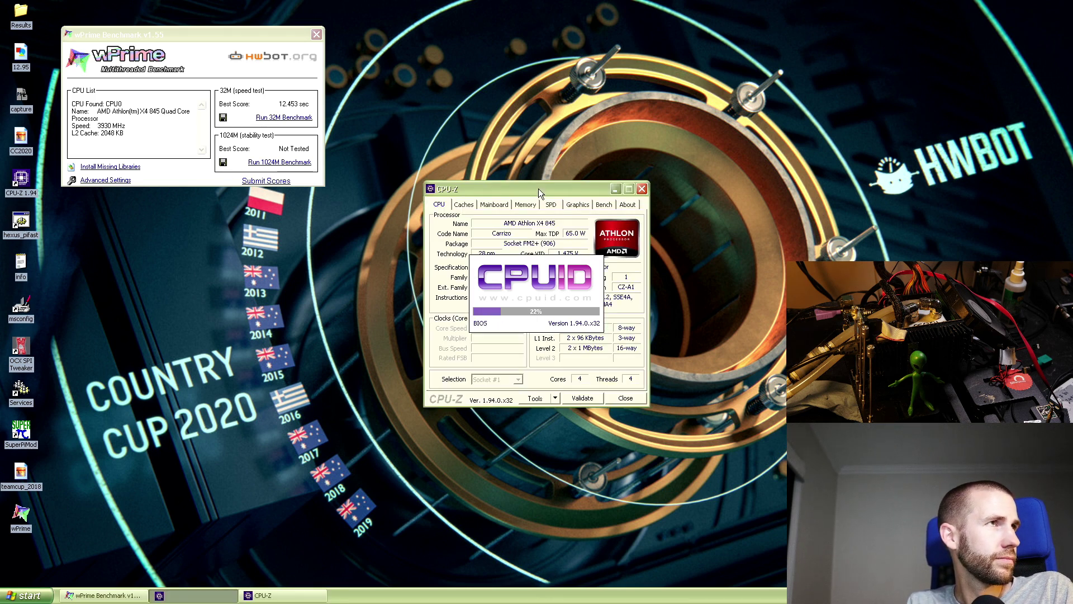
left_click_drag(538, 189, 438, 31)
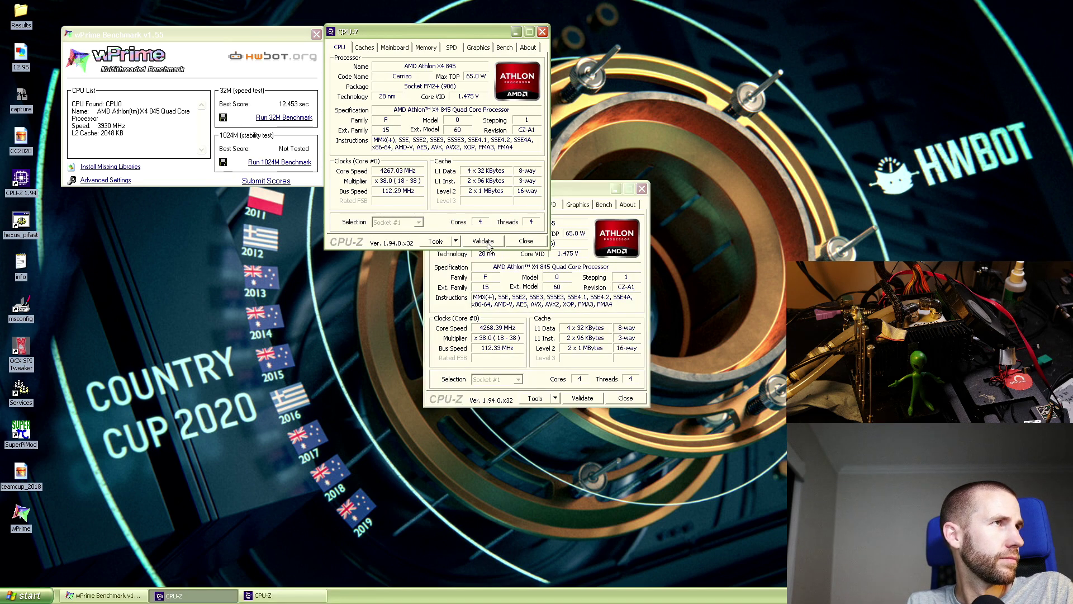
left_click(525, 204)
left_click_drag(497, 190, 624, 33)
double_click(22, 180)
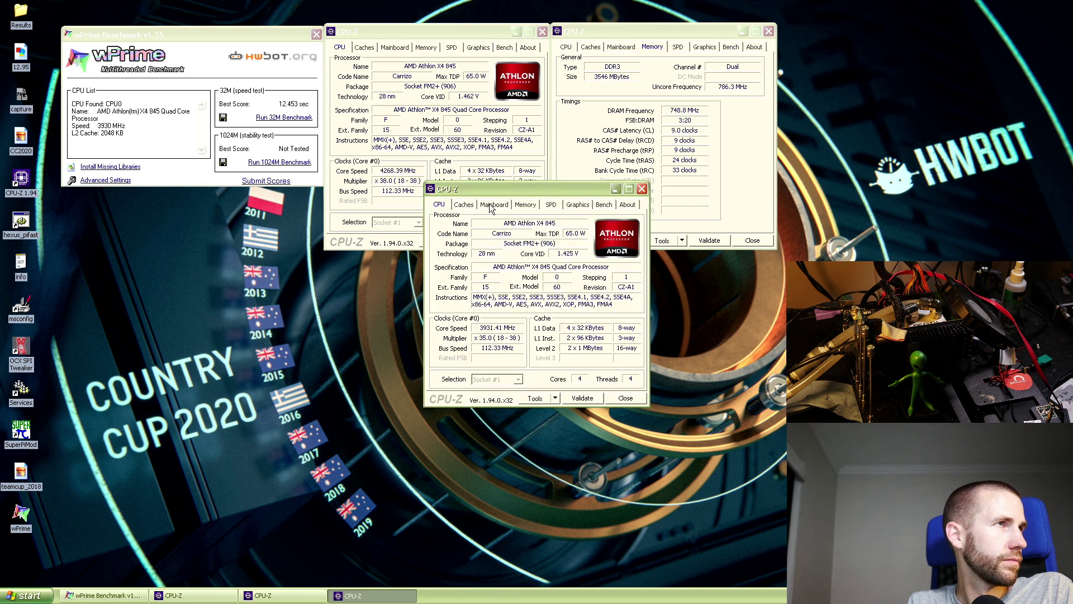
left_click(494, 204)
left_click_drag(489, 191, 389, 267)
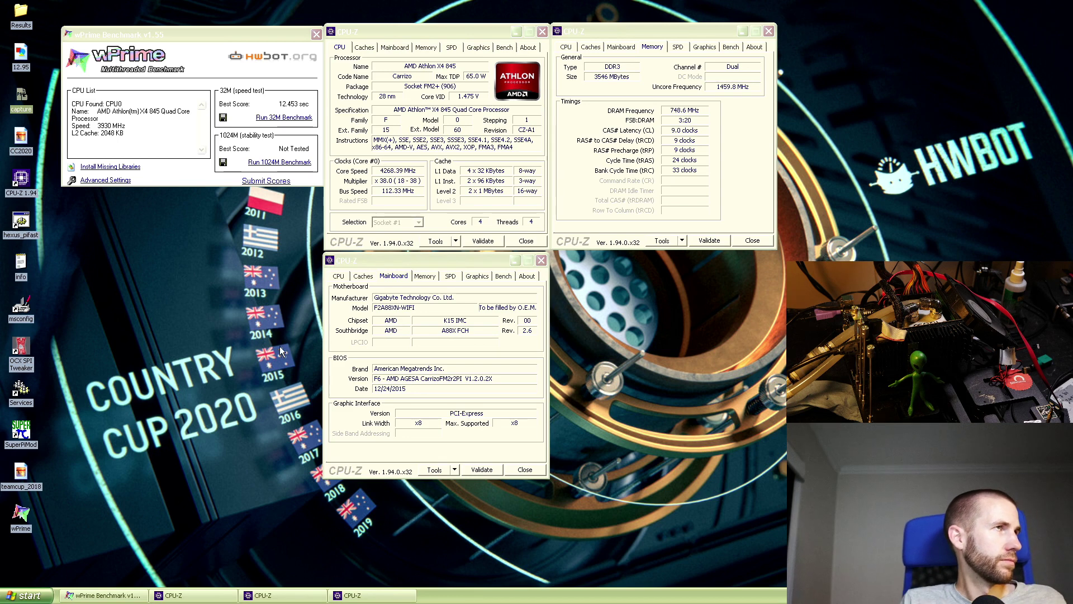
- Capture a screenshot of the desktop and rename the saved image file as 12.453
key("Print")
left_click(19, 570)
left_click(18, 570)
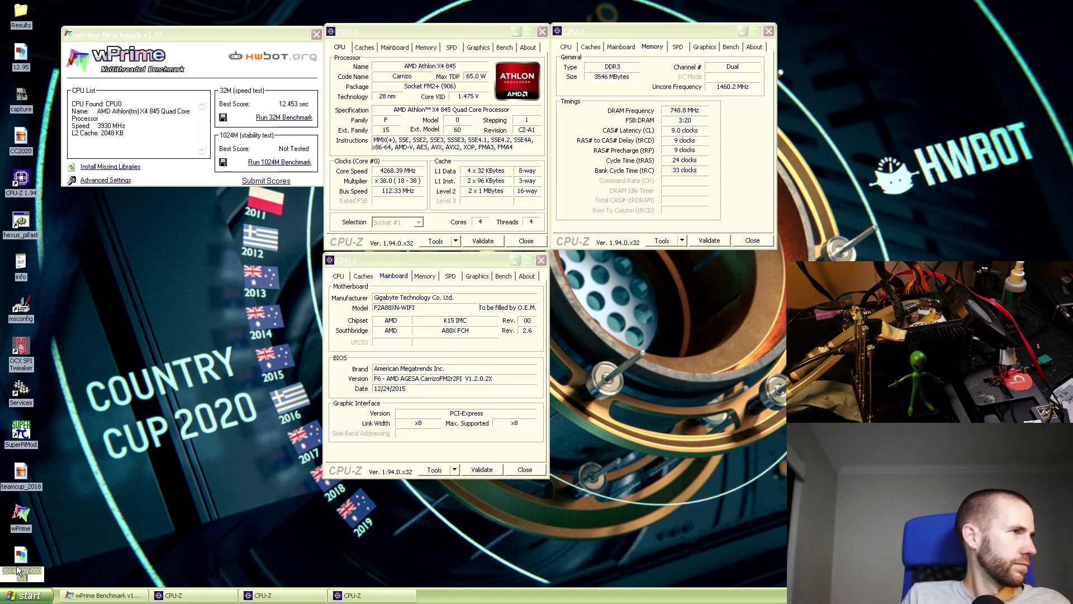
type("12.45")
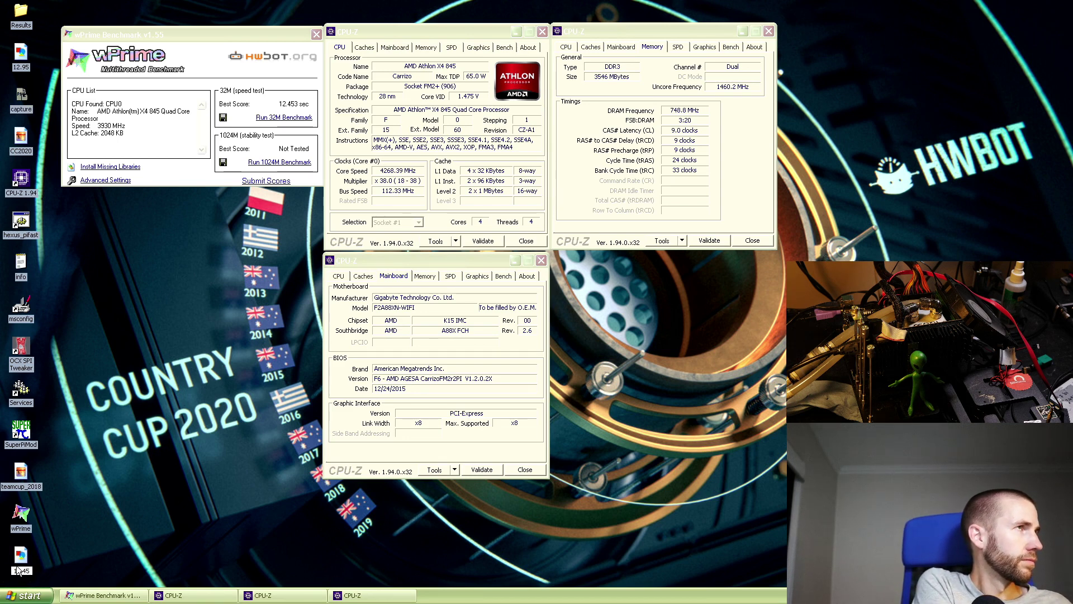
type("3")
key("Return")
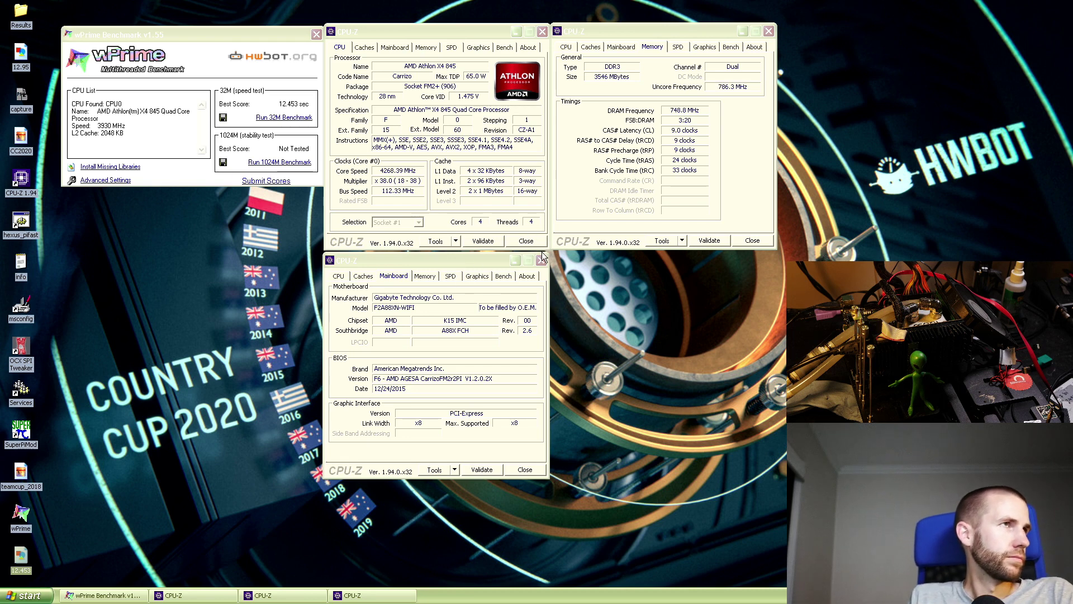
- Close the three CPU-Z windows and rerun the wPrime 32M benchmark
left_click(542, 260)
left_click(769, 30)
left_click(543, 31)
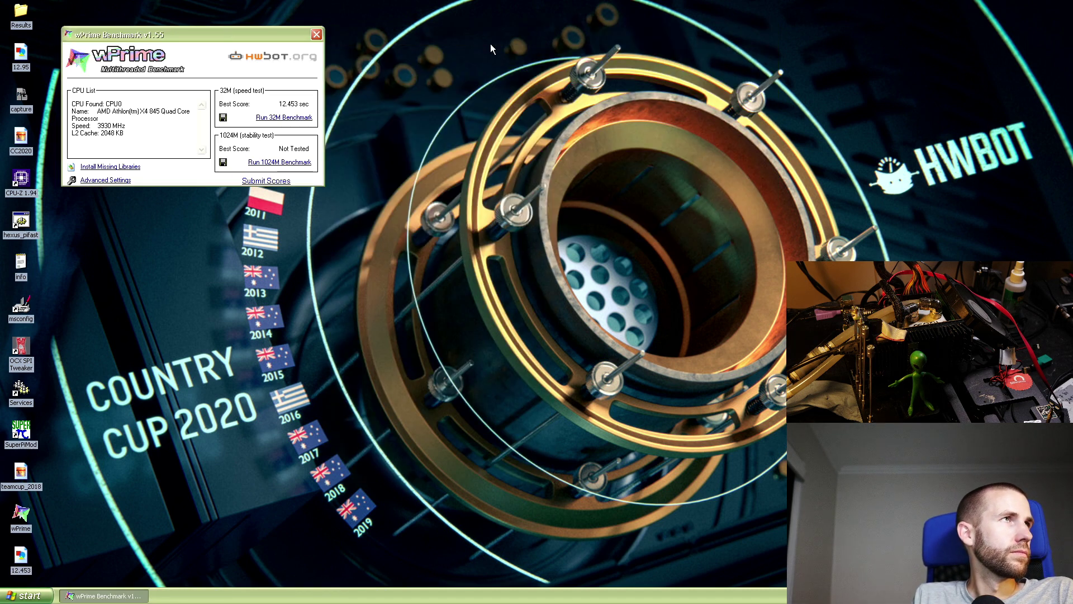
left_click(270, 118)
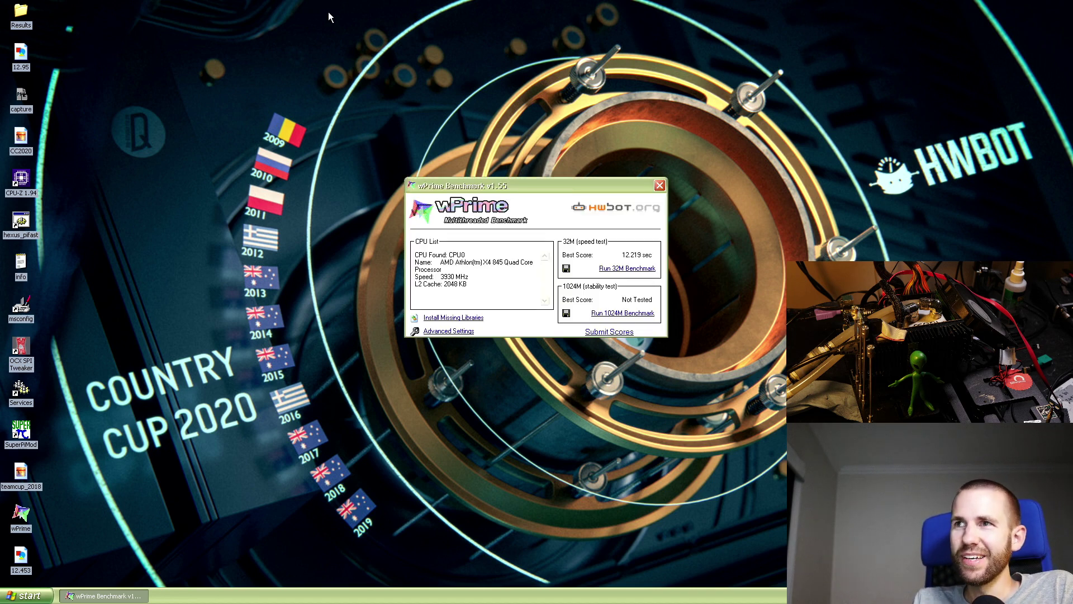
- Move the wPrime result aside and open a CPU-Z window on the CPU page beside it
left_click_drag(478, 183, 147, 54)
double_click(21, 180)
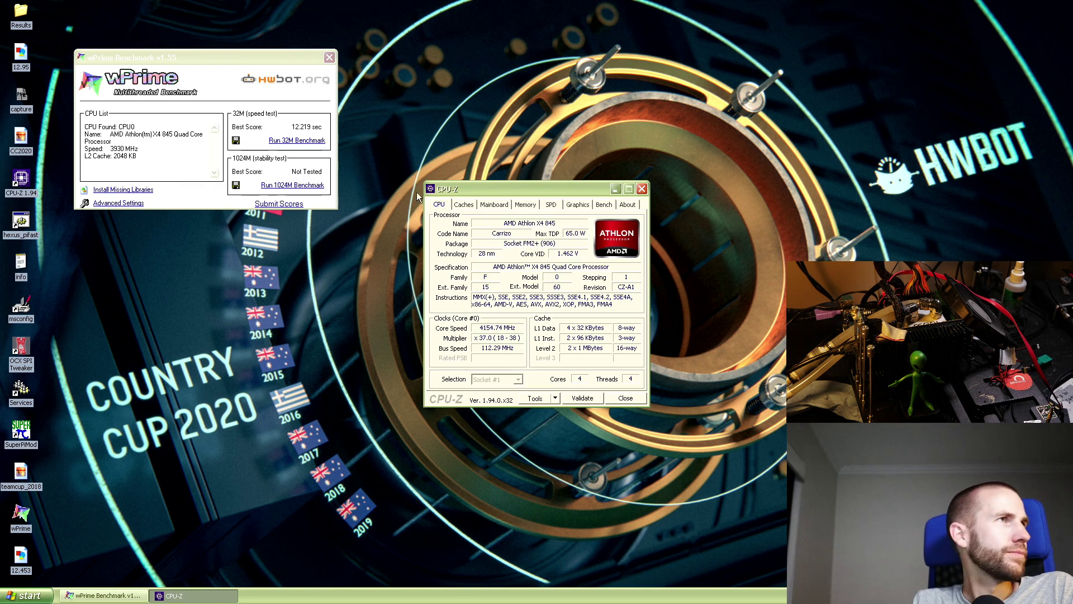
left_click_drag(454, 192, 364, 63)
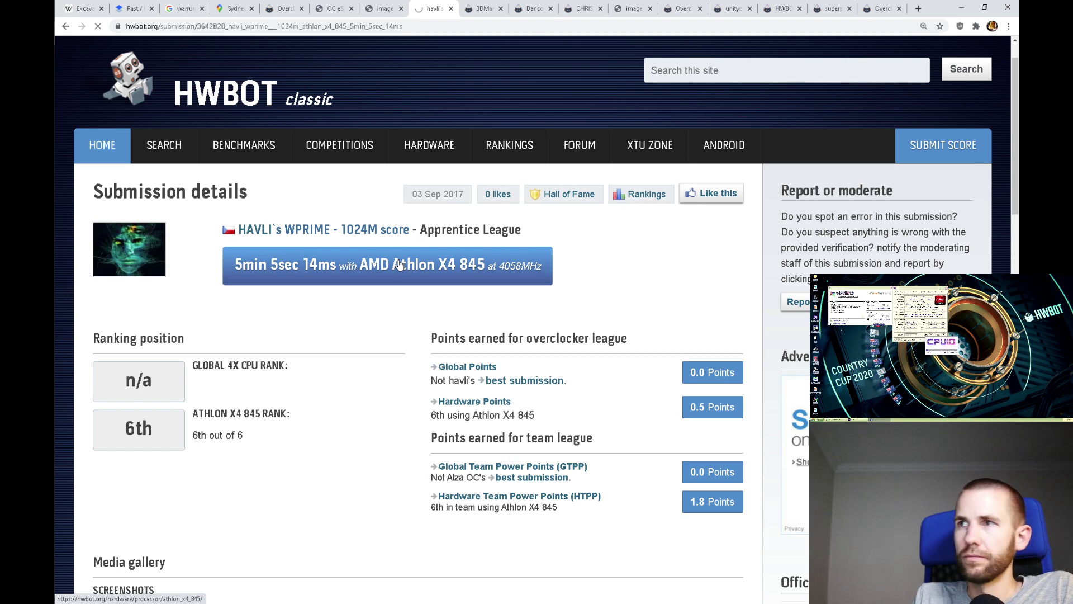
- Switch to the web browser, open HWBOT's AMD Athlon X4 845 page and examine the CPU overclocking records
left_click(399, 264)
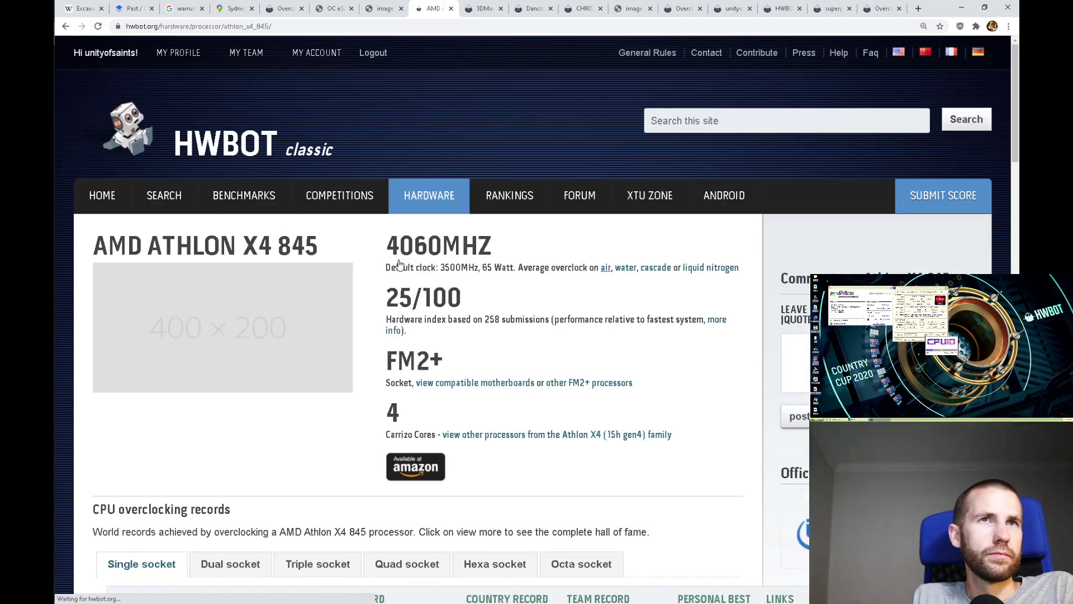
scroll(570, 237, "down", 2)
scroll(541, 438, "down", 3)
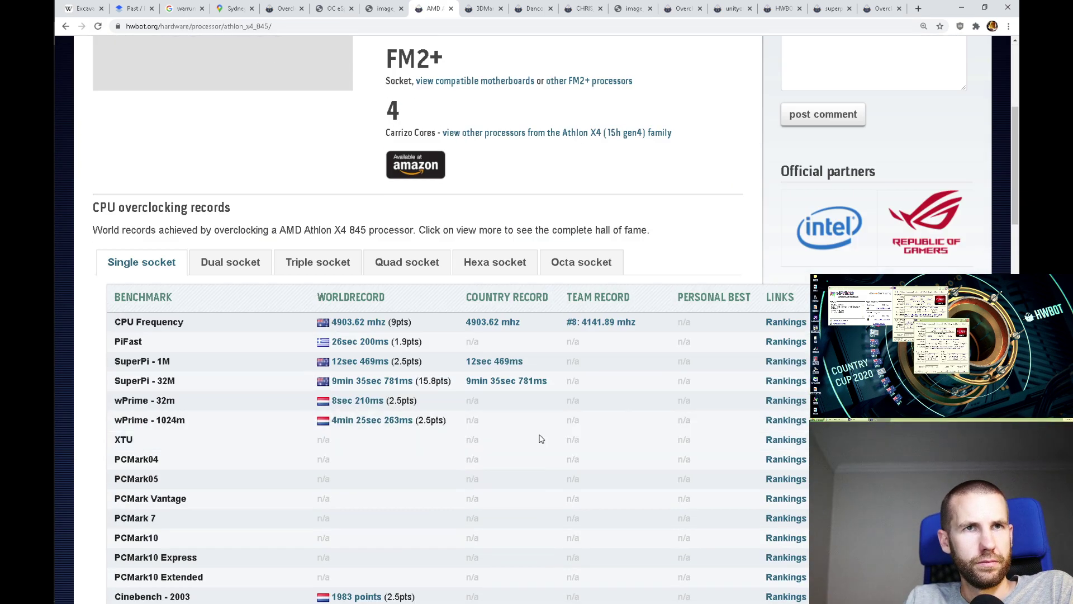
- Open the wPrime - 32m ranking for the Athlon X4 845 and view the seventh-place submission
left_click(792, 402)
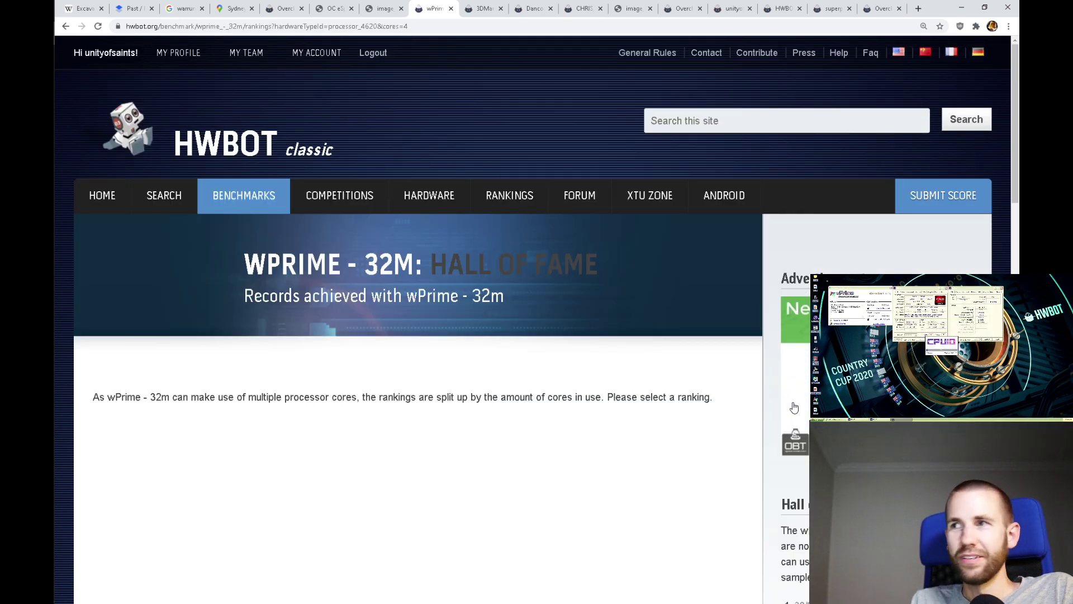
scroll(370, 381, "down", 5)
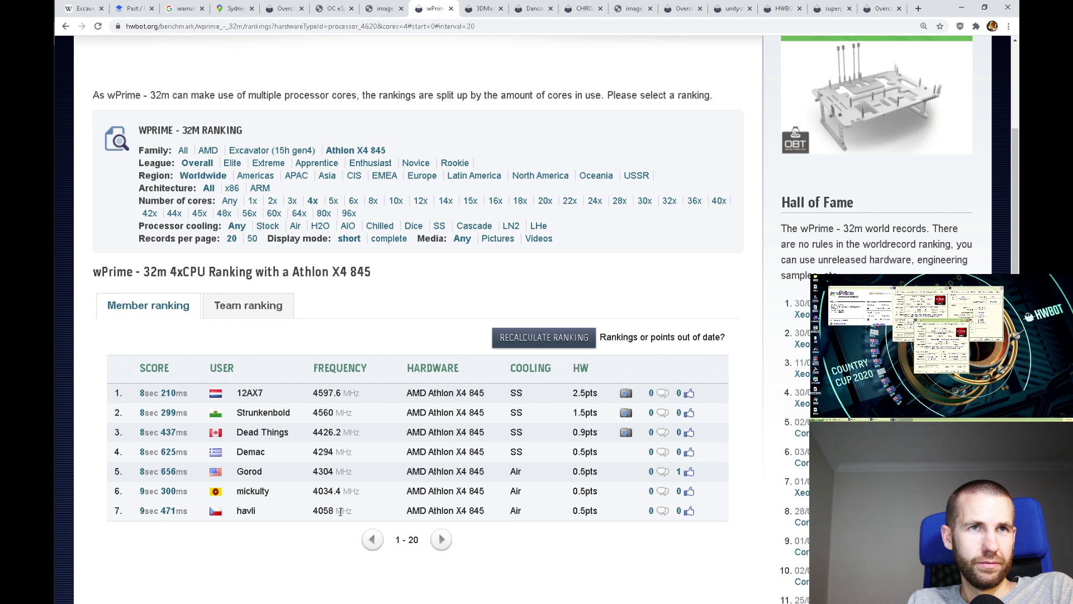
left_click(163, 510)
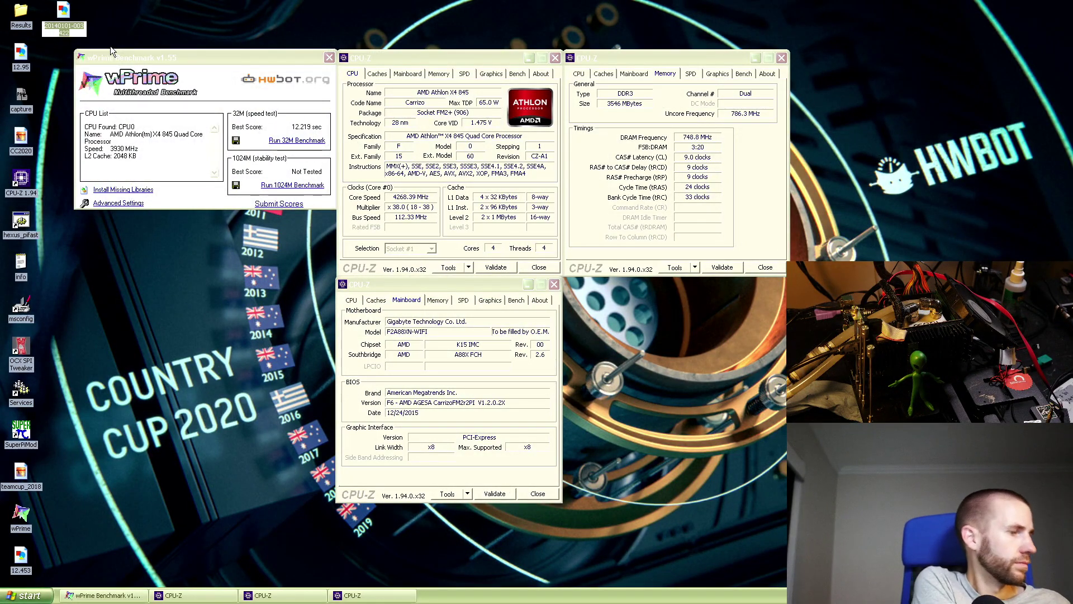
- Switch to the benchmark desktop, rename the new screenshot file as 12.219, and close the three CPU-Z windows and wPrime
type("12.219")
key("Return")
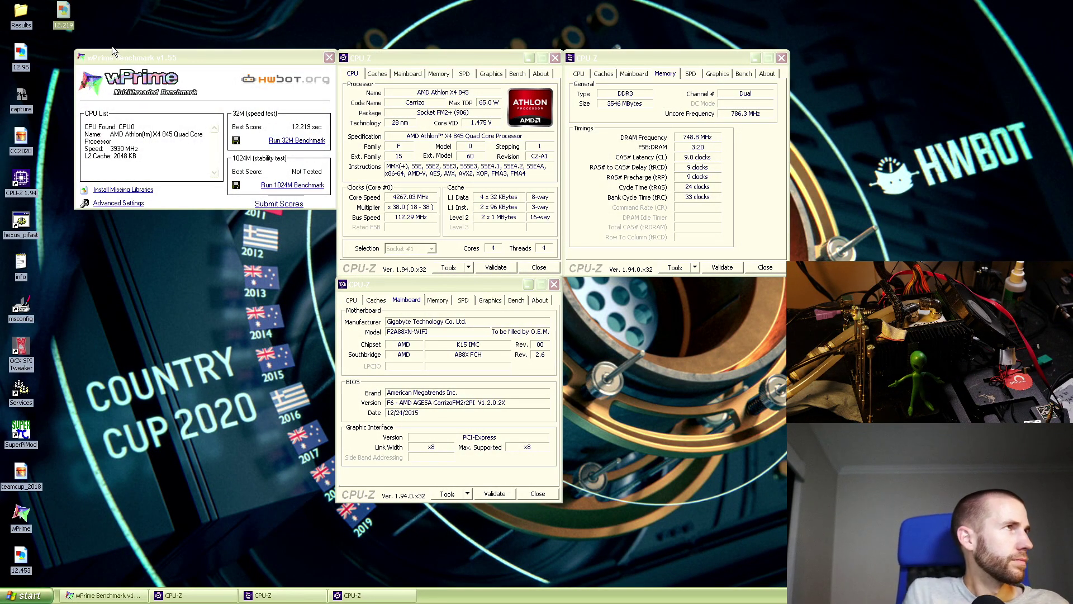
left_click(554, 284)
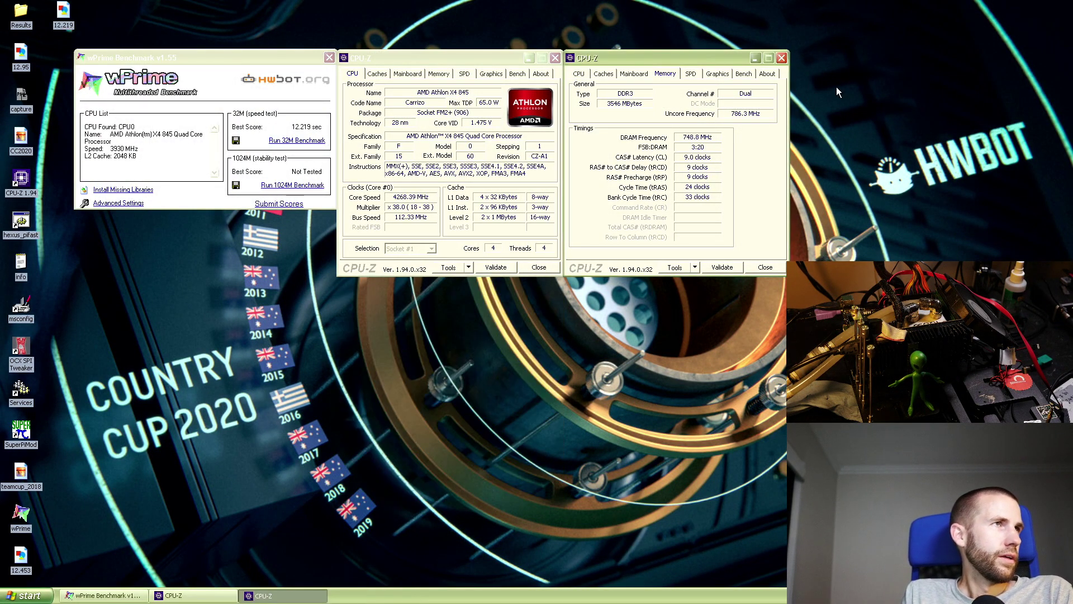
left_click(782, 58)
left_click(556, 59)
left_click(329, 58)
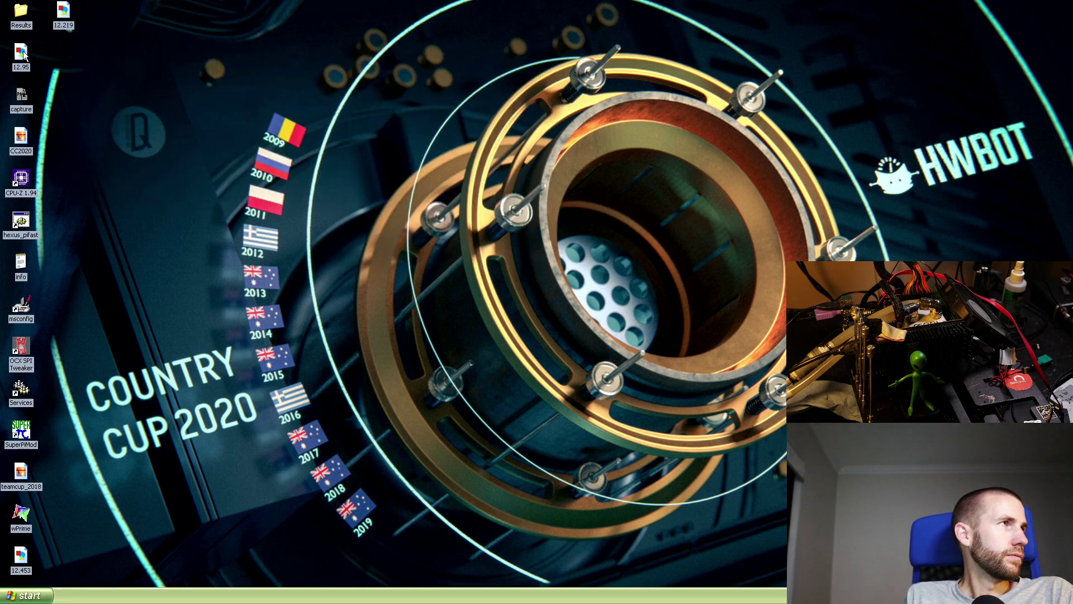
- Relaunch wPrime, save its thread count setting, and start the 1024M benchmark
double_click(21, 513)
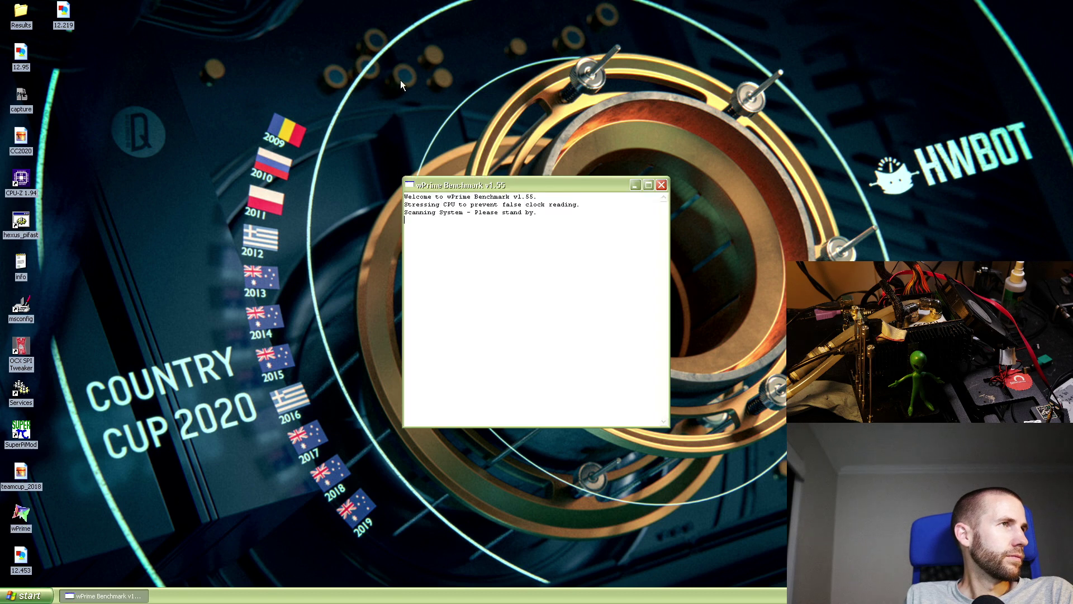
left_click_drag(557, 185, 303, 140)
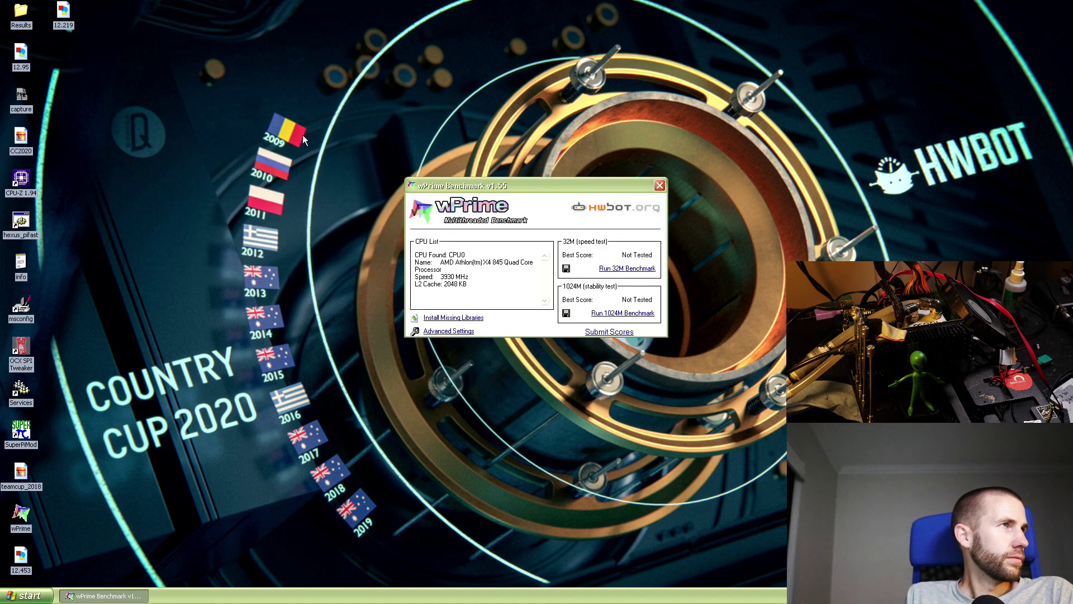
left_click(449, 331)
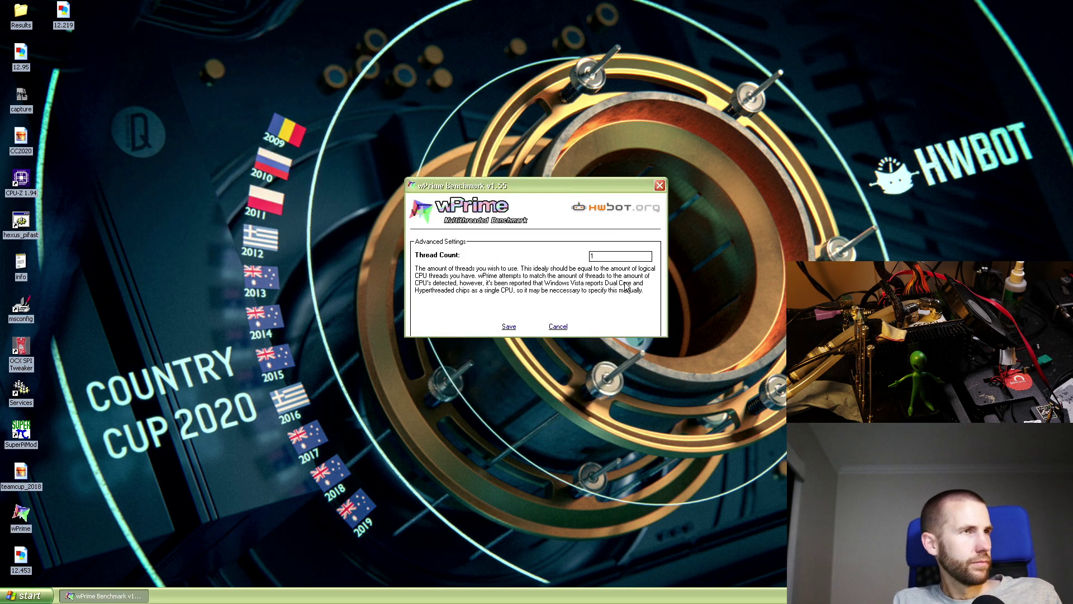
left_click(509, 326)
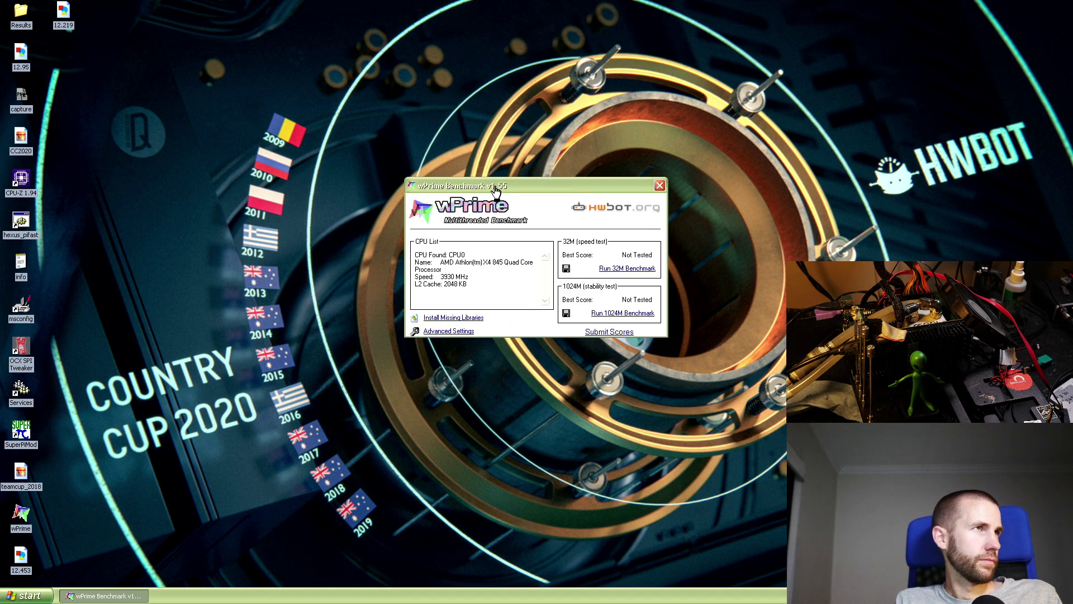
left_click_drag(496, 190, 213, 29)
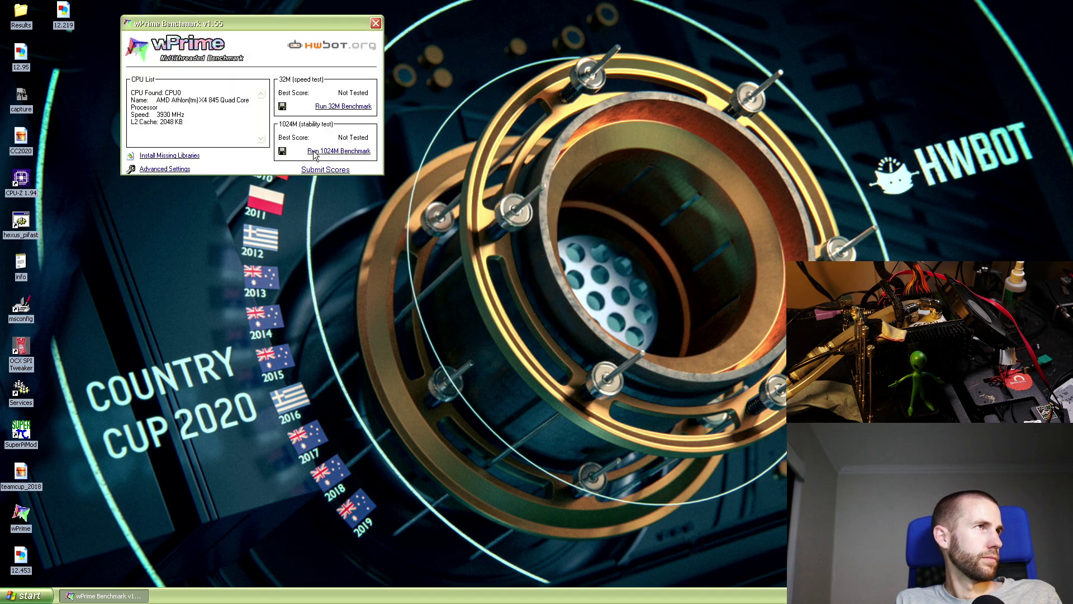
left_click(350, 152)
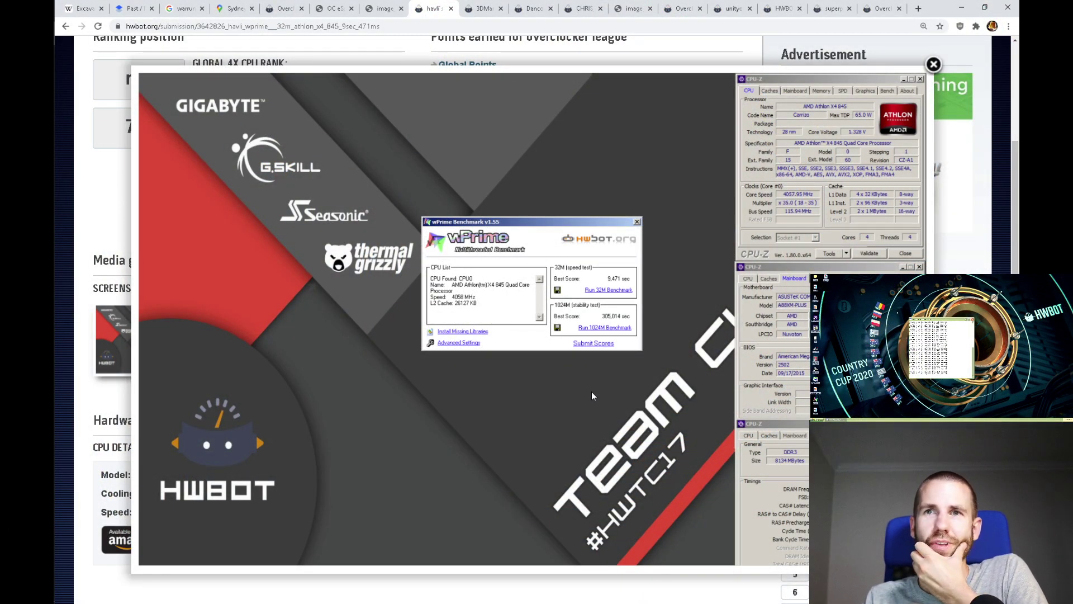
- Switch to the web browser and examine the sixth-place wPrime - 32M submission's screenshot and hardware details
left_click(934, 64)
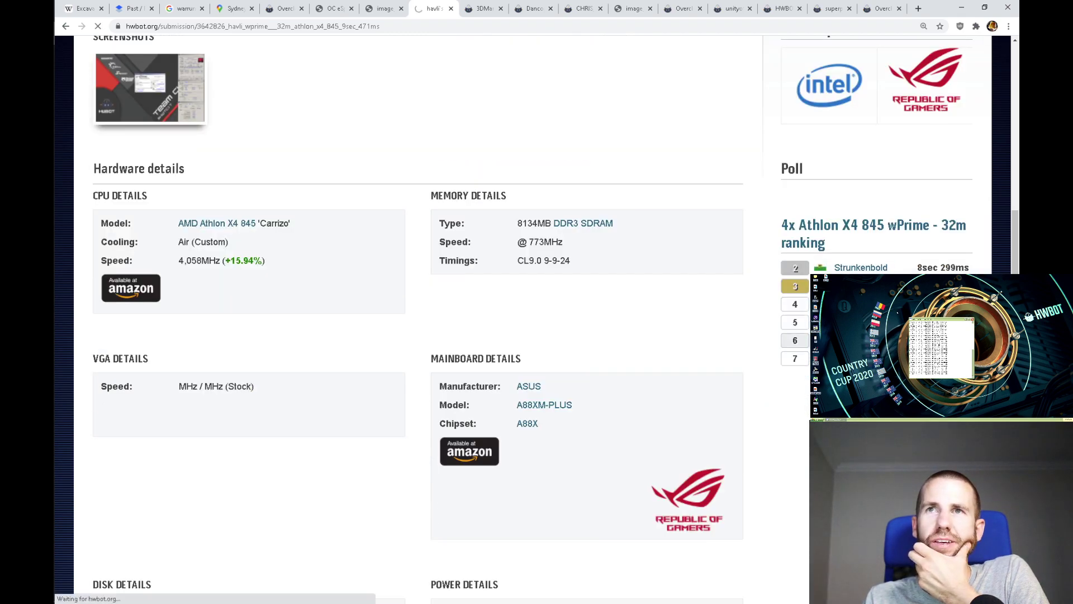
scroll(128, 430, "down", 3)
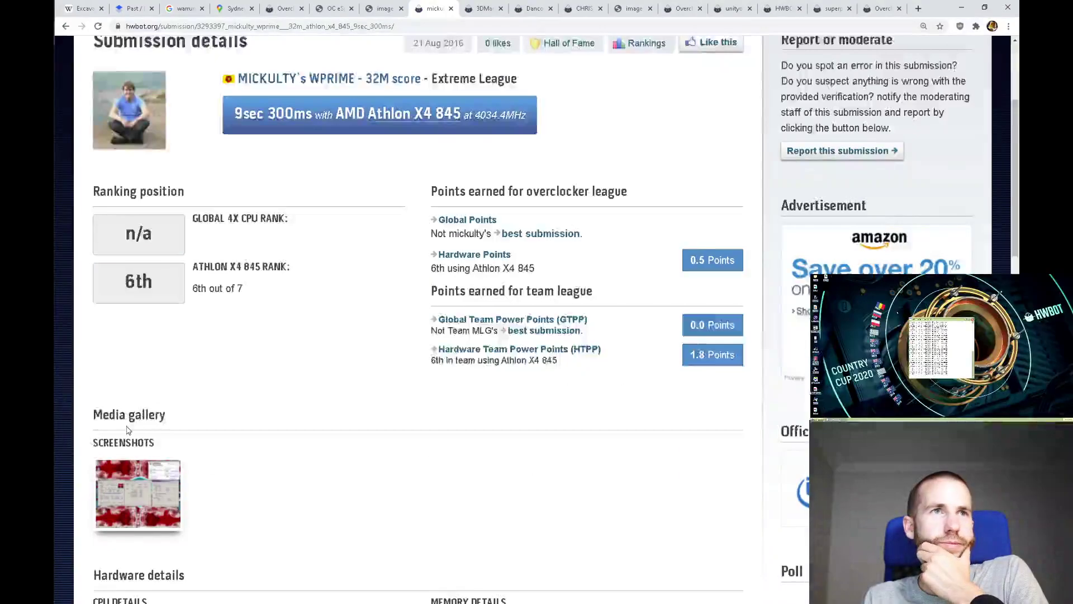
scroll(128, 430, "down", 2)
left_click(139, 372)
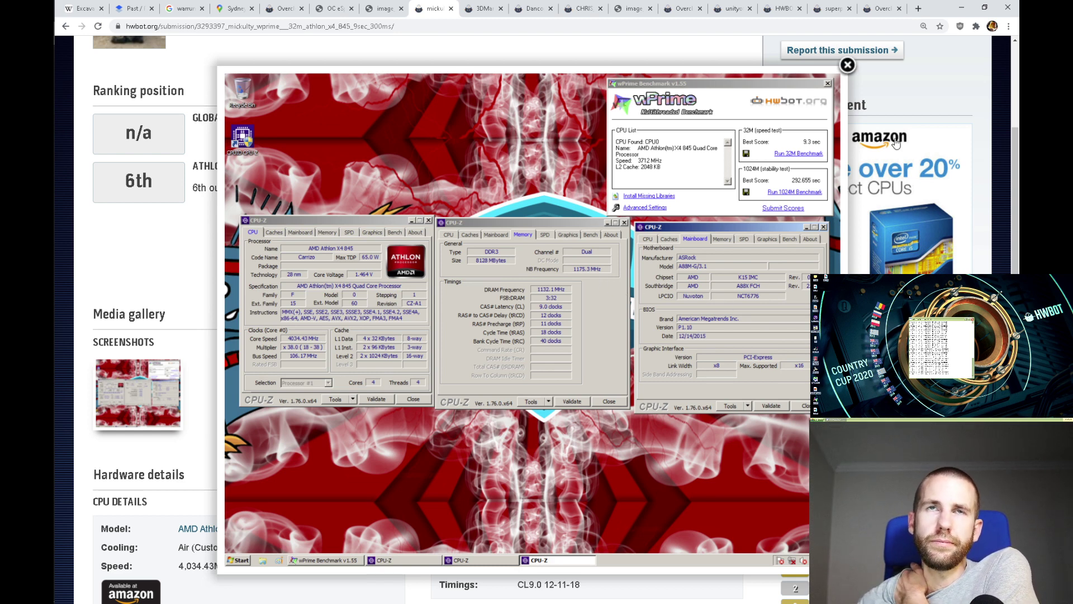
left_click(848, 65)
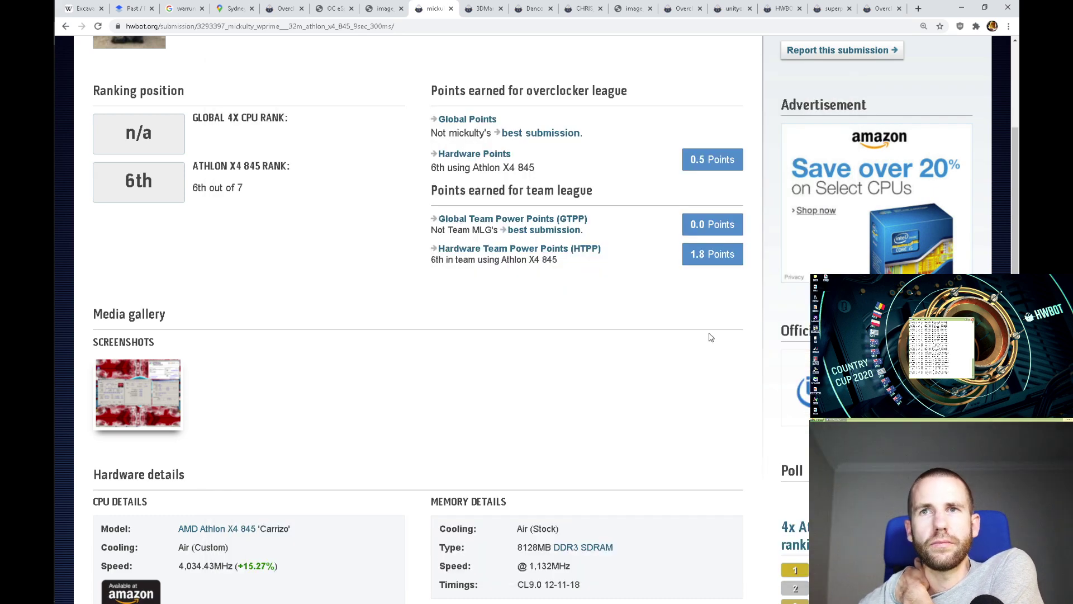
scroll(710, 337, "down", 10)
scroll(715, 332, "up", 5)
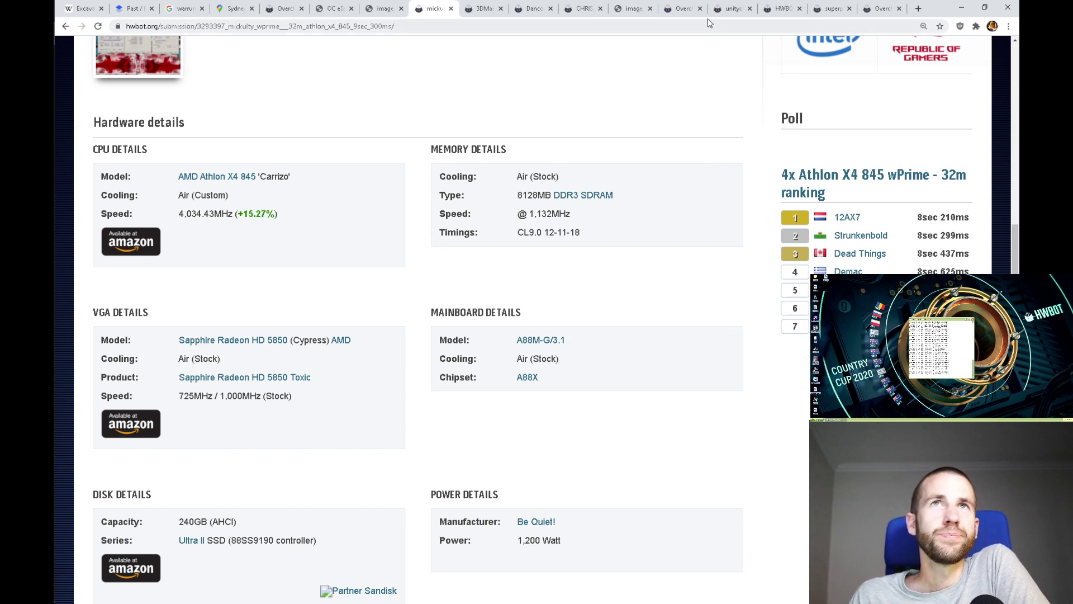
- Move the submission's browser tab to the end of the row and load the hwbot.org home page in it
left_click_drag(456, 6, 900, 6)
left_click(549, 26)
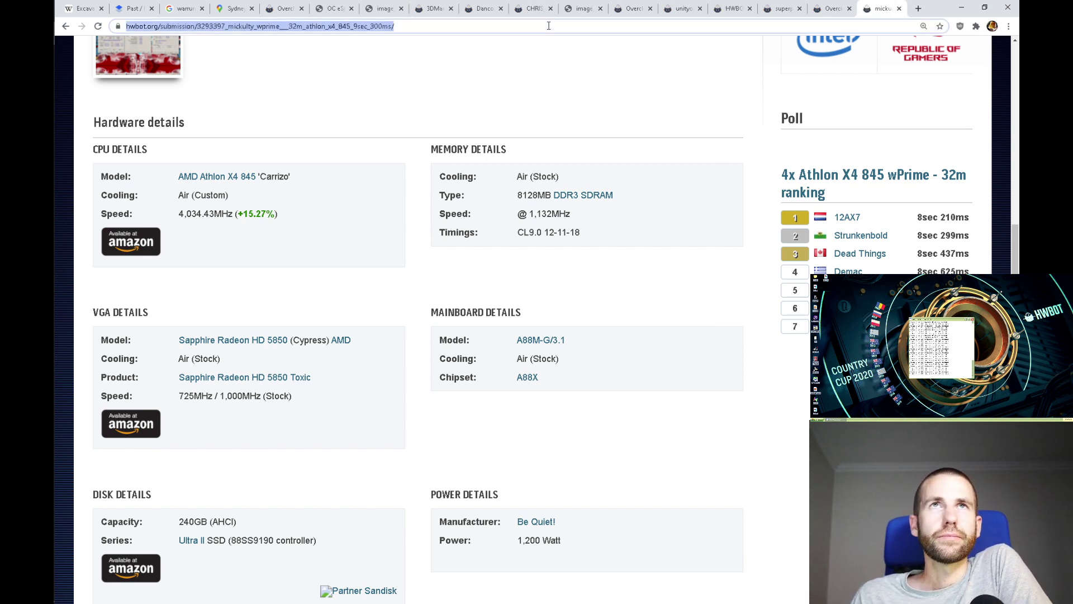
type("h")
key("BackSpace")
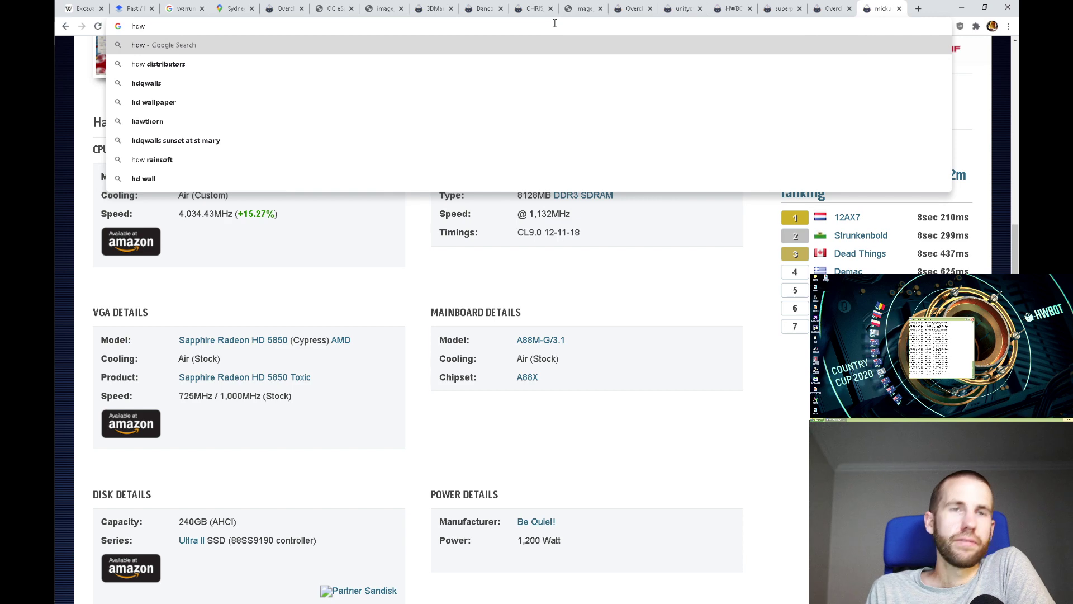
type("w")
key("Return")
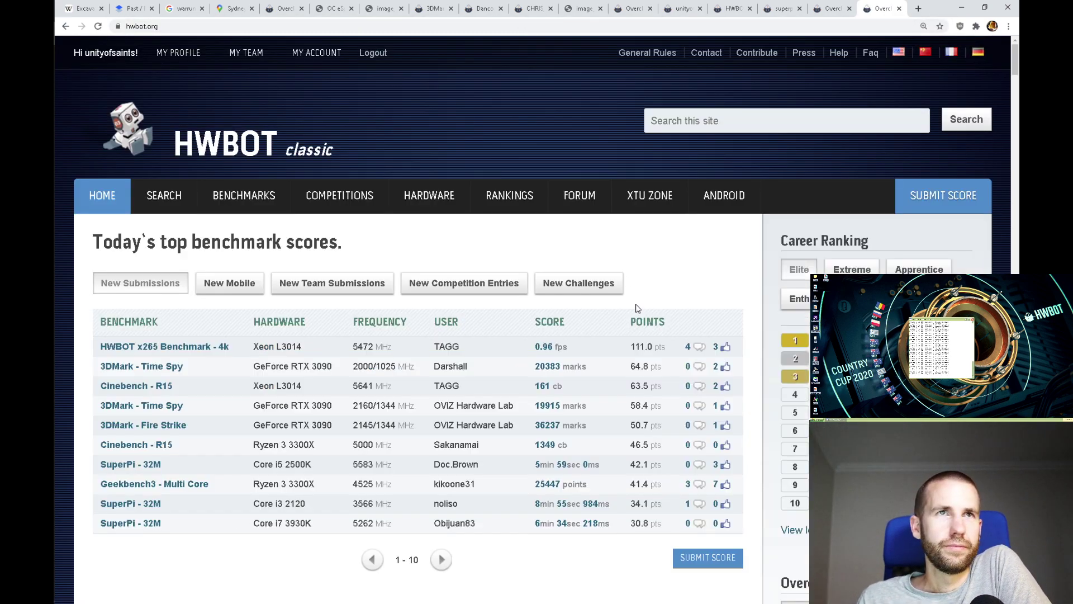
- Open the Xeon L3014 HWBOT x265 Benchmark - 4k submission from today's top scores and examine its hardware details and rig photo
scroll(637, 308, "down", 2)
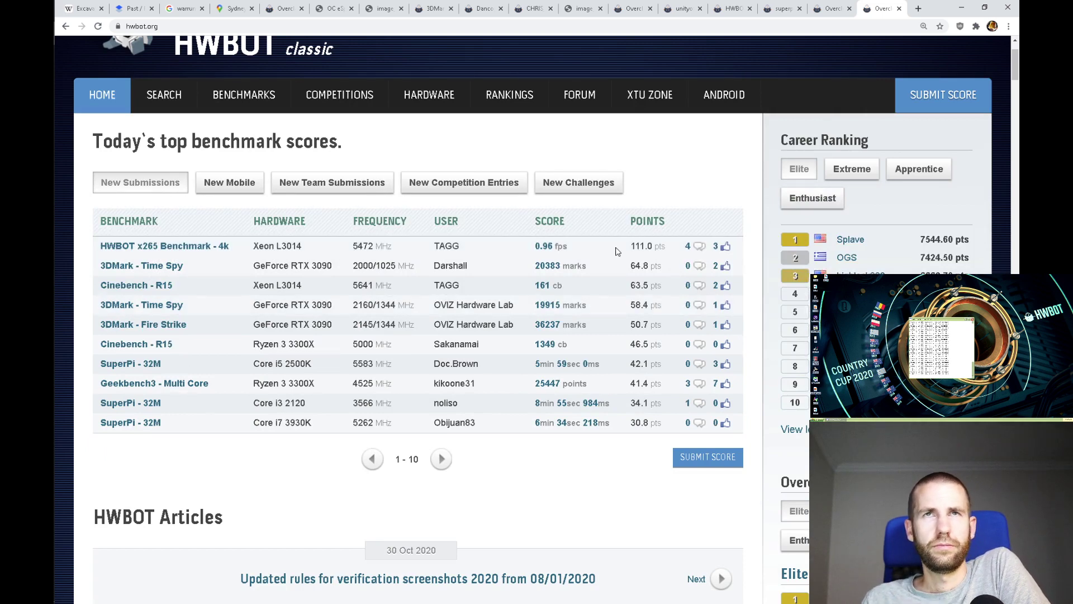
left_click(545, 246)
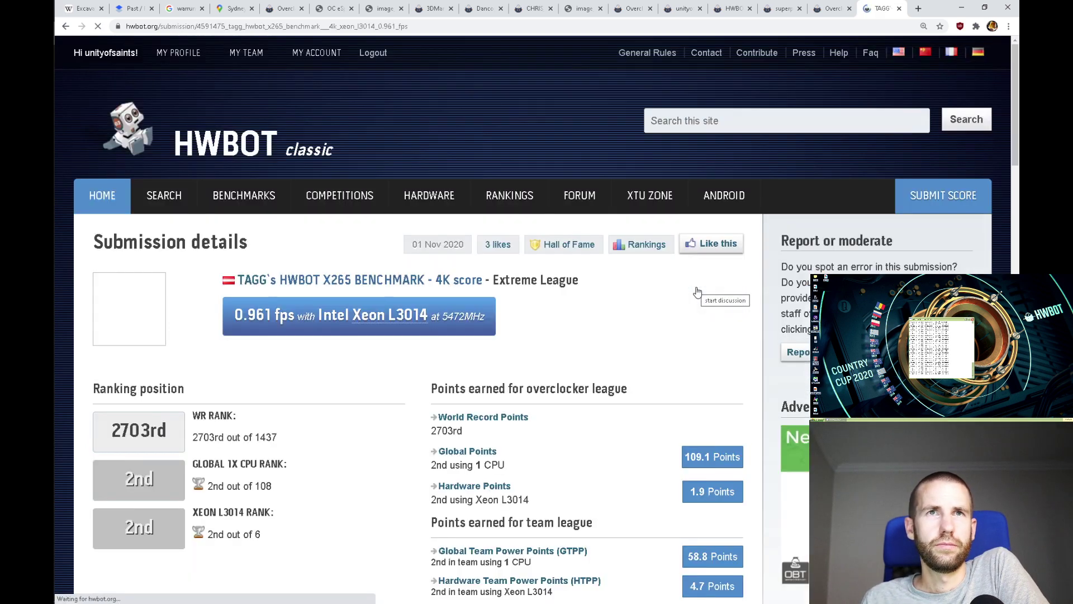
scroll(697, 291, "down", 7)
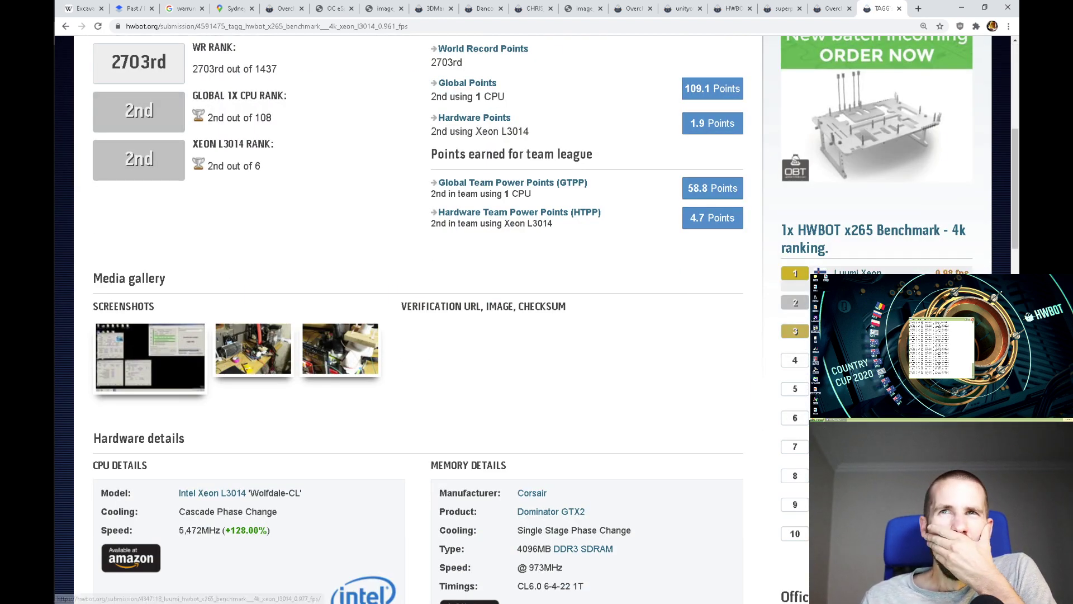
scroll(682, 335, "down", 4)
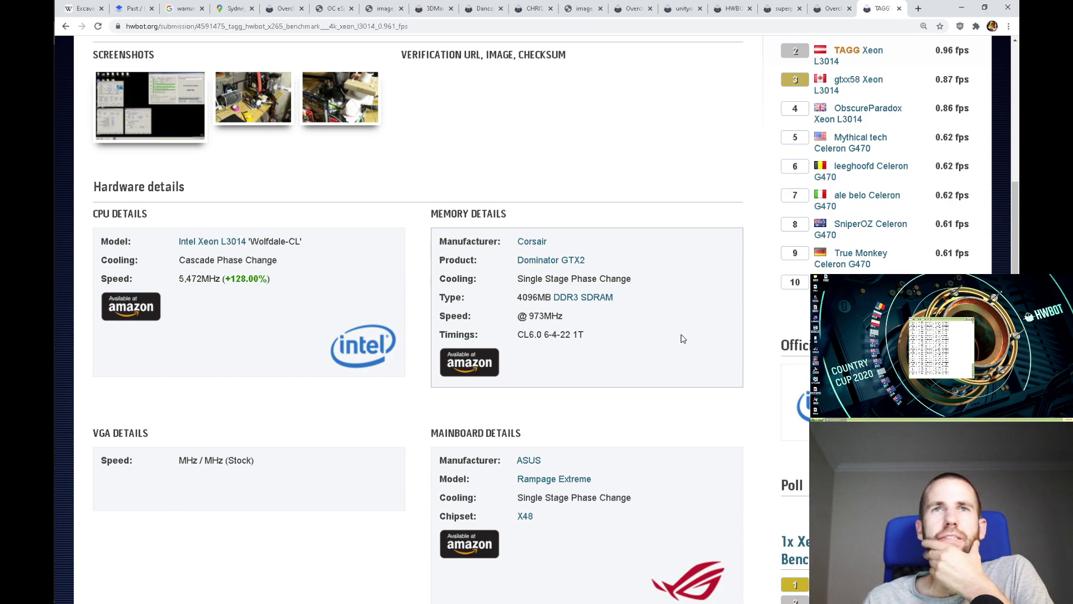
scroll(683, 338, "up", 2)
left_click(269, 222)
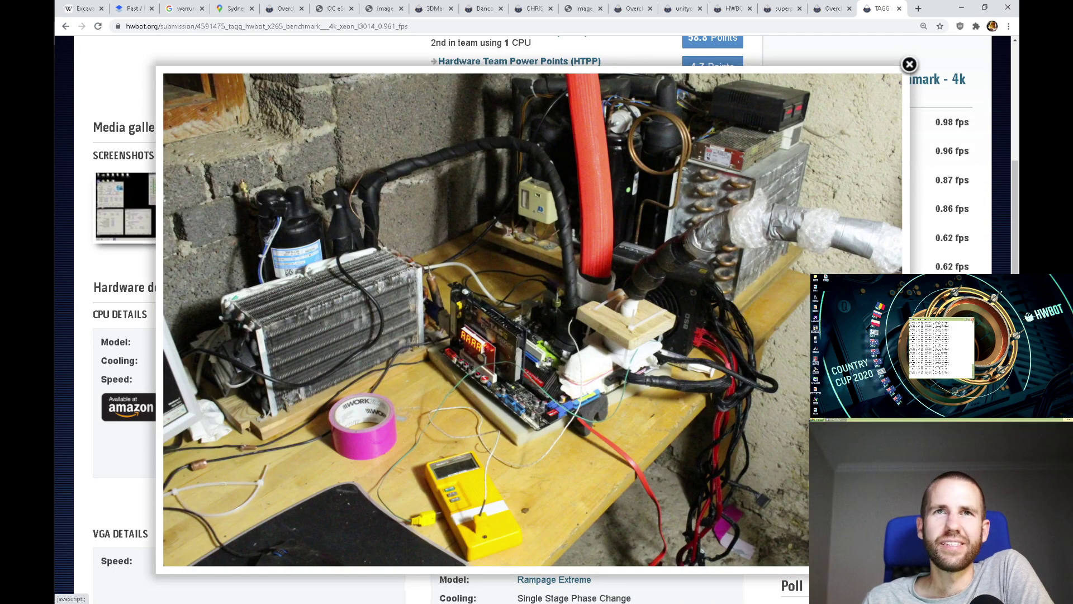
left_click(808, 313)
key("Escape")
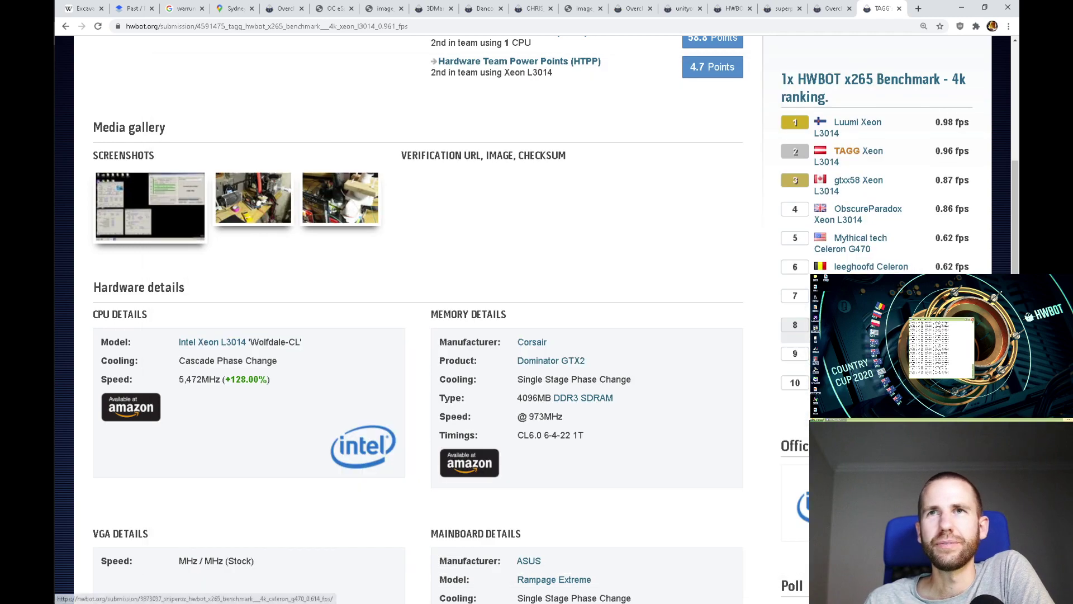
- Open the x265 submission's benchmark screenshot in a separate tab, examine its CPU-Z readings at full size, and close that tab
left_click(298, 194)
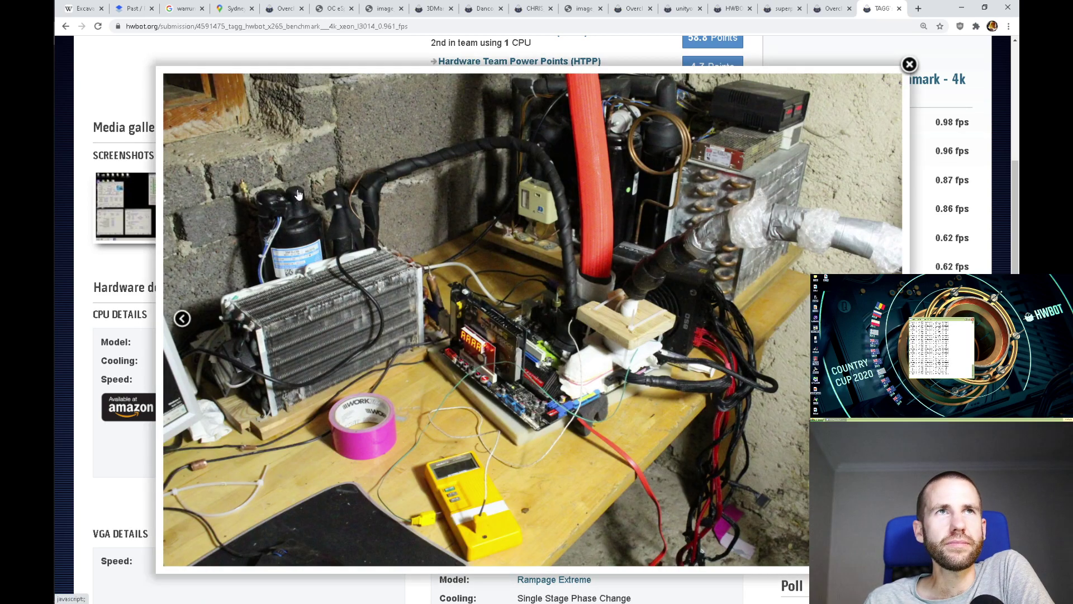
left_click(194, 311)
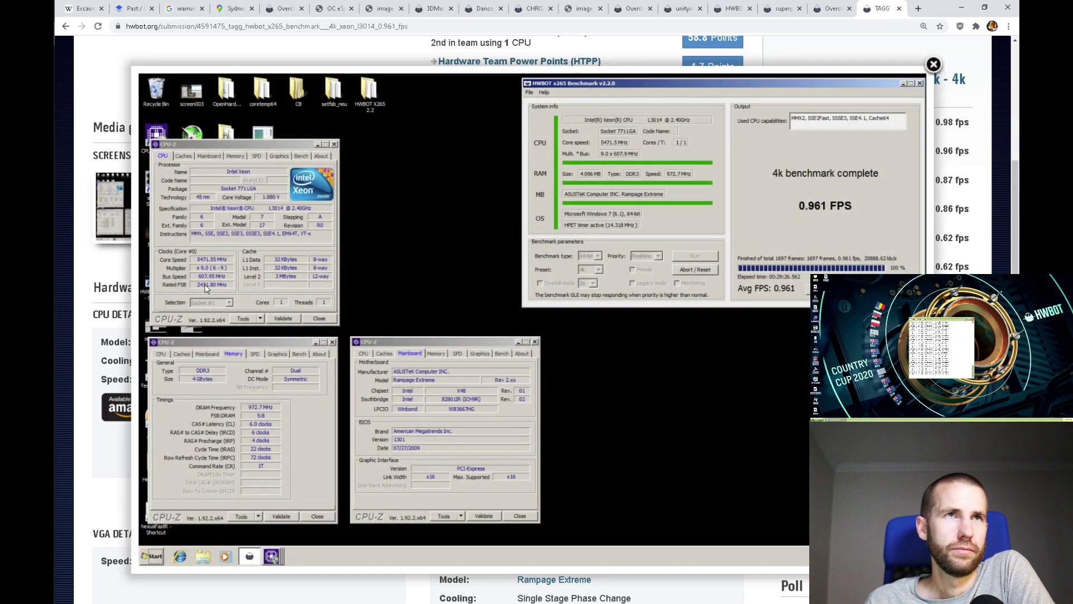
right_click(203, 283)
left_click(235, 290)
left_click(883, 8)
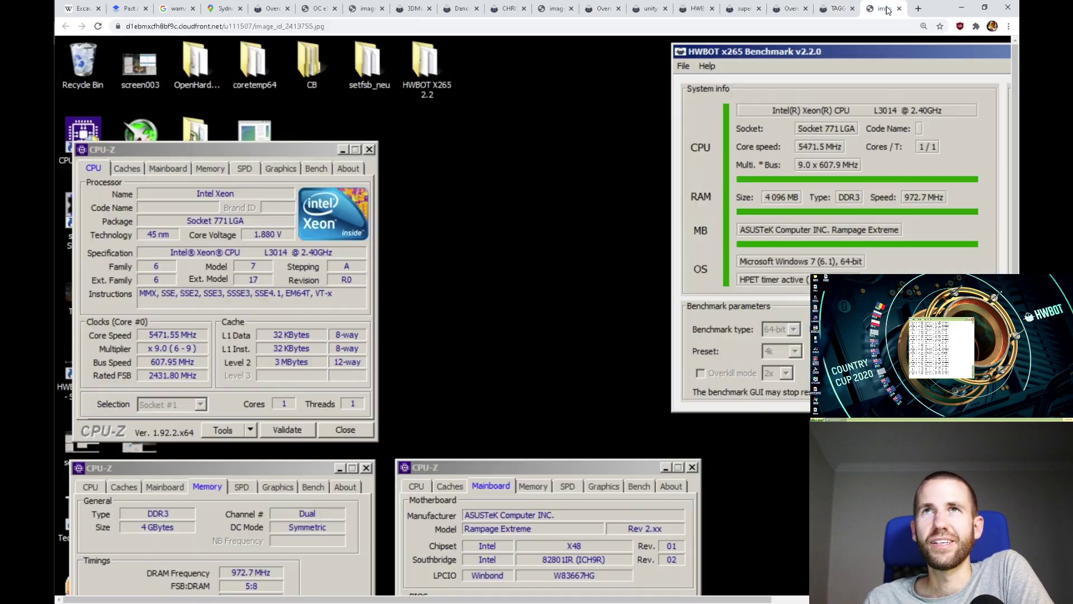
left_click(215, 367)
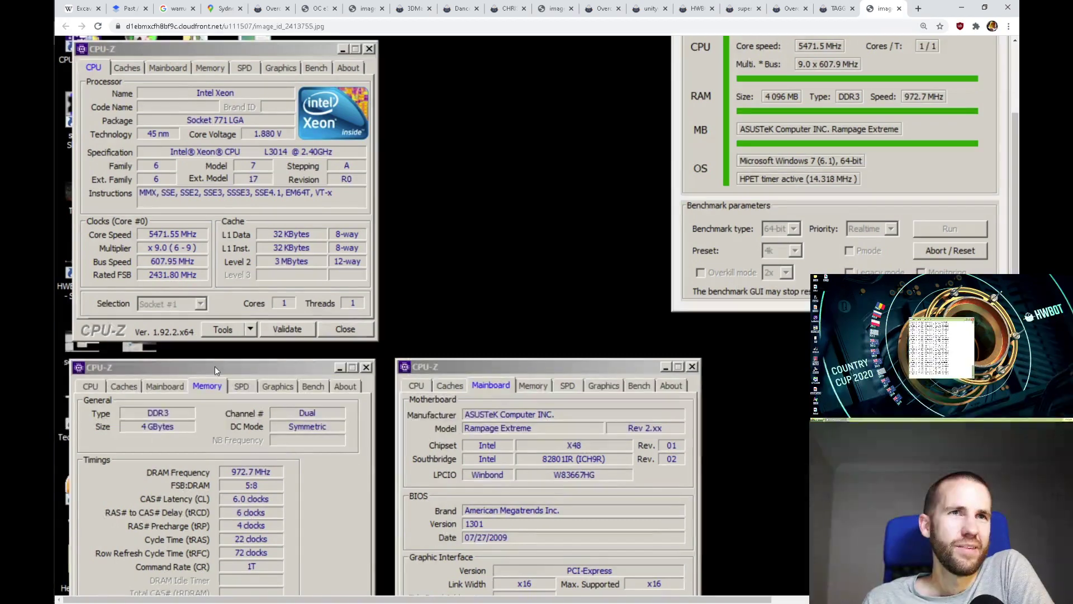
left_click(899, 8)
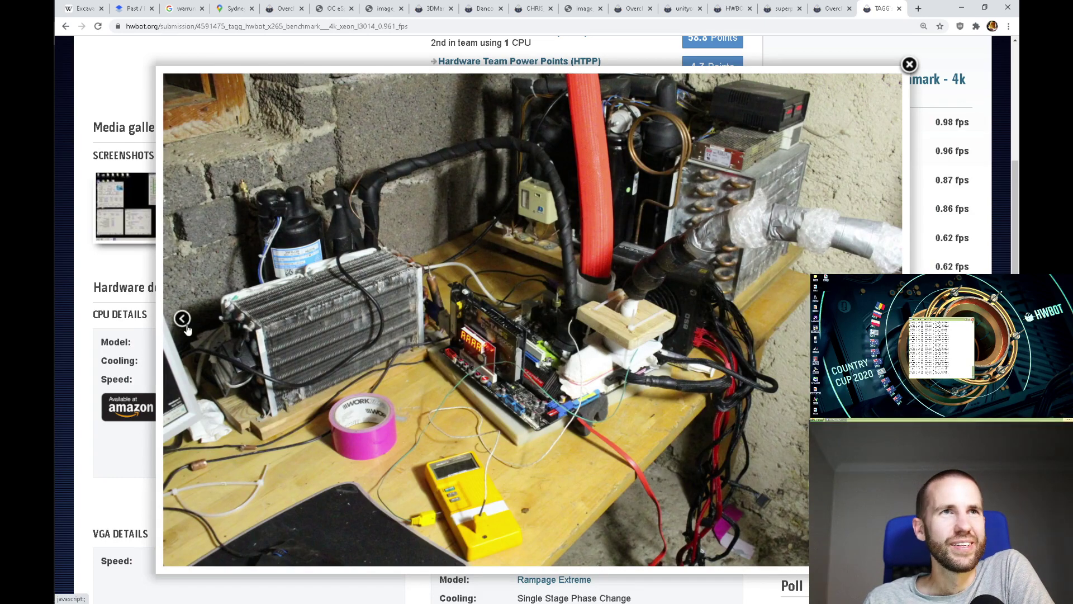
- View the x265 benchmark screenshot in the gallery again and read the comments on the submission
left_click(184, 327)
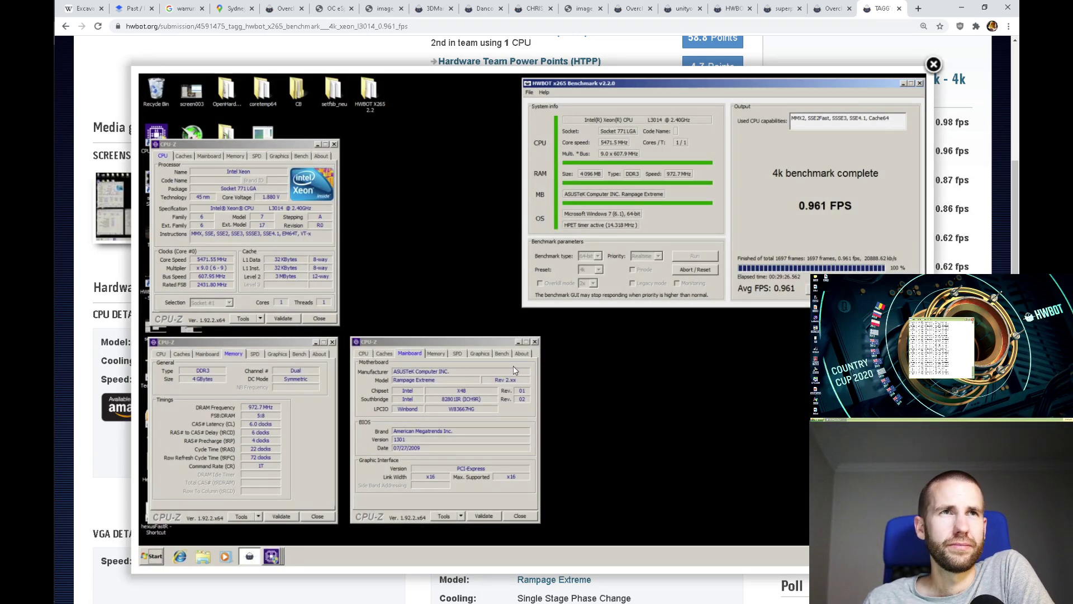
key("Escape")
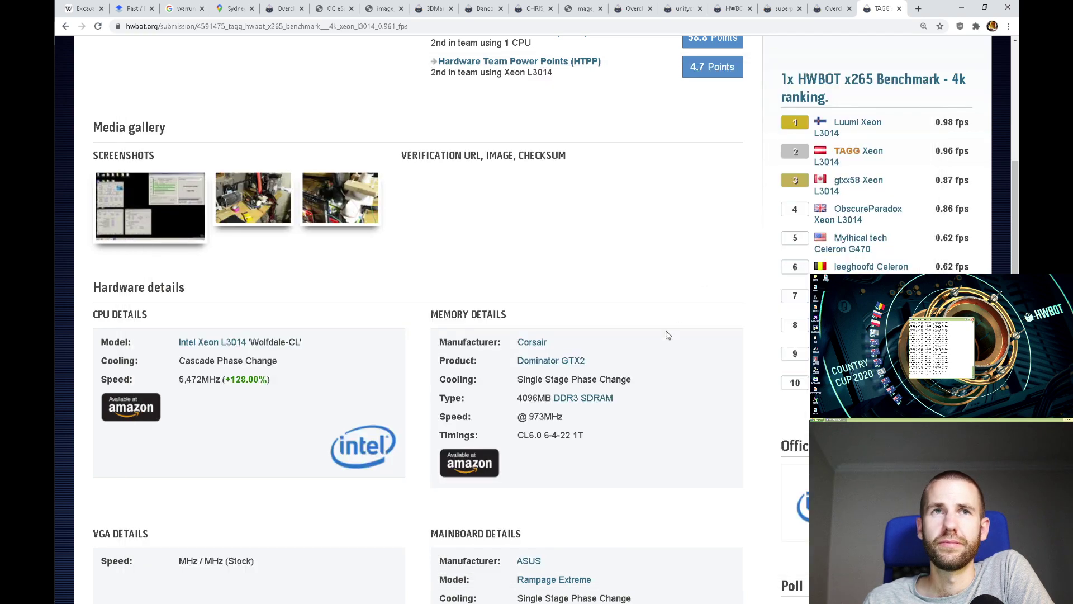
scroll(668, 335, "down", 9)
scroll(676, 327, "down", 5)
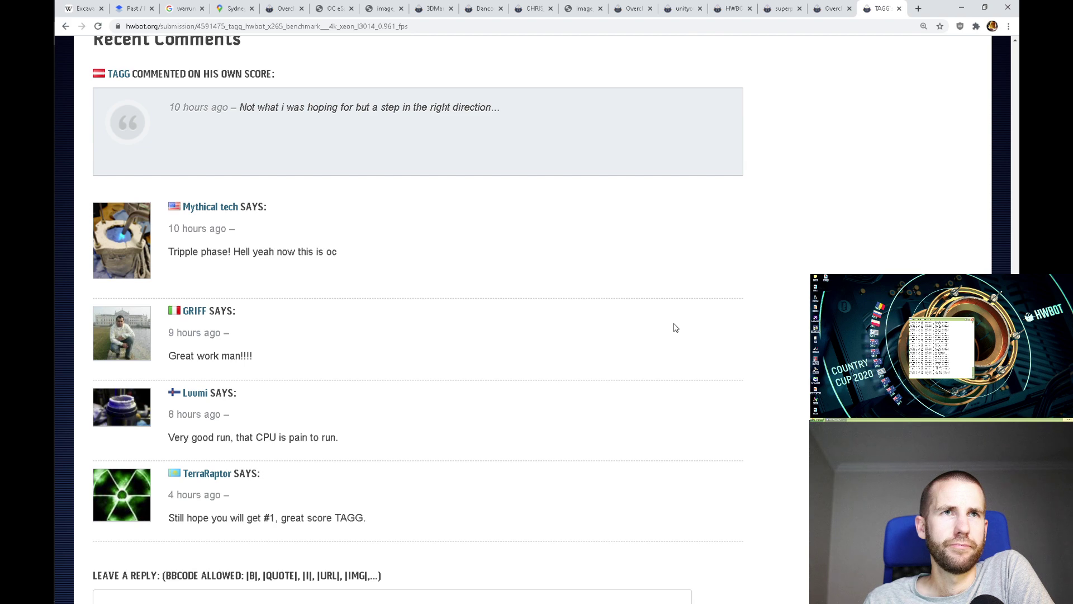
scroll(676, 328, "up", 15)
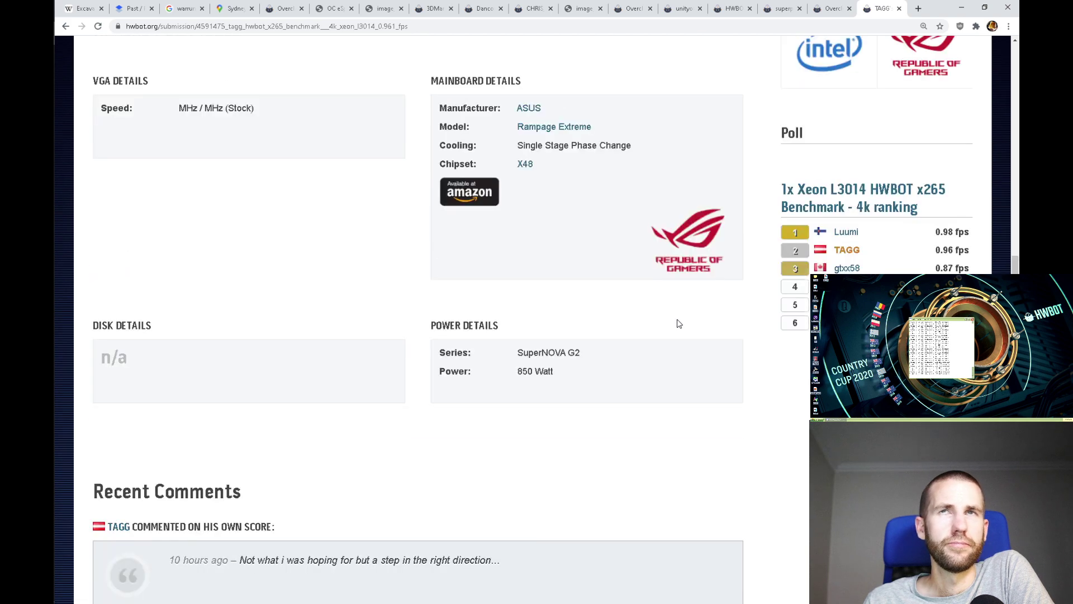
- Recheck the second-place x265 submission's benchmark screenshot and open the first-place Xeon L3014 submission from the HWBOT x265 Benchmark - 4k ranking
left_click(172, 364)
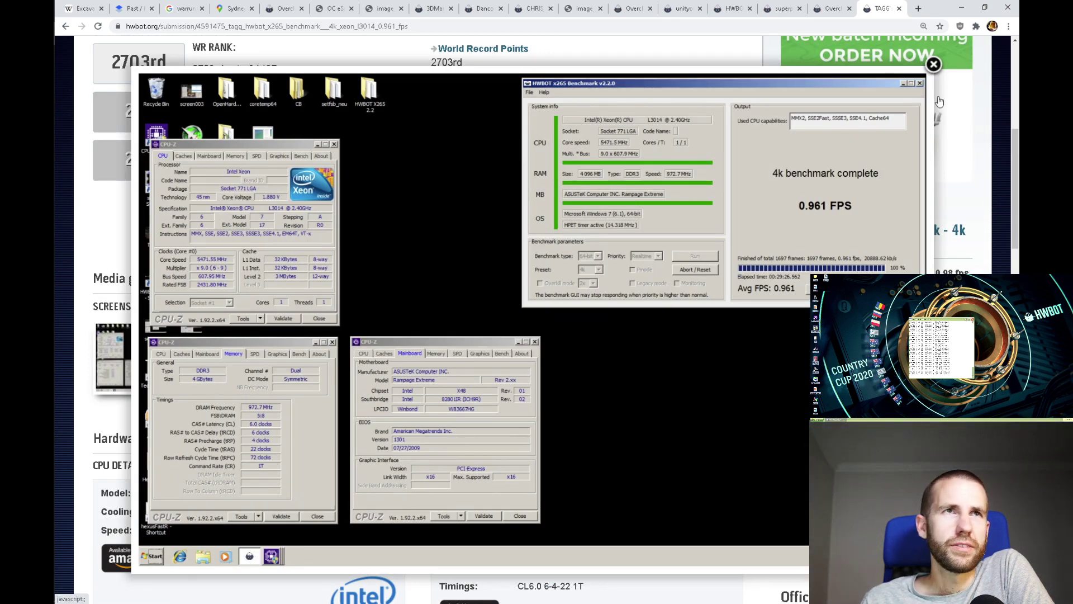
left_click(943, 69)
left_click(857, 272)
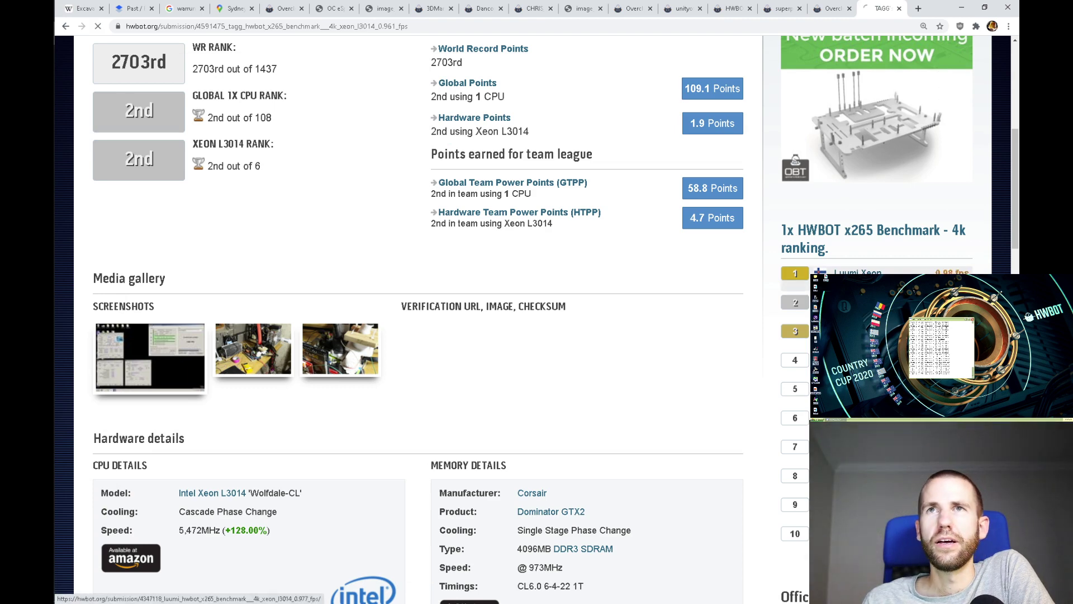
- Examine the first-place submission's ranking positions and its benchmark screenshot with the CPU-Z processor, memory and mainboard readings
scroll(174, 538, "down", 4)
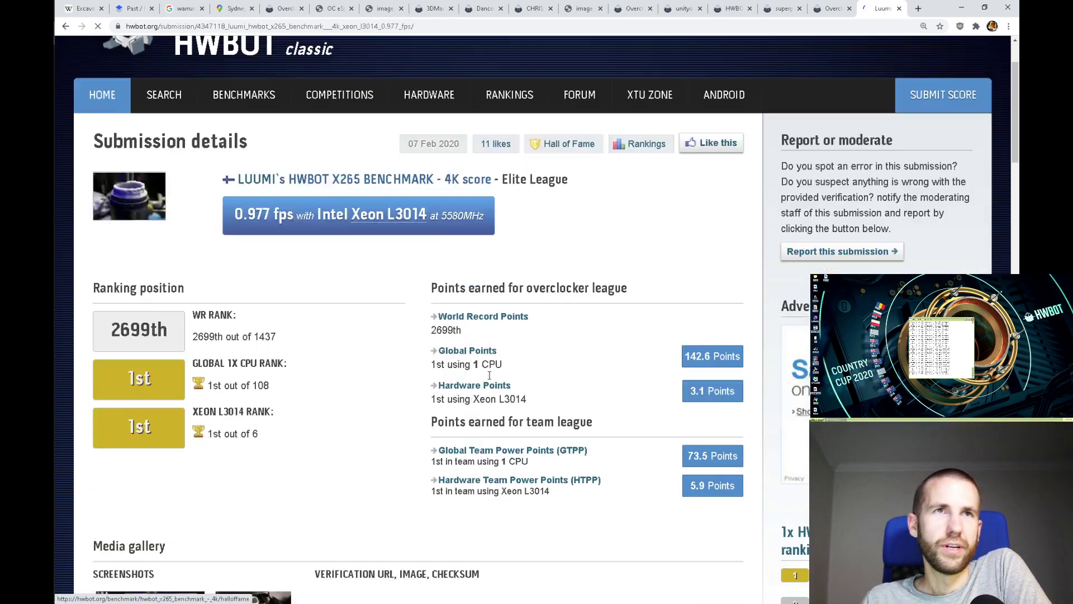
left_click(173, 538)
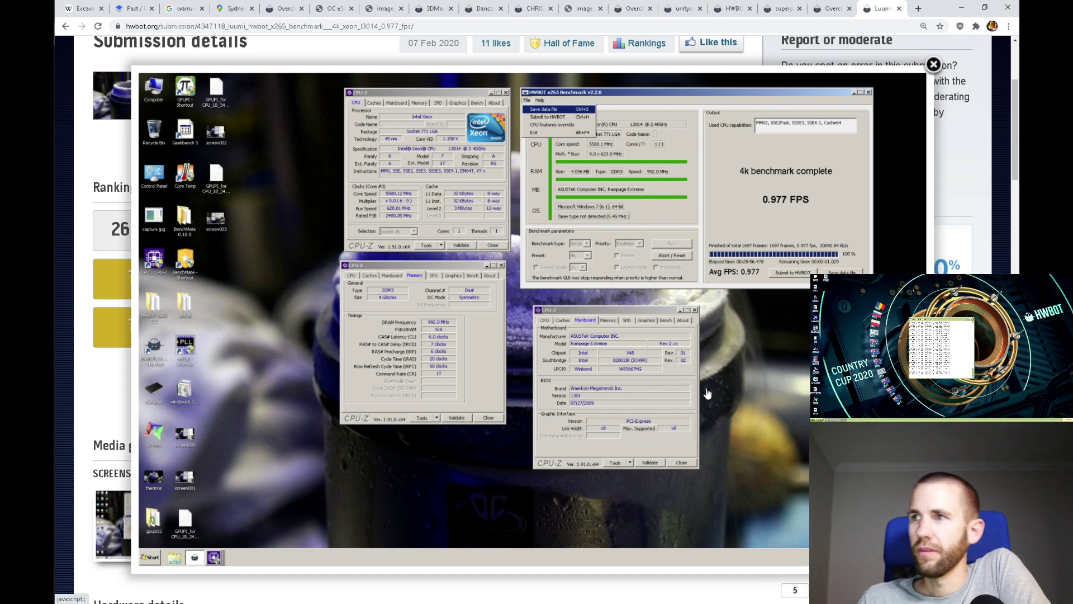
left_click(935, 68)
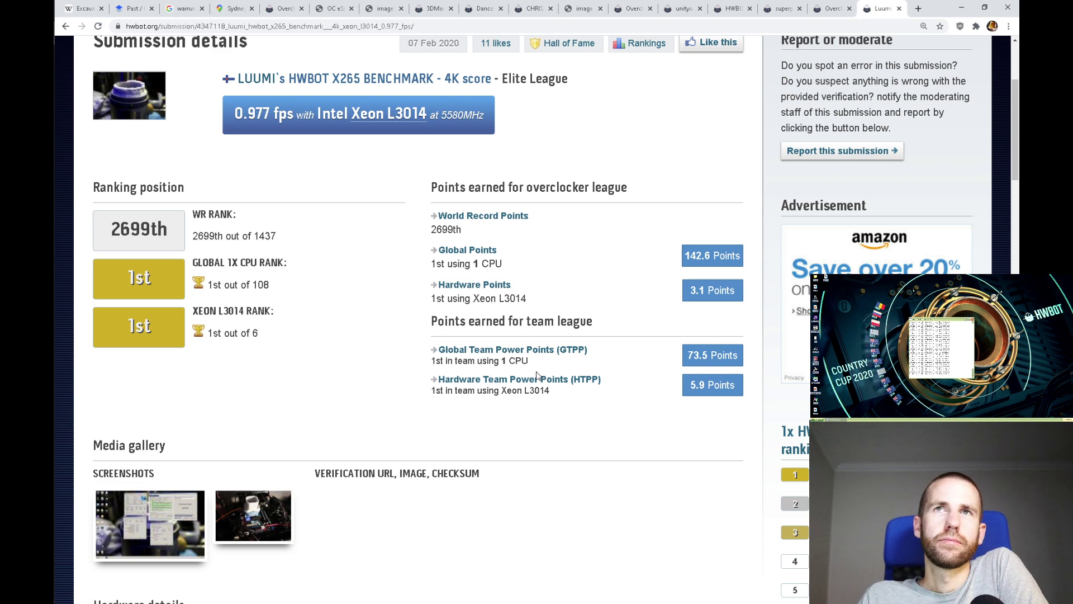
scroll(534, 371, "up", 3)
scroll(534, 382, "down", 5)
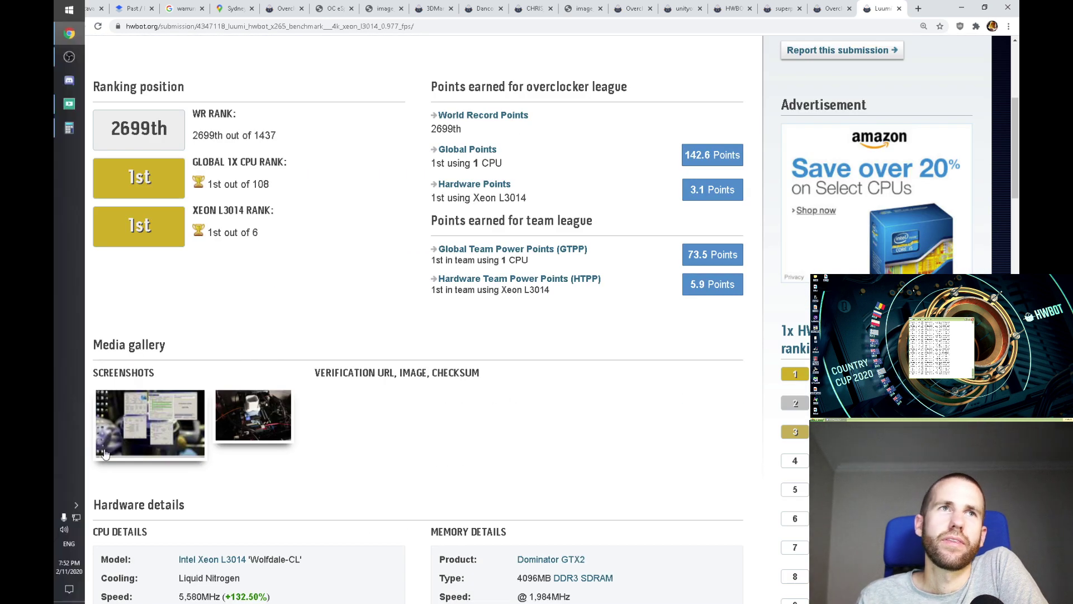
left_click(143, 420)
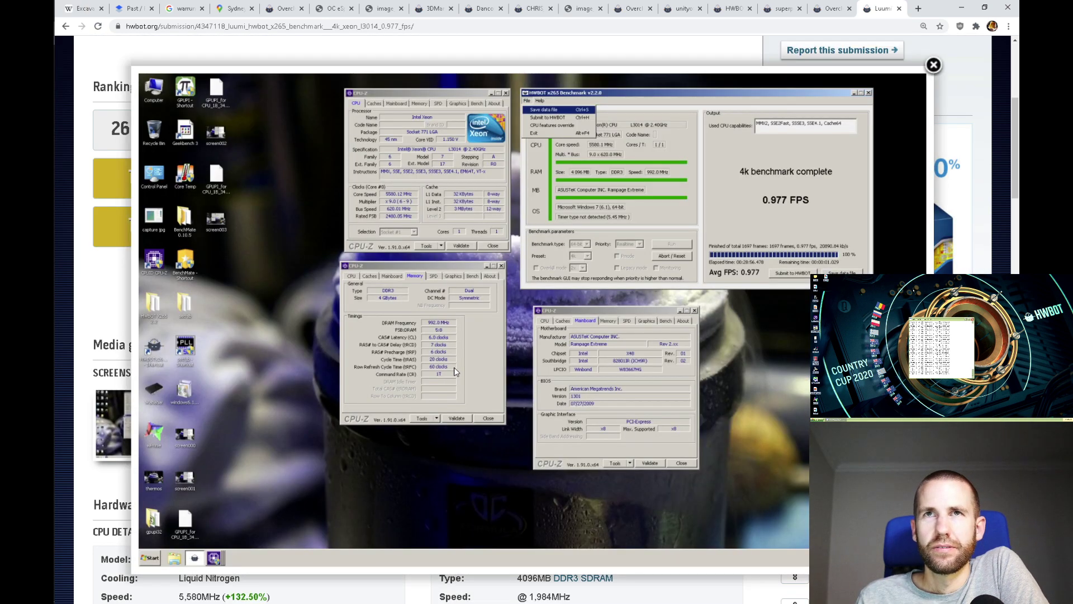
left_click(934, 66)
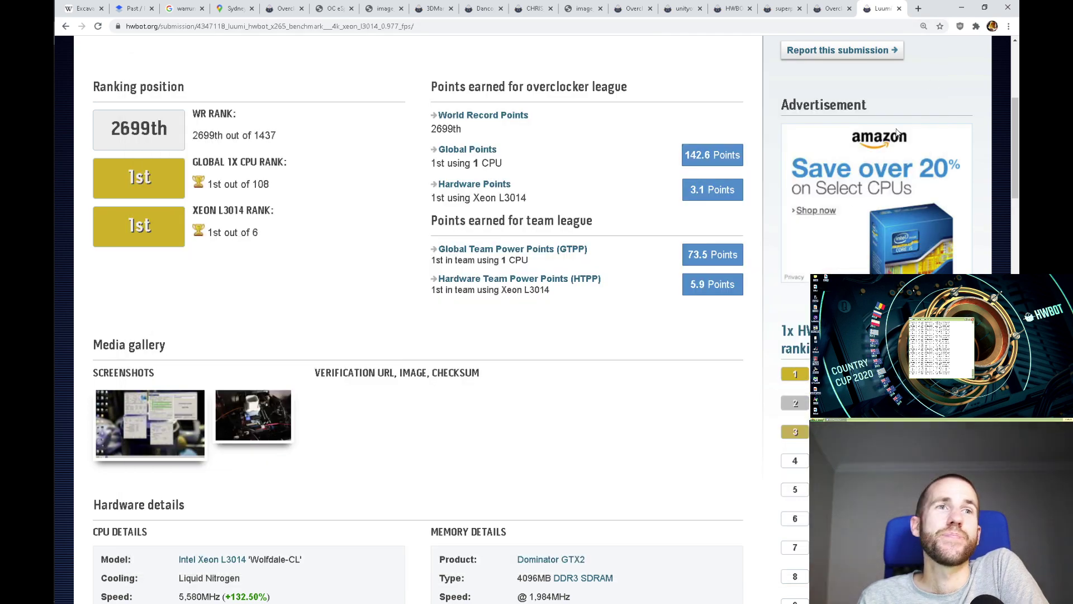
- View the rig photo in the first-place submission's media gallery and check the CPU and memory details below it
scroll(734, 320, "down", 3)
left_click(259, 229)
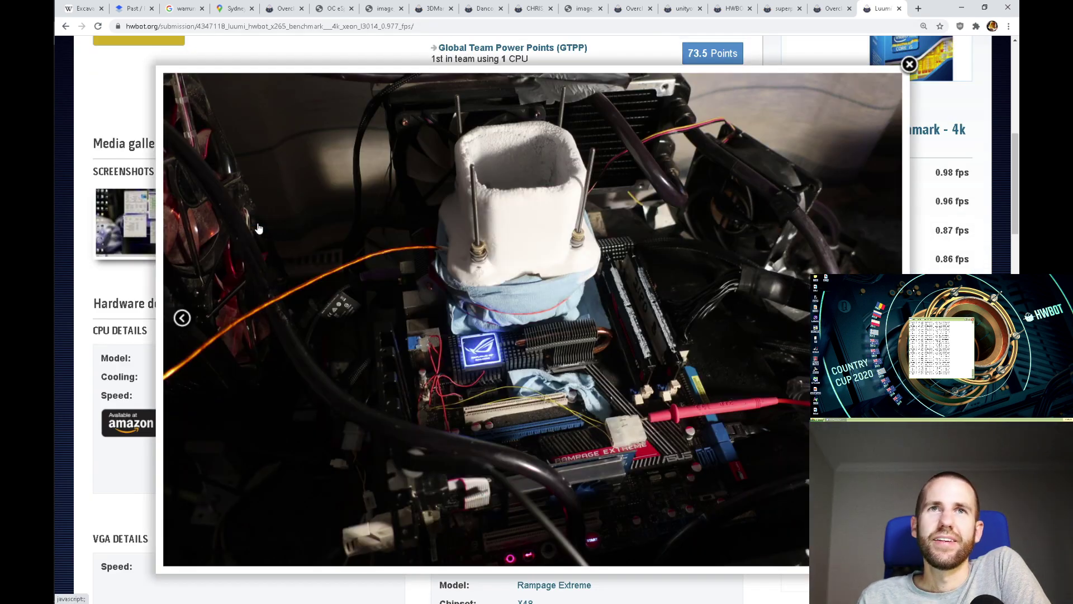
key("Escape")
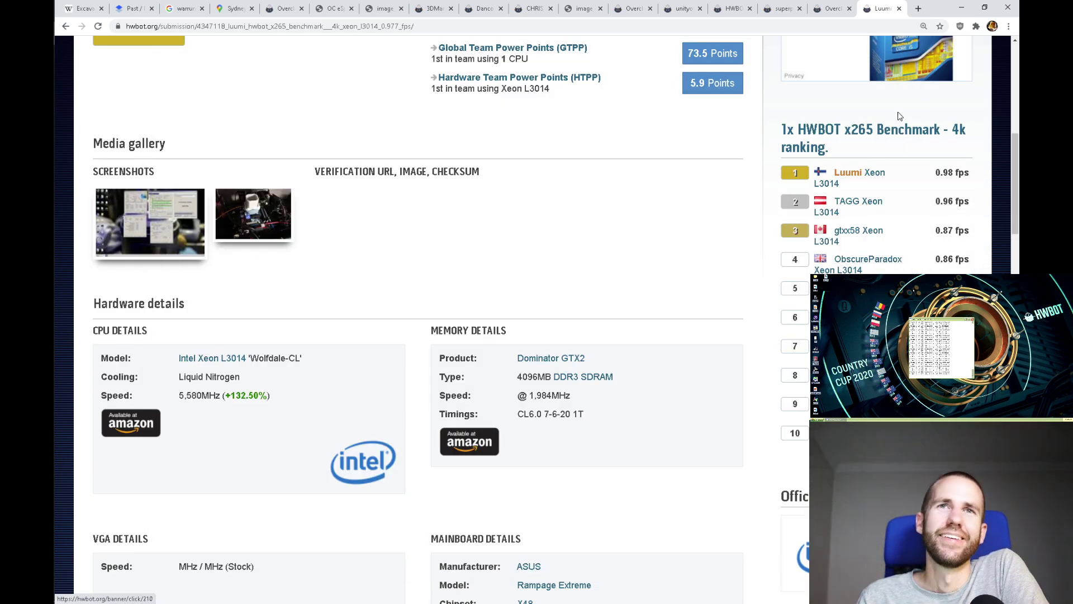
- Read the recent comments on the first-place x265 submission through to the last reply and return to the submission's header
scroll(664, 326, "down", 3)
scroll(664, 326, "down", 4)
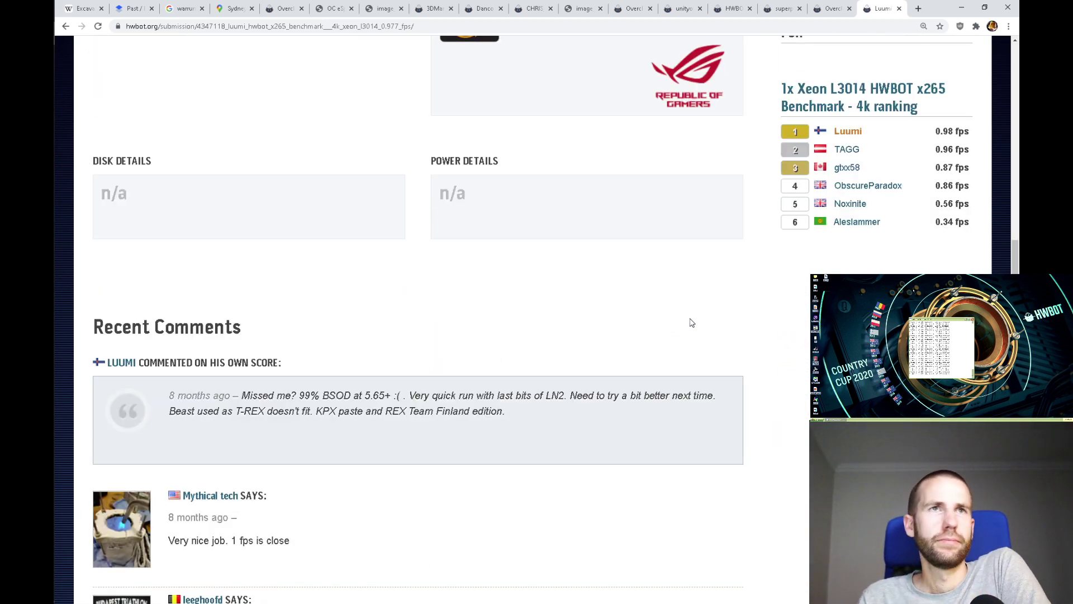
scroll(710, 316, "down", 2)
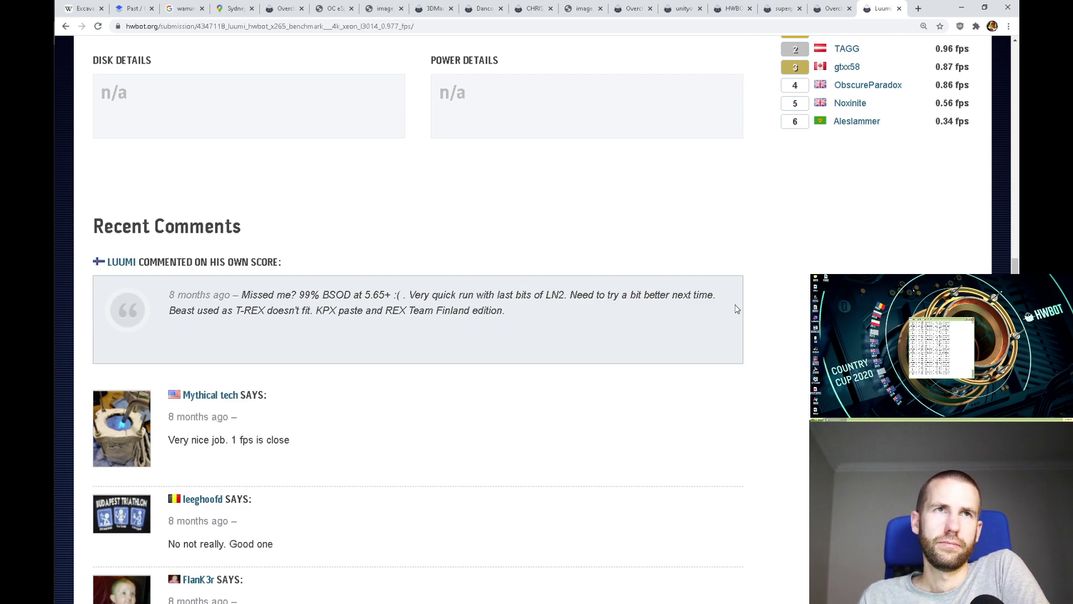
scroll(737, 309, "down", 5)
scroll(737, 309, "down", 1)
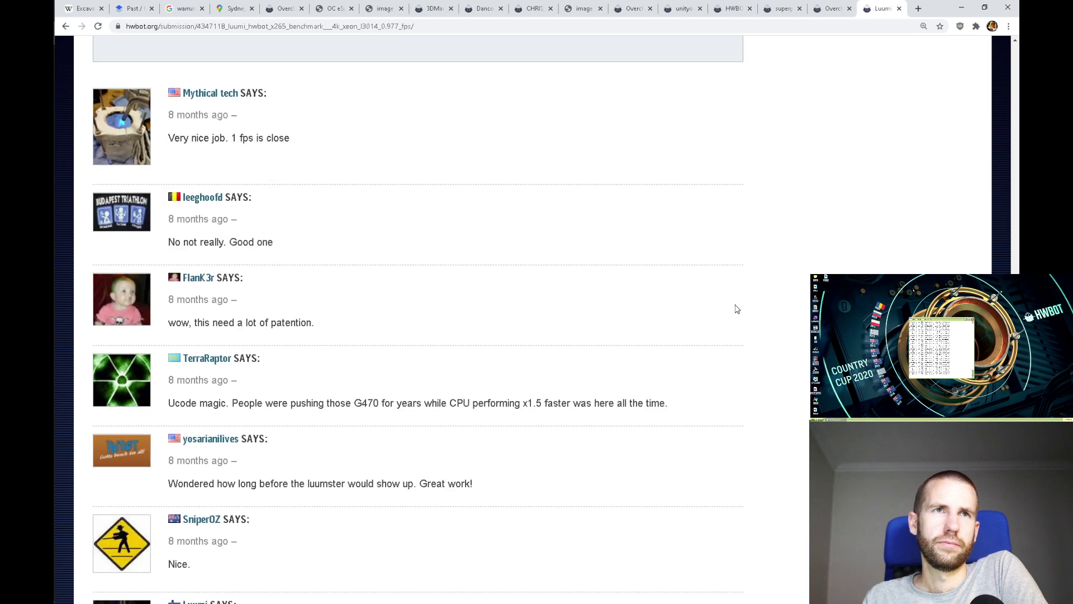
scroll(736, 309, "down", 1)
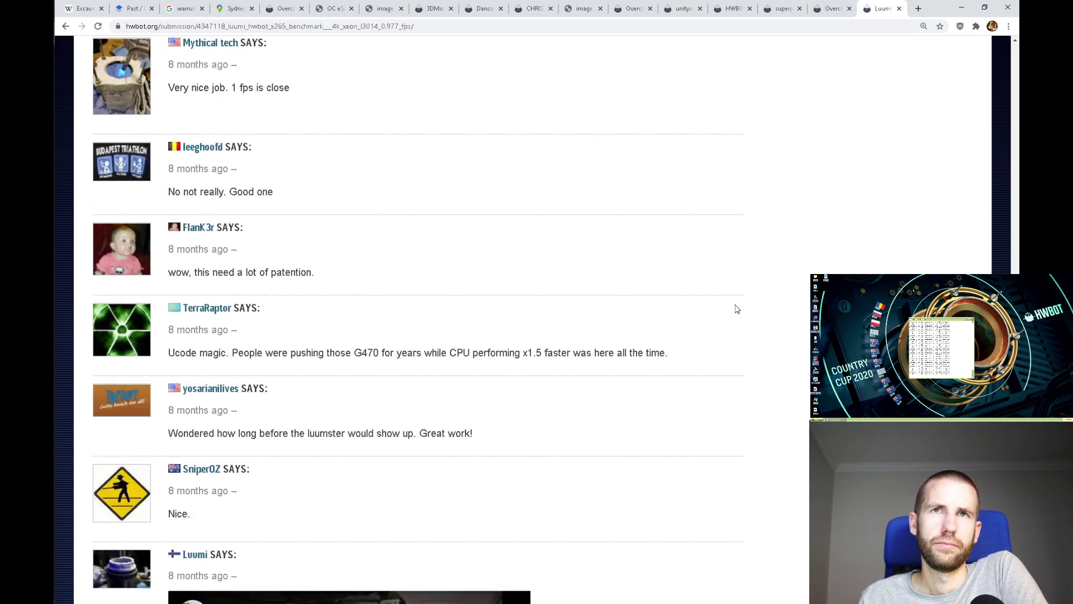
scroll(736, 309, "down", 1)
scroll(737, 309, "down", 1)
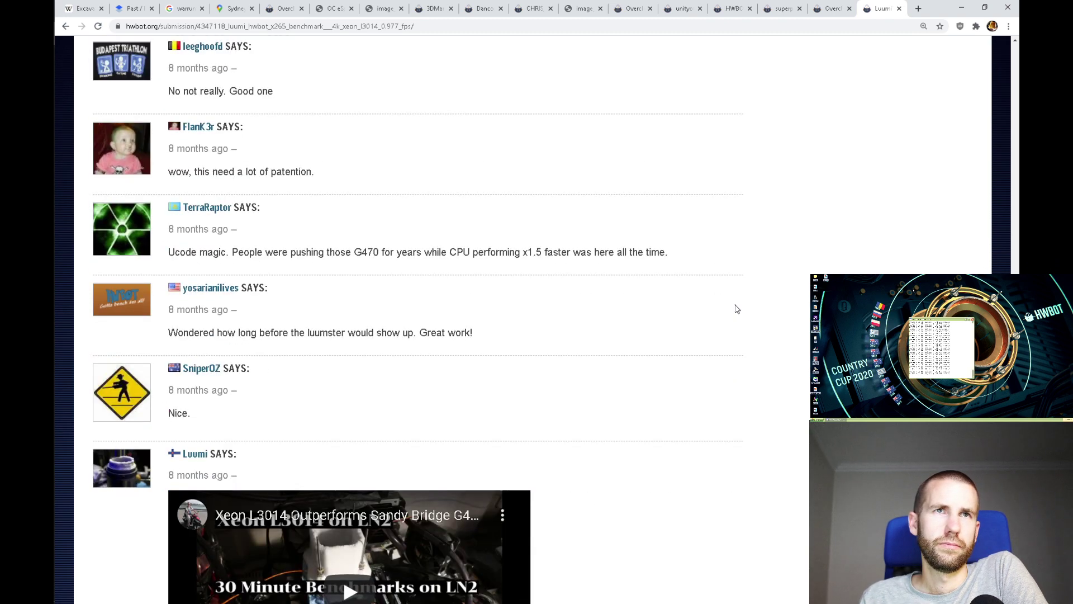
scroll(737, 309, "down", 2)
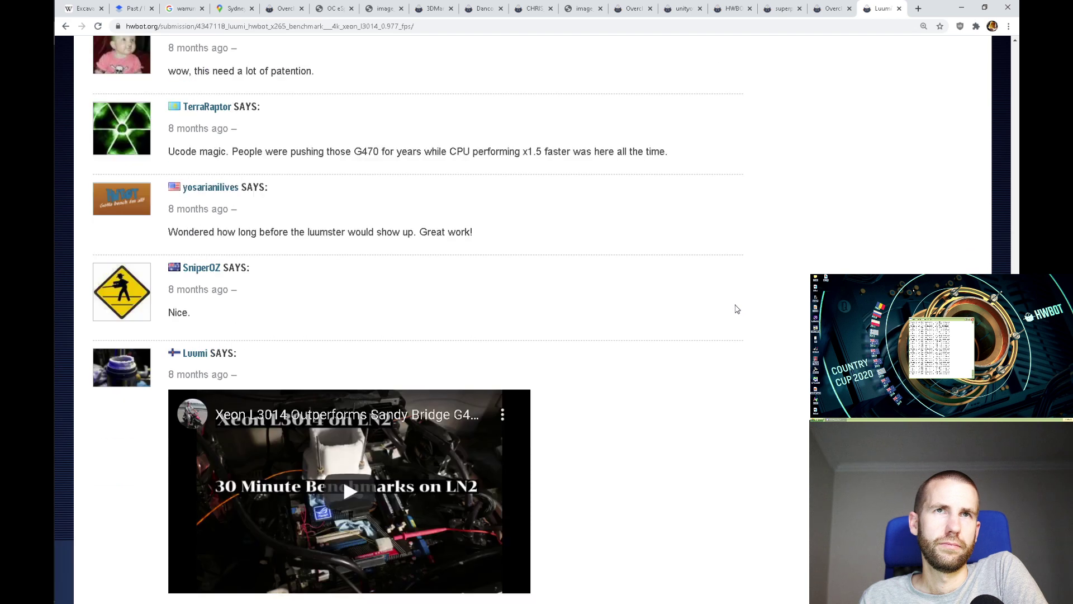
scroll(737, 309, "down", 9)
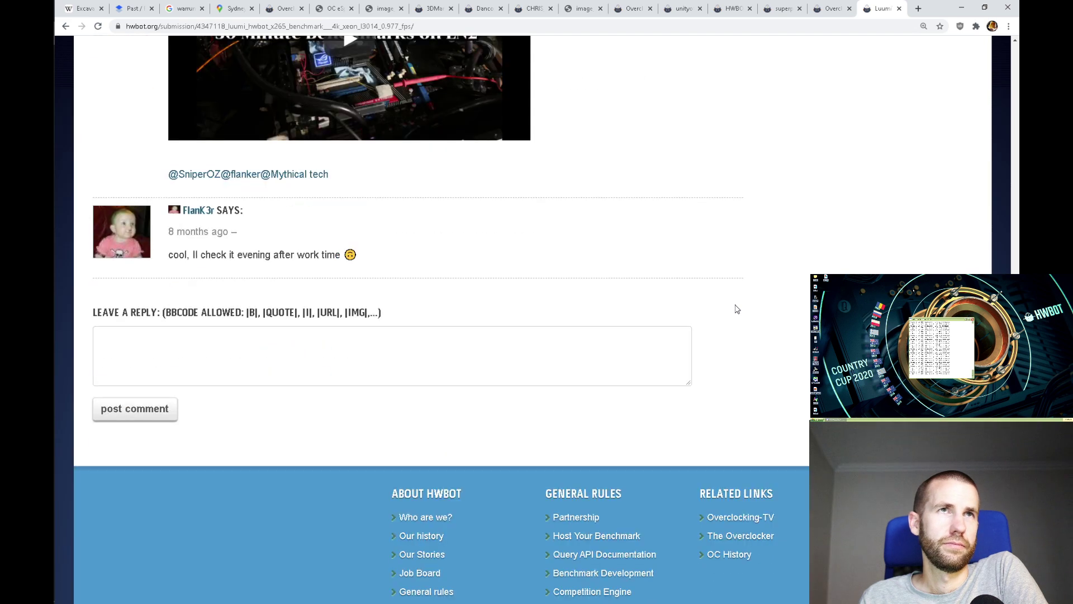
scroll(732, 318, "up", 20)
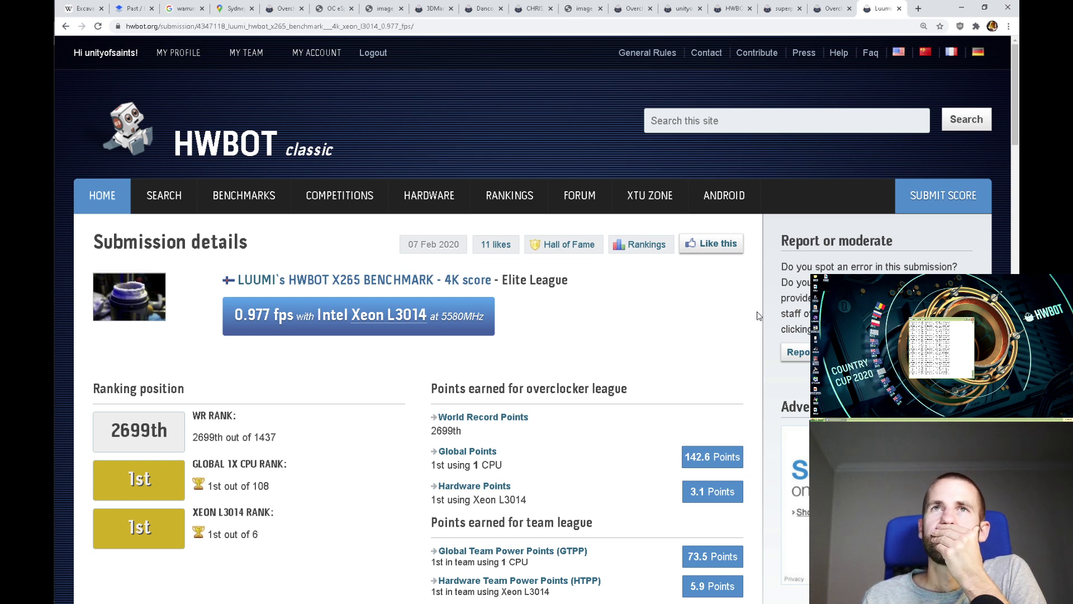
- Open the official Country Cup 2020 thread in the HWBOT Competitions section of the community forum
left_click(555, 201)
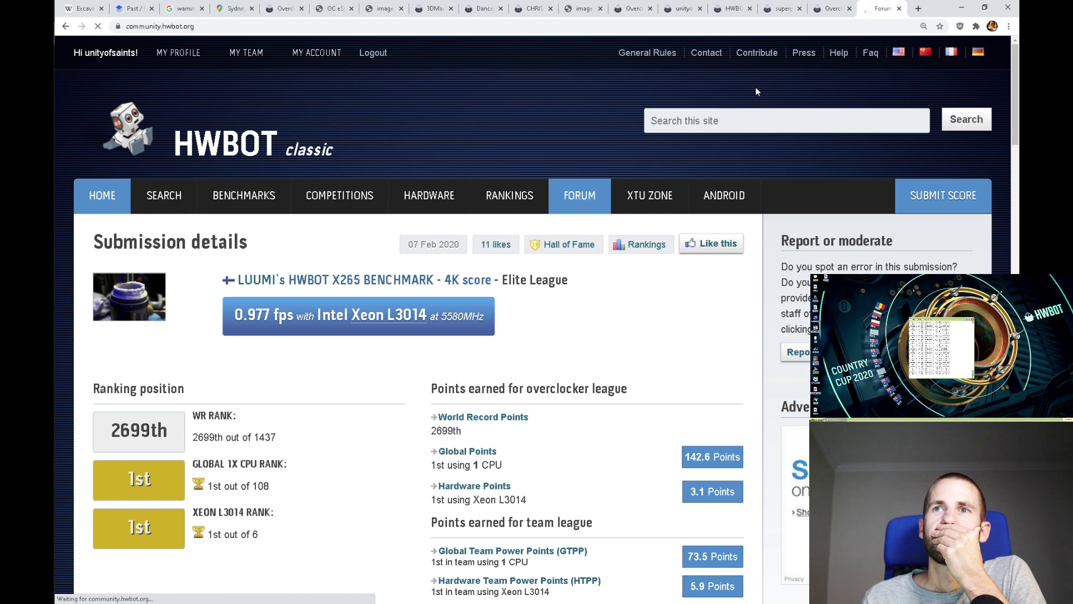
scroll(436, 316, "down", 2)
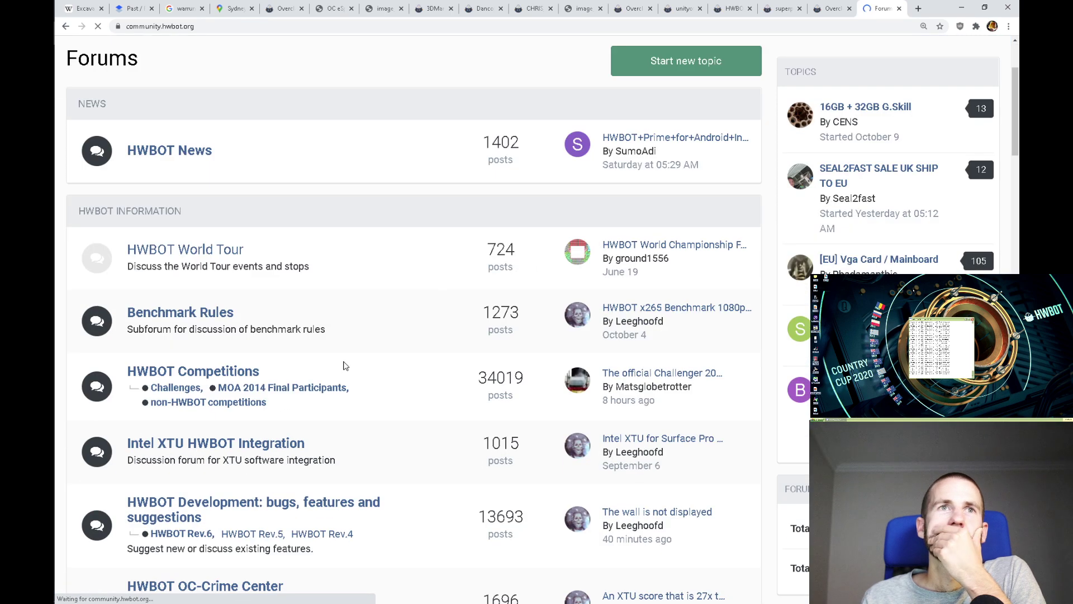
left_click(232, 372)
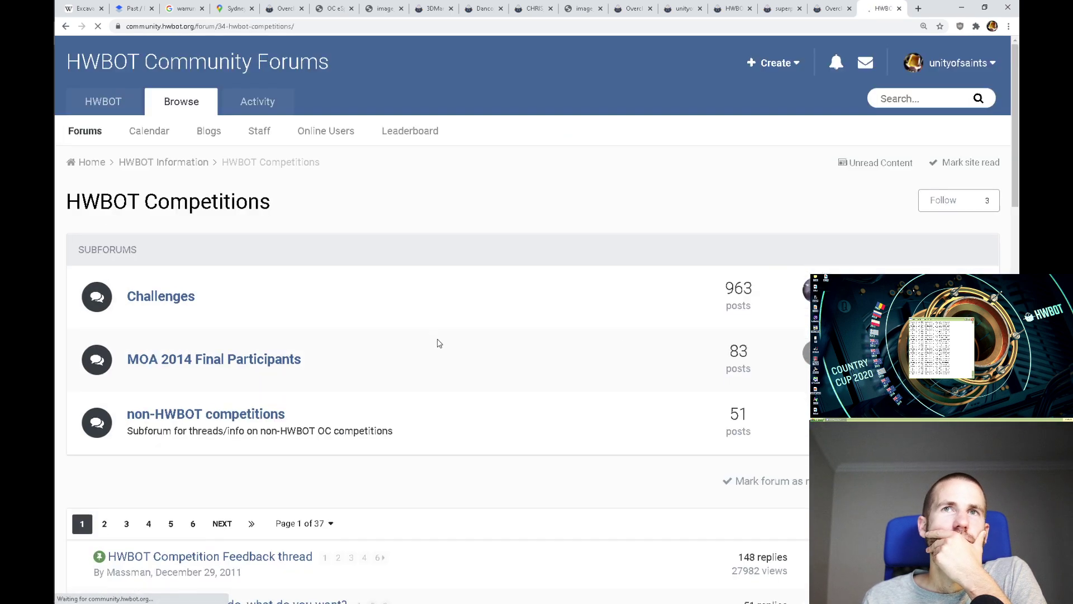
scroll(442, 335, "down", 4)
scroll(443, 334, "down", 3)
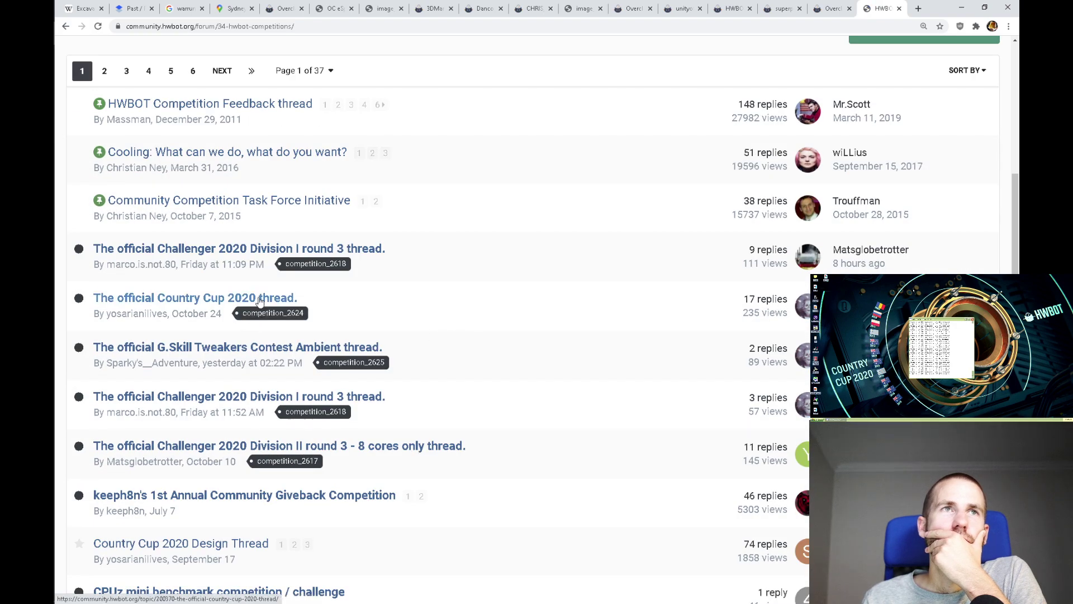
scroll(615, 285, "down", 6)
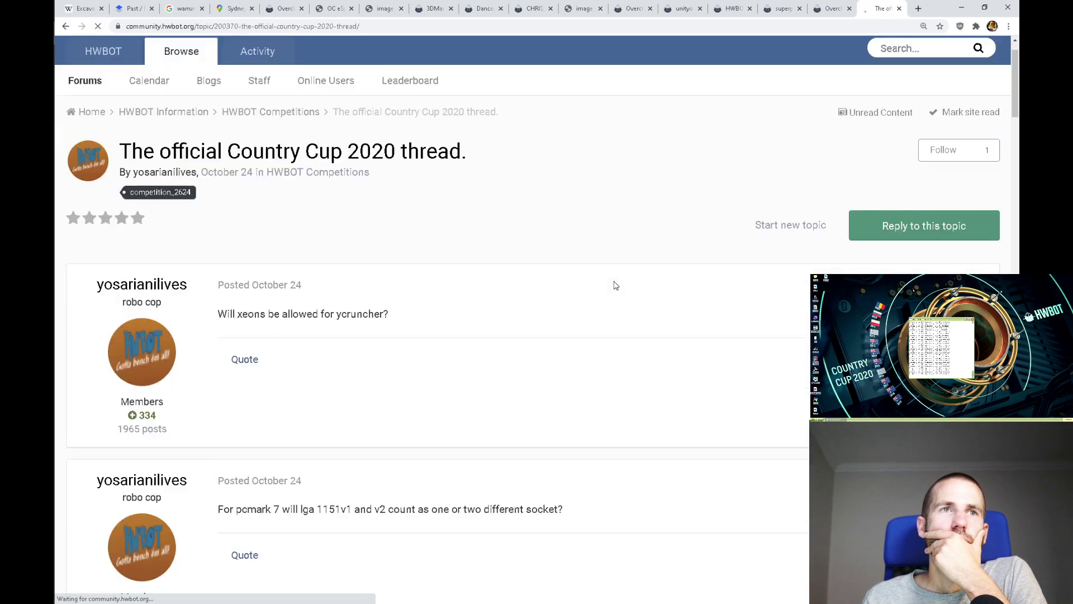
- Read the Country Cup 2020 thread through to its last post, covering core count, downcore and ranking questions, and leave the thread
scroll(615, 285, "down", 8)
scroll(618, 279, "up", 7)
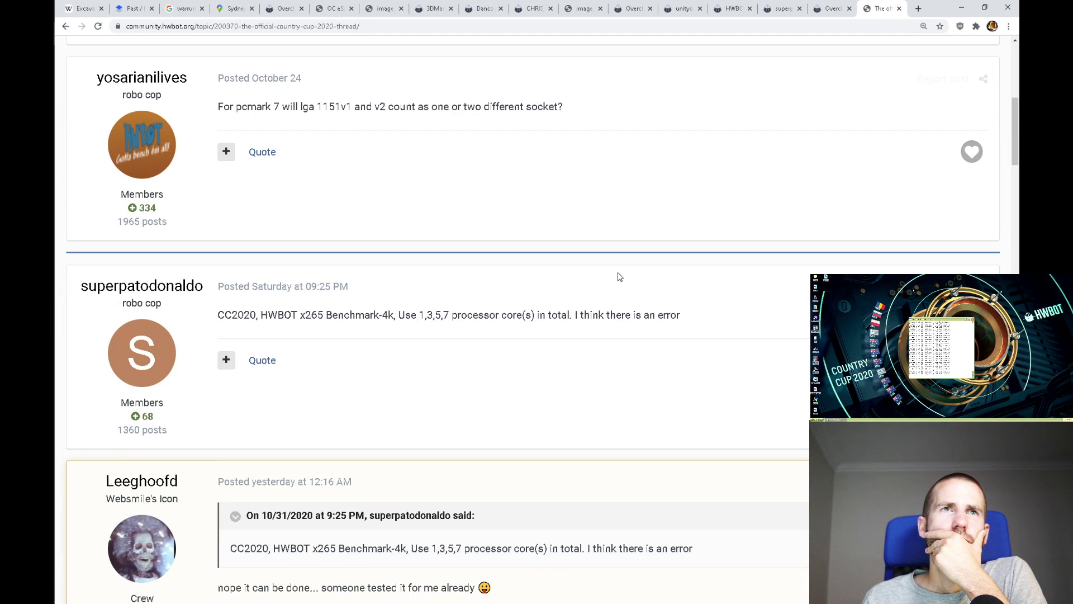
scroll(619, 277, "down", 7)
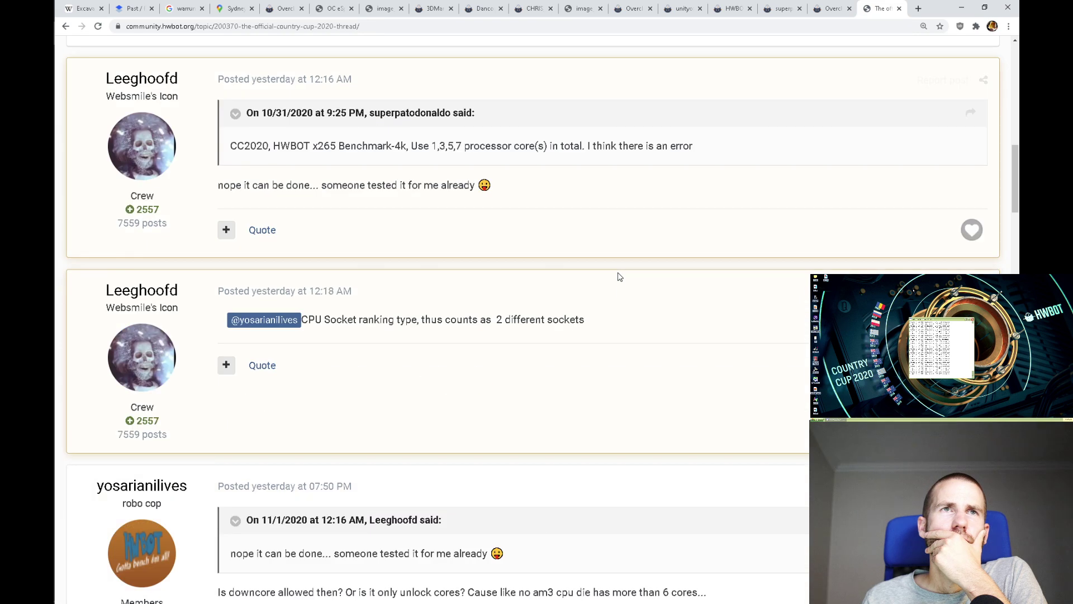
scroll(620, 276, "down", 2)
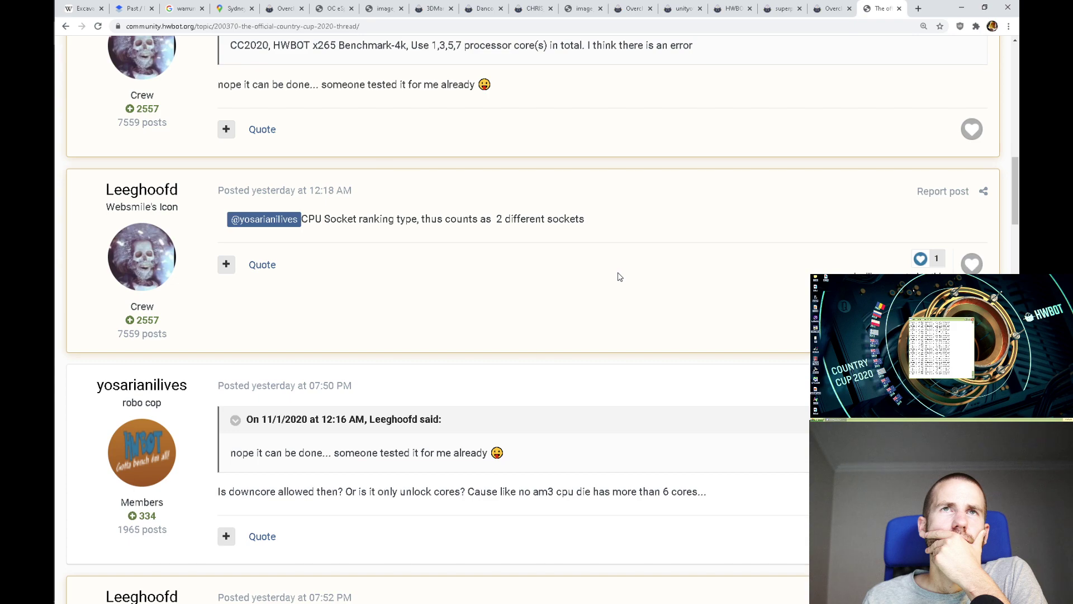
scroll(619, 276, "down", 5)
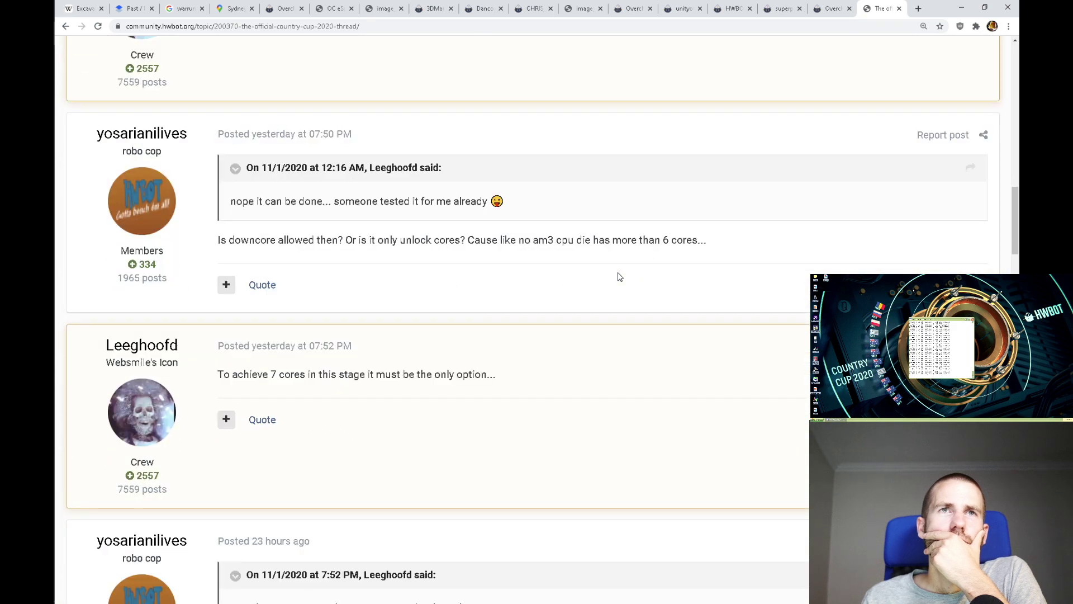
scroll(619, 277, "down", 10)
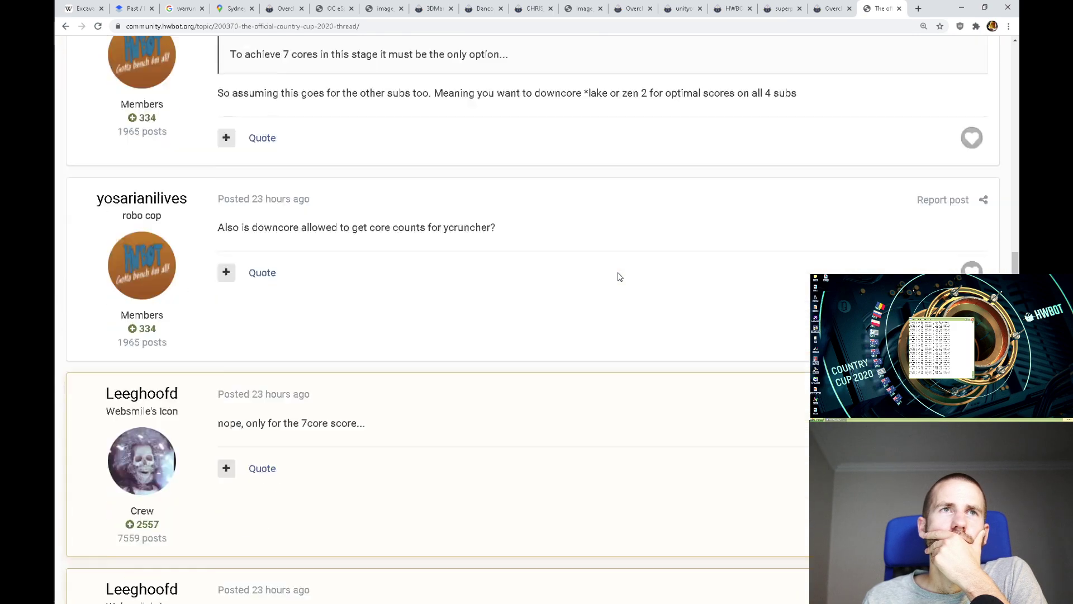
scroll(619, 277, "down", 7)
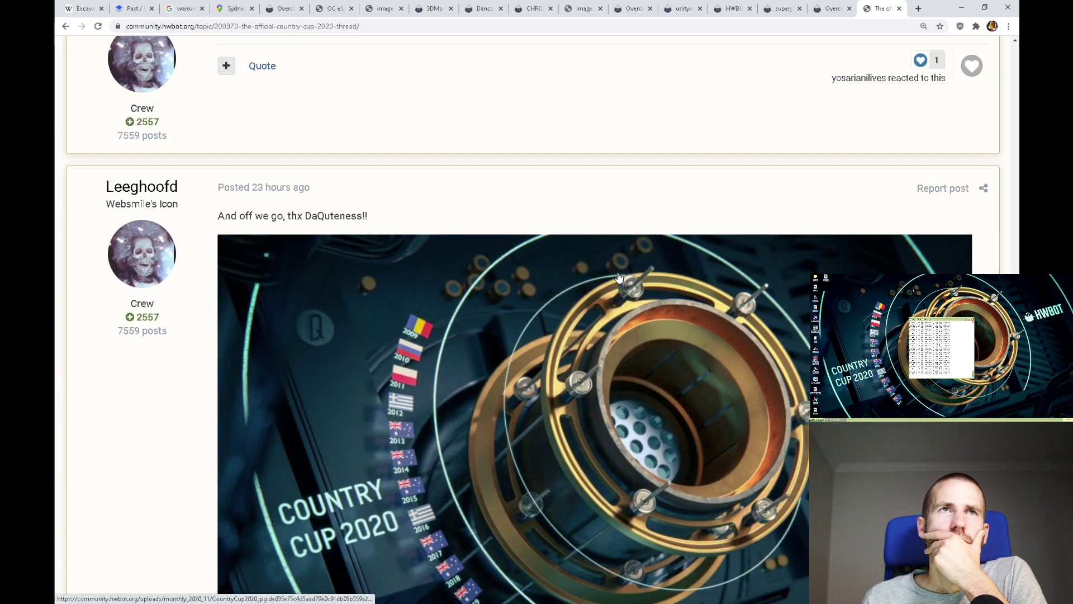
scroll(620, 277, "down", 17)
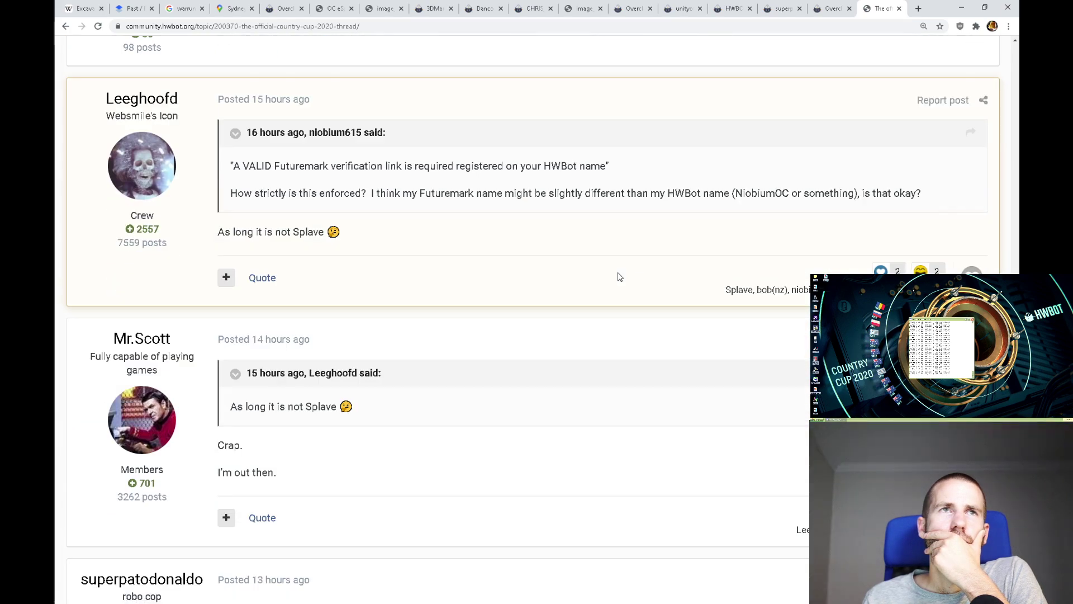
scroll(619, 277, "down", 9)
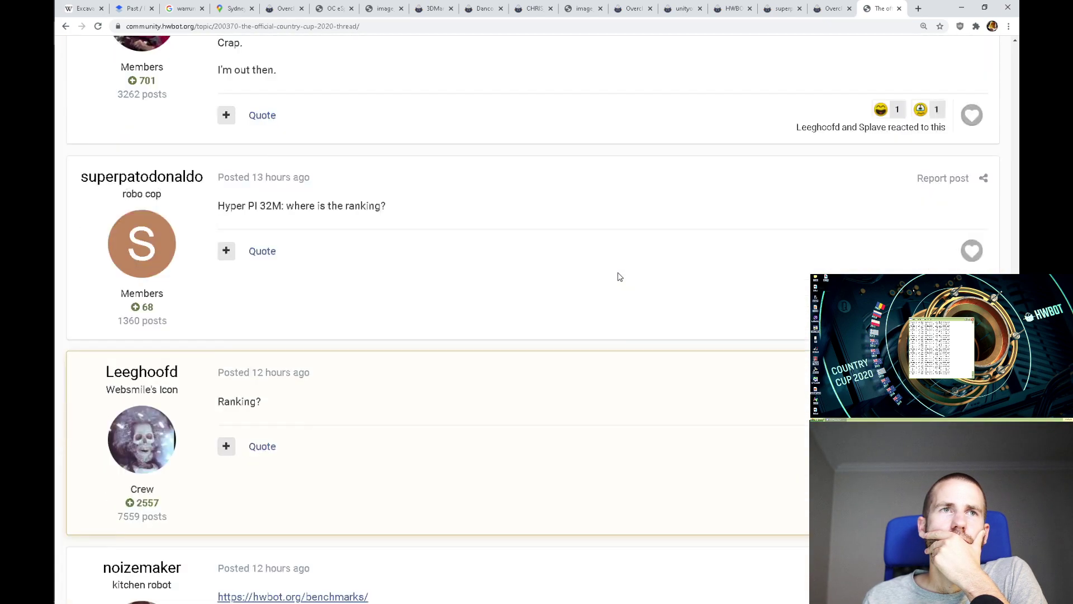
scroll(620, 277, "down", 10)
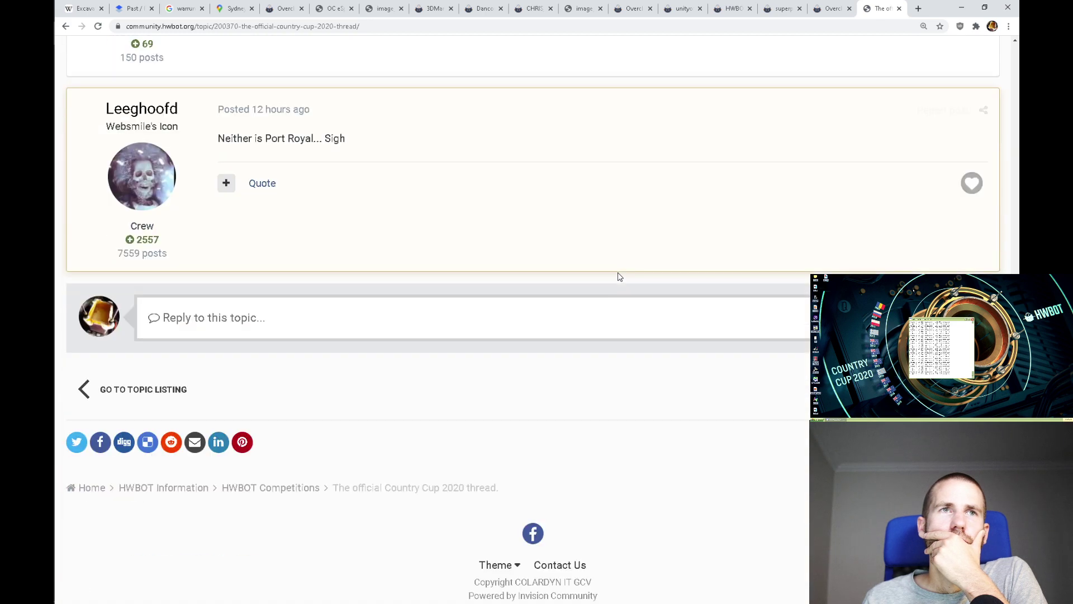
left_click(64, 28)
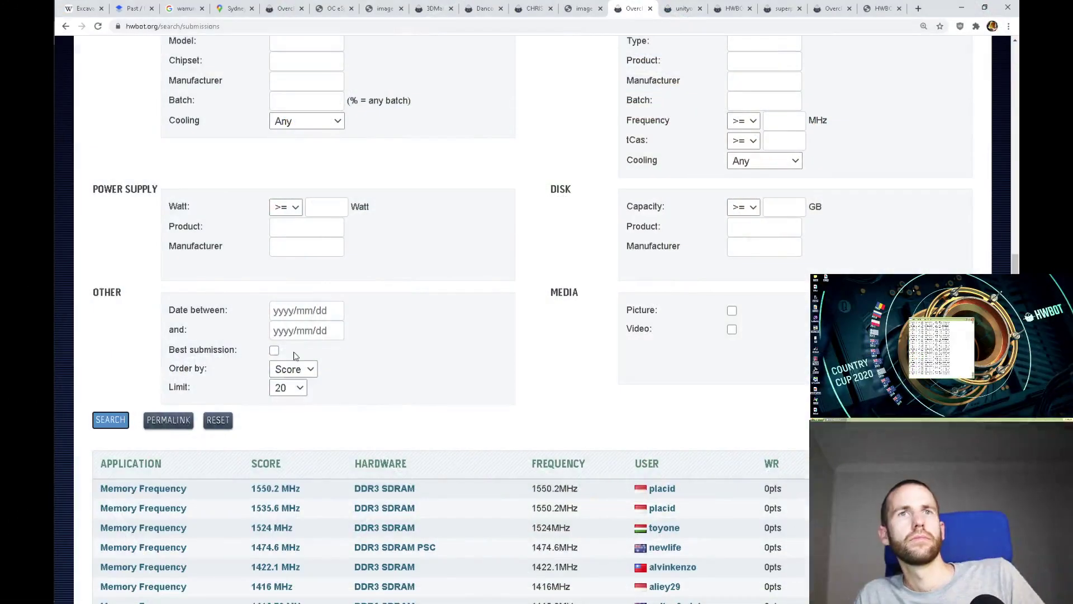
- Check the Memory Frequency results on the submission search page and move its browser tab to the end of the row
scroll(400, 312, "down", 2)
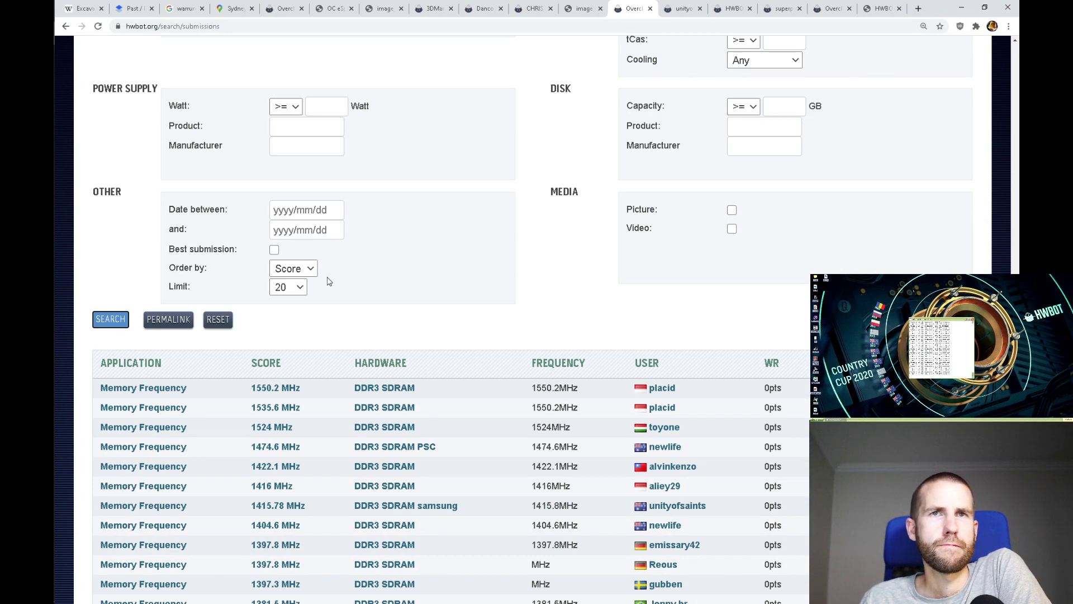
left_click_drag(623, 7, 864, 10)
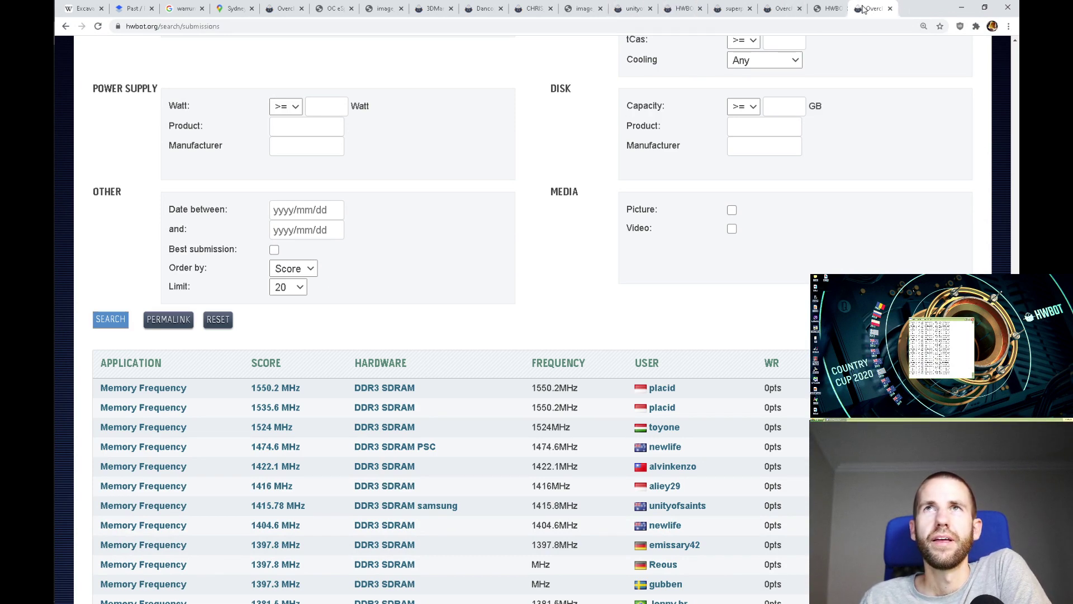
- Open the 1415.78 MHz DDR3 SDRAM submission from the Memory Frequency results and read its hardware details
scroll(476, 430, "down", 3)
middle_click(262, 360)
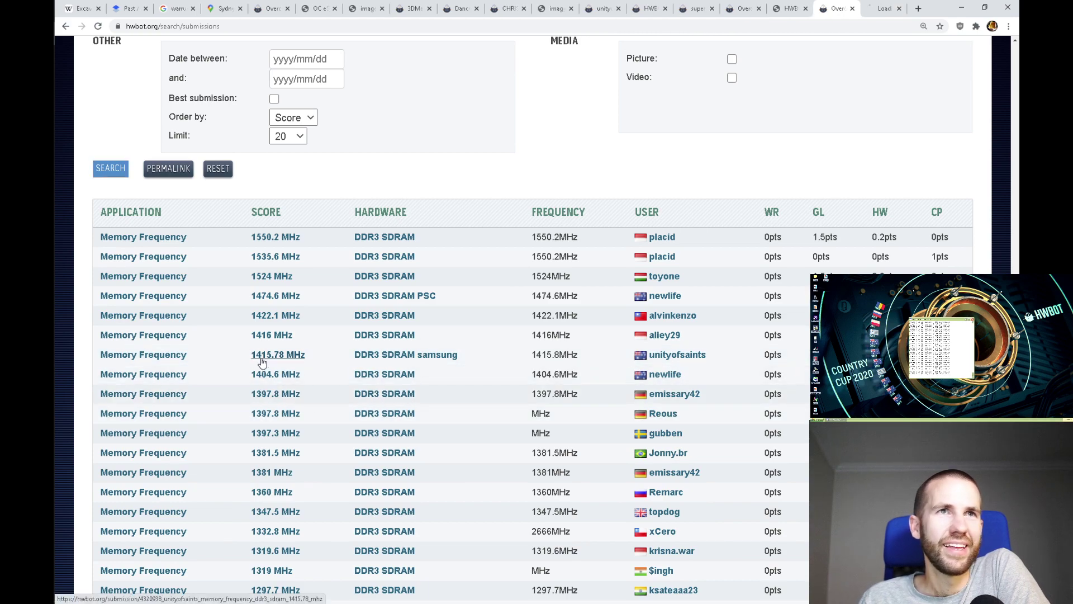
left_click(883, 8)
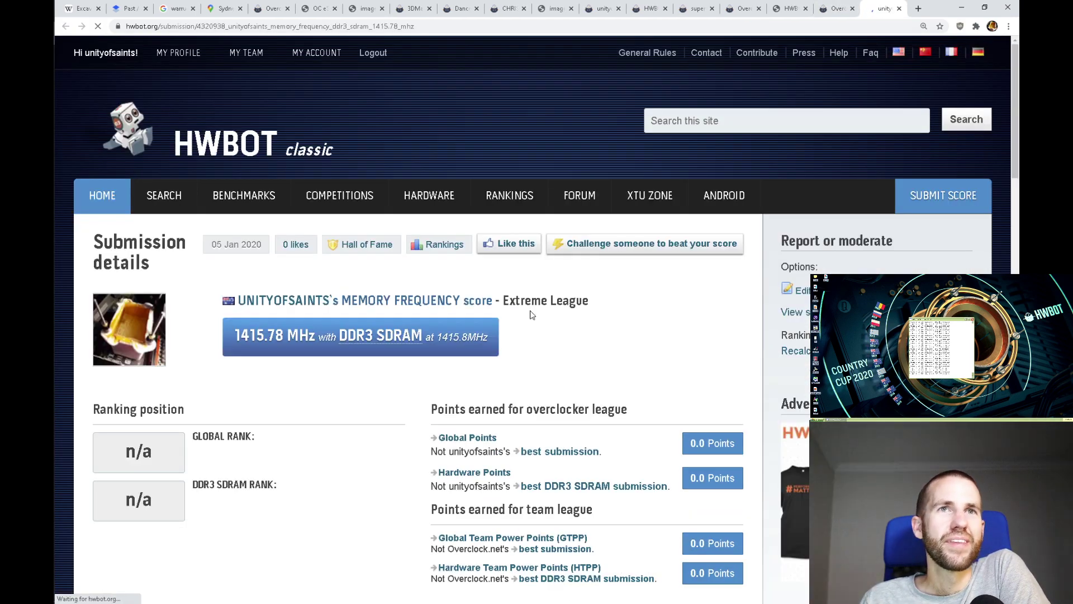
scroll(532, 314, "down", 12)
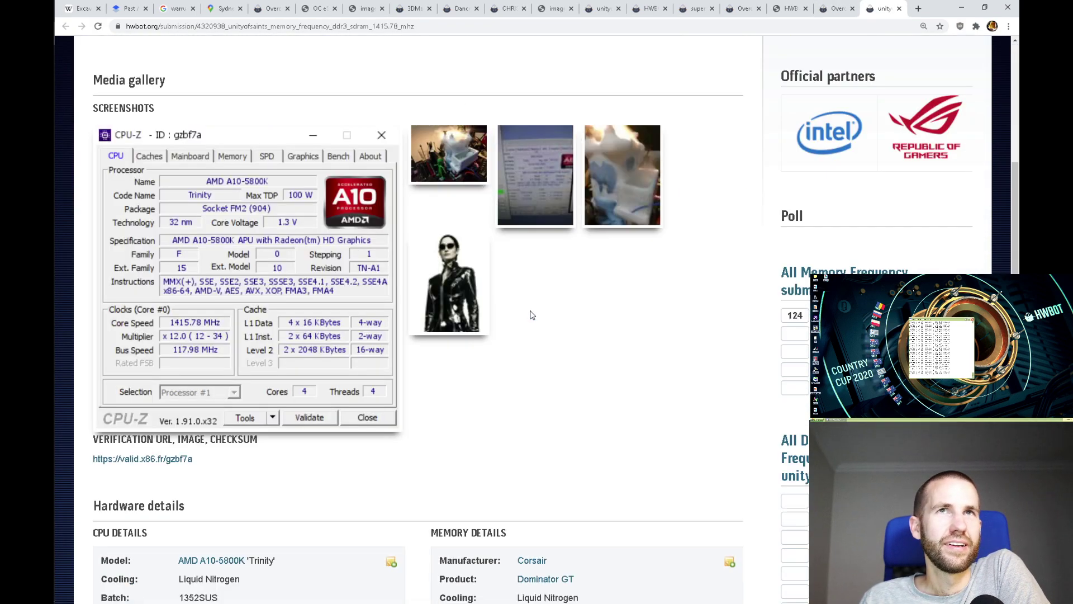
scroll(531, 315, "down", 7)
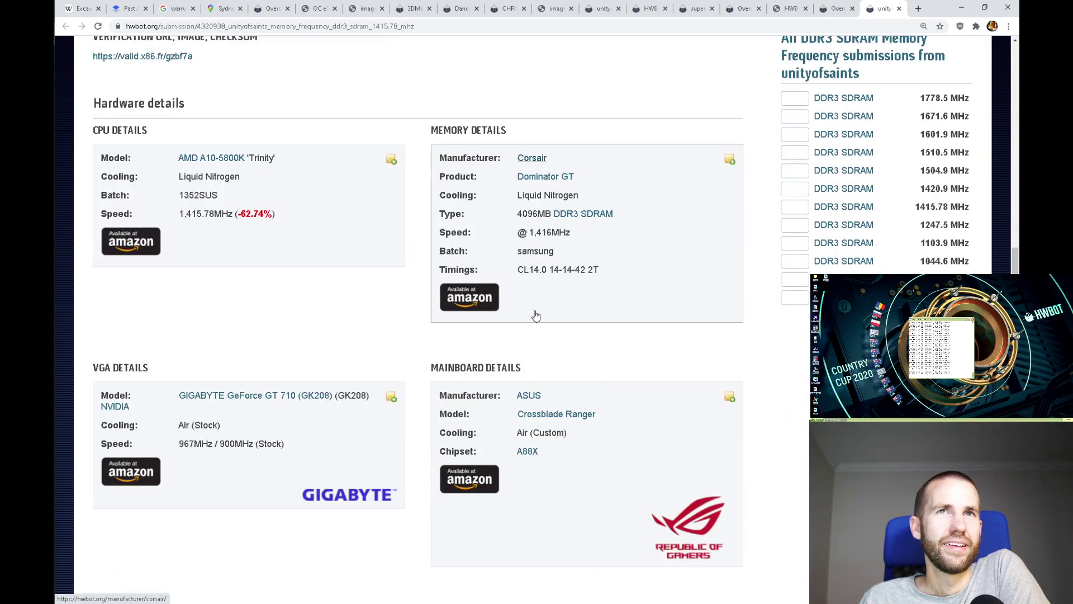
scroll(652, 338, "down", 5)
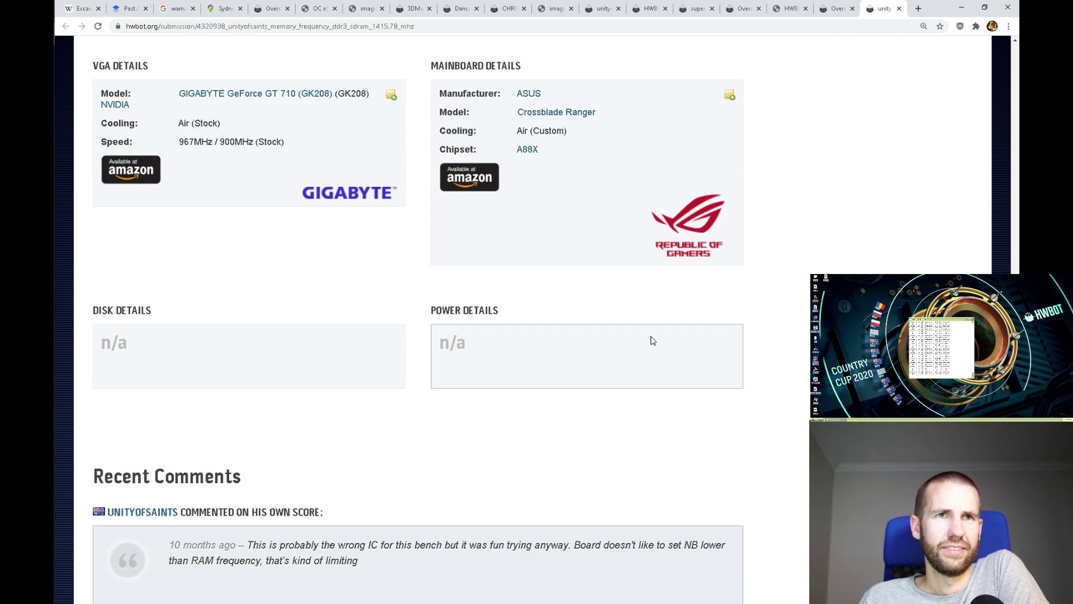
scroll(652, 341, "up", 13)
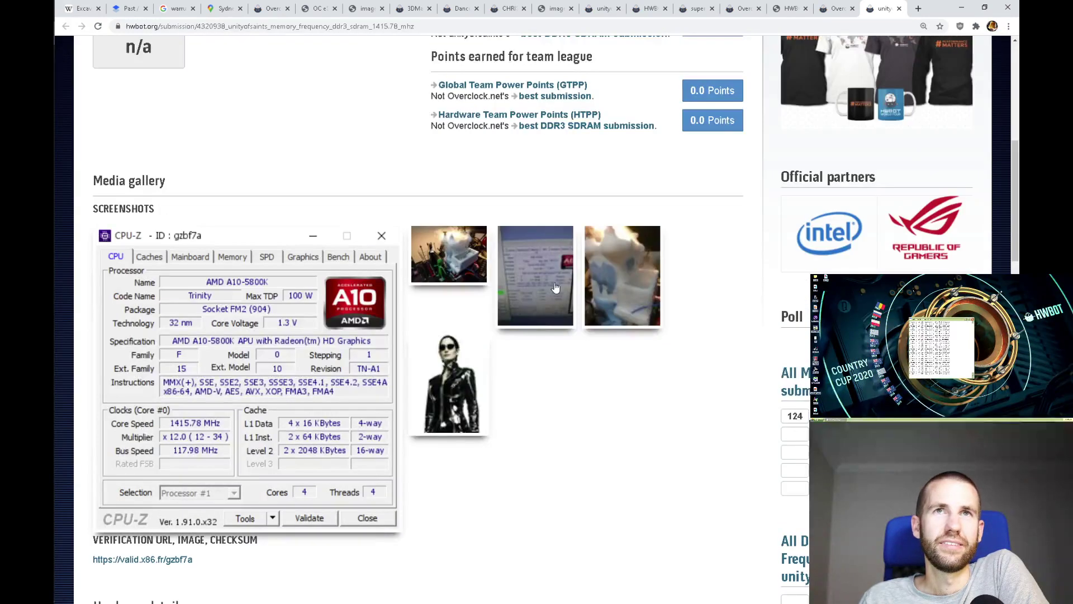
- View the enlarged CPU-Z photo and the frosted hardware photo after it in the submission's media gallery, and close the viewer
left_click(555, 287)
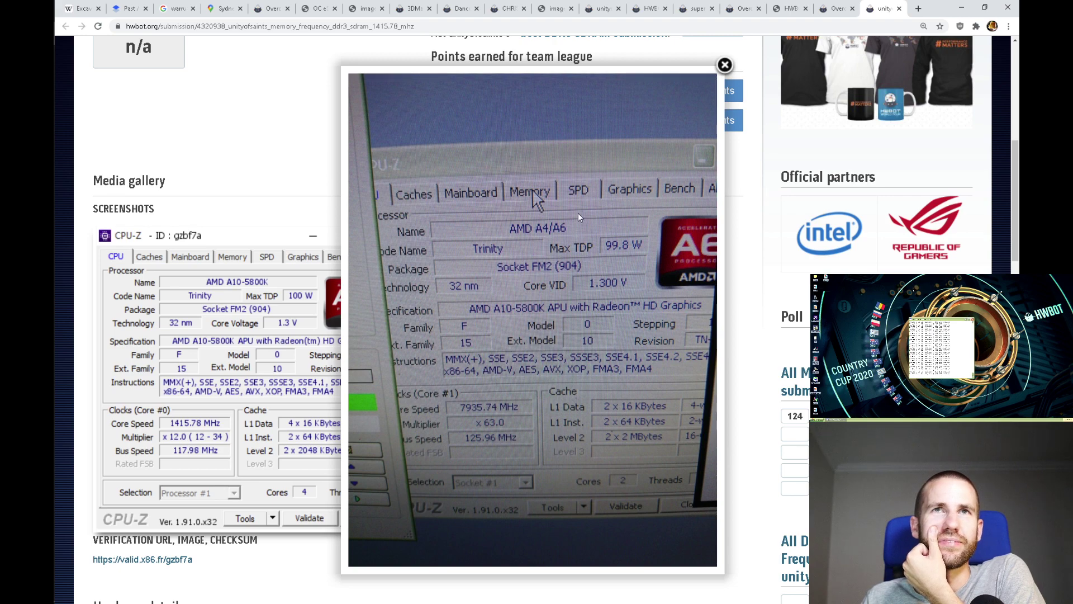
left_click(695, 316)
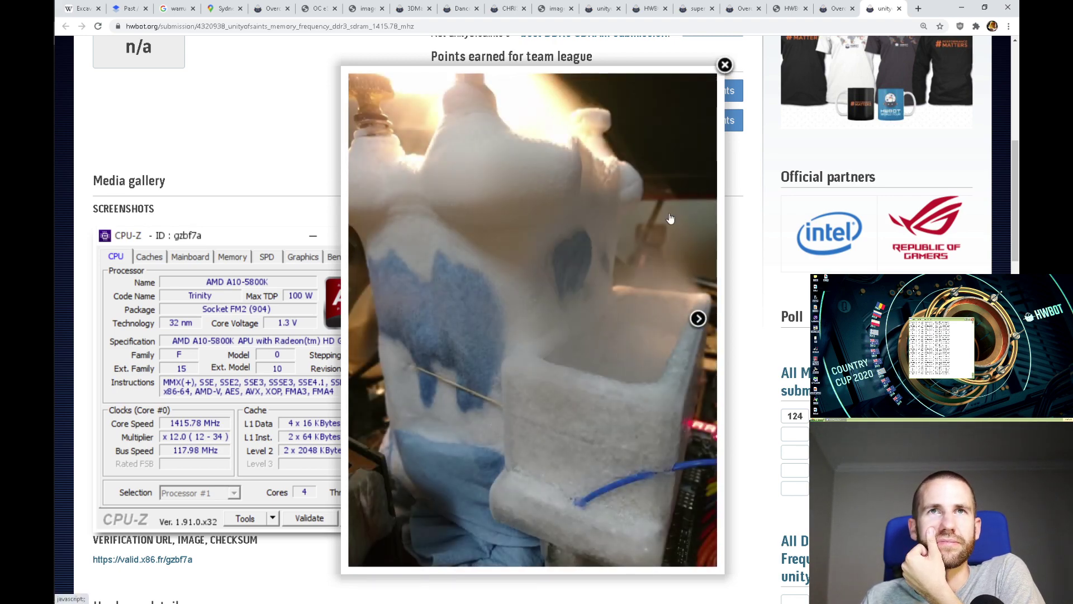
left_click(727, 70)
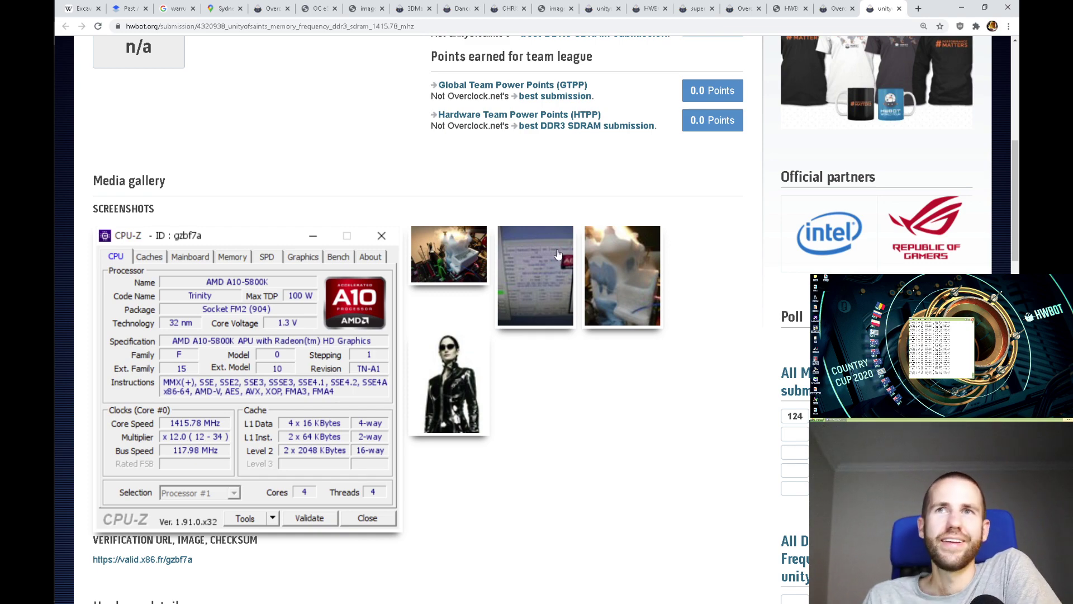
- Recheck the submission's memory and mainboard details and return to the submission search results
scroll(586, 293, "up", 6)
scroll(586, 293, "up", 2)
scroll(597, 294, "down", 17)
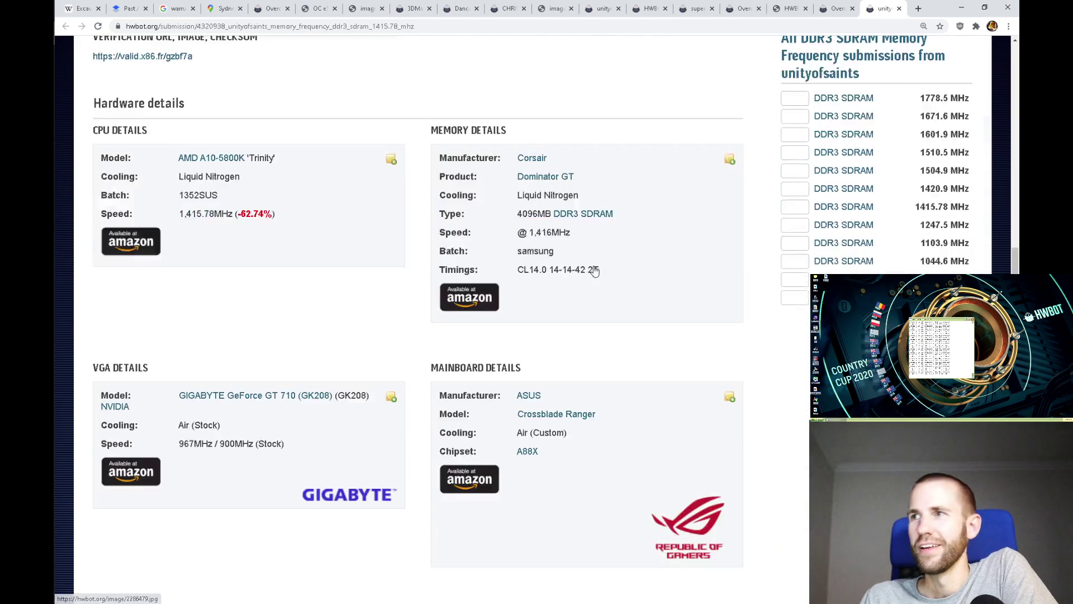
scroll(603, 225, "up", 12)
scroll(603, 225, "up", 5)
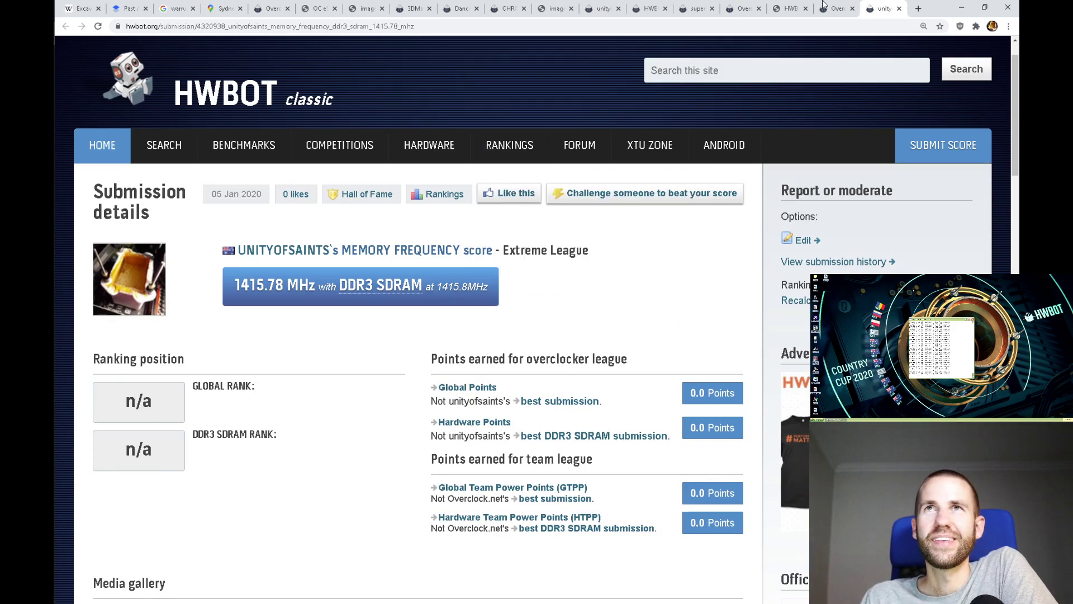
left_click(834, 9)
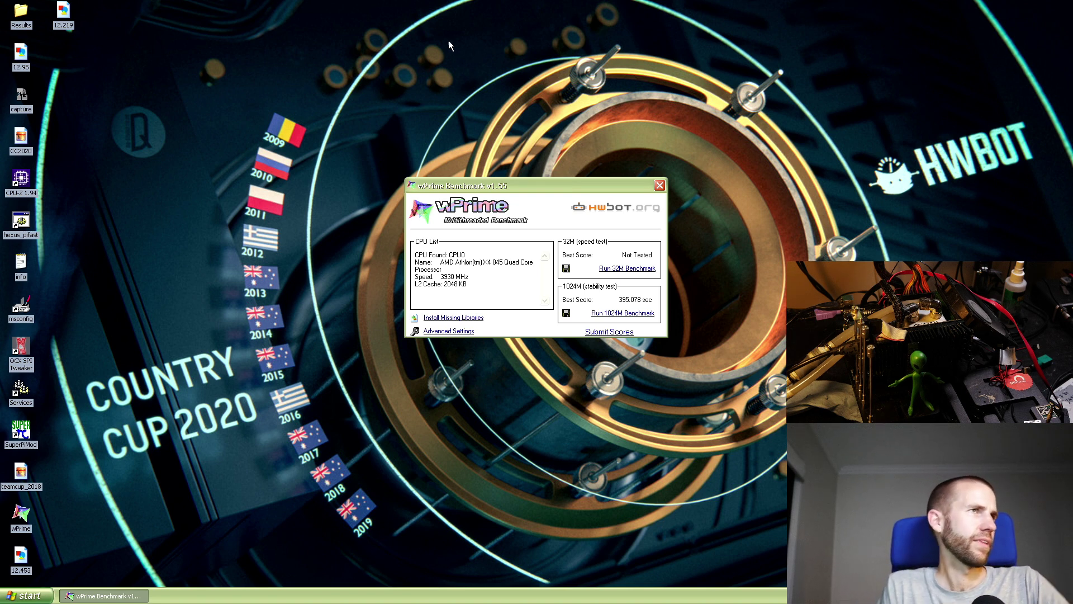
- Move the wPrime window off the centre of the desktop and open two CPU-Z instances
left_click_drag(451, 77, 343, 84)
left_click_drag(492, 186, 229, 60)
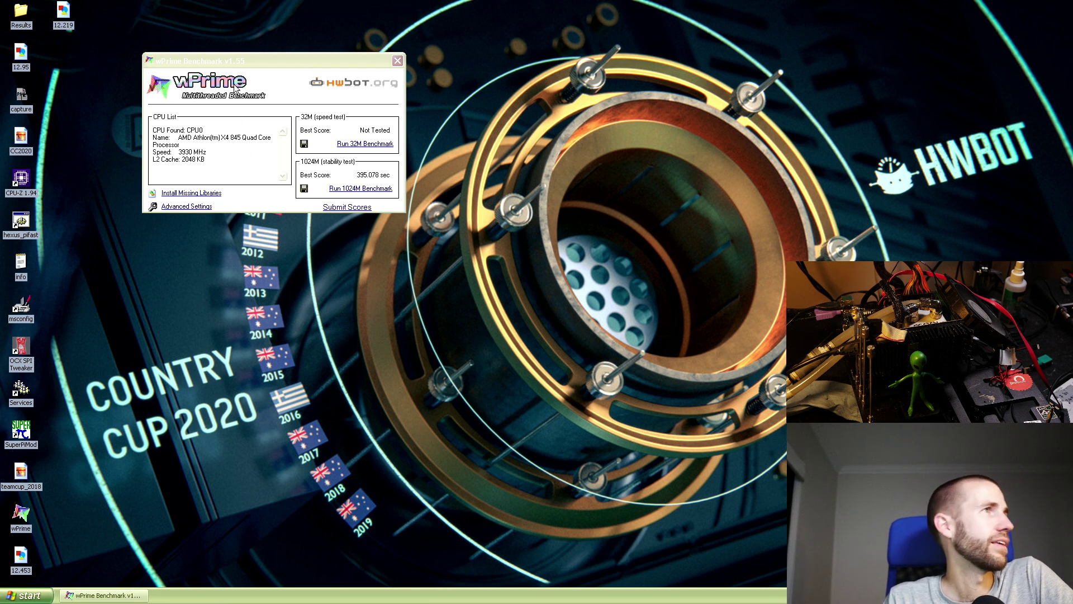
left_click_drag(245, 60, 224, 33)
left_click(52, 202)
double_click(31, 182)
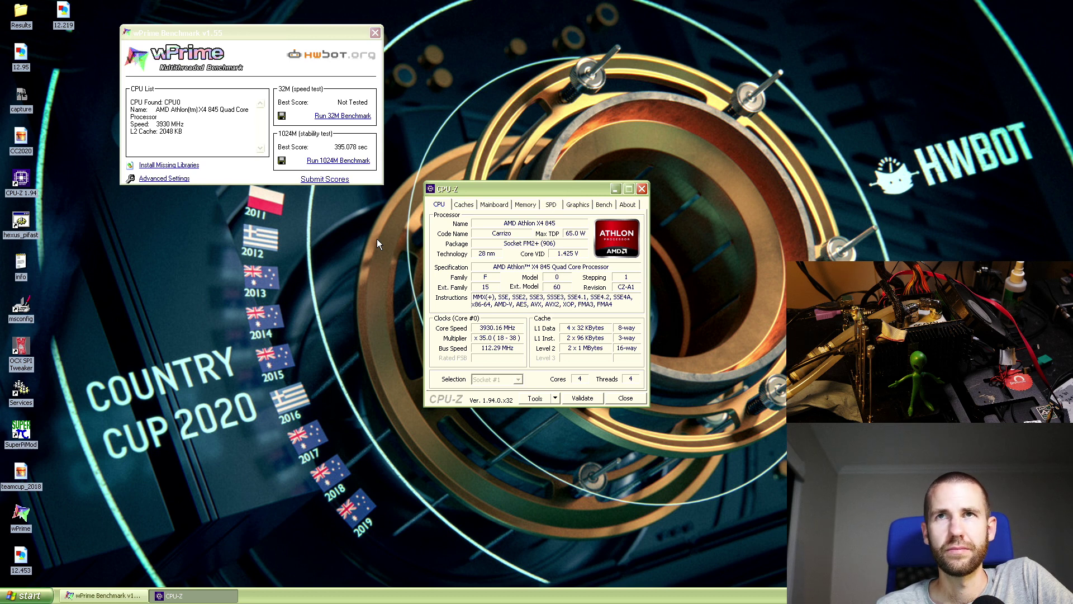
double_click(23, 184)
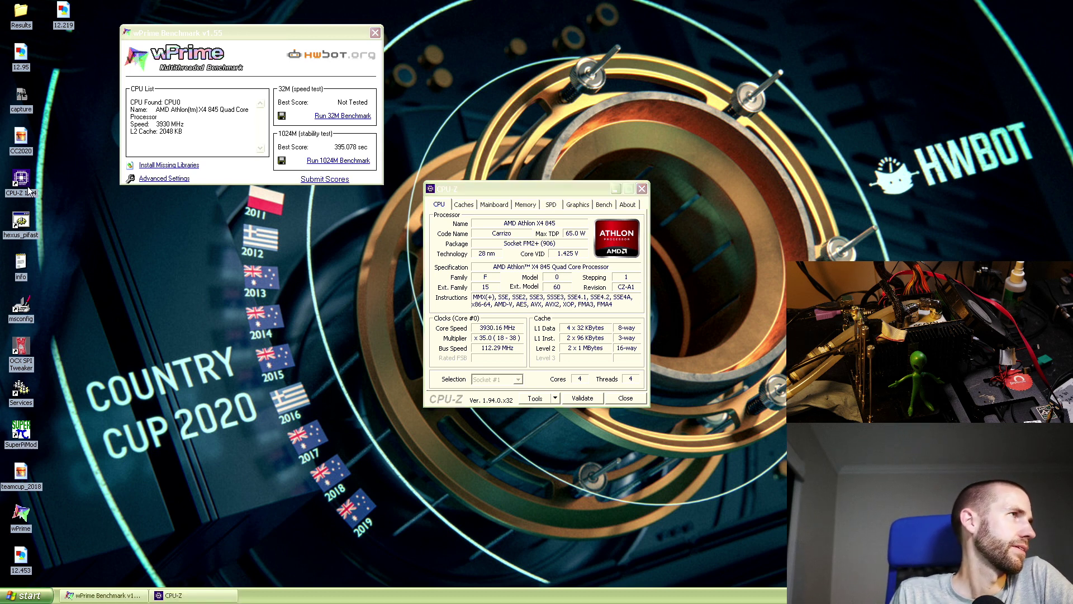
- Line up wPrime and both CPU-Z windows side by side, with the second CPU-Z showing the memory details
left_click_drag(174, 29, 60, 7)
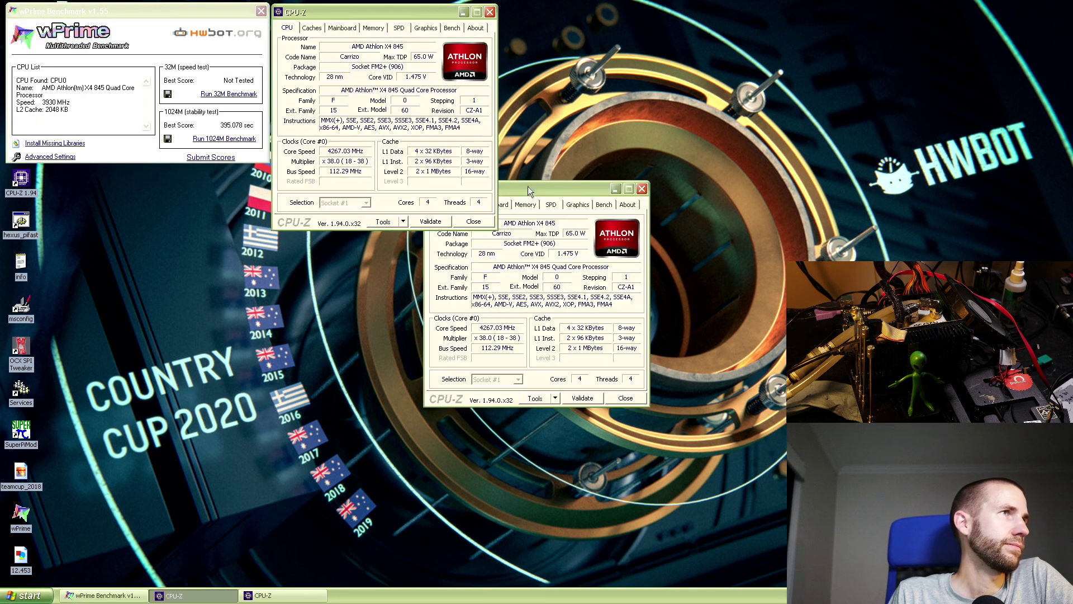
left_click_drag(538, 192, 616, 12)
left_click(604, 26)
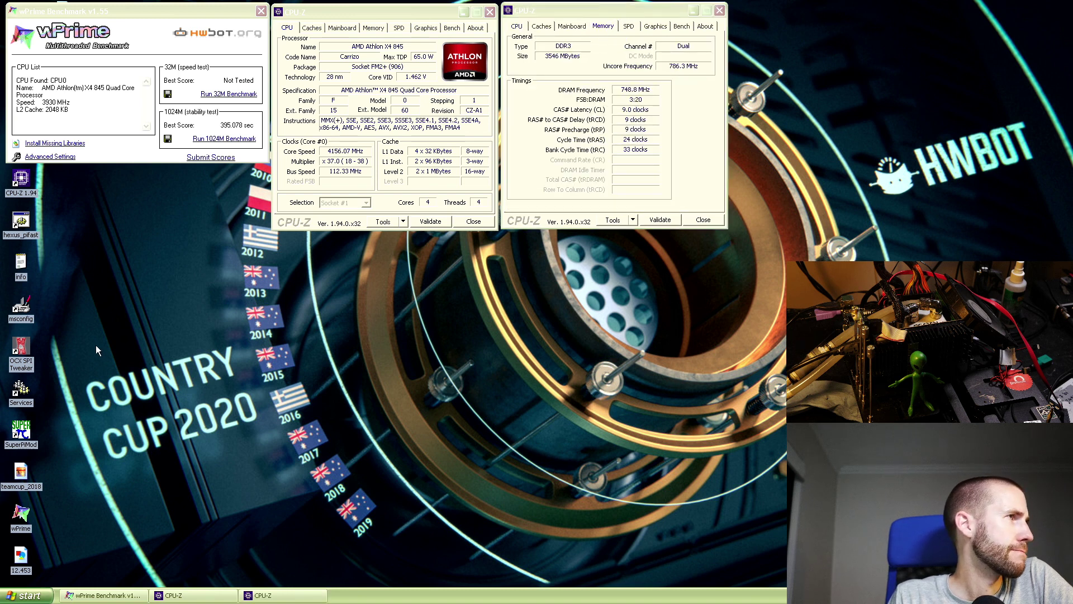
- Open a third CPU-Z instance, place it below the first one and show its mainboard details
double_click(29, 187)
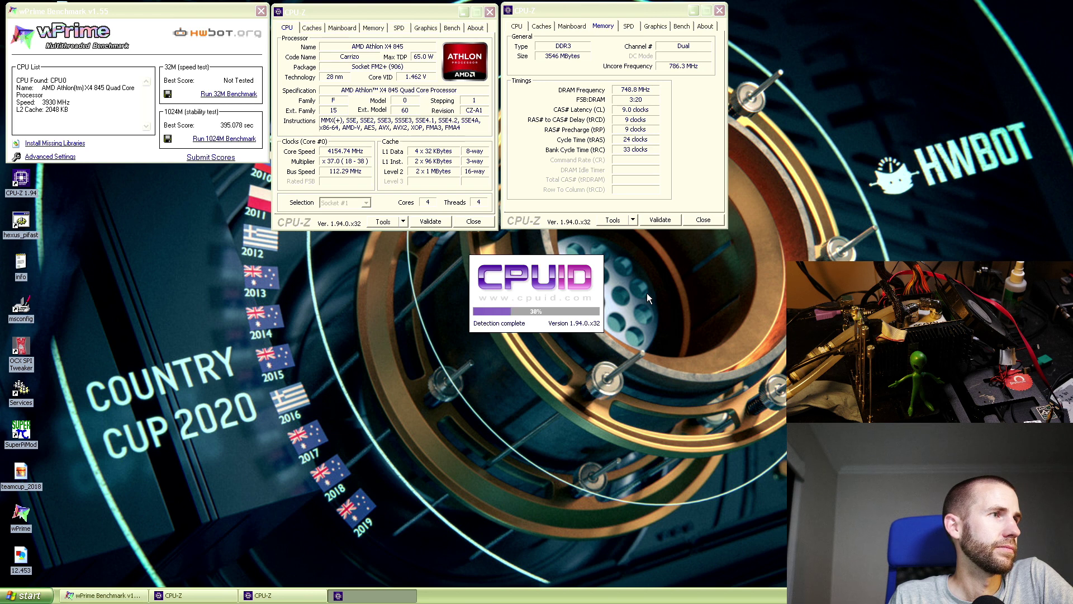
left_click_drag(531, 186, 384, 239)
left_click(358, 256)
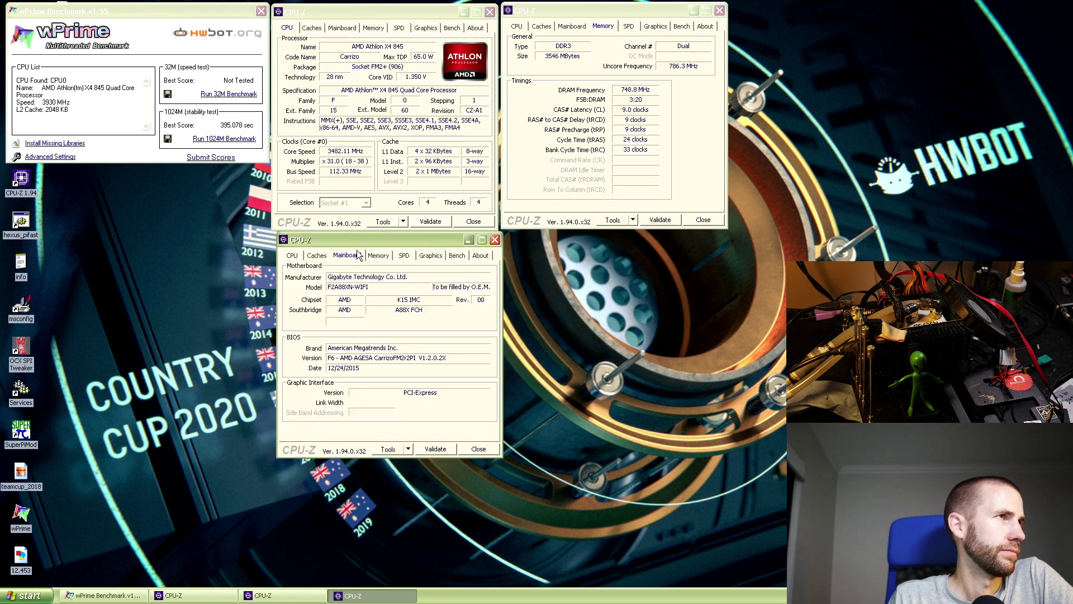
- Capture the arranged wPrime and CPU-Z windows as a screenshot file on the desktop and name it 395
left_click(123, 348)
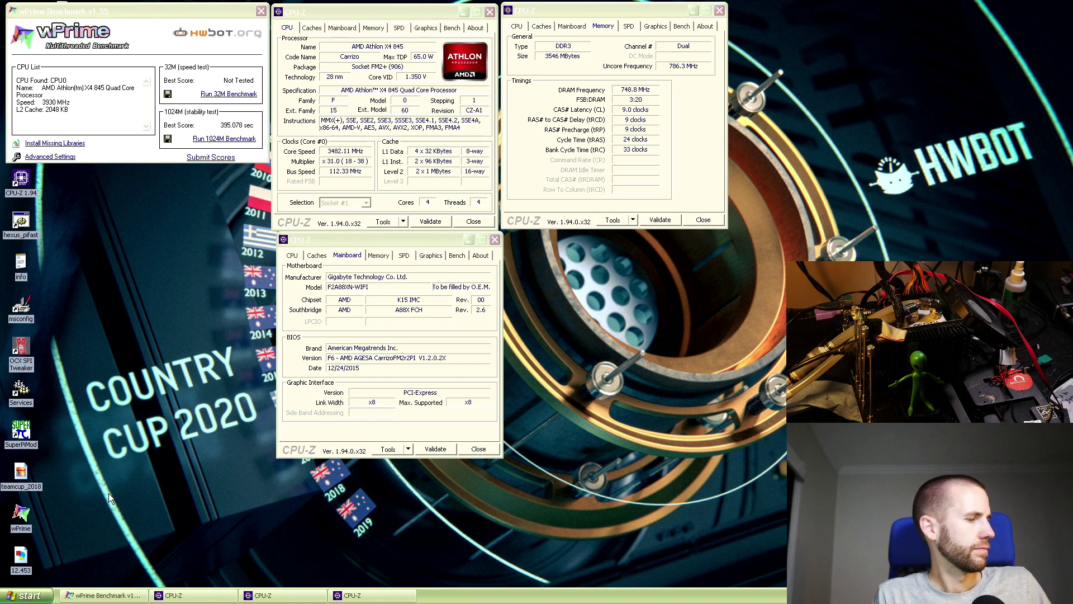
key("super+d")
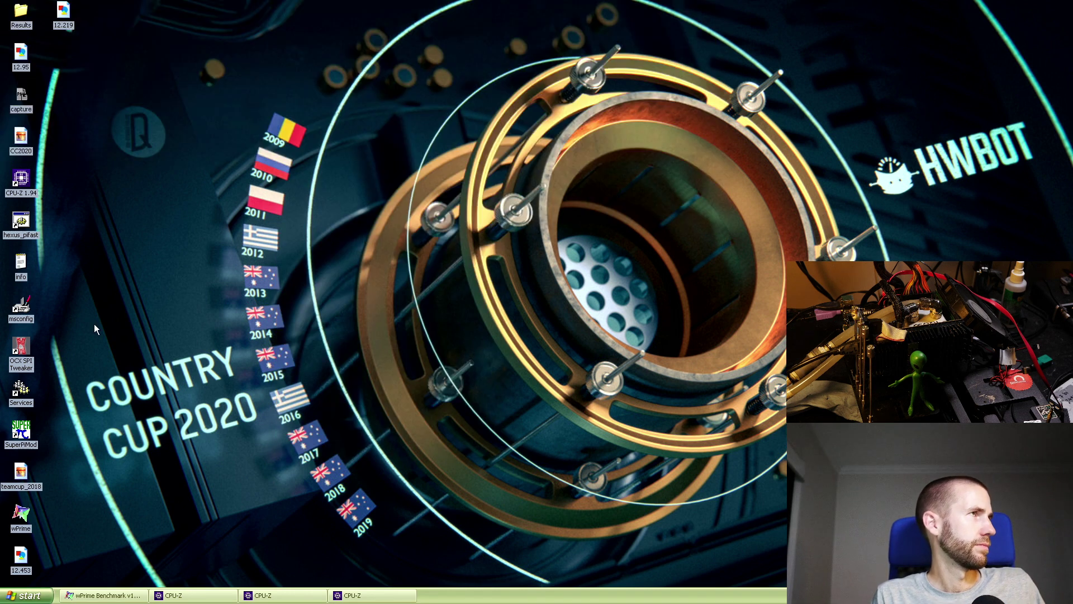
left_click(68, 67)
type("395")
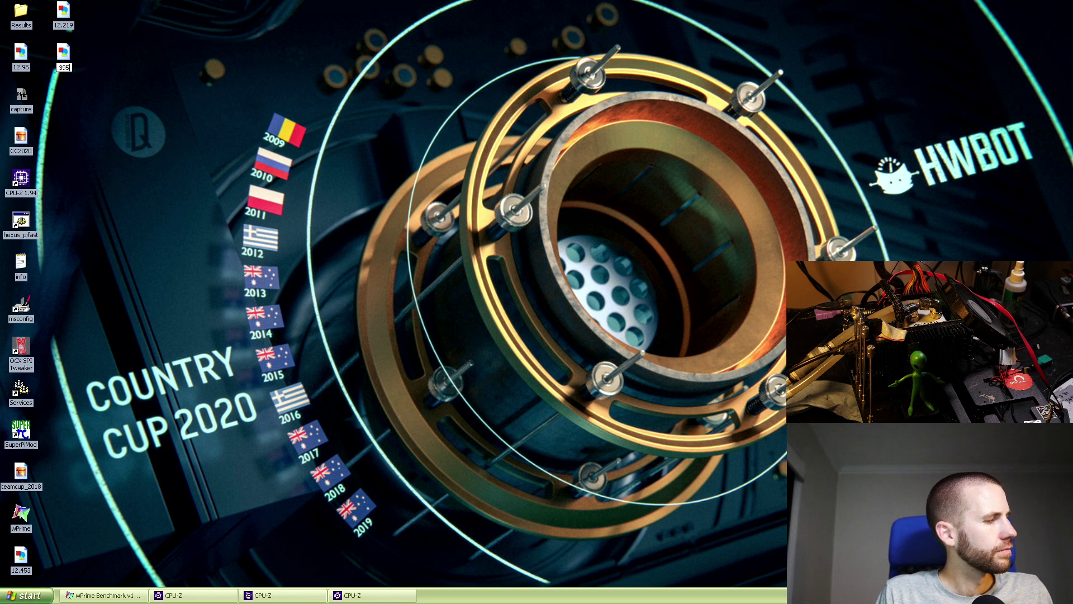
key("Return")
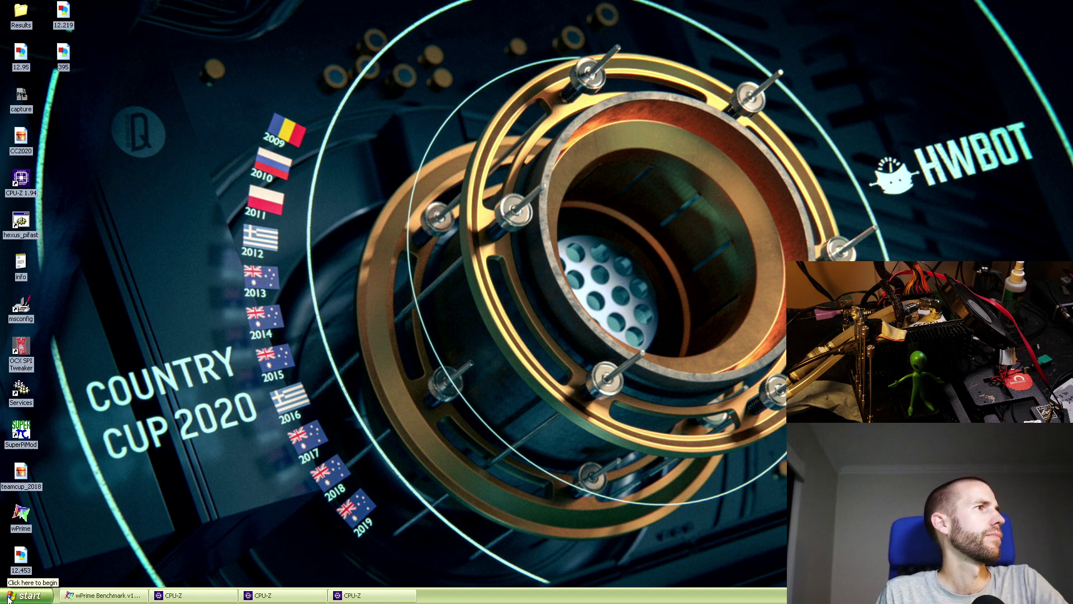
- Restart the computer and close the remaining wPrime and CPU-Z windows during the shutdown
left_click(28, 595)
left_click(266, 467)
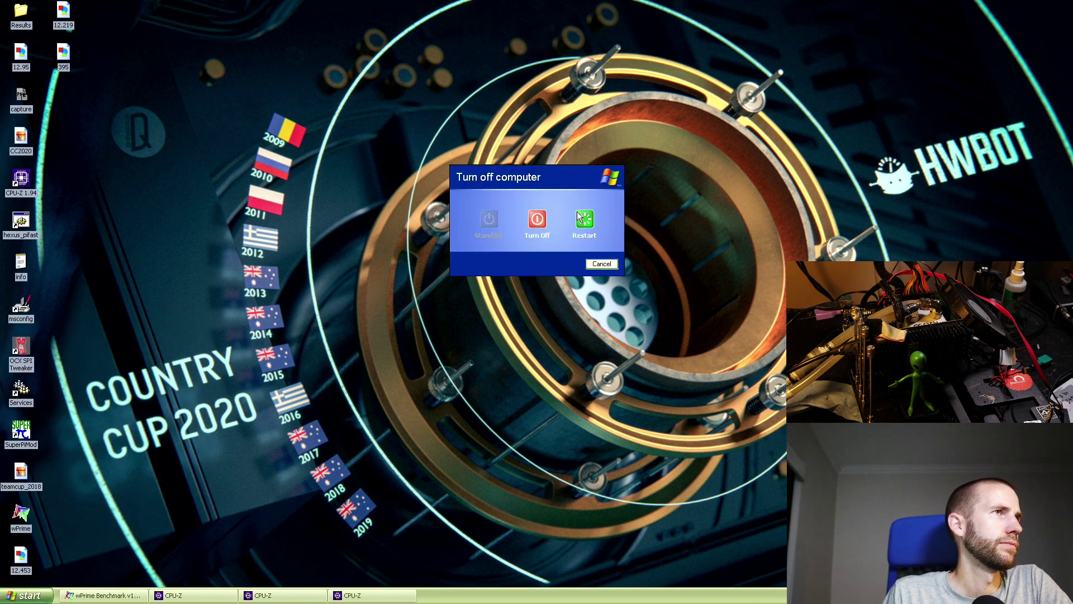
left_click(580, 216)
left_click(263, 11)
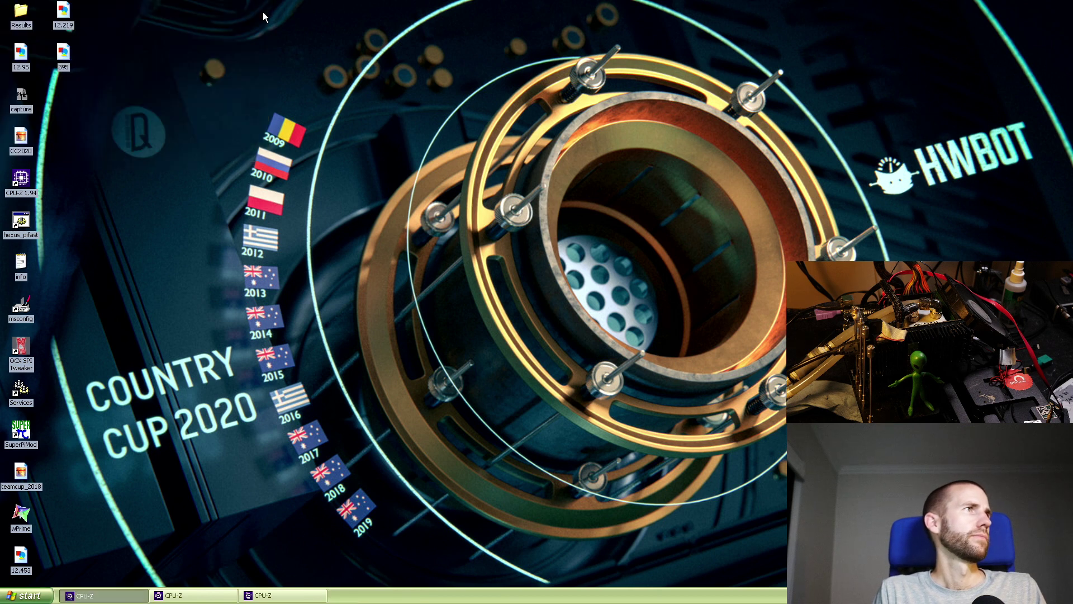
right_click(78, 596)
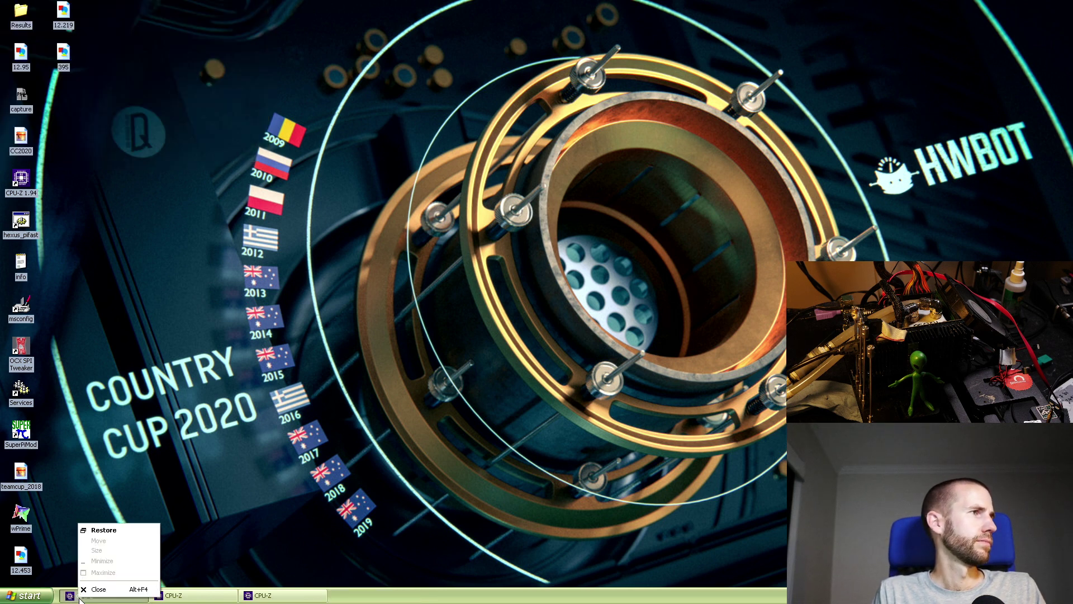
left_click(116, 587)
right_click(104, 593)
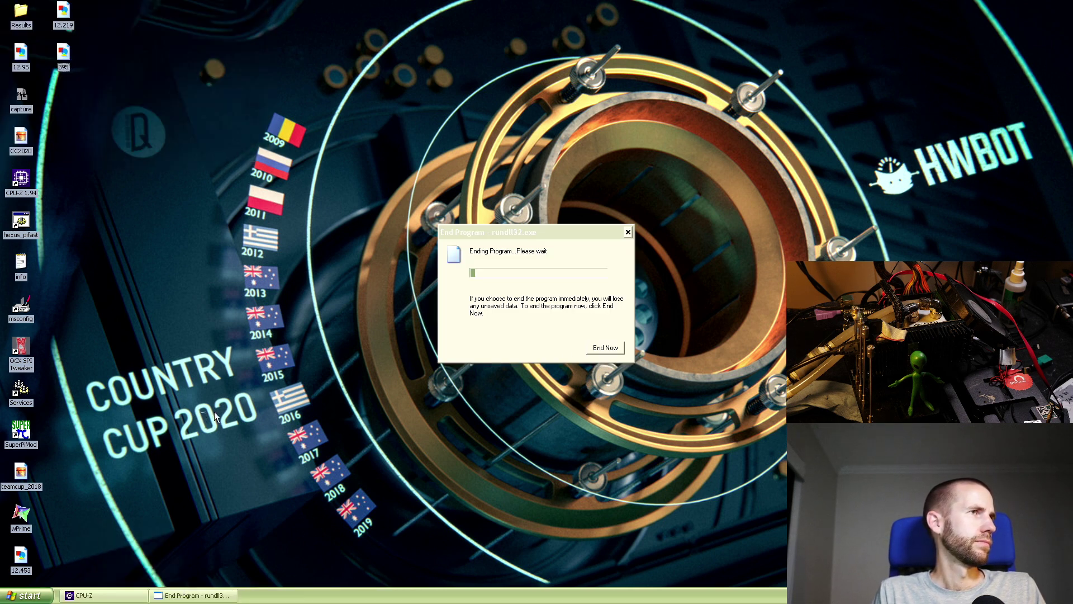
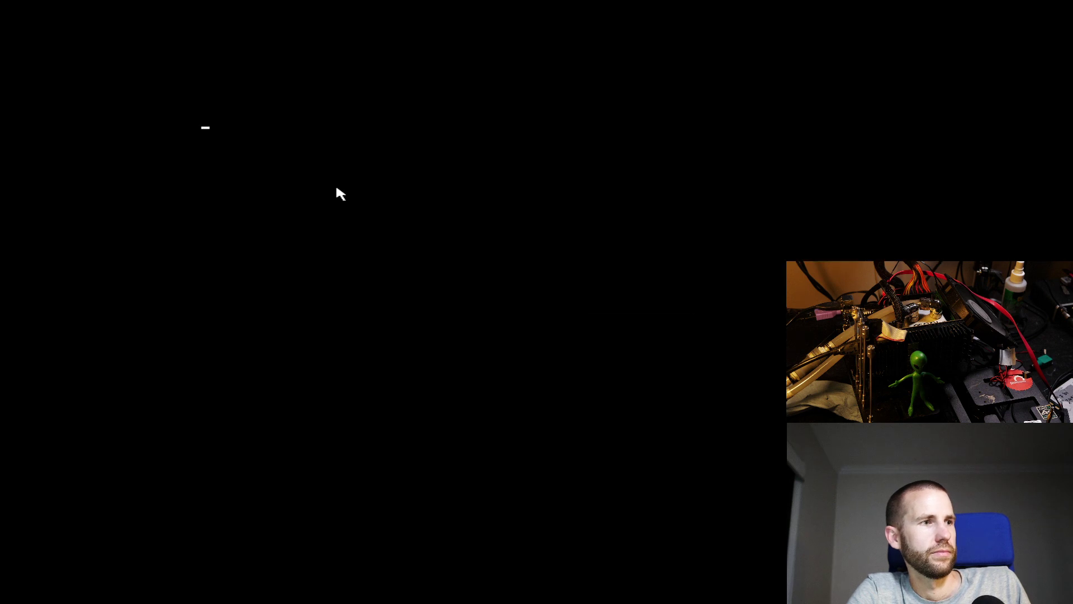
- Choose to enter the BIOS from the prompt on how to continue after the BIOS reset
key("Down")
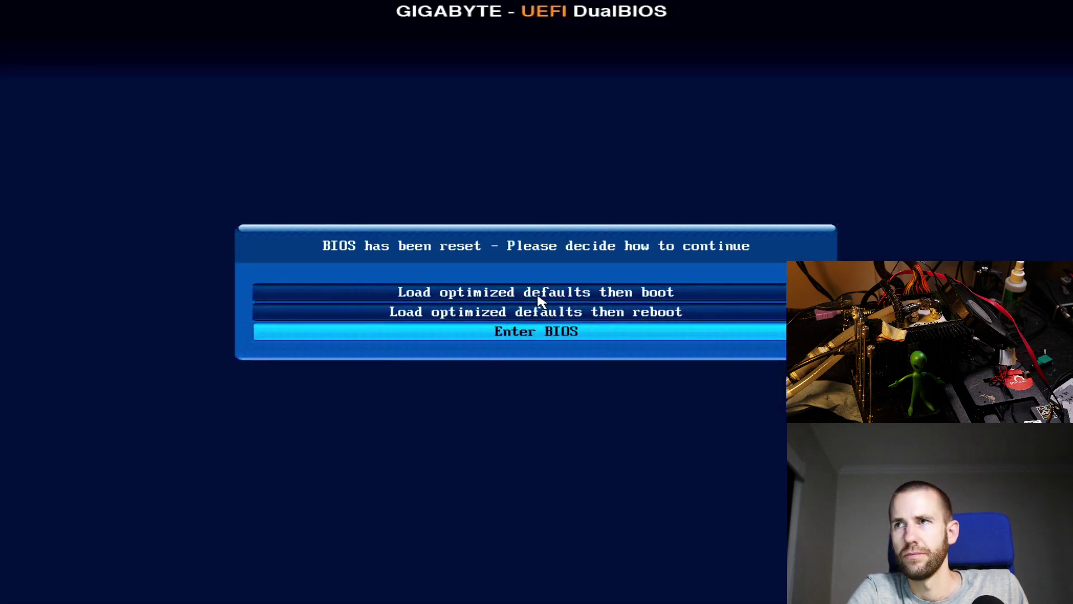
key("Down")
key("Return")
- Open the Load Profiles dialog from the BIOS save and exit options
key("Left")
key("Down")
key("Down")
key("Down")
key("Down")
key("Down")
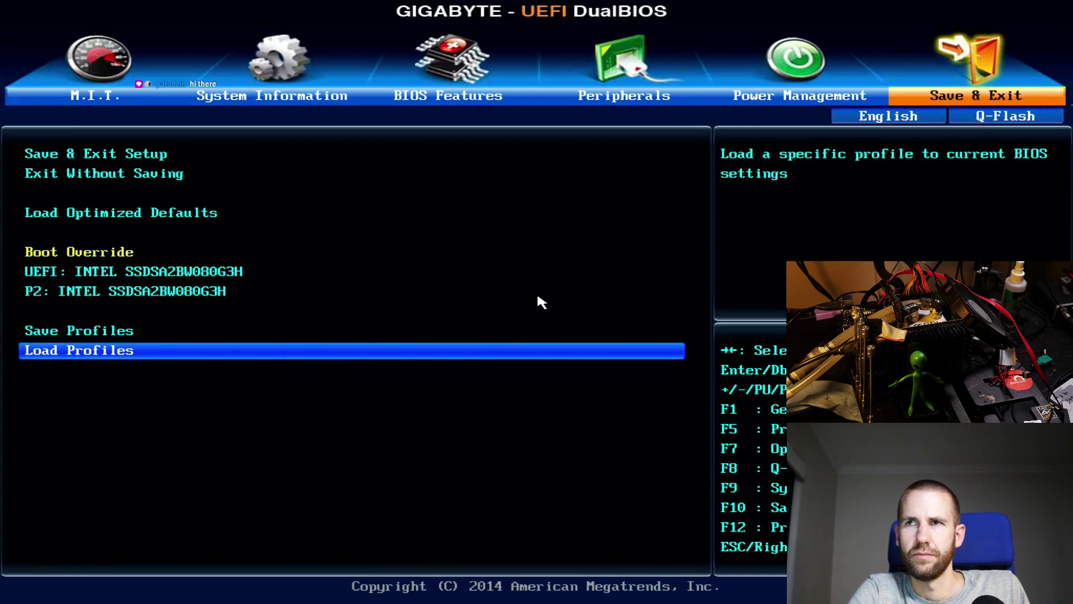
key("Return")
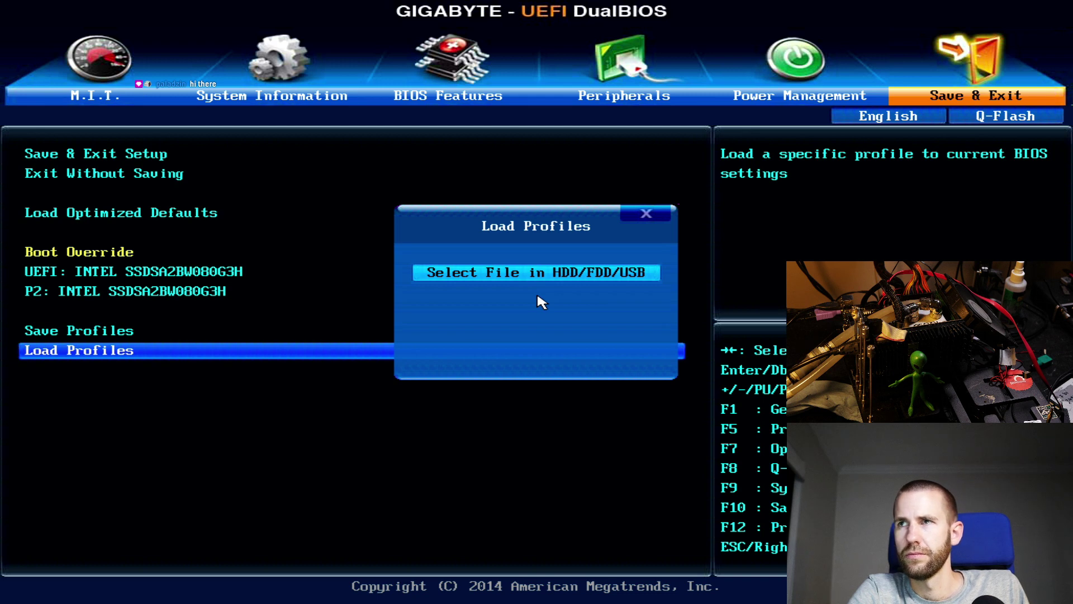
- Close and reopen the Load Profiles dialog to recheck which BIOS profiles can be loaded
key("Escape")
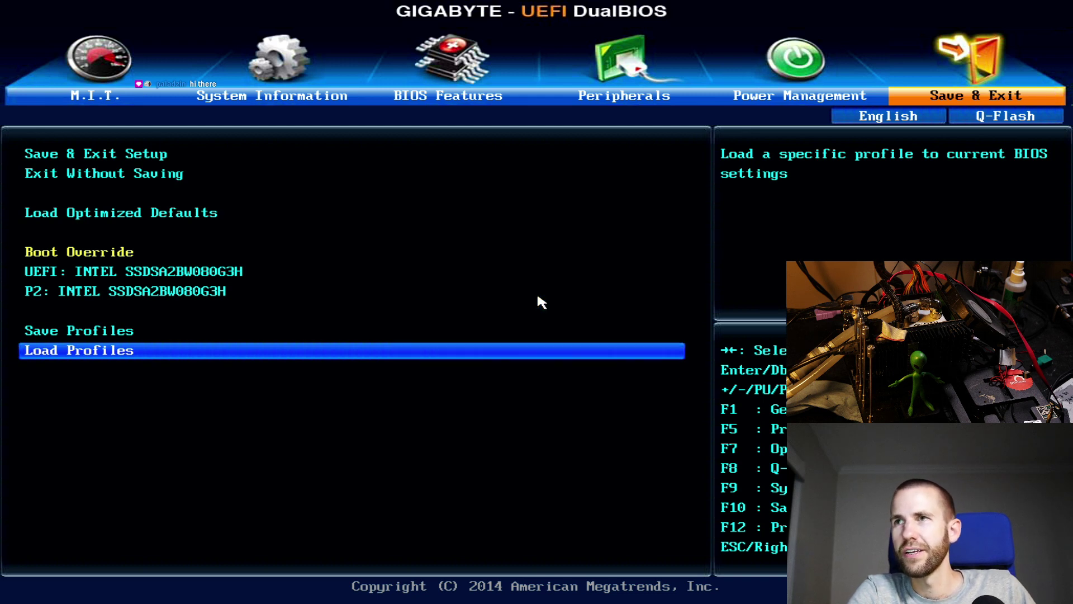
key("Up")
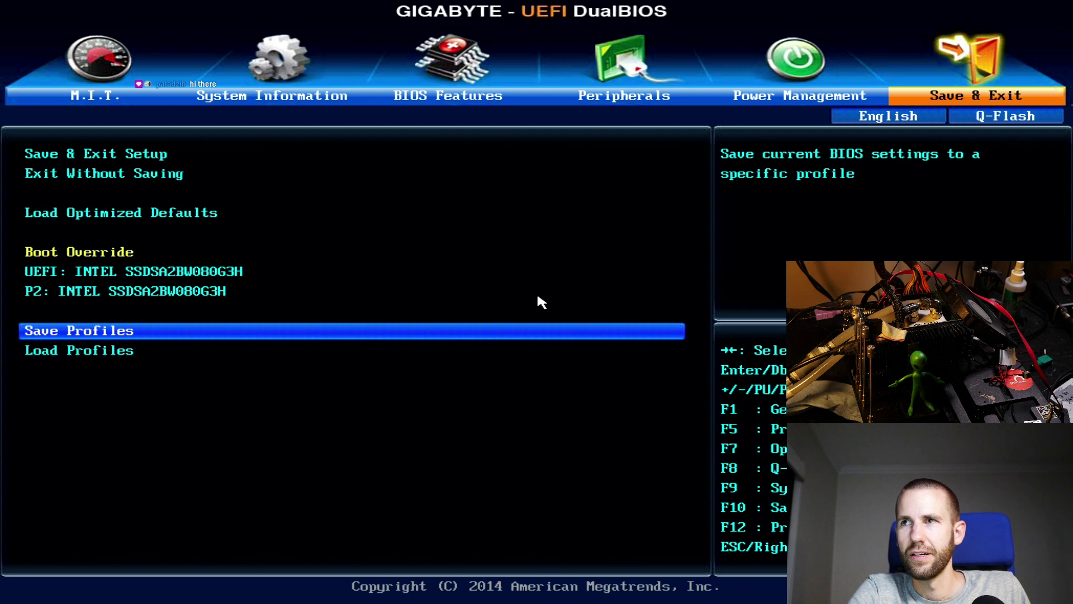
key("Down")
key("Return")
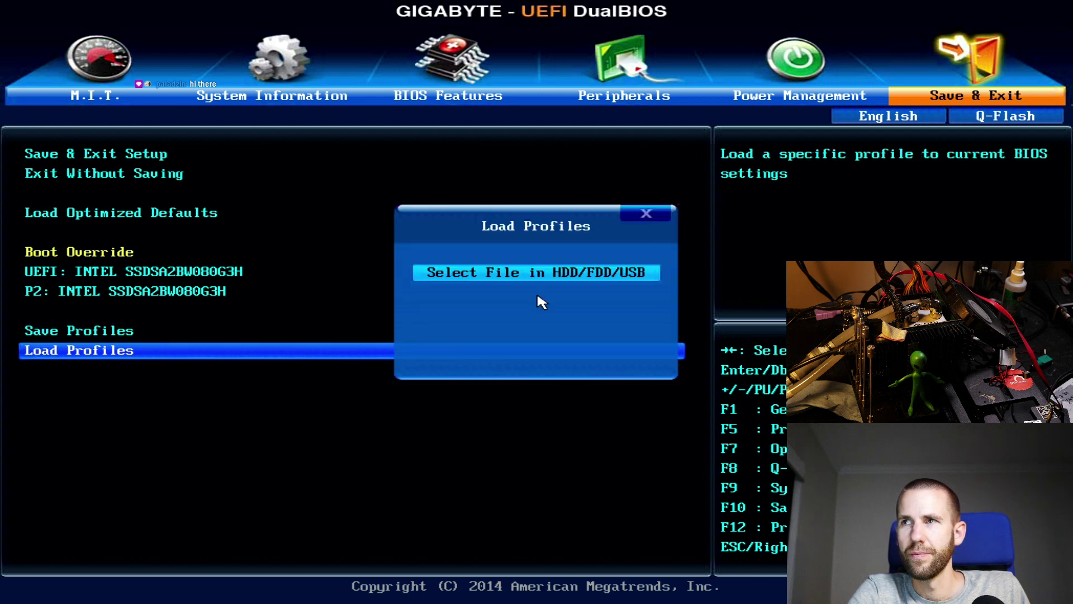
key("Escape")
key("Up")
key("Down")
key("Return")
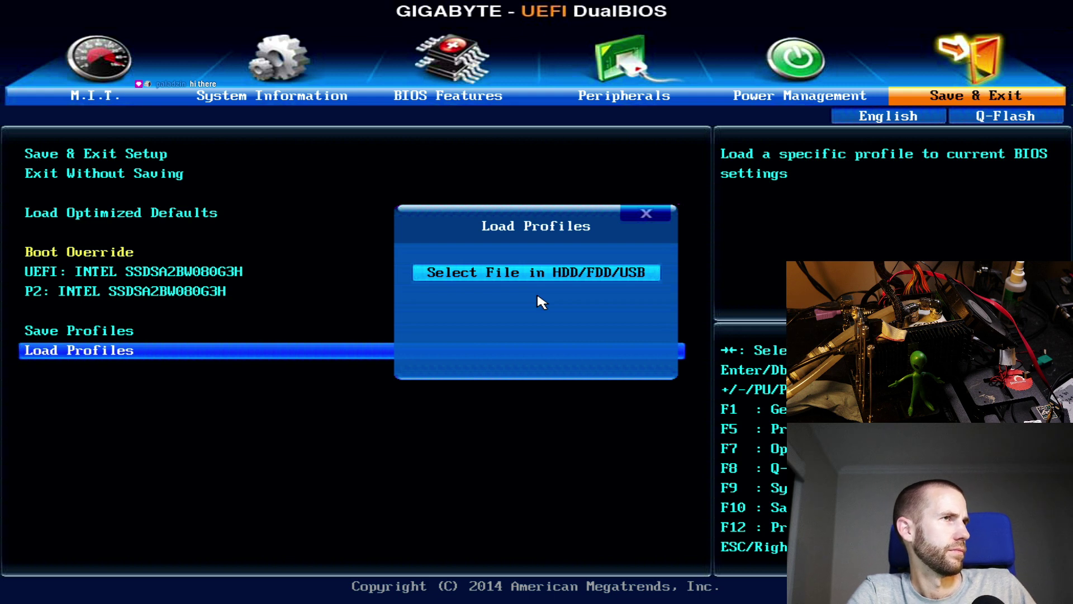
- Leave the Load Profiles dialog and view the System Information summary of the processor, memory and BIOS
key("Return")
key("Escape")
key("Escape")
key("Right")
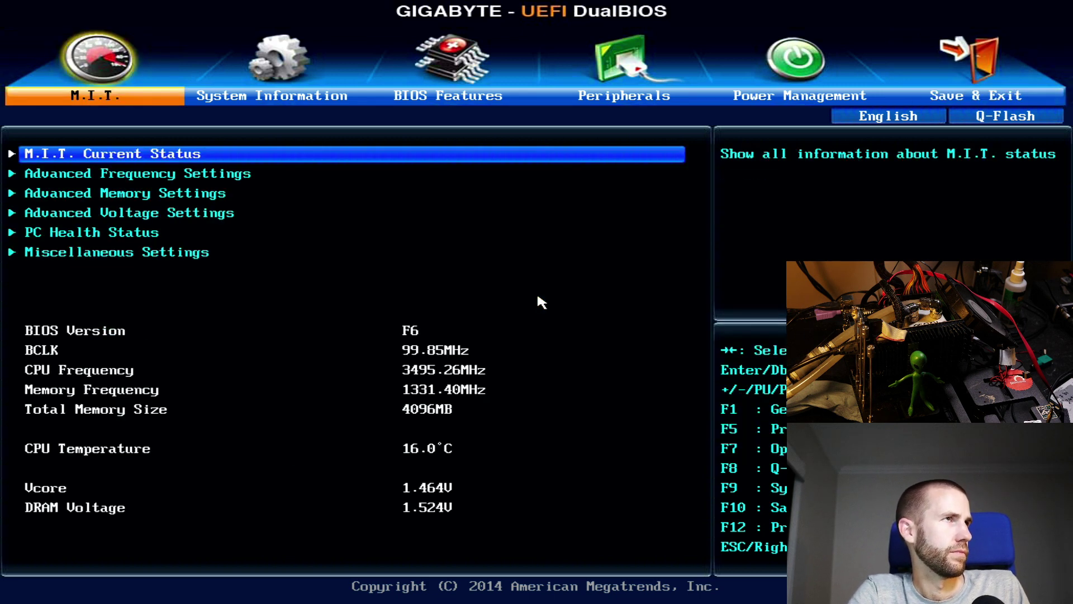
key("Right")
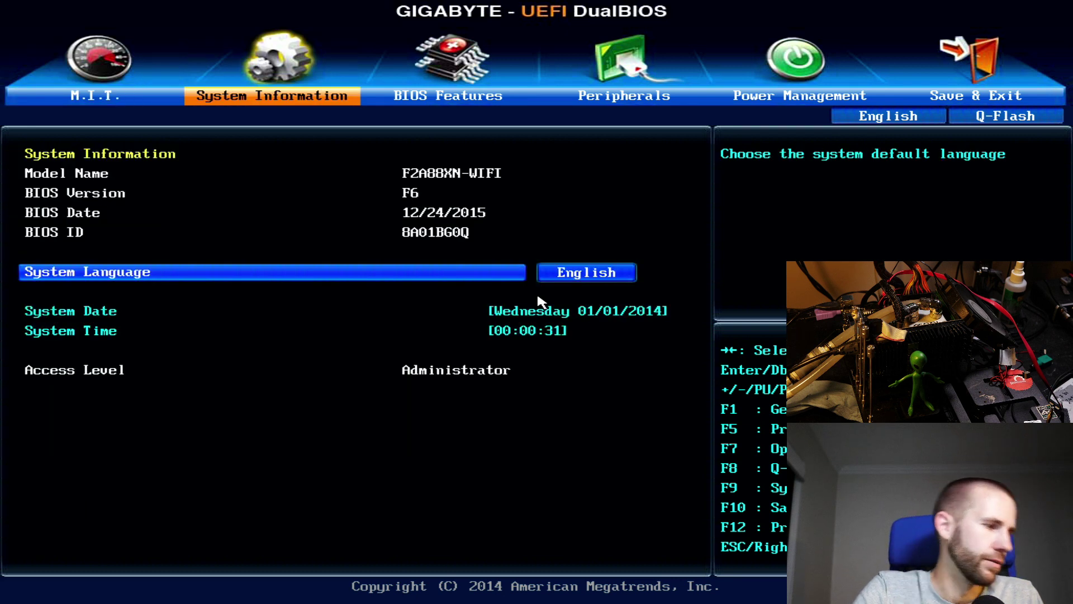
key("F7")
key("Escape")
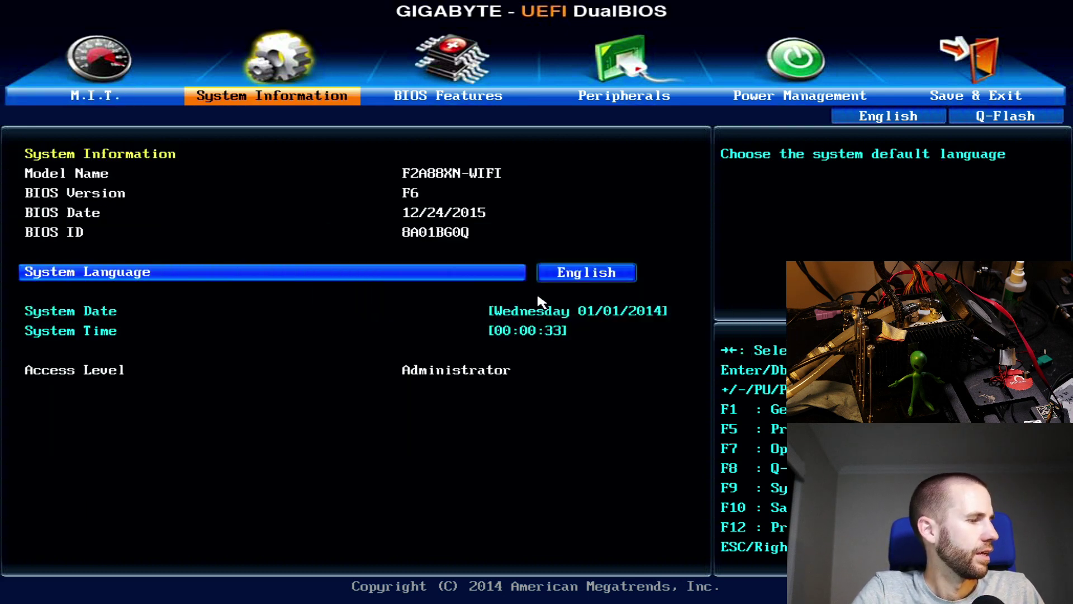
key("F9")
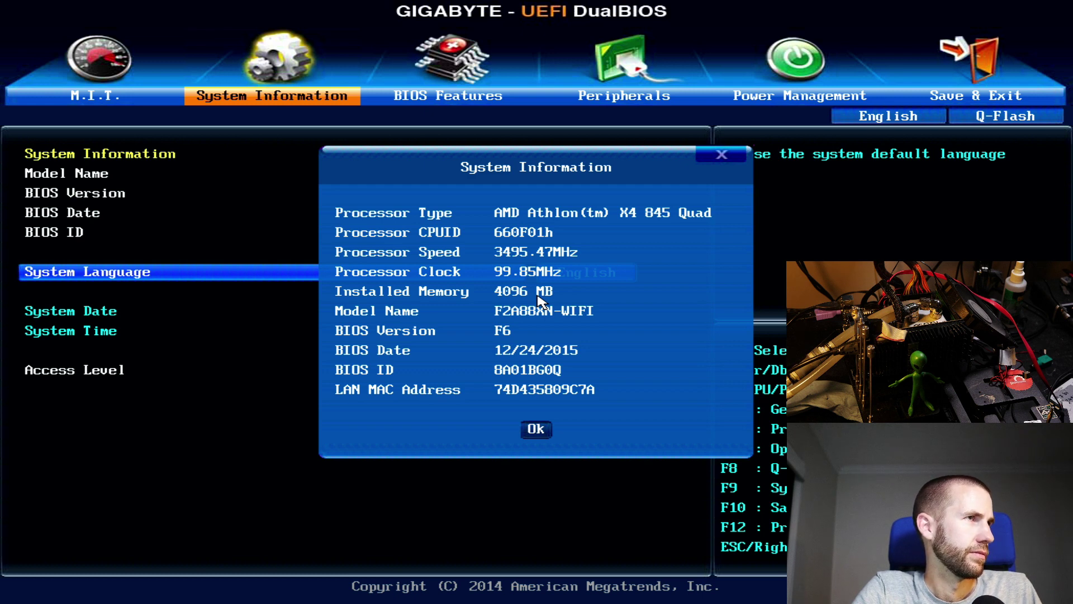
key("Escape")
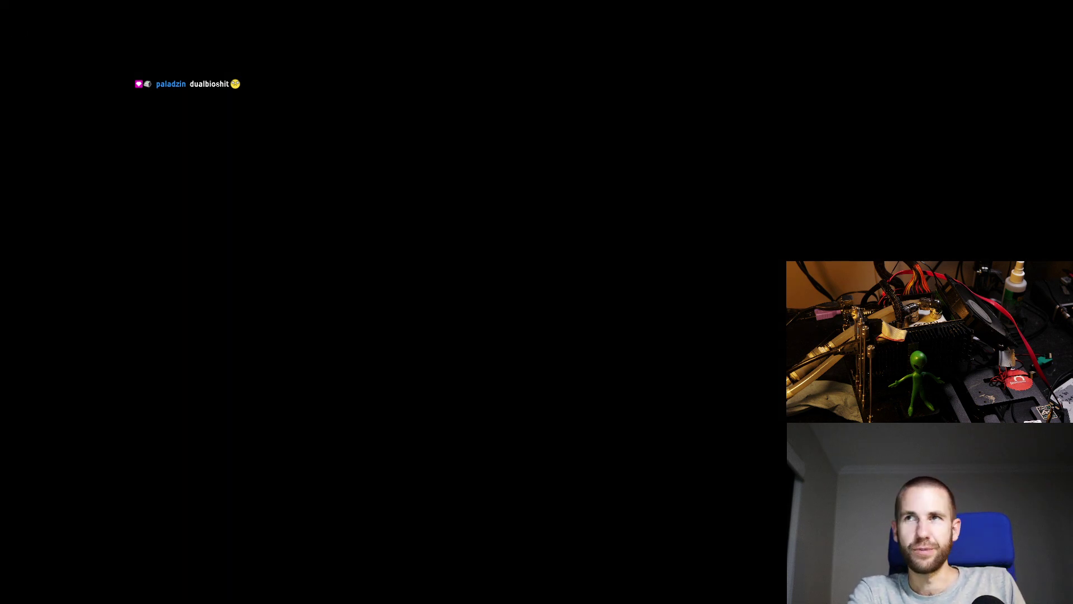
- Enter the BIOS setup after the restart and check the Load Profiles dialog for stored profiles
key("Delete")
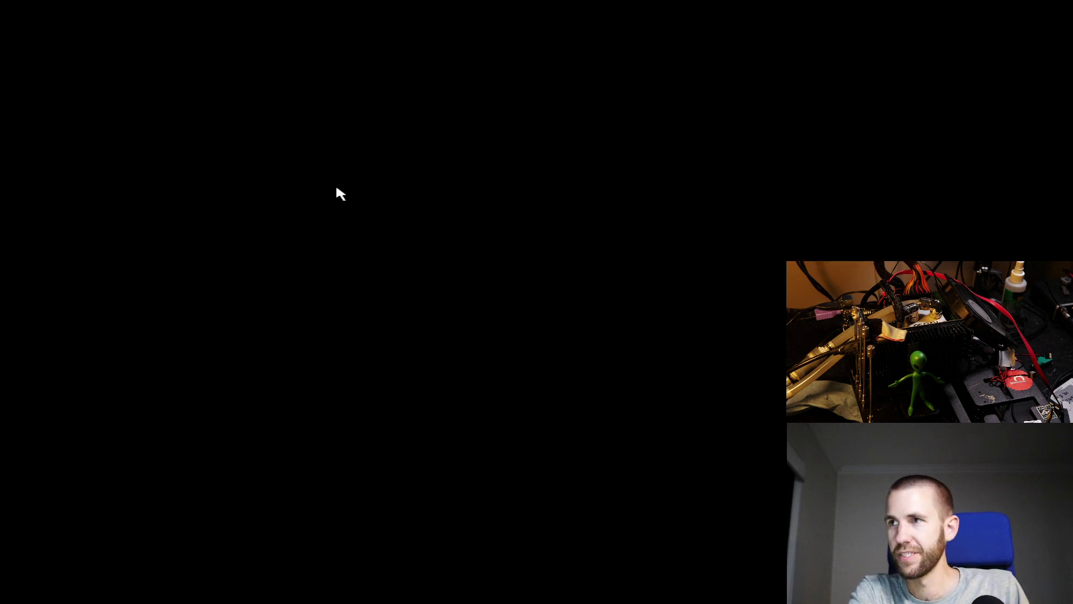
key("Left")
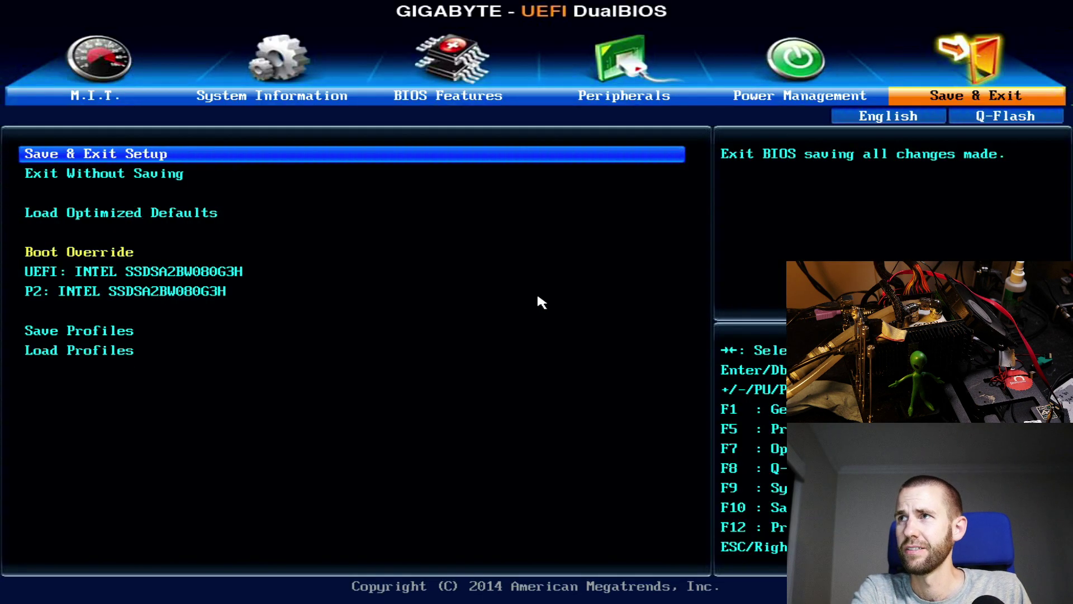
key("Down")
key("Down")
key("Down")
key("Down")
key("Down")
key("Down")
key("Return")
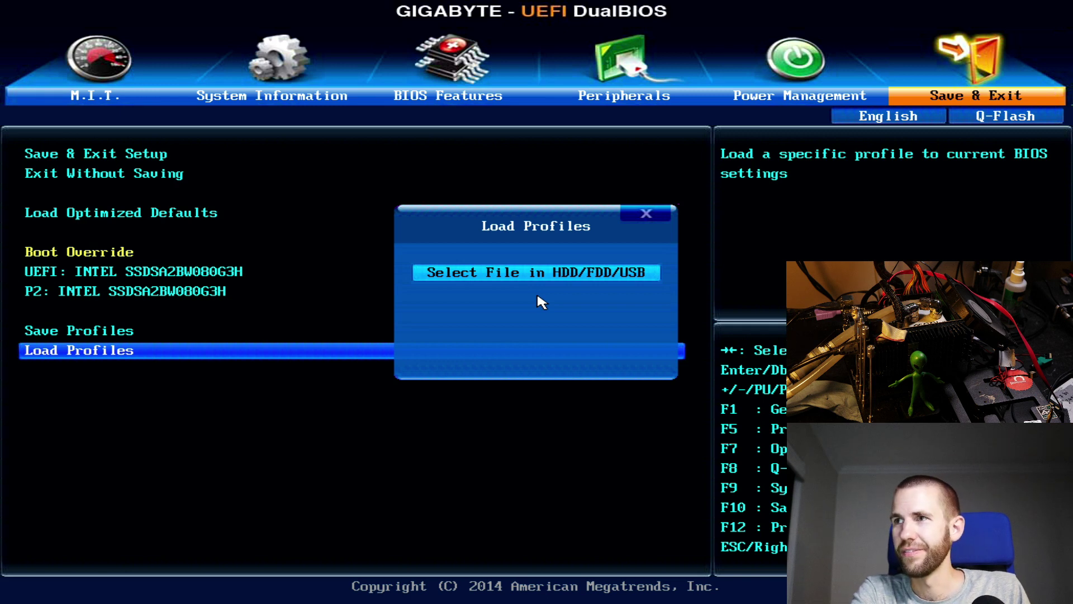
key("Escape")
- Change the SATA mode under SATA Configuration in the peripheral settings
key("Right")
key("Right")
key("Right")
key("Down")
key("Down")
key("Down")
key("Down")
key("Down")
key("Right")
key("Down")
key("Down")
key("Down")
key("Down")
key("Down")
key("Down")
key("Down")
key("Down")
key("Down")
key("Down")
key("Return")
key("Down")
key("Return")
key("Up")
key("Up")
key("Return")
key("Escape")
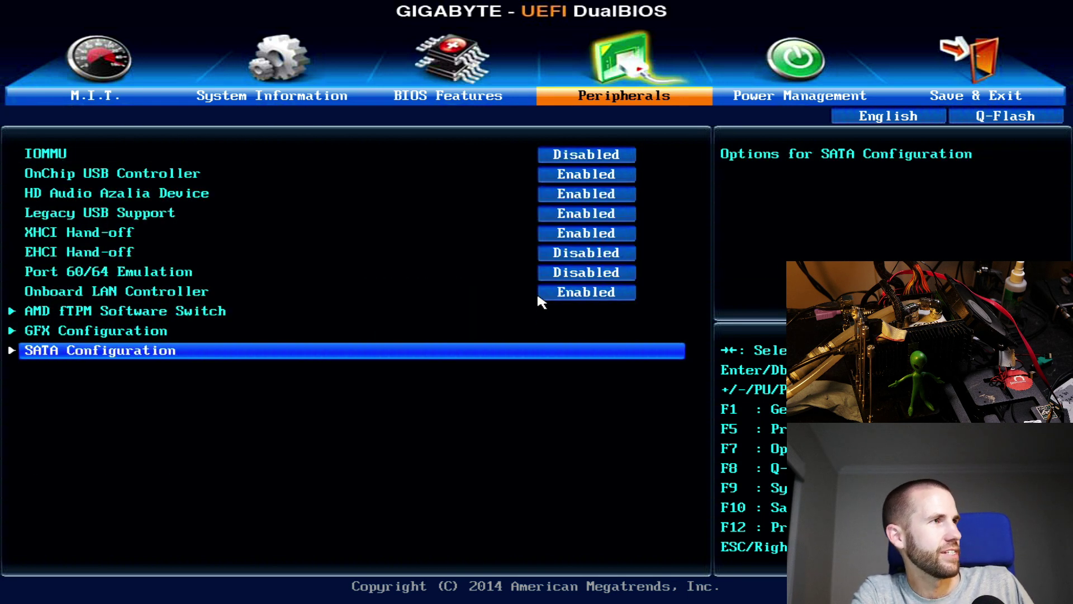
- Switch the Onboard LAN Controller option in the peripheral settings
key("Up")
key("Up")
key("Up")
key("Up")
key("Down")
key("Return")
key("Down")
key("Return")
- Save the current BIOS settings to a profile named GB1
key("Right")
key("Right")
key("Down")
key("Up")
key("Up")
key("Return")
key("Return")
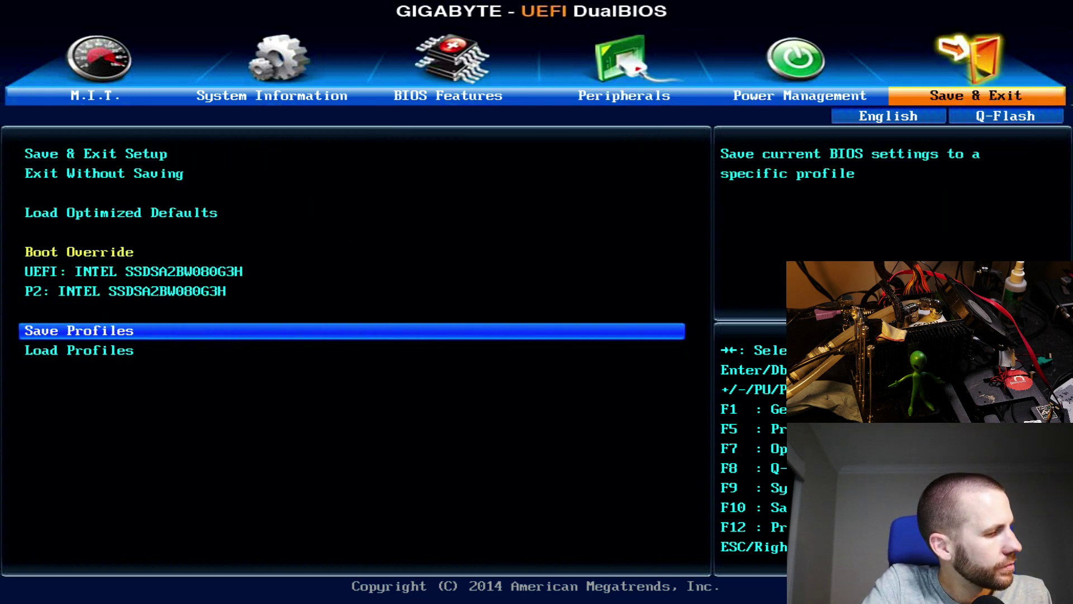
type("GB")
key("BackSpace")
type("B1")
key("Return")
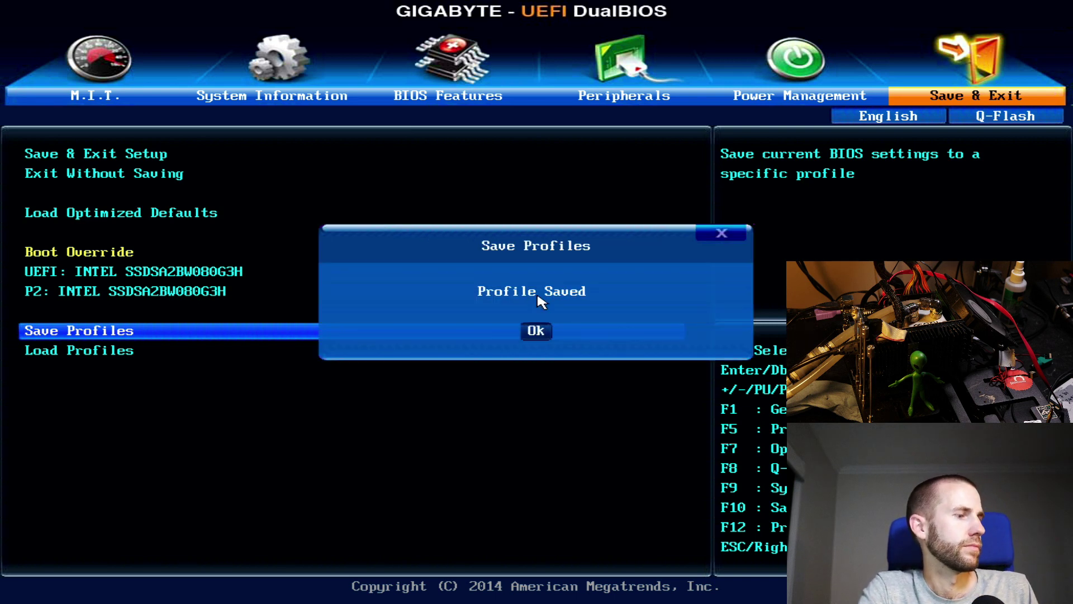
key("Return")
- Set the System Memory Multiplier to 16.00 in the Advanced Memory Settings
key("Right")
key("Down")
key("Down")
key("Down")
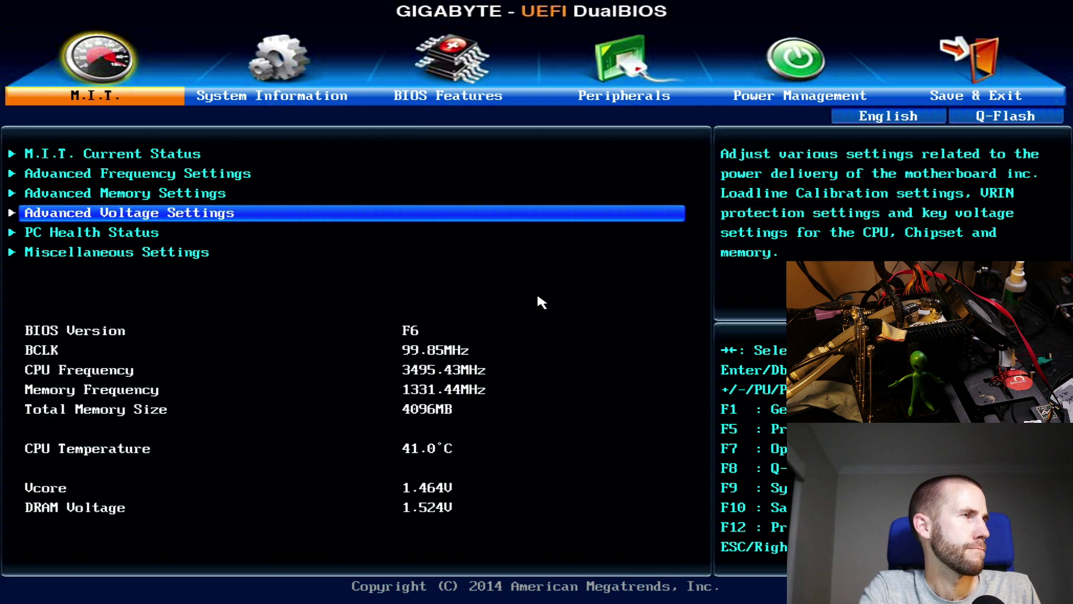
key("Up")
key("Return")
key("Down")
key("Down")
key("Down")
key("Down")
key("Up")
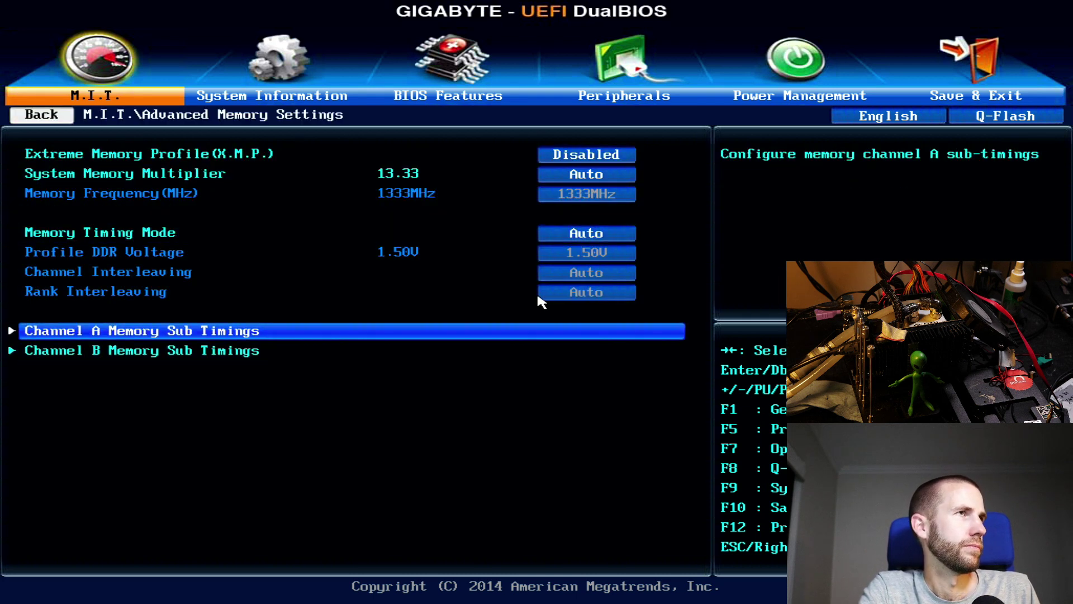
key("Up")
key("Up")
key("Up")
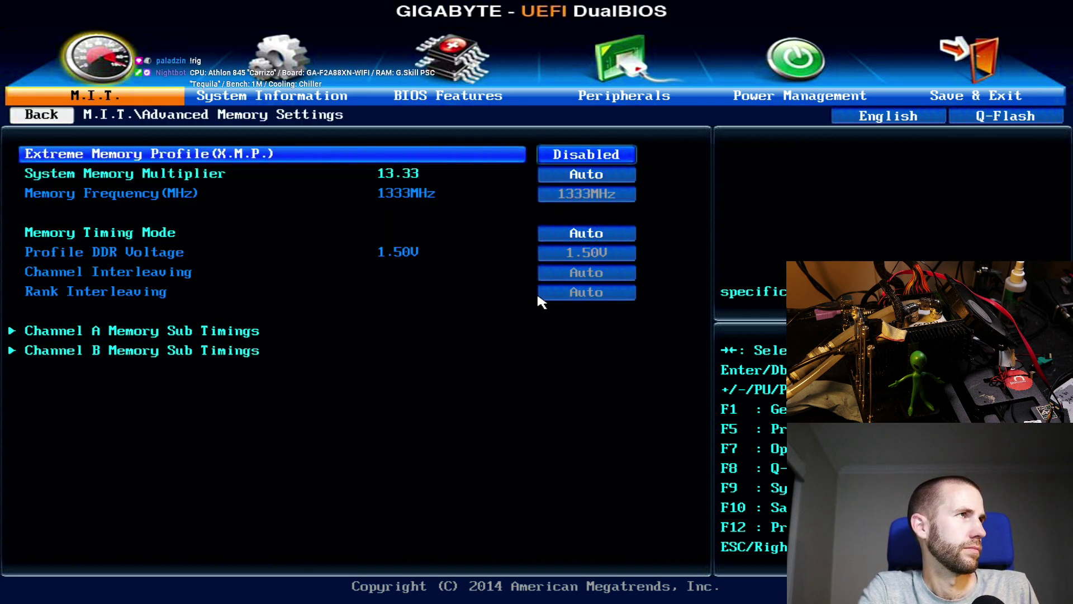
key("Down")
key("plus")
key("plus")
key("plus")
key("plus")
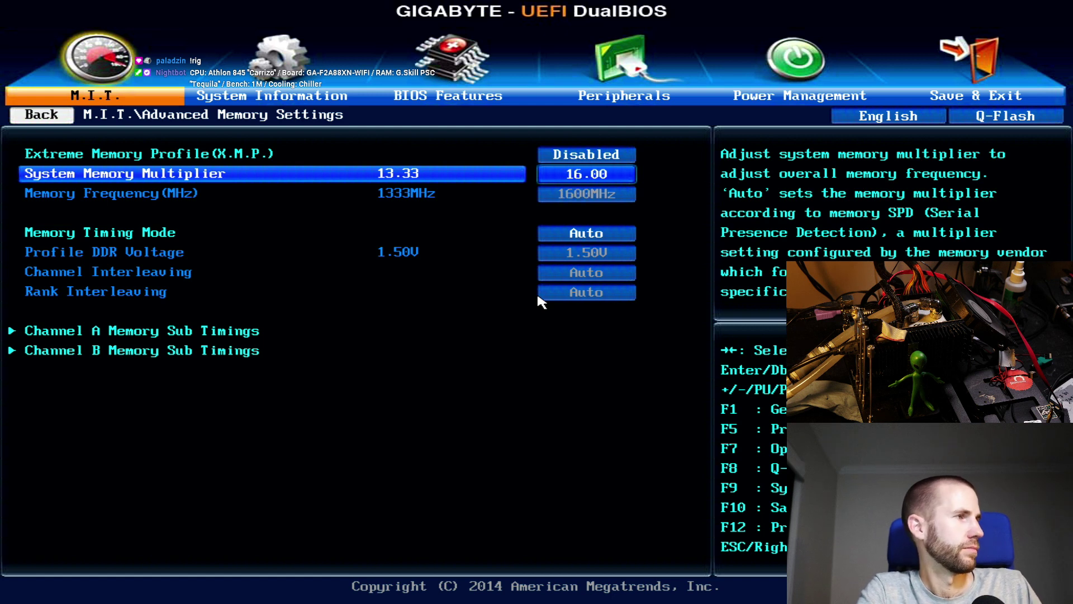
- Set the CPU Clock Control to 110.00MHz in the Advanced Frequency Settings
key("Escape")
key("Up")
key("Return")
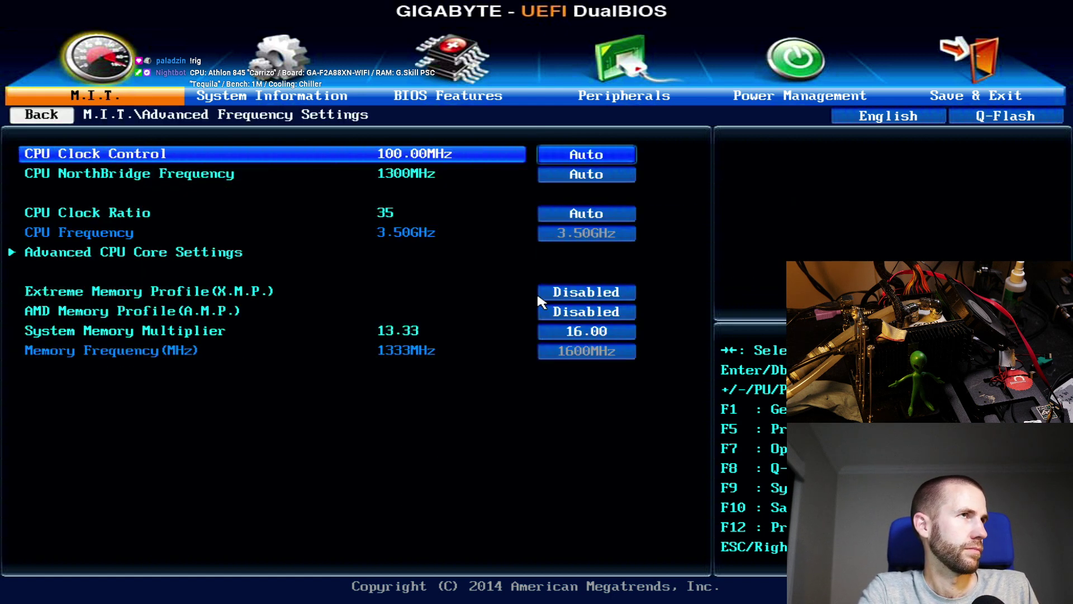
type("110")
key("Return")
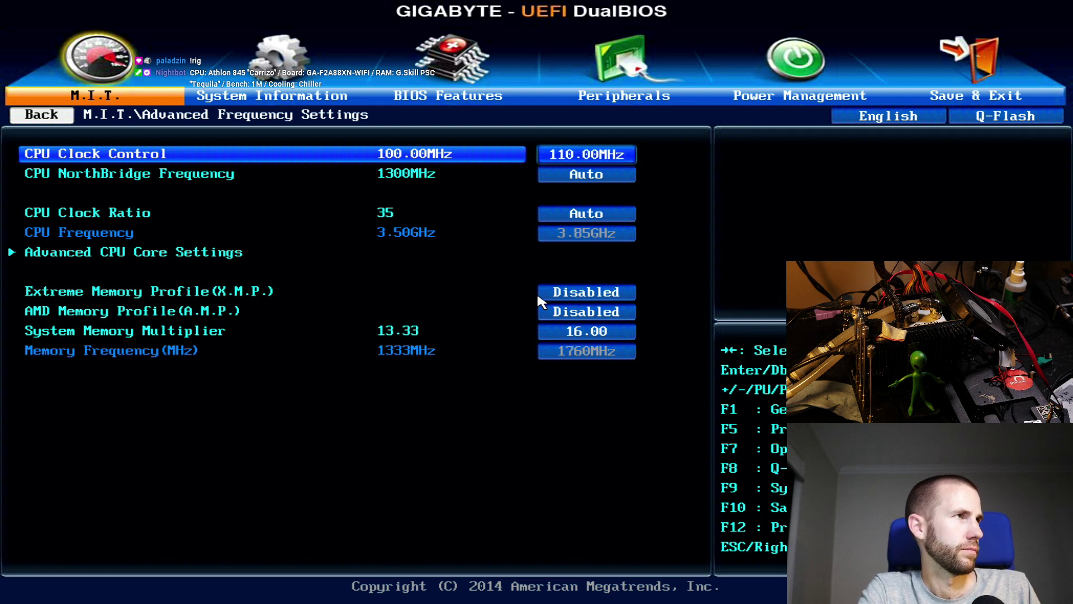
- Set the CPU Vcore to 1.55000V in the Advanced Voltage Settings
key("Escape")
key("Down")
key("Down")
key("Return")
key("Down")
key("Up")
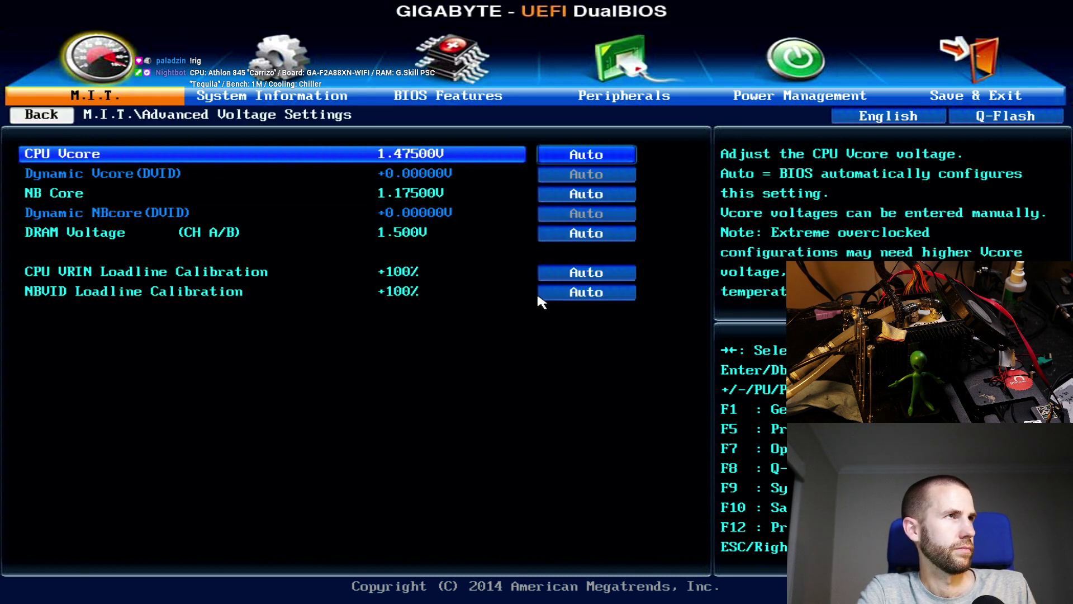
type("1.5")
key("Return")
- Save the configuration, restart, and re-enter the BIOS setup
key("F10")
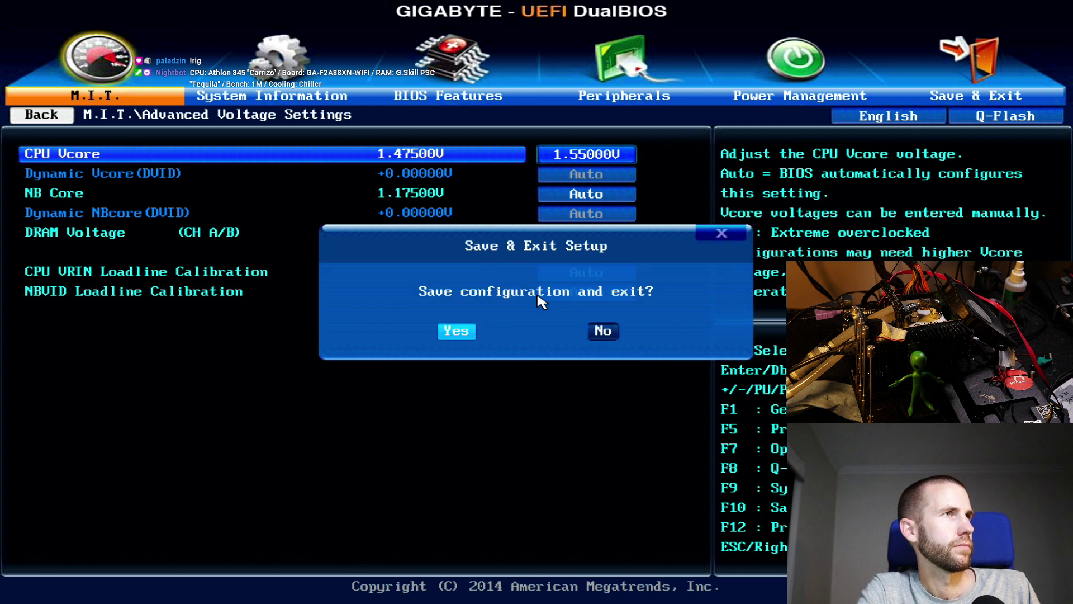
key("Return")
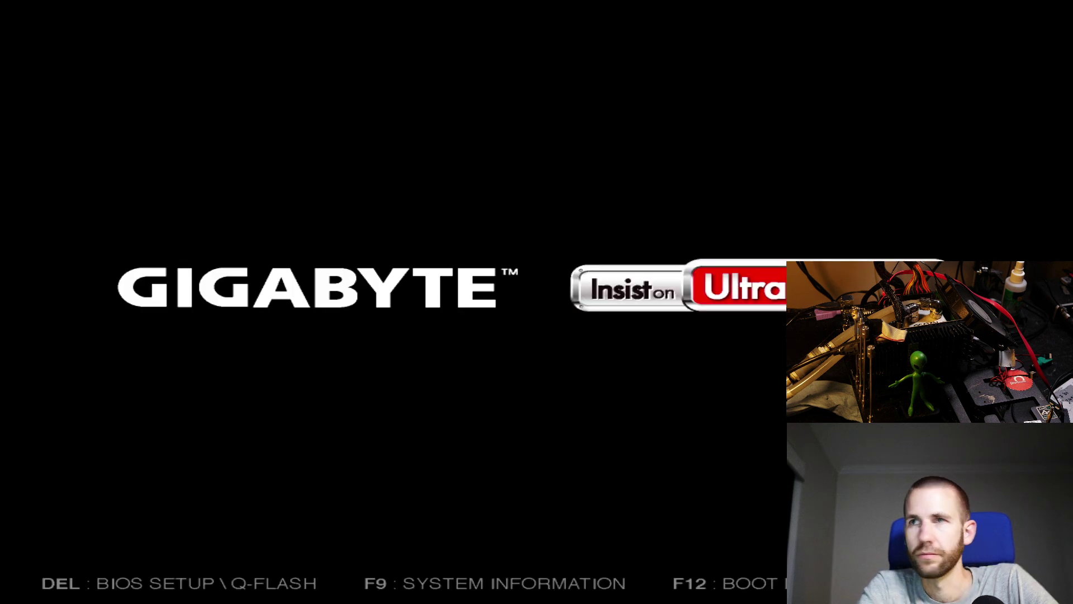
key("Delete")
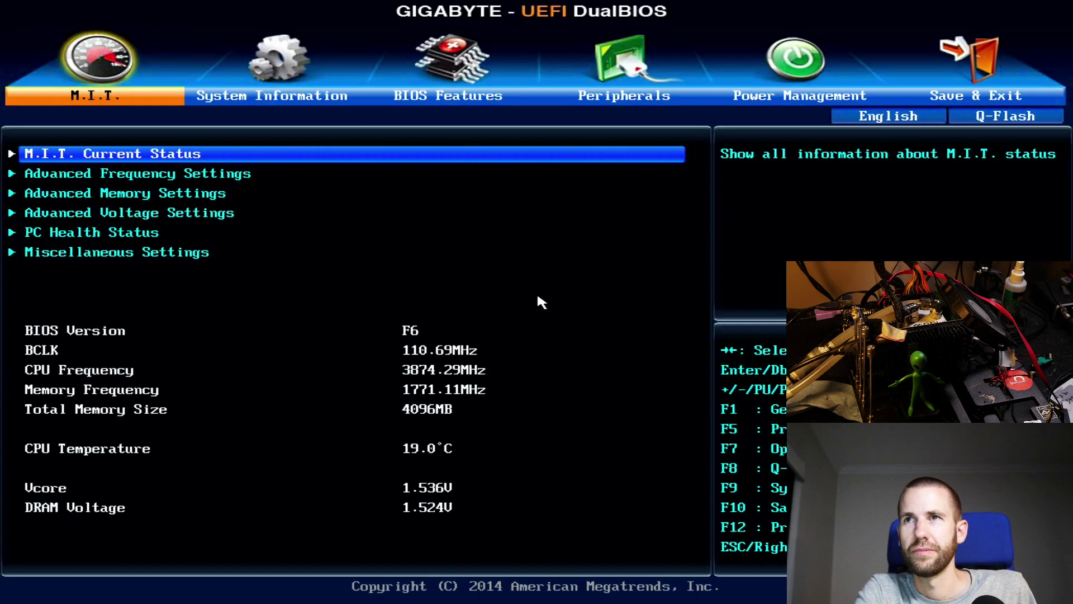
- Set the Memory Timing Mode to Manual in the Channel A Memory Sub Timings
key("Down")
key("Down")
key("Return")
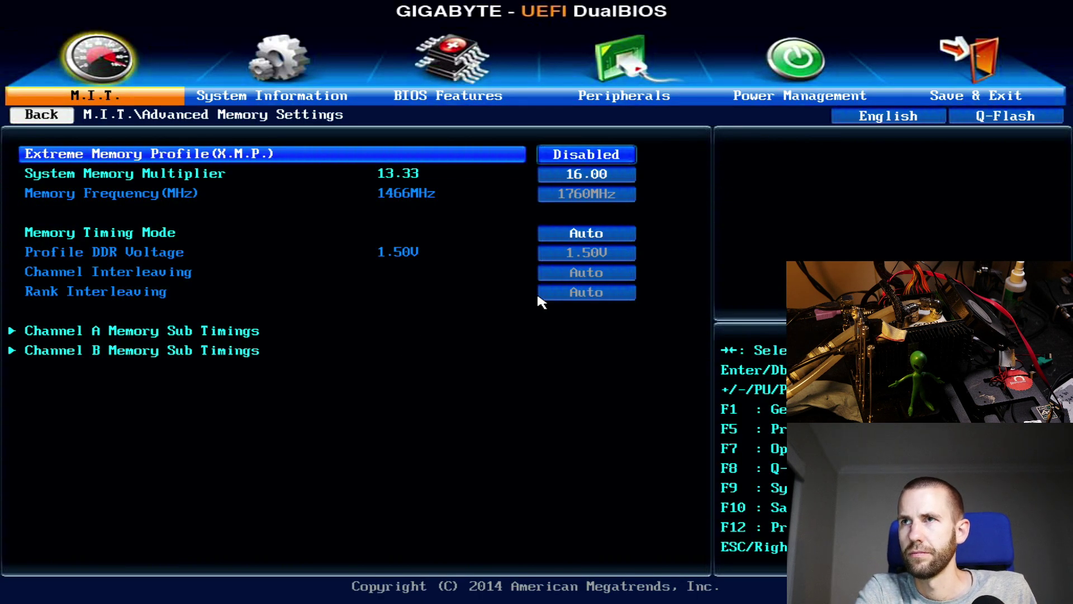
key("Down")
key("Down")
key("Down")
key("Down")
key("Down")
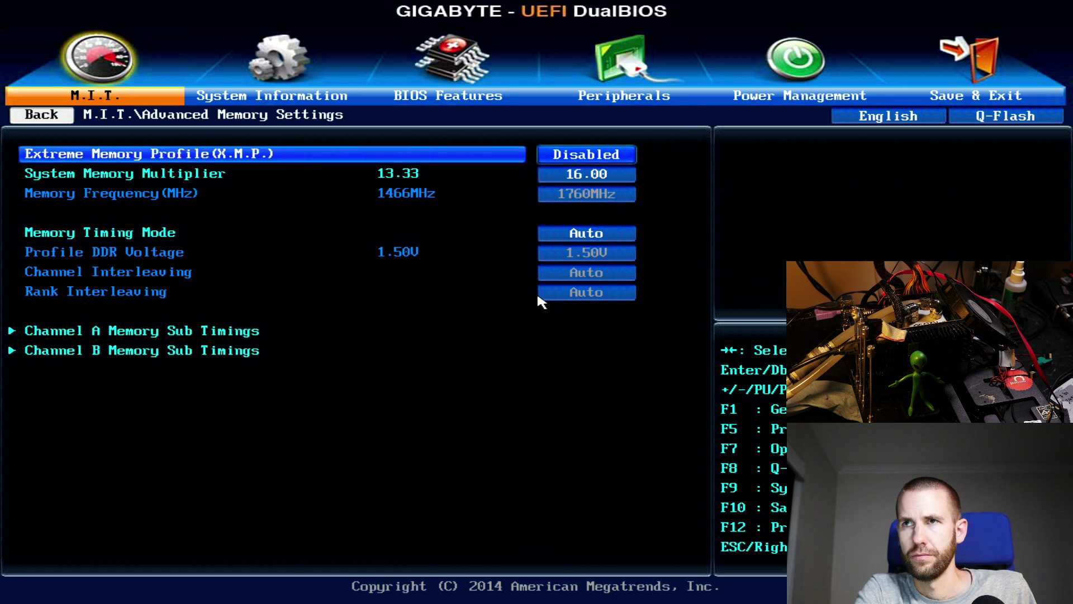
key("Down")
key("Down")
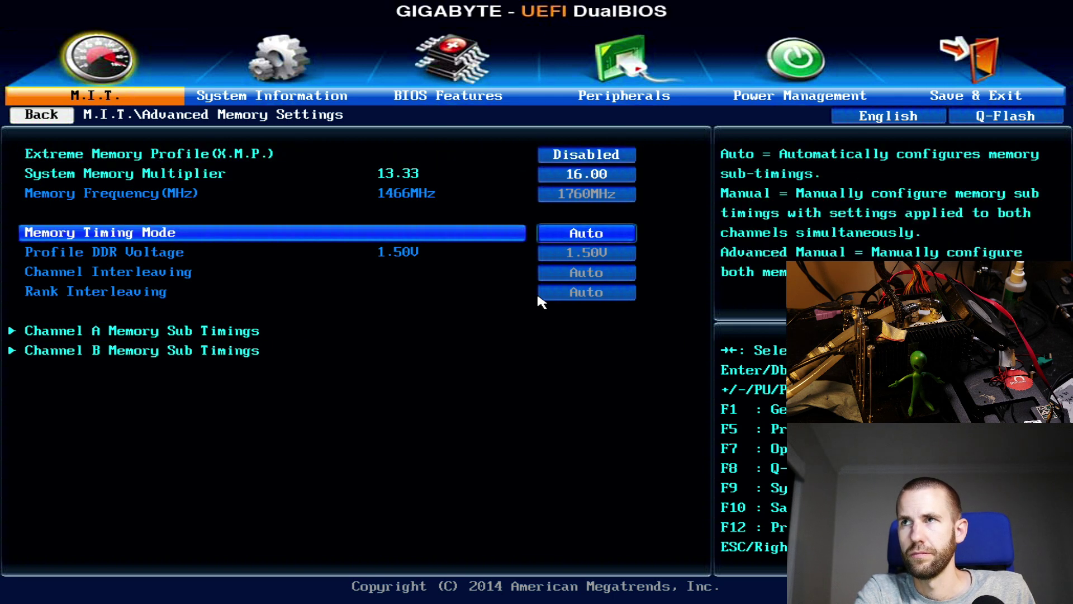
key("Down")
key("Return")
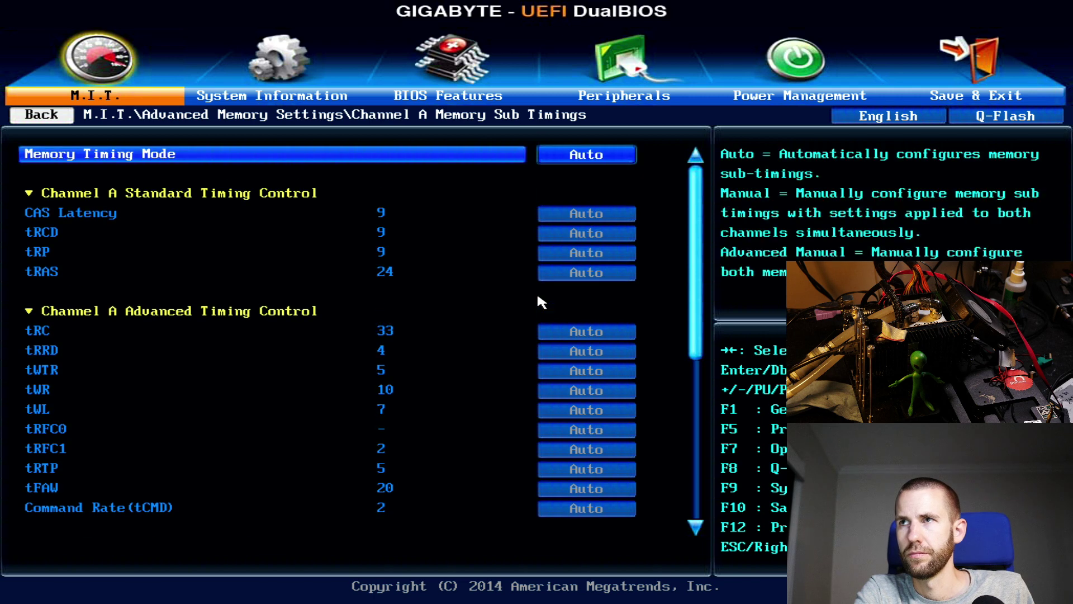
key("Return")
key("Down")
key("Return")
- Set the Channel A standard timings to CAS Latency 6, tRCD 10 and tRP 6
key("Down")
type("6")
key("Return")
key("Down")
type("10")
key("Return")
type("6")
key("Escape")
key("Down")
type("6")
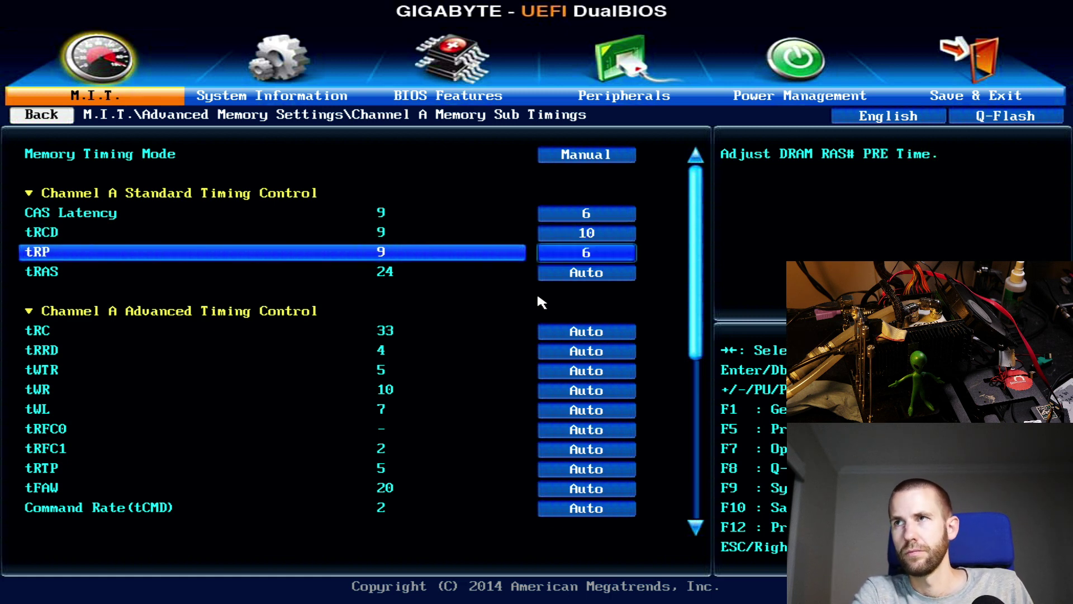
key("Return")
key("Escape")
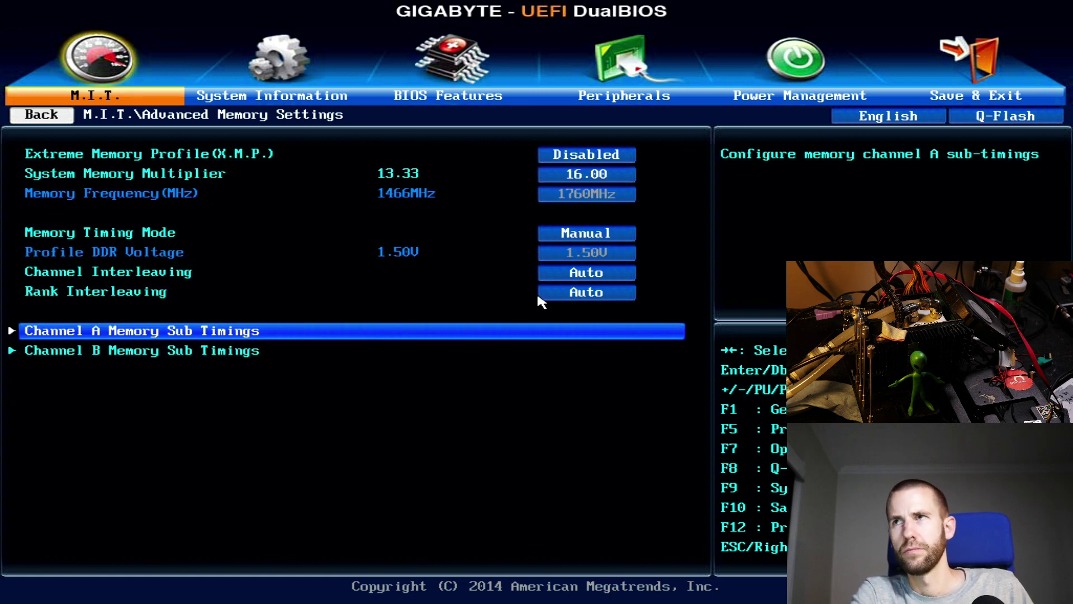
- Raise the CPU Clock Control by two increments in the Advanced Frequency Settings, and save and exit the BIOS
key("Escape")
key("Up")
key("Return")
key("Up")
key("plus")
key("plus")
key("F10")
key("Return")
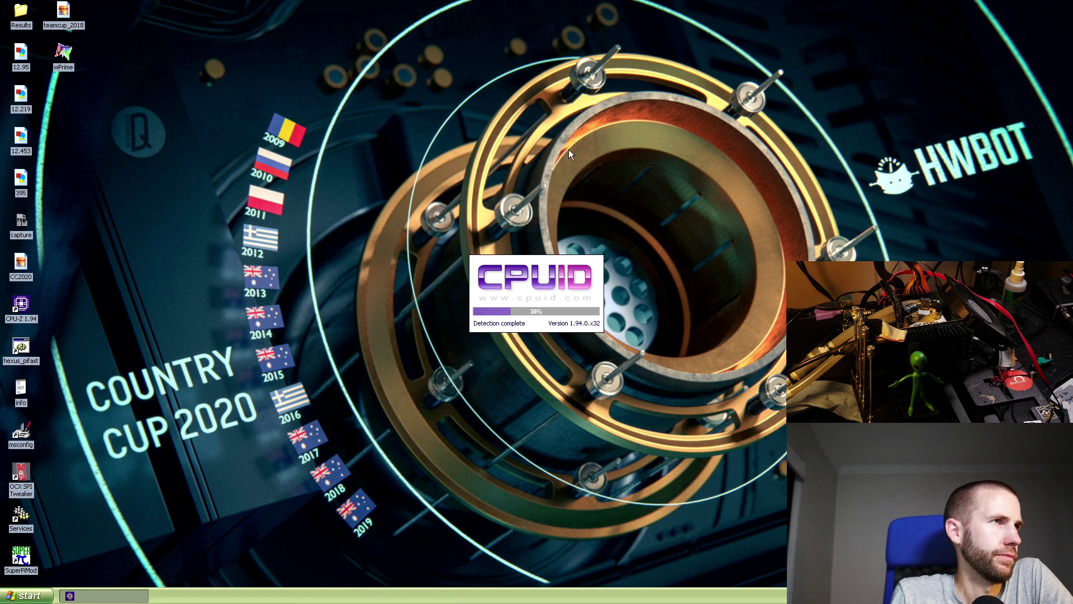
- Compare the memory frequency and timings in CPU-Z with those in the saved 395 screenshot, and close the screenshot
left_click(524, 202)
left_click_drag(514, 186, 623, 169)
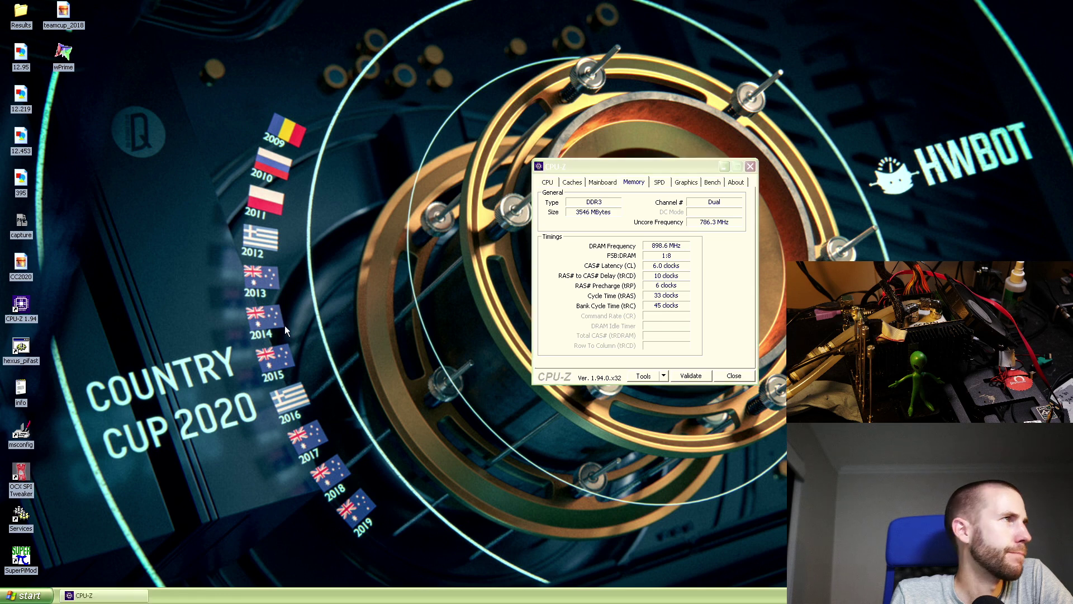
double_click(22, 181)
left_click_drag(328, 166, 482, 176)
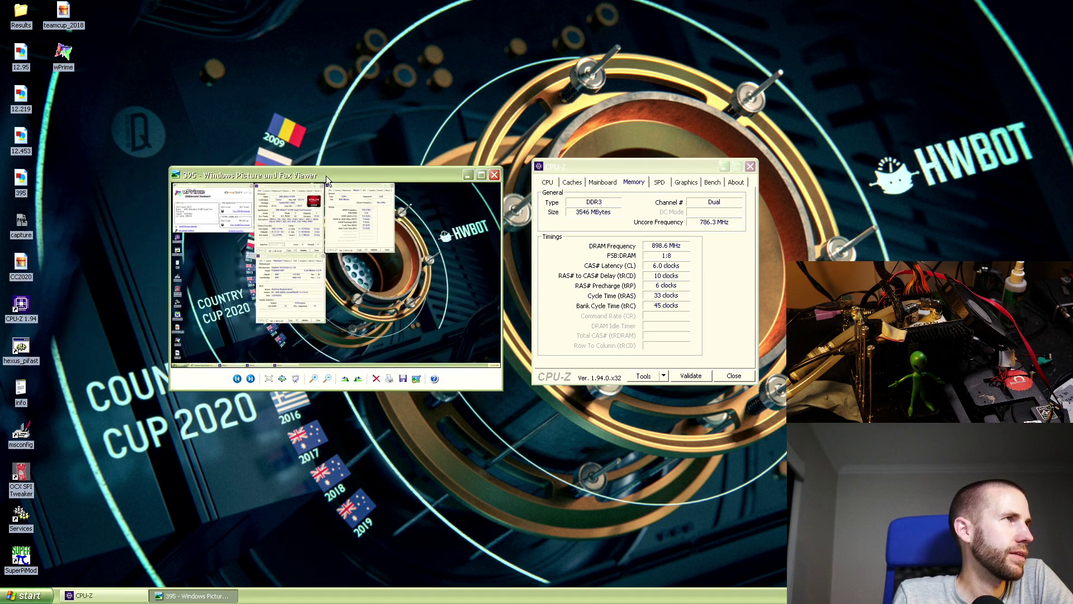
left_click_drag(497, 284, 413, 266)
scroll(412, 265, "up", 2)
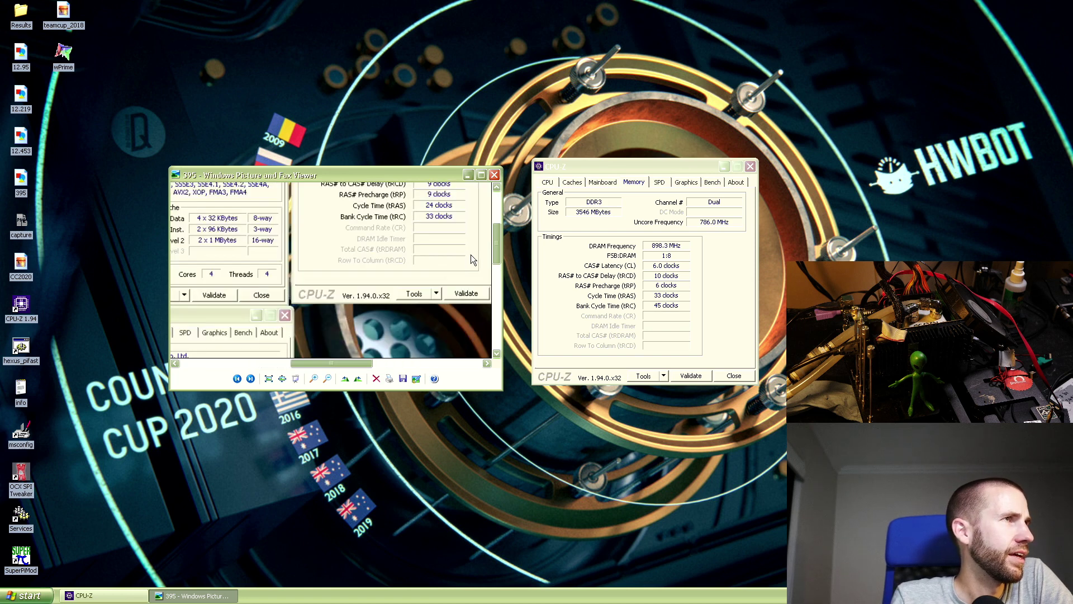
left_click_drag(493, 247, 494, 230)
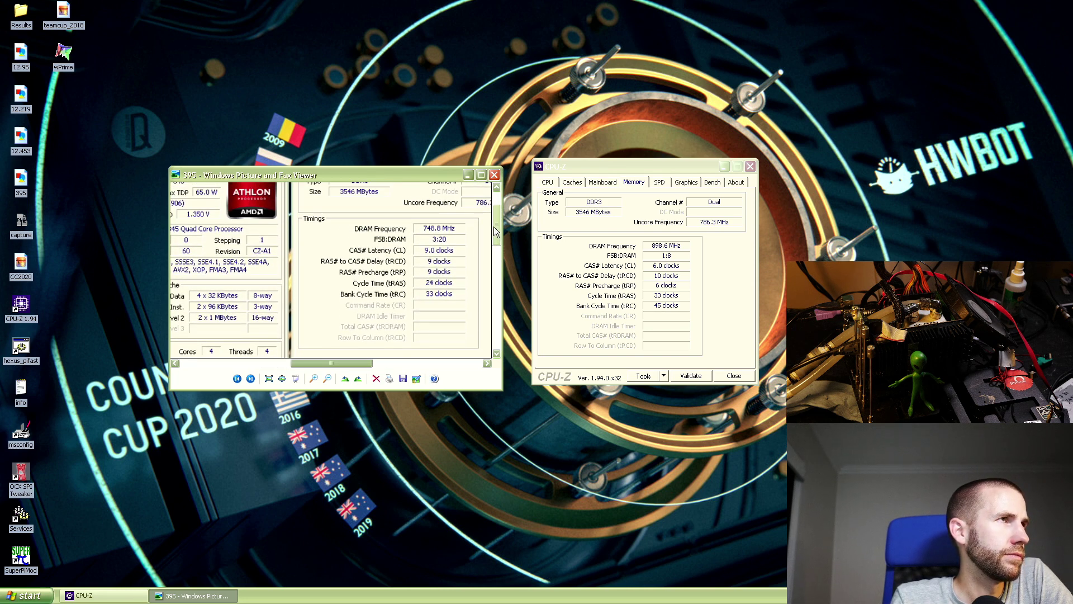
left_click(494, 174)
- Check the processor details in CPU-Z, close it, and launch the wPrime benchmark
left_click(556, 180)
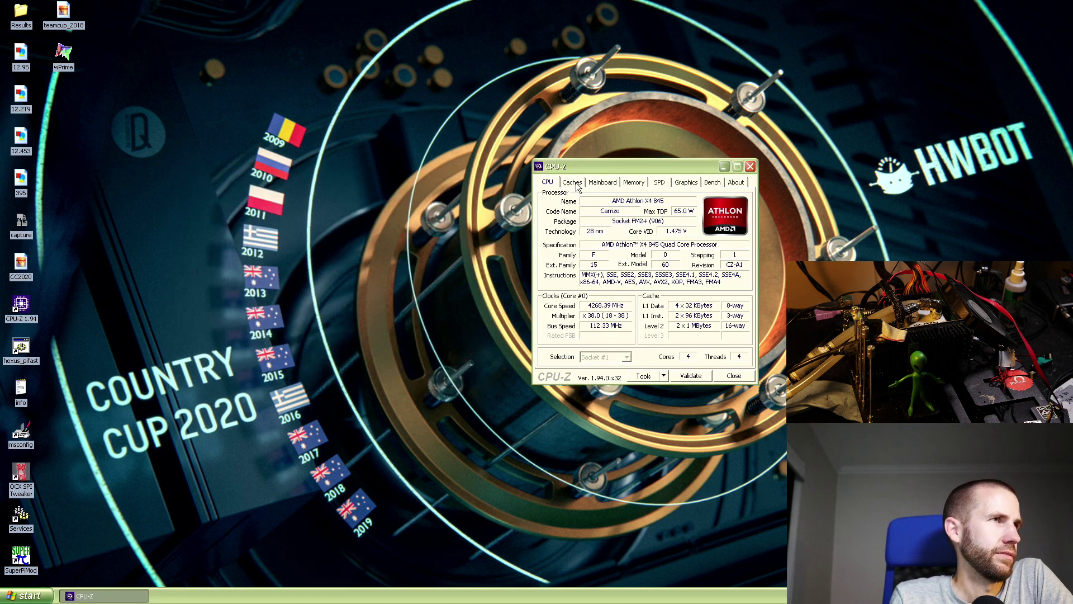
left_click(749, 166)
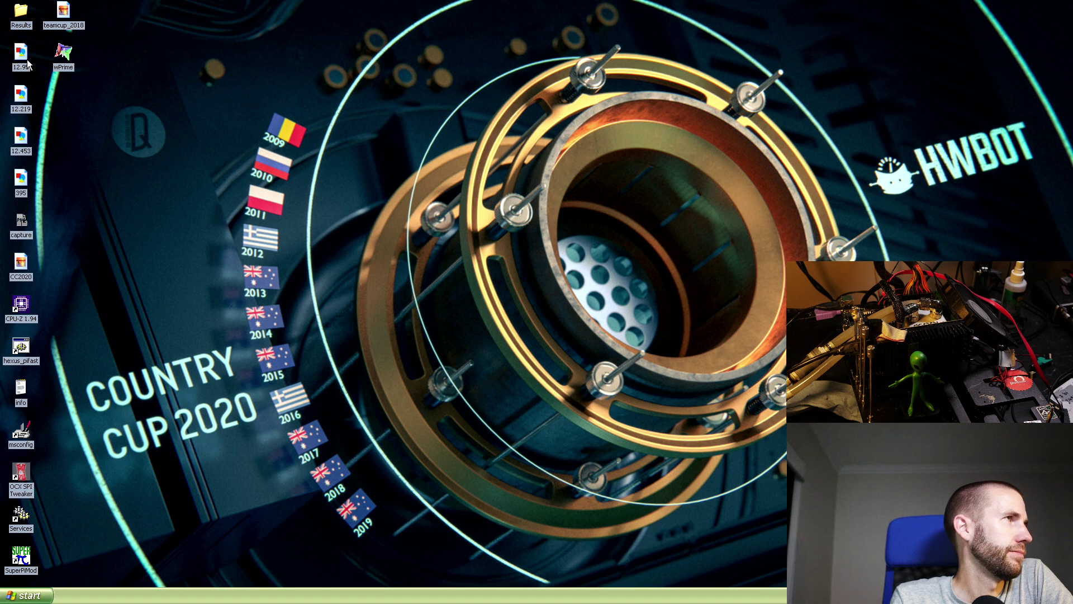
double_click(67, 52)
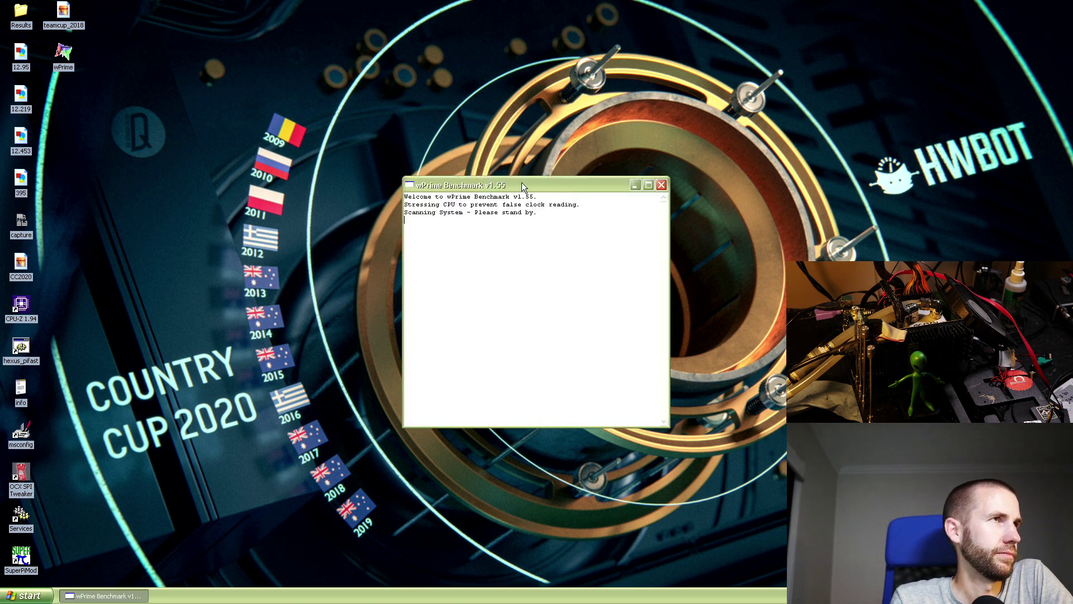
- Set the wPrime thread count to 4, and run the 32M benchmark
left_click(385, 262)
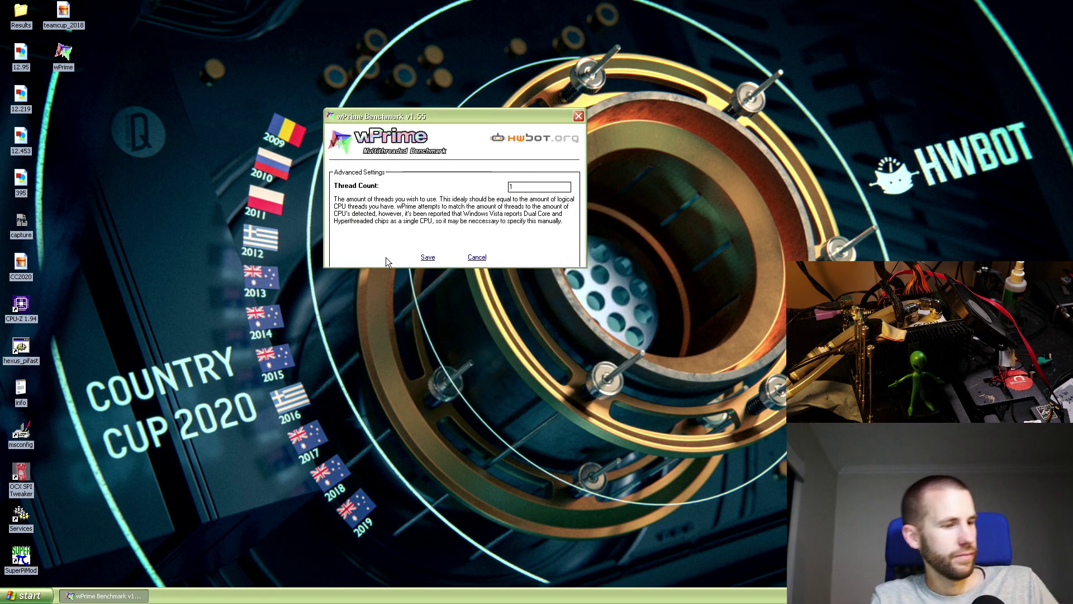
type("4")
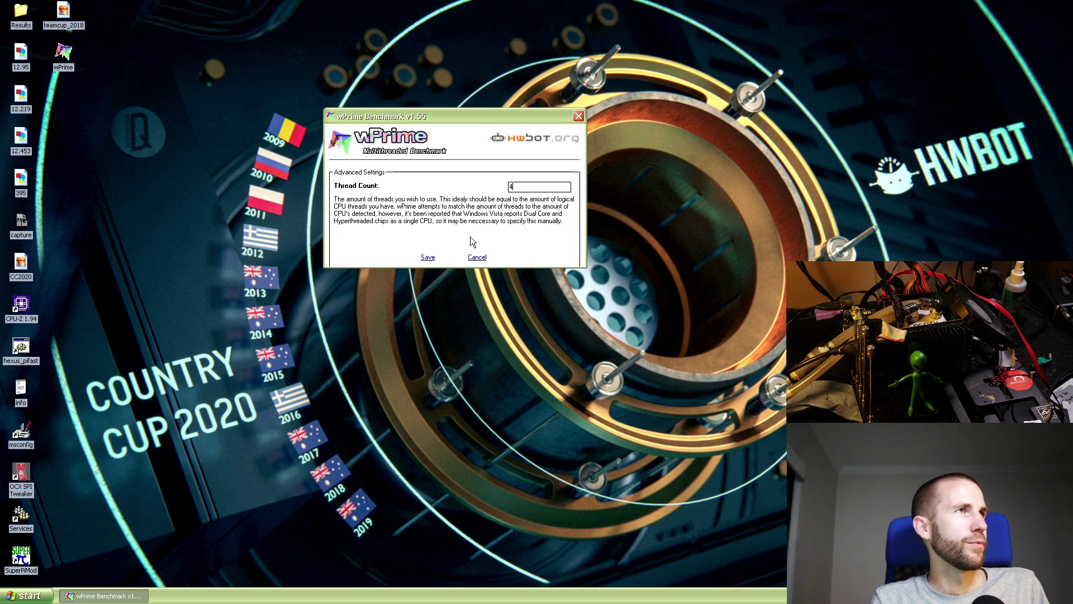
left_click(428, 257)
left_click(525, 204)
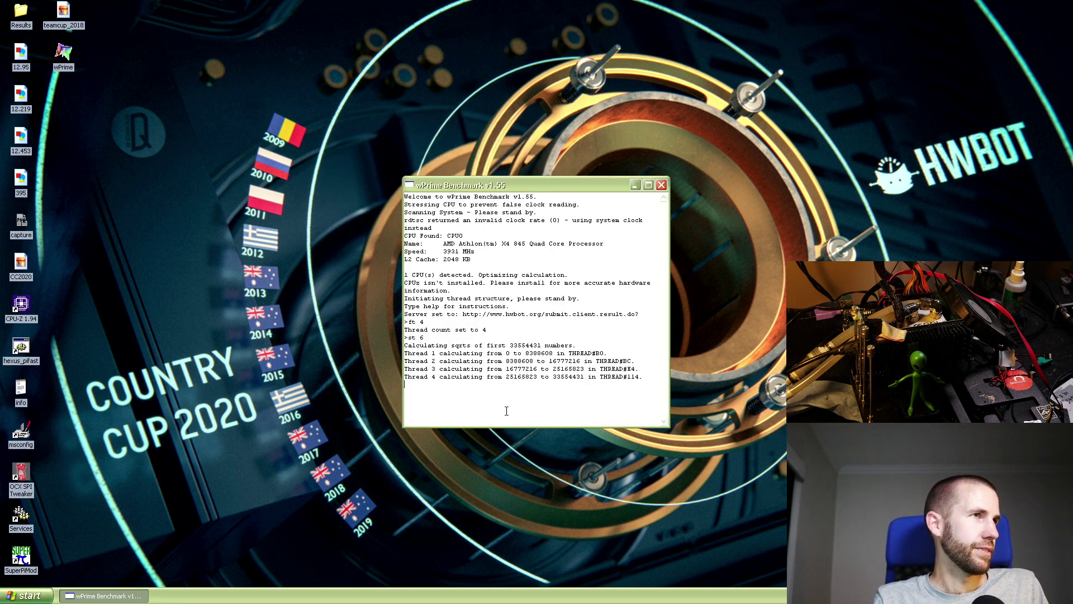
left_click_drag(502, 426, 586, 106)
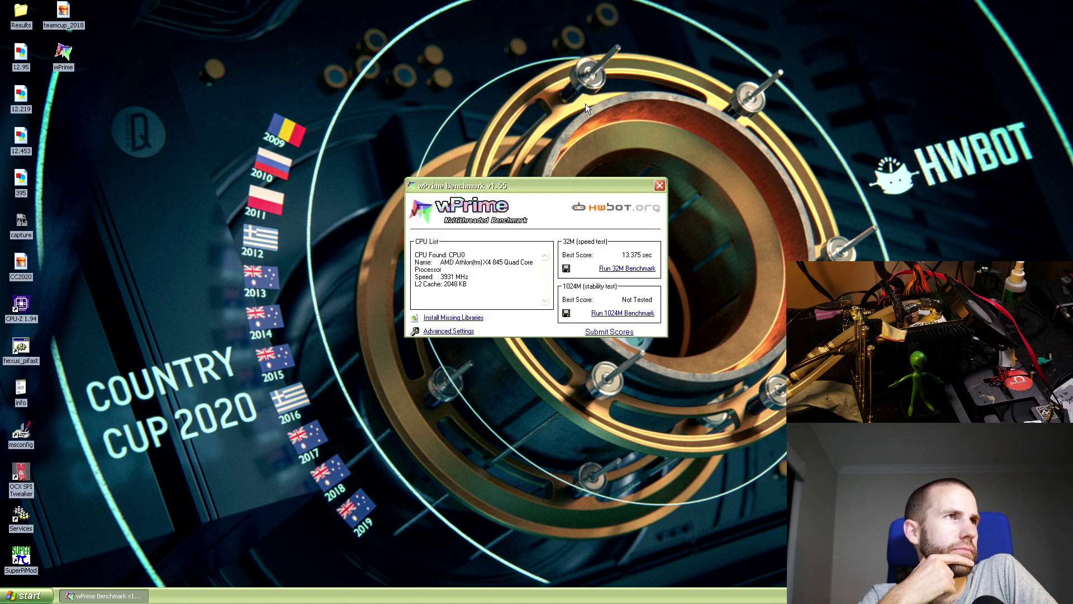
- Place wPrime and a newly launched CPU-Z side by side, check the processor's clock readings, and close CPU-Z
left_click_drag(534, 184, 366, 74)
left_click(437, 159)
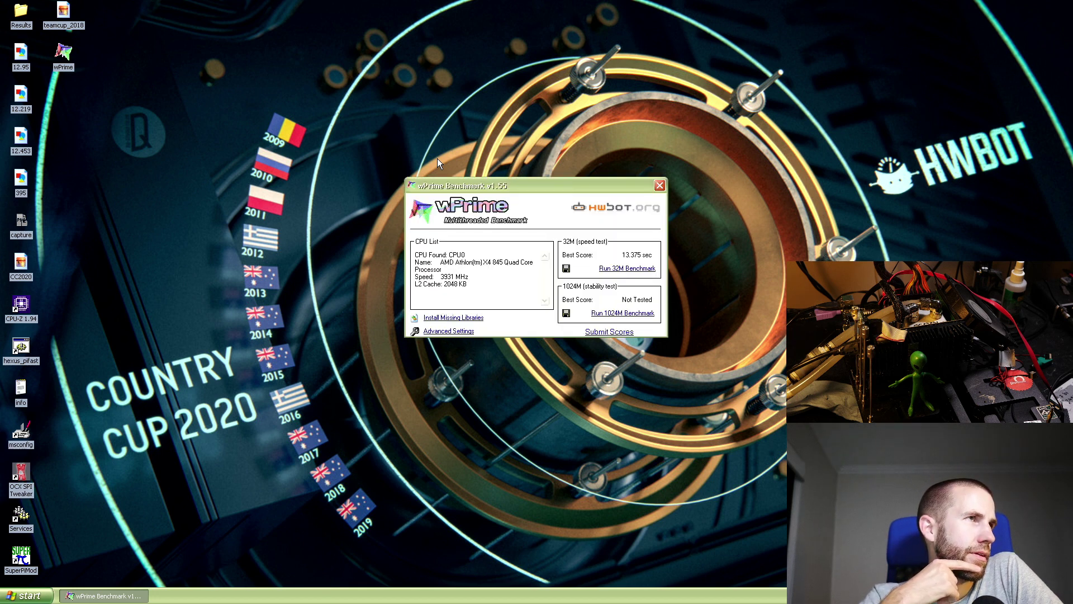
left_click_drag(193, 214, 343, 63)
double_click(28, 306)
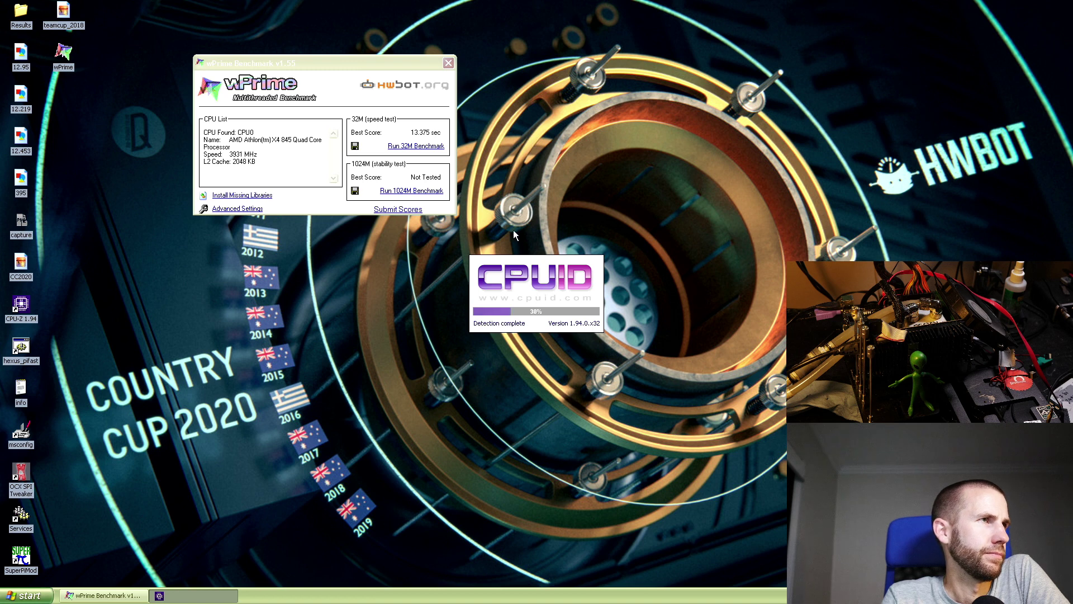
left_click_drag(482, 194, 522, 69)
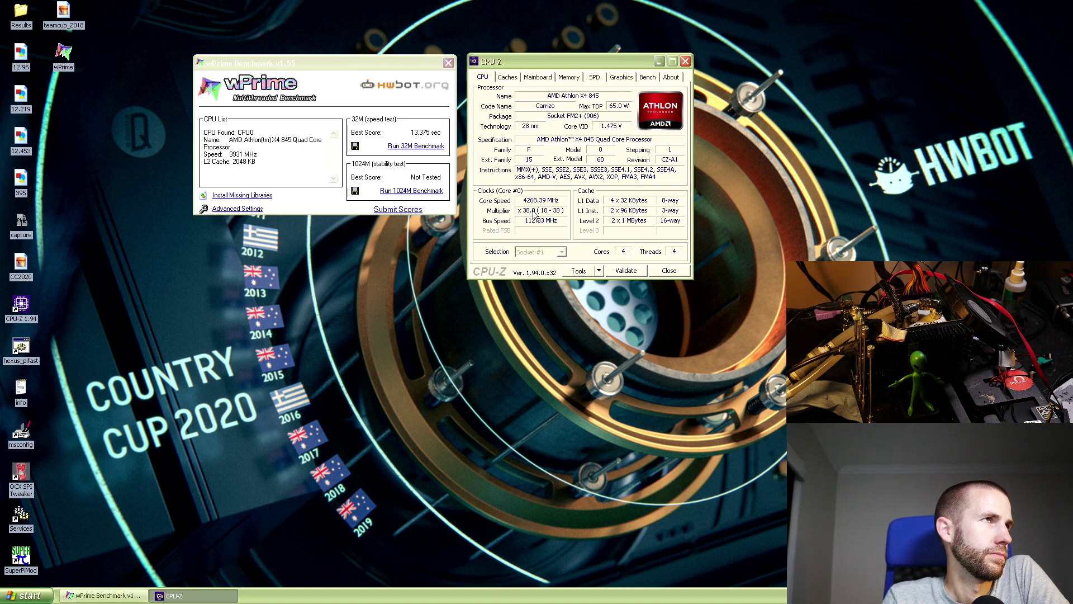
left_click(686, 63)
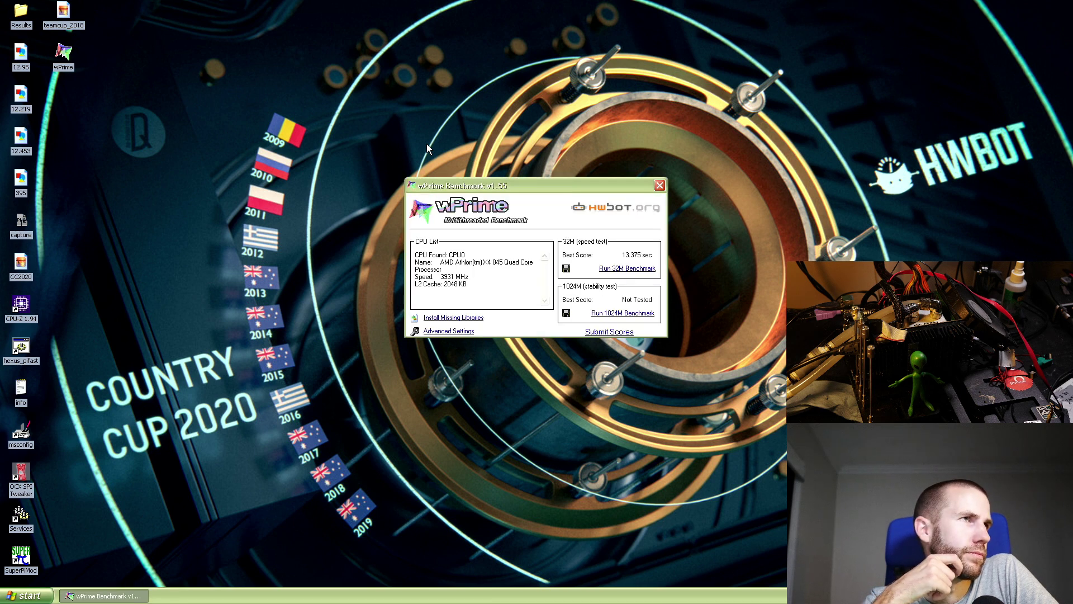
- Restart the computer and close the wPrime window
left_click(28, 595)
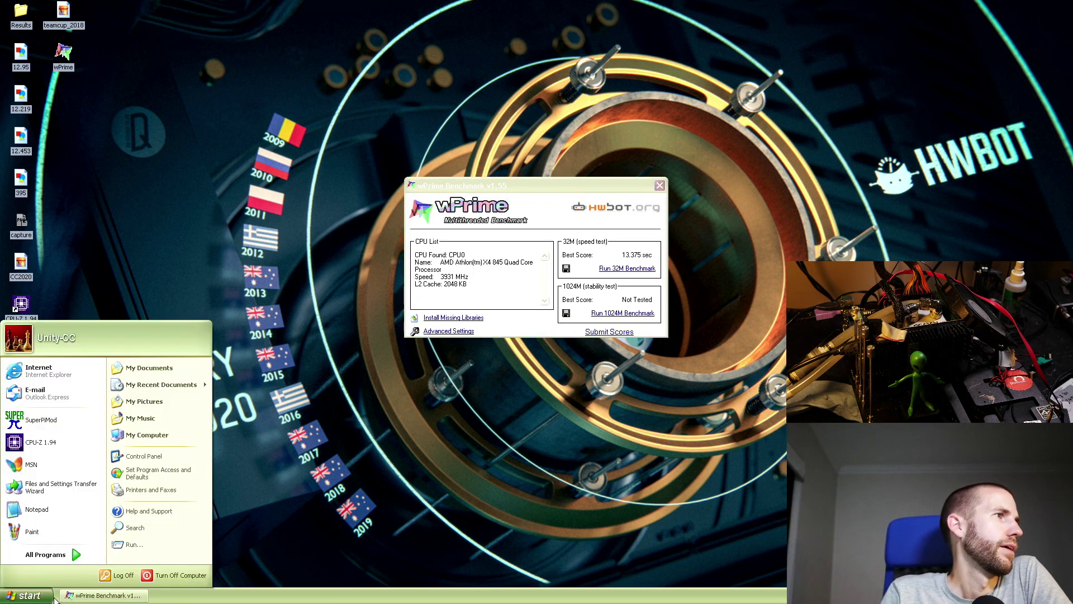
left_click(159, 574)
left_click(588, 219)
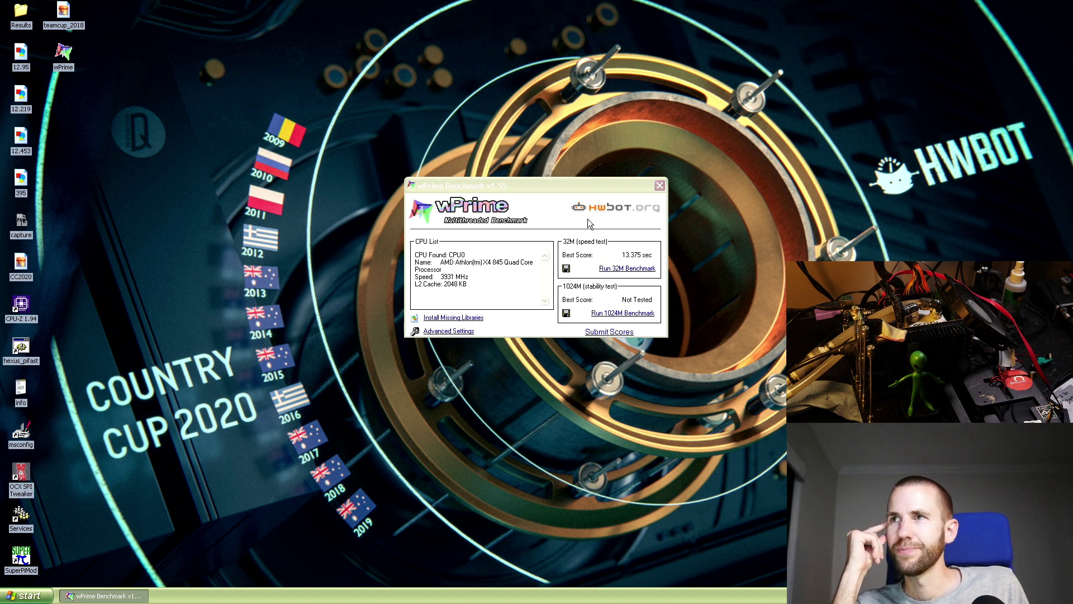
left_click(659, 185)
- Send the CPU-Z 1.94 desktop shortcut to the Recycle Bin, and force rundll32.exe to end for the restart
key("Delete")
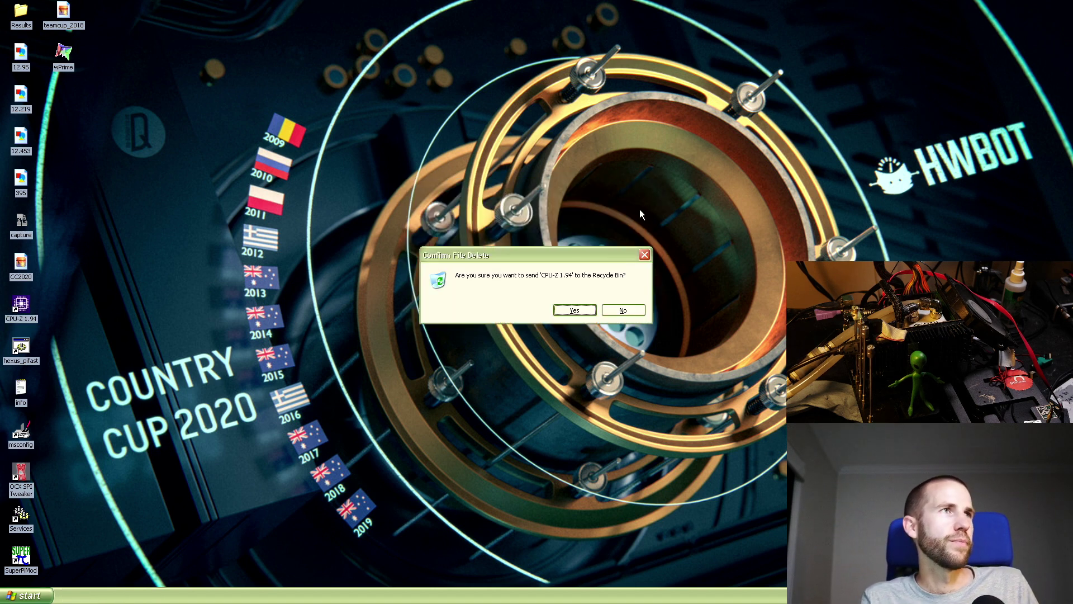
left_click(576, 311)
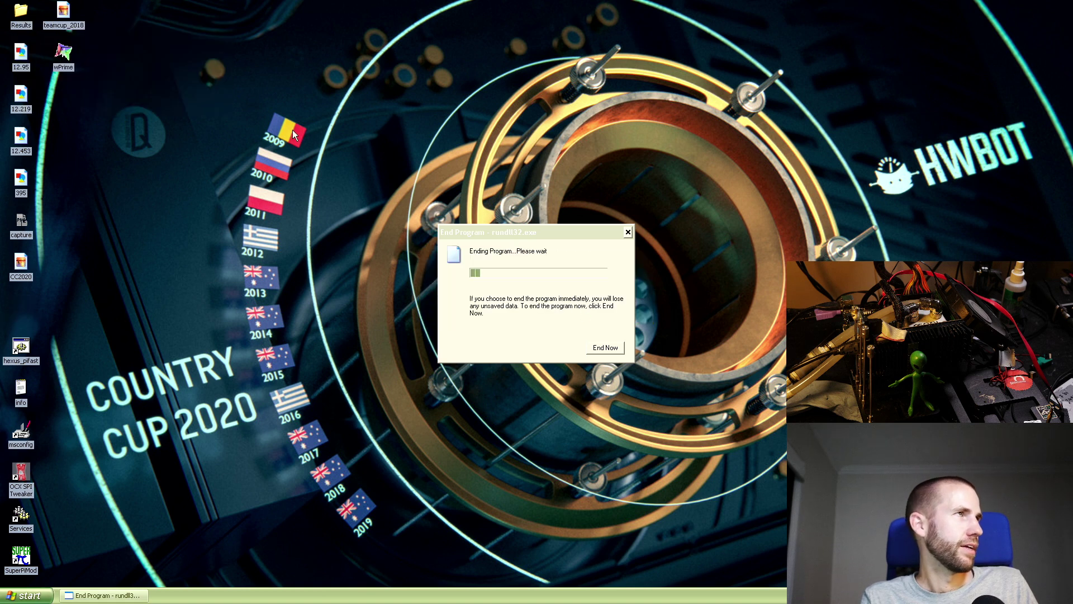
left_click(608, 350)
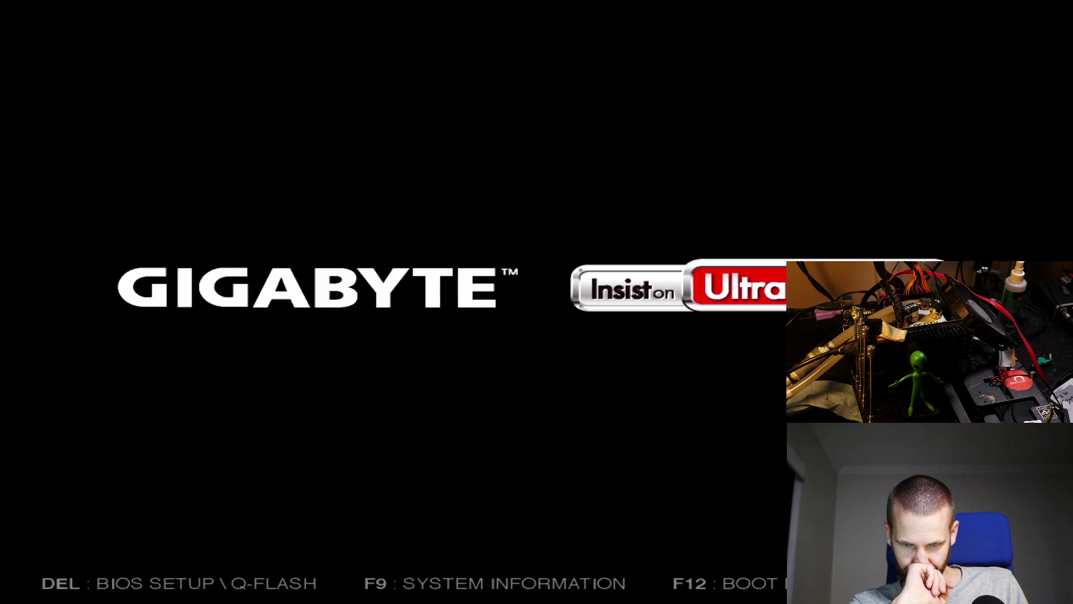
- Enter the BIOS setup and set the CPU Clock Ratio to 35 in the Advanced Frequency Settings
key("Delete")
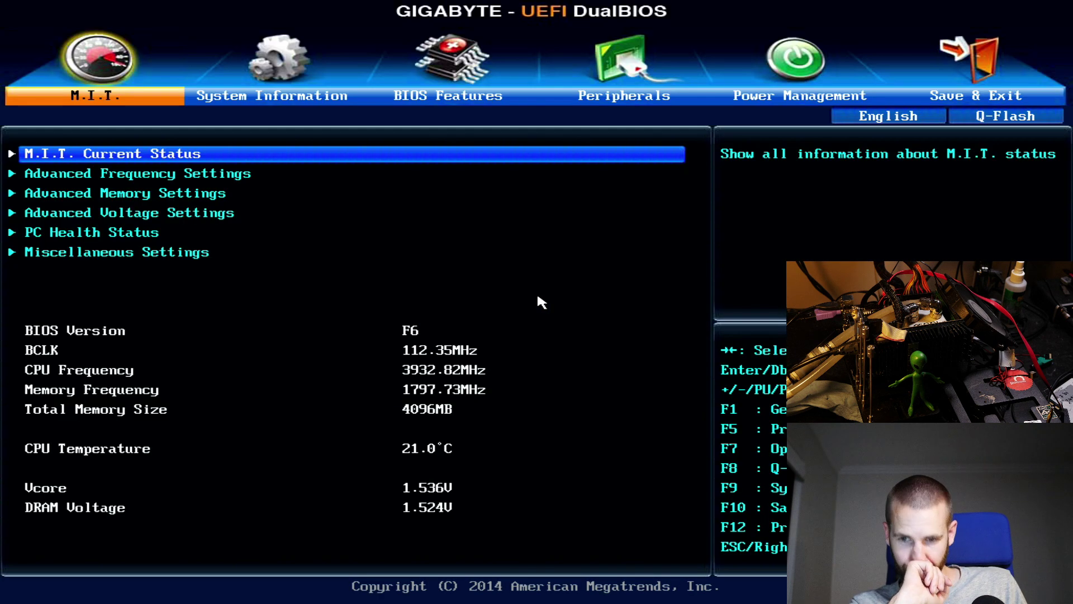
key("Down")
key("Down")
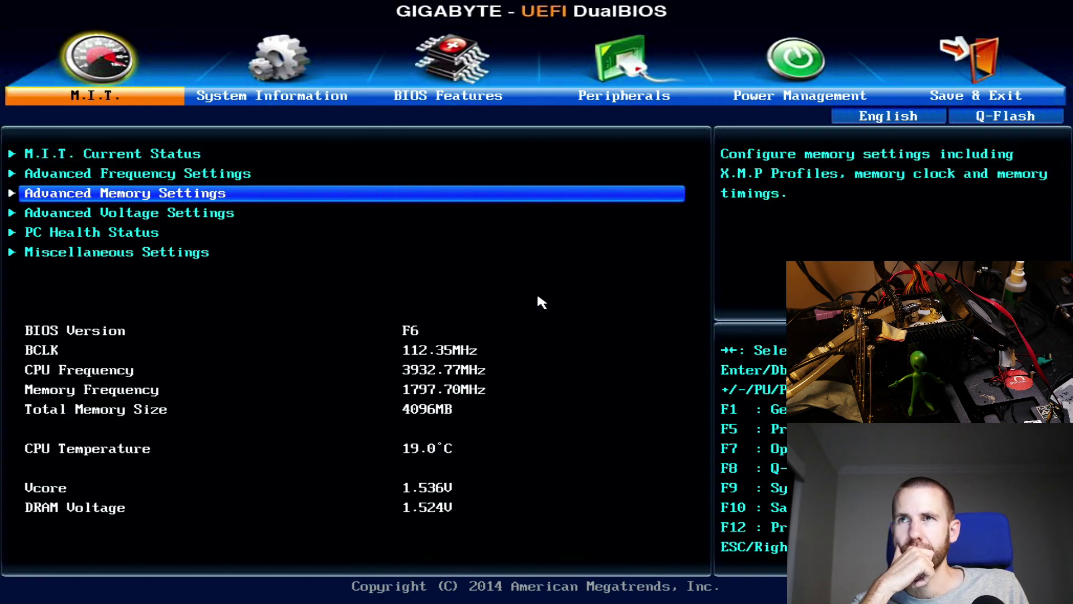
key("Up")
key("Up")
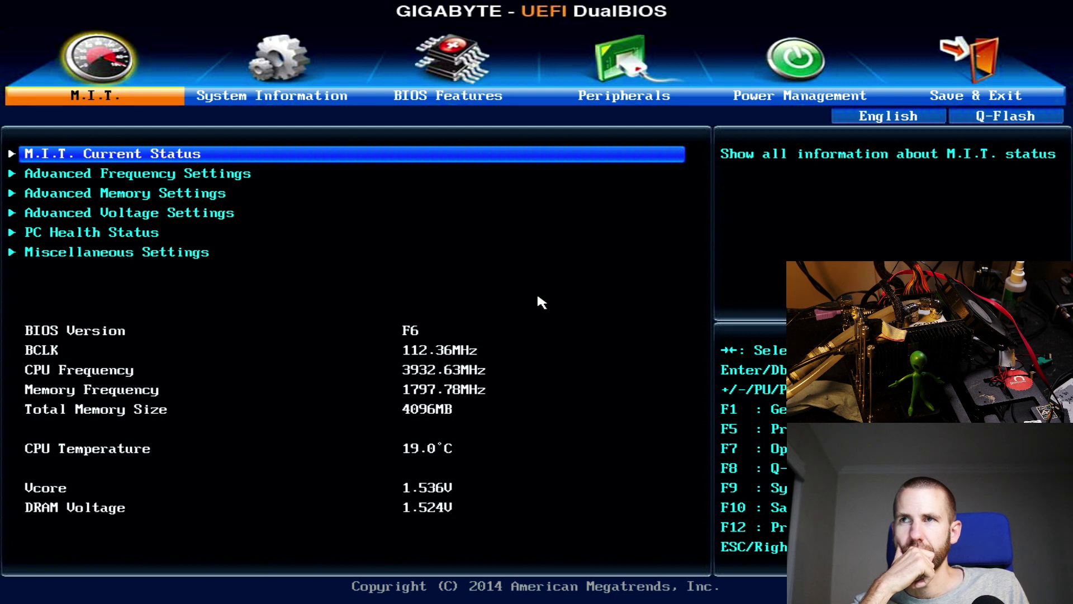
key("Down")
key("Return")
key("Down")
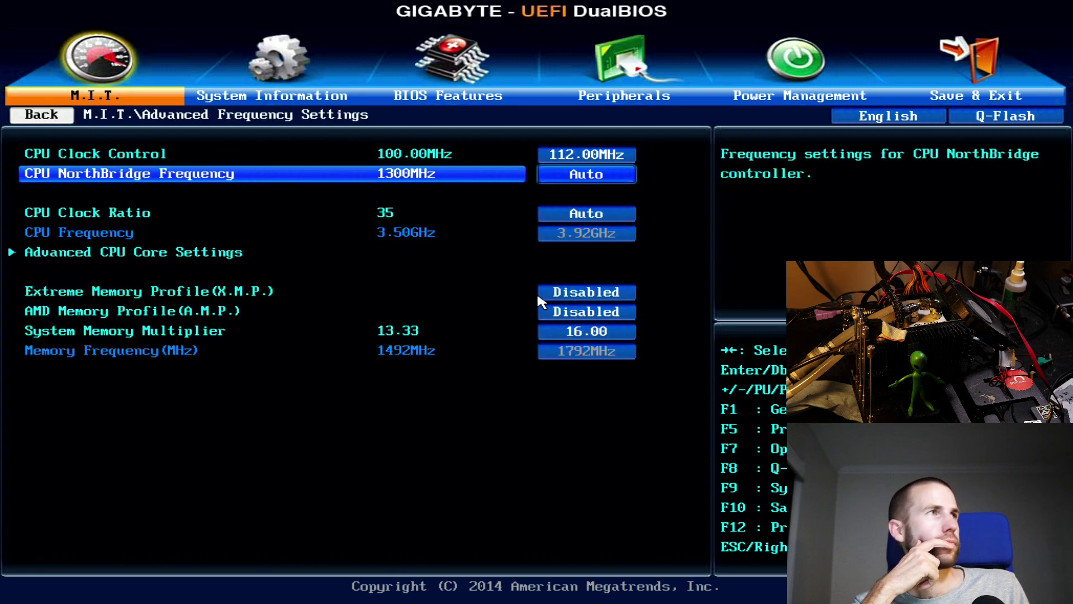
key("Down")
key("plus")
key("plus")
key("plus")
key("plus")
key("plus")
key("plus")
key("plus")
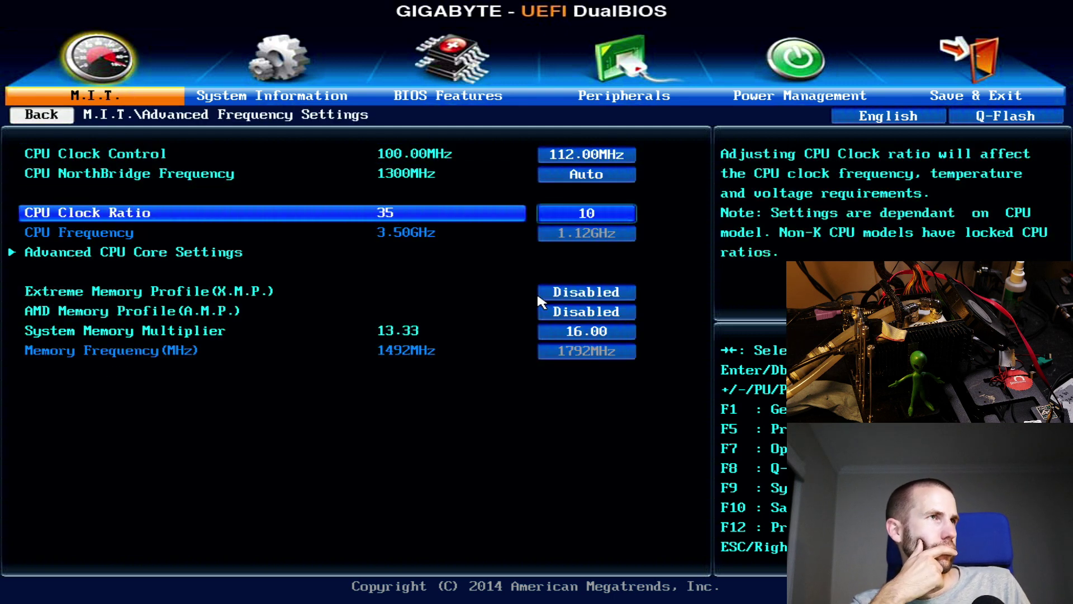
key("plus")
key("plus")
key("plus")
key("plus")
key("plus")
key("plus")
key("plus")
key("plus")
key("plus")
key("plus")
key("plus")
key("plus")
key("plus")
key("plus")
key("plus")
key("plus")
key("plus")
key("plus")
key("plus")
key("plus")
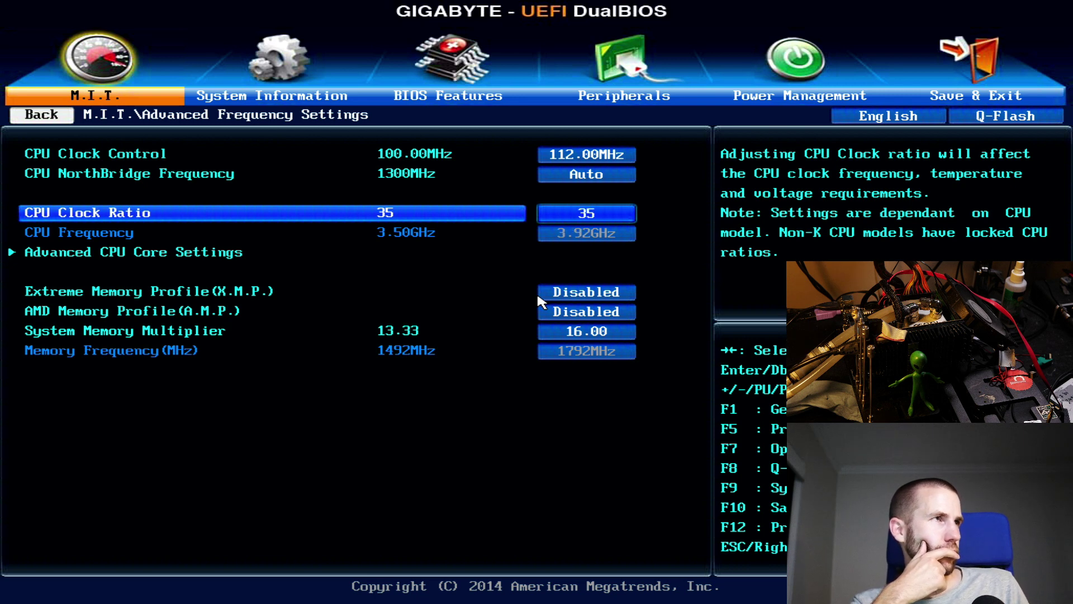
- Check the Core Performance Boost options in the Advanced CPU Core Settings, and set the Core Performance Boost Ratio to 38
key("Down")
key("Return")
key("Down")
key("Down")
key("Up")
key("Return")
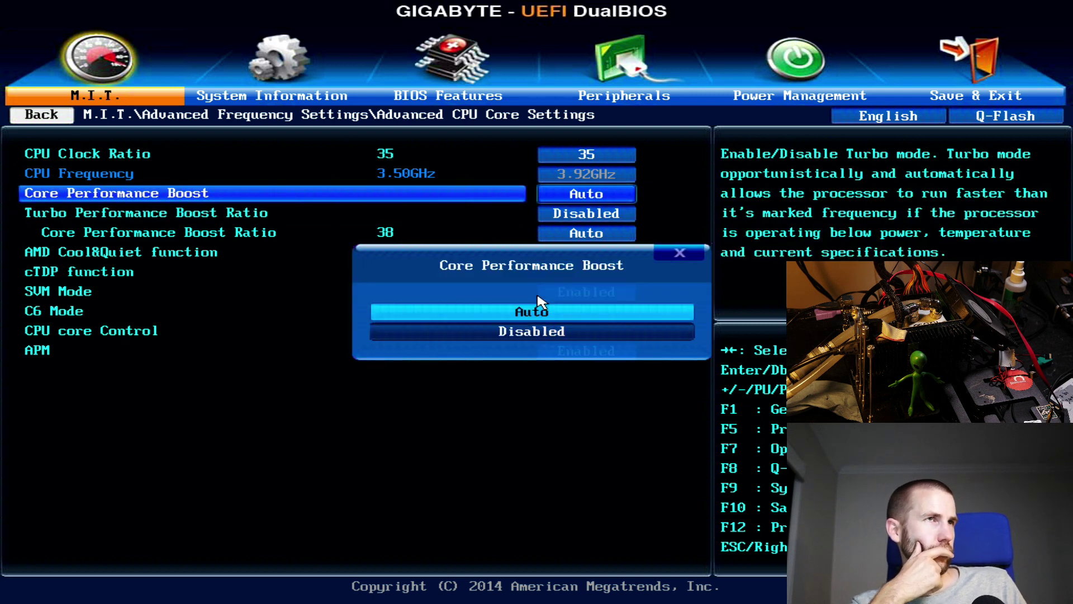
key("Escape")
key("Down")
key("Down")
key("plus")
key("plus")
key("plus")
key("plus")
key("plus")
key("plus")
key("plus")
key("plus")
key("plus")
key("plus")
key("plus")
key("plus")
key("plus")
key("plus")
key("plus")
key("plus")
key("plus")
key("plus")
key("plus")
key("plus")
key("plus")
key("plus")
key("plus")
key("plus")
key("plus")
key("plus")
key("plus")
key("plus")
key("plus")
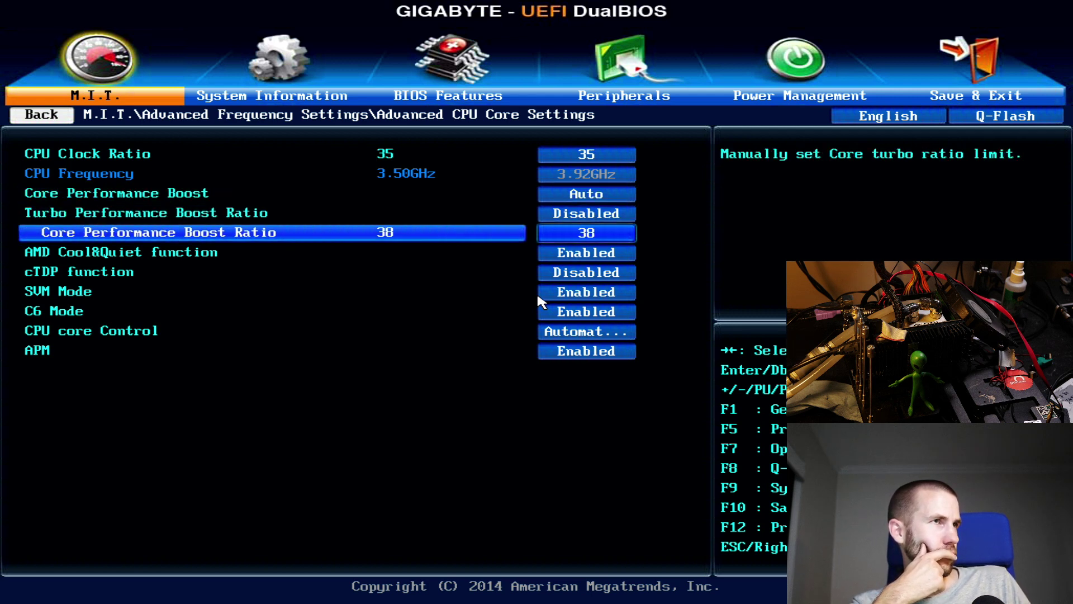
- Disable the AMD Cool&Quiet function and C6 Mode in the Advanced CPU Core Settings
key("Down")
key("Return")
key("Up")
key("Return")
key("Down")
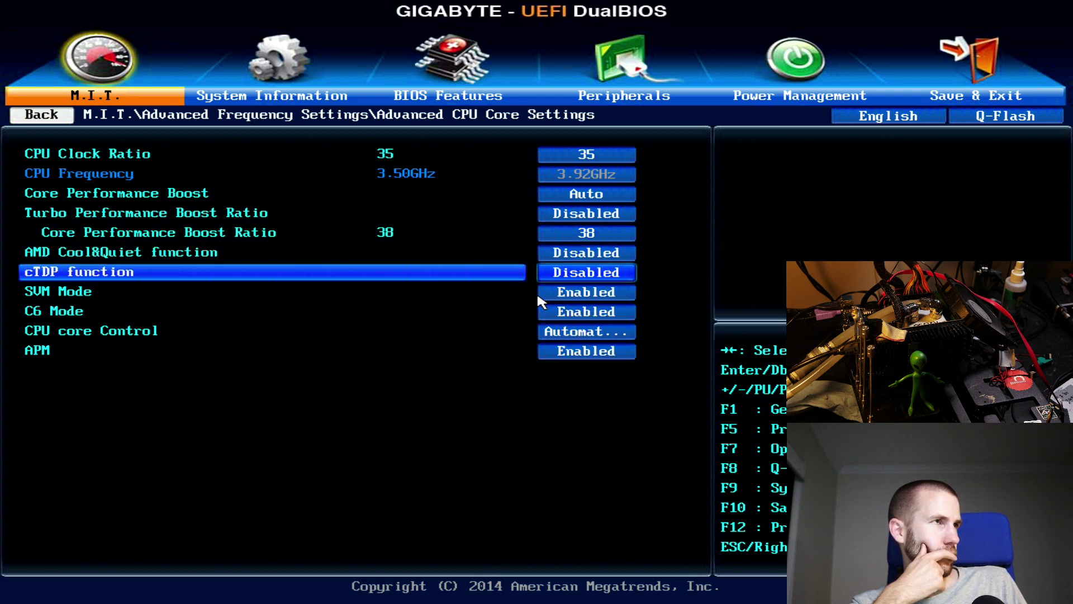
key("Down")
key("Down")
key("Return")
key("Up")
key("Return")
- Set CPU core Control to the "Two cor..." option, and recheck its choices
key("Down")
key("Return")
key("Down")
key("Return")
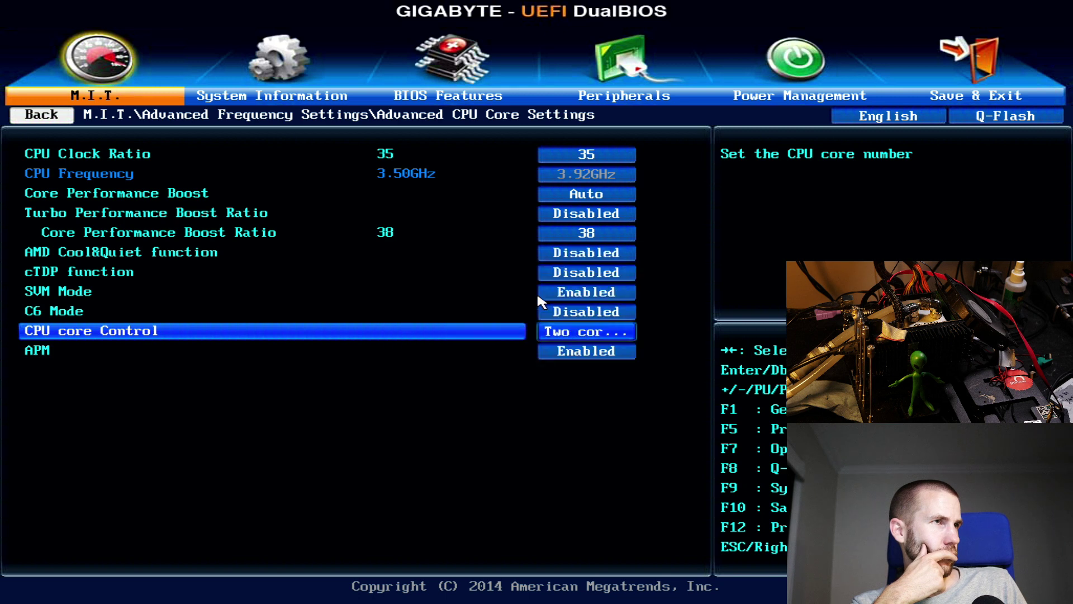
key("Return")
key("Return")
key("Return")
key("Return")
- Disable APM and SVM Mode in the Advanced CPU Core Settings
key("Down")
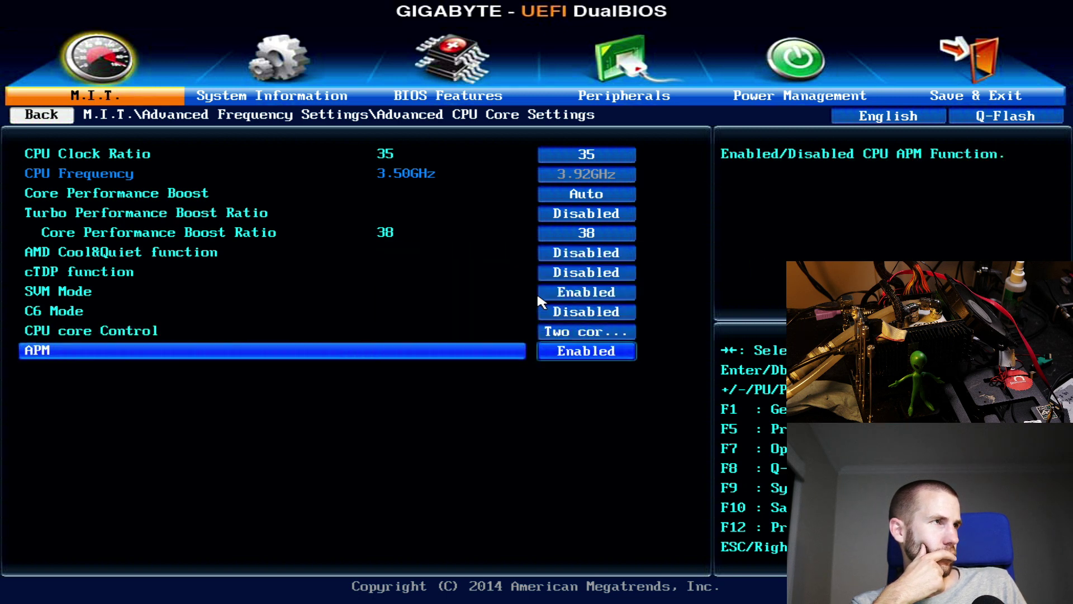
key("Return")
key("Down")
key("Return")
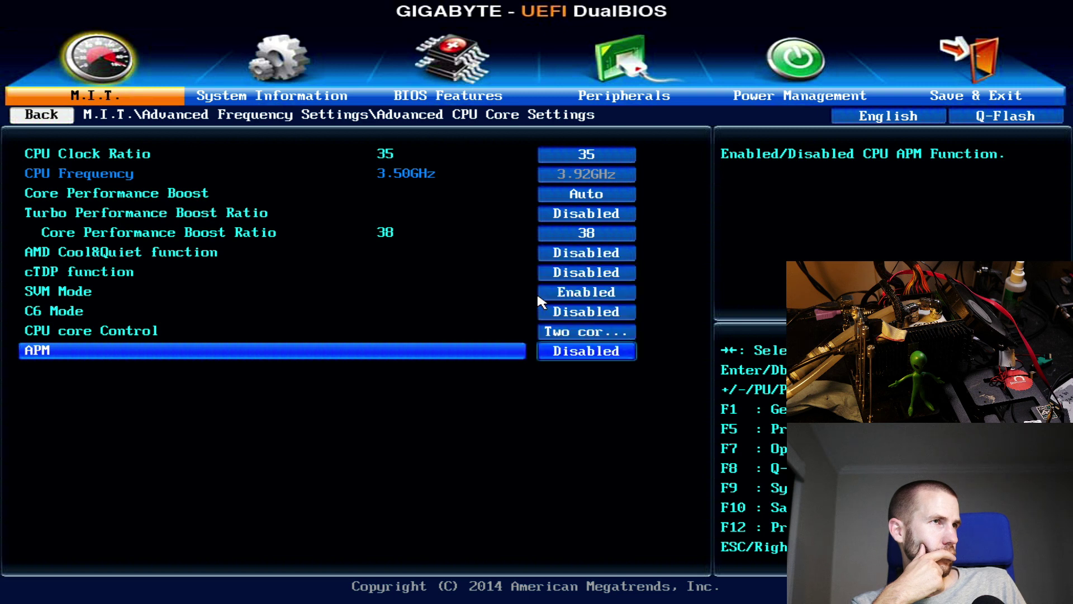
key("Up")
key("Up")
key("Up")
key("Up")
key("Up")
key("Up")
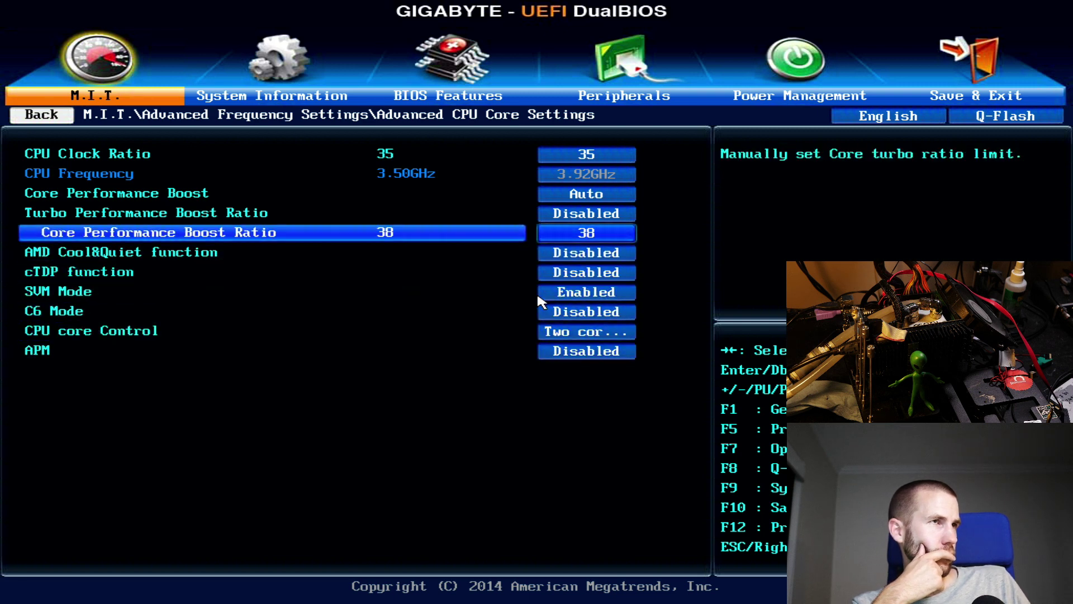
key("Down")
key("Down")
key("Down")
key("Return")
key("Up")
key("Return")
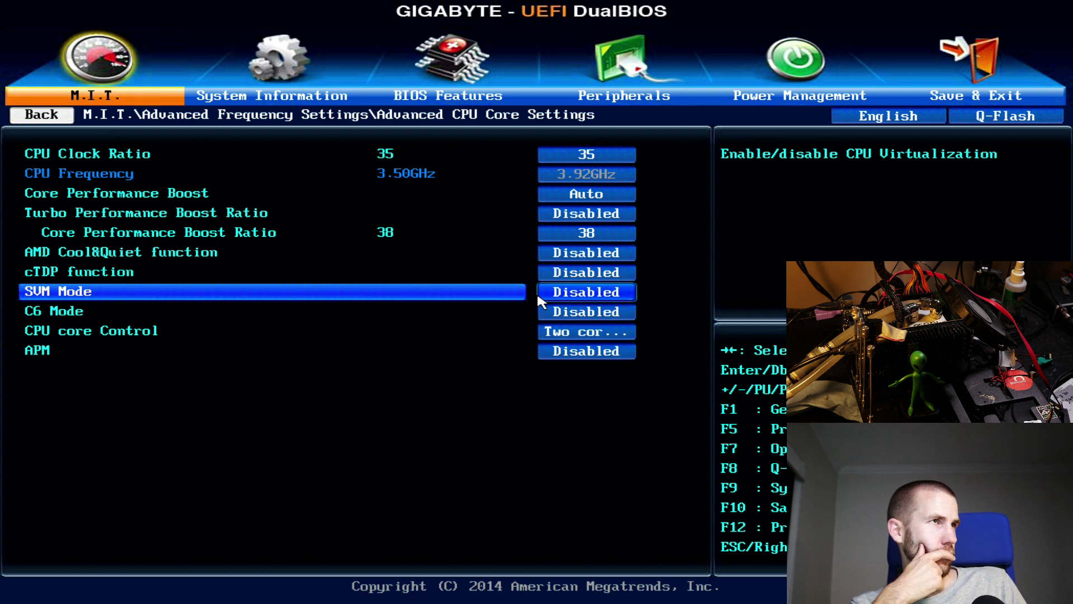
- Return to the Advanced Frequency Settings, and save the BIOS changes and exit
key("Escape")
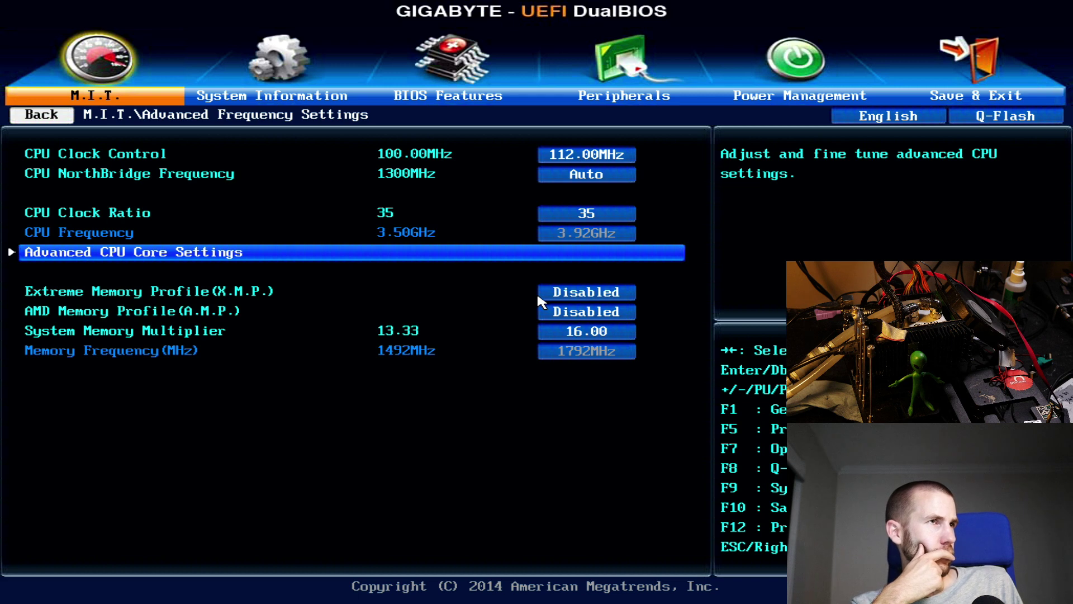
key("Down")
key("Down")
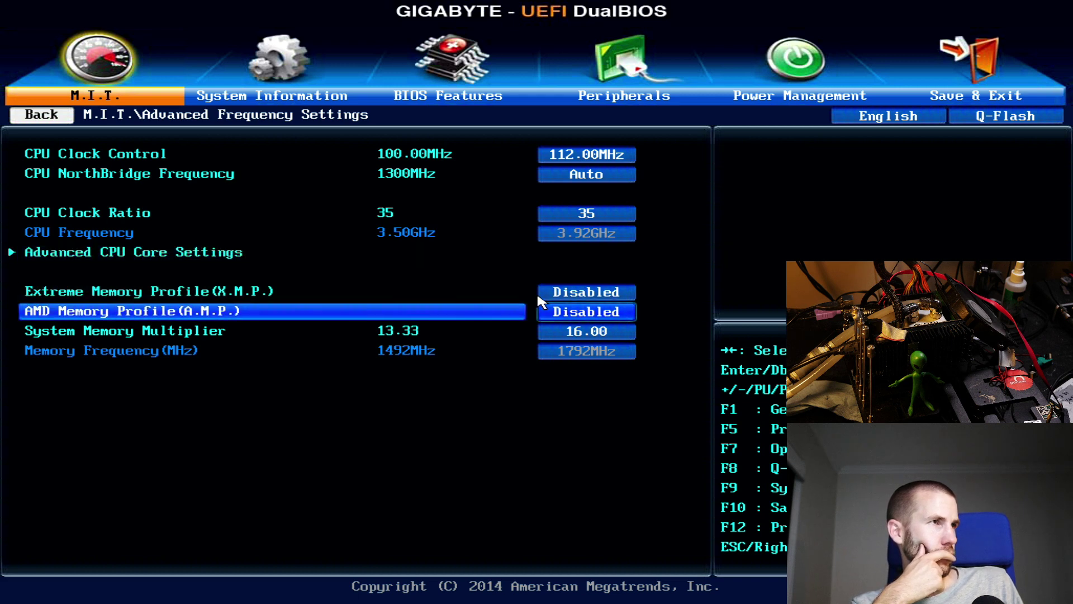
key("F10")
key("Return")
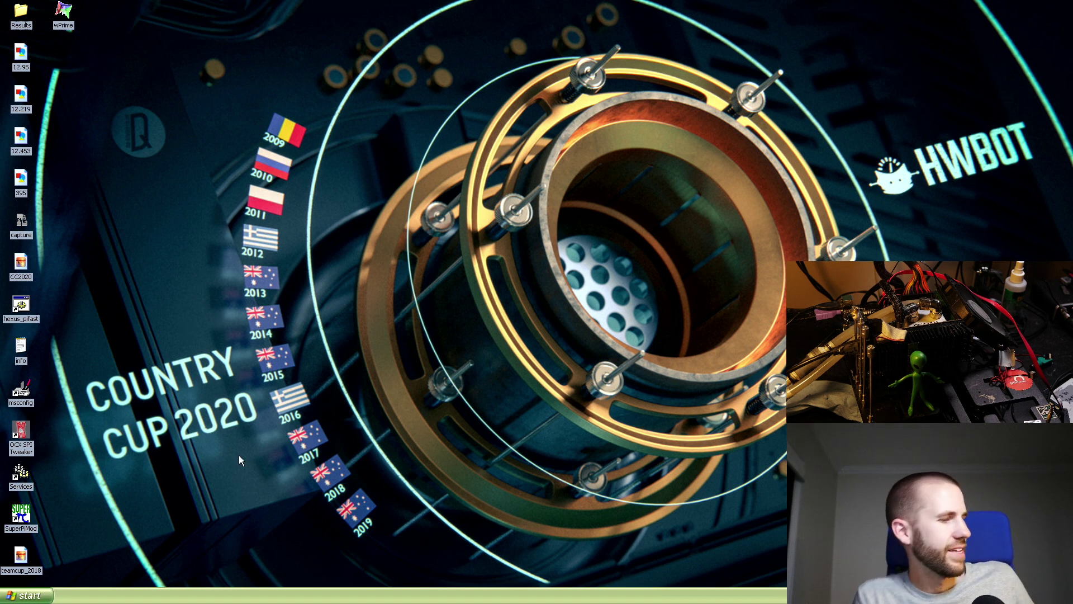
- End the explorer.exe process in Task Manager, and end it once more when it restarts
key("ctrl+shift+Escape")
key("e")
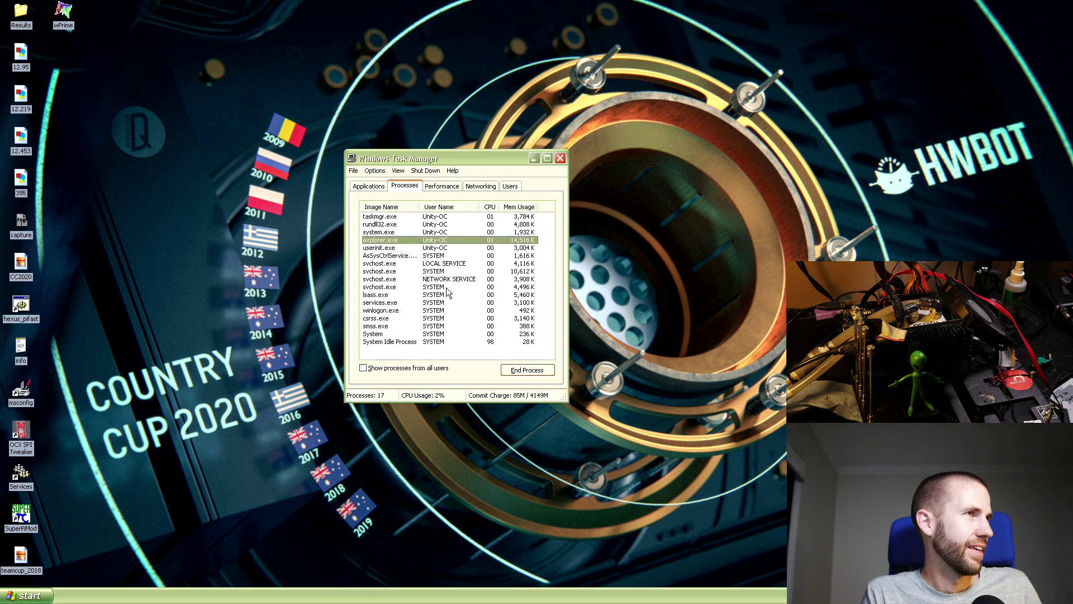
key("Delete")
key("Return")
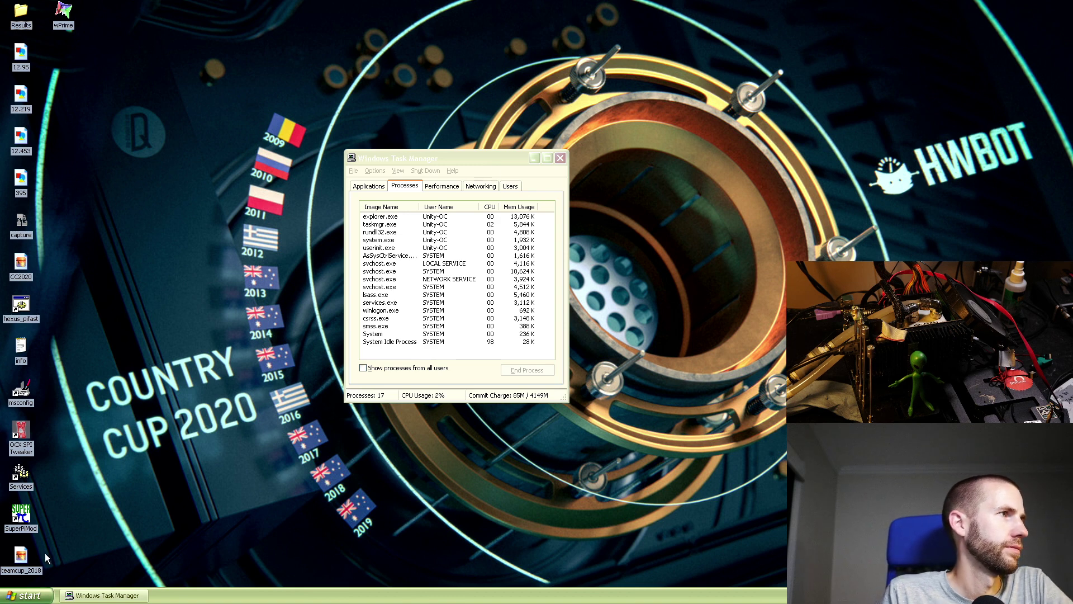
left_click(386, 239)
left_click(381, 224)
left_click(379, 217)
key("Delete")
key("Return")
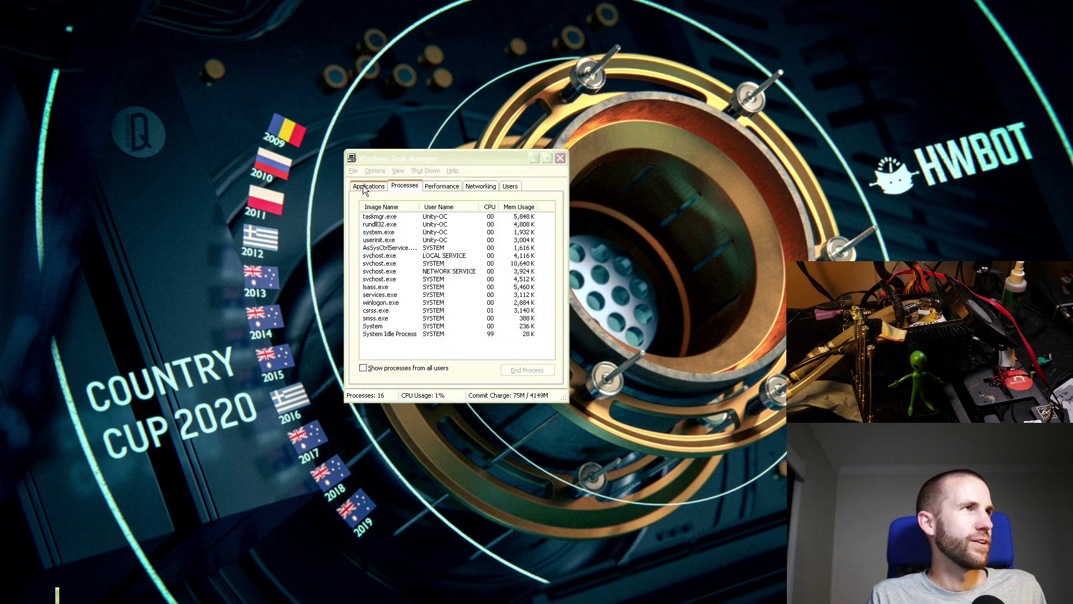
- Open the Benching folder on drive C through My Computer
key("super")
left_click(140, 417)
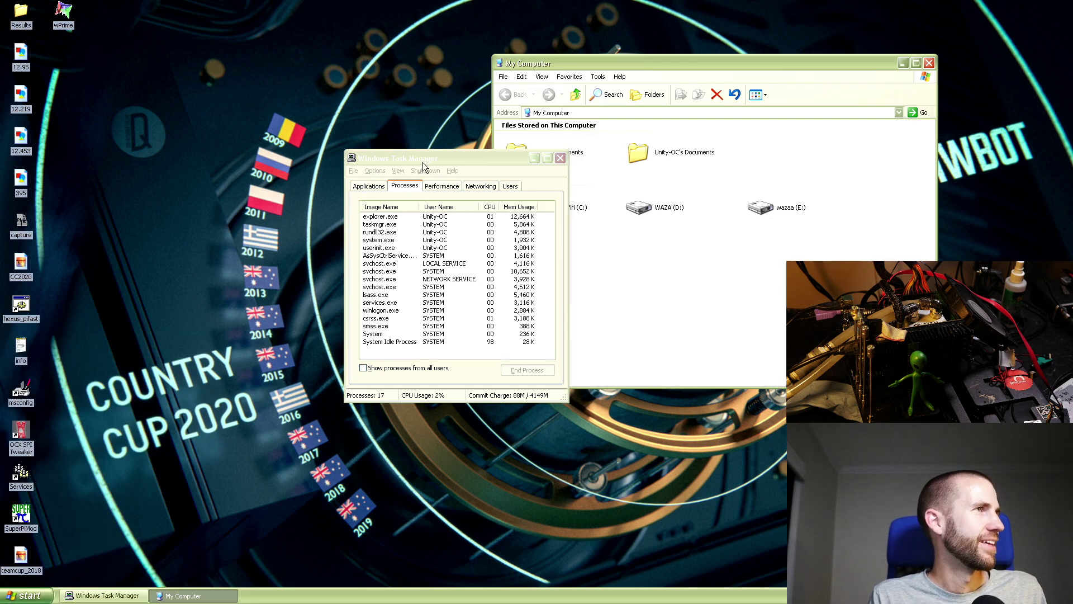
double_click(562, 209)
double_click(549, 136)
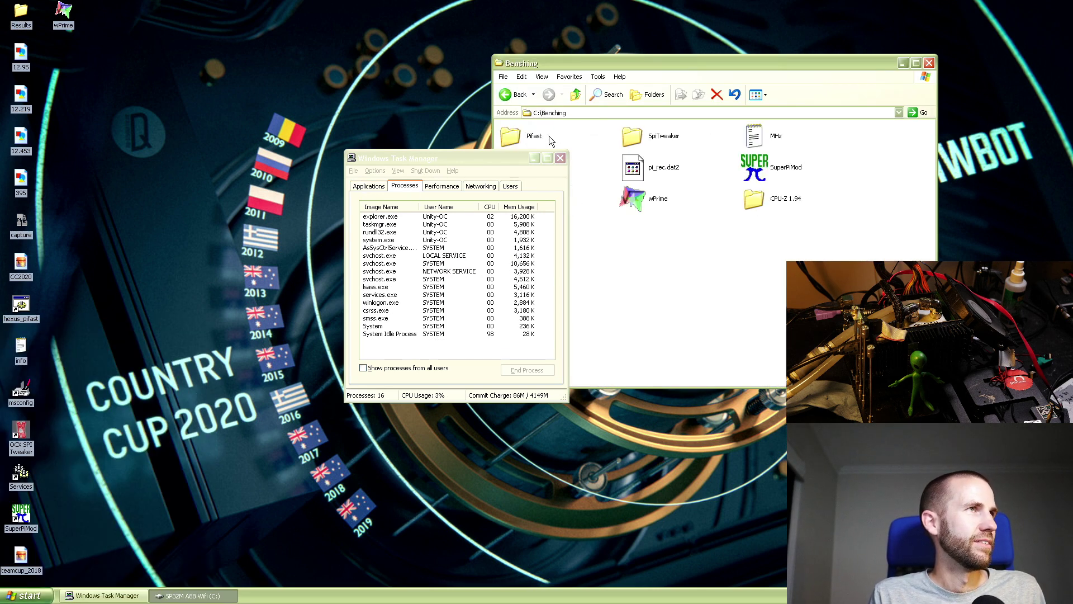
- Move Task Manager aside and delete the pi_data and waza text files from the Benching folder
left_click(375, 171)
left_click(378, 182)
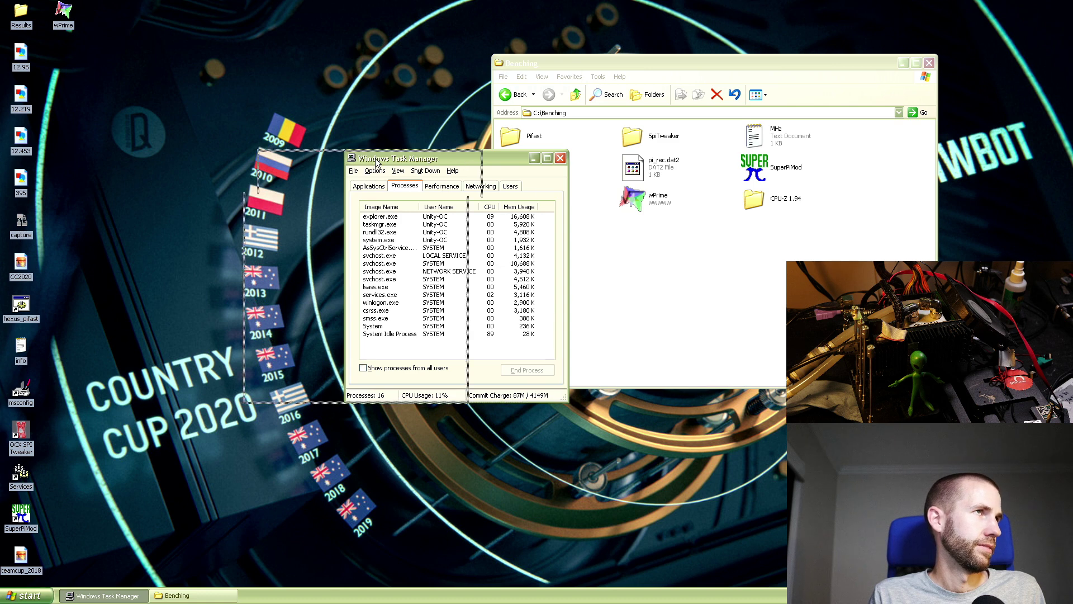
left_click_drag(425, 158, 279, 159)
left_click(642, 277)
left_click(633, 167)
left_click(538, 165, "ctrl")
key("Delete")
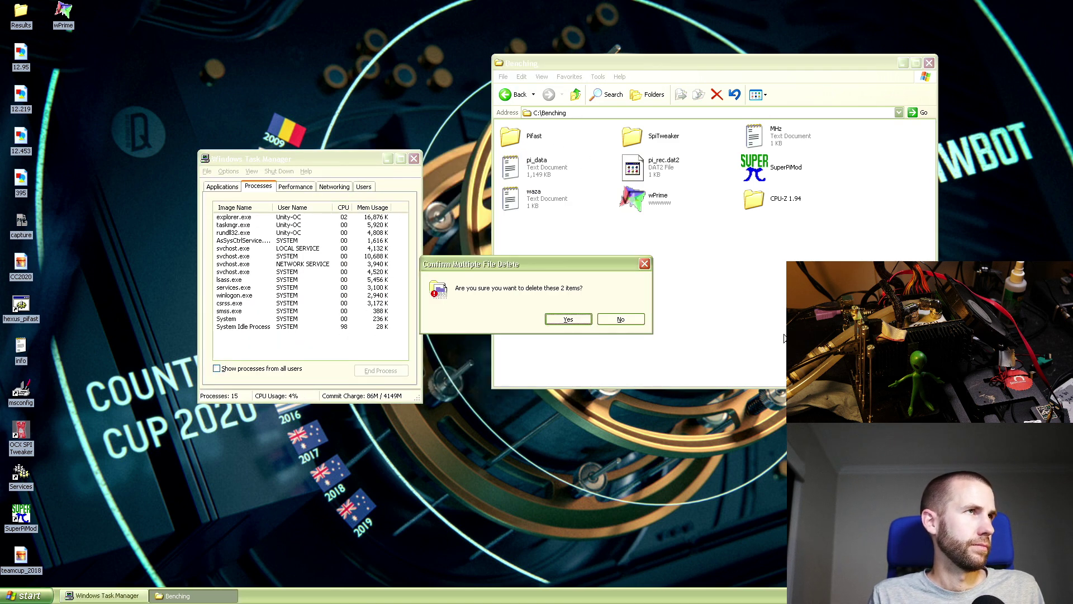
left_click(569, 319)
- Create a desktop shortcut to cpuz_x32 from the CPU-Z 1.94 folder and rename it CPU-Z 1.94
double_click(530, 198)
left_click_drag(629, 166, 215, 96)
left_click(230, 119)
key("F2")
type("CPU-Z 1.94")
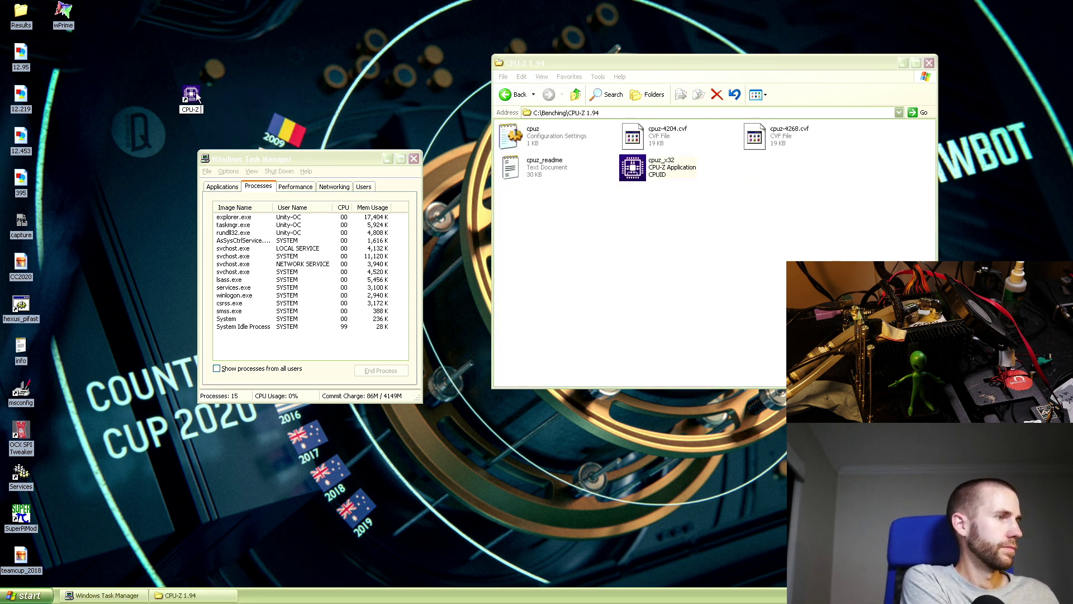
key("Return")
- Launch CPU-Z from the new shortcut, check the CPU and memory readings, and close the open windows
double_click(197, 97)
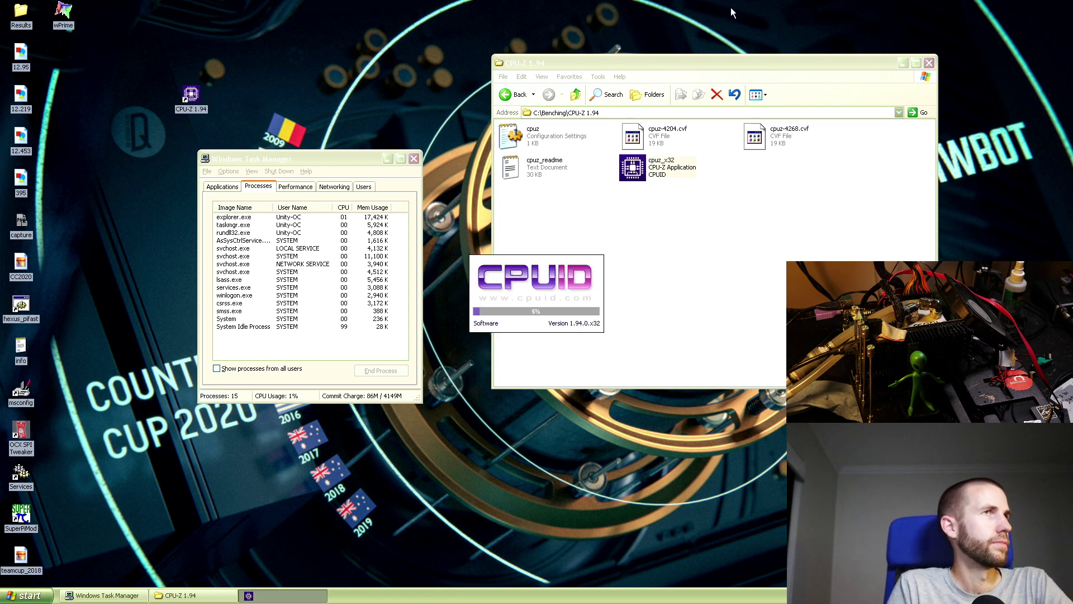
left_click(929, 63)
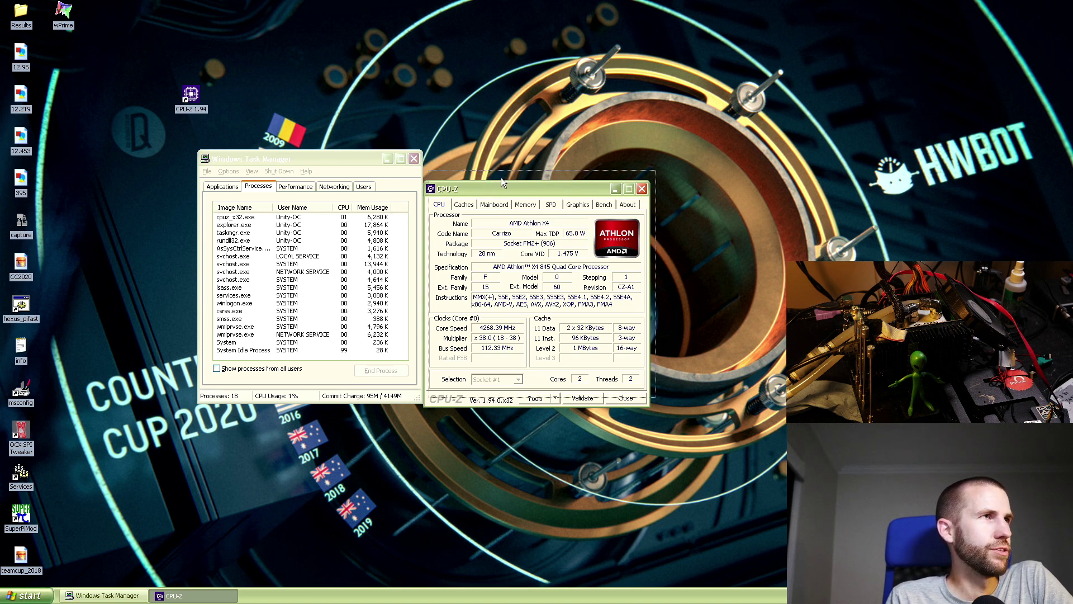
left_click_drag(495, 186, 525, 125)
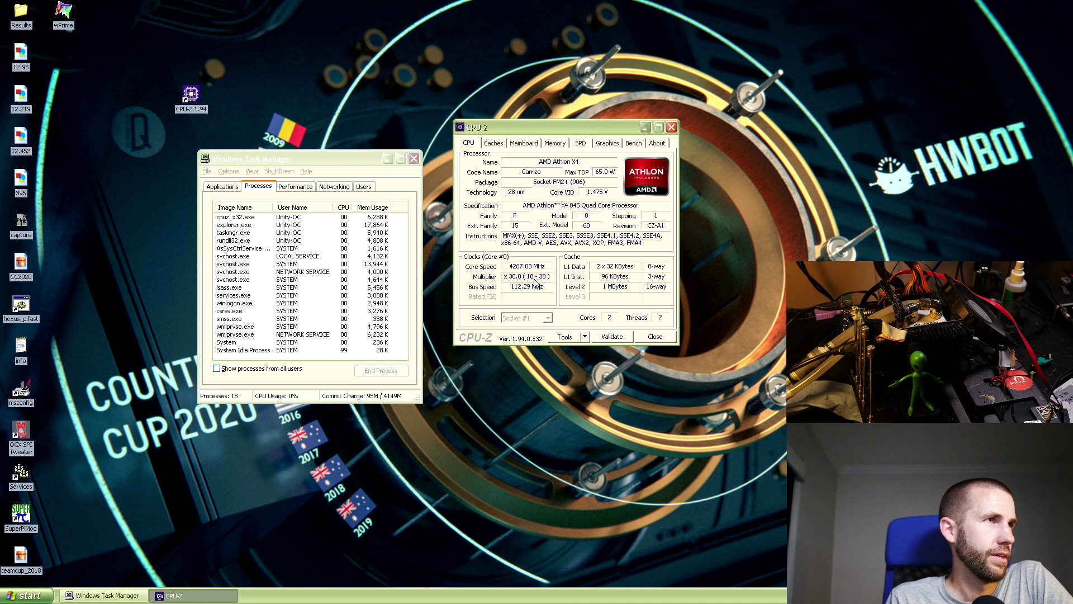
left_click(555, 143)
left_click_drag(552, 129, 149, 106)
left_click(414, 158)
left_click(245, 120)
left_click(366, 105)
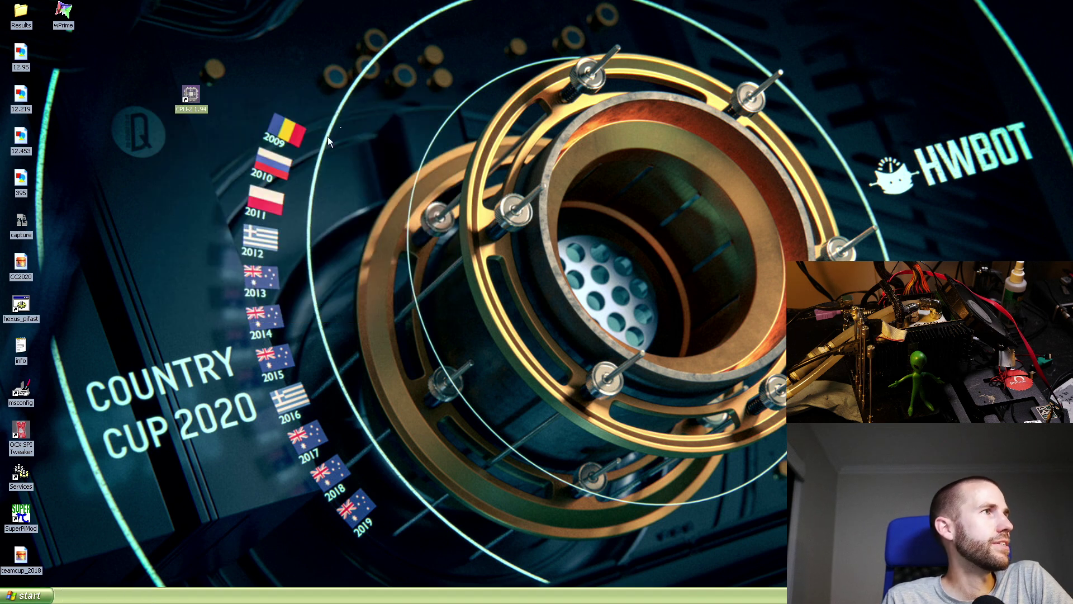
- Launch SuperPiMod and CPU-Z from the desktop and place their windows side by side
double_click(22, 509)
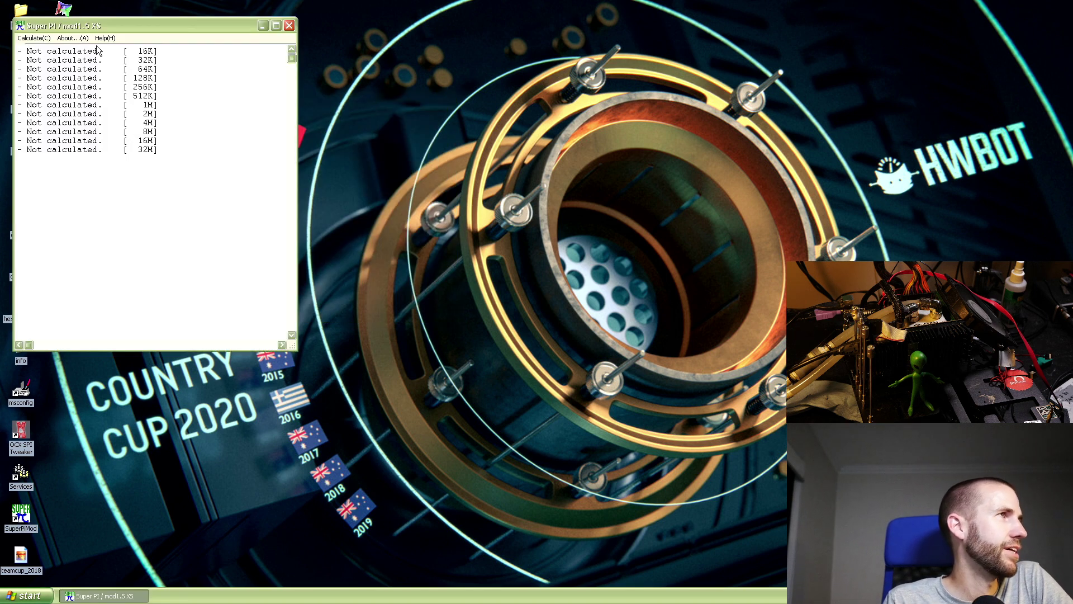
mouse_move(102, 29)
left_mouse_down()
mouse_move(223, 18)
mouse_move(296, 28)
mouse_move(94, 12)
left_mouse_up()
double_click(190, 95)
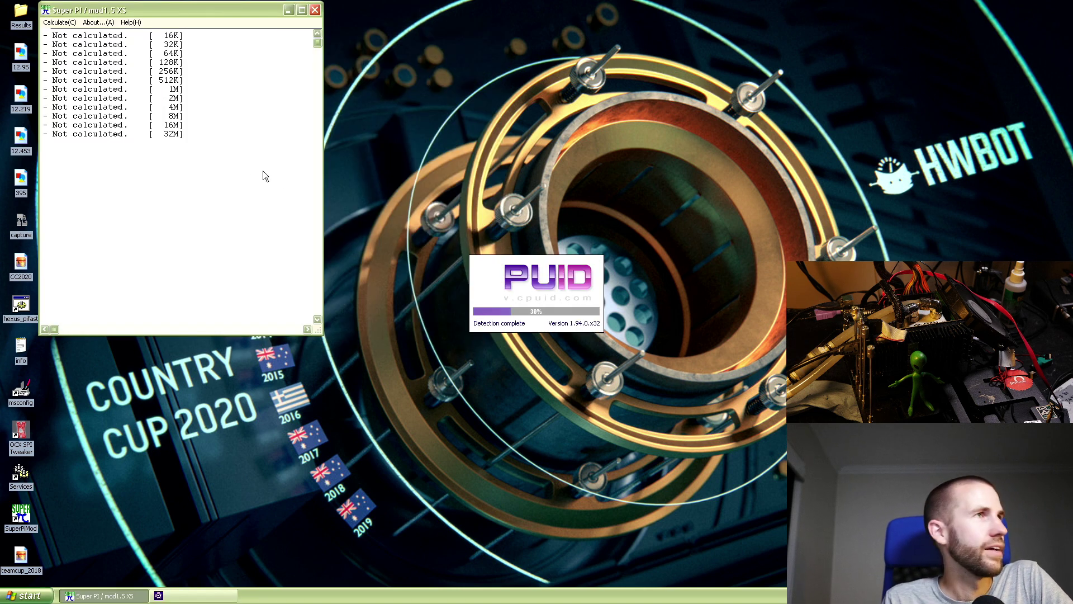
left_click_drag(475, 196, 373, 8)
- End the explorer.exe process in Task Manager and return to the Super PI window
key("ctrl+shift+Escape")
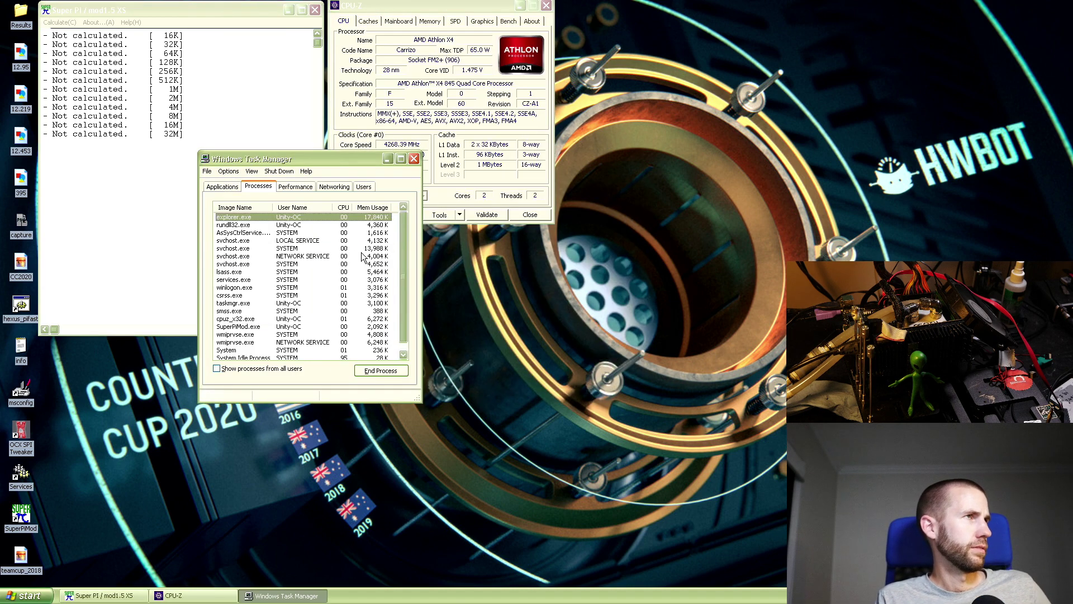
key("Delete")
key("Return")
left_click(413, 160)
left_click(66, 23)
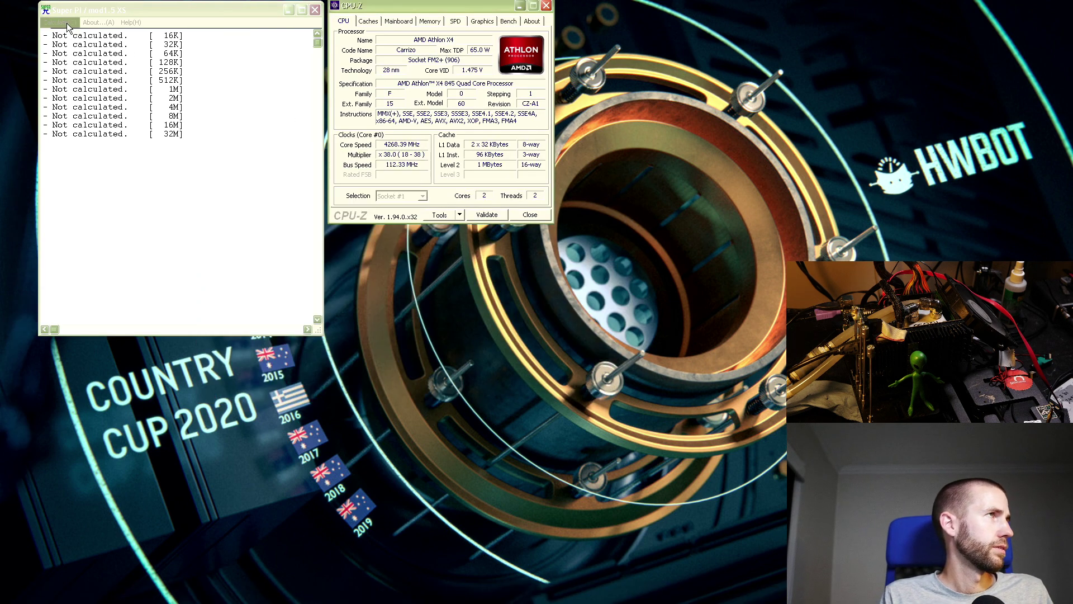
- Reopen Task Manager and end the AsSysCtrlService process
key("ctrl+shift+Escape")
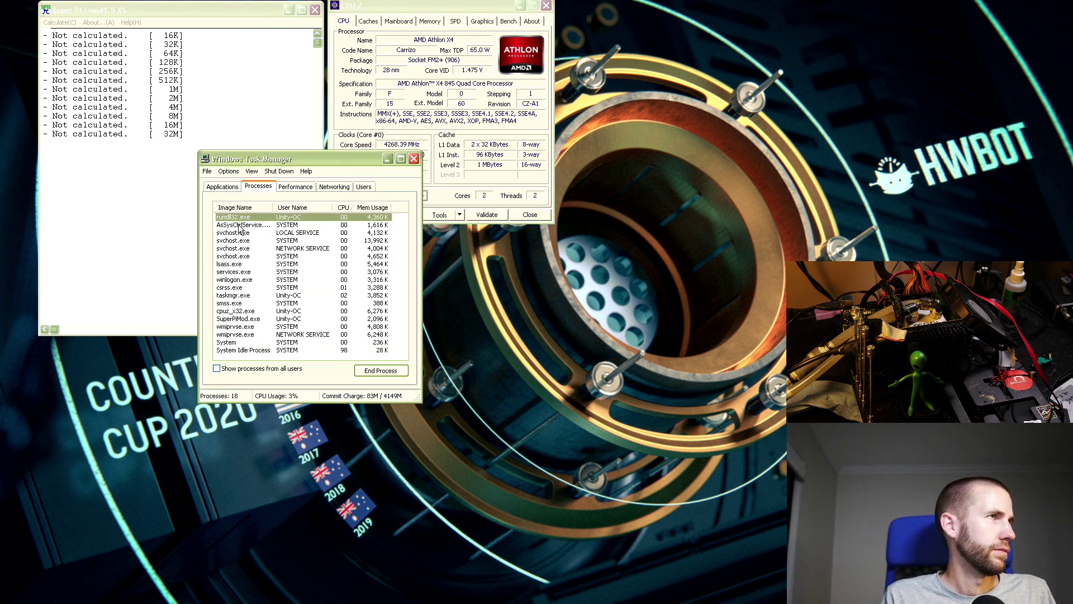
left_click(249, 226)
key("Delete")
key("Return")
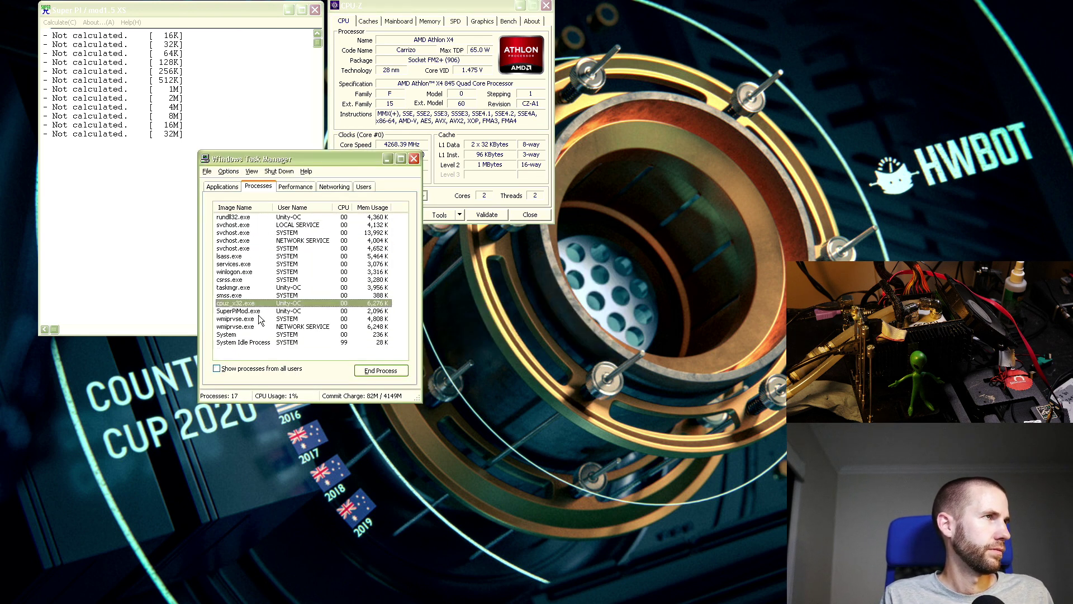
- Restrict the SuperPiMod.exe process to CPU 1 through its processor affinity, and close Task Manager
right_click(256, 313)
left_click(278, 248)
left_click(295, 186)
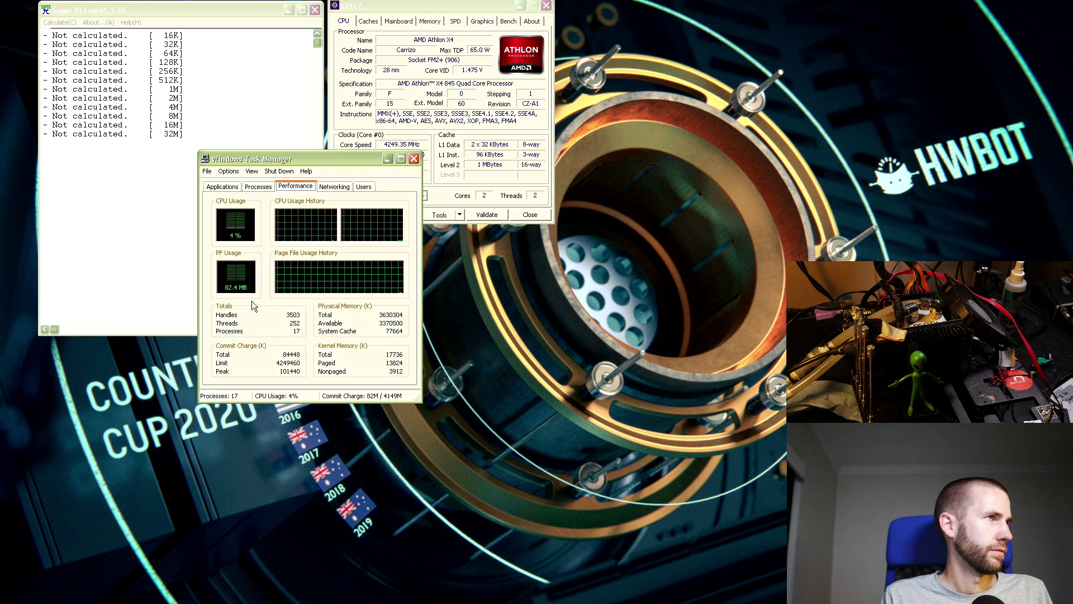
left_click(258, 186)
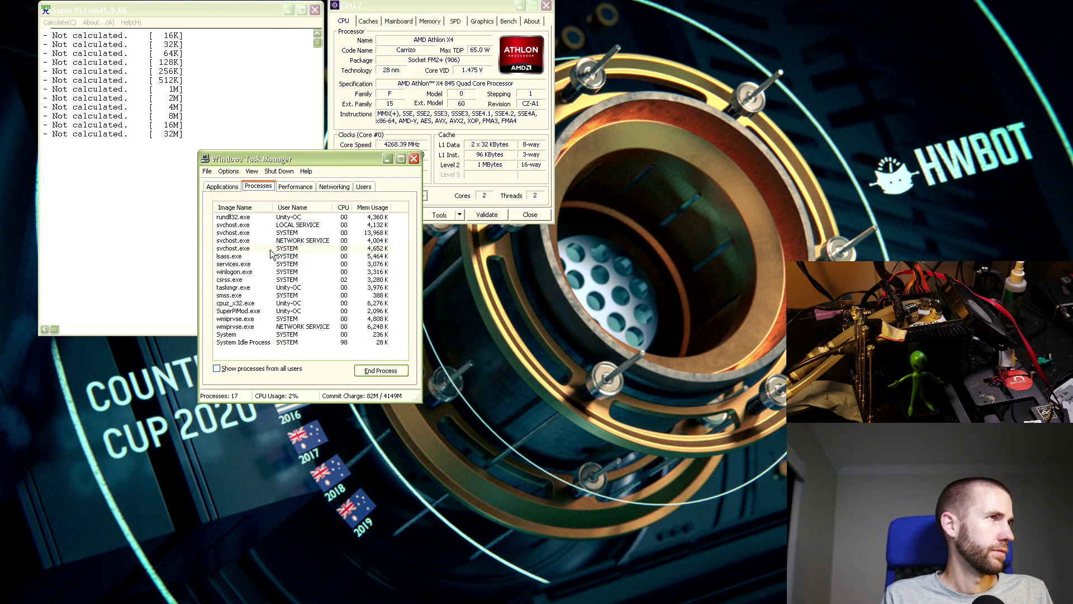
right_click(253, 312)
key("Escape")
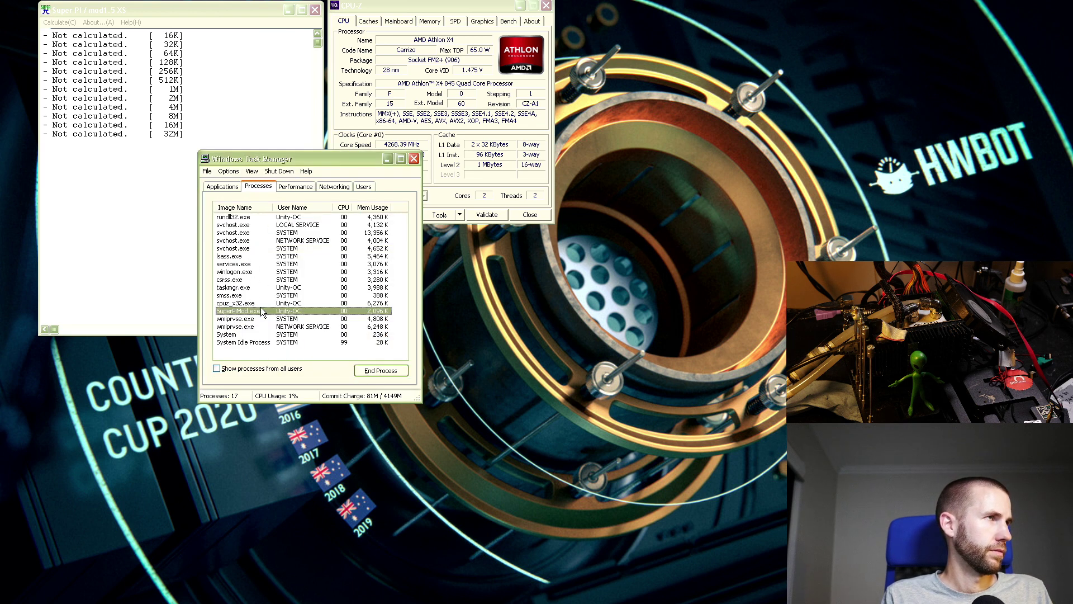
right_click(261, 310)
left_click(306, 356)
left_click(233, 248)
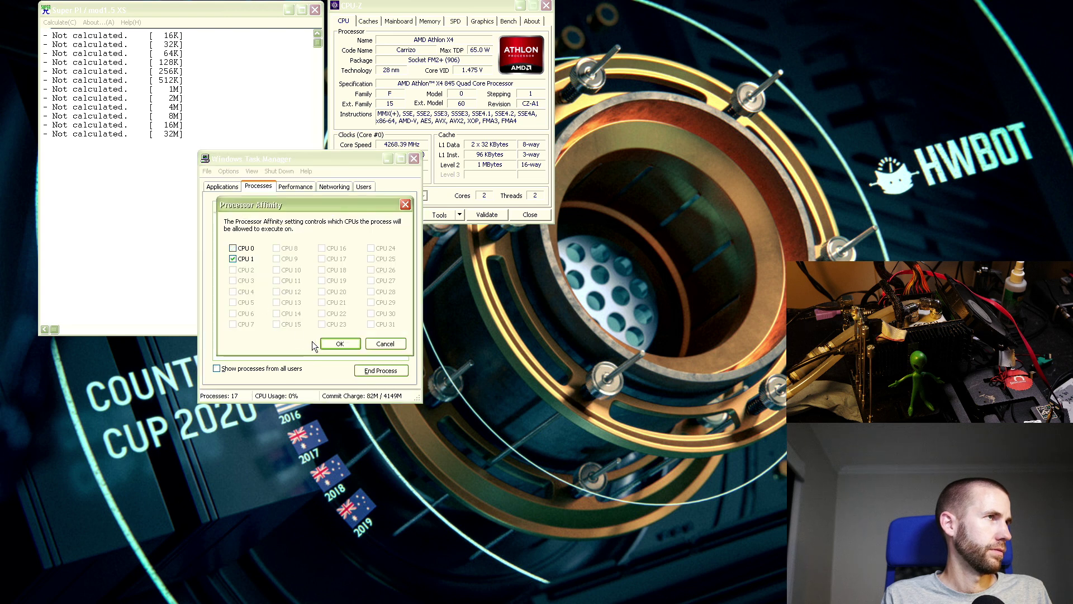
left_click(340, 344)
key("Escape")
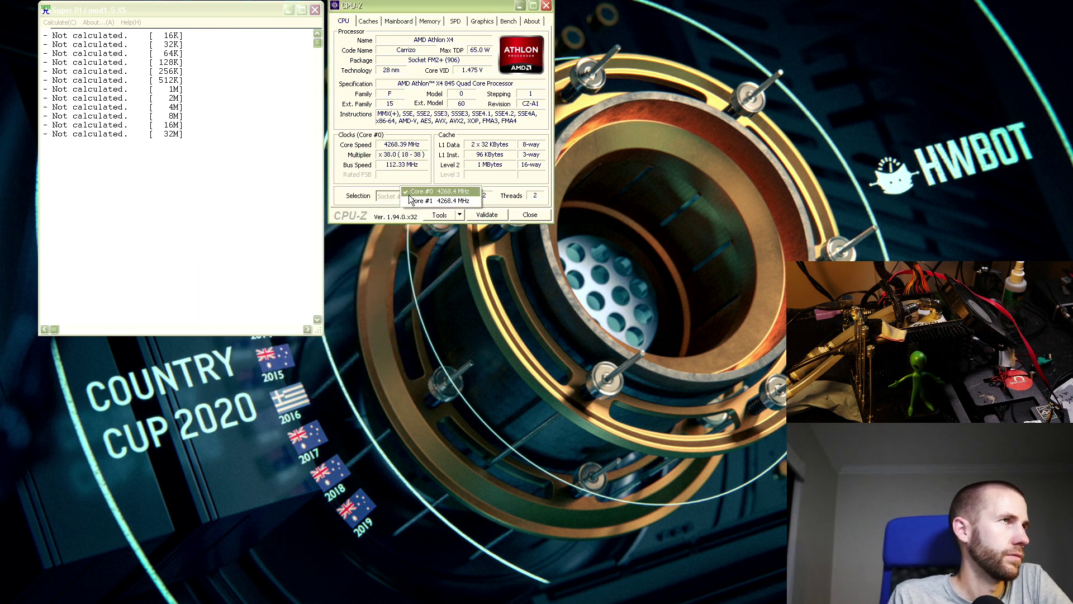
- Run the 16K digit calculation in Super PI
left_click(284, 246)
key("alt+c")
key("Return")
key("Return")
key("Return")
- Choose 1M digits of pi in Super PI and start the calculation
key("alt+c")
key("Return")
key("Down")
key("Down")
key("Down")
key("Down")
key("Down")
key("Down")
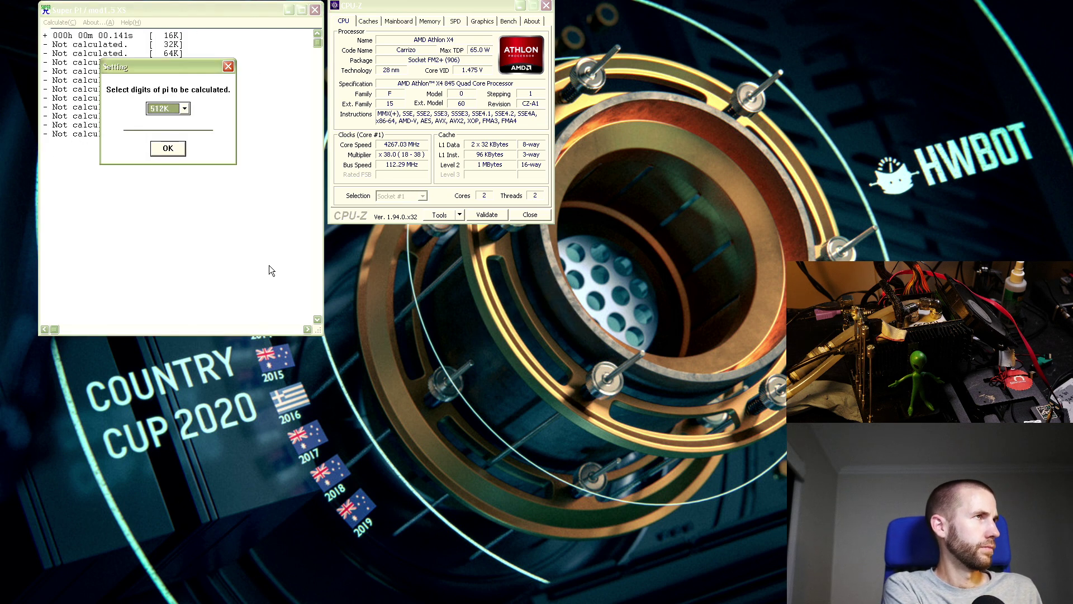
key("Return")
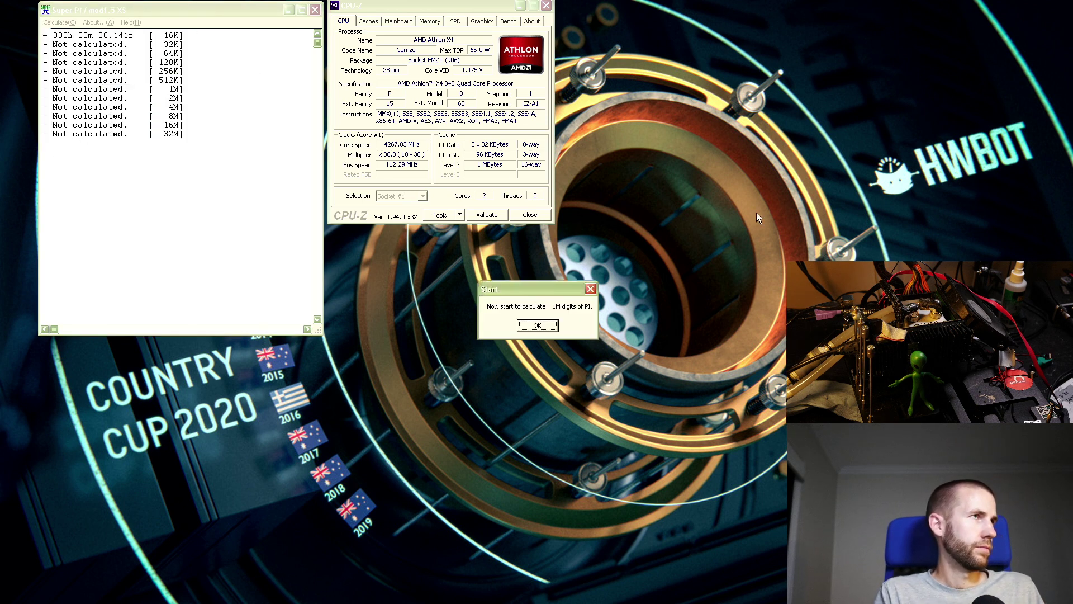
key("Return")
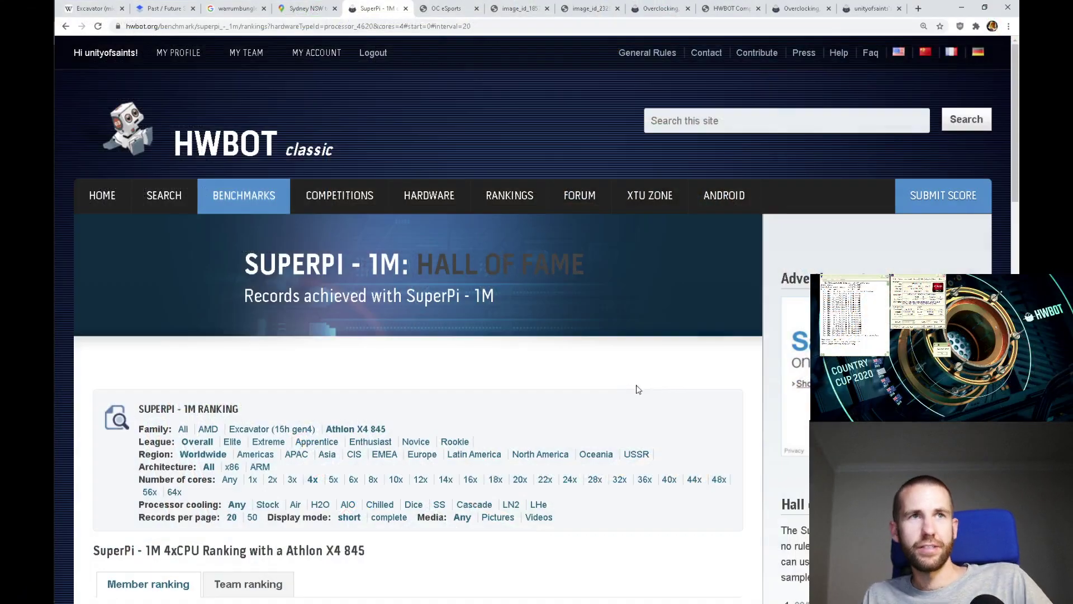
- Switch to the HWBOT page in the browser, review the Athlon X4 845 SuperPi 1M ranking, and inspect the seventh-place submission
scroll(637, 389, "down", 3)
scroll(631, 390, "down", 1)
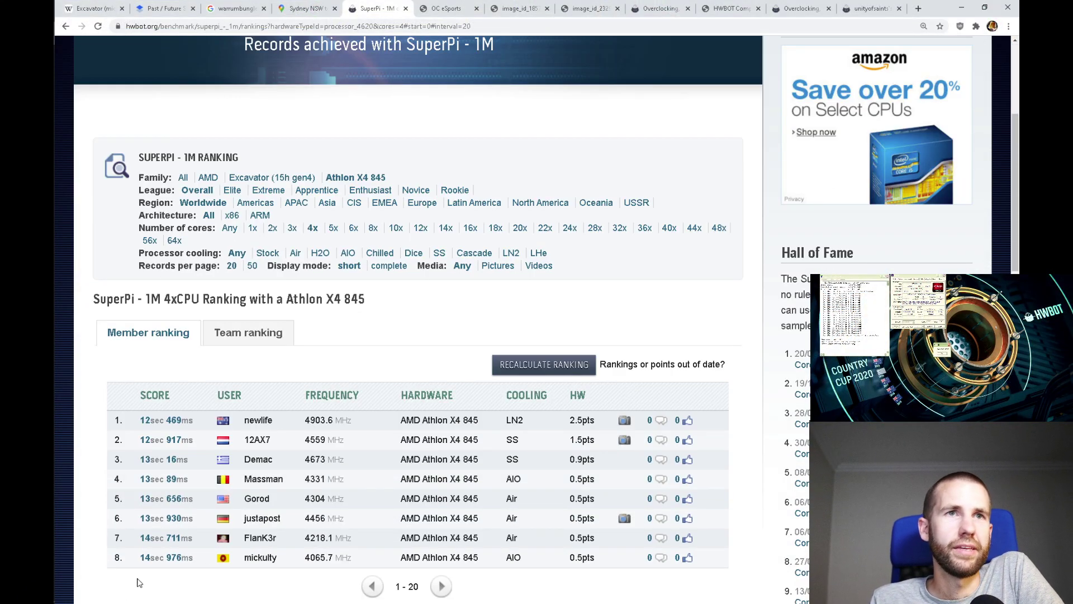
left_click(155, 540)
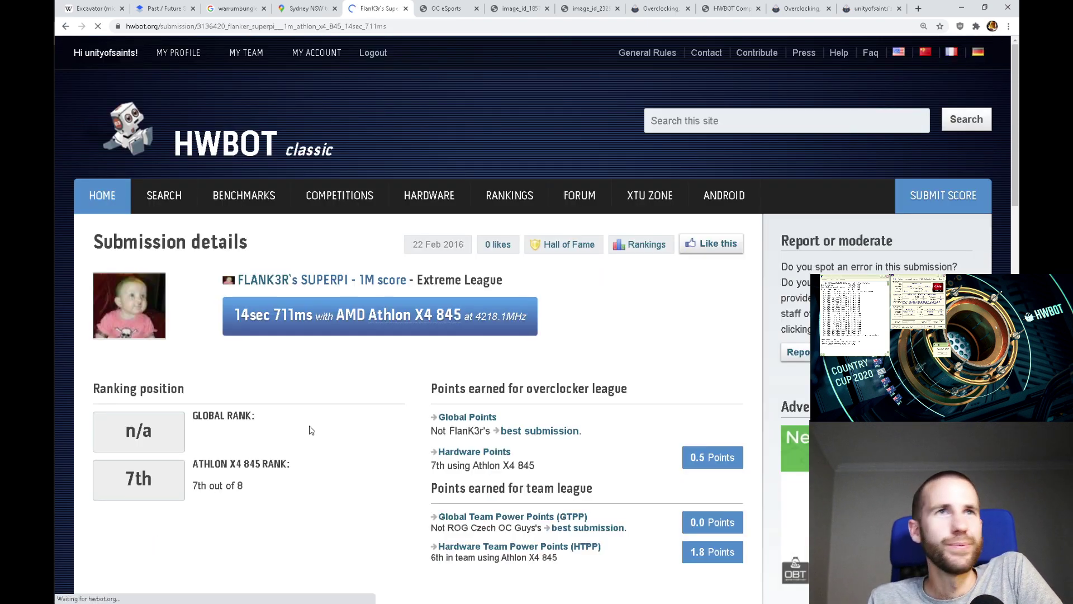
scroll(285, 442, "down", 5)
left_click(134, 350)
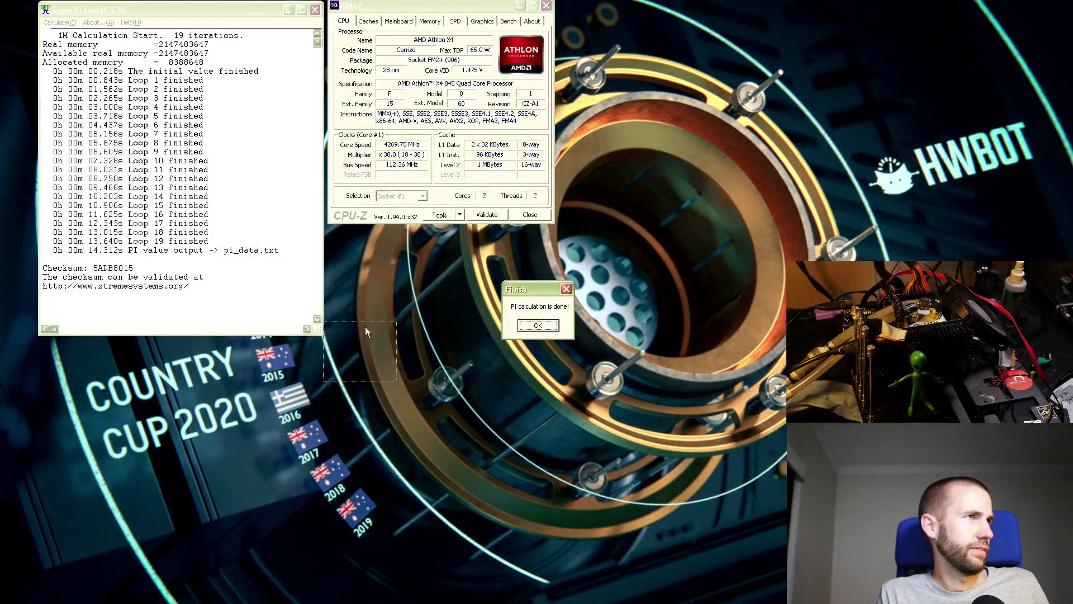
- Restart explorer as a new task from Task Manager and close Task Manager
key("Return")
key("ctrl+shift+Escape")
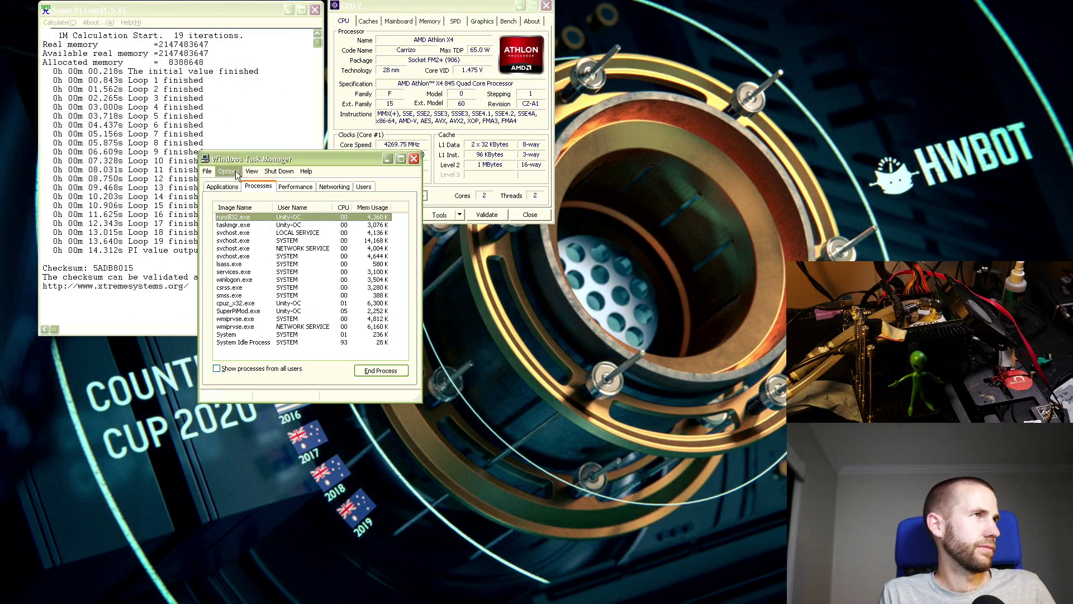
left_click(207, 171)
left_click(227, 180)
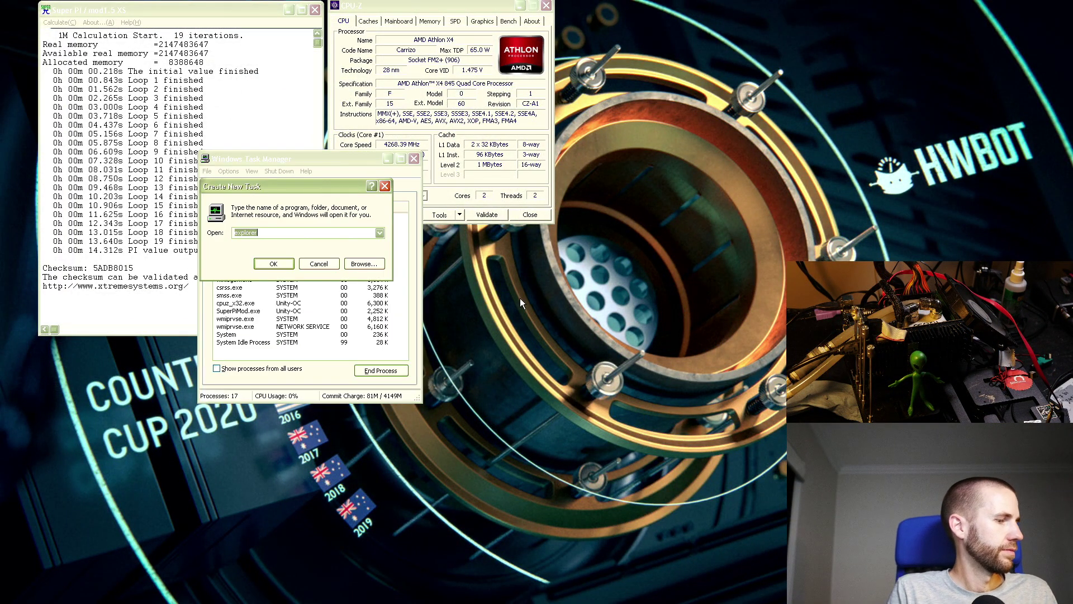
key("Return")
left_click(414, 158)
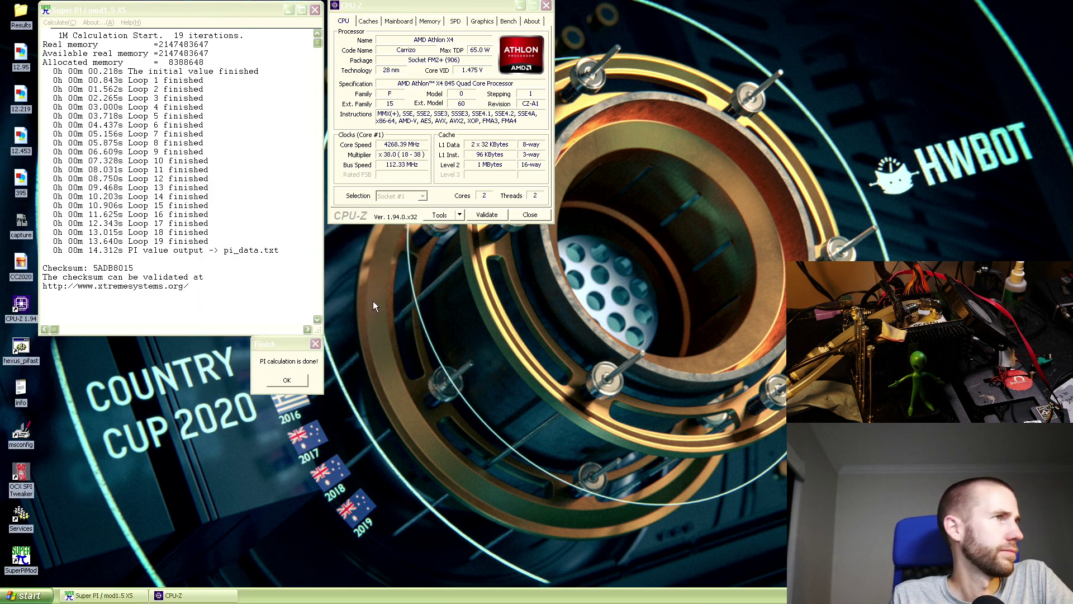
- Open a second CPU-Z window showing the memory information and place it below the first one
double_click(22, 304)
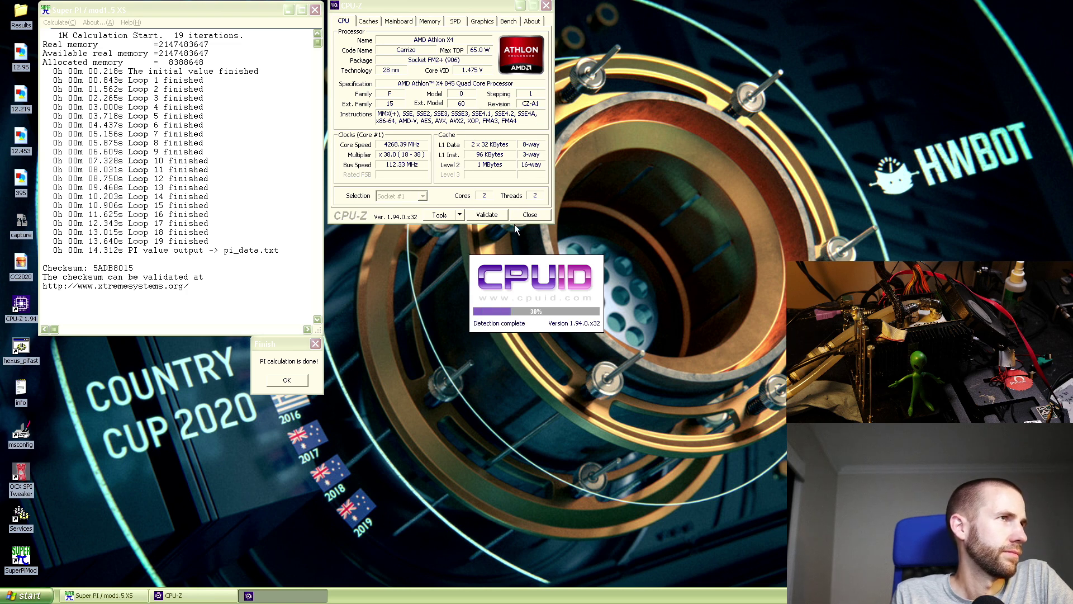
left_click(525, 204)
left_click_drag(523, 193, 425, 237)
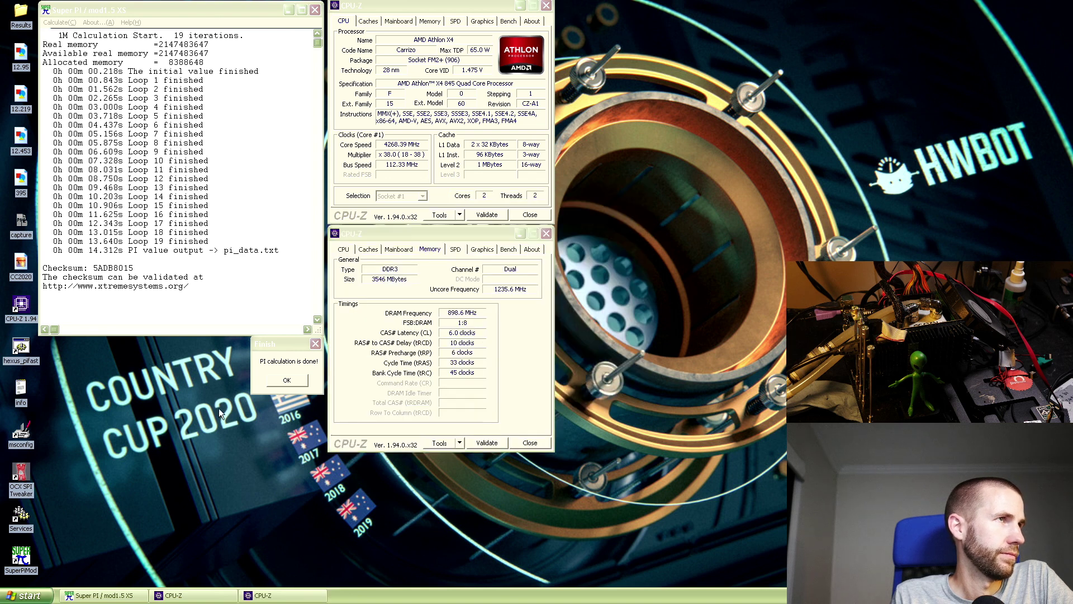
- Open a third CPU-Z window showing the mainboard information and place it beside the CPU window
double_click(35, 316)
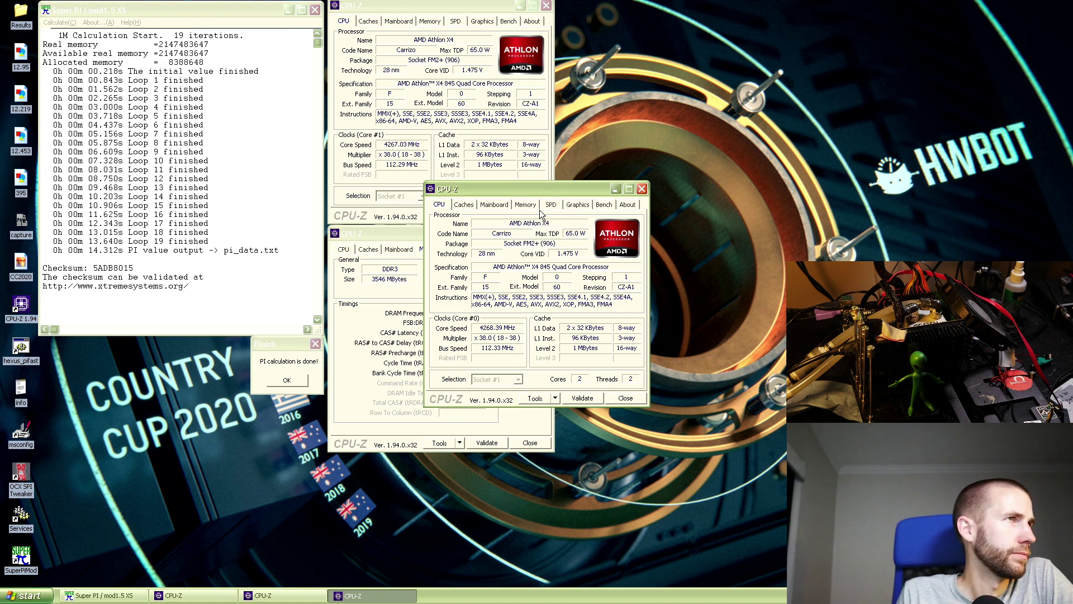
left_click(494, 204)
left_click_drag(491, 193, 622, 15)
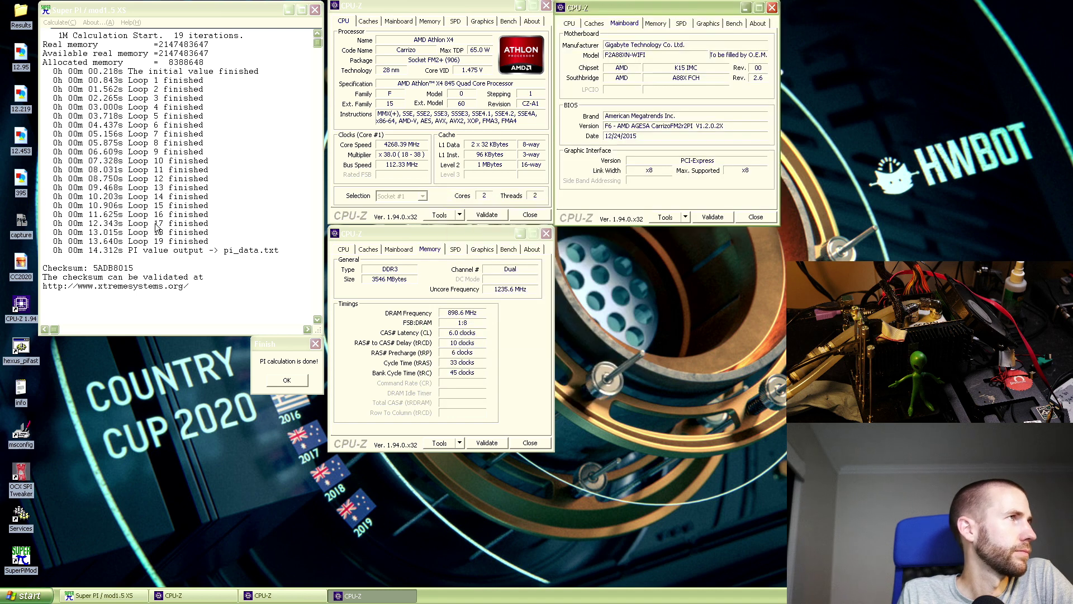
- Save a screenshot of the benchmark result with the capture tool, then dismiss Super PI's finish message and move its window aside
left_click(22, 223)
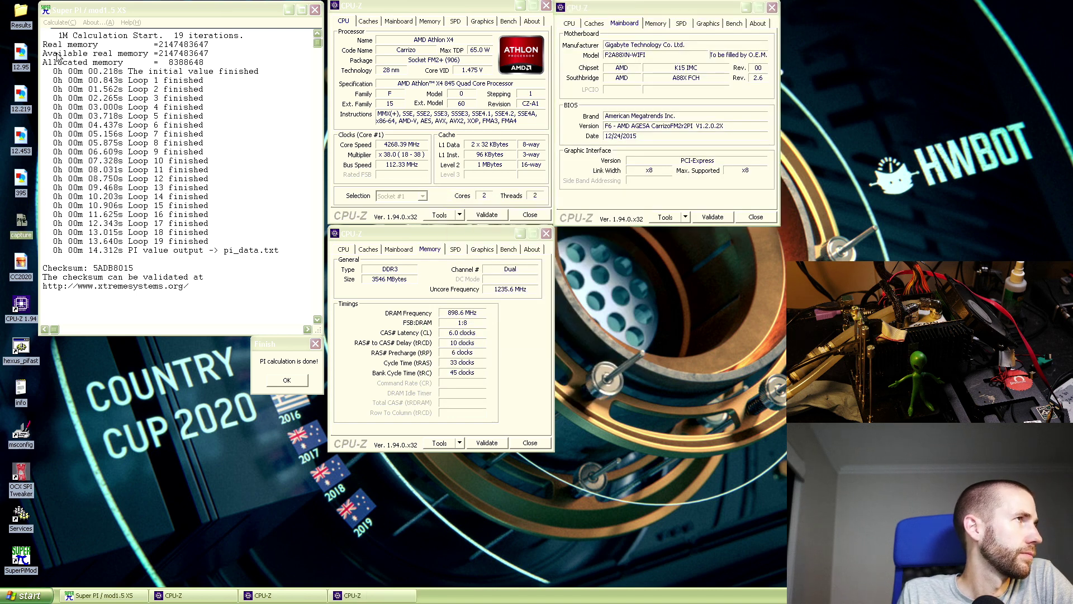
left_click(74, 493)
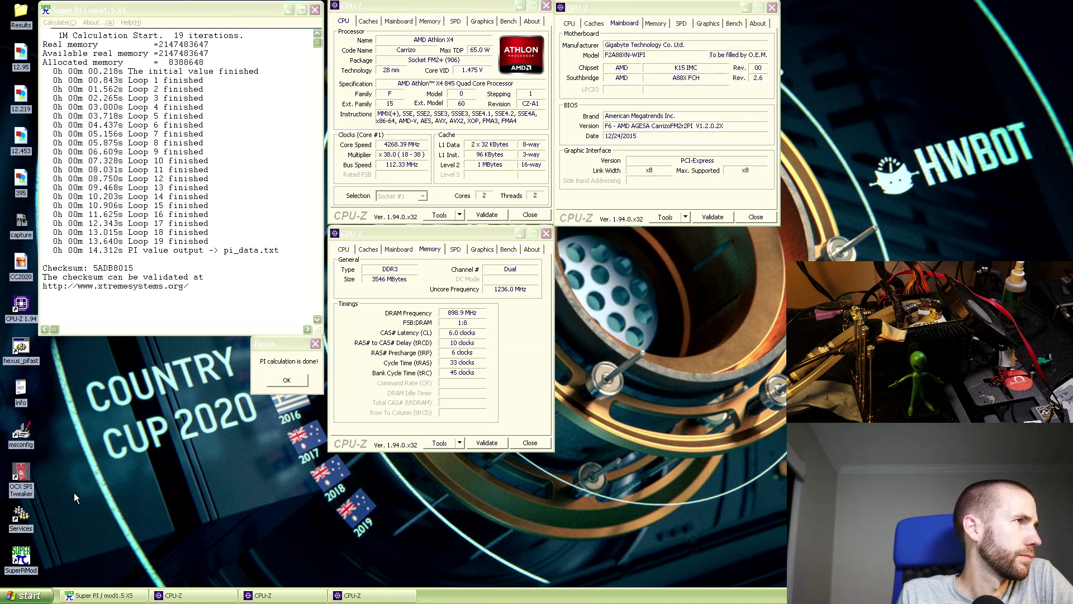
left_click(173, 6)
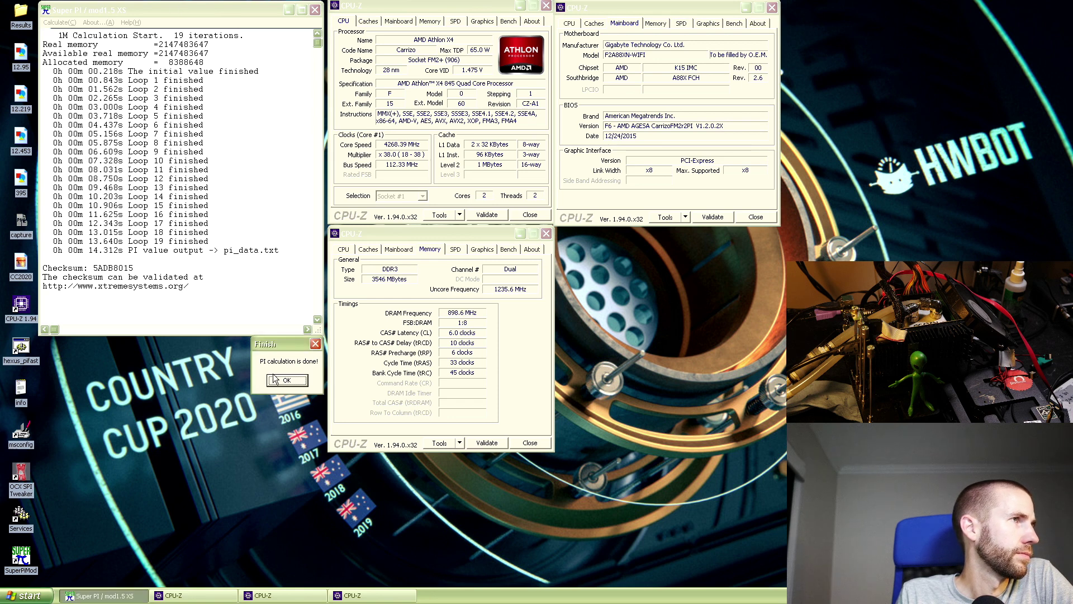
left_click(290, 383)
left_click_drag(157, 6, 290, 41)
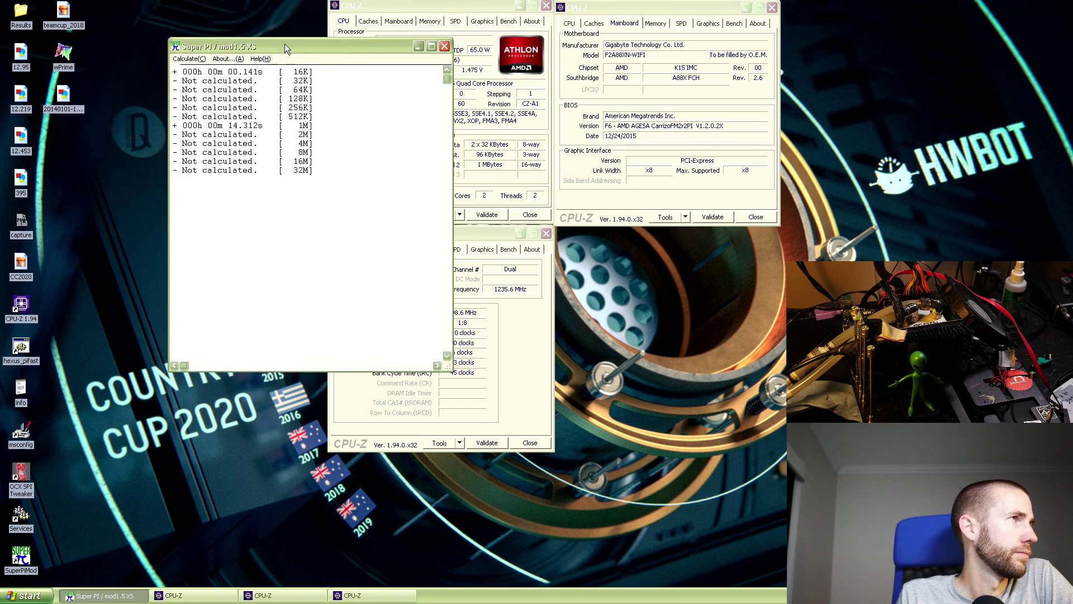
- Rename the new screenshot on the desktop as 14.312 and move the Super PI window off the CPU-Z windows
left_click(70, 97)
key("F2")
type("14.312")
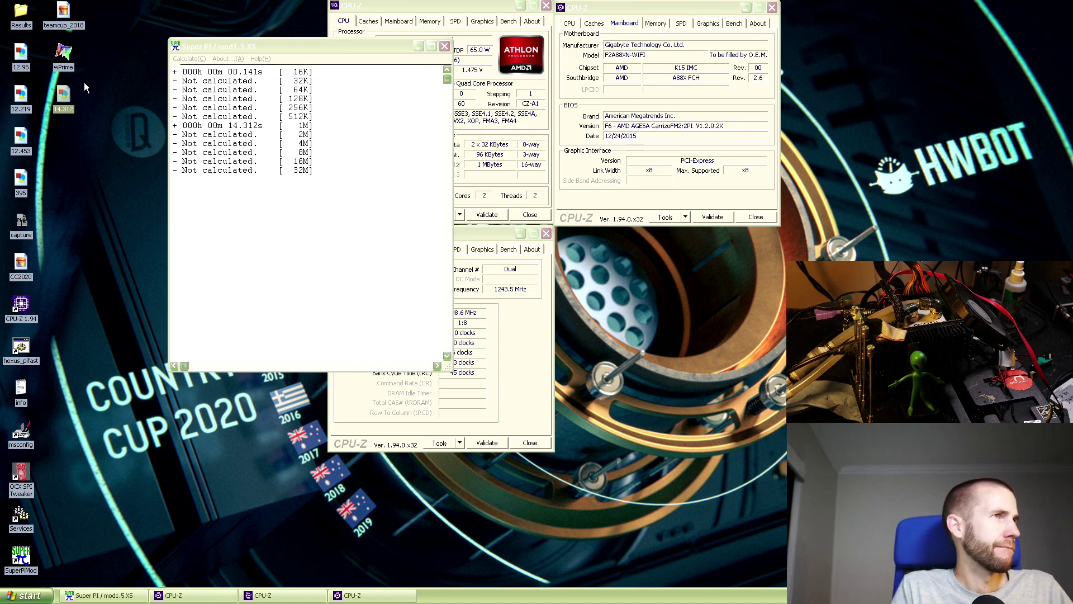
left_click(263, 47)
left_click_drag(263, 47, 119, 61)
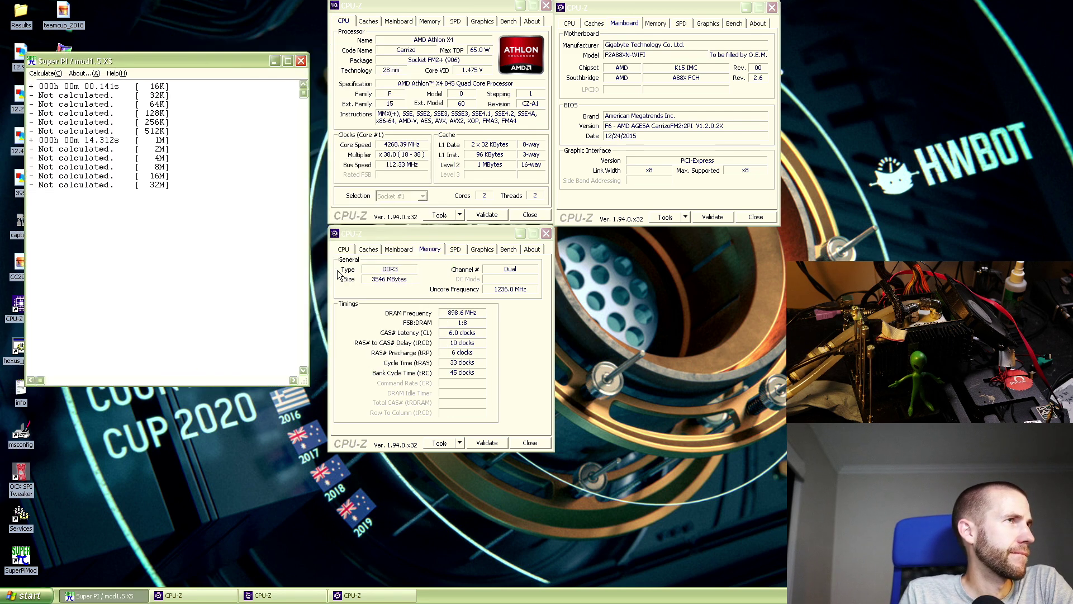
- Restart the computer, forcing the unresponsive rundll32.exe program to end
left_click(28, 596)
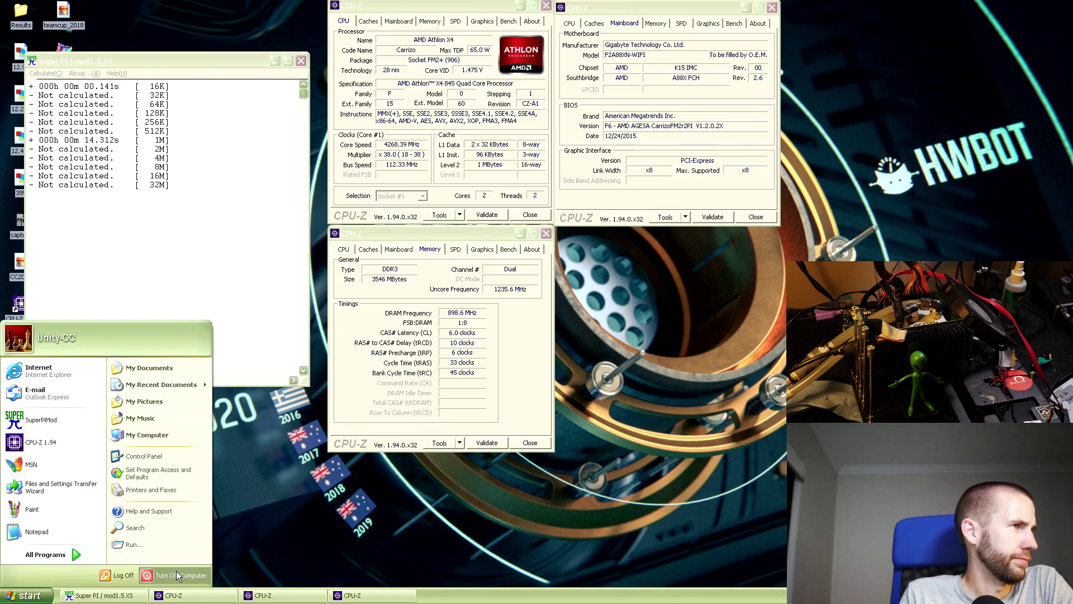
left_click(168, 576)
left_click(582, 221)
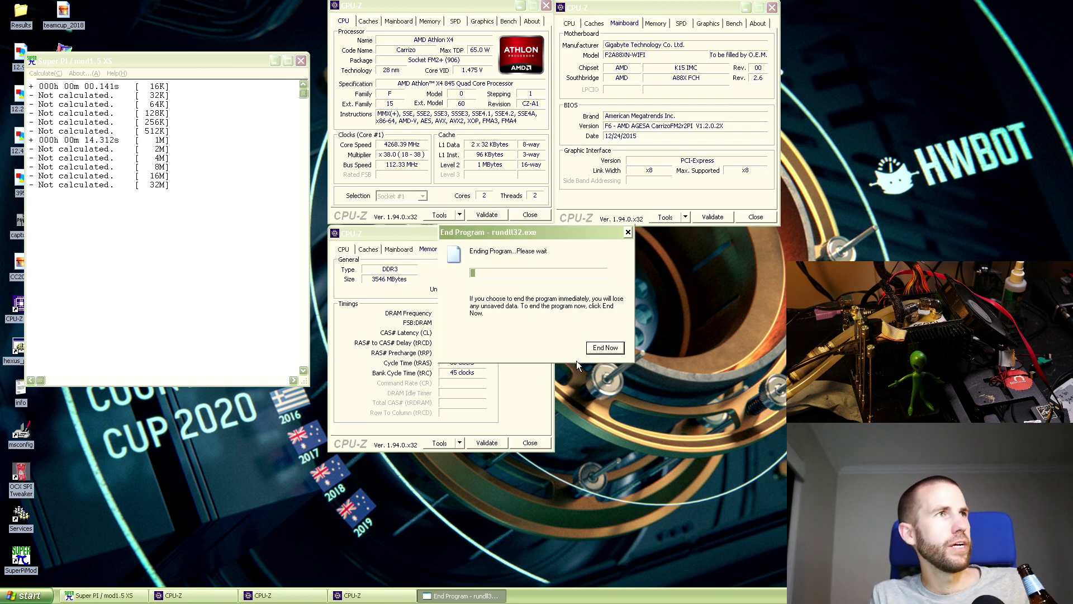
left_click(613, 347)
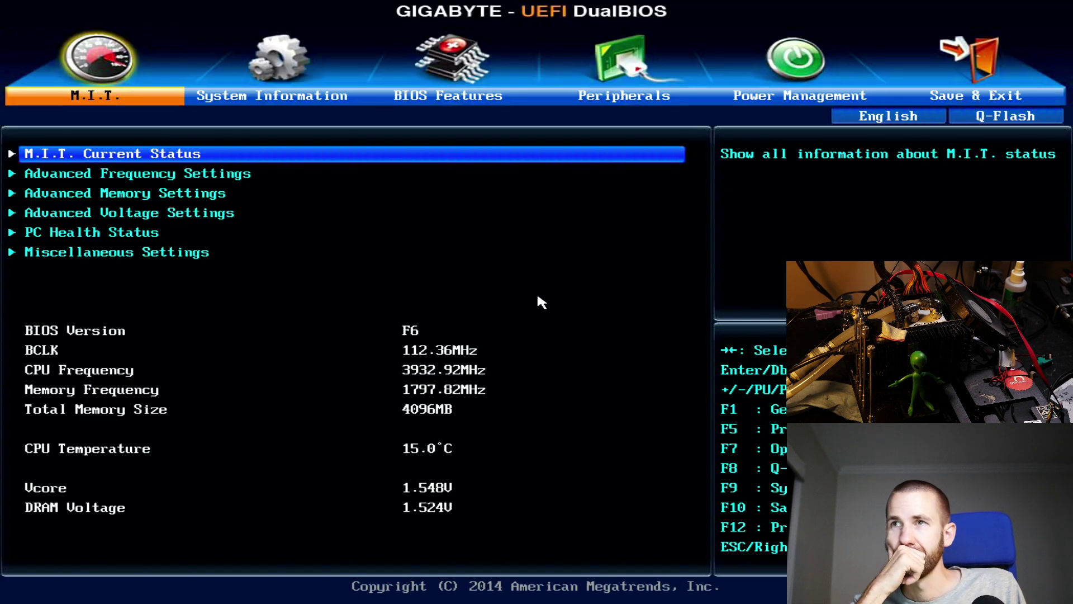
- Save the current BIOS settings as a profile named 1M_8 and dismiss the confirmation
key("Down")
key("Down")
key("Left")
key("Down")
key("Down")
key("Down")
key("Down")
key("Down")
key("Return")
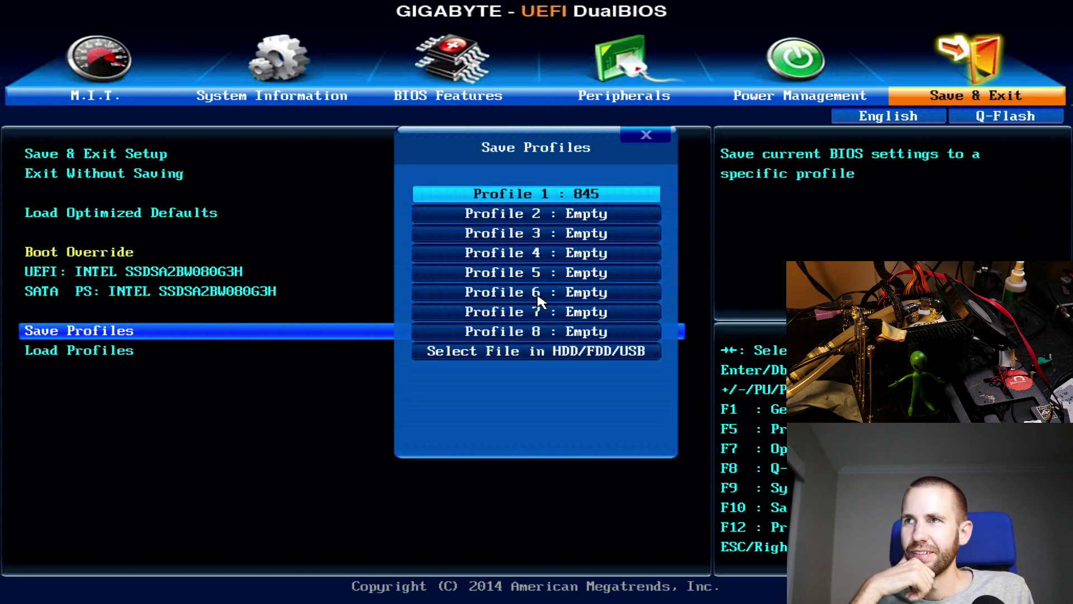
key("Return")
type("1M_8")
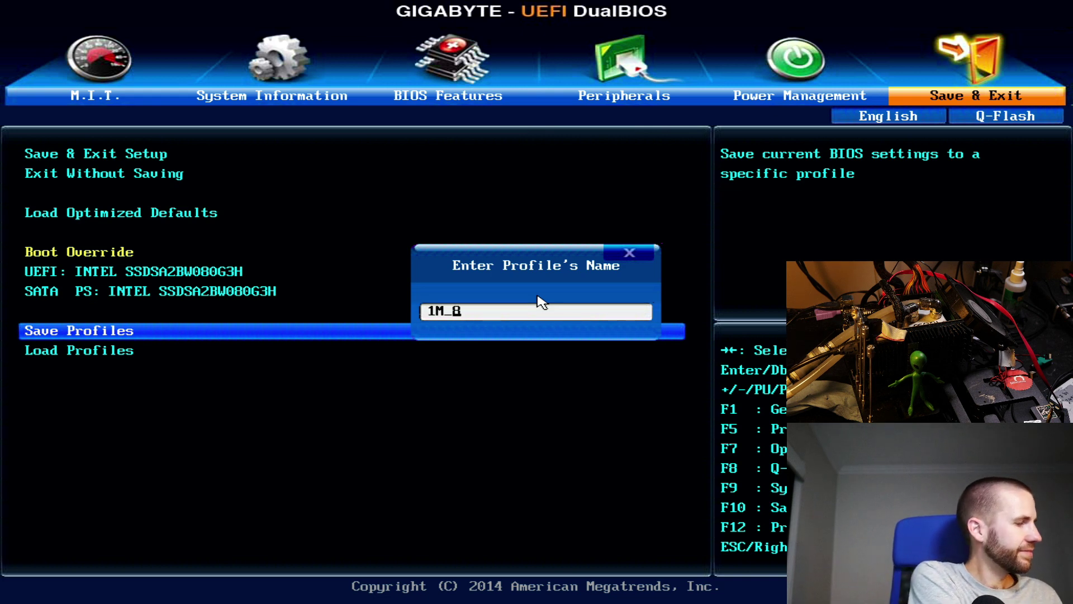
key("Return")
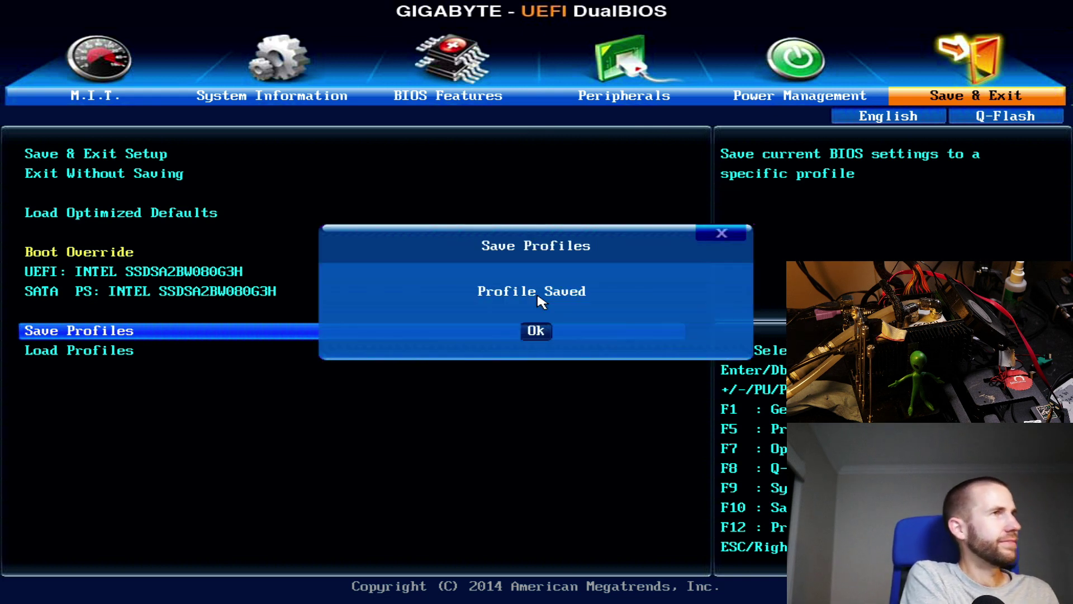
key("Return")
- Set the system memory multiplier to 18.66 in the advanced memory settings
key("Right")
key("Down")
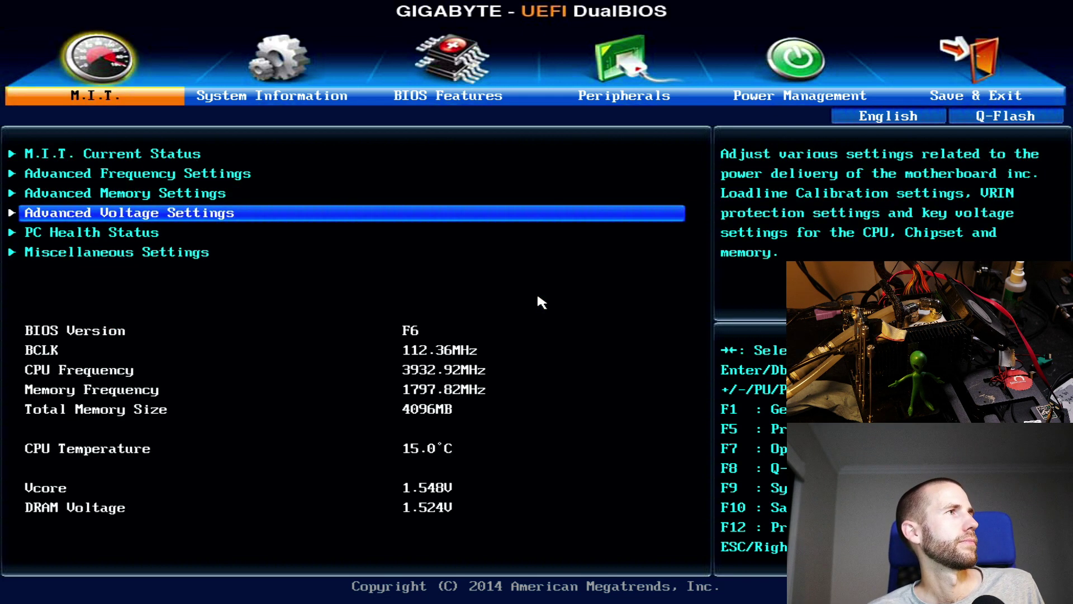
key("Up")
key("Return")
key("Down")
key("plus")
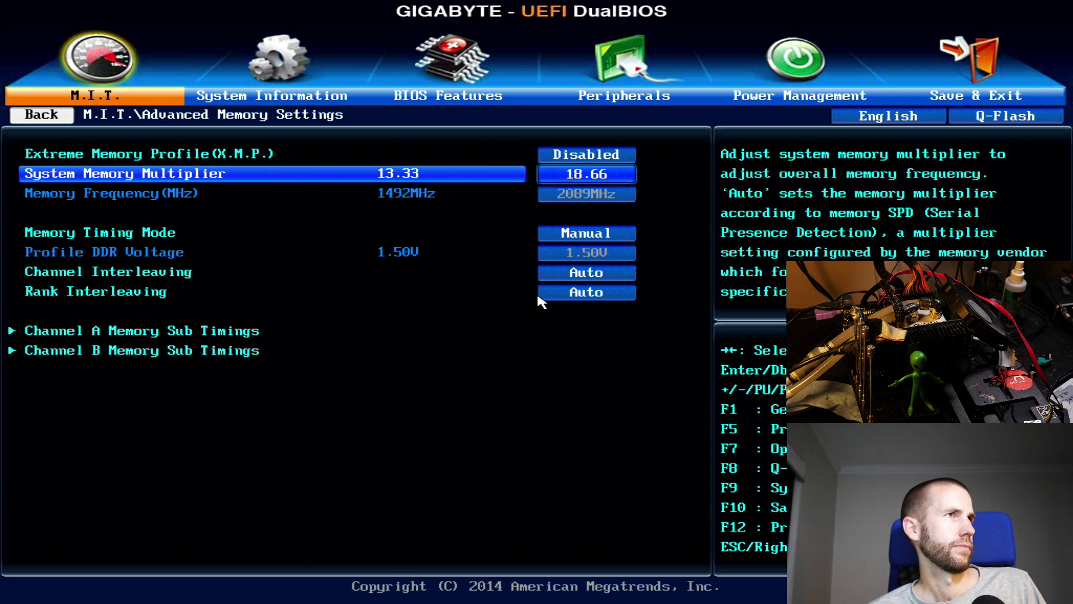
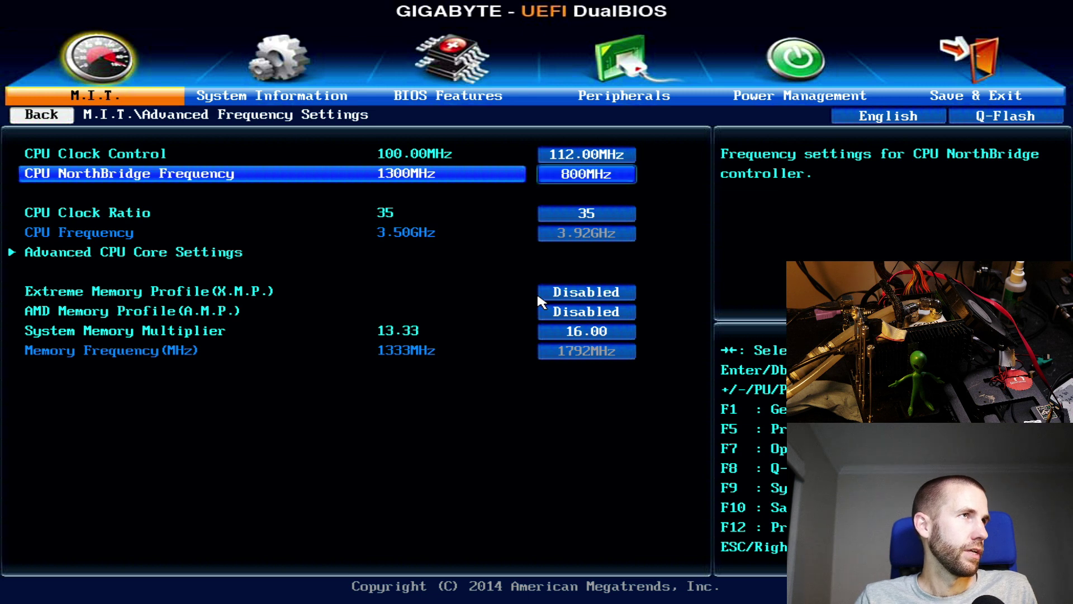
- Try 1400 for the CPU NorthBridge frequency, then enter 1300 instead
type("1400")
key("Return")
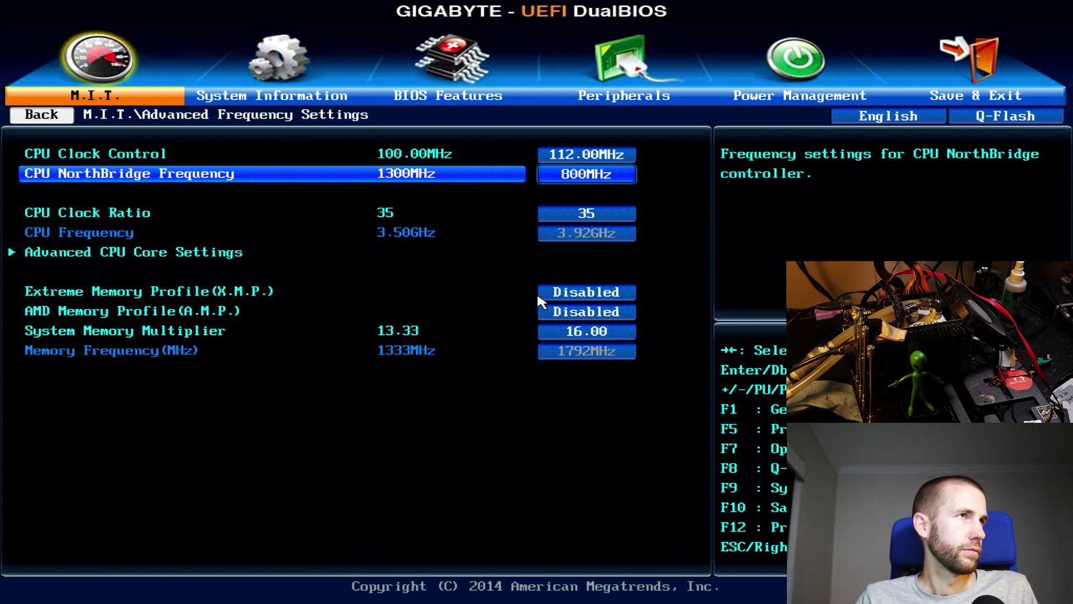
type("1300")
key("Return")
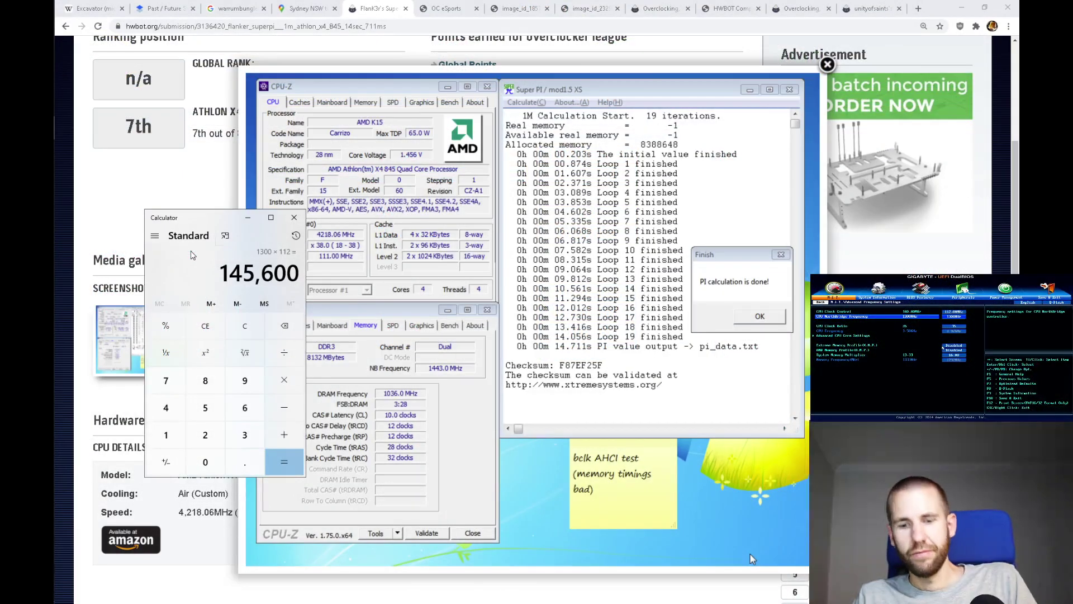
- Switch to Calculator and work out 1400 × 1.12 and 1300 × 1.12
type("1400")
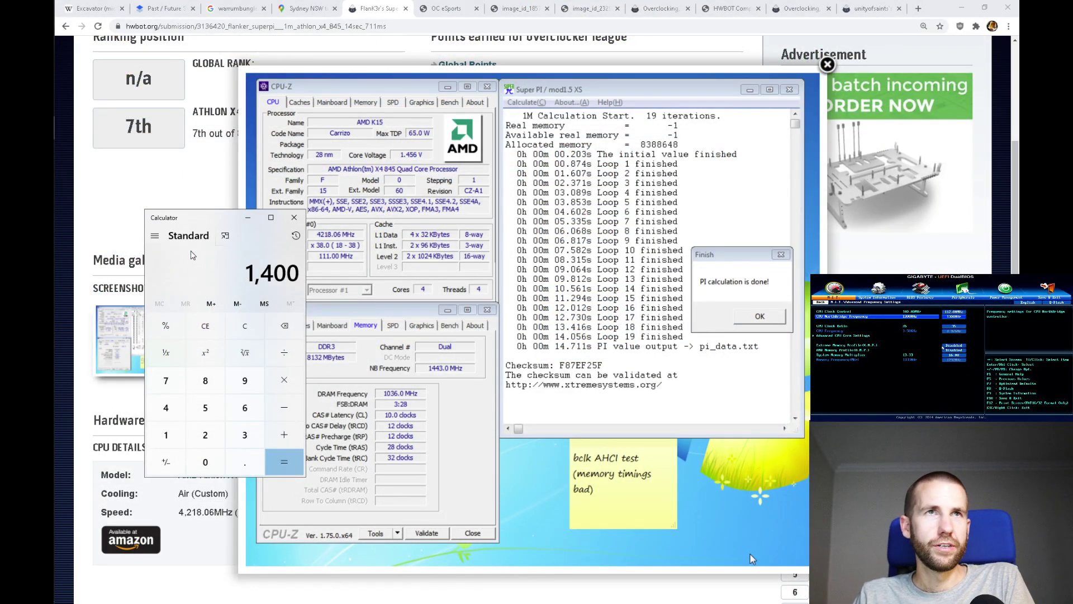
type("*1.12")
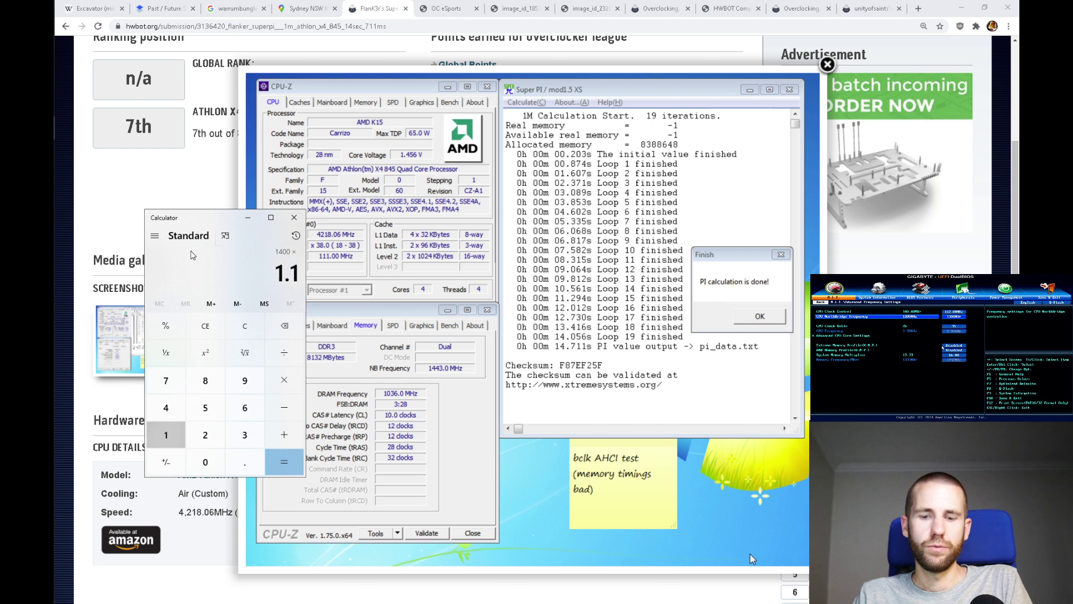
key("Return")
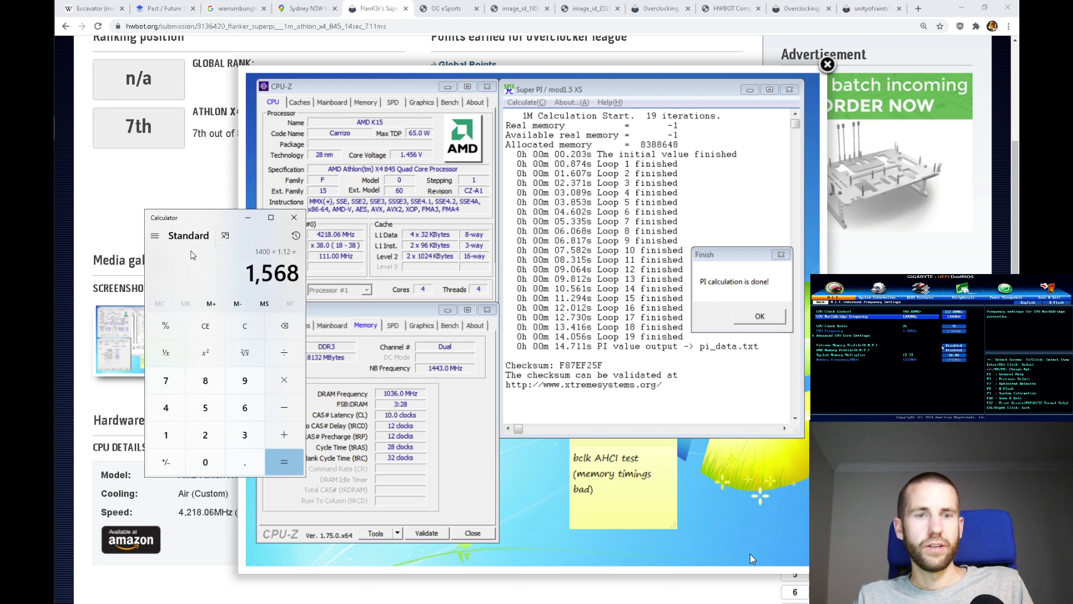
type("1300*1.1")
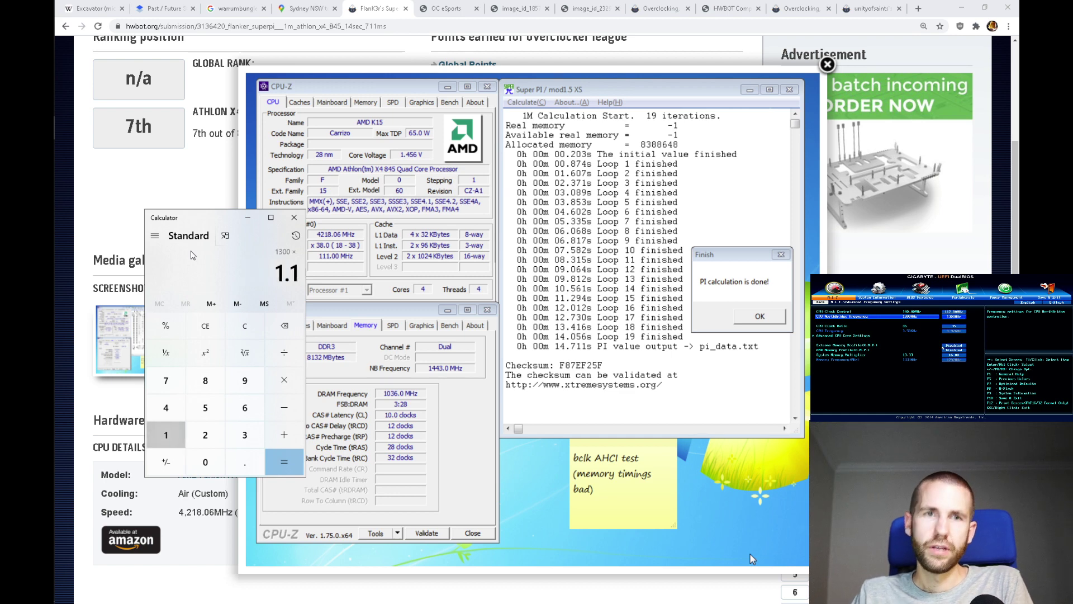
type("2")
key("Return")
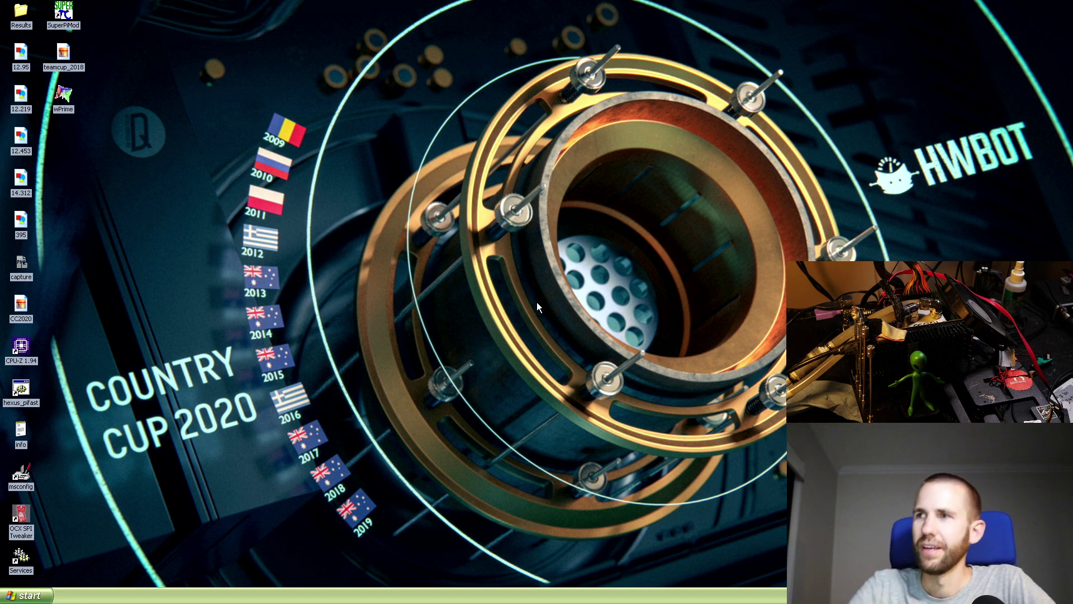
- Open CPU-Z 1.94 in Windows, show its memory information and reposition the window to check the uncore frequency
double_click(11, 360)
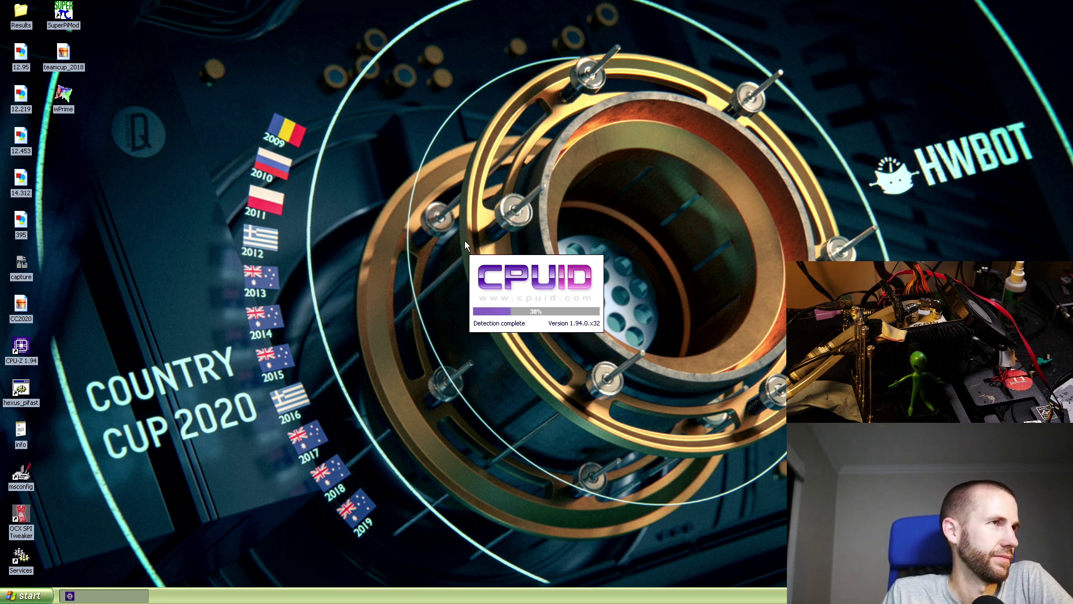
left_click(524, 206)
left_click_drag(492, 181, 547, 165)
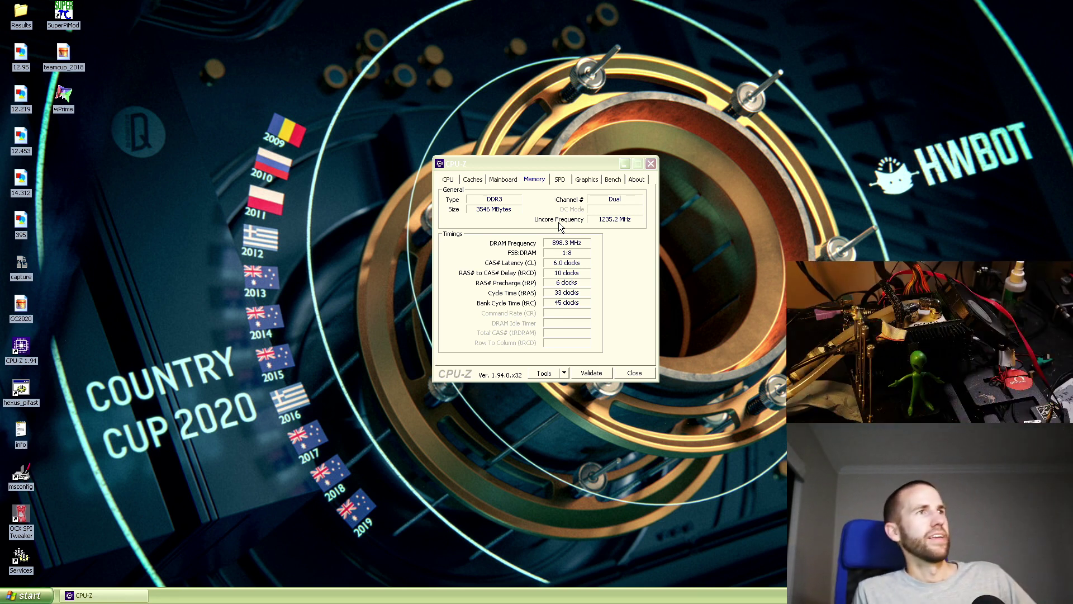
- Open the Utilities folder on the XP (F:) drive, with the file window moved up and out of the way
left_click(28, 595)
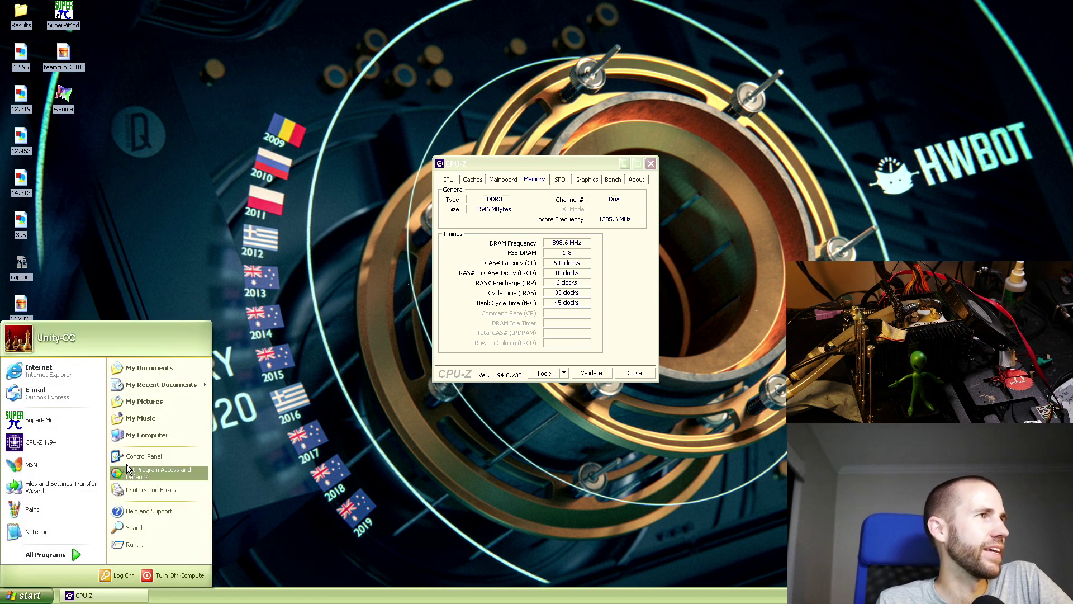
left_click(128, 435)
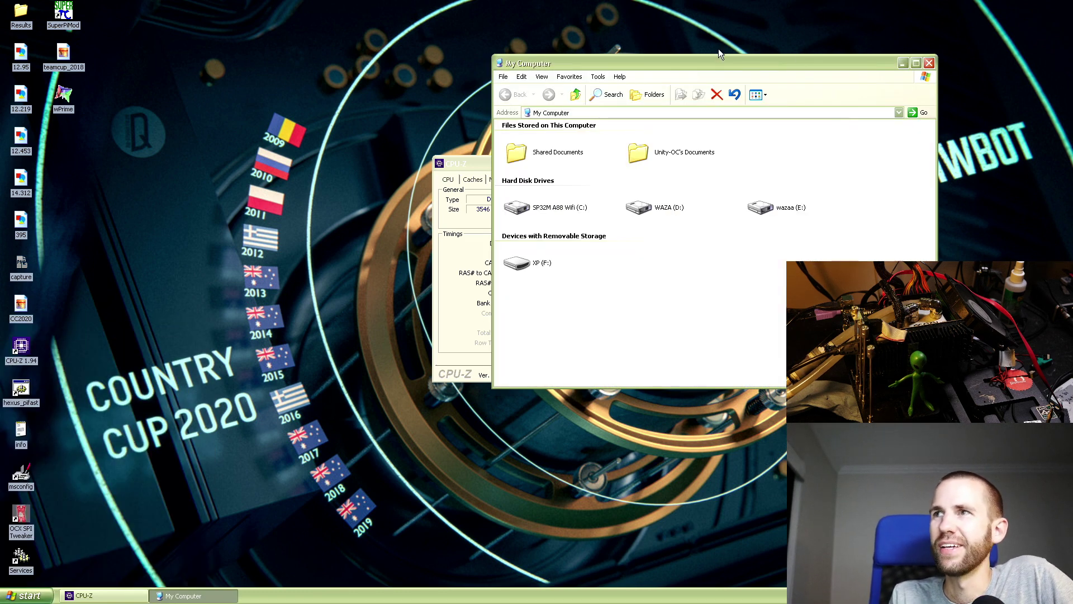
left_click_drag(718, 60, 400, 7)
double_click(222, 214)
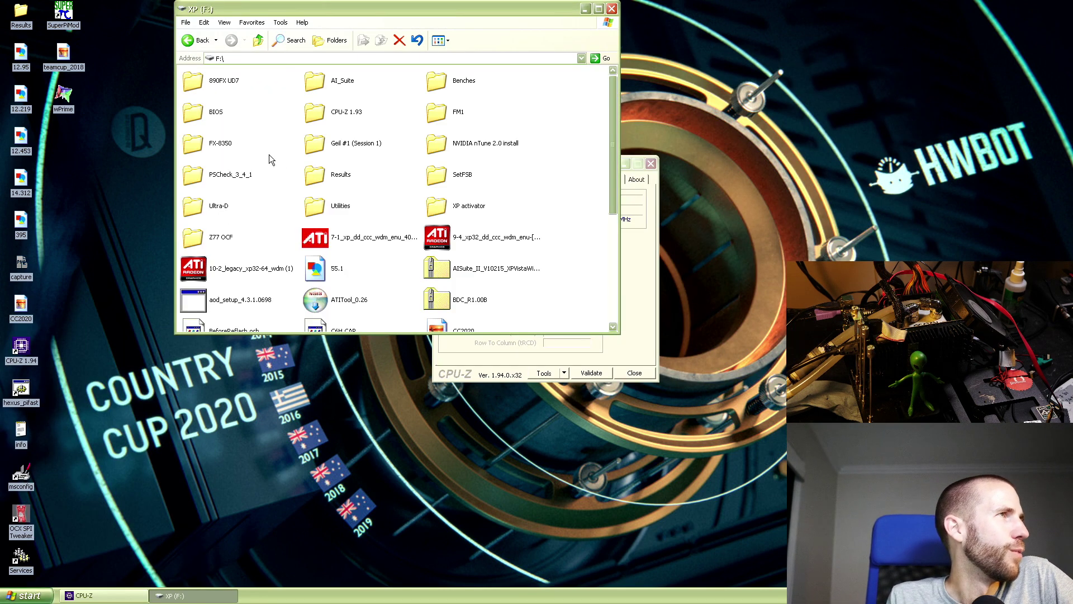
double_click(330, 208)
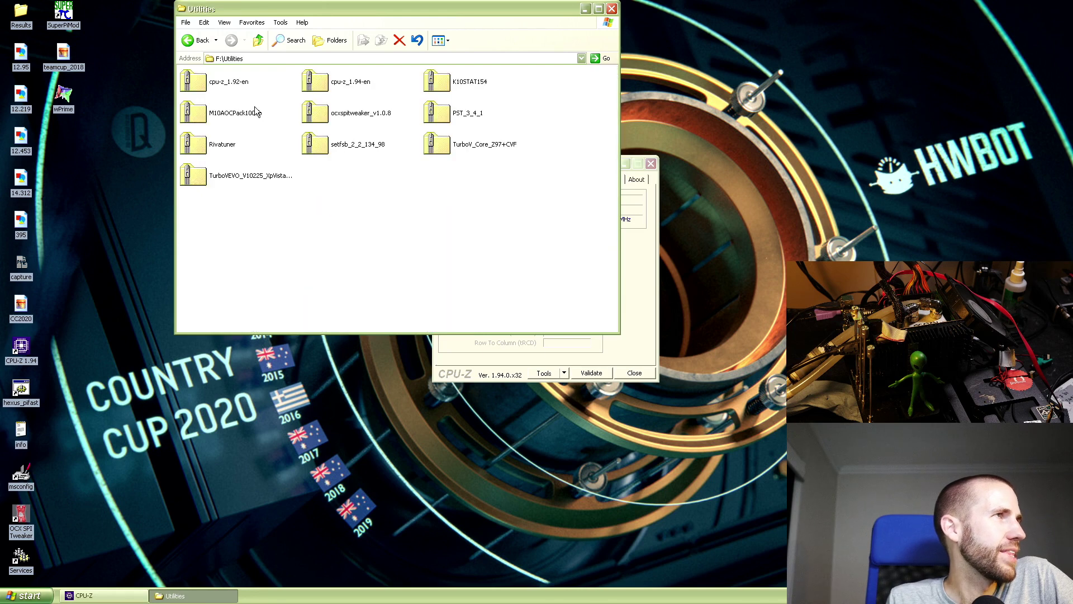
- Run cpuz_x32 directly from the cpu-z_1.92-en archive without extracting it
double_click(228, 82)
double_click(282, 81)
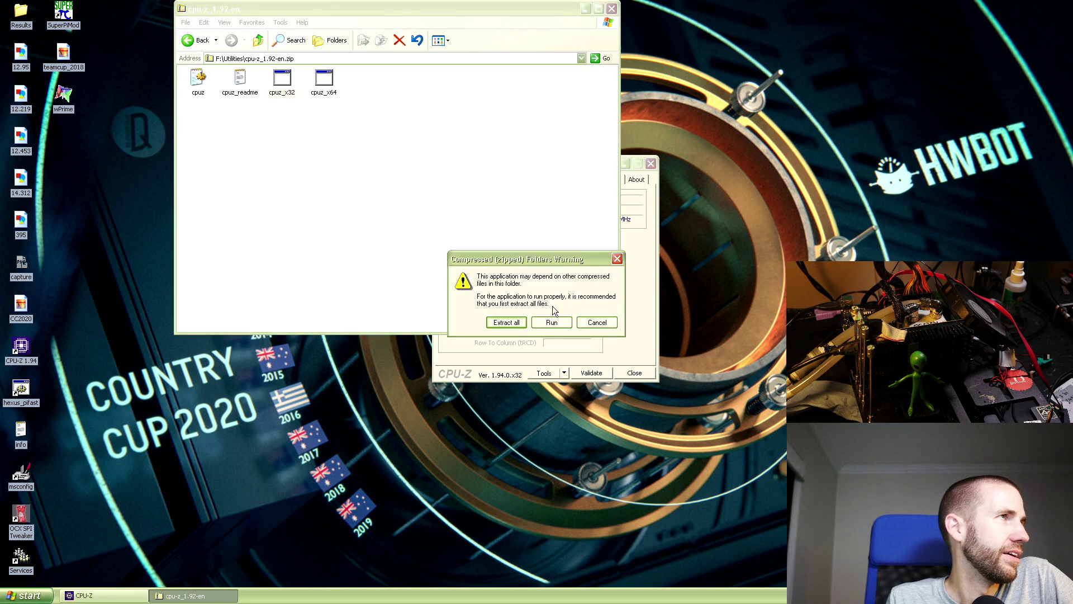
left_click(552, 323)
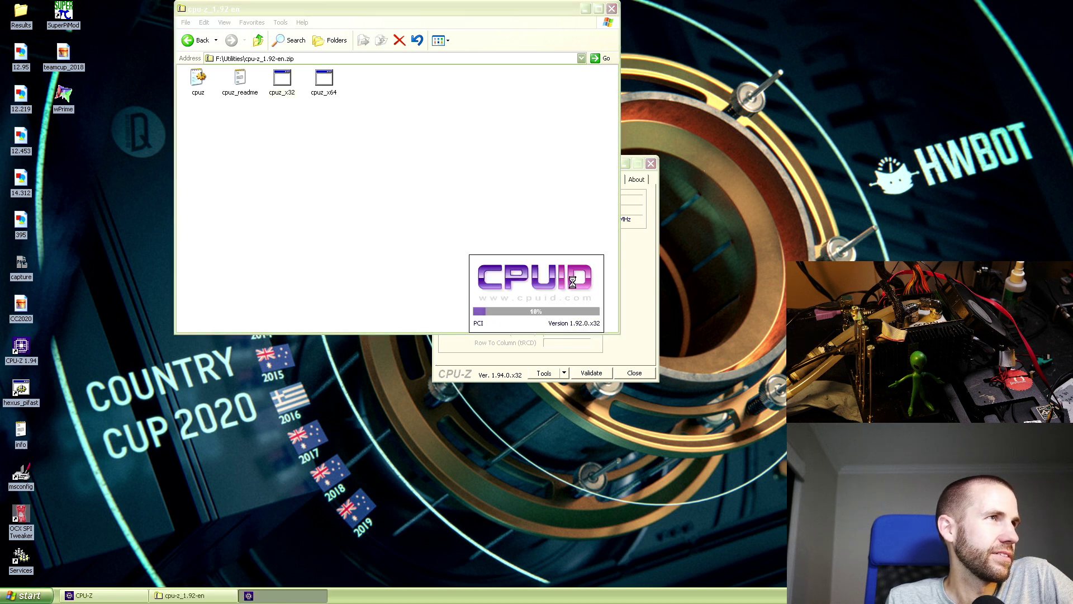
- Show the memory information in CPU-Z 1.92 and align both CPU-Z windows side by side to compare frequencies
left_click(637, 277)
left_click_drag(555, 164, 295, 109)
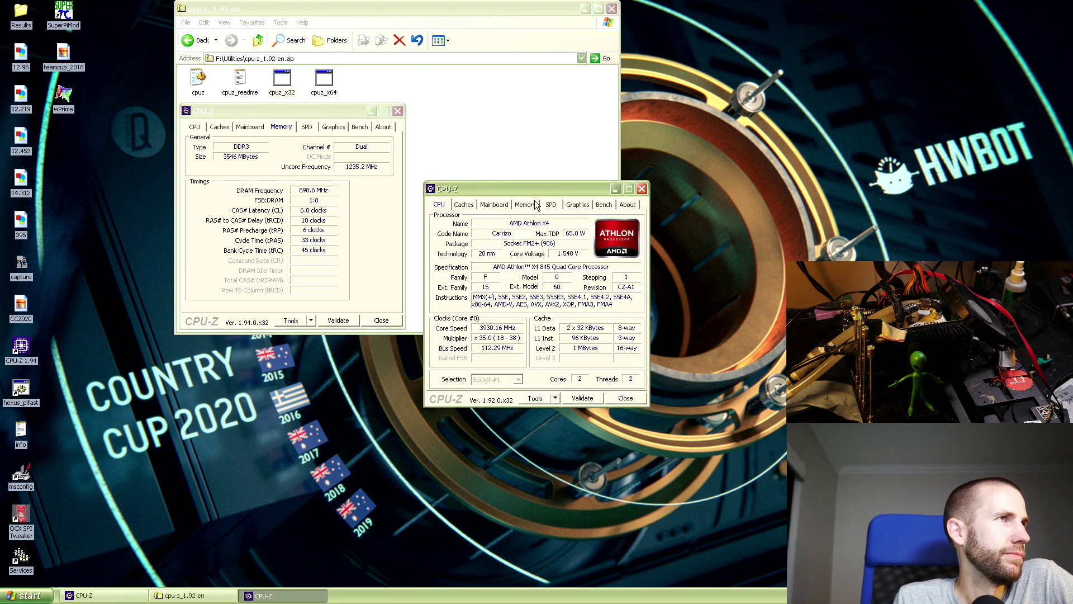
left_click_drag(526, 190, 499, 142)
left_click(486, 107)
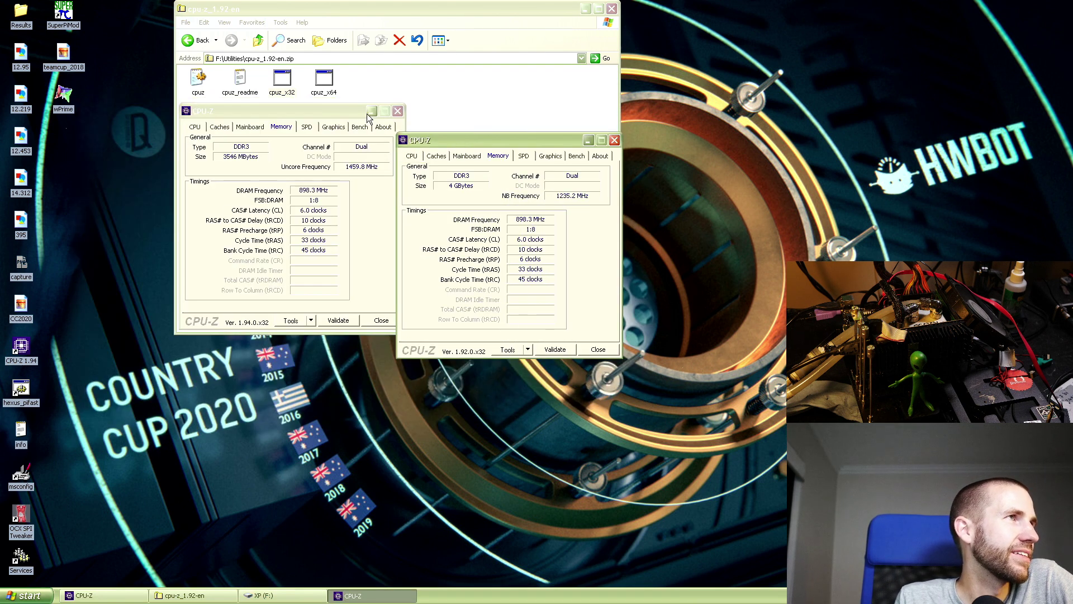
left_click_drag(336, 117, 327, 142)
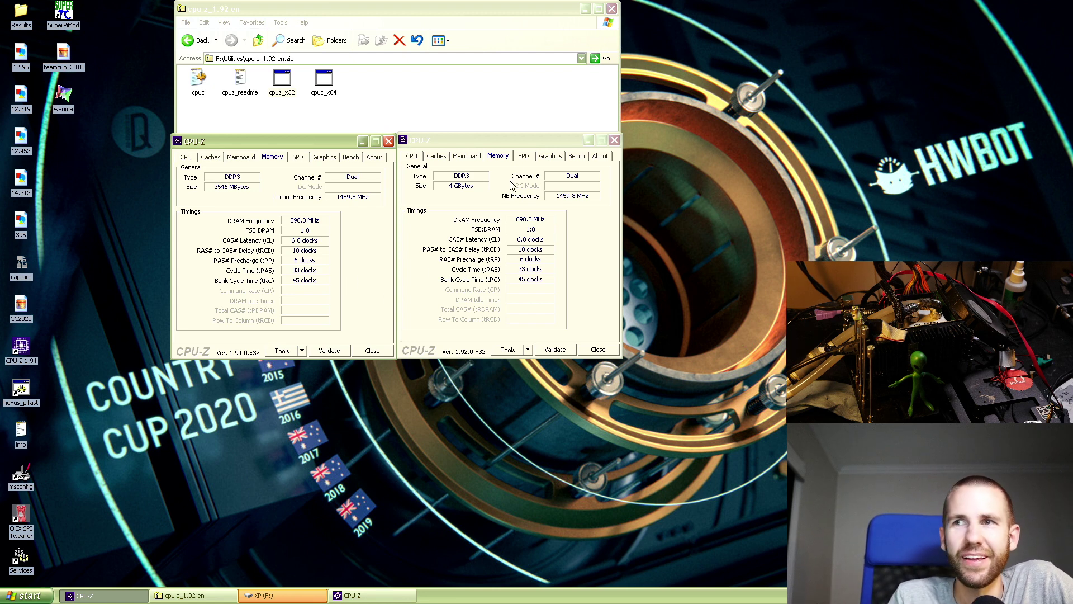
- Close CPU-Z 1.92 and its archive folder, and move the remaining CPU-Z window away from the desktop icons
left_click(614, 140)
left_click(611, 9)
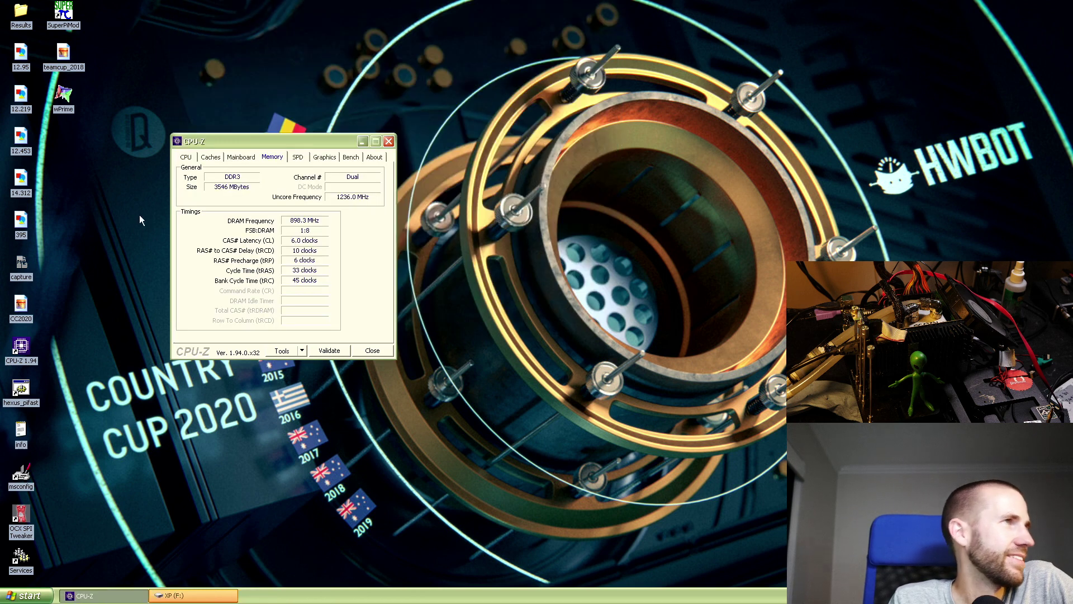
left_click_drag(220, 141, 353, 110)
left_click(156, 212)
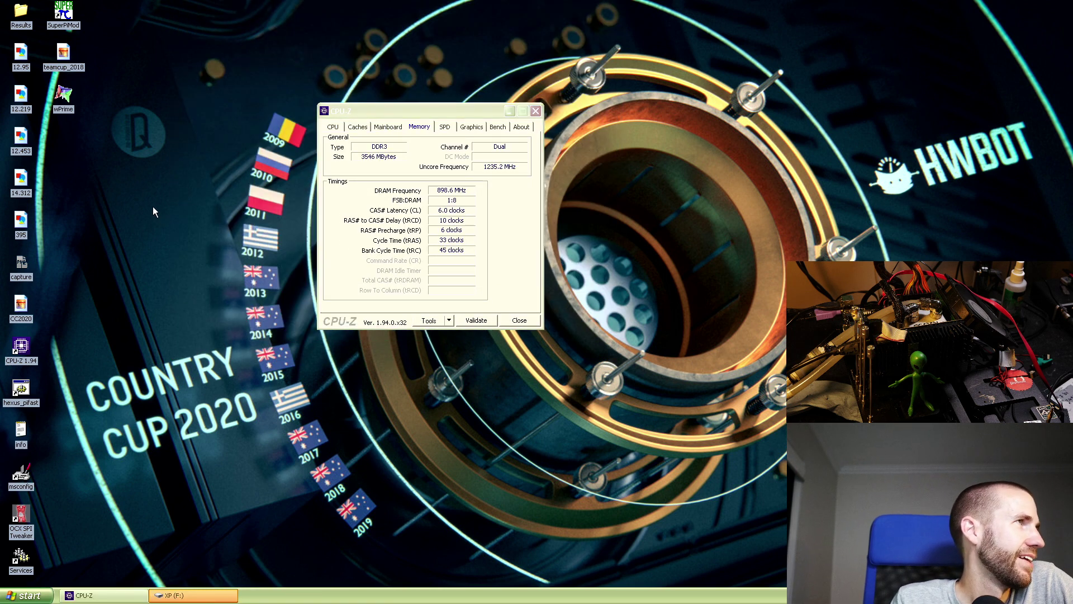
- Open the 14.312 screenshot, enlarge its uncore frequency reading and place the CPU-Z window beside it for comparison
left_click(20, 98)
double_click(23, 185)
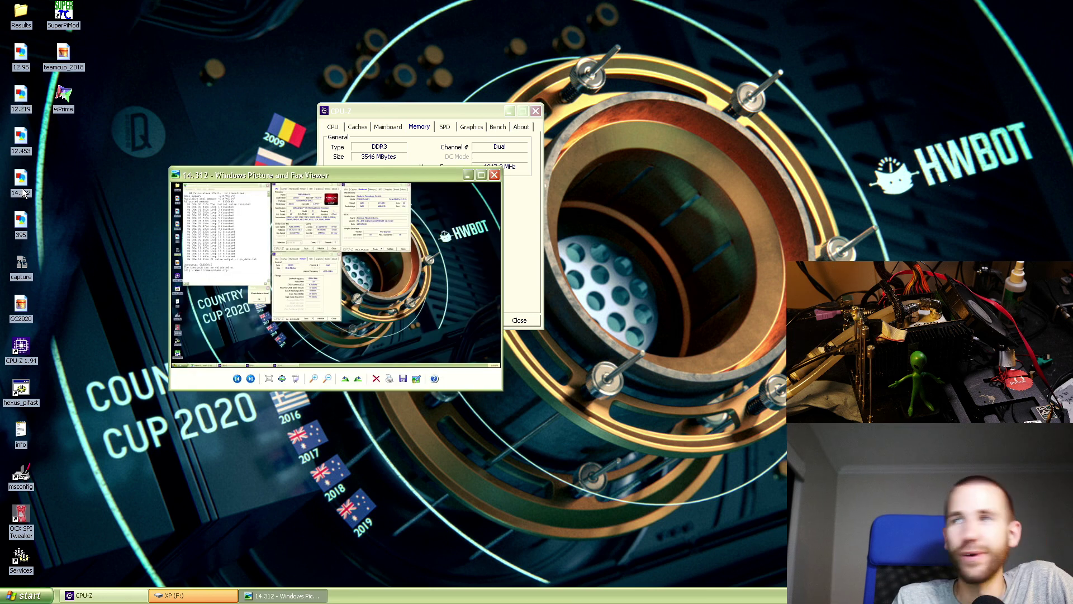
scroll(331, 240, "up", 2)
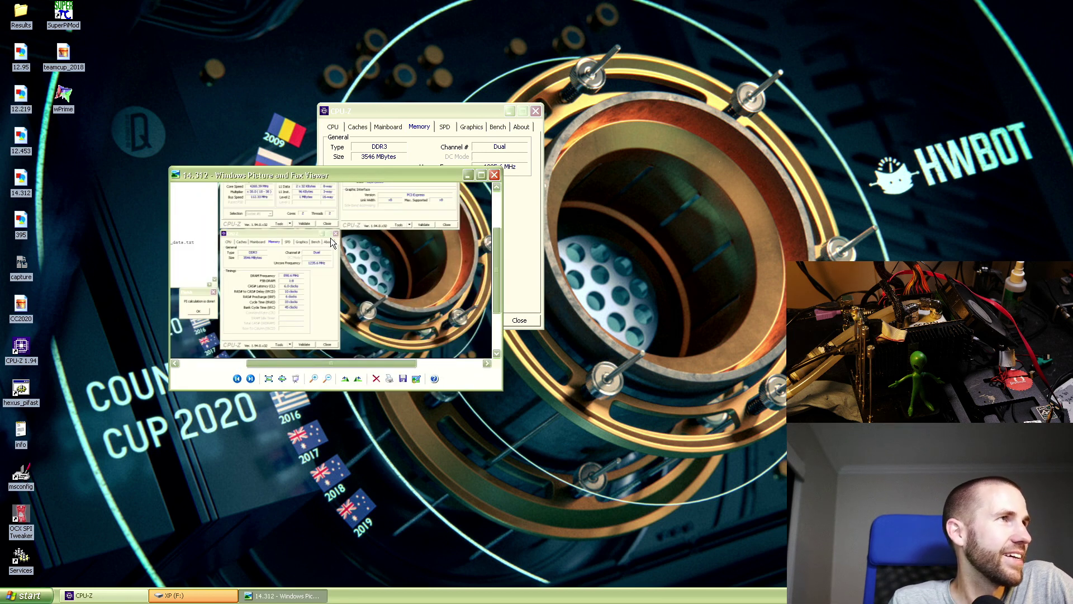
scroll(330, 238, "up", 2)
left_click_drag(289, 172, 311, 161)
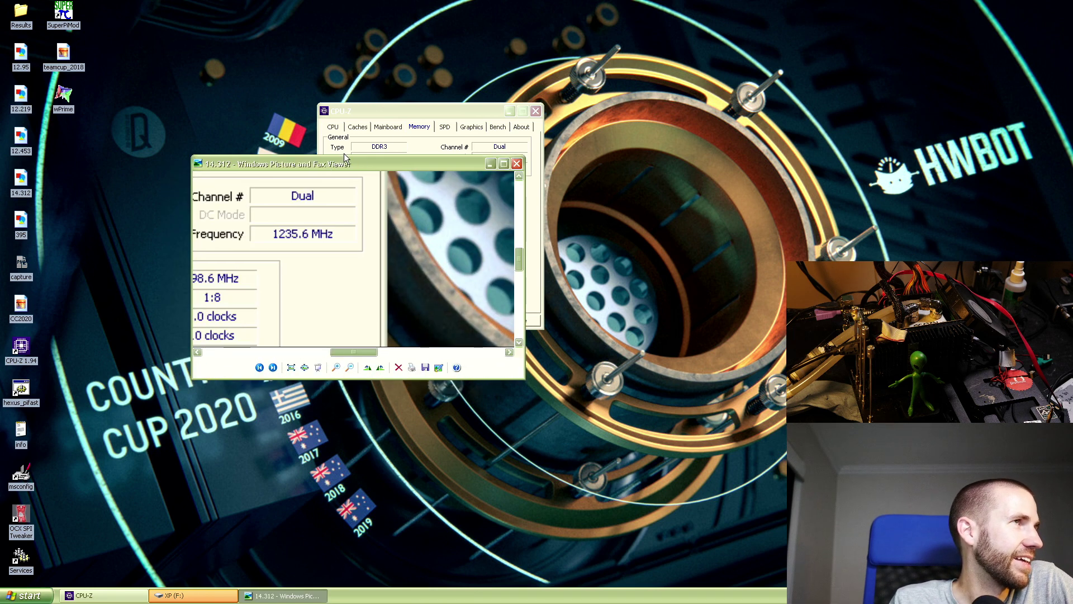
left_click(385, 109)
left_click_drag(385, 110, 424, 181)
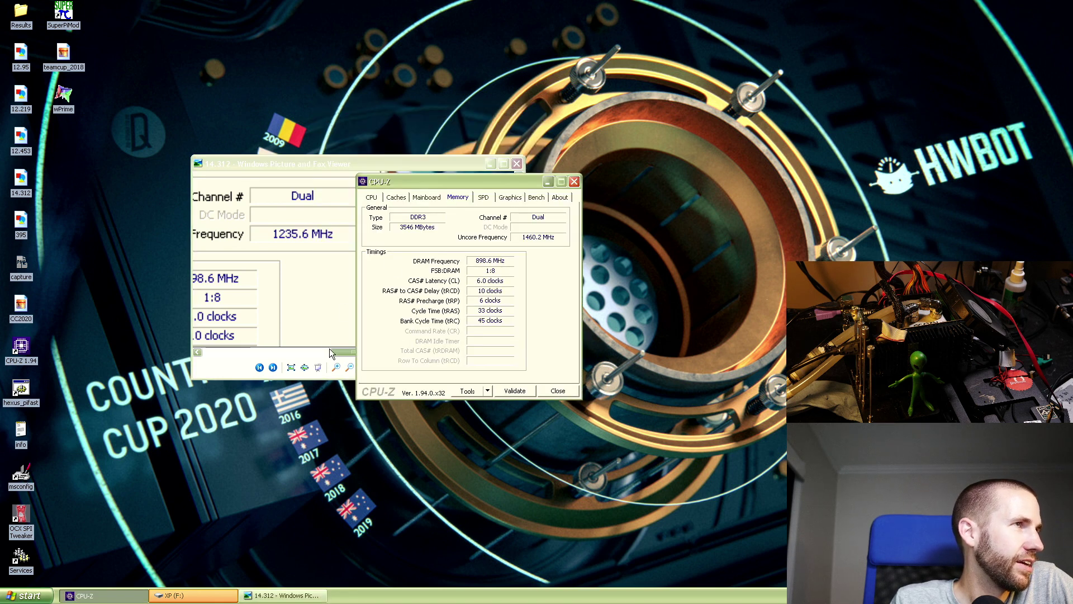
- Pan the 14.312 screenshot to its memory timings and close both CPU-Z and the screenshot viewer
left_click_drag(330, 348, 310, 349)
left_click(538, 319)
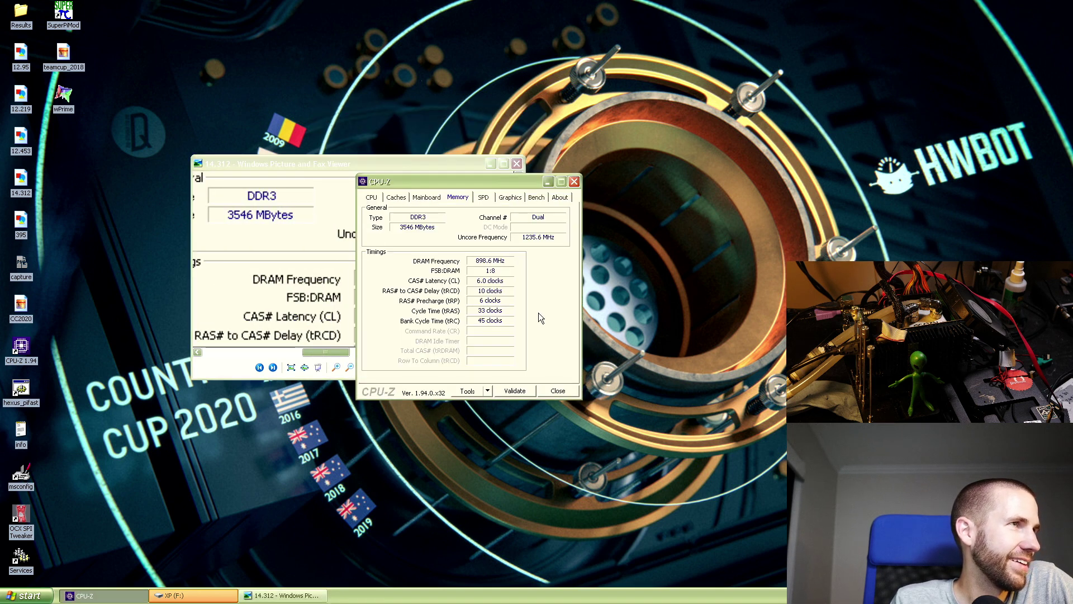
left_click(574, 182)
left_click(515, 163)
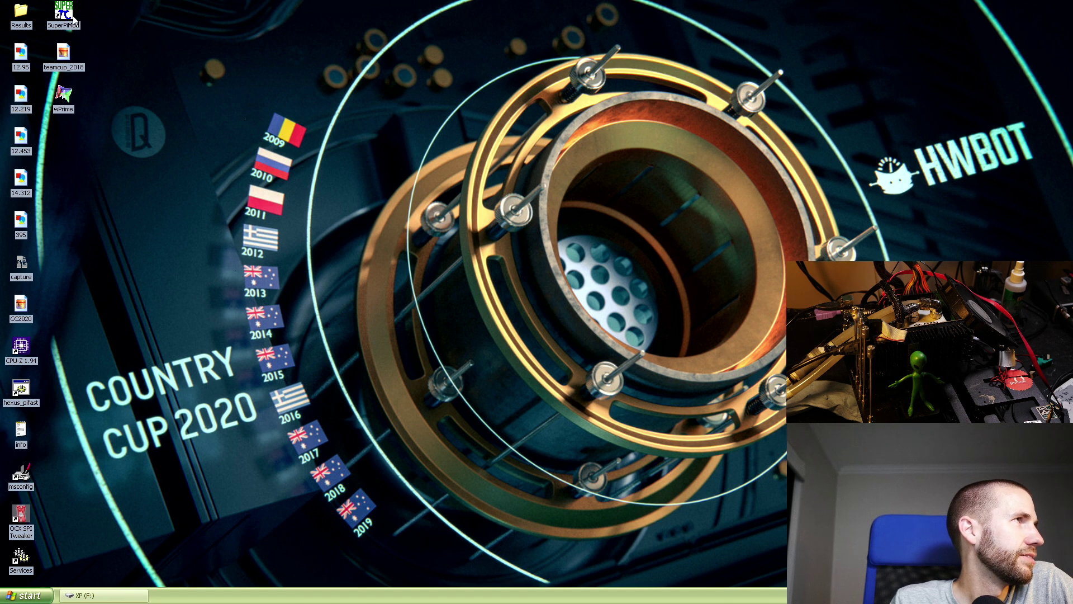
- Launch SuperPiMod from the desktop and move its window up to the top edge of the desktop
left_click_drag(74, 19, 154, 59)
double_click(146, 61)
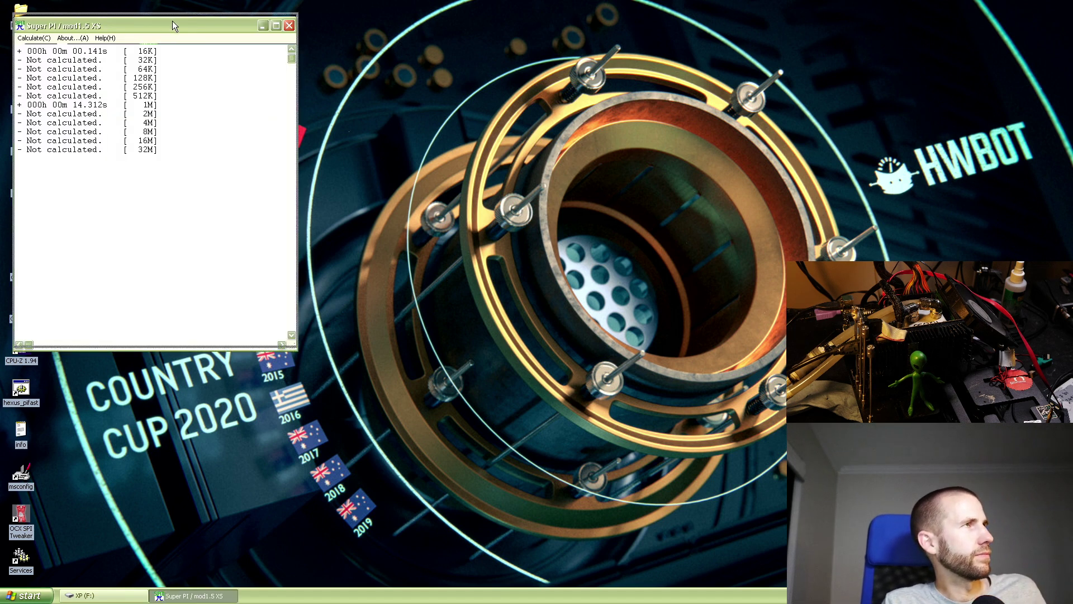
left_click_drag(173, 22, 171, 8)
- Open Windows Task Manager and terminate the explorer.exe process
key("ctrl+shift+Escape")
left_click(340, 240)
key("Delete")
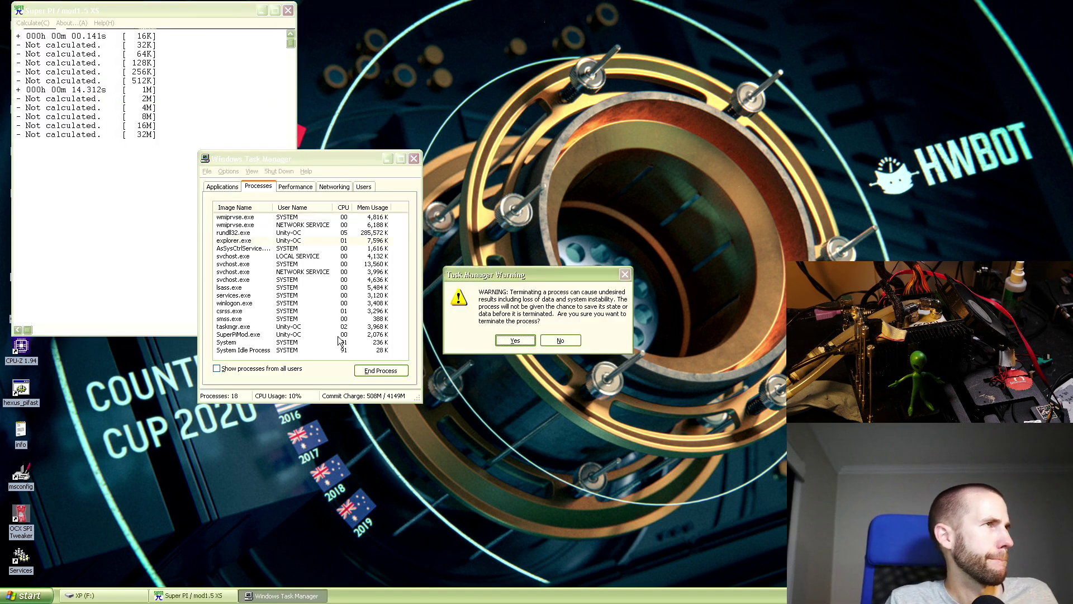
key("Return")
- Select the SuperPiMod.exe process in Task Manager and change its process priority
key("Down")
key("Down")
key("Down")
key("Down")
key("Down")
key("Down")
key("Down")
key("Down")
key("Down")
key("Down")
key("Down")
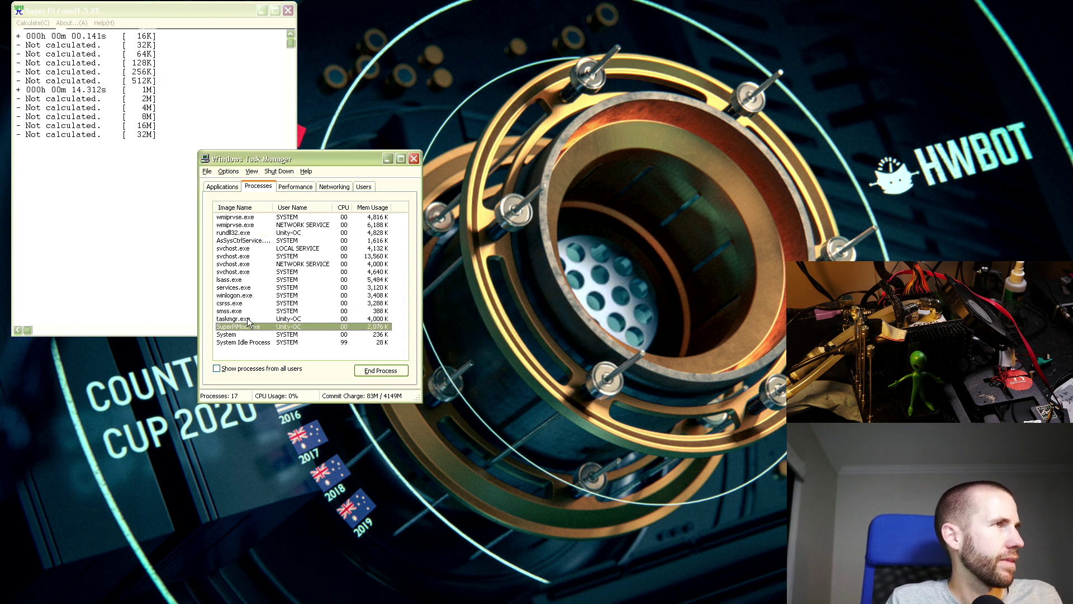
right_click(246, 326)
mouse_move(288, 367)
left_click(329, 366)
key("Return")
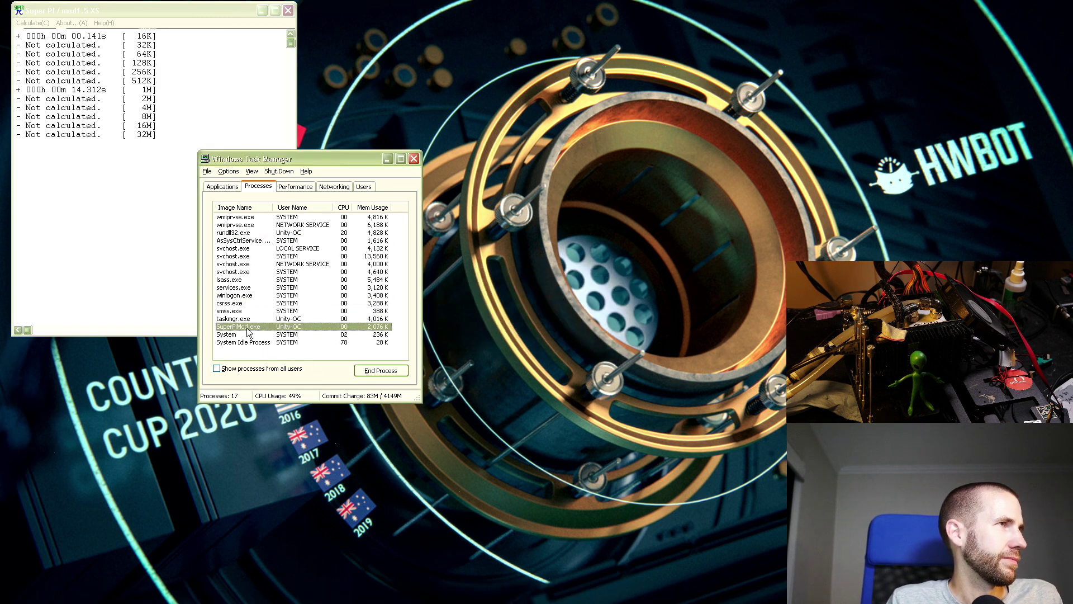
- Restrict the processor affinity of SuperPiMod.exe to CPU 1 only and close Task Manager
right_click(247, 330)
left_click(294, 377)
left_click(245, 248)
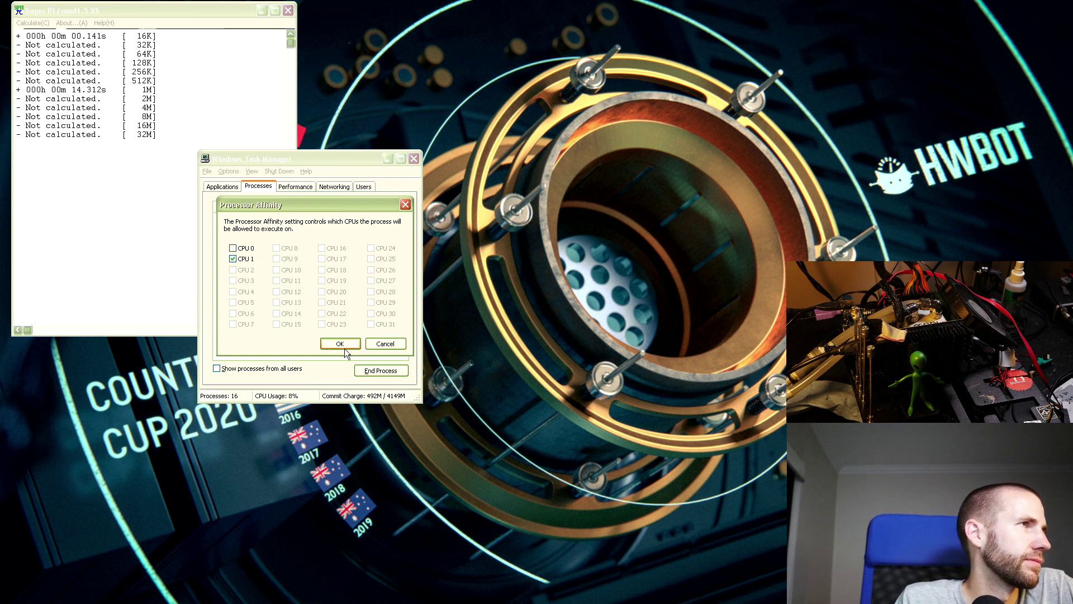
left_click(343, 345)
left_click(413, 158)
- Run the 16K Super PI calculation three times in a row
key("alt+c")
key("c")
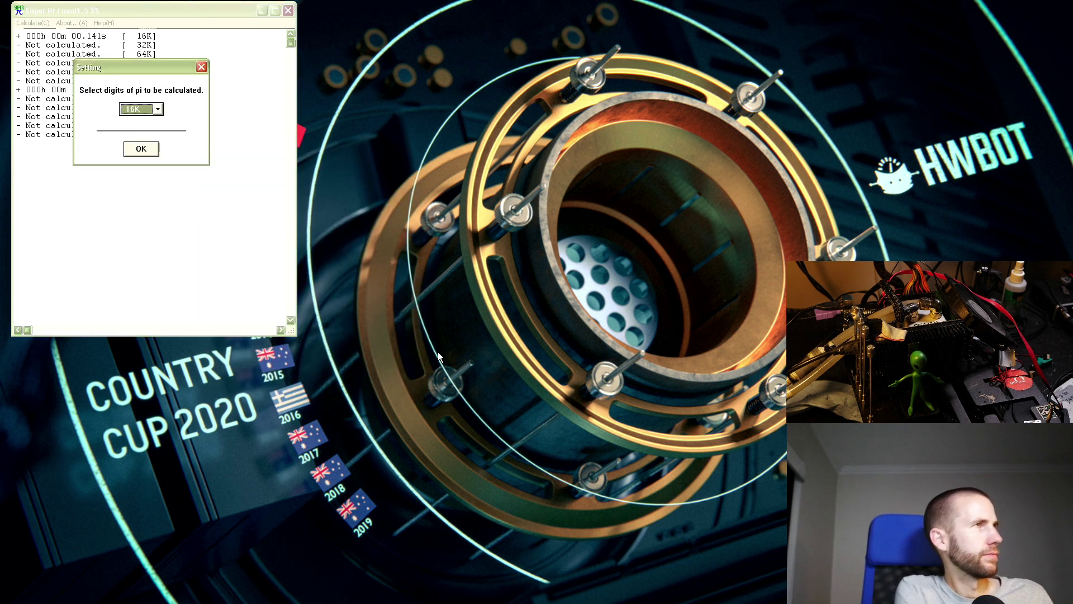
key("Return")
key("Return")
key("alt+c")
key("c")
key("Return")
key("Return")
key("alt+c")
key("c")
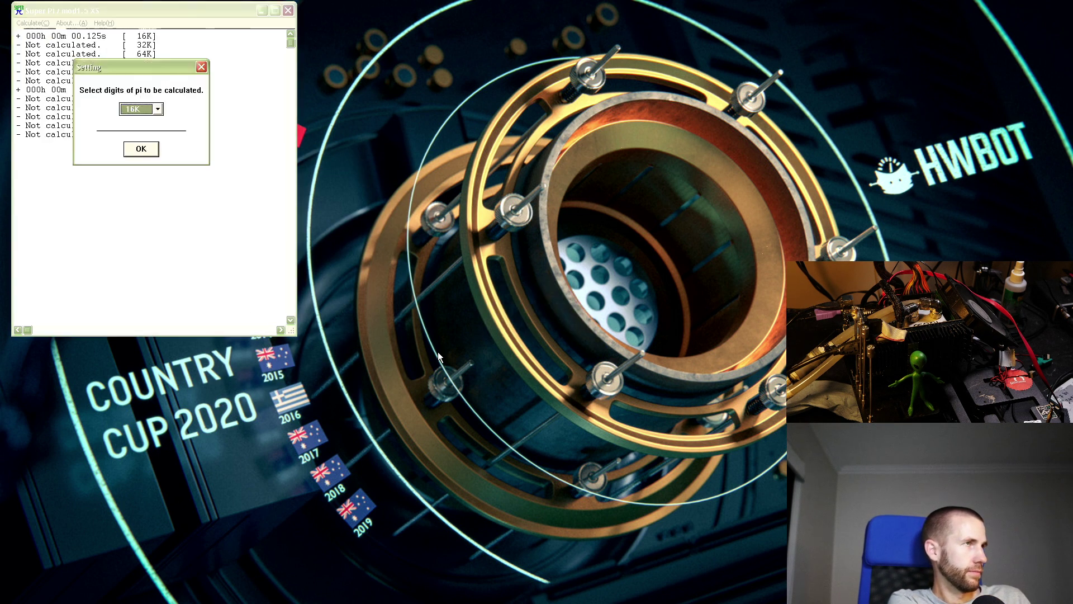
key("Return")
key("Return")
- Set the Super PI calculation to 1M digits and start the run
key("alt+c")
key("c")
key("Down")
key("Down")
key("Down")
key("Down")
key("Down")
key("Down")
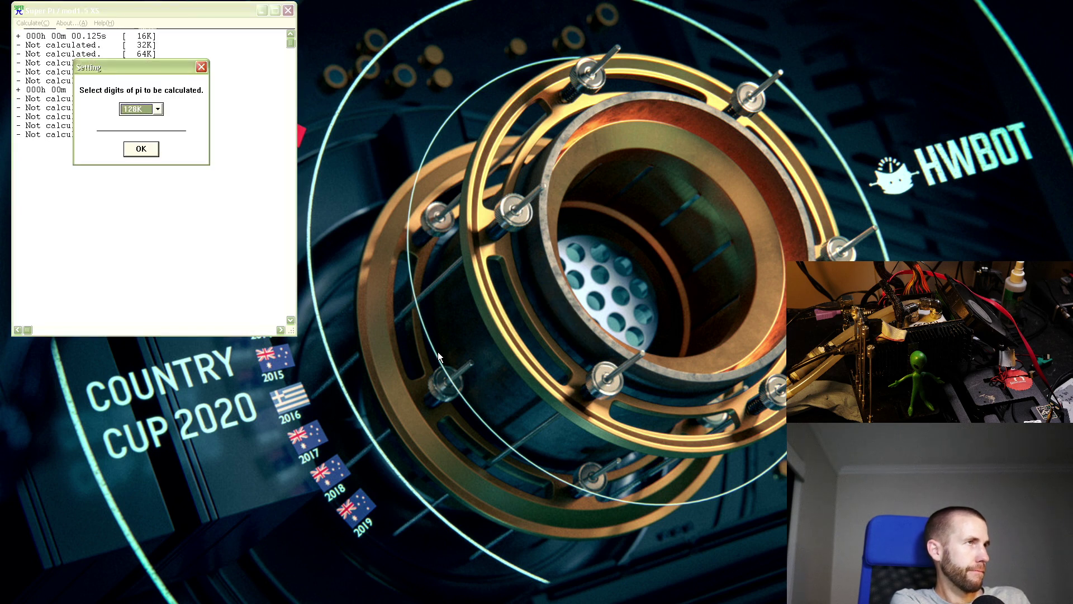
key("Return")
key("Return")
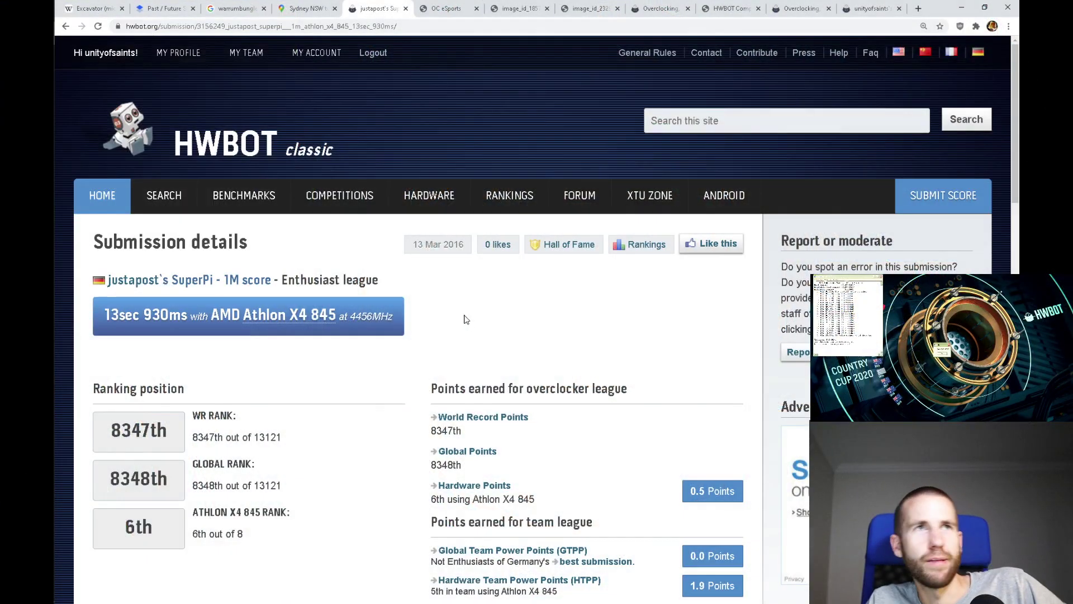
- Switch to the browser and examine the Athlon X4 845 SuperPi 1M submission on HWBOT, including its benchmark screenshot and hardware details
scroll(464, 318, "down", 1)
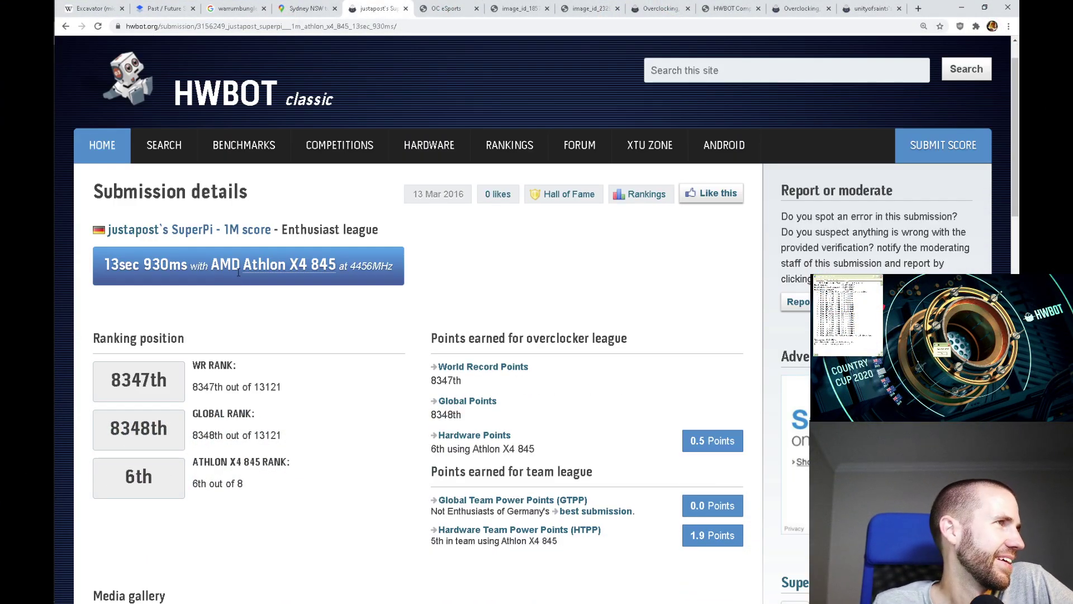
scroll(239, 272, "down", 5)
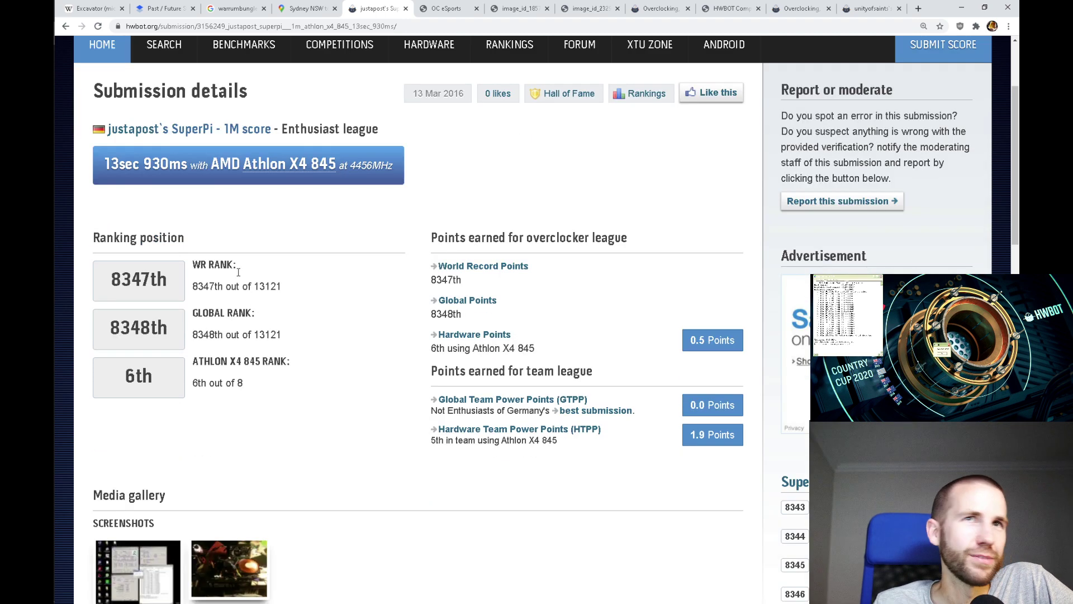
left_click(155, 446)
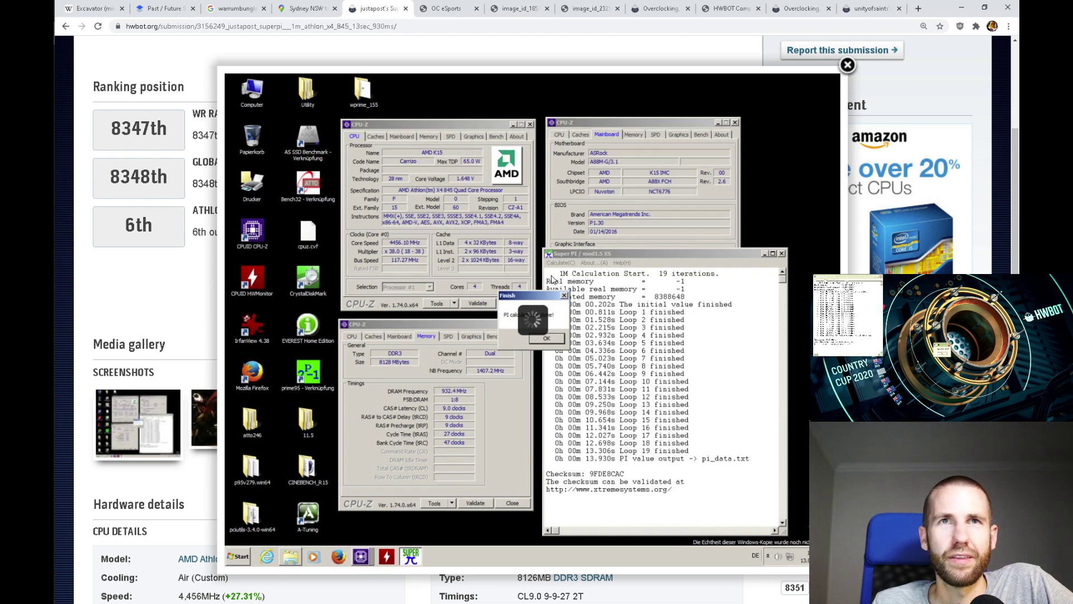
left_click(848, 65)
scroll(819, 180, "down", 6)
scroll(819, 181, "down", 3)
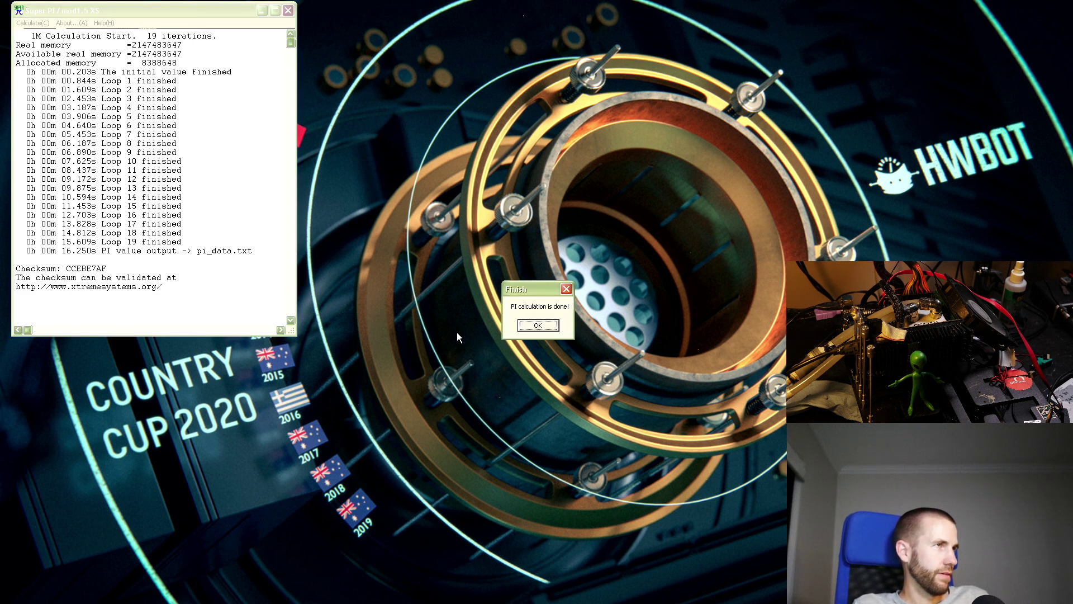
- Dismiss the finished Super PI run and start another 1M calculation
key("Return")
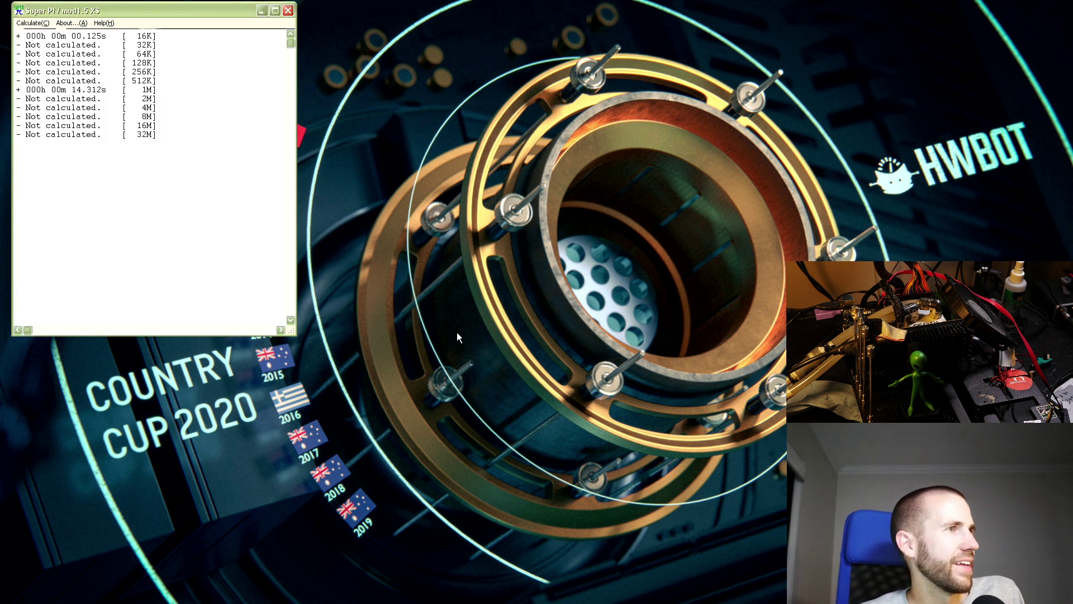
key("alt+c")
key("c")
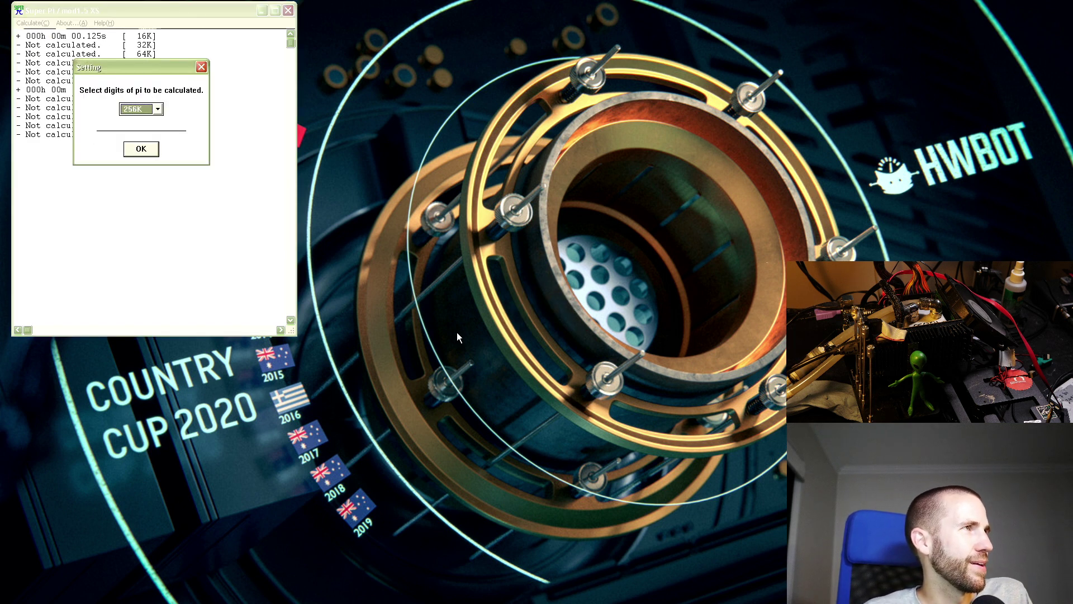
key("Down")
key("Return")
key("Return")
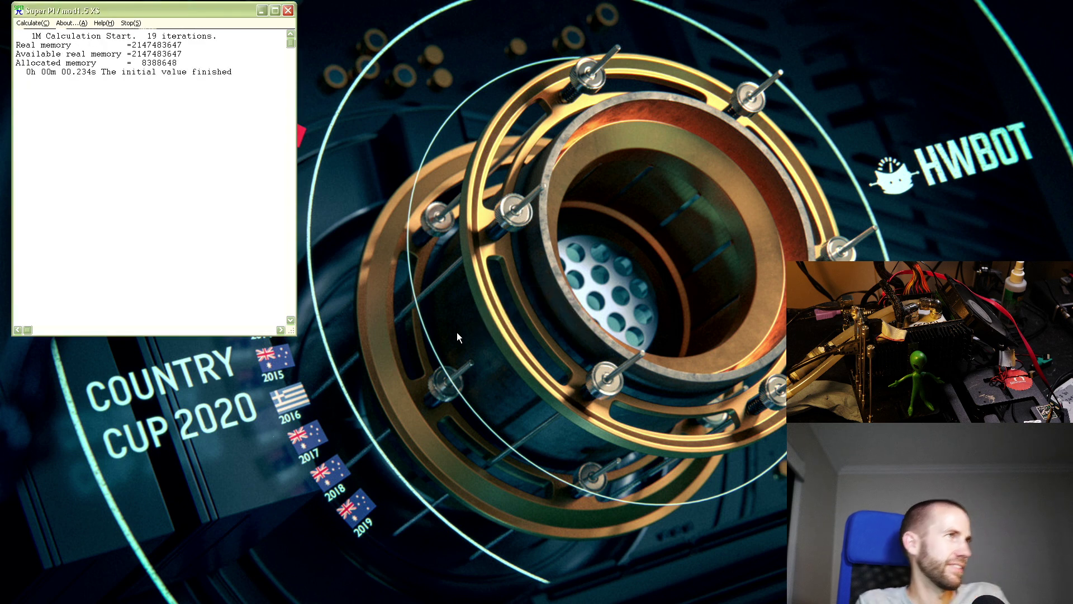